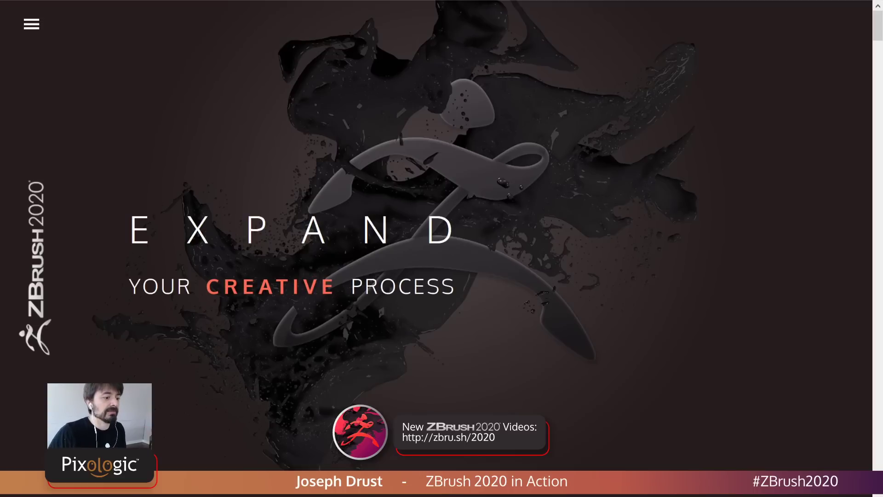
Look through the ZBrush 2020 features page from the introduction to the XTractor Brushes section, and return to its start
scroll(438, 248, down, 8)
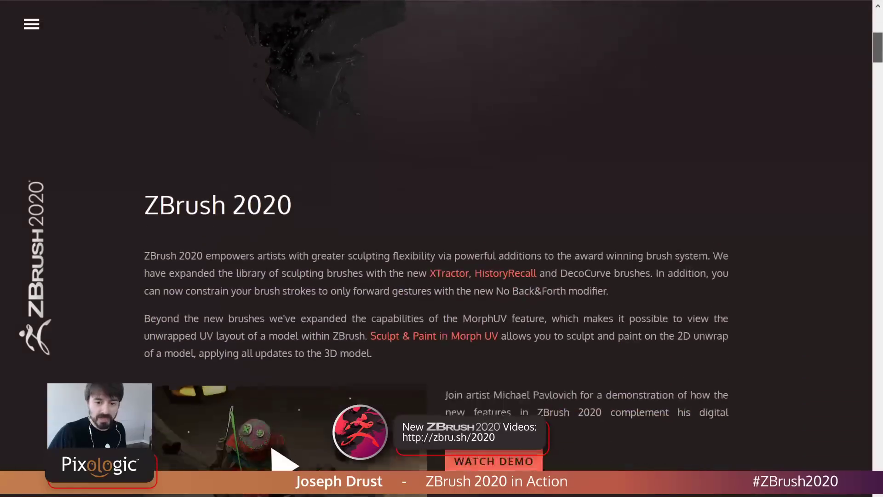
scroll(437, 249, down, 3)
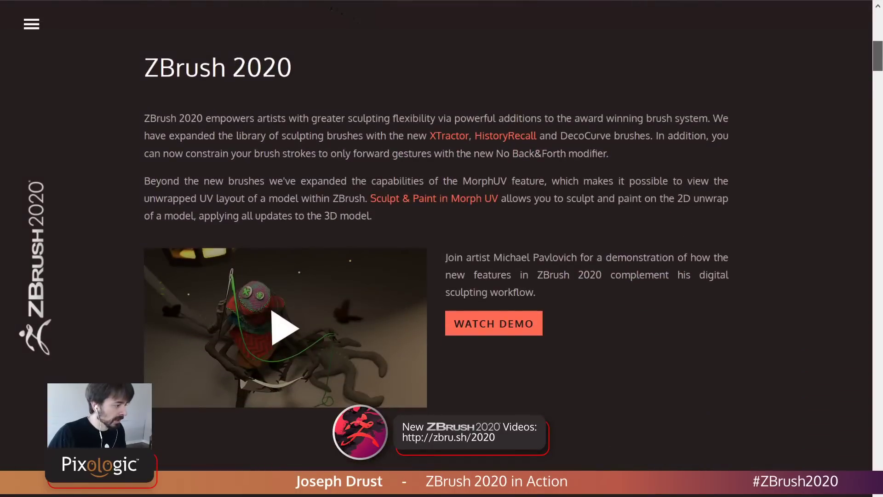
scroll(437, 248, up, 1)
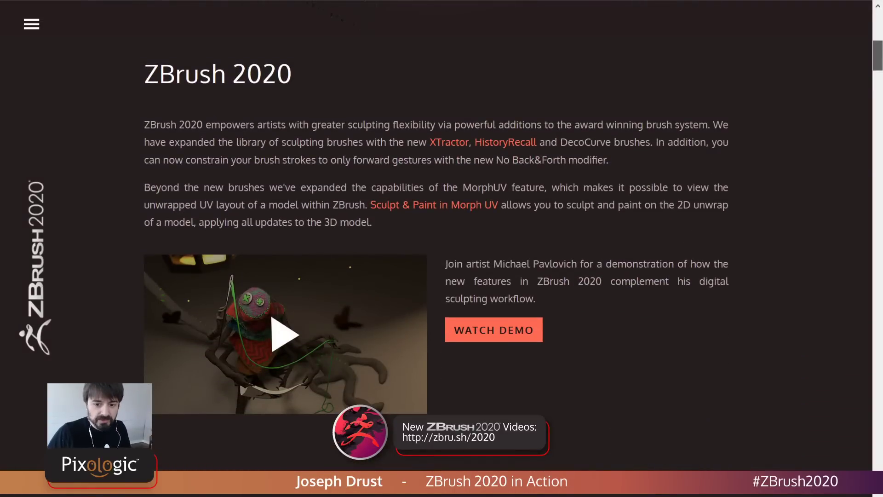
scroll(438, 248, down, 4)
scroll(437, 248, up, 4)
scroll(437, 248, down, 1)
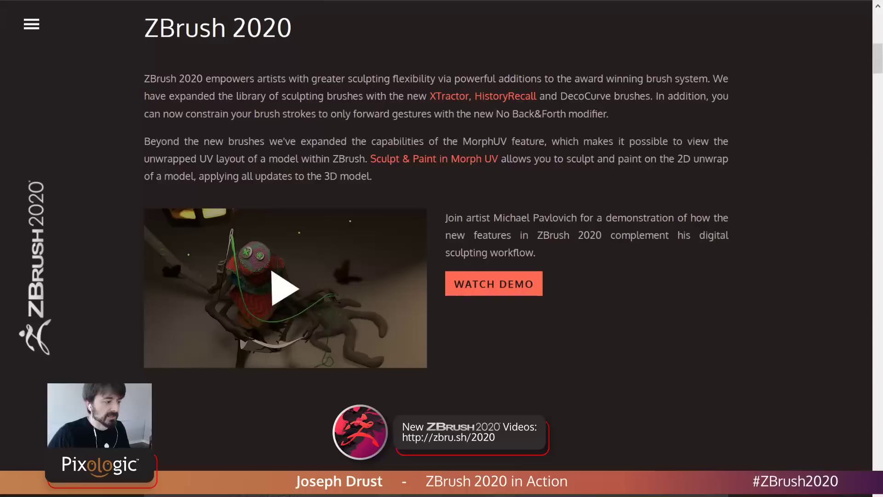
scroll(437, 249, down, 9)
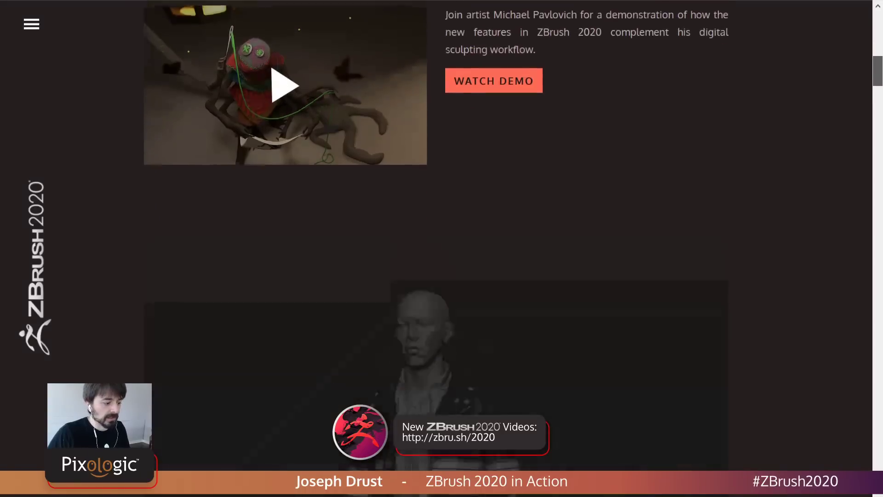
scroll(437, 249, down, 1)
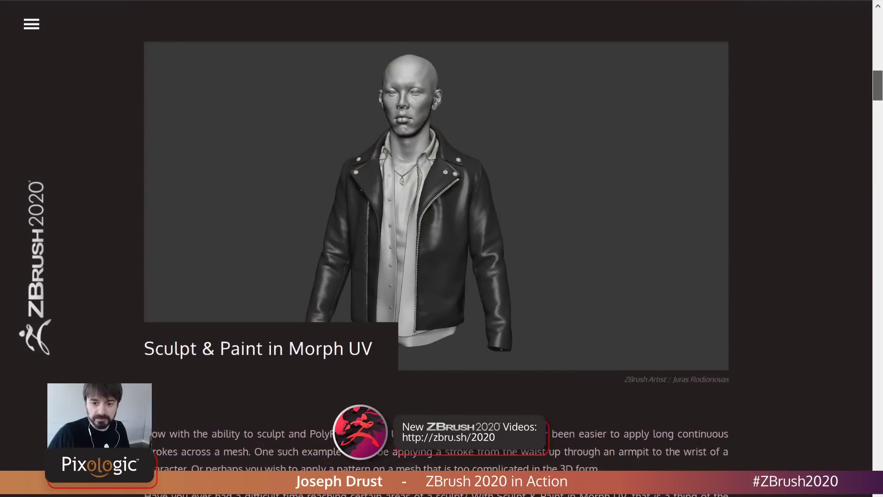
scroll(437, 249, down, 13)
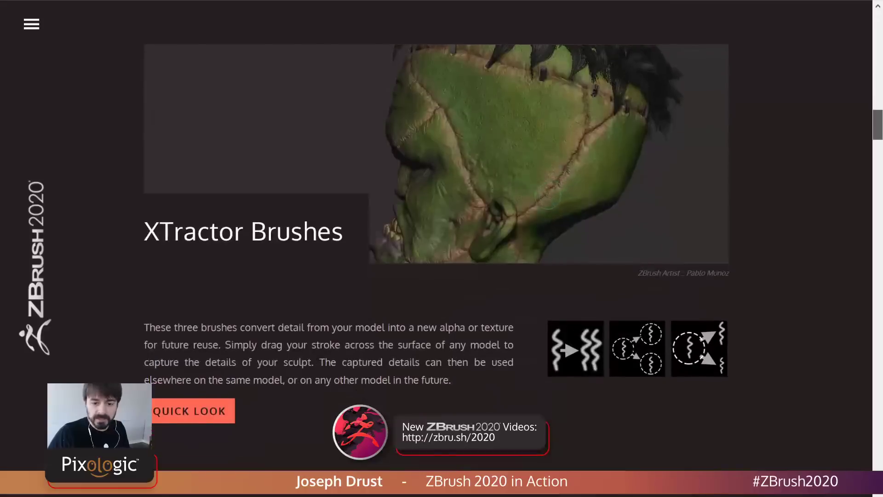
mouse_move(878, 124)
mouse_down()
mouse_move(877, 410)
mouse_move(877, 25)
mouse_up()
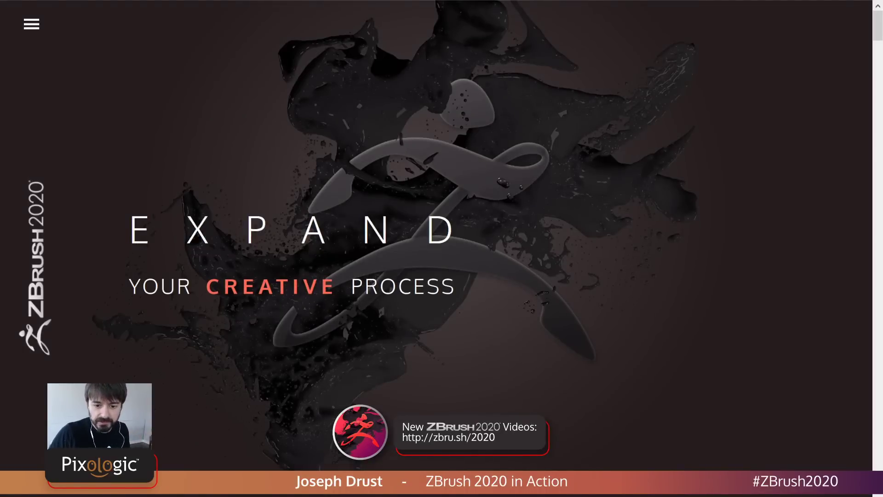
Switch to the ZBrush 2020 pricing page and review the subscription, perpetual licence and ZBrushCore upgrade offers
key(ctrl+Tab)
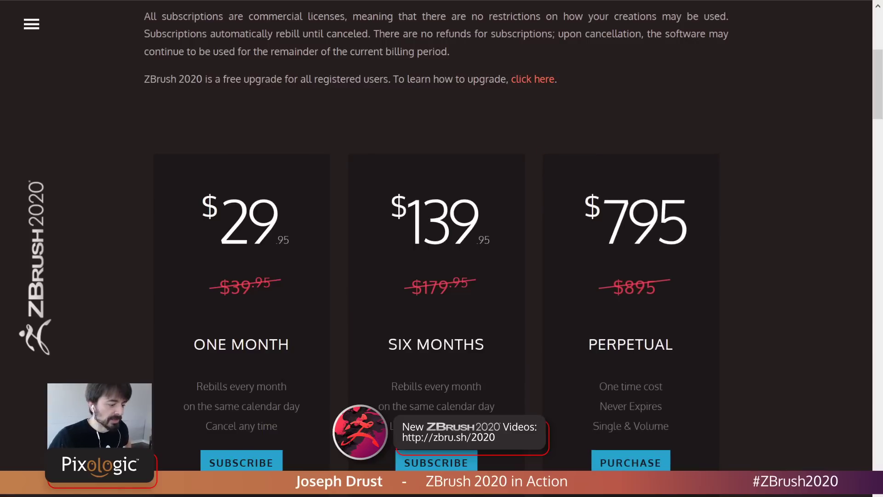
scroll(630, 276, down, 2)
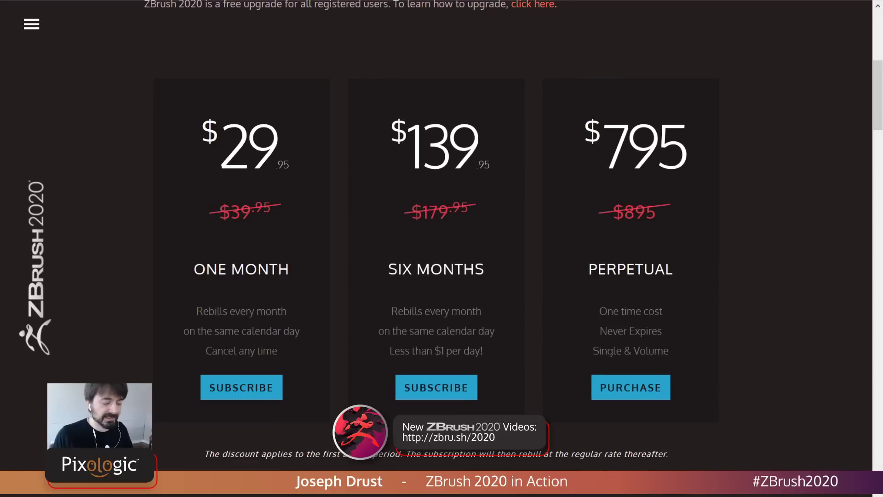
scroll(442, 249, down, 10)
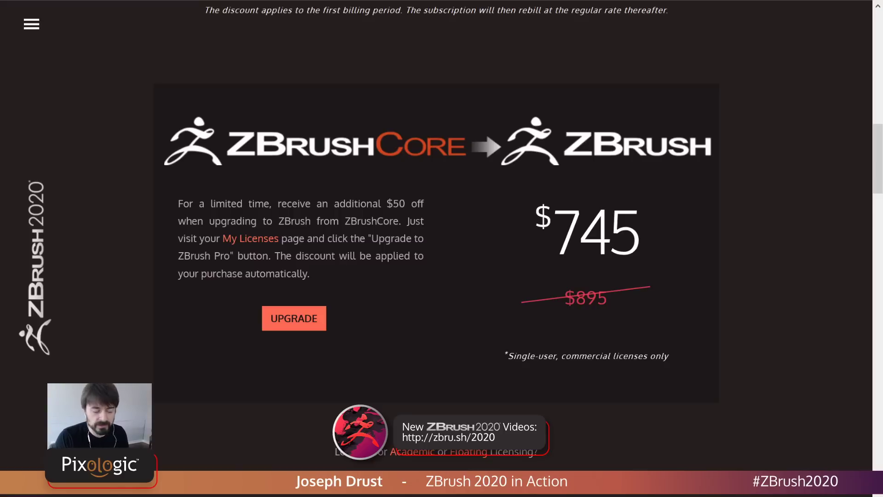
scroll(442, 248, up, 6)
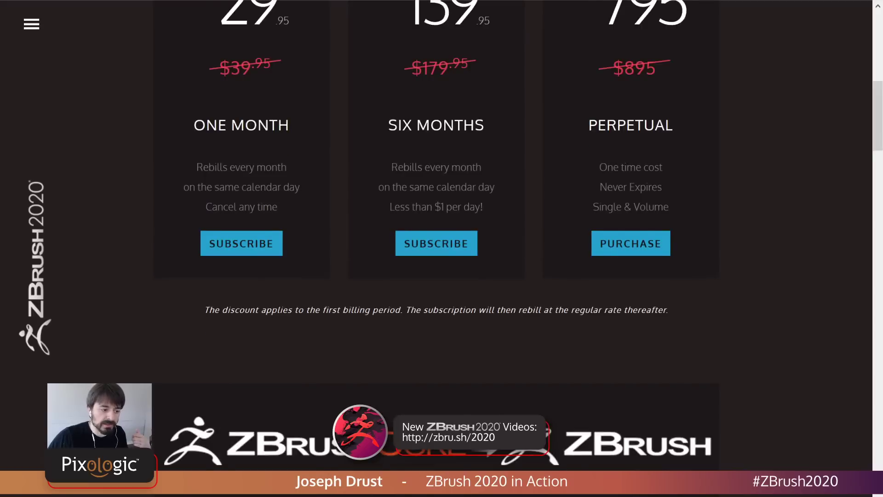
scroll(442, 249, up, 2)
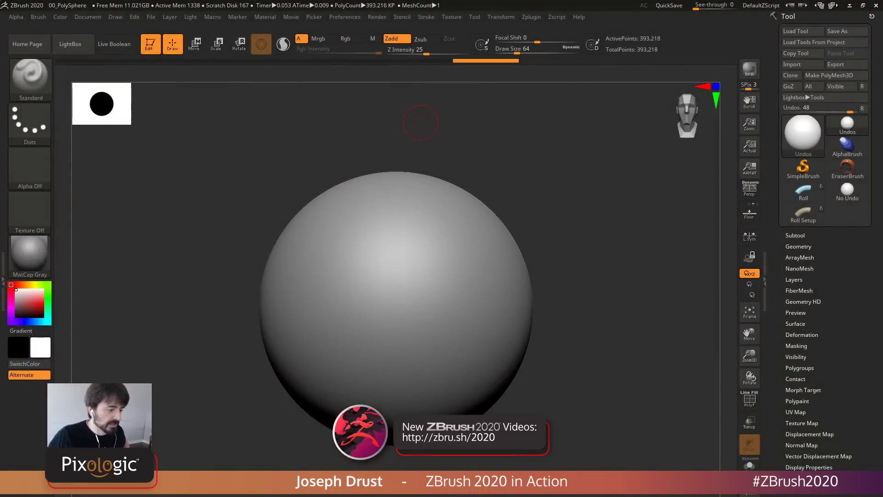
In ZBrush, toggle the canvas thumbnail off and back on in the preferences, and turn off its Silhouette mode
ctrl+right_drag(590, 226, 598, 197)
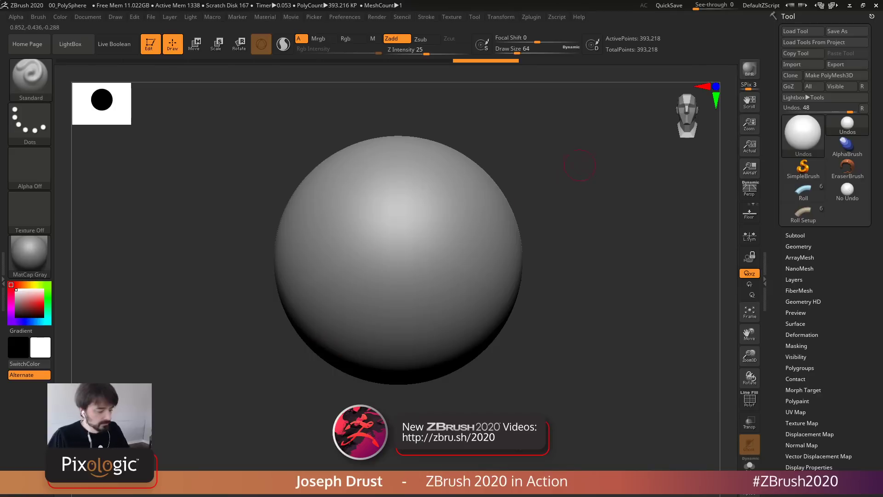
mouse_move(613, 200)
alt+right_down()
mouse_move(652, 190)
mouse_move(591, 193)
mouse_move(643, 170)
mouse_move(599, 171)
mouse_move(674, 161)
mouse_move(621, 200)
mouse_move(627, 170)
mouse_move(643, 180)
mouse_move(632, 181)
alt+right_up()
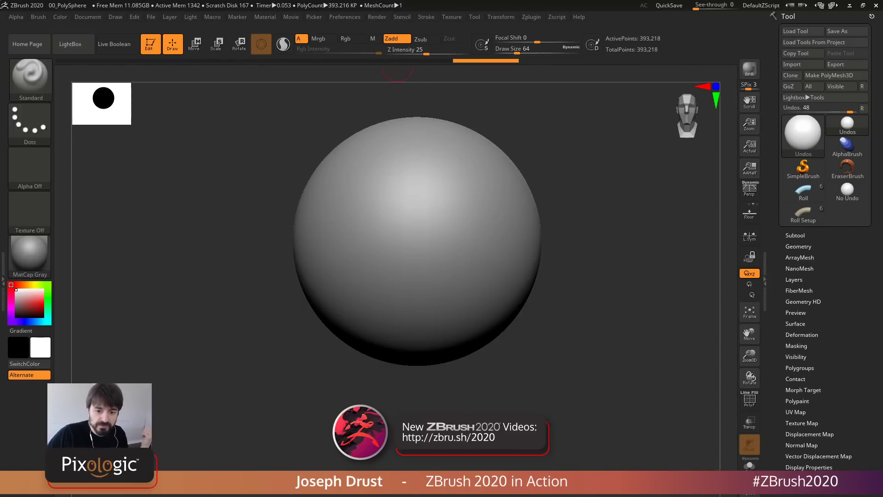
click(344, 17)
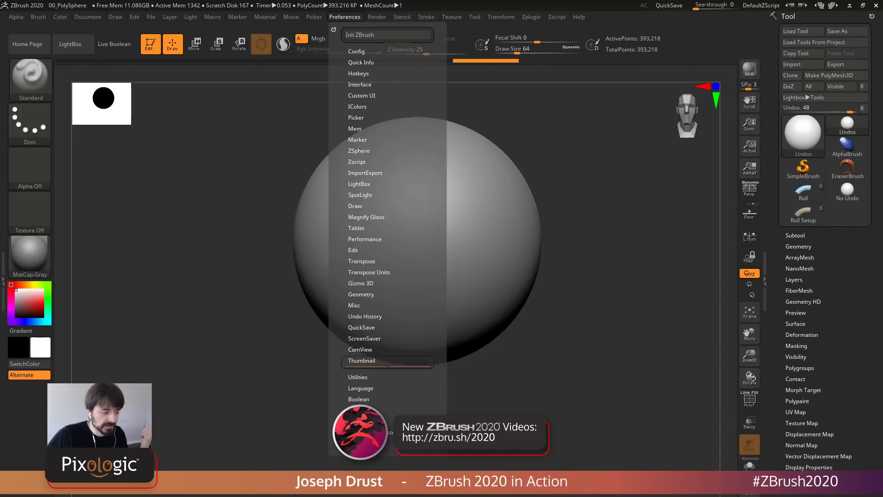
click(361, 360)
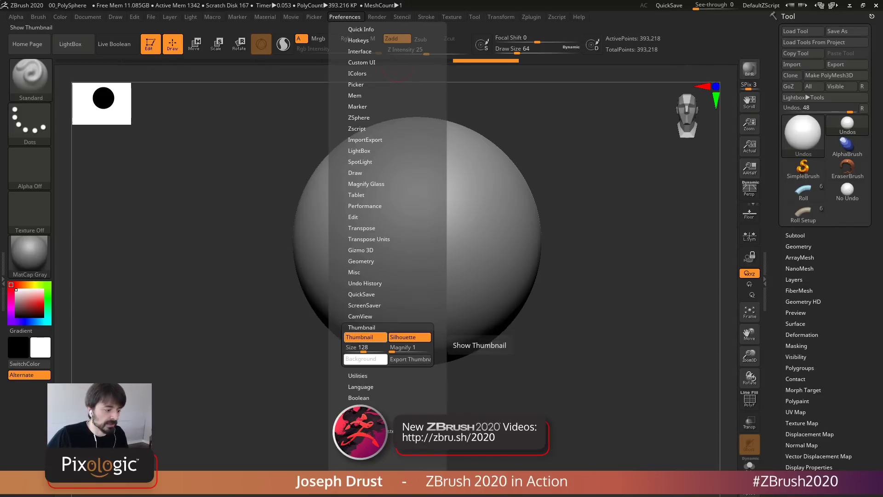
click(365, 337)
click(365, 337)
click(365, 338)
click(365, 337)
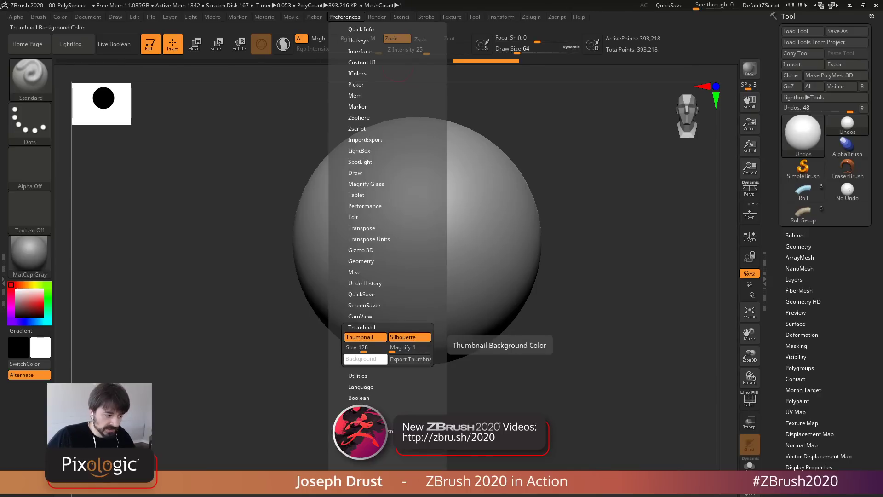
click(410, 338)
click(409, 337)
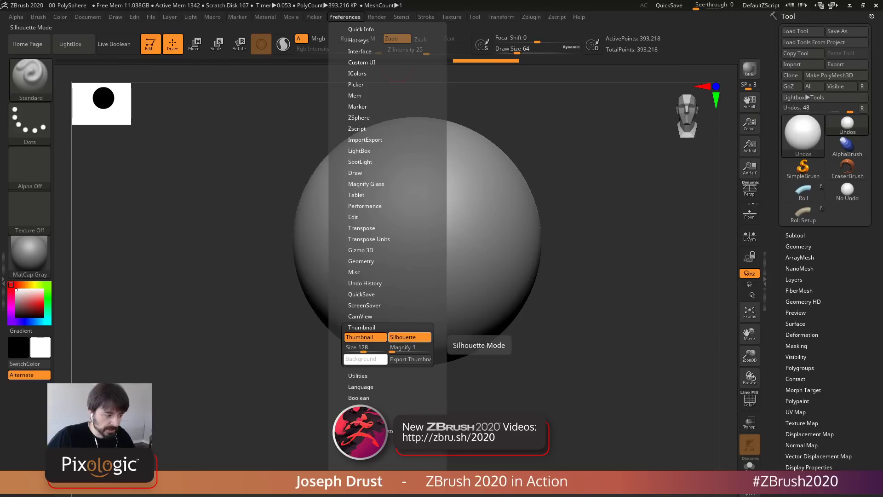
click(409, 337)
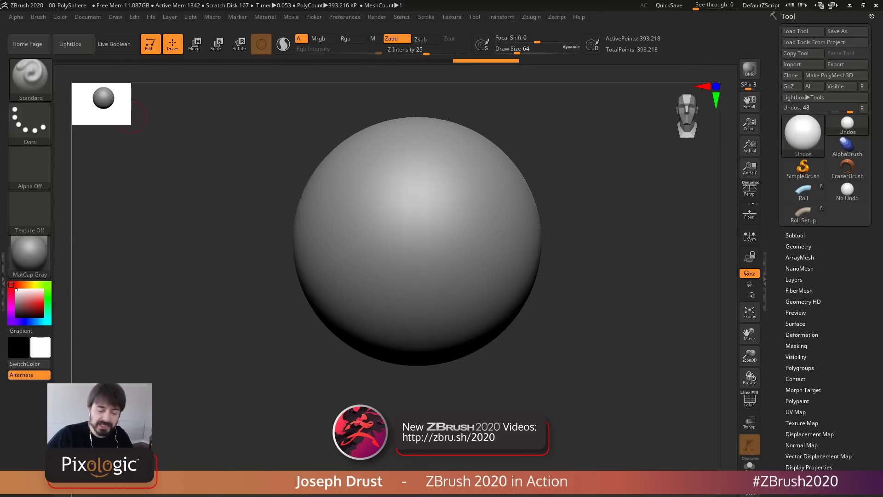
Enlarge the canvas thumbnail to a size of 163, and set its size to 72 in the Thumbnail preferences
mouse_move(128, 122)
mouse_down()
mouse_move(250, 208)
mouse_move(148, 136)
mouse_up()
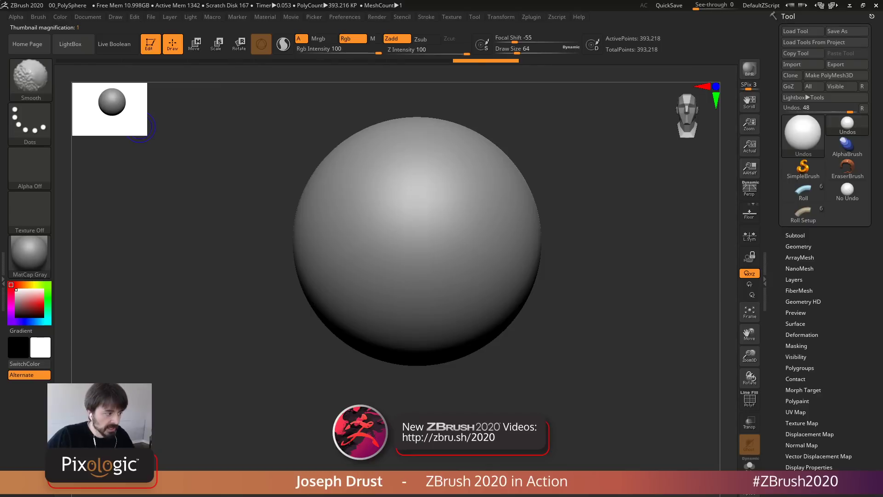
click(344, 17)
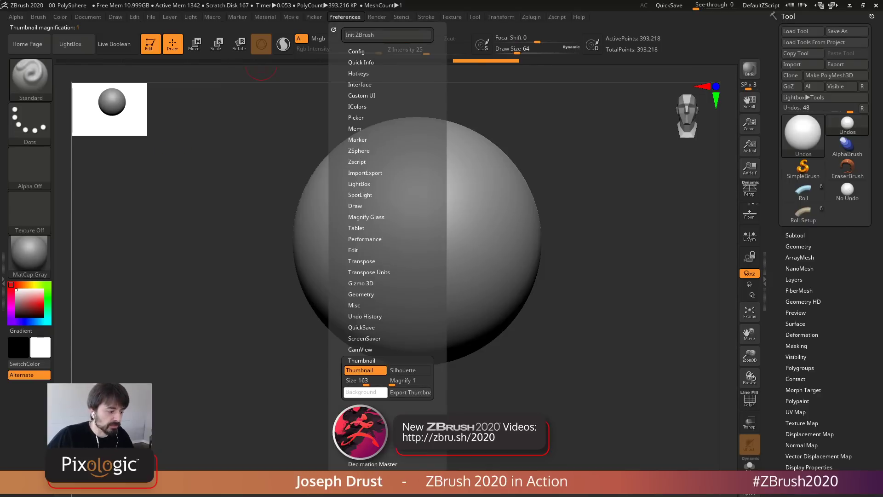
drag(369, 382, 364, 382)
text(72)
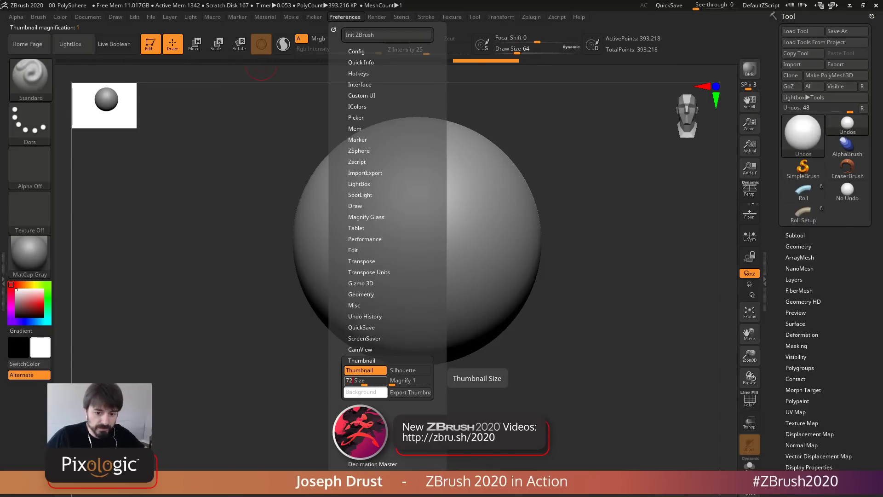
key(Return)
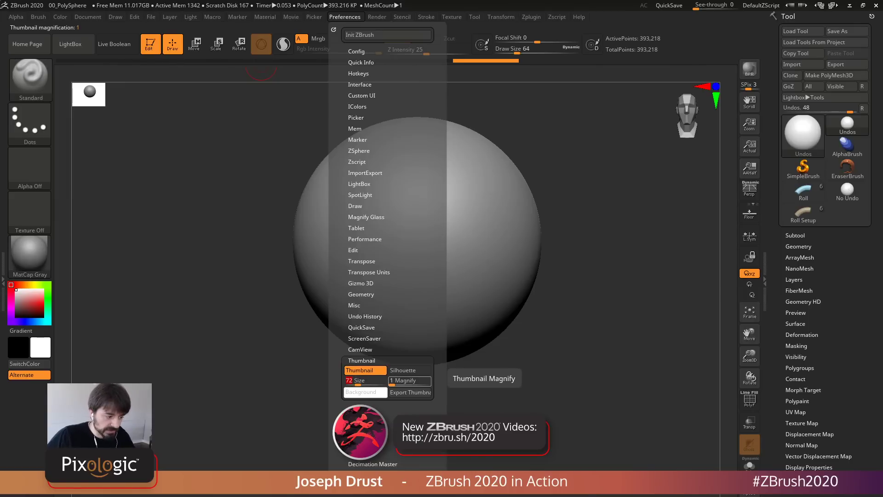
Try a thumbnail magnification of 4, return it to 1, and enlarge the thumbnail to a size of about 156
mouse_move(392, 382)
mouse_down()
mouse_move(409, 382)
mouse_move(401, 382)
mouse_up()
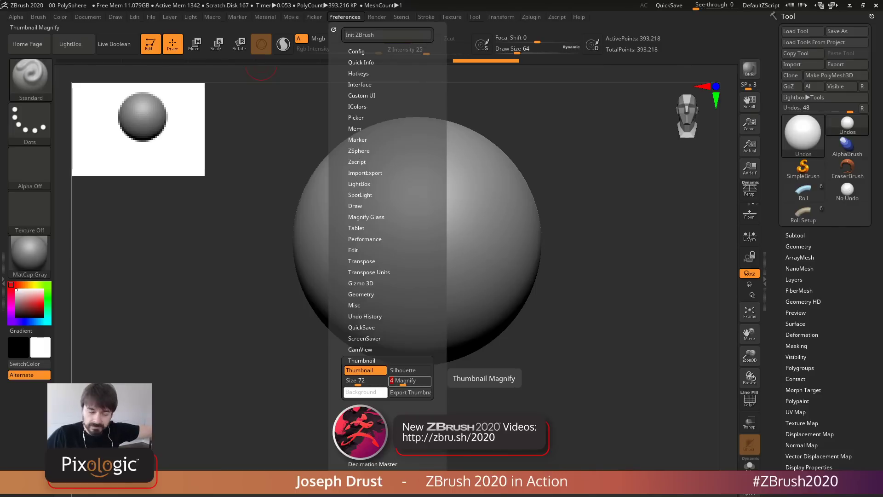
drag(405, 381, 392, 381)
mouse_move(100, 100)
mouse_down()
mouse_move(161, 152)
mouse_move(138, 131)
mouse_up()
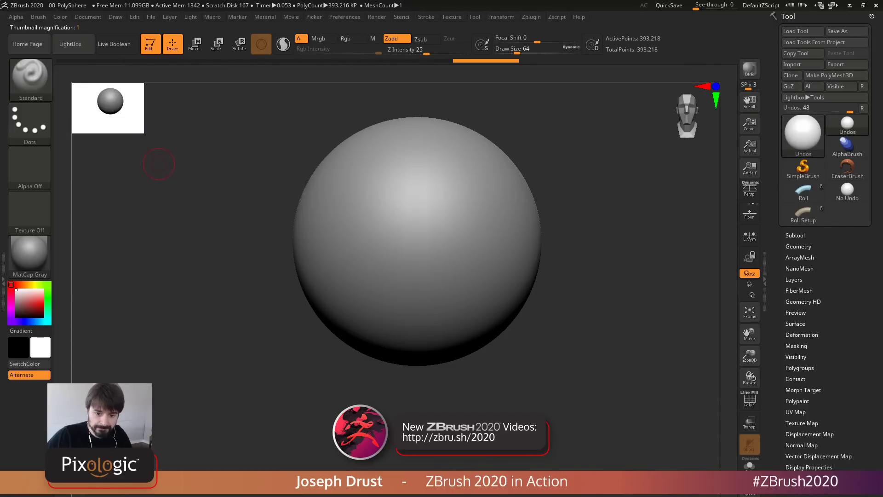
Set the thumbnail's background color to black by sampling it from the black color swatch
click(377, 17)
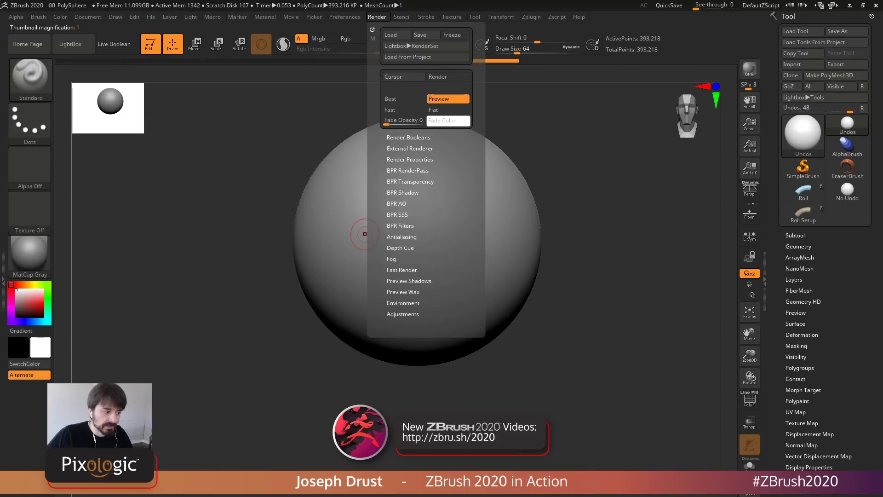
click(344, 17)
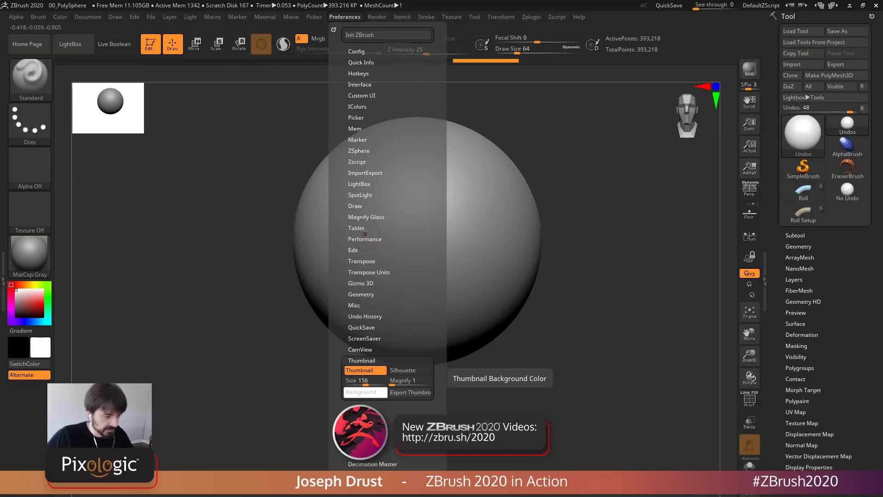
drag(366, 392, 19, 347)
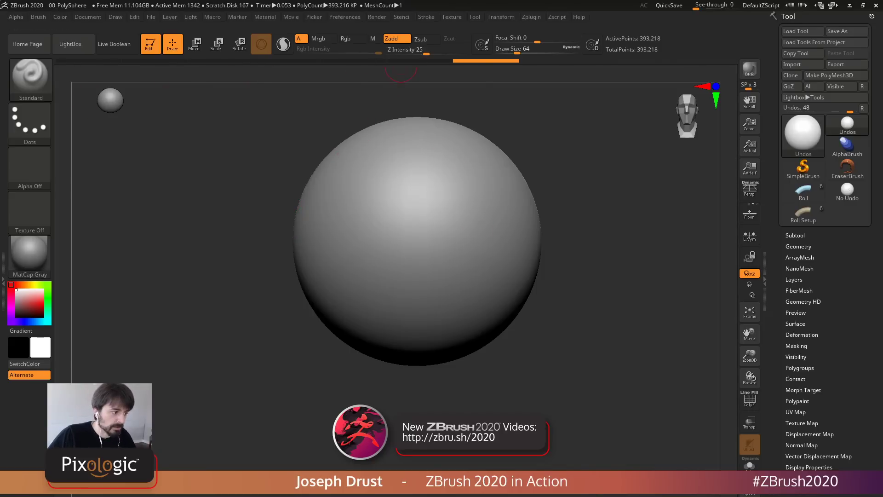
Set the thumbnail's magnification to 2 and toggle its Silhouette mode on and back off
click(345, 16)
drag(394, 381, 399, 382)
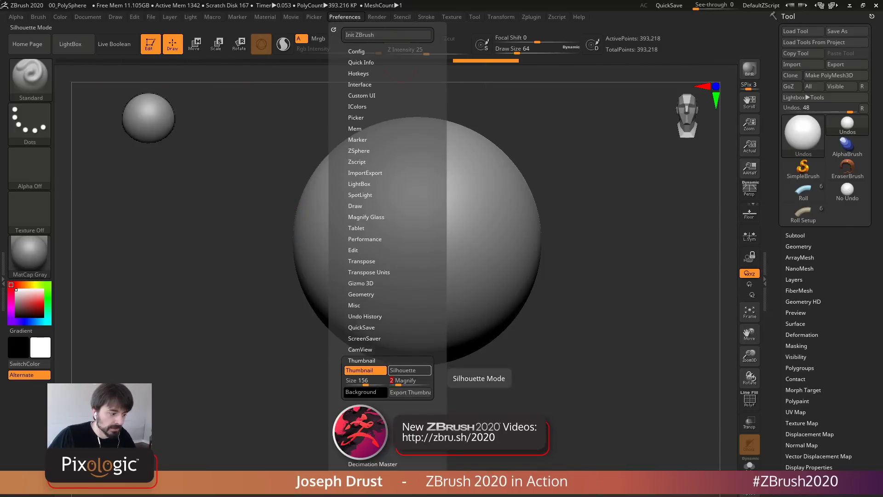
click(410, 369)
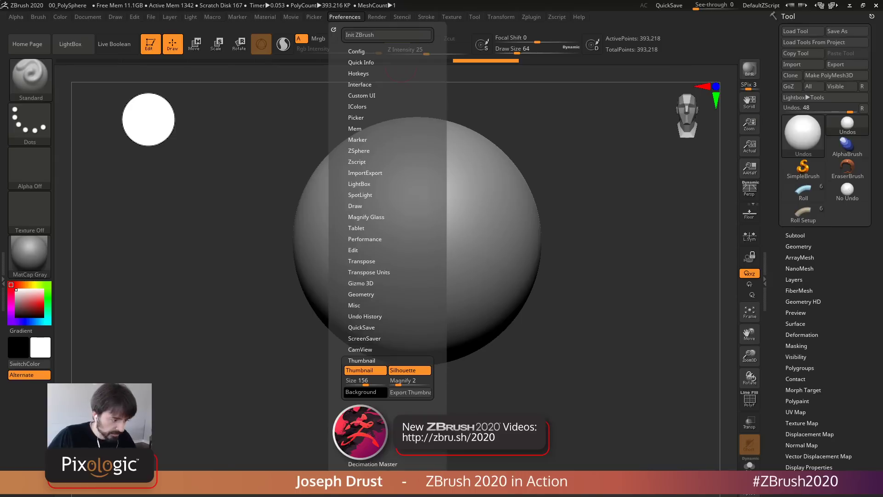
click(409, 370)
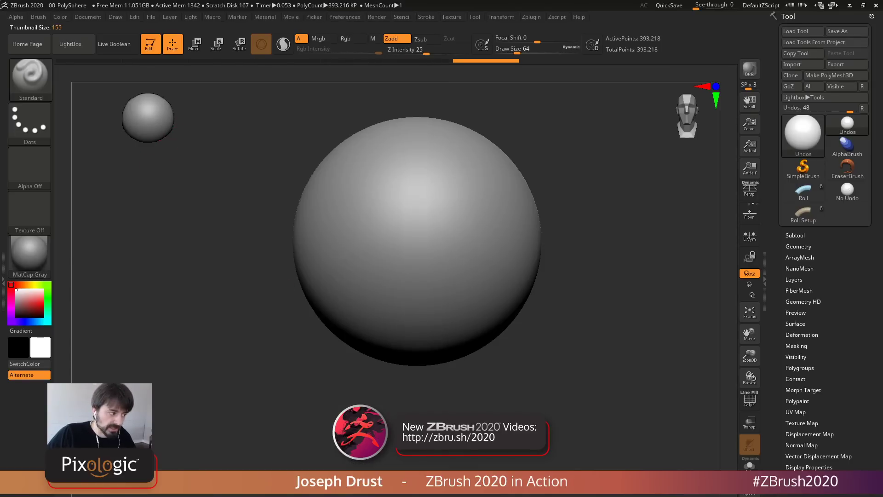
Apply Texture 29, the Pixologic logo image, as the background of the canvas thumbnail
key(F5)
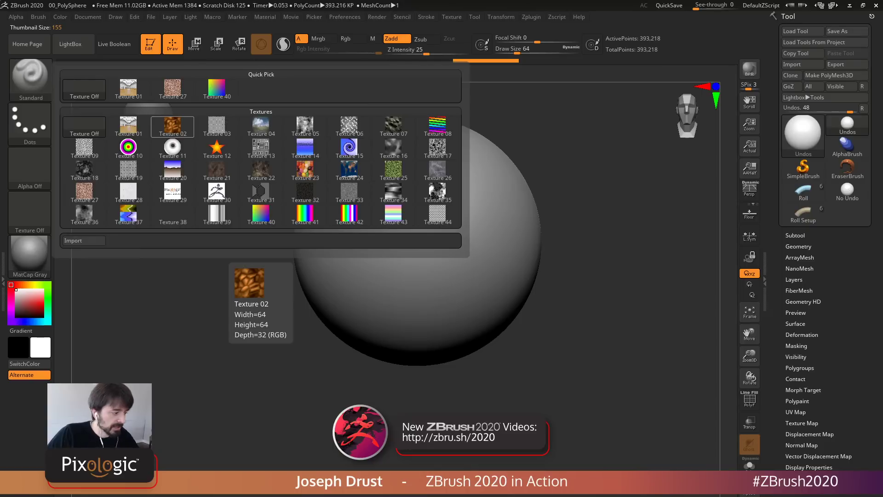
mouse_move(173, 193)
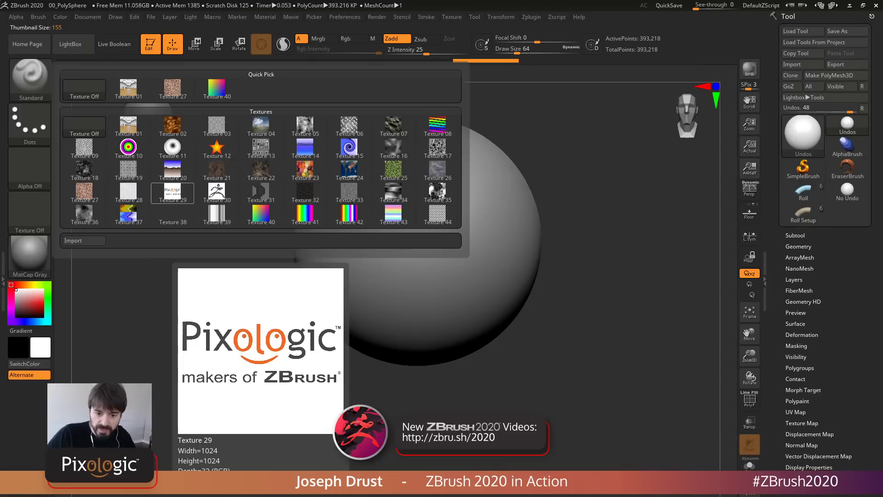
click(172, 192)
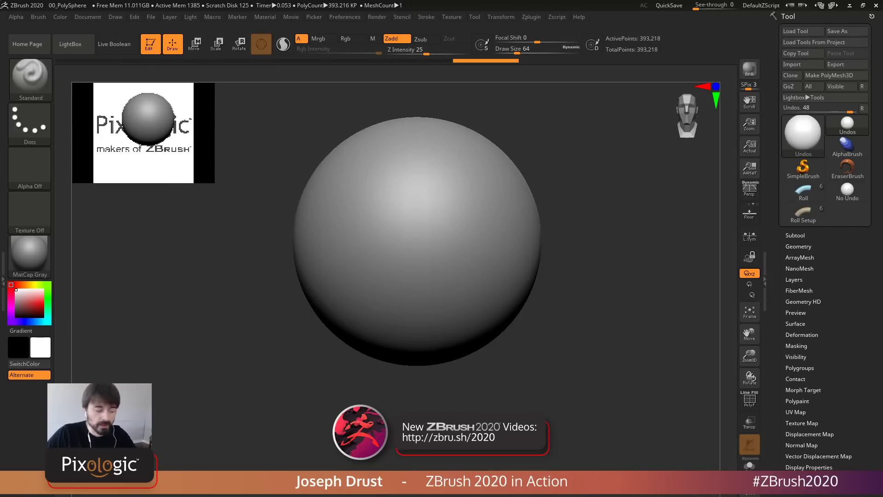
Clear the canvas thumbnail's background texture by choosing Texture Off, and turn off the display of the thumbnail
key(F5)
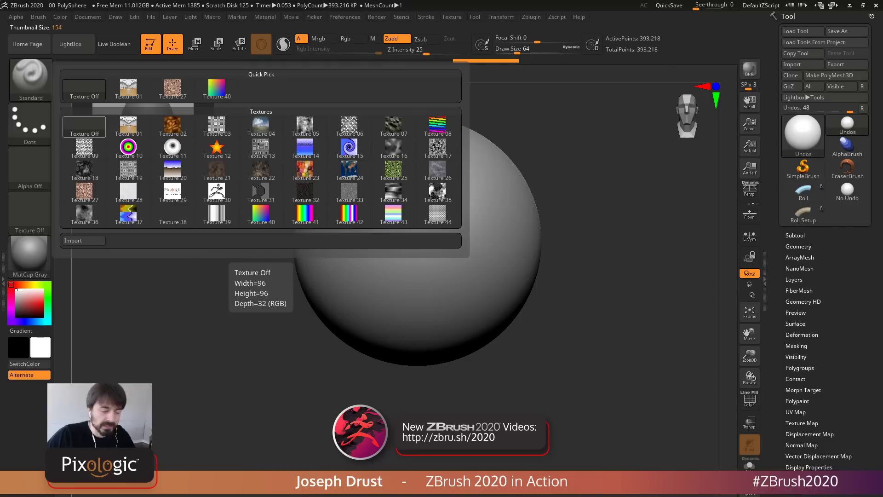
click(90, 130)
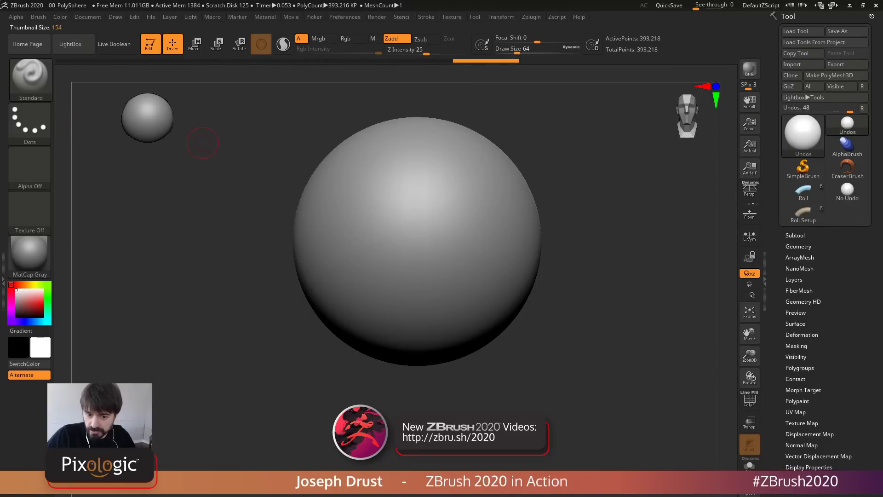
click(345, 16)
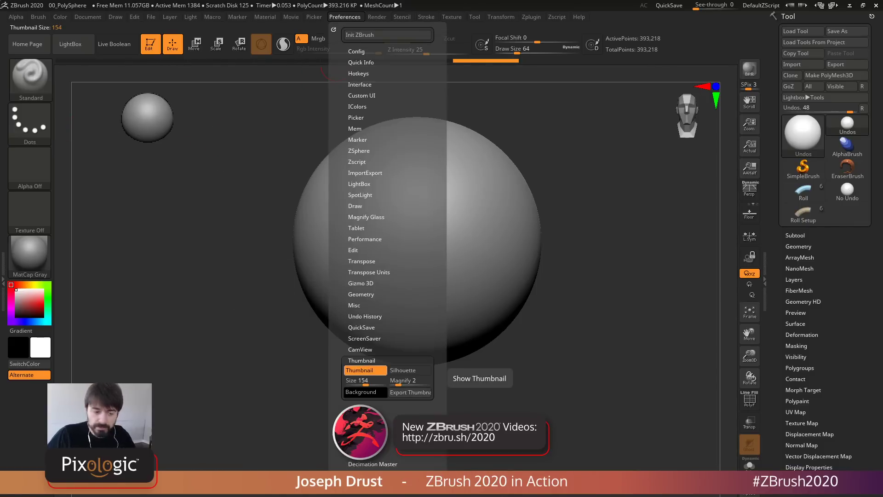
click(359, 370)
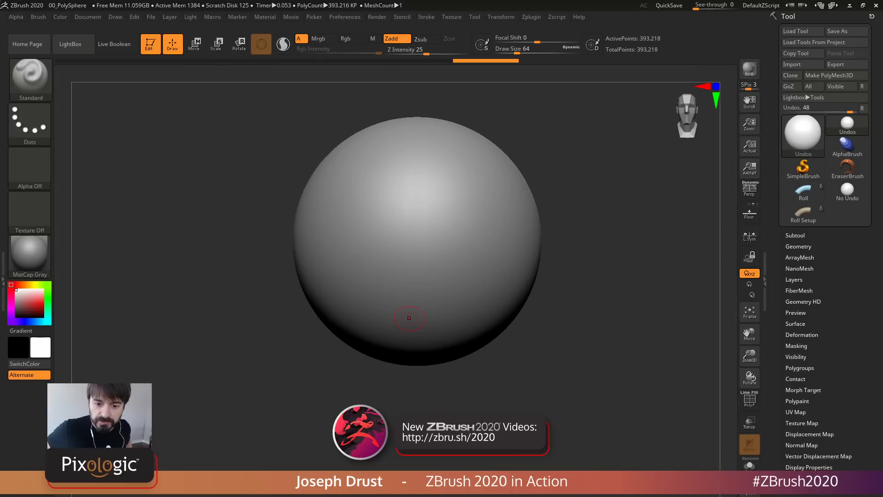
Sculpt a ring with a smaller round bump below it on the sphere's front, using the DamStandard brush in Zadd mode
alt+drag(598, 175, 578, 215)
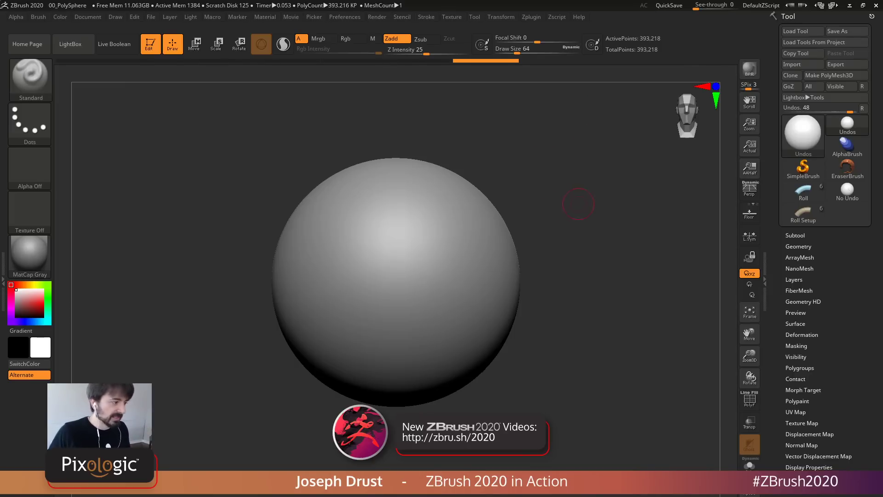
mouse_move(576, 207)
alt+mouse_down()
mouse_move(571, 221)
mouse_move(581, 201)
alt+mouse_up()
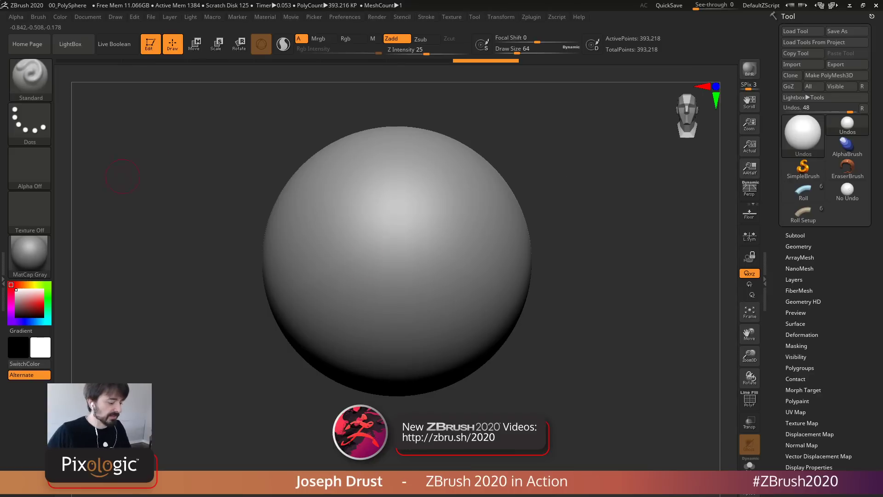
key(b)
key(d)
key(s)
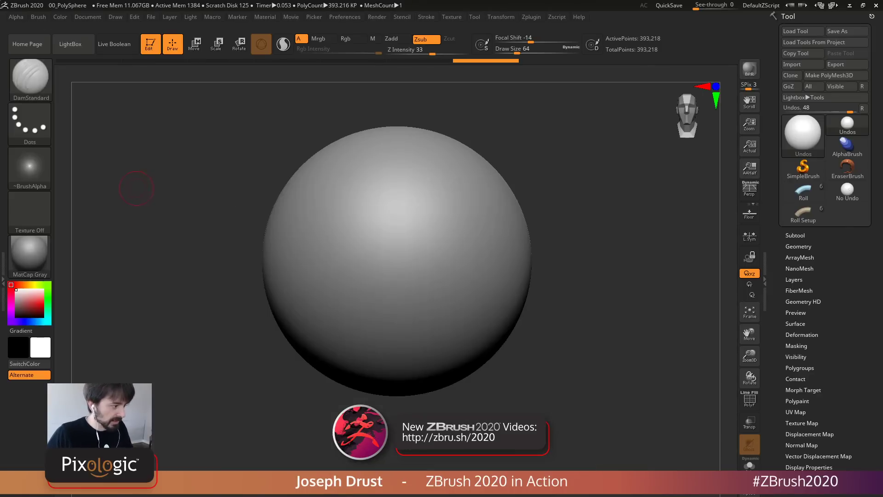
click(397, 39)
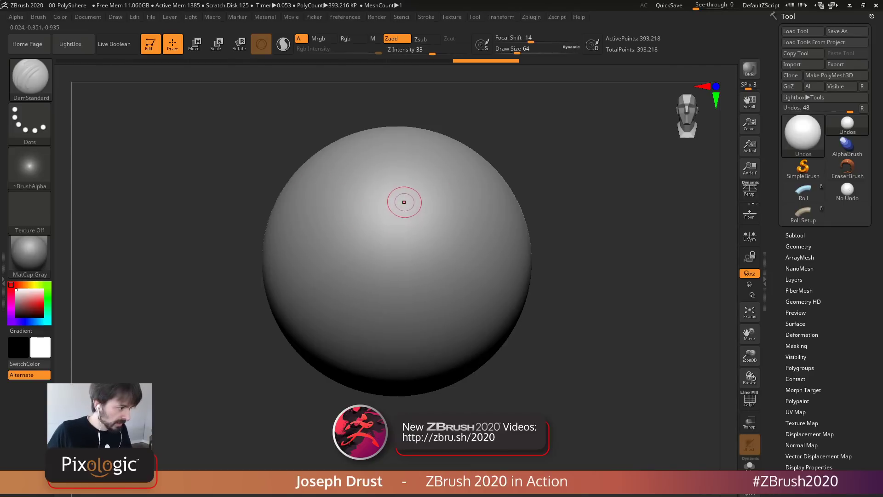
mouse_move(404, 198)
mouse_down()
mouse_move(374, 221)
mouse_move(396, 261)
mouse_move(424, 225)
mouse_move(396, 205)
mouse_move(374, 223)
mouse_move(379, 257)
mouse_move(400, 283)
mouse_move(366, 272)
mouse_move(389, 260)
mouse_up()
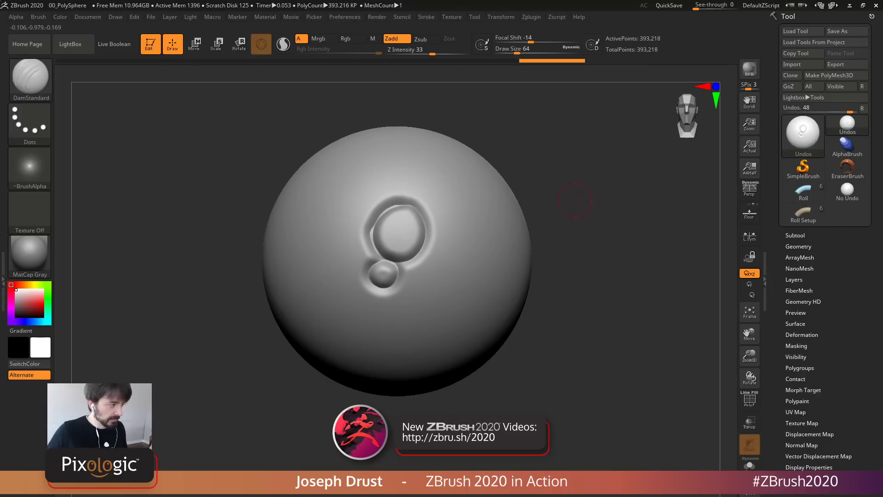
Select the XTractor brush, draw a test stroke upward beside the ring detail, and undo that stroke
click(30, 75)
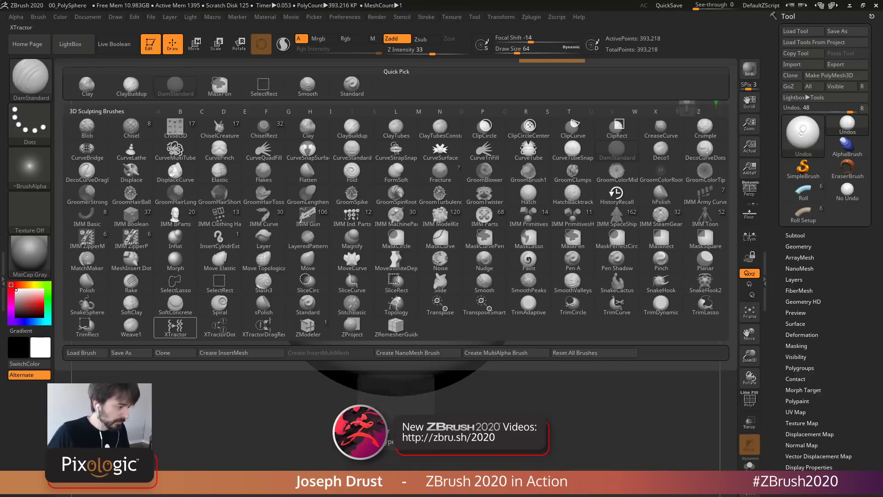
click(176, 328)
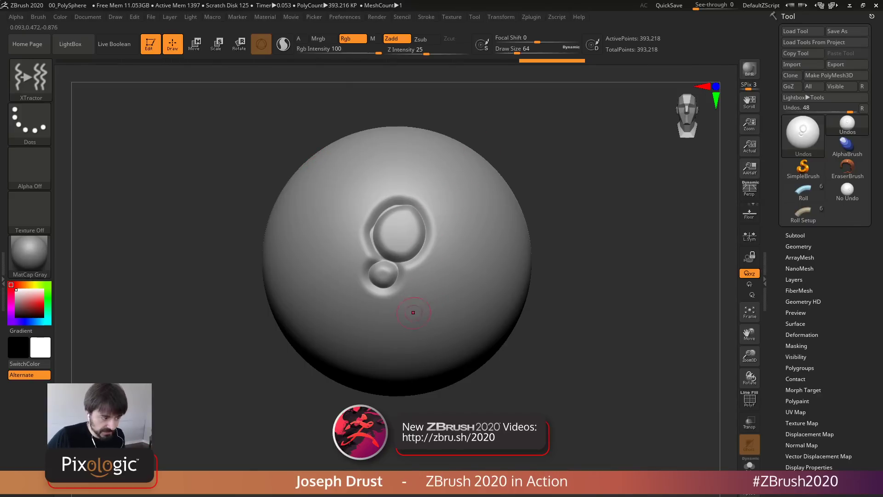
drag(415, 316, 465, 181)
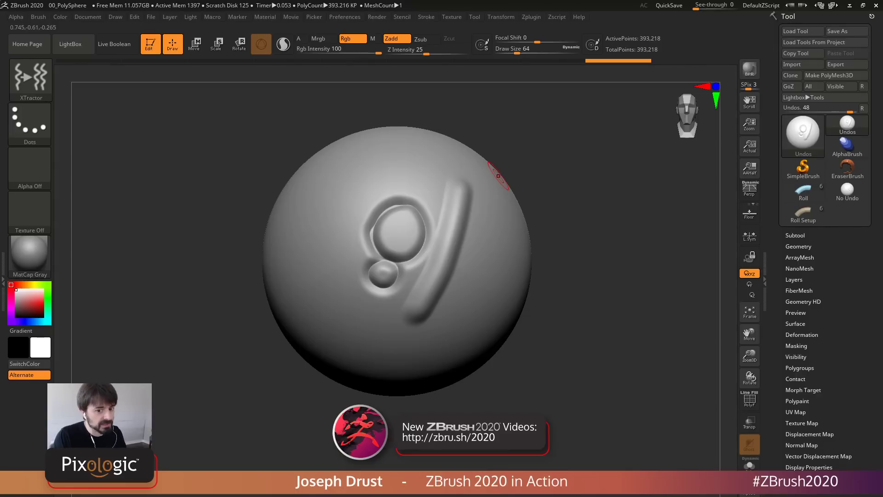
key(ctrl+z)
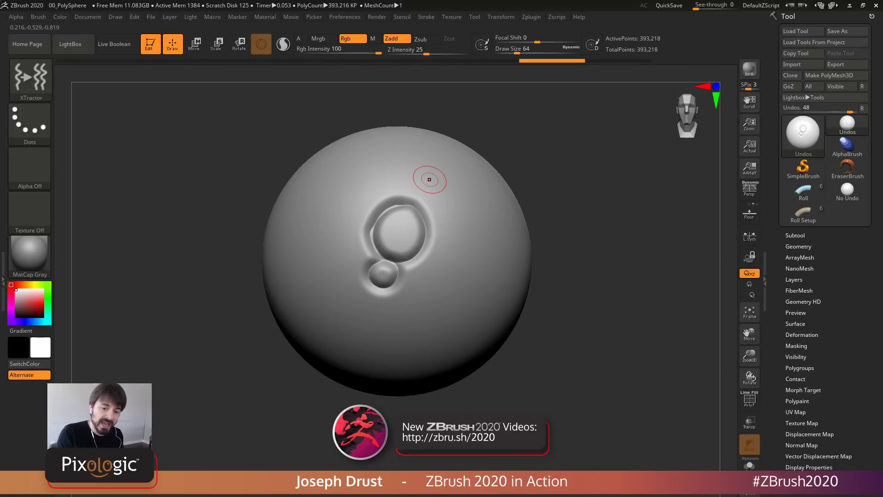
Enlarge the XTractor brush to a draw size of 180 and extract the sculpted ring and bump as an alpha
click(16, 16)
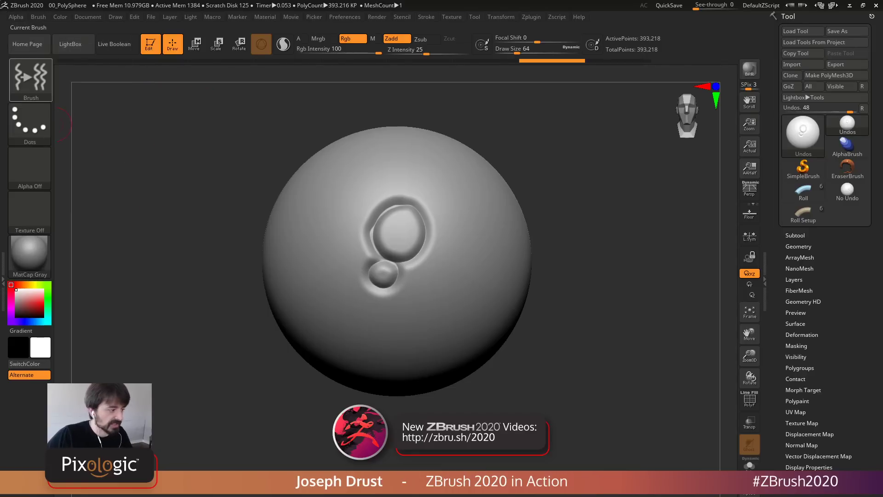
click(16, 17)
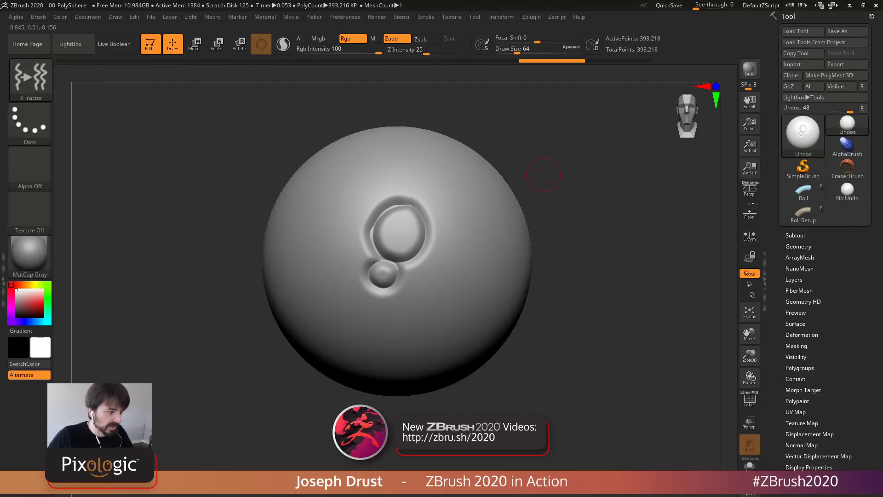
alt+drag(543, 174, 532, 190)
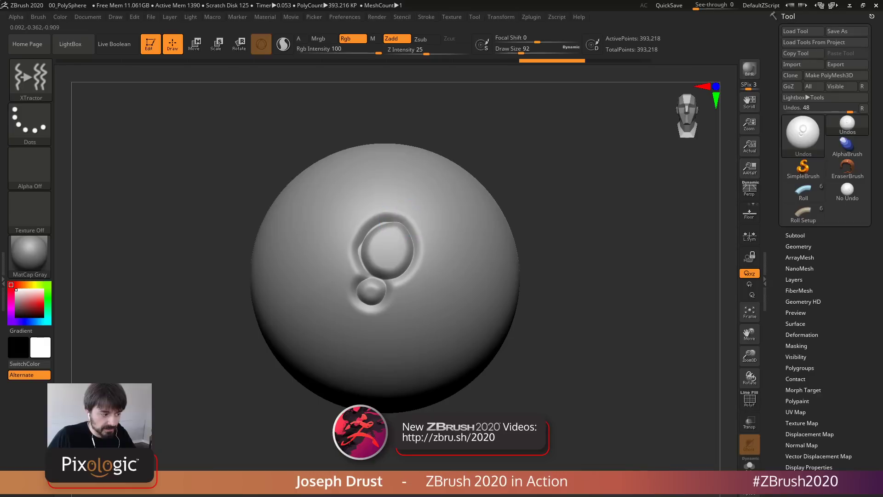
key(bracketright)
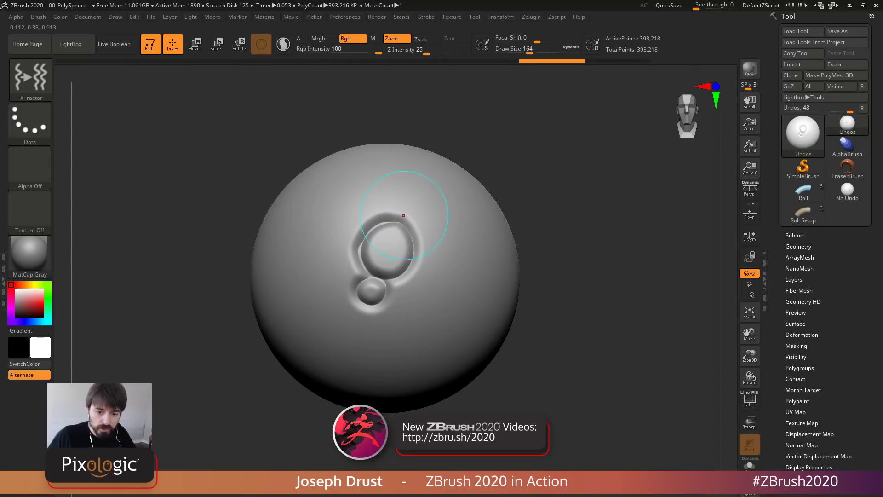
key(bracketright)
key(bracketright)
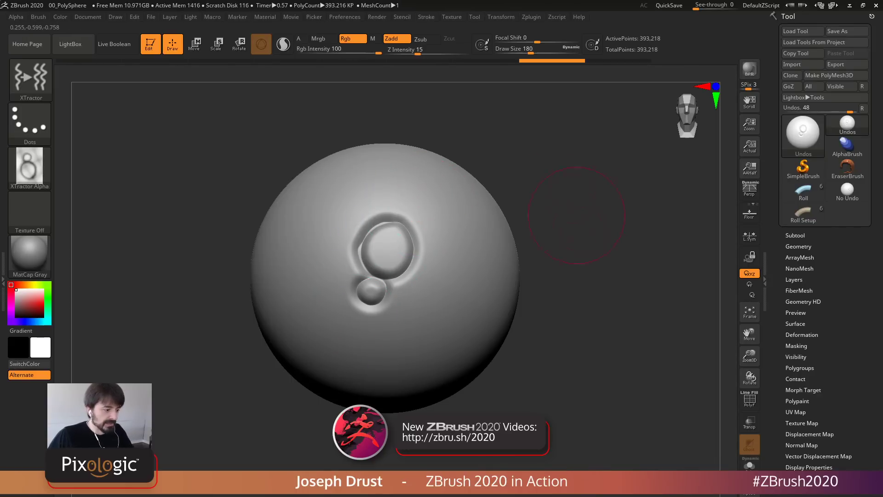
Paint the extracted alpha beside the original detail, and use the undo history to revisit the first state and the state before the stroke
mouse_move(580, 221)
alt+mouse_down()
mouse_move(559, 223)
mouse_move(605, 241)
mouse_move(597, 234)
alt+mouse_up()
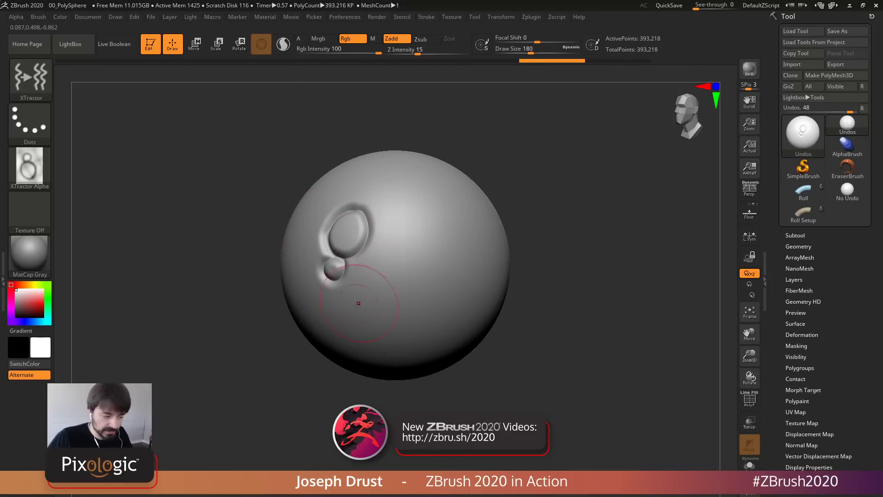
mouse_move(404, 310)
mouse_down()
mouse_move(423, 290)
mouse_move(441, 193)
mouse_up()
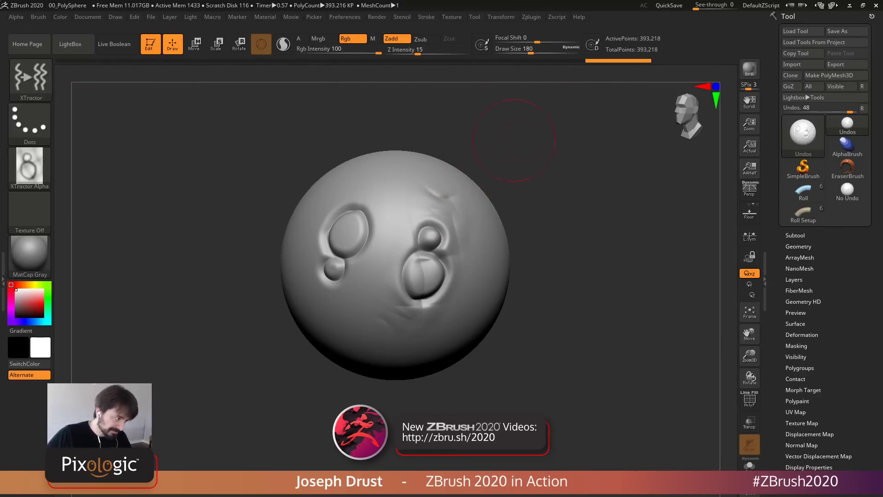
mouse_move(66, 62)
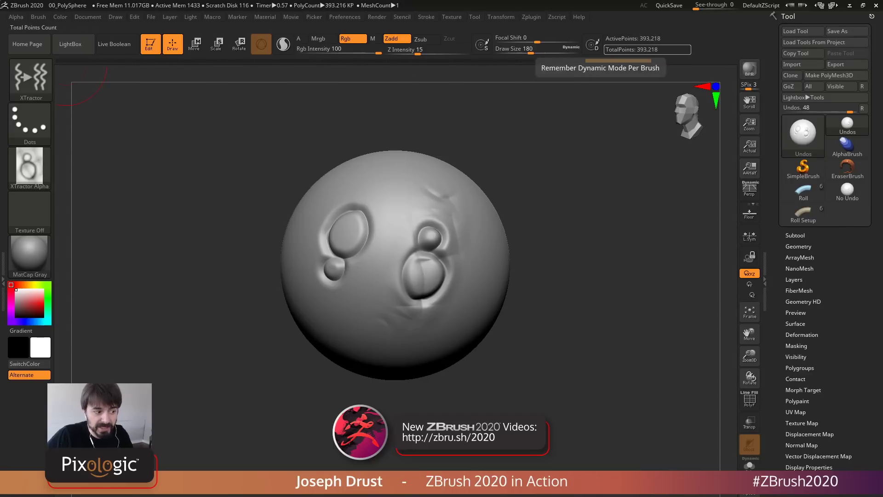
mouse_move(603, 61)
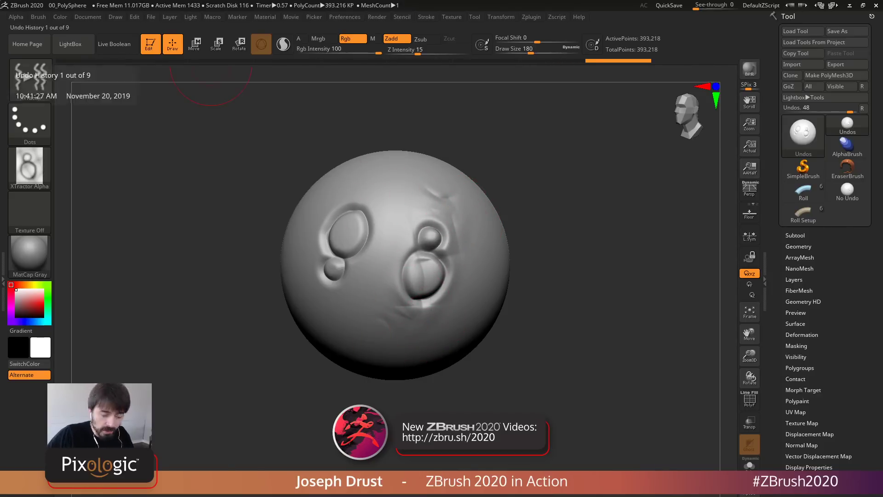
click(88, 60)
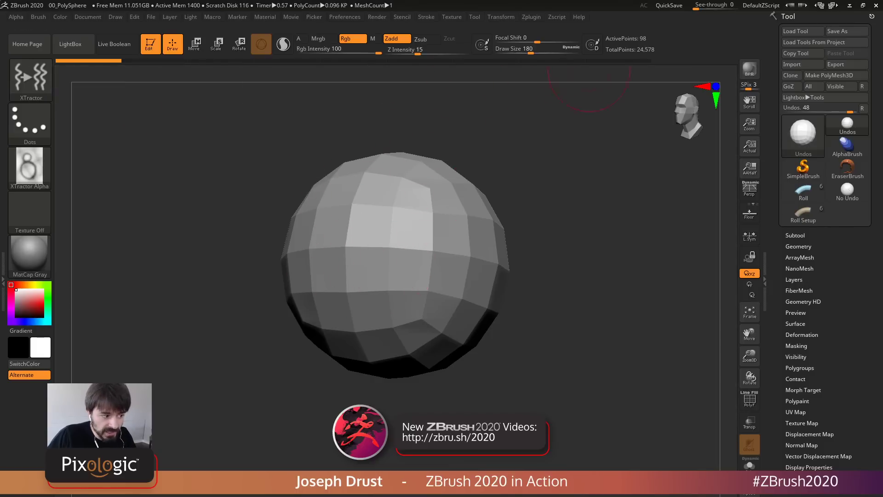
click(552, 61)
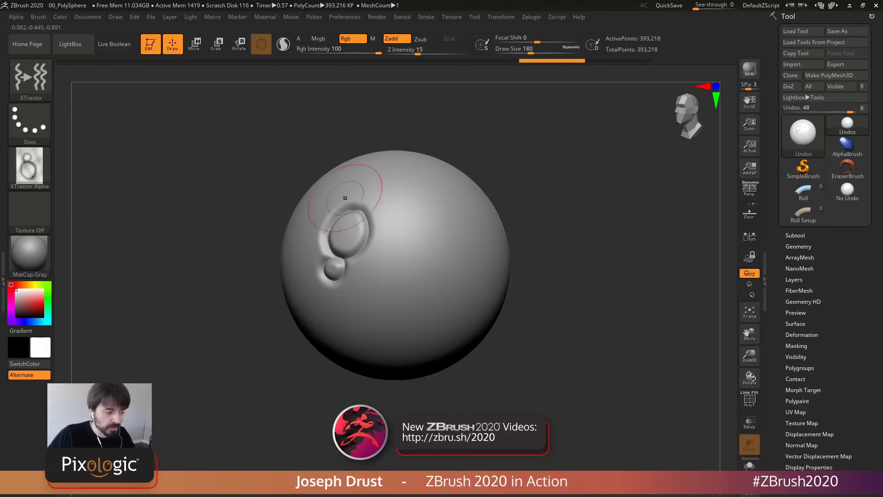
Paint the extracted ring detail upward on the sphere again, with a short extra stroke over the copy
drag(407, 318, 428, 239)
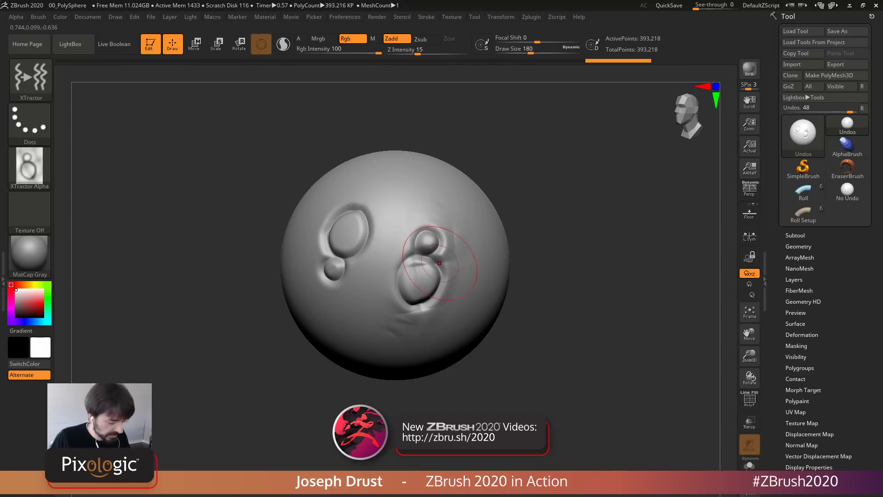
drag(420, 254, 433, 262)
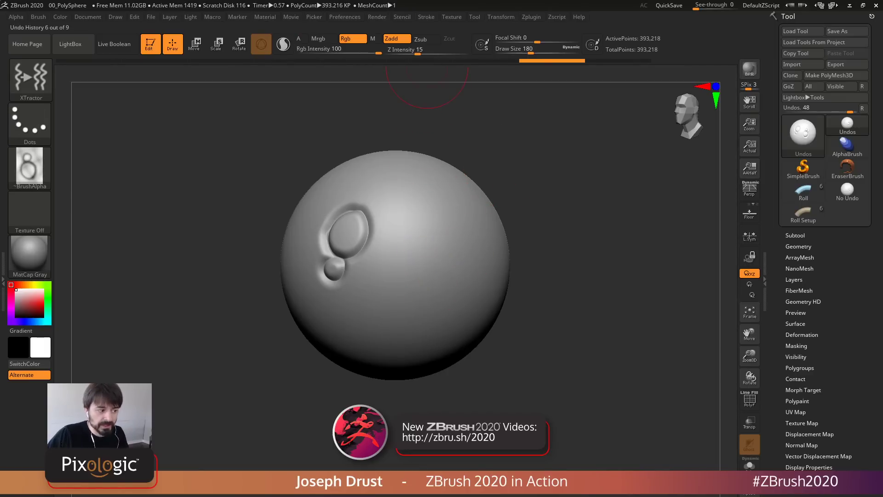
Mark the smooth, unsculpted high-resolution sphere state in the undo history, and return to the state with the ring detail, seen from the front
click(456, 60)
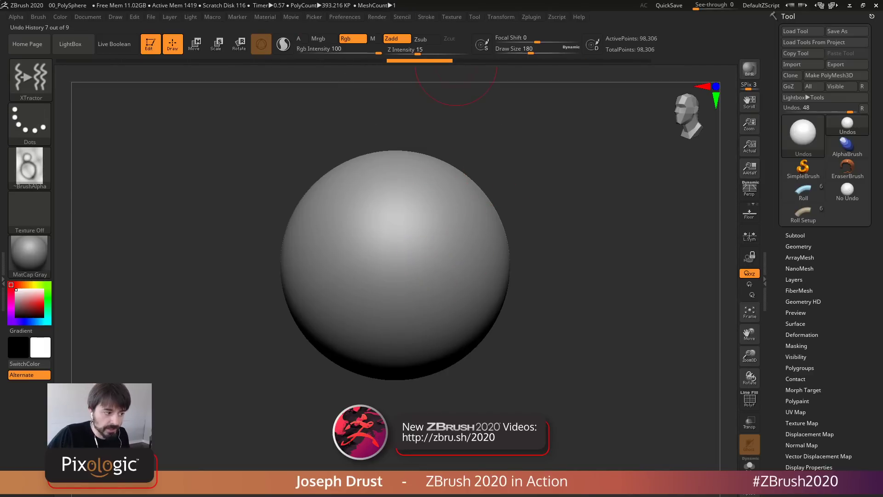
click(527, 60)
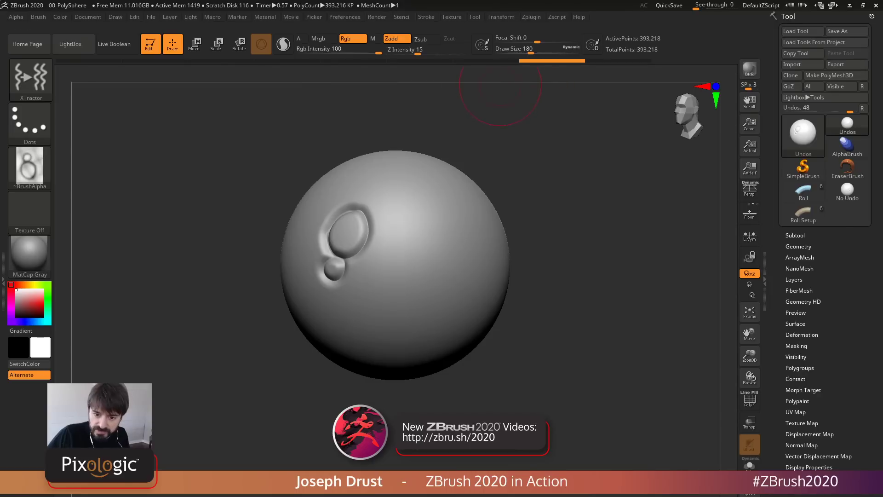
click(492, 60)
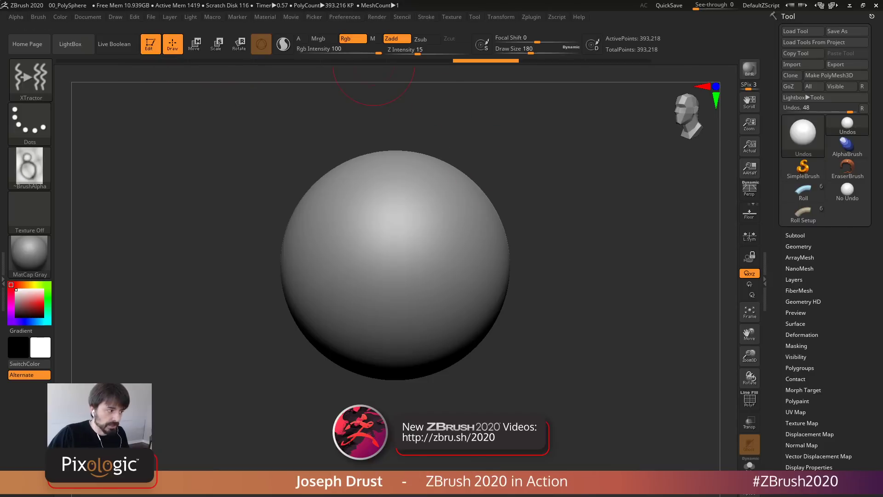
click(134, 16)
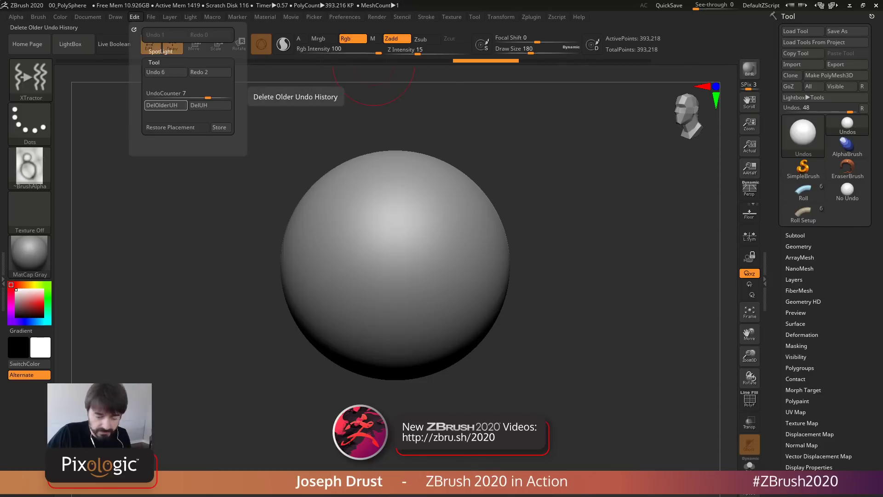
click(166, 105)
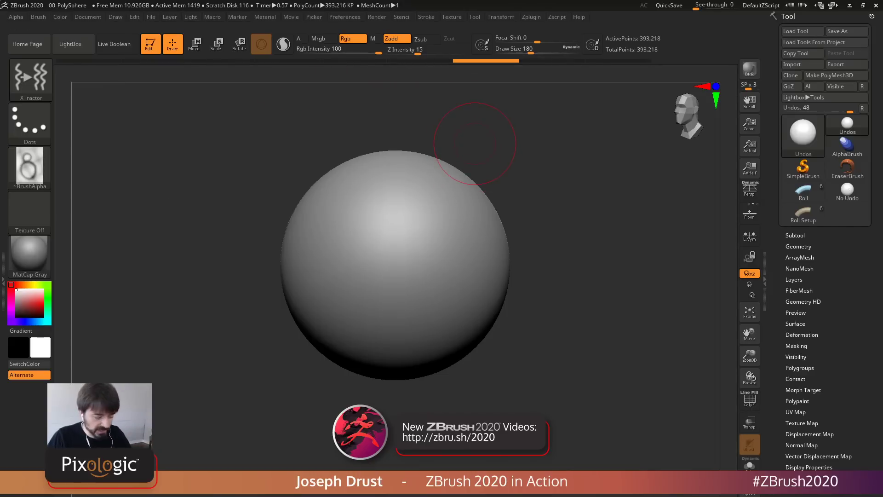
key(ctrl)
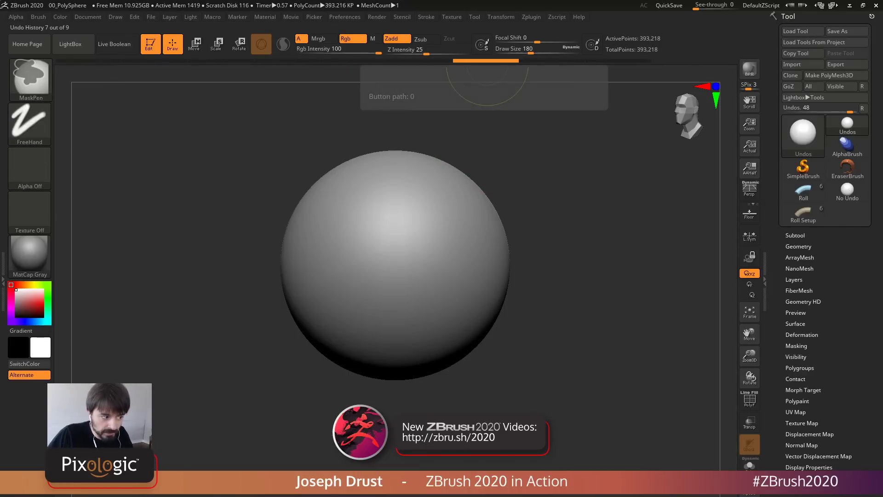
ctrl+click(487, 62)
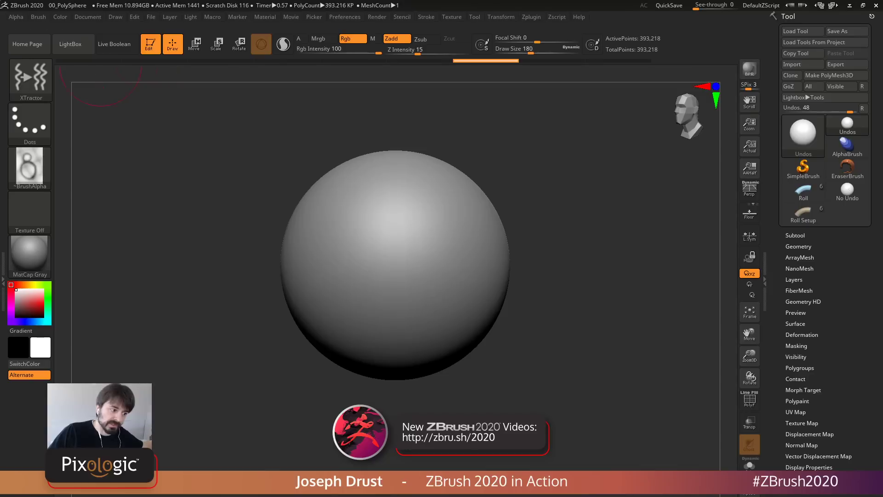
drag(348, 230, 334, 270)
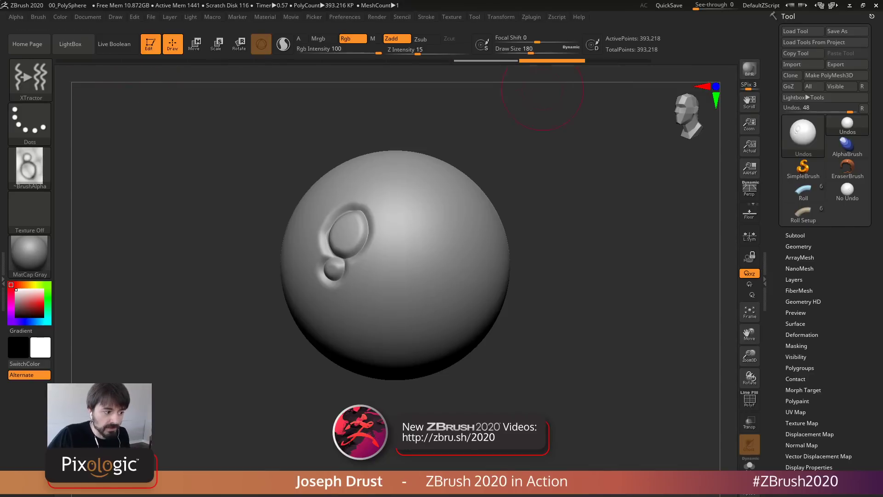
drag(606, 204, 593, 272)
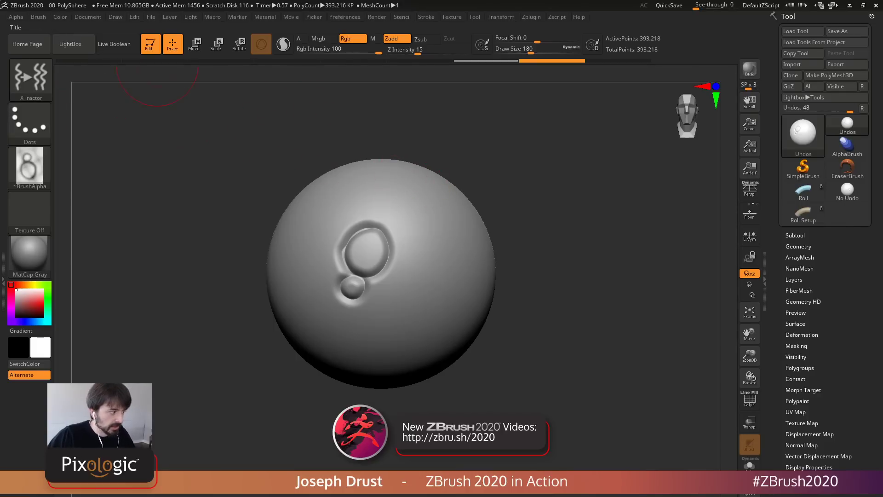
Extract the ring and bump as an alpha again with XTractor, and try painting a copy on the sphere beside the original detail
click(16, 16)
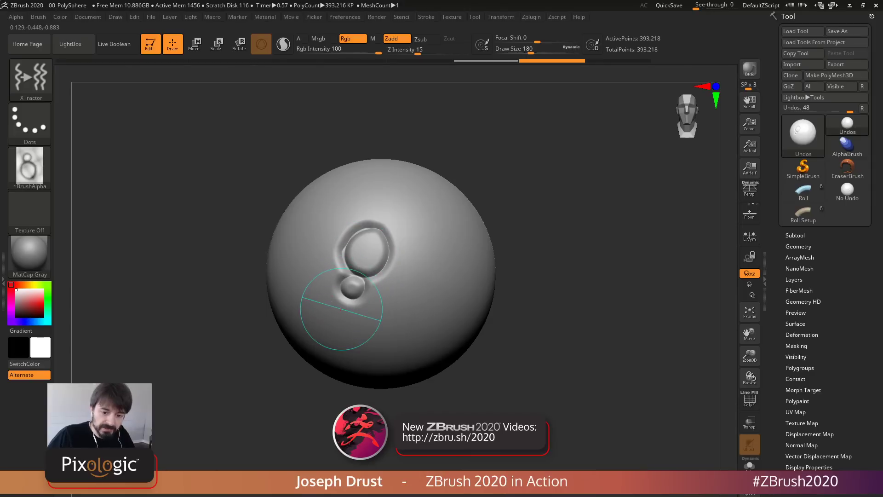
drag(341, 309, 341, 311)
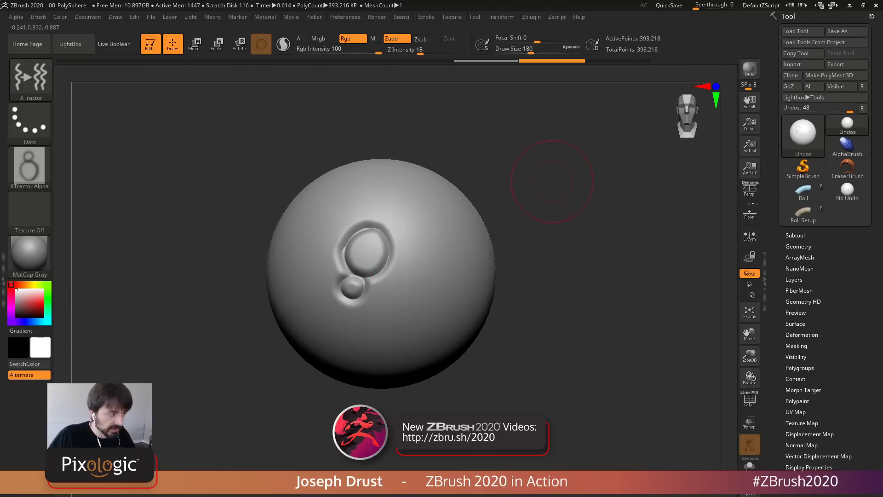
drag(598, 207, 473, 264)
drag(422, 339, 464, 282)
key(ctrl+shift+z)
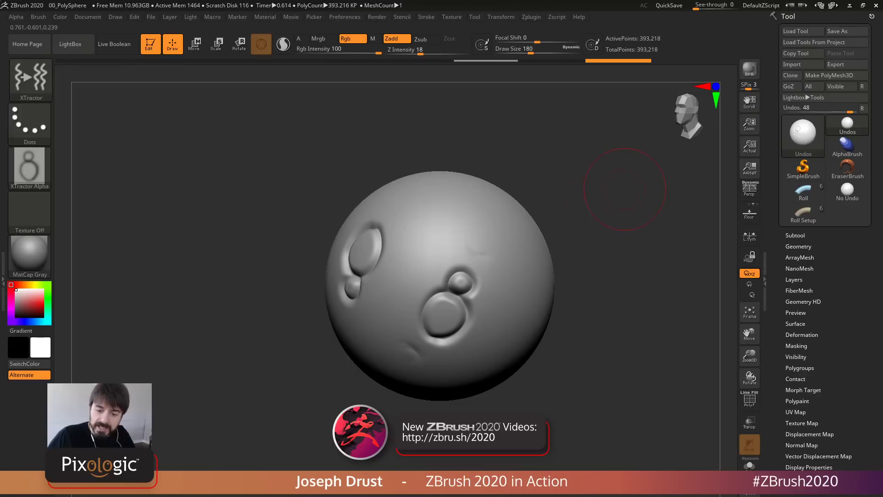
drag(632, 189, 652, 180)
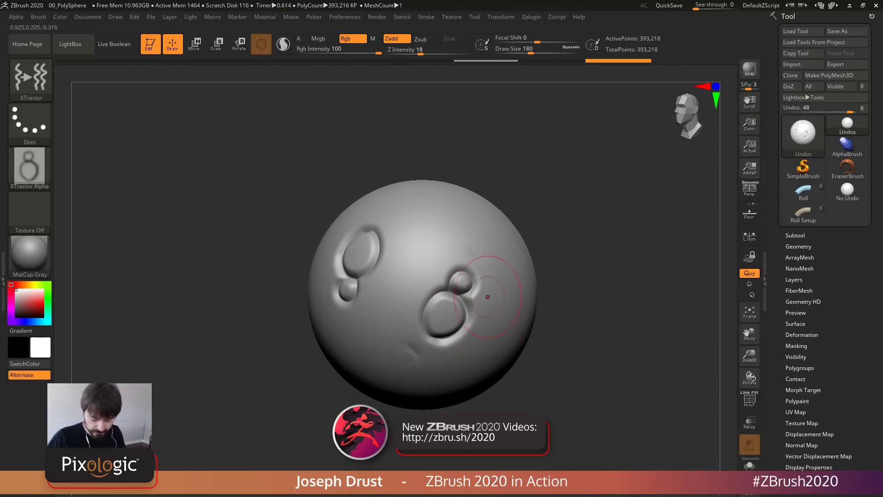
key(ctrl+z)
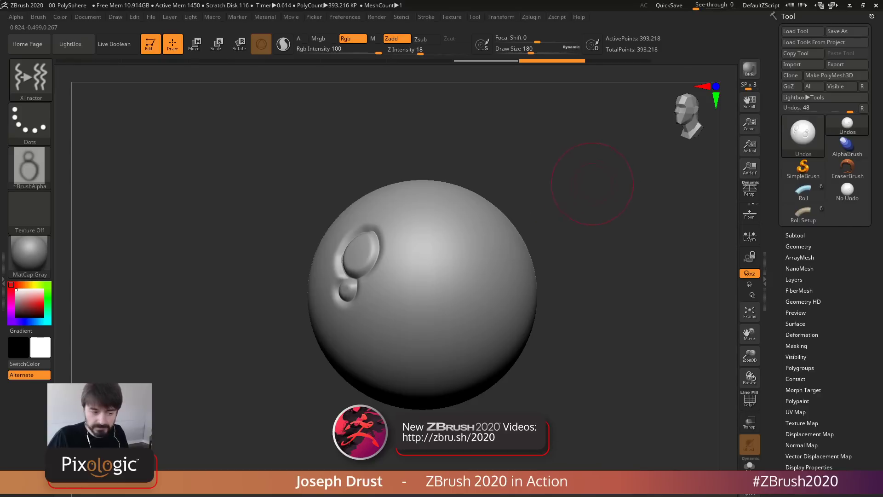
drag(565, 166, 582, 165)
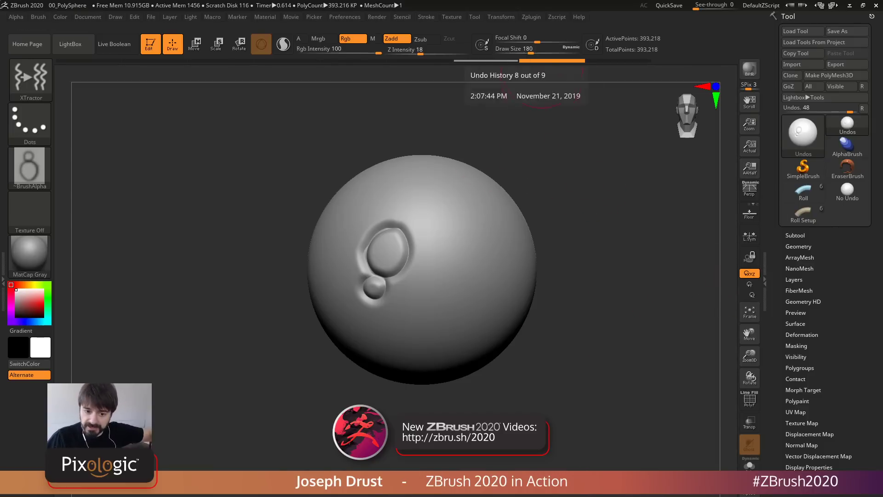
Switch to the No Undo sphere tool and turn its ring detail to face the front
click(848, 190)
mouse_move(575, 262)
mouse_down()
mouse_move(610, 259)
mouse_move(621, 244)
mouse_move(610, 268)
mouse_up()
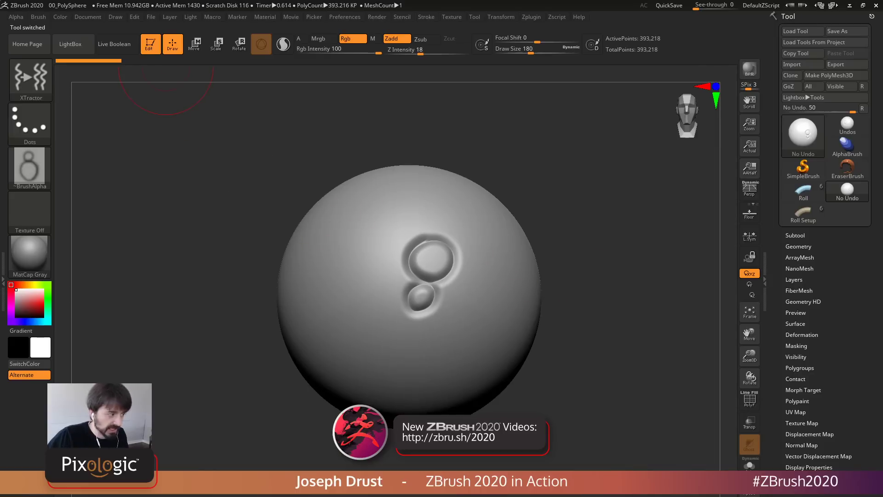
drag(622, 237, 595, 244)
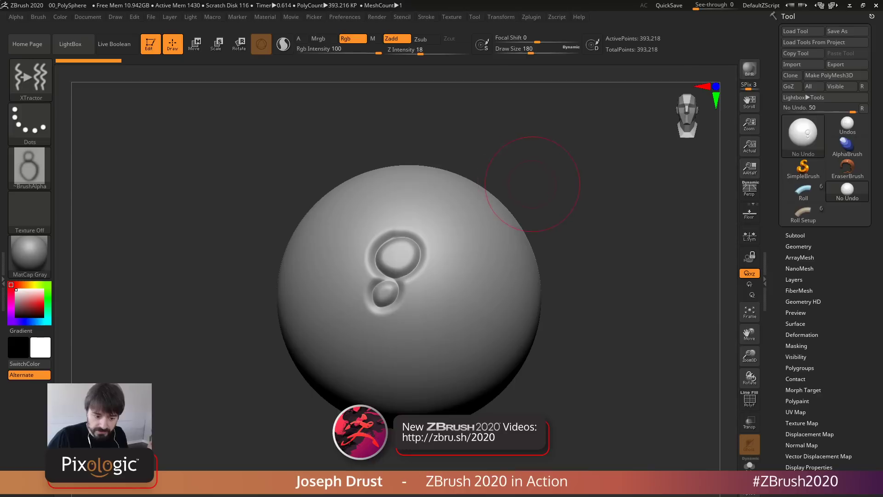
right_drag(430, 170, 447, 176)
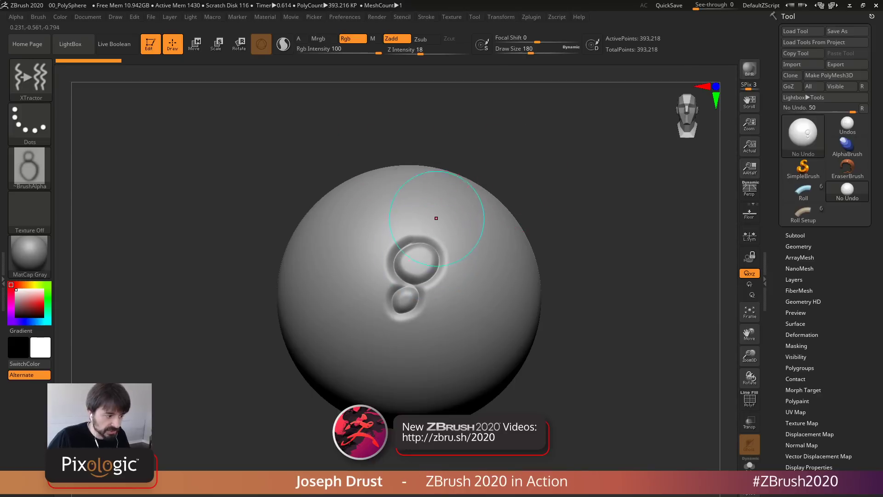
Extract the No Undo sphere's ring and bump as an alpha with XTractor, and try painting a copy beside the original
mouse_move(448, 209)
mouse_down()
mouse_move(404, 280)
mouse_move(383, 344)
mouse_up()
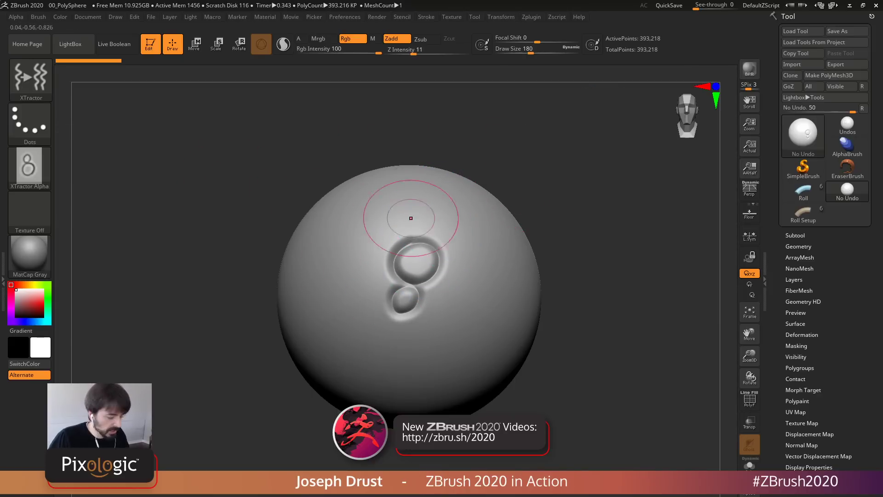
ctrl+right_drag(580, 233, 563, 223)
right_drag(563, 224, 556, 220)
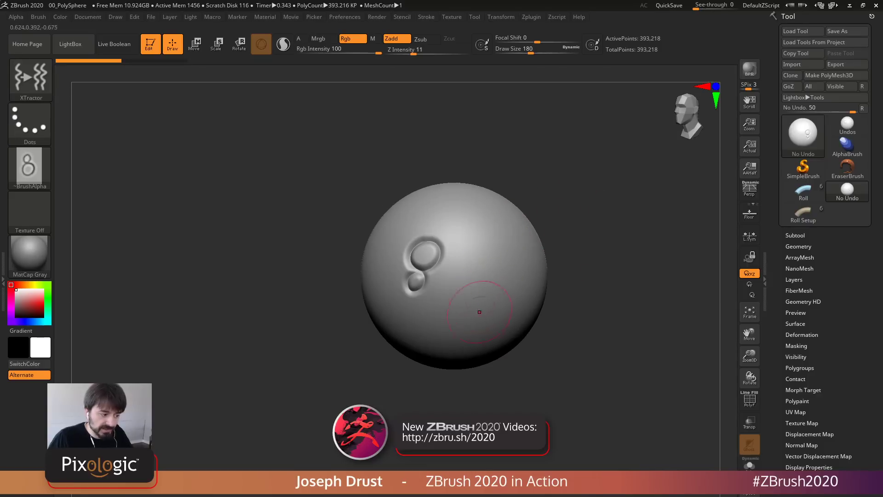
drag(480, 312, 519, 245)
right_drag(554, 235, 587, 217)
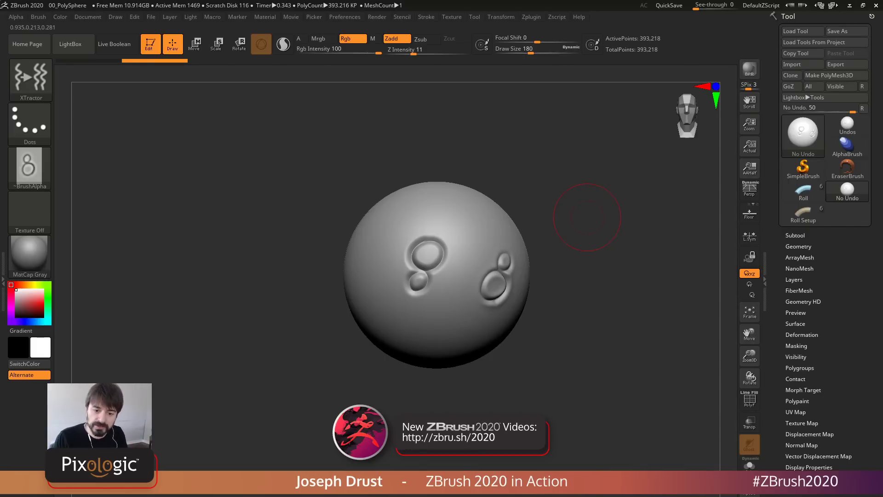
key(ctrl+z)
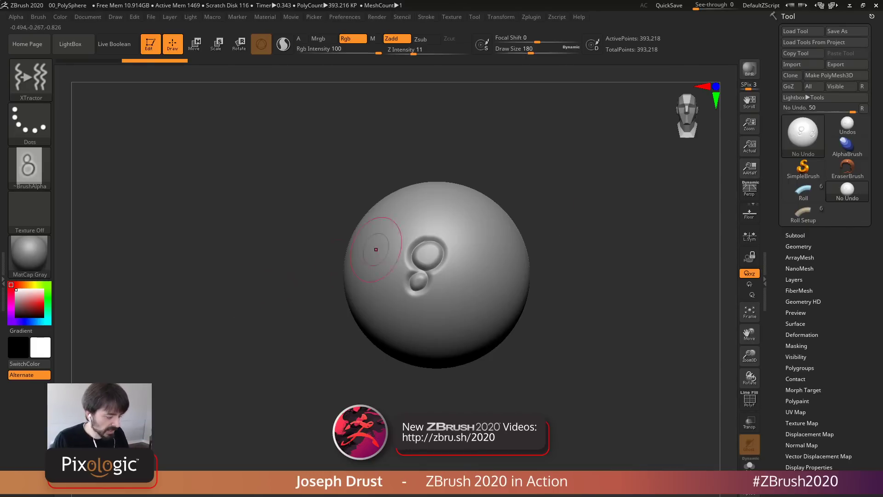
ctrl+right_drag(533, 236, 580, 234)
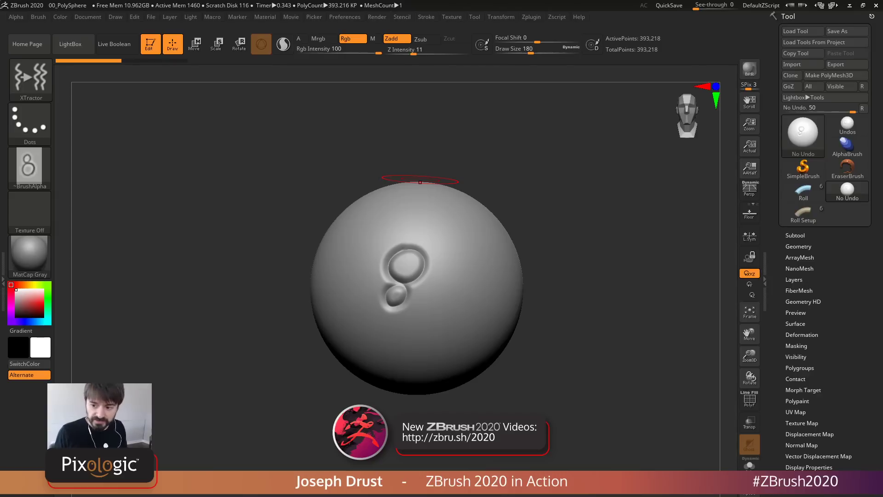
drag(511, 178, 548, 171)
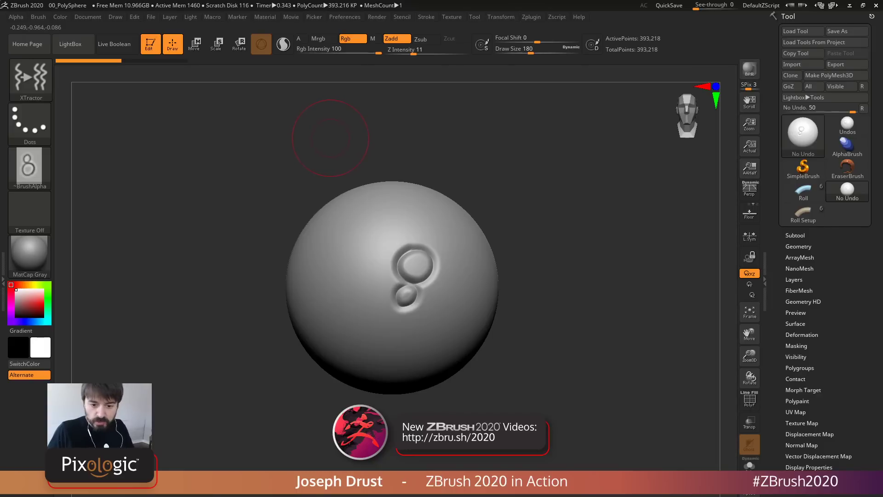
Load the Duck_ZSpheres.ZPR project from the ZeeZoo folder of the project library
key(comma)
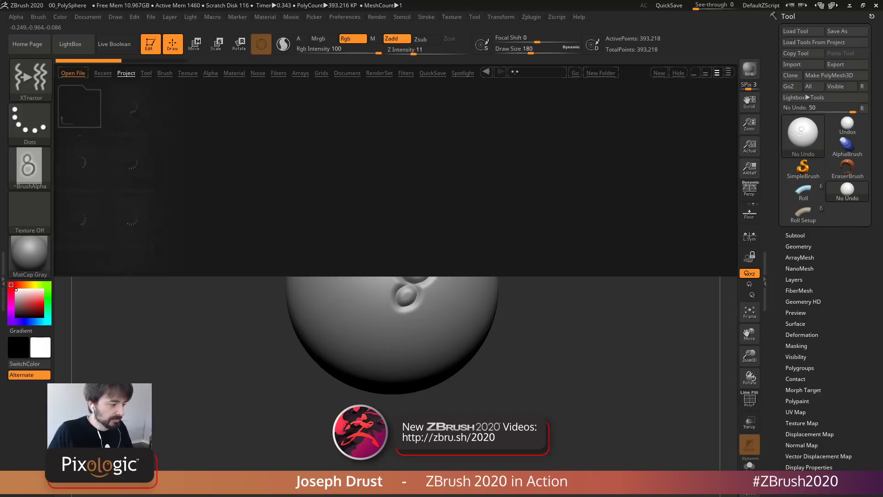
click(103, 72)
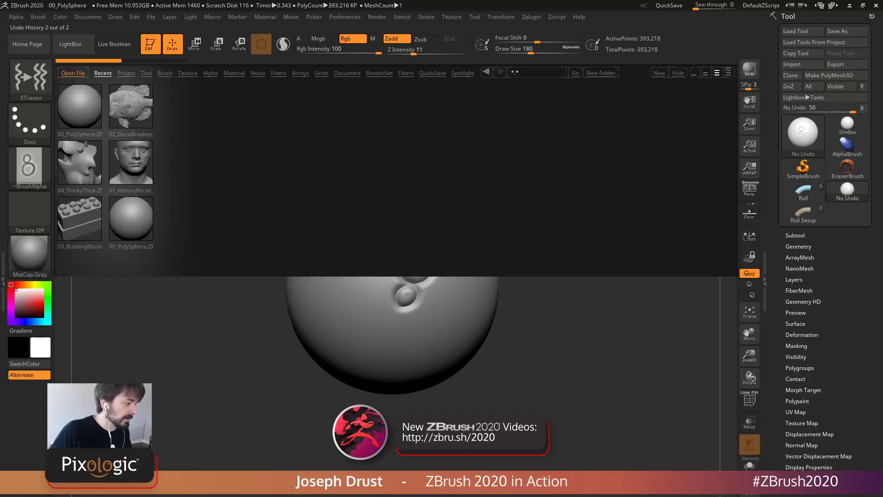
click(126, 73)
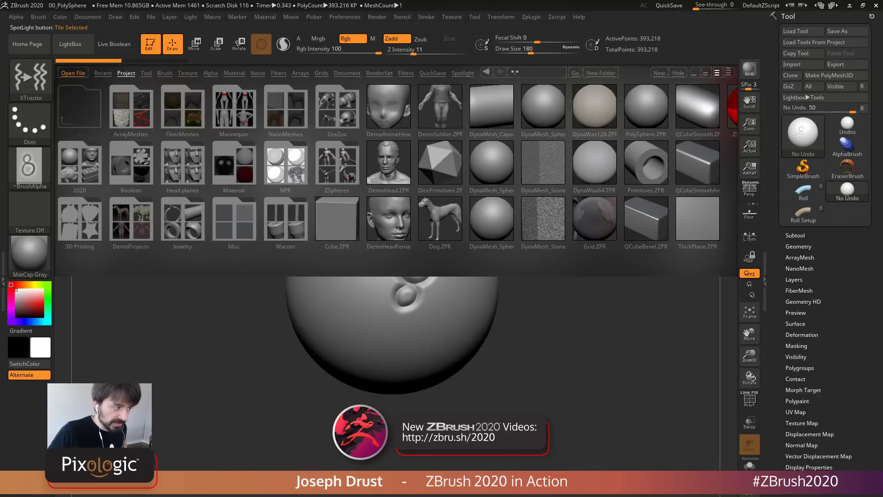
drag(338, 94, 325, 94)
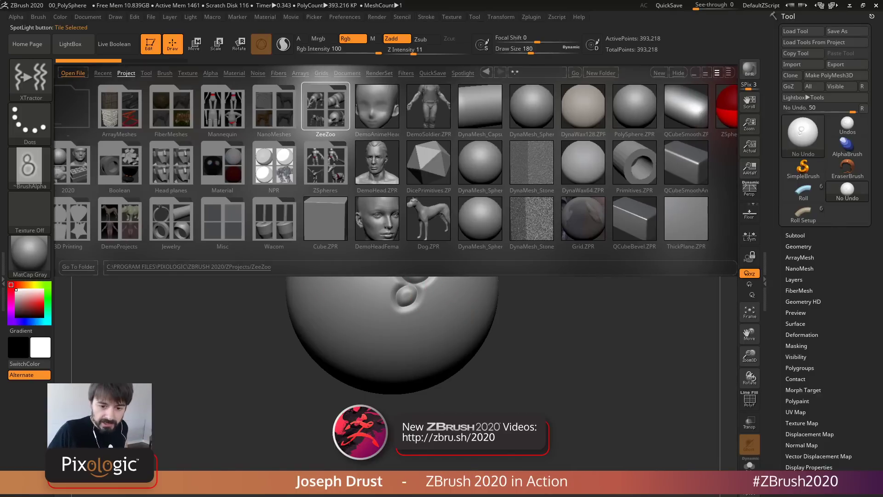
double_click(326, 107)
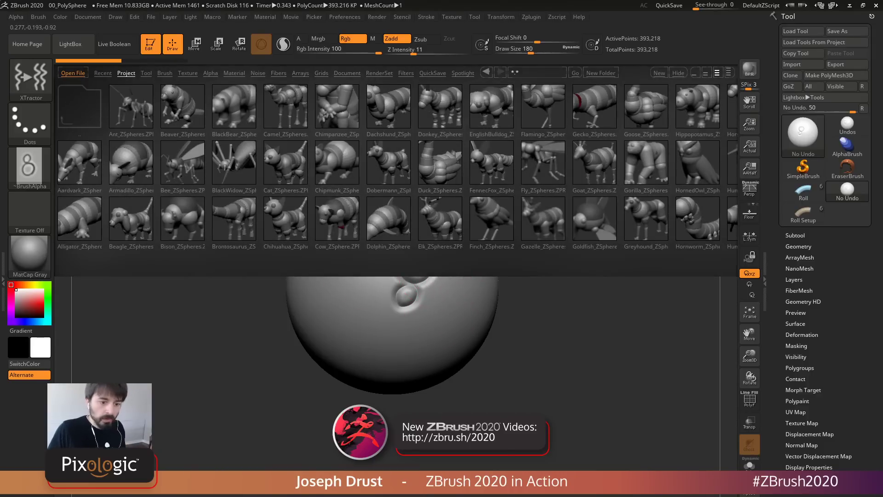
drag(492, 162, 389, 163)
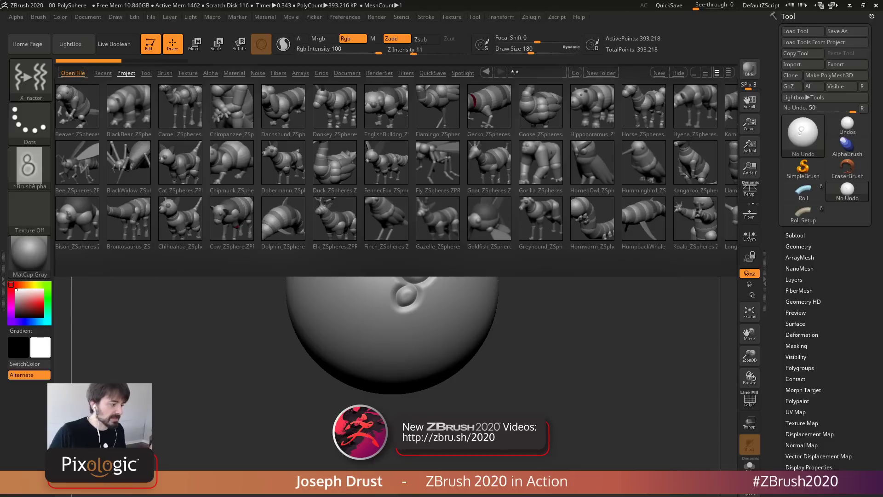
double_click(335, 162)
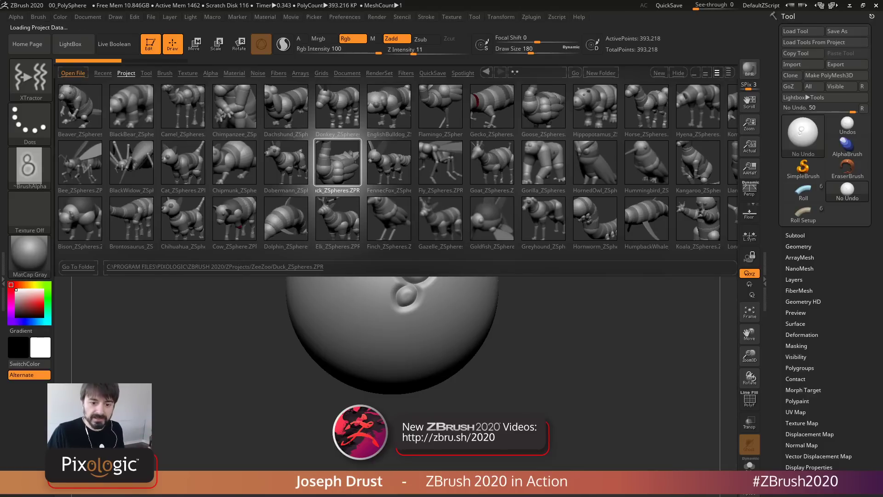
Move the ZSpheres at the base of the duck's neck to repose the neck, and preview the duck's skin in Draw mode
drag(574, 274, 561, 272)
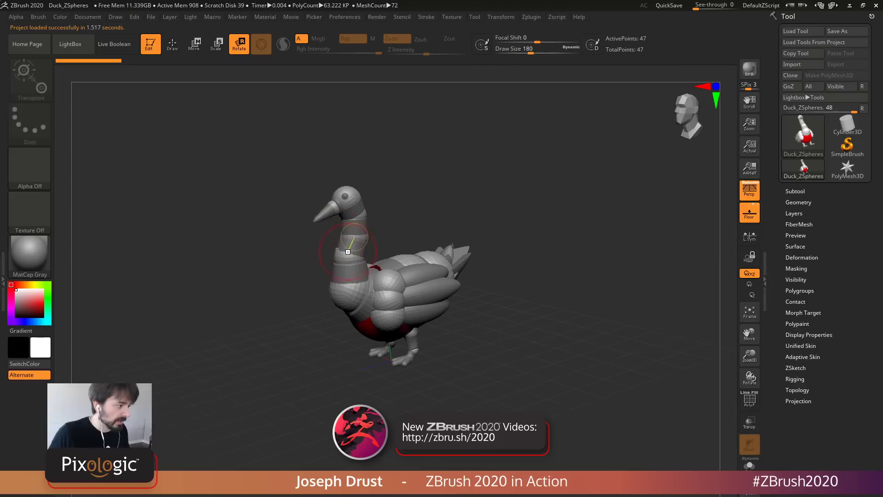
key(w)
drag(334, 279, 346, 305)
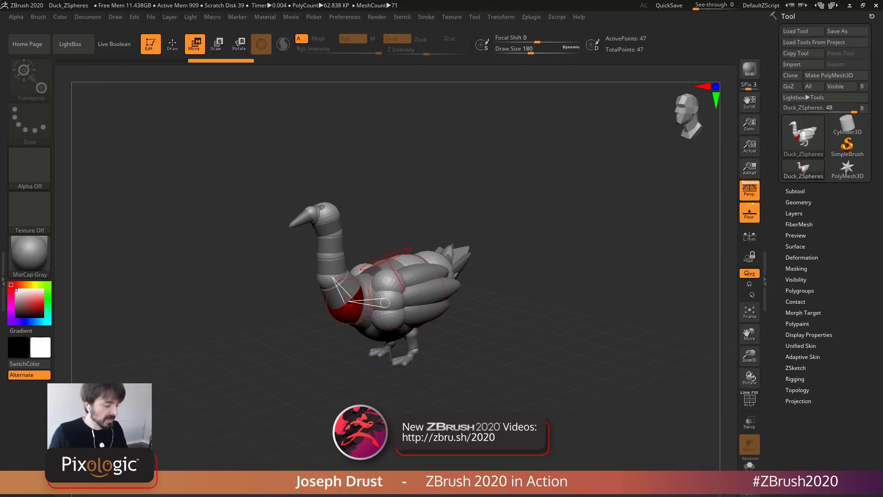
key(a)
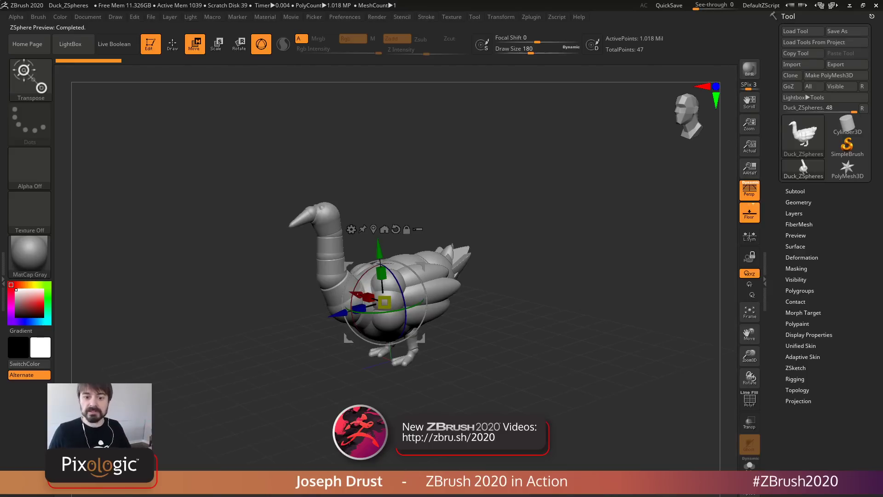
key(q)
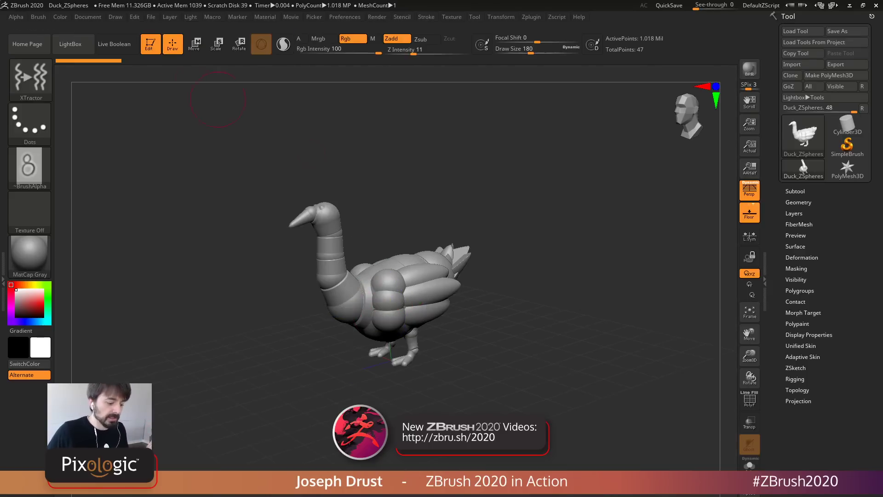
Browse the remaining ZeeZoo animal projects, and reopen the 00_PolySphere project from the 2020 project folder
key(comma)
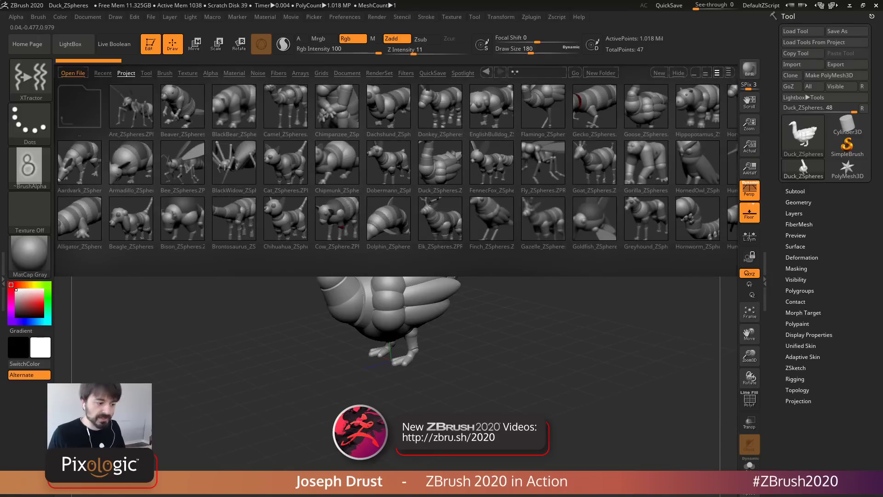
scroll(396, 166, right, 8)
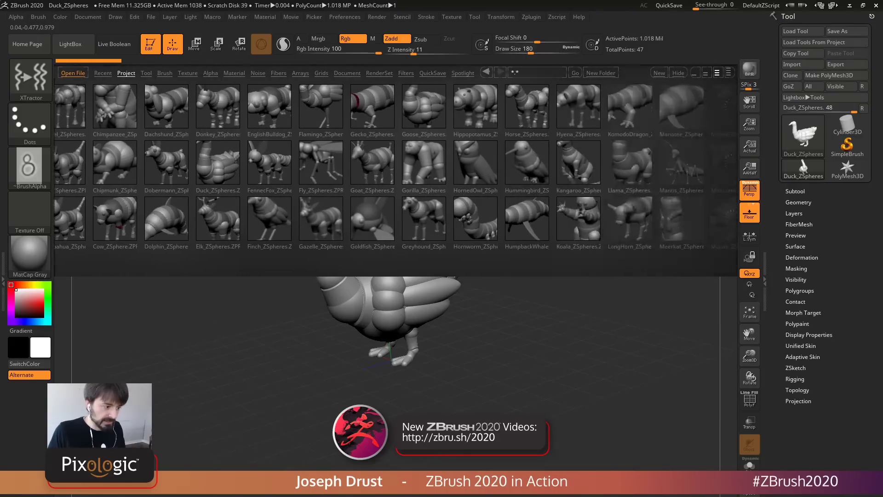
scroll(396, 167, right, 2)
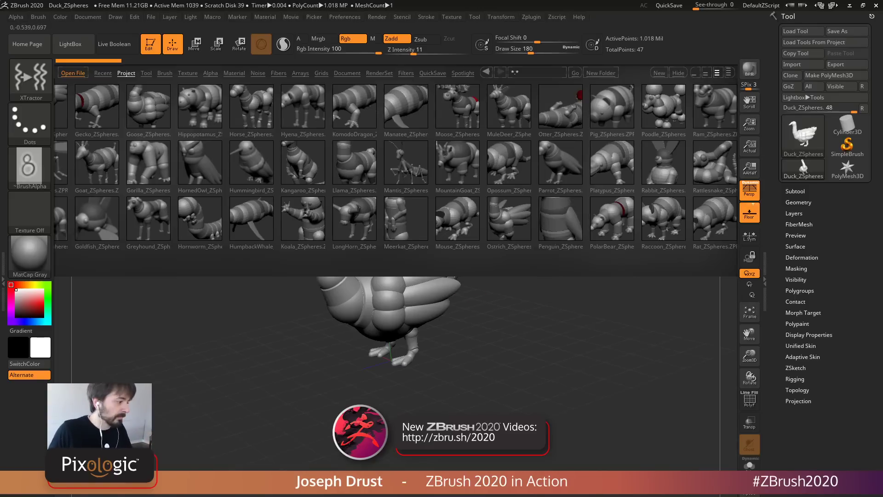
click(103, 73)
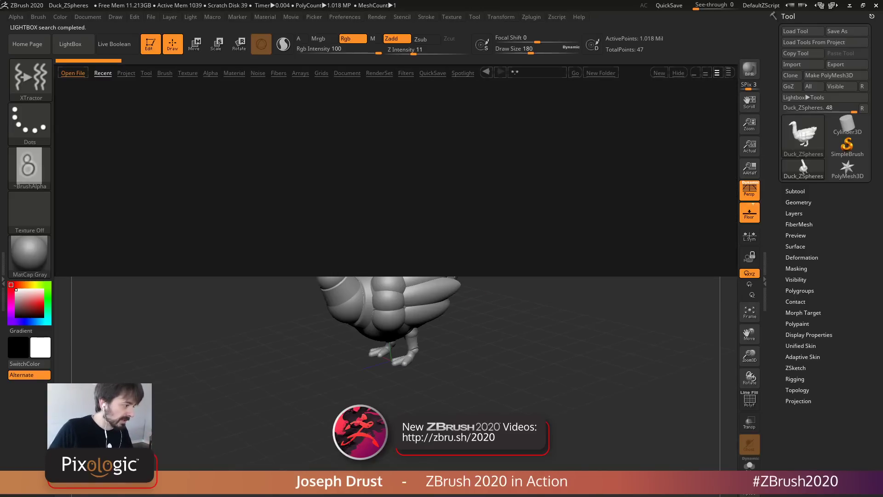
click(126, 72)
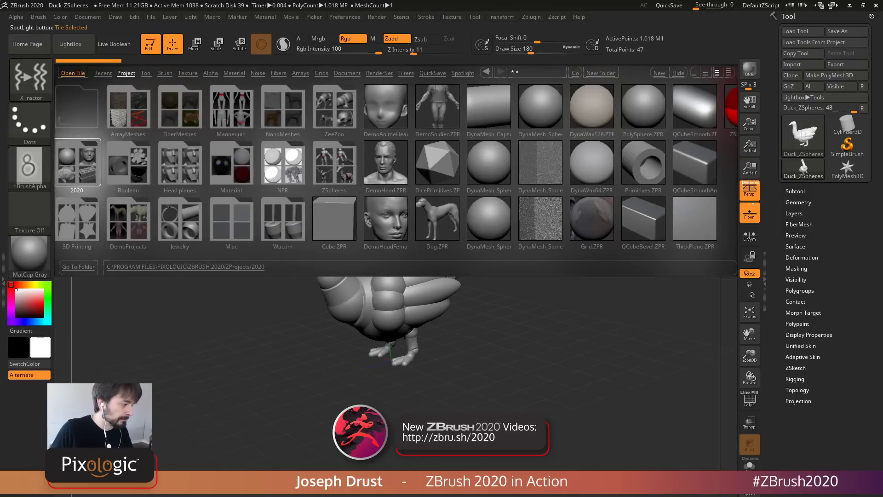
double_click(80, 162)
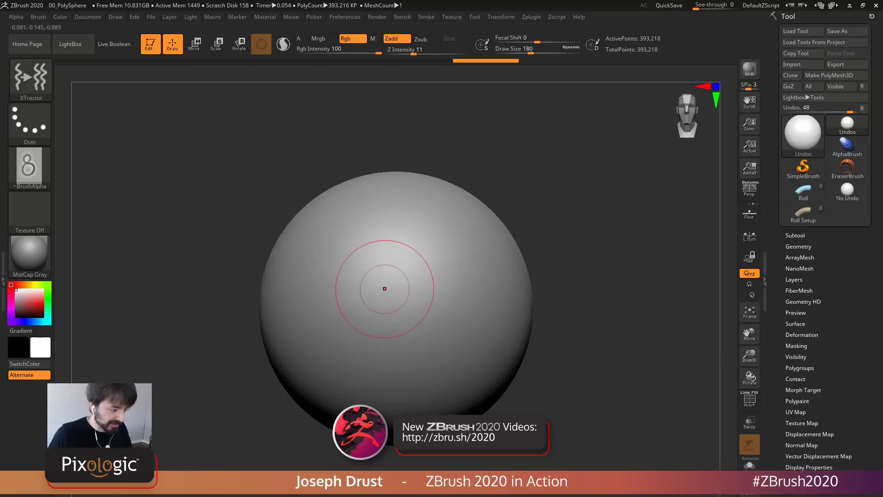
Sculpt a downward-pointing arrow on the front of the smooth sphere with the ClayBuildup brush at draw size 33
key(b)
key(c)
key(b)
key(space)
mouse_move(385, 287)
mouse_down()
mouse_move(374, 275)
mouse_move(382, 352)
mouse_up()
key(space)
drag(373, 328, 410, 336)
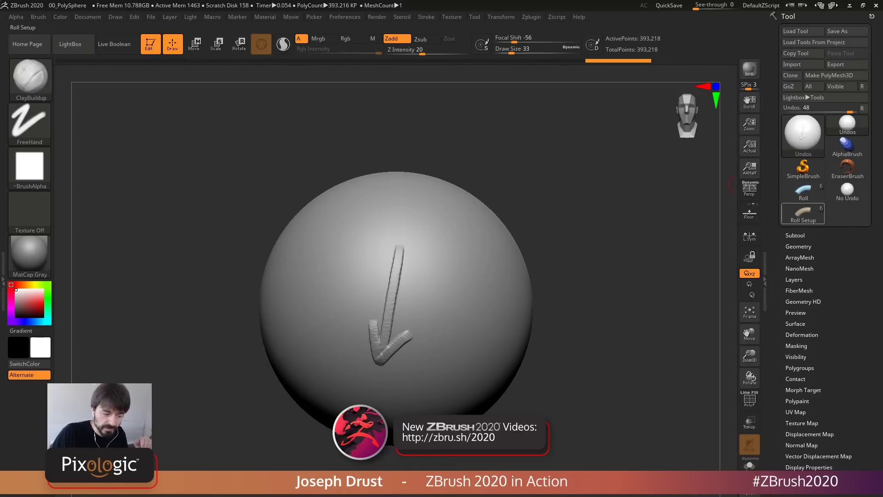
Switch to the Roll tool and apply the SkinShade4 material to the model
click(803, 191)
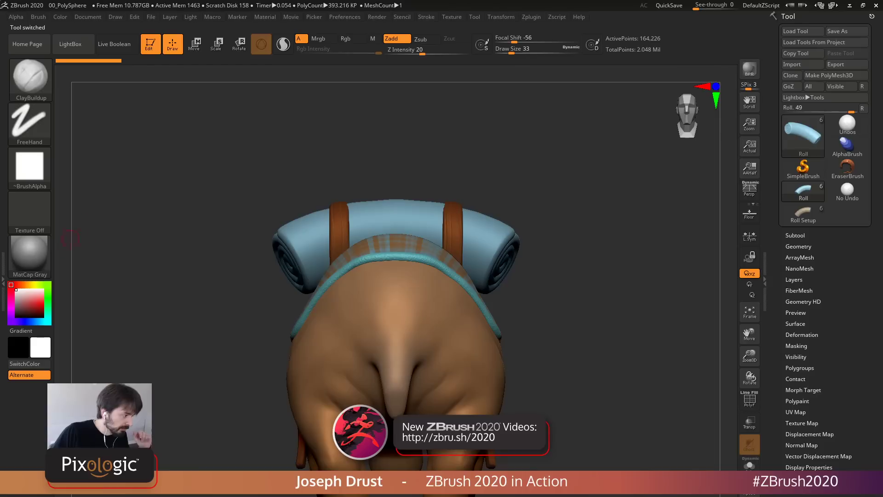
click(30, 256)
click(262, 232)
alt+drag(625, 304, 625, 282)
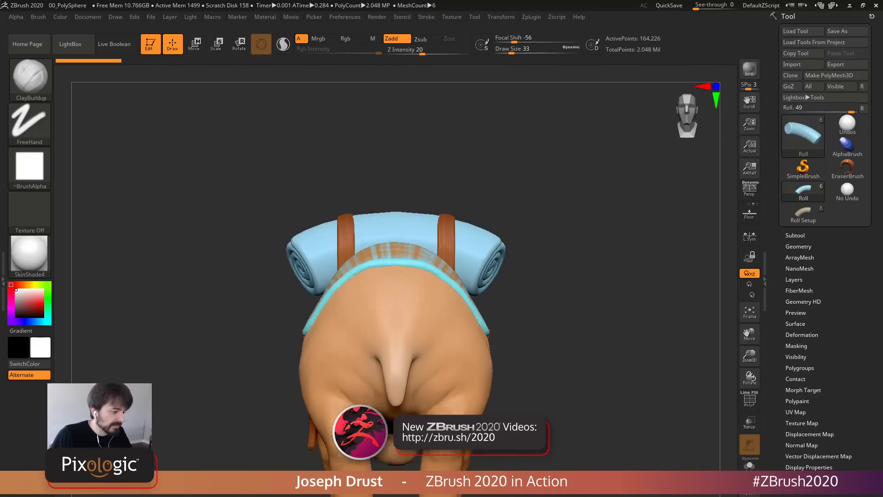
Set the CamView size to 104 and cycle the CamView model past the head and dog versions to Earthquake_CamView
drag(690, 281, 601, 261)
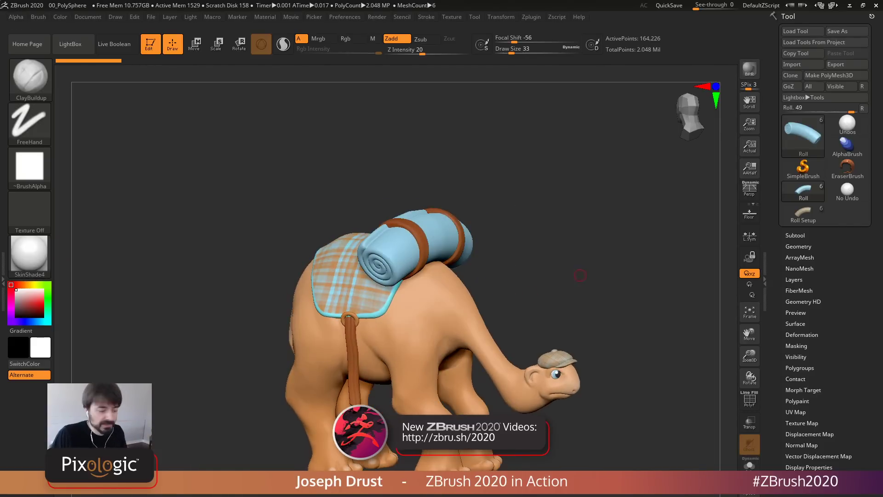
alt+drag(608, 317, 598, 266)
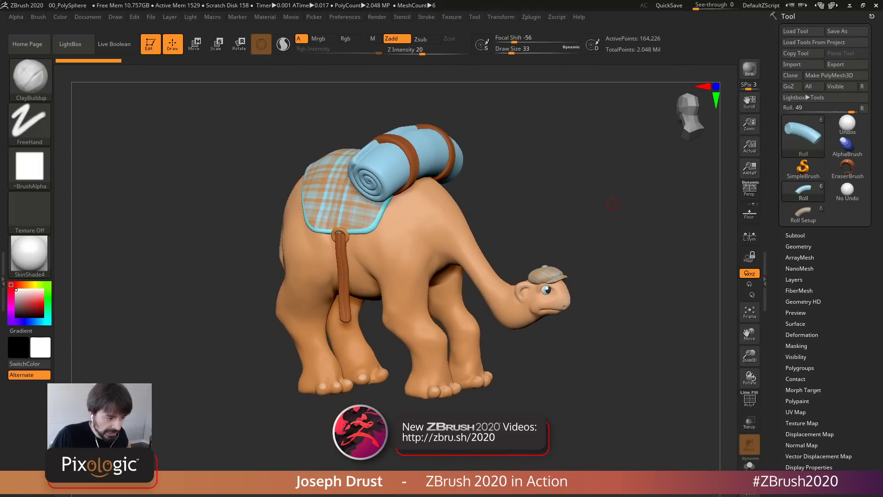
mouse_move(613, 203)
mouse_down()
mouse_move(621, 219)
mouse_move(620, 212)
mouse_up()
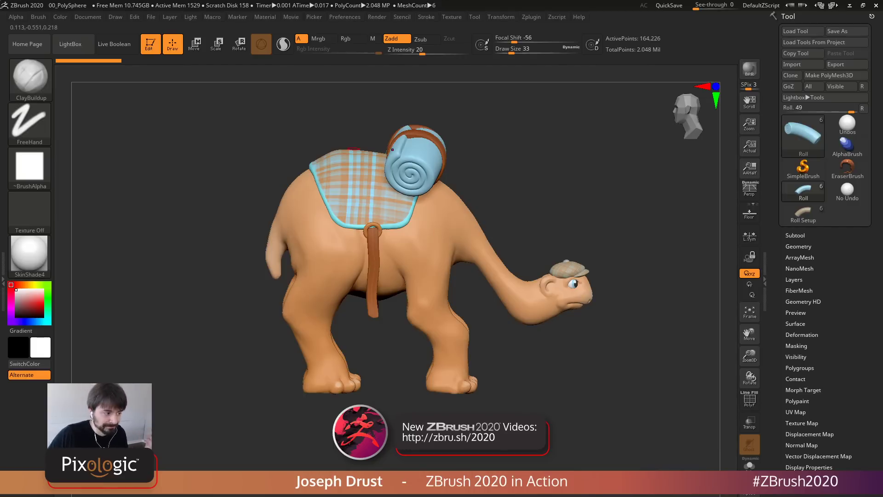
click(344, 16)
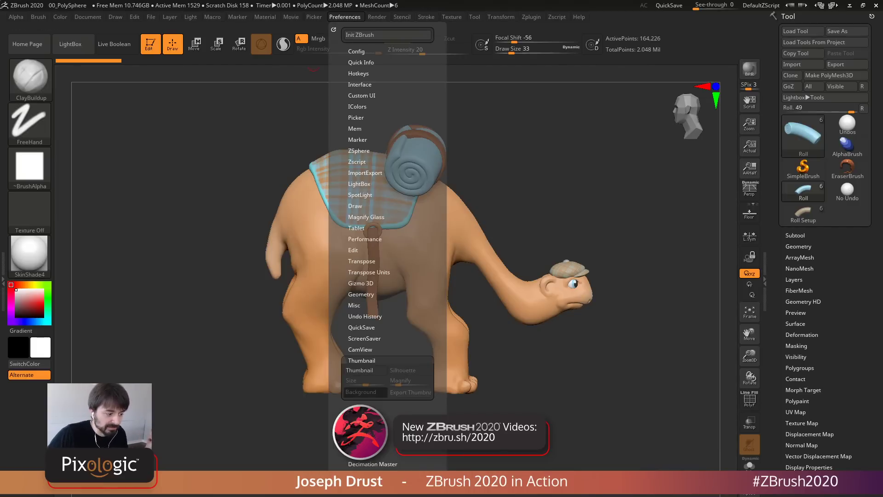
click(361, 348)
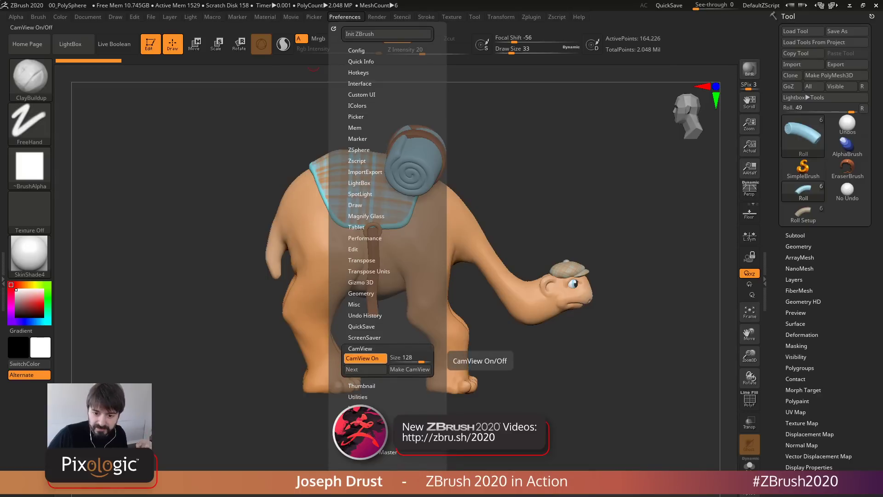
drag(422, 361, 420, 362)
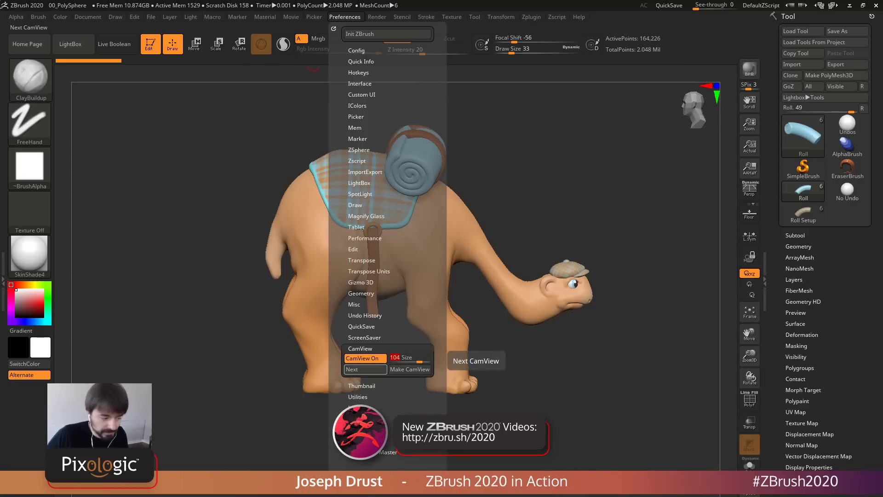
click(364, 369)
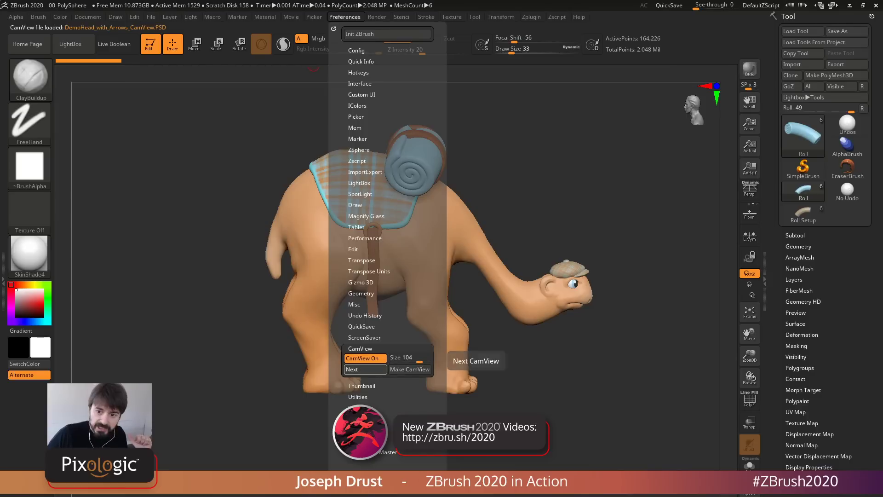
click(363, 369)
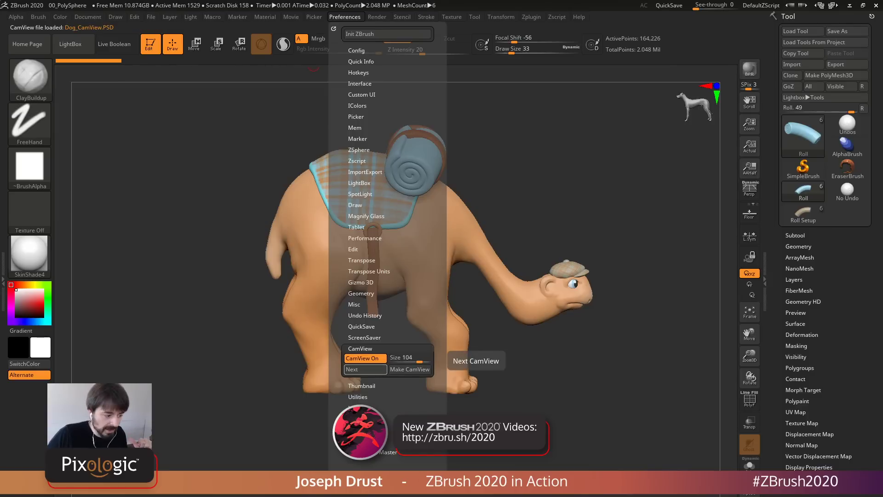
click(365, 369)
Enlarge the CamView to size 226 and cycle its model to the realistic human head, testing it against the camel's orientation
drag(419, 361, 427, 362)
drag(575, 207, 645, 207)
mouse_move(552, 238)
mouse_down()
mouse_move(598, 237)
mouse_move(554, 241)
mouse_up()
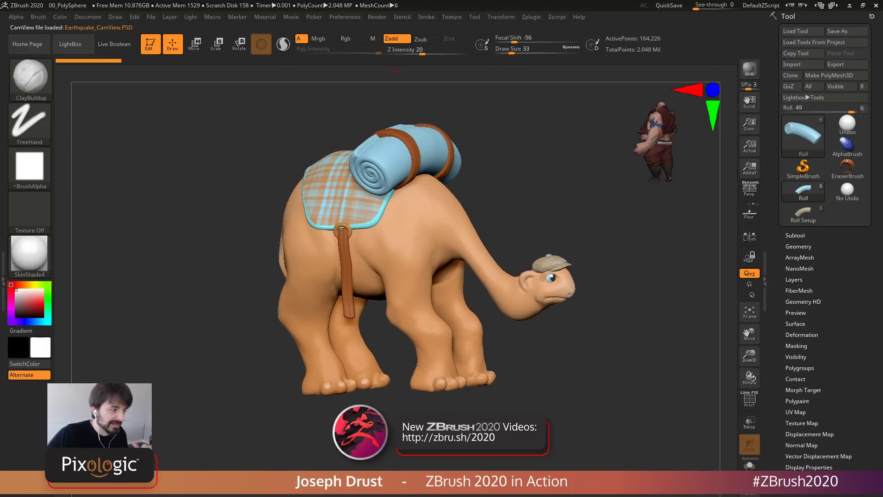
click(345, 16)
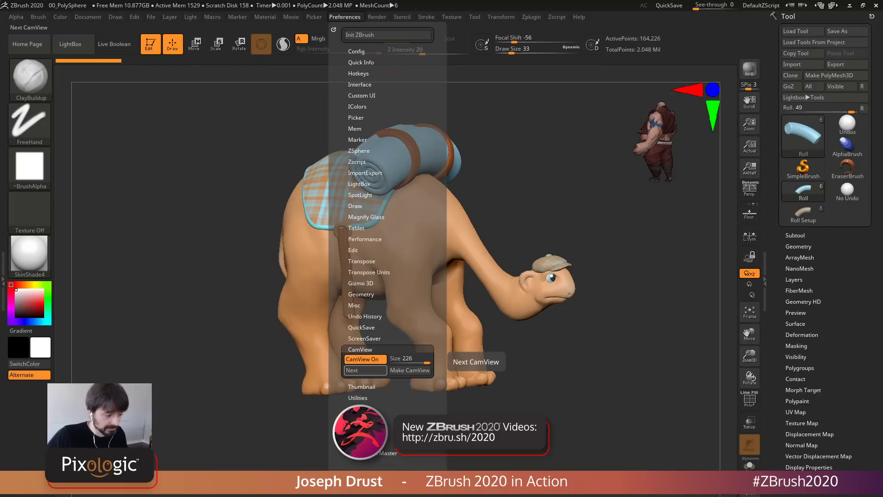
click(352, 370)
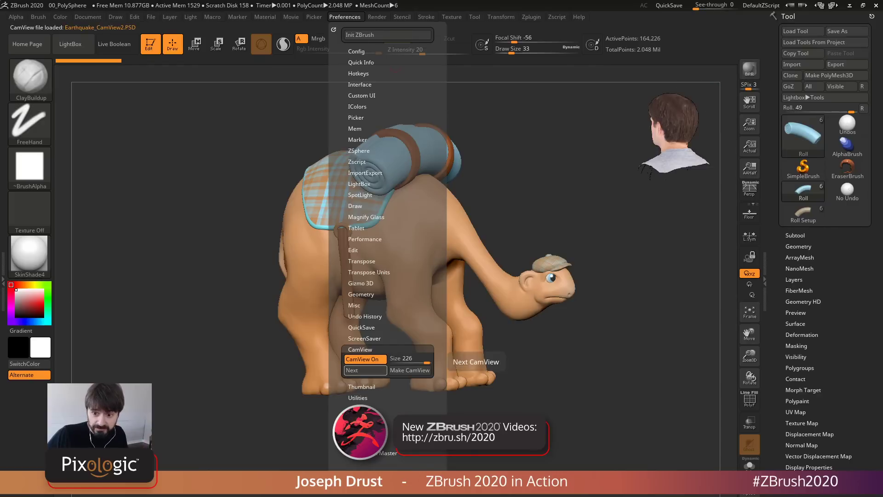
drag(502, 198, 529, 218)
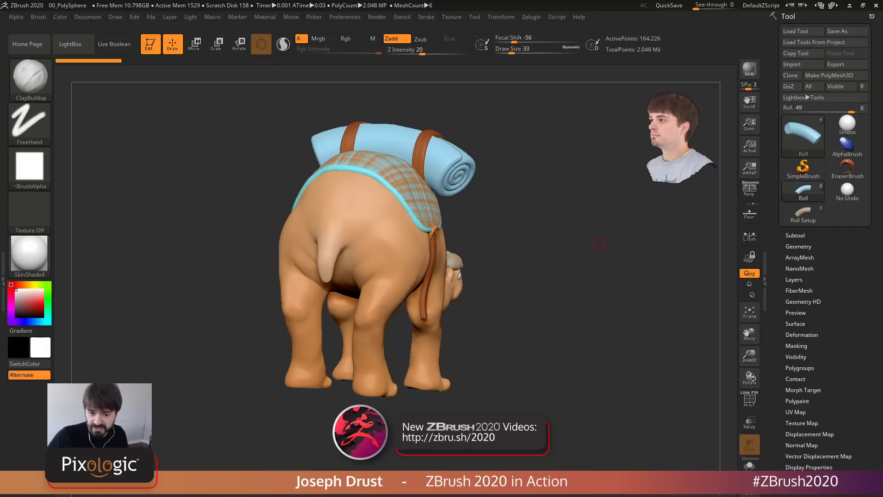
mouse_move(598, 244)
mouse_down()
mouse_move(599, 285)
mouse_move(597, 267)
mouse_move(598, 282)
mouse_move(598, 269)
mouse_move(545, 281)
mouse_move(647, 281)
mouse_move(603, 289)
mouse_up()
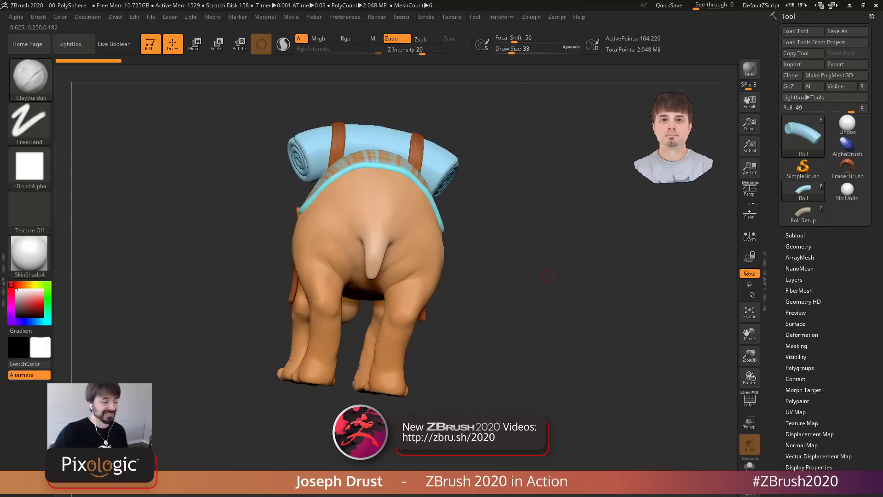
drag(545, 253, 566, 295)
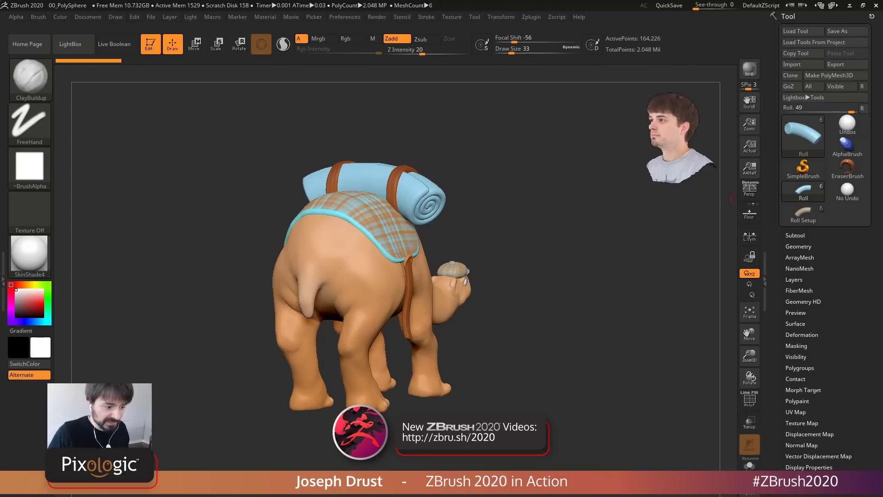
Expand the camel's Subtool list and turn the model to a view from directly above
click(795, 235)
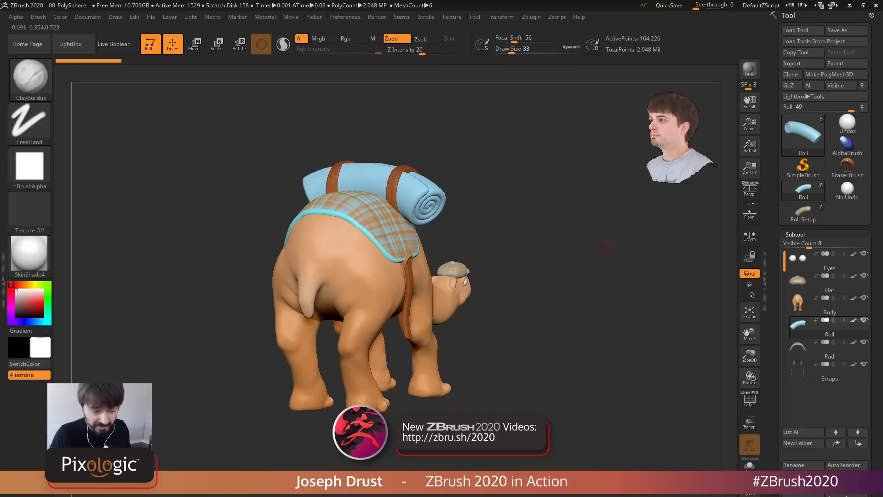
drag(610, 254, 697, 368)
alt+drag(547, 332, 568, 330)
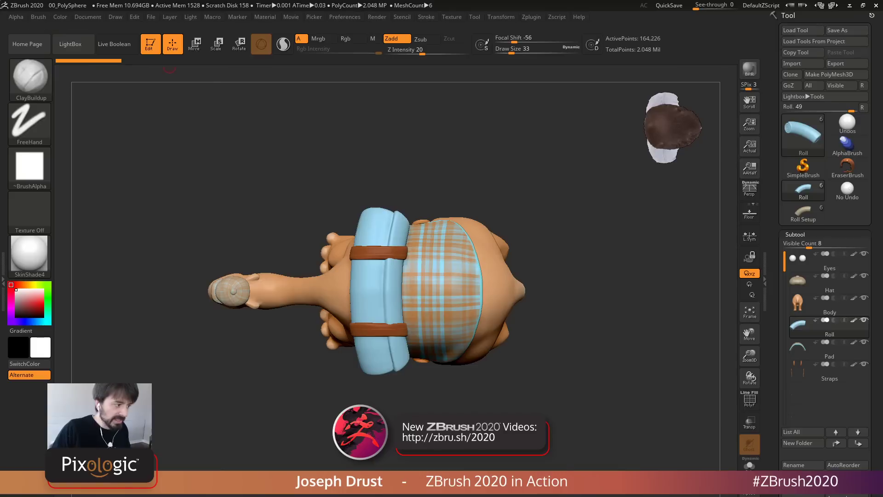
Try to move the Roll subtool with the transform gizmo, undo the change, and return to Draw mode
click(195, 44)
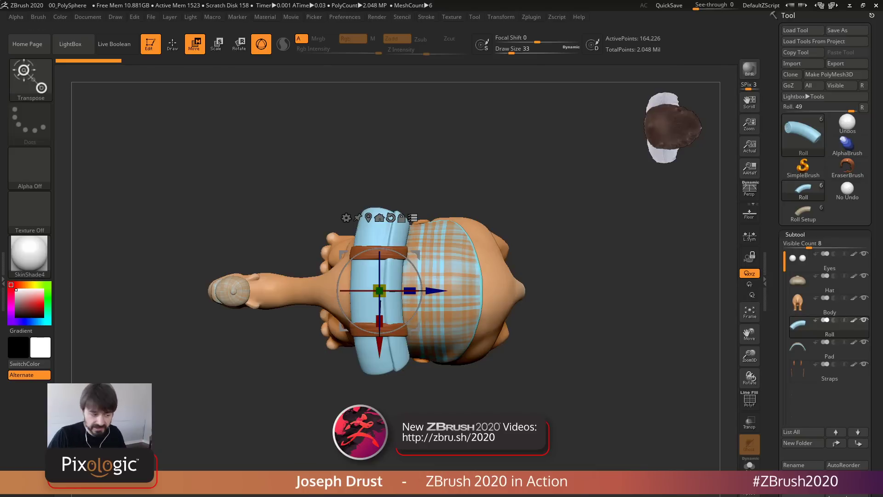
drag(422, 290, 337, 290)
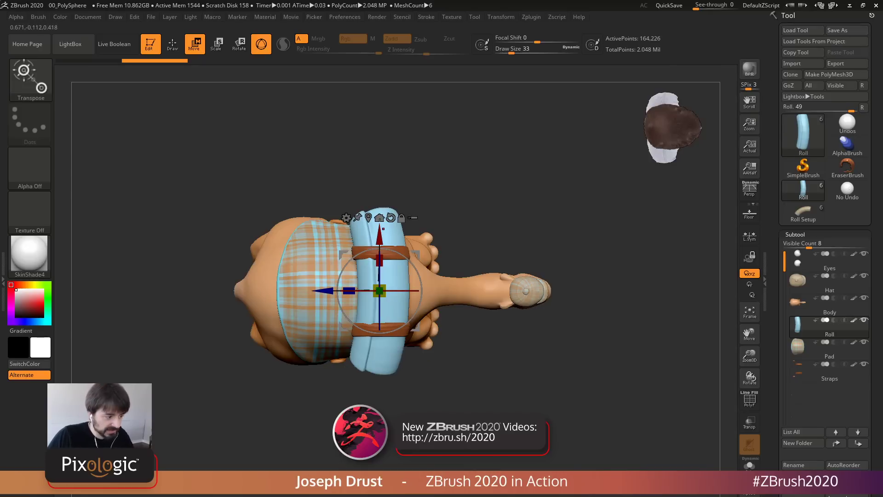
mouse_move(398, 269)
mouse_down()
mouse_move(381, 263)
mouse_move(394, 266)
mouse_up()
key(ctrl+z)
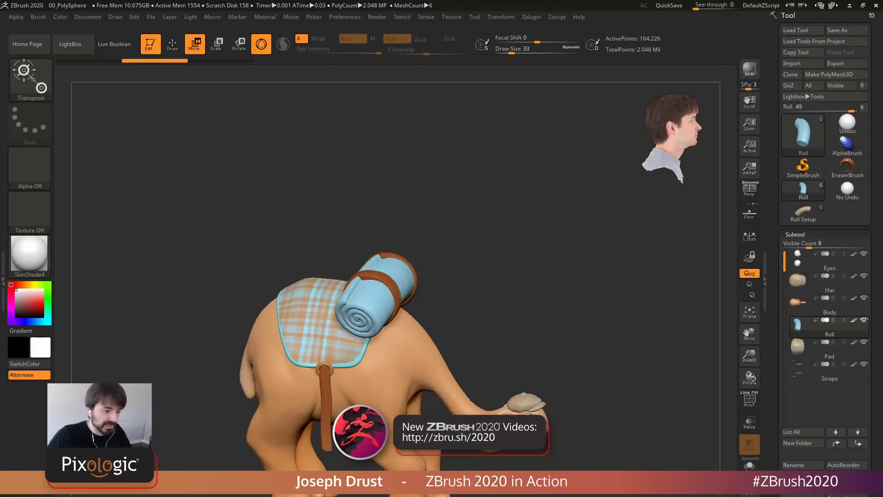
alt+right_drag(389, 330, 394, 273)
click(173, 44)
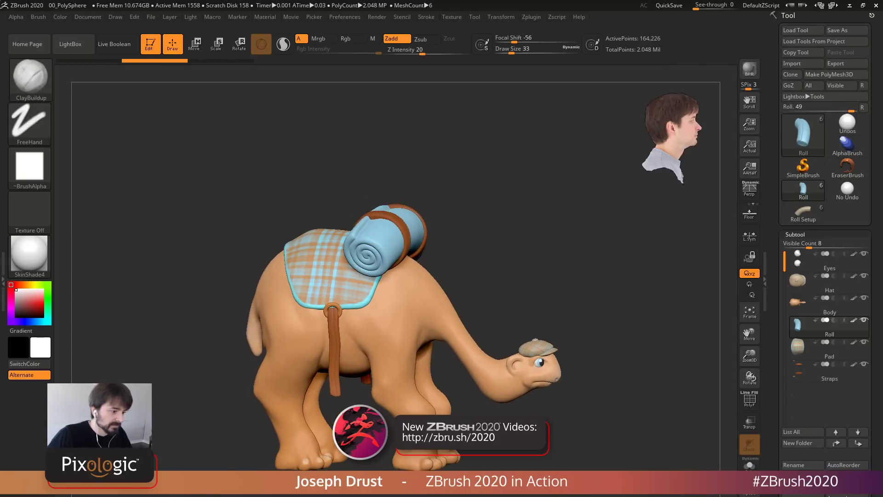
Switch the sculpting brush from ClayBuildup to HistoryRecall while working on the camel's blue roll
mouse_move(460, 277)
right_down()
mouse_move(433, 290)
mouse_move(332, 276)
right_up()
right_drag(598, 267, 567, 257)
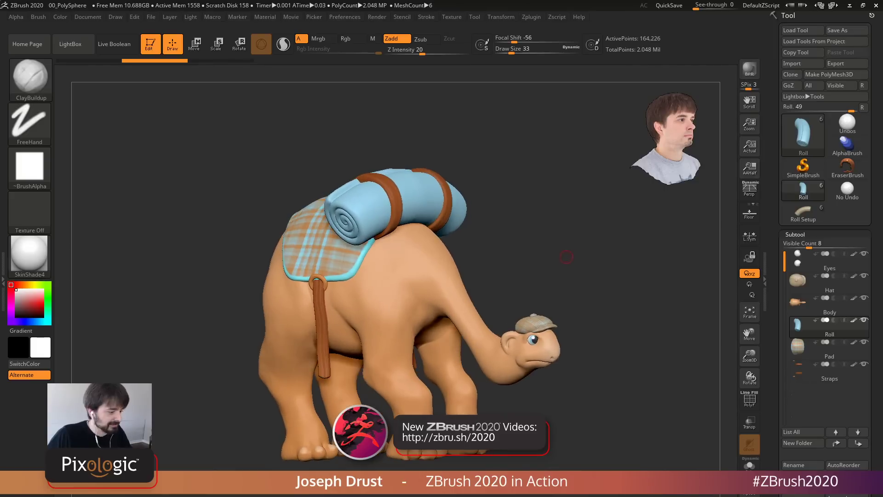
right_drag(569, 211, 587, 213)
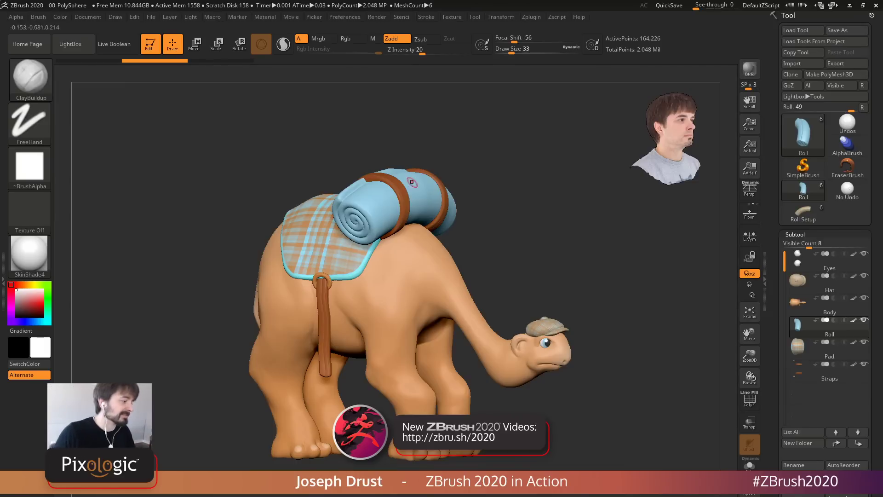
drag(553, 191, 559, 220)
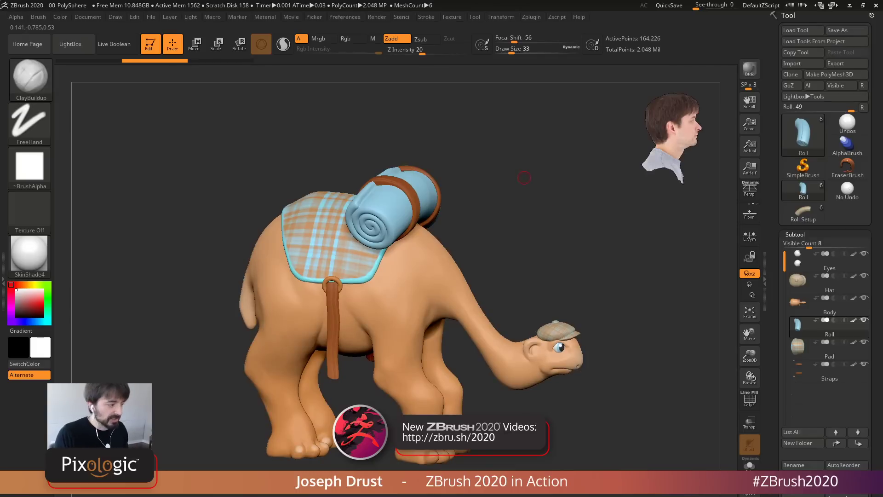
click(30, 79)
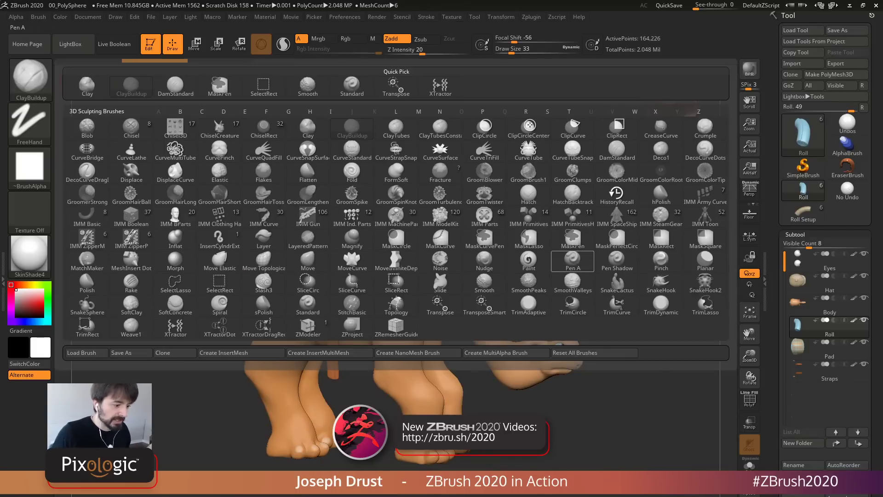
click(617, 194)
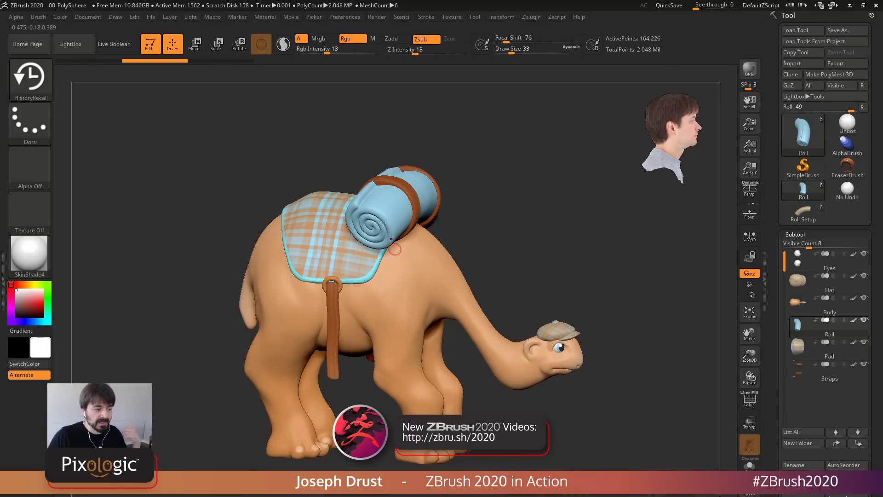
Switch to the Roll Setup tool and isolate its plaid roll with Solo mode
drag(517, 212, 334, 209)
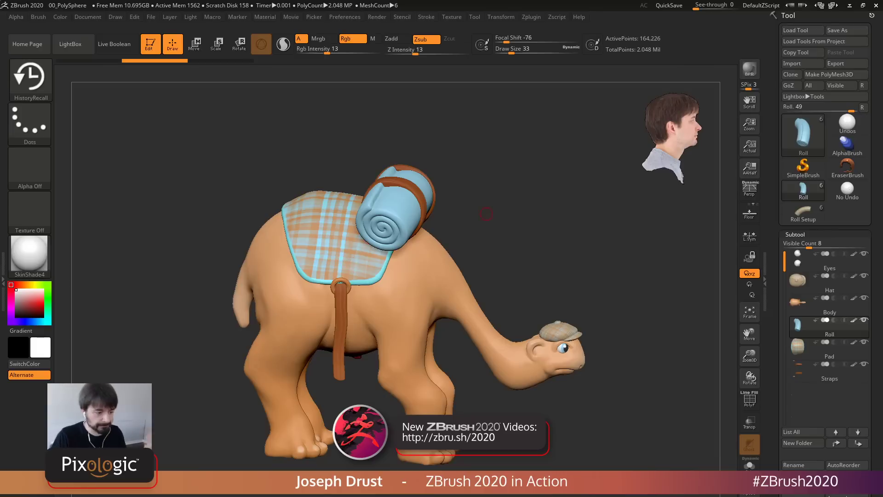
click(804, 212)
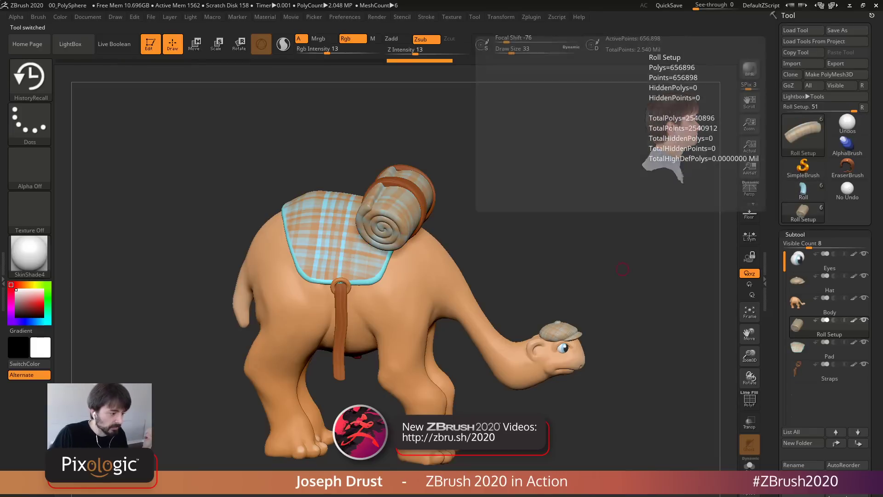
mouse_move(654, 258)
mouse_down()
mouse_move(605, 258)
mouse_move(605, 267)
mouse_move(530, 201)
mouse_up()
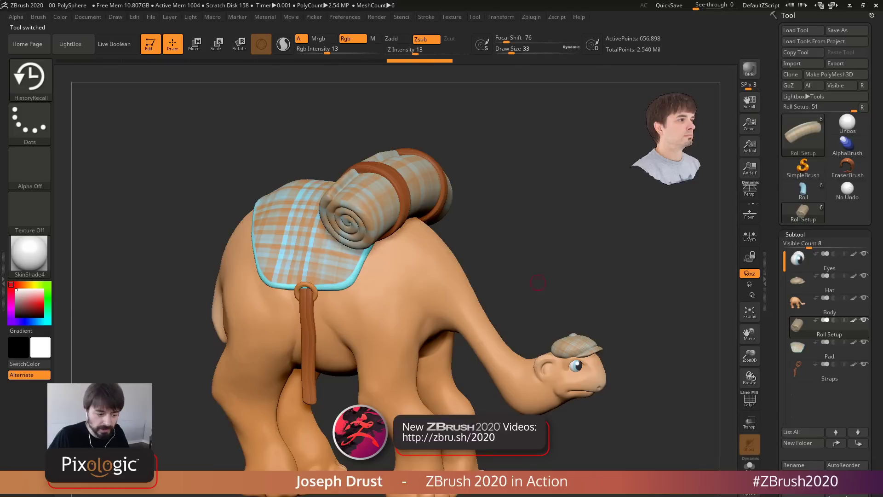
click(749, 464)
drag(539, 258, 597, 304)
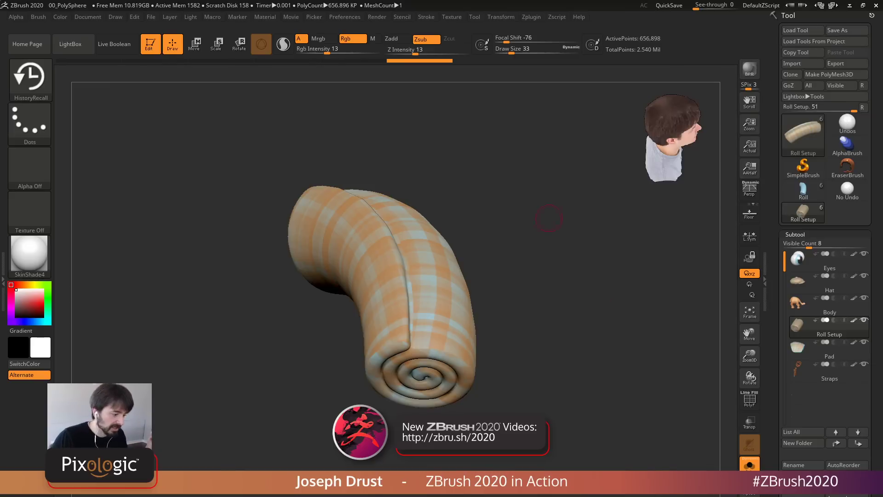
Compare the roll's plain blue and plaid undo history states, leaving it at the earliest plain blue state
mouse_move(549, 218)
mouse_down()
mouse_move(589, 227)
mouse_move(565, 278)
mouse_move(538, 299)
mouse_move(578, 270)
mouse_move(567, 266)
mouse_up()
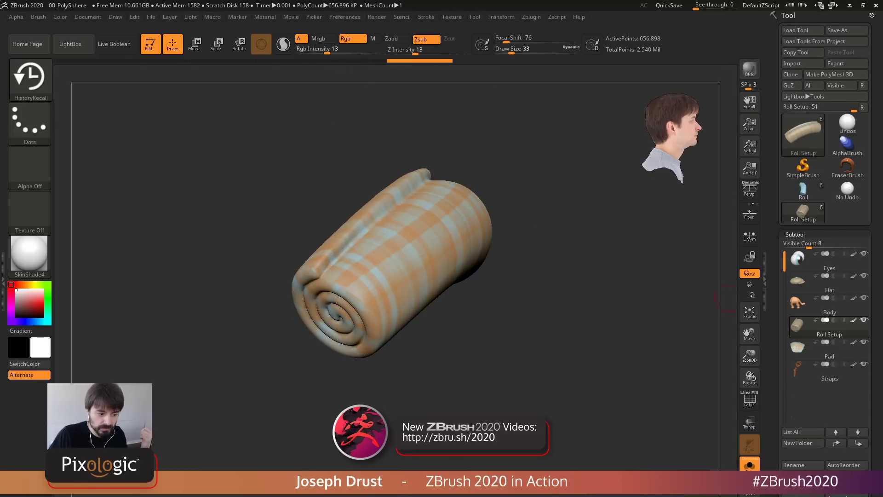
drag(520, 299, 612, 290)
drag(594, 349, 462, 373)
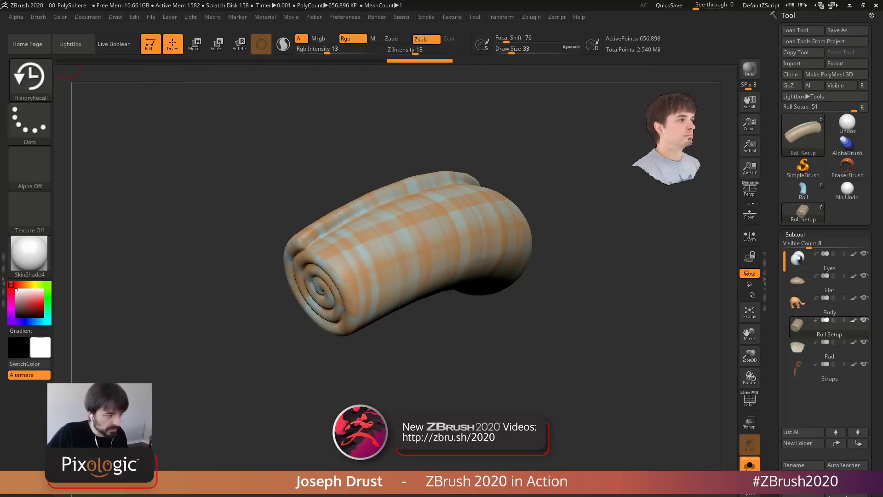
click(85, 60)
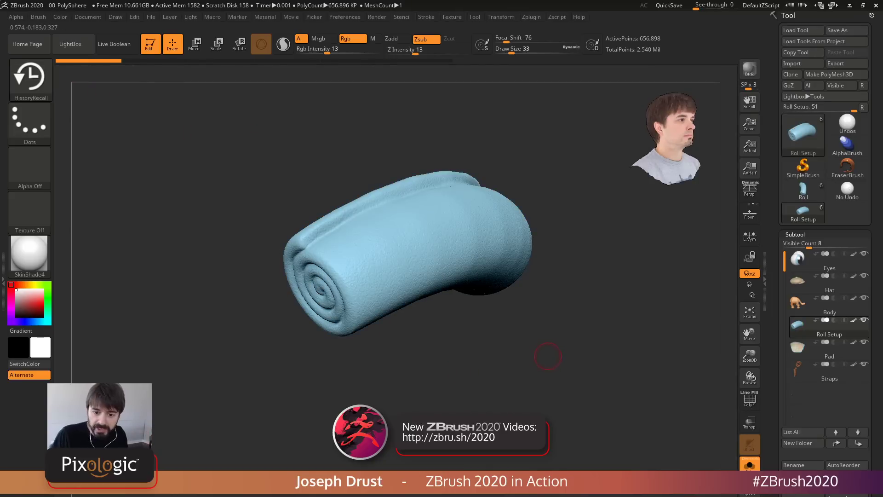
drag(549, 364, 562, 387)
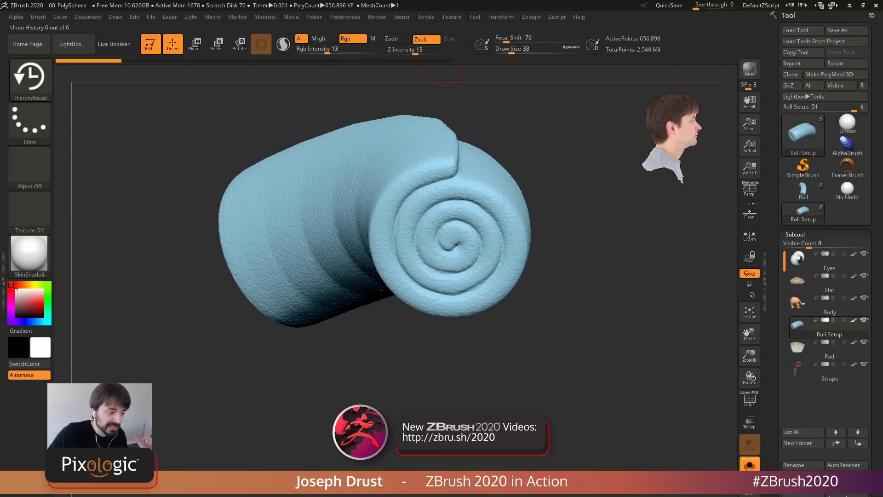
click(432, 60)
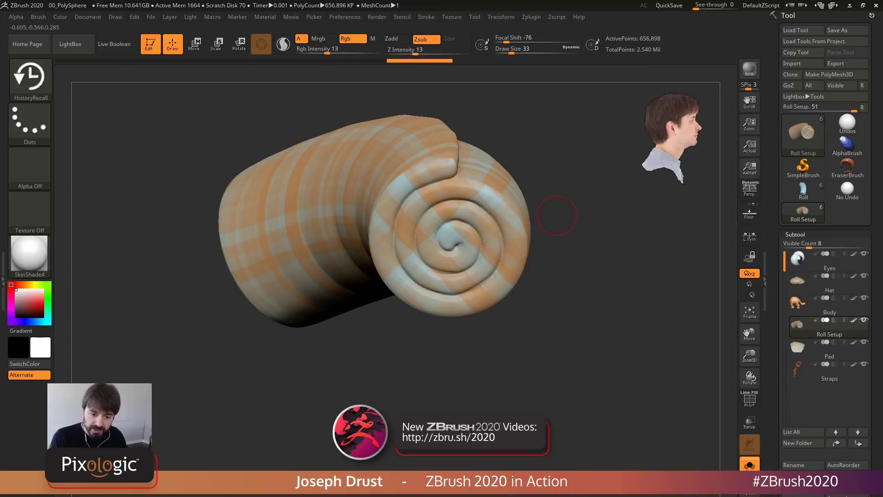
click(89, 61)
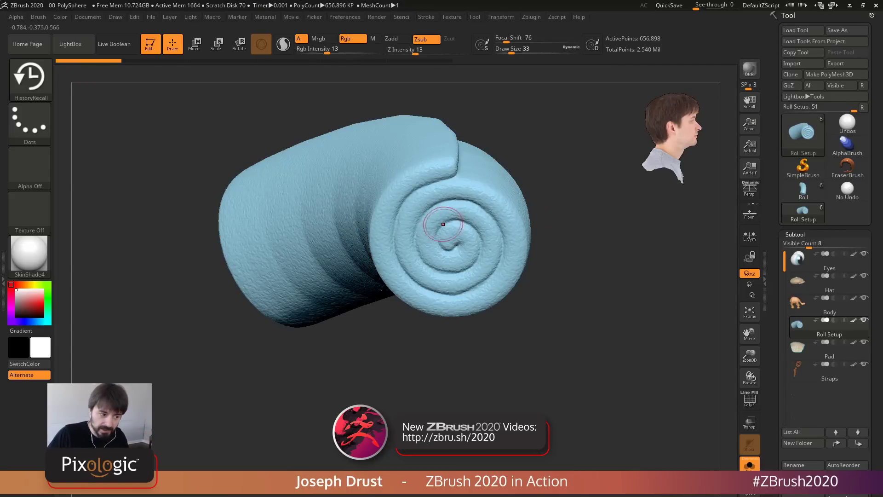
Switch between the roll's first two undo history states to compare the plain blue and plaid versions
click(450, 60)
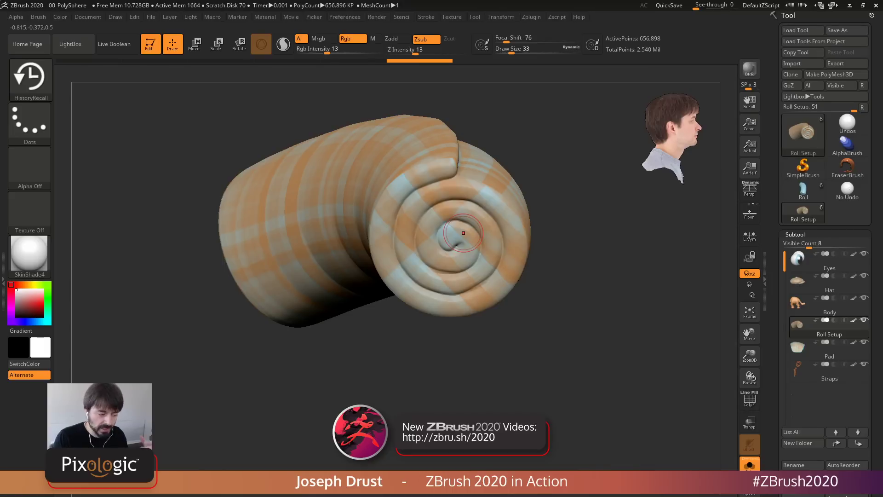
click(85, 60)
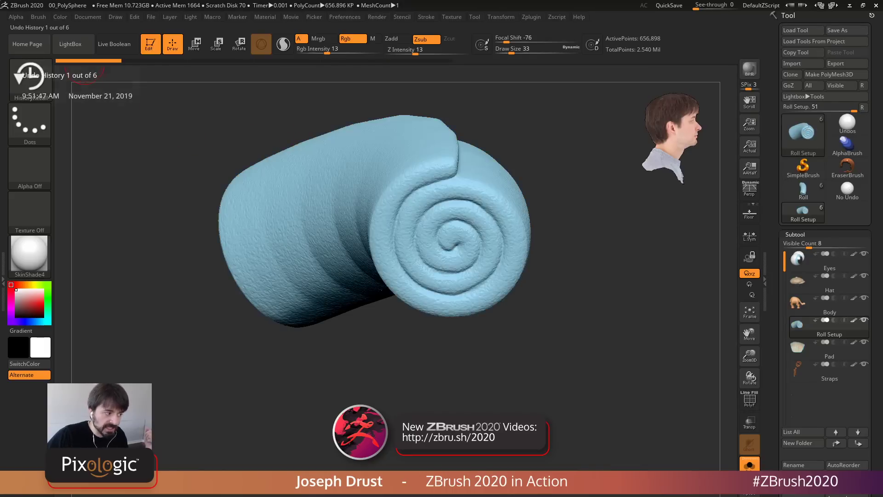
click(404, 61)
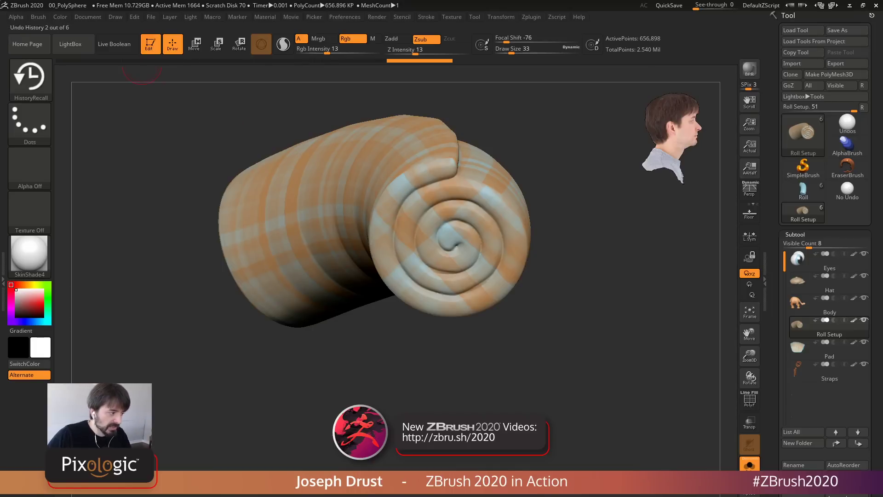
click(79, 60)
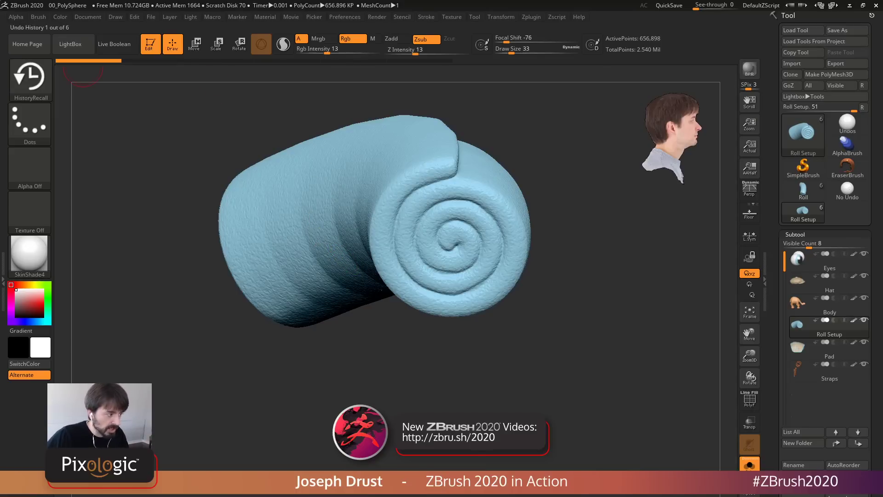
Mark the plain blue history state as the recall source and paint it over the spiral end of the plaid roll
ctrl+click(97, 61)
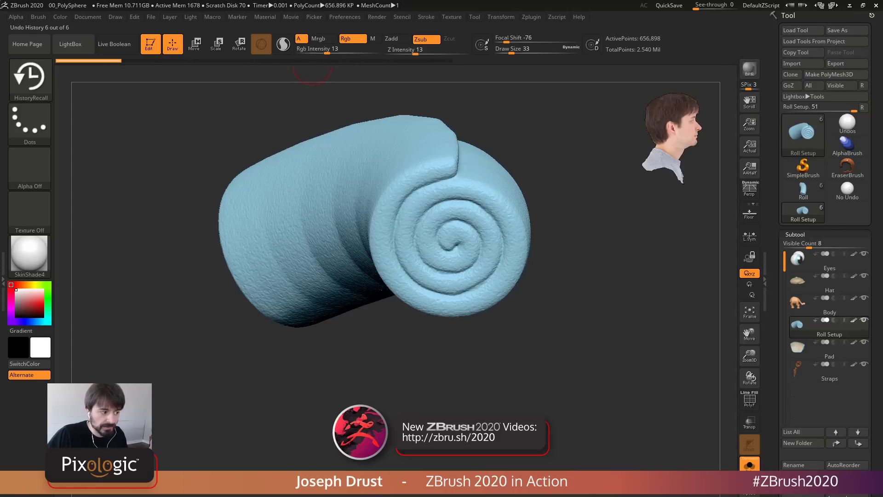
click(419, 60)
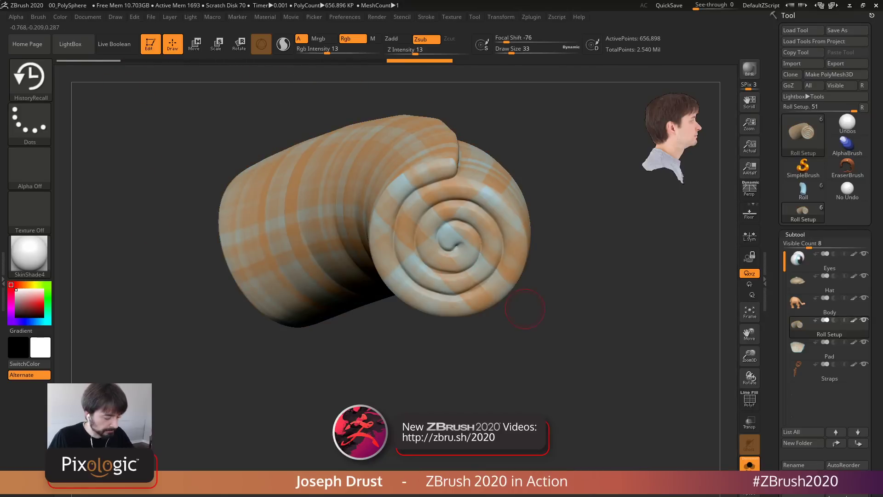
mouse_move(528, 300)
mouse_down()
mouse_move(615, 311)
mouse_move(558, 311)
mouse_up()
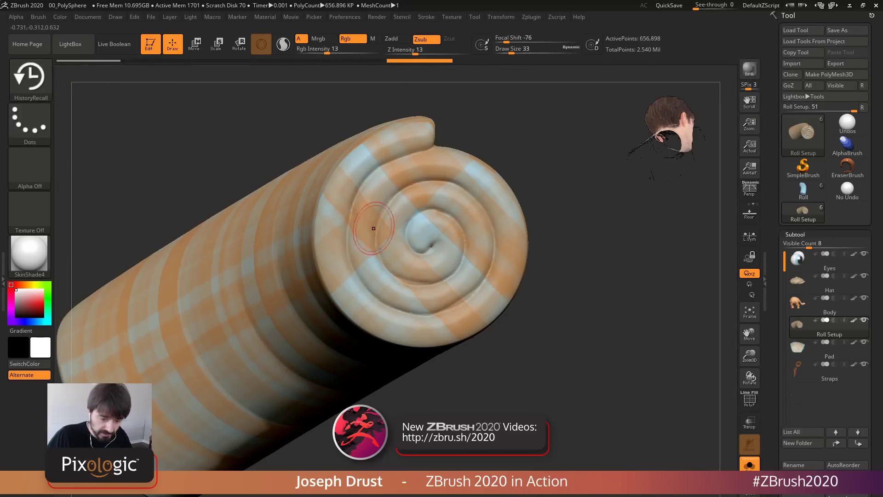
mouse_move(412, 172)
mouse_down()
mouse_move(368, 202)
mouse_move(363, 260)
mouse_move(410, 301)
mouse_move(456, 281)
mouse_move(479, 212)
mouse_move(426, 233)
mouse_up()
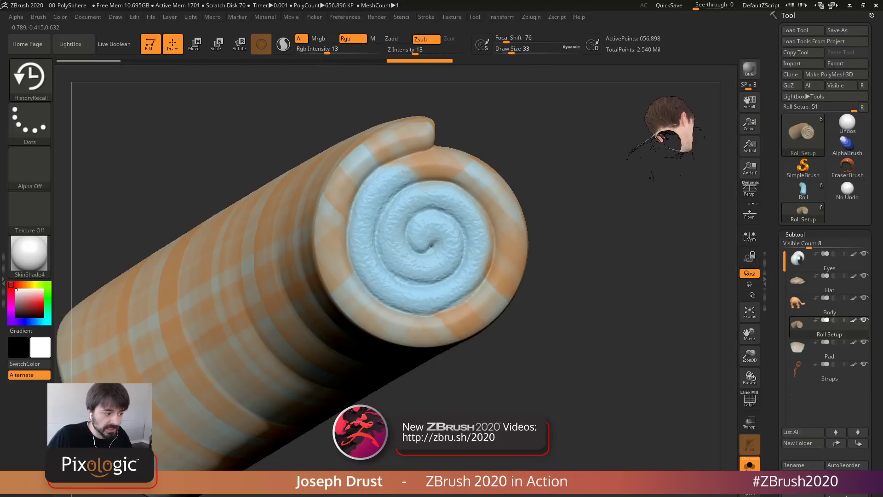
mouse_move(409, 174)
mouse_down()
mouse_move(448, 159)
mouse_move(497, 216)
mouse_move(483, 289)
mouse_move(405, 322)
mouse_move(350, 242)
mouse_move(387, 168)
mouse_up()
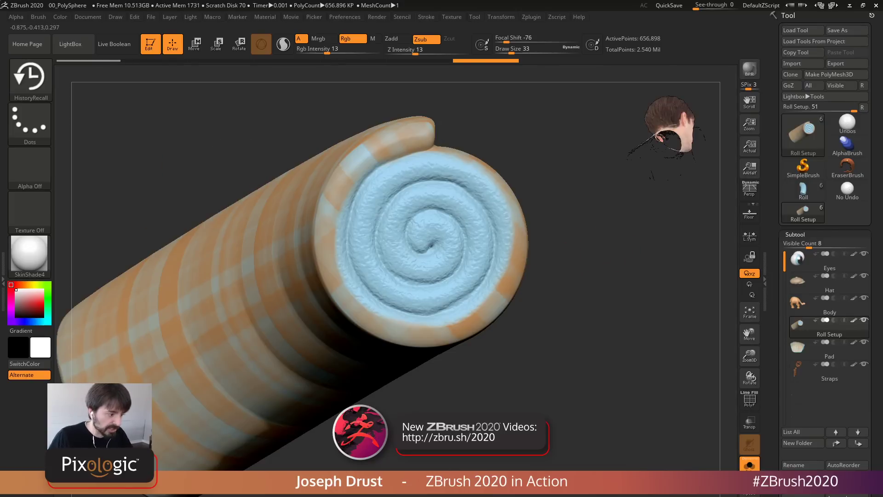
Reduce the draw size to 21 and recall the blue state along the spiral end's plaid rim beside the flap
mouse_move(581, 232)
mouse_down()
mouse_move(579, 274)
mouse_move(613, 257)
mouse_move(430, 223)
mouse_up()
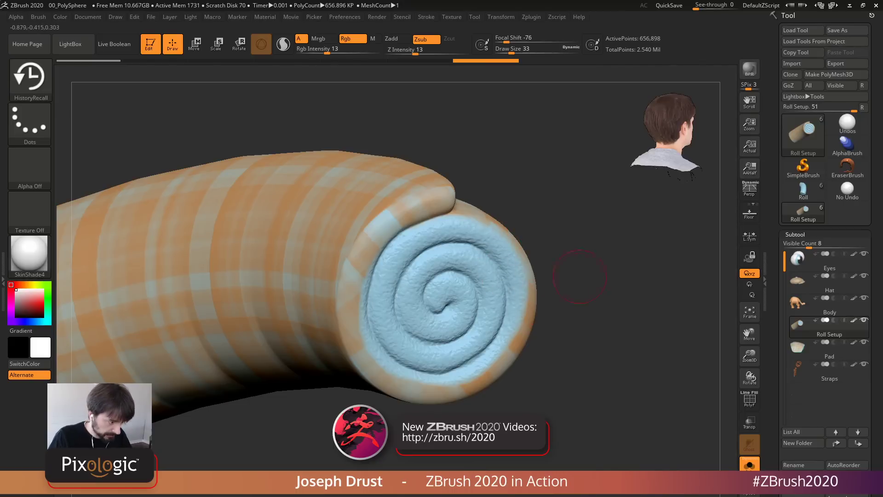
alt+drag(572, 276, 597, 274)
key(bracketleft)
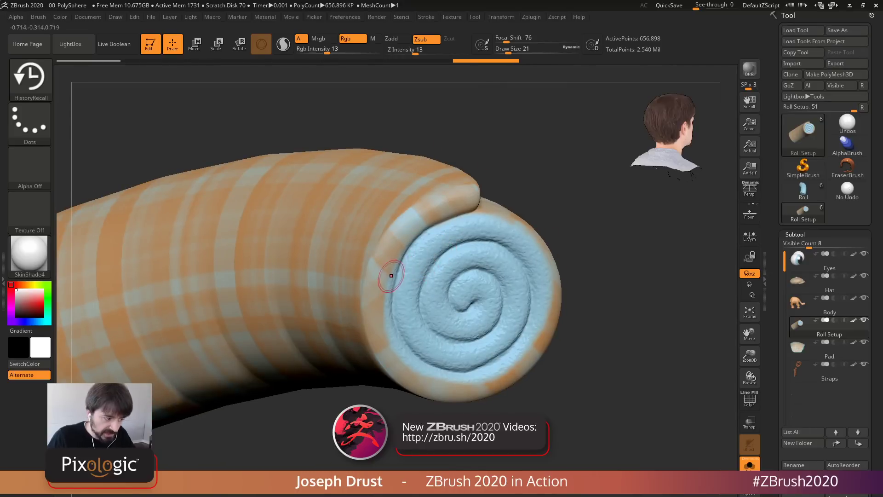
mouse_move(383, 332)
mouse_down()
mouse_move(384, 264)
mouse_move(428, 217)
mouse_move(467, 191)
mouse_up()
drag(407, 216, 413, 220)
drag(581, 166, 575, 232)
mouse_move(391, 227)
mouse_down()
mouse_move(398, 207)
mouse_move(361, 255)
mouse_up()
mouse_move(385, 329)
mouse_down()
mouse_move(362, 283)
mouse_move(396, 345)
mouse_up()
mouse_move(545, 263)
mouse_down()
mouse_move(599, 262)
mouse_move(531, 211)
mouse_up()
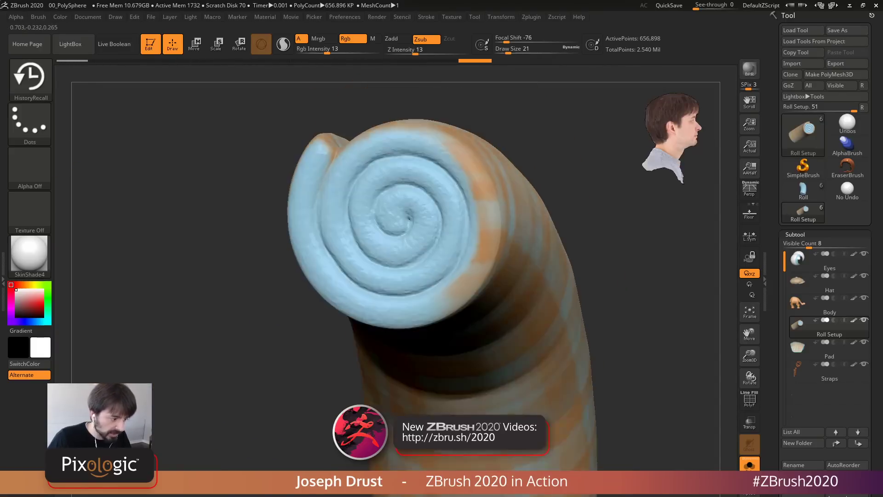
Recall the blue state around the remaining rim of the spiral end, working from several angles
mouse_move(421, 301)
mouse_down()
mouse_move(464, 251)
mouse_move(469, 223)
mouse_move(515, 159)
mouse_move(535, 171)
mouse_move(529, 194)
mouse_up()
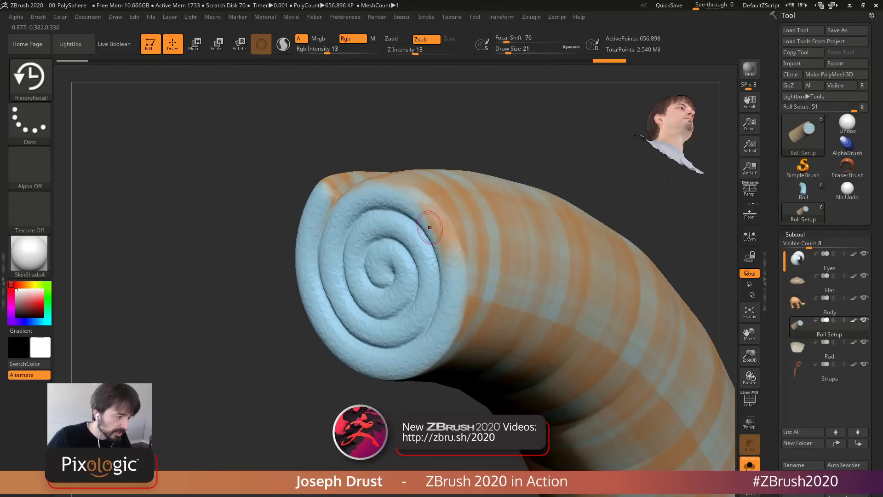
drag(430, 227, 445, 258)
mouse_move(506, 177)
mouse_down()
mouse_move(598, 177)
mouse_move(644, 216)
mouse_up()
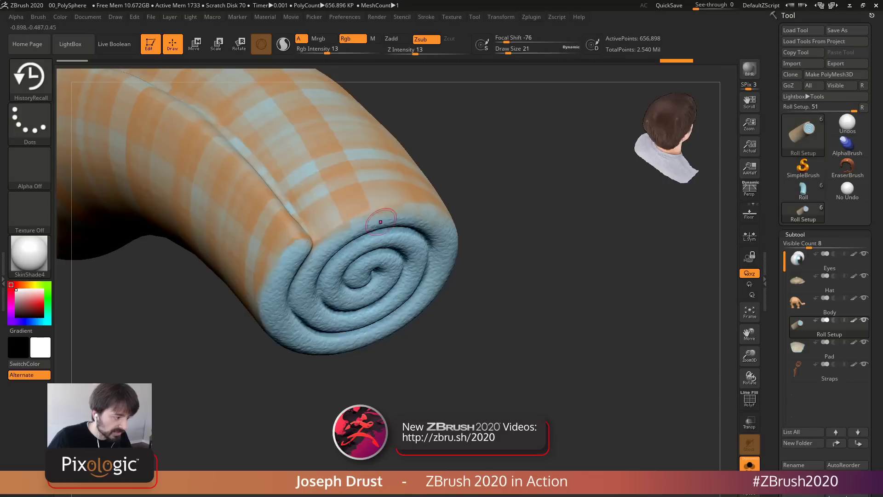
mouse_move(330, 246)
mouse_down()
mouse_move(368, 220)
mouse_move(409, 207)
mouse_move(425, 214)
mouse_up()
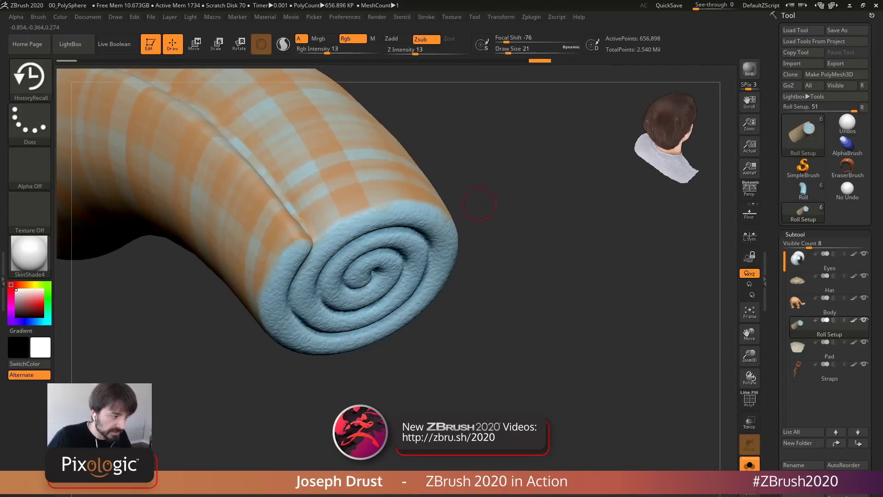
drag(483, 193, 589, 193)
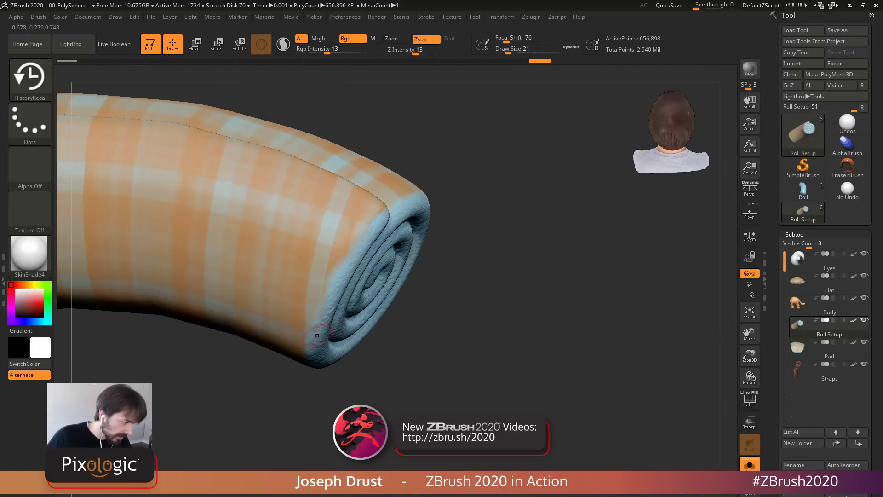
mouse_move(336, 294)
mouse_down()
mouse_move(382, 203)
mouse_move(386, 209)
mouse_up()
mouse_move(504, 242)
alt+mouse_down()
mouse_move(512, 223)
mouse_move(470, 258)
alt+mouse_up()
drag(370, 190, 351, 259)
drag(483, 257, 456, 221)
drag(345, 318, 347, 327)
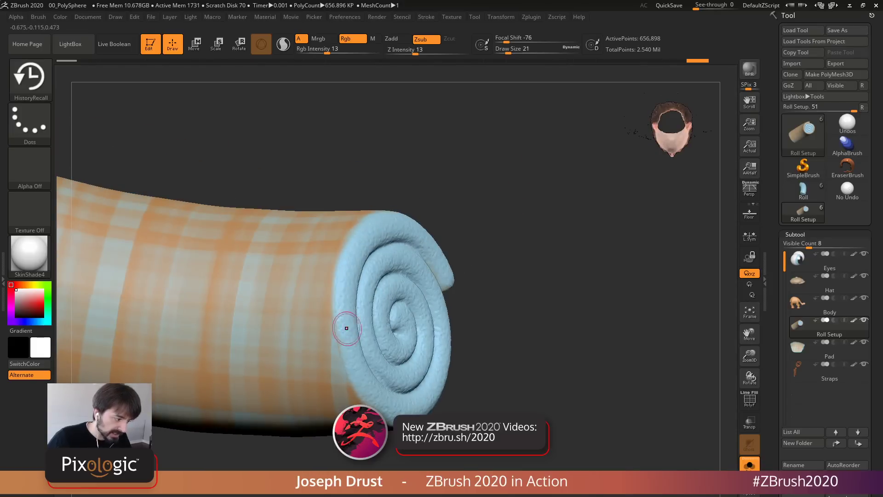
Touch up the blue border around the spiral end's outer rim and the tip of the flap with HistoryRecall
drag(506, 302, 517, 98)
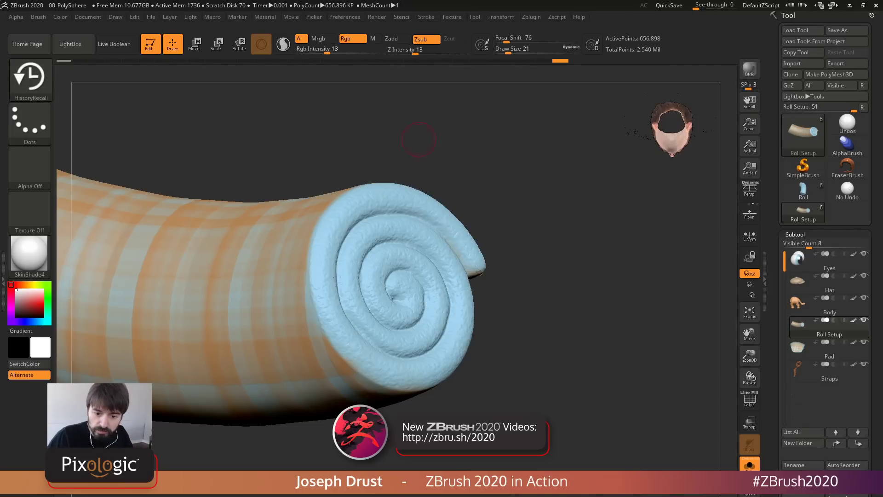
right_drag(343, 315, 350, 267)
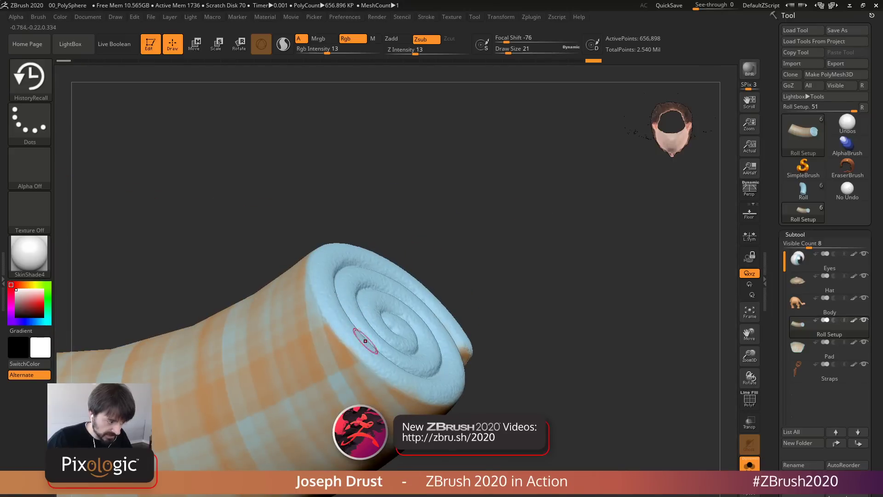
right_drag(407, 352, 339, 305)
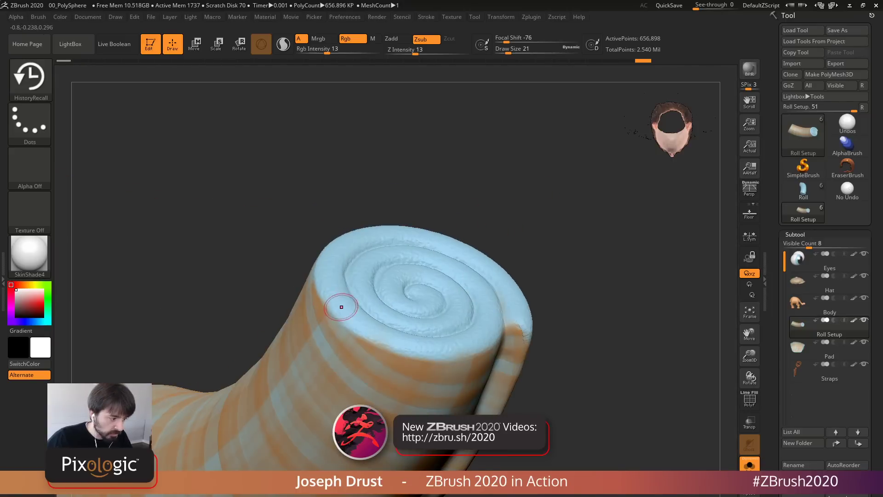
right_drag(404, 339, 435, 345)
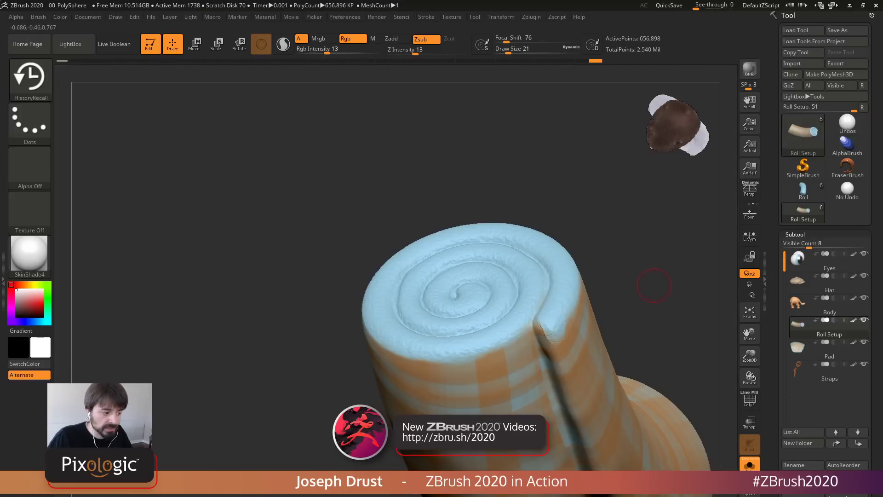
right_drag(654, 286, 285, 248)
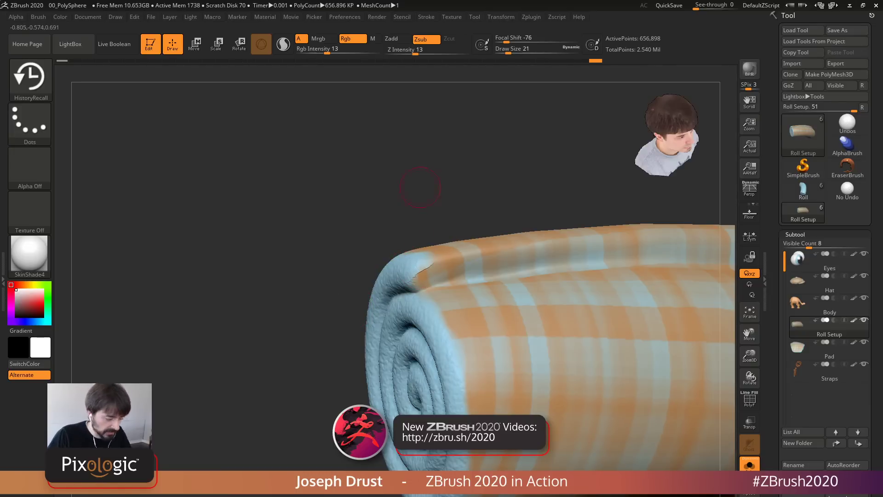
Smooth the flap's corner at the spiral end and recall the blue state along the flap's long edge
key(shift)
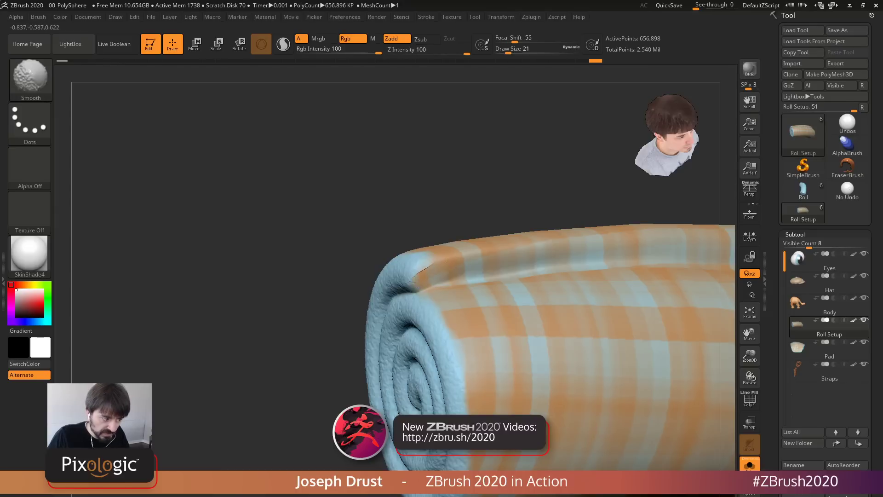
mouse_move(421, 275)
mouse_down()
mouse_move(457, 261)
mouse_move(431, 266)
mouse_up()
mouse_move(473, 187)
mouse_down()
mouse_move(556, 187)
mouse_move(563, 152)
mouse_move(561, 198)
mouse_move(506, 202)
mouse_up()
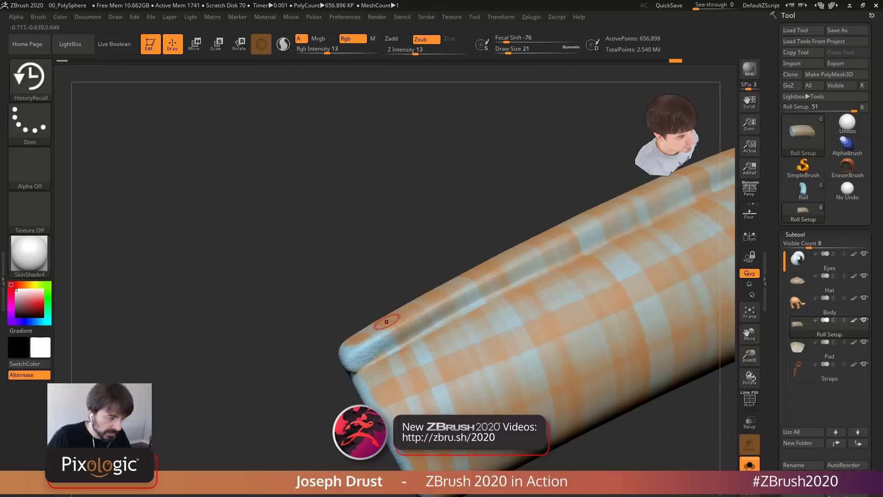
drag(378, 338, 653, 198)
alt+drag(507, 194, 506, 161)
mouse_move(506, 193)
mouse_down()
mouse_move(582, 207)
mouse_move(506, 193)
mouse_up()
drag(575, 224, 625, 195)
drag(507, 161, 581, 150)
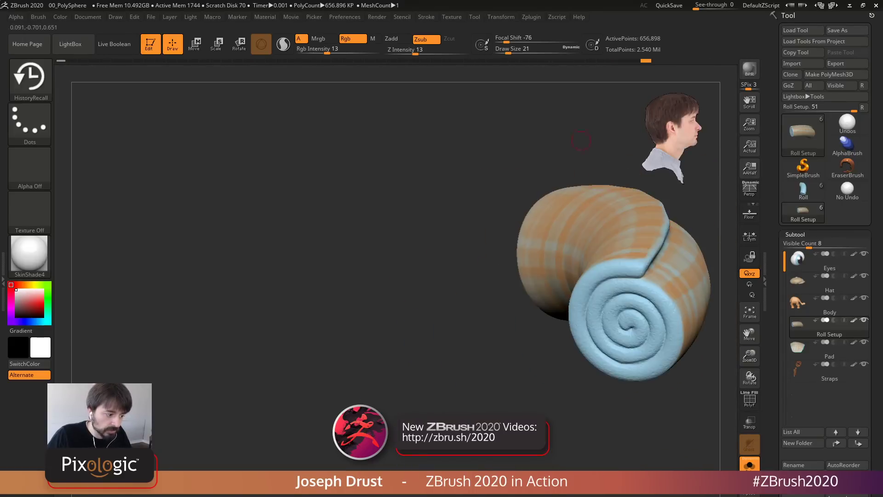
Recall a small blue patch onto the plaid body of the roll, just beside the spiral end
alt+drag(465, 354, 194, 294)
drag(521, 327, 552, 345)
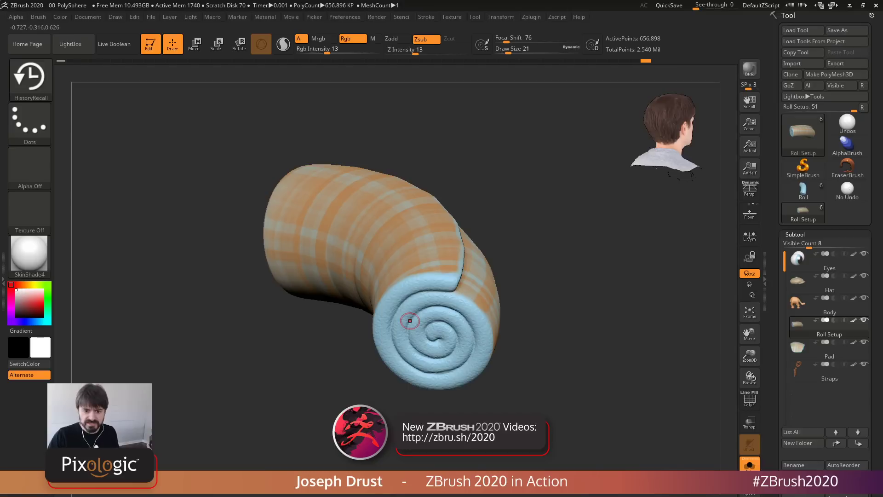
right_drag(439, 291, 584, 286)
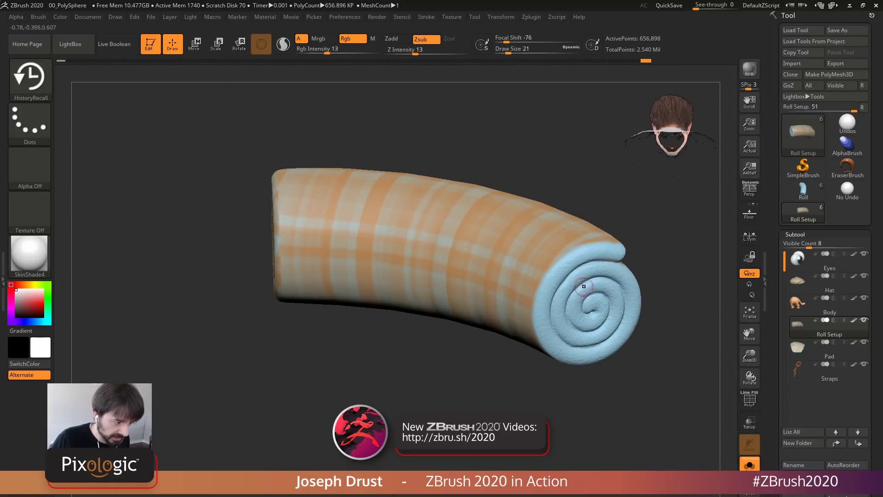
mouse_move(670, 265)
alt+mouse_down()
mouse_move(583, 256)
mouse_move(621, 258)
alt+mouse_up()
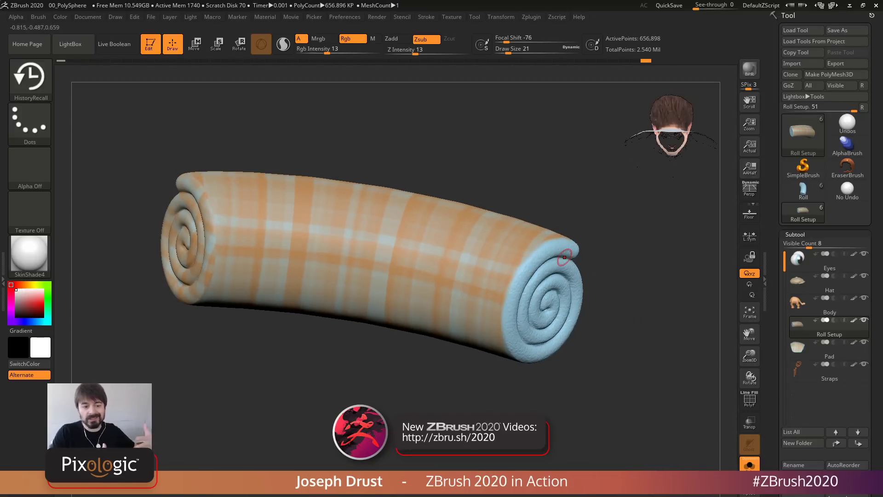
drag(509, 276, 483, 265)
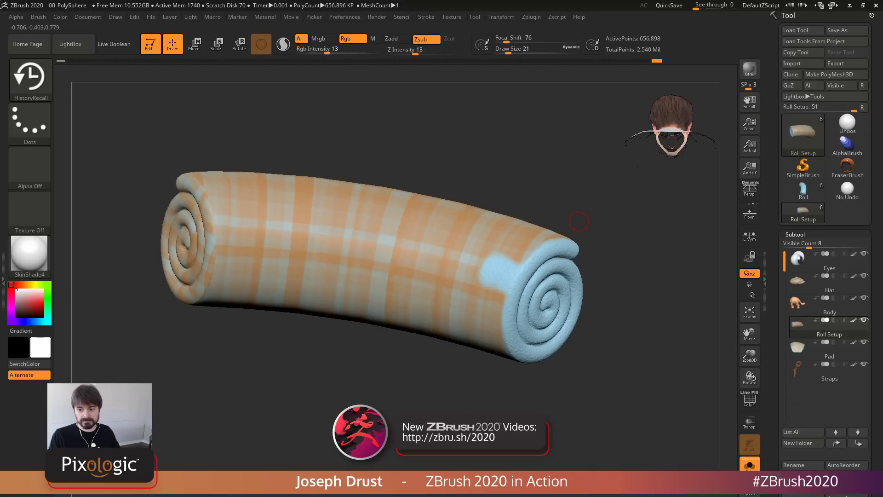
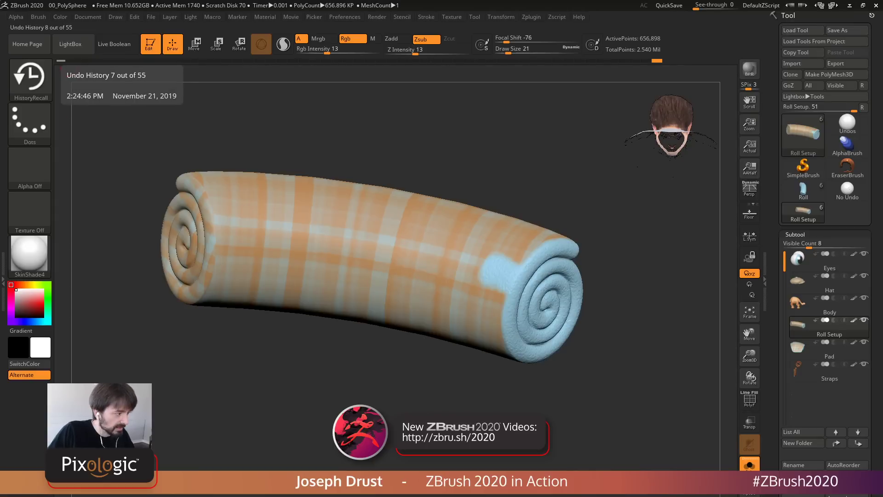
Mark the fully plaid undo history state as the new recall source and return to the latest painted state
click(116, 61)
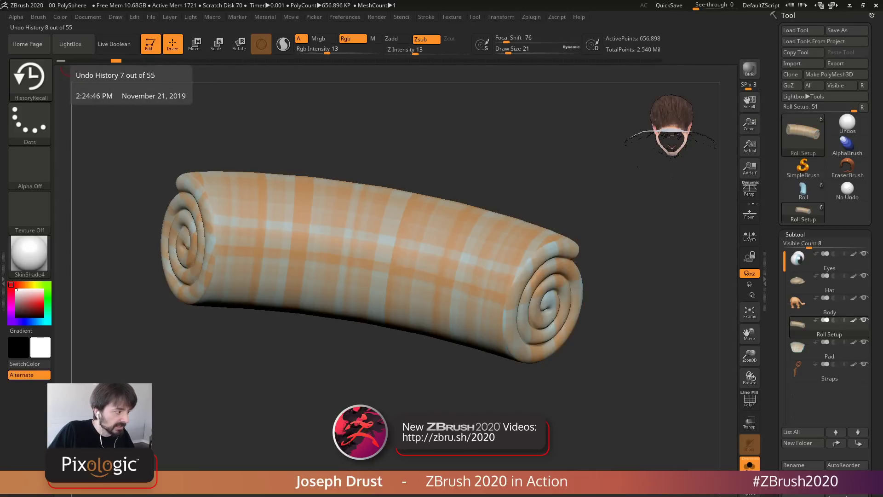
click(124, 60)
click(116, 60)
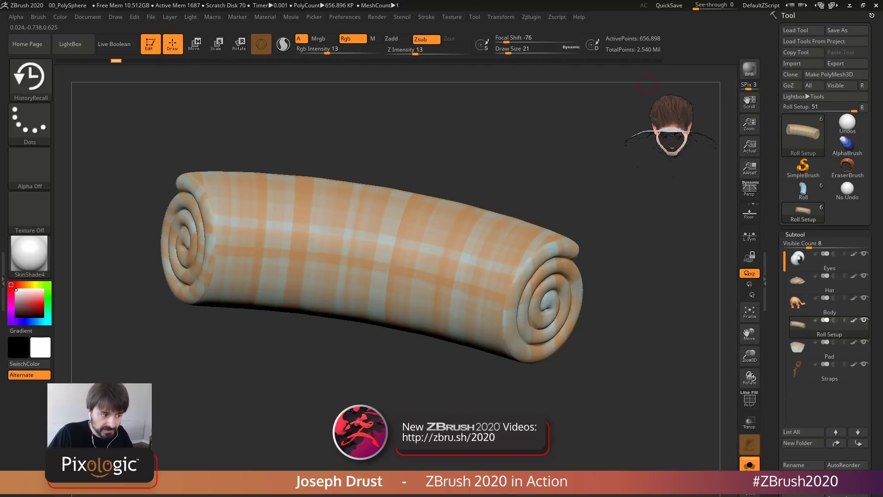
click(657, 61)
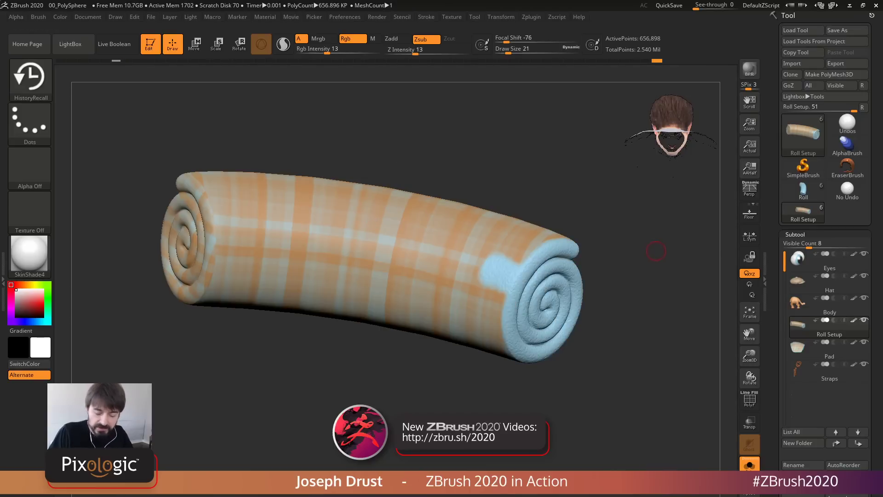
Recall the plaid state over the blue patch beside the roll's spiral end
alt+drag(668, 242, 642, 258)
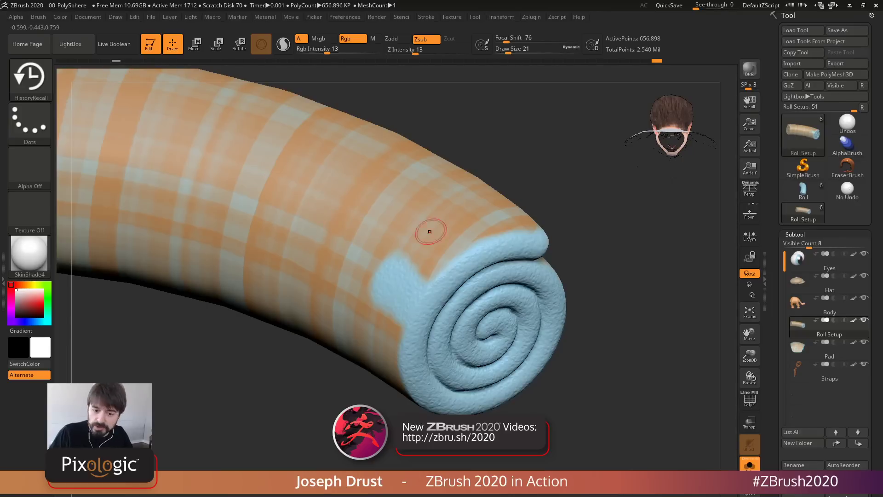
drag(625, 268, 655, 271)
mouse_move(370, 287)
mouse_down()
mouse_move(388, 269)
mouse_move(375, 306)
mouse_move(398, 296)
mouse_move(385, 323)
mouse_up()
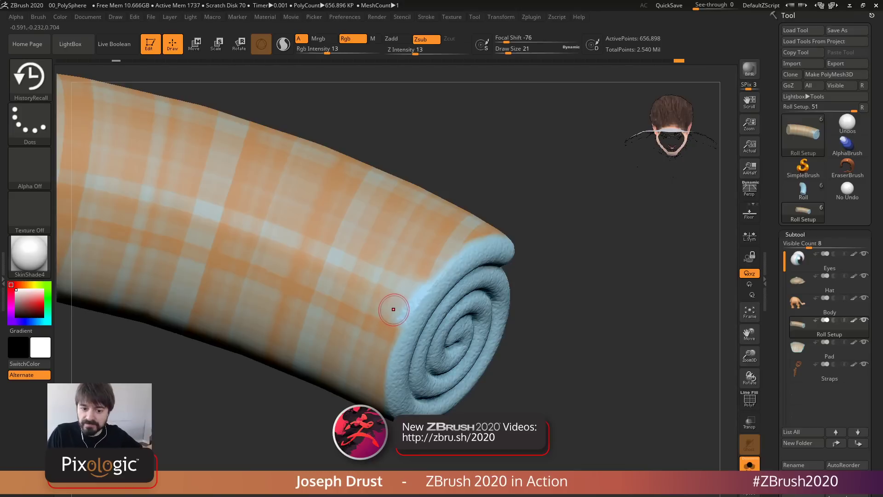
Finish the plaid recall beside the spiral edge and, at draw size 9, recall the plaid state along the grooves of the roll's spiral end
mouse_move(392, 319)
mouse_down()
mouse_move(404, 296)
mouse_move(393, 322)
mouse_up()
mouse_move(611, 287)
mouse_down()
mouse_move(566, 294)
mouse_move(520, 248)
mouse_up()
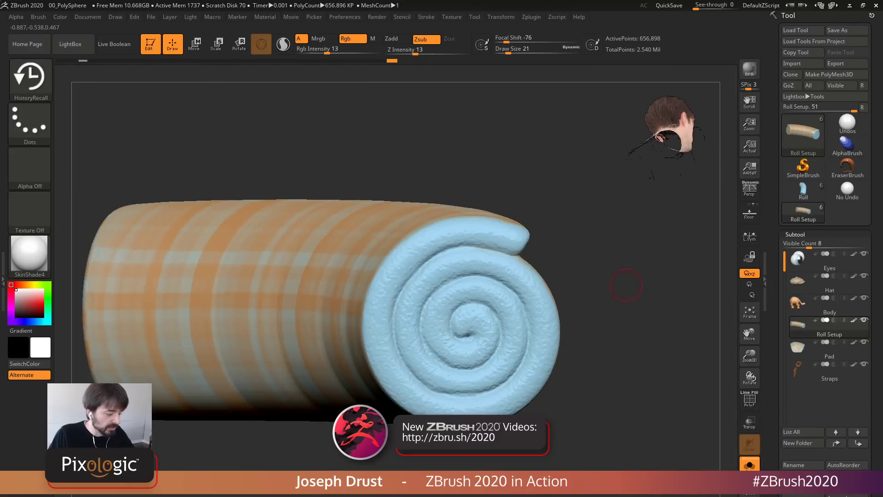
alt+drag(623, 276, 568, 225)
drag(635, 230, 608, 220)
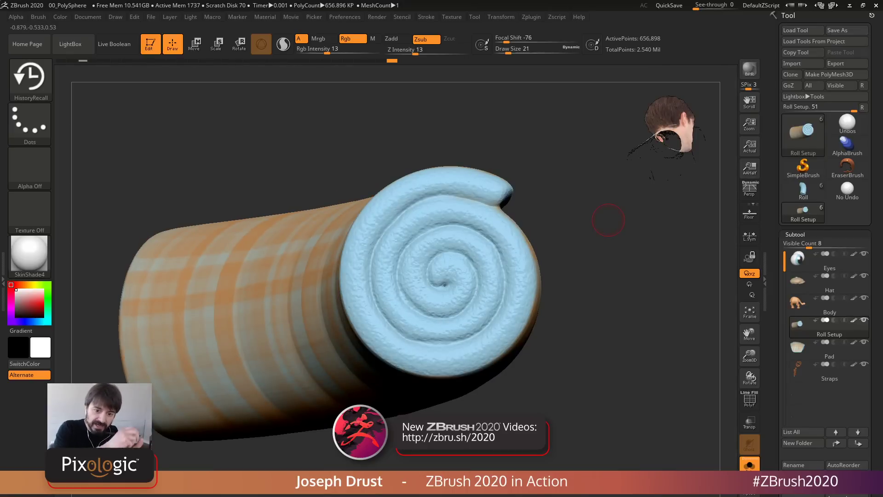
key(bracketleft)
key(bracketleft)
key(bracketleft)
key(bracketleft)
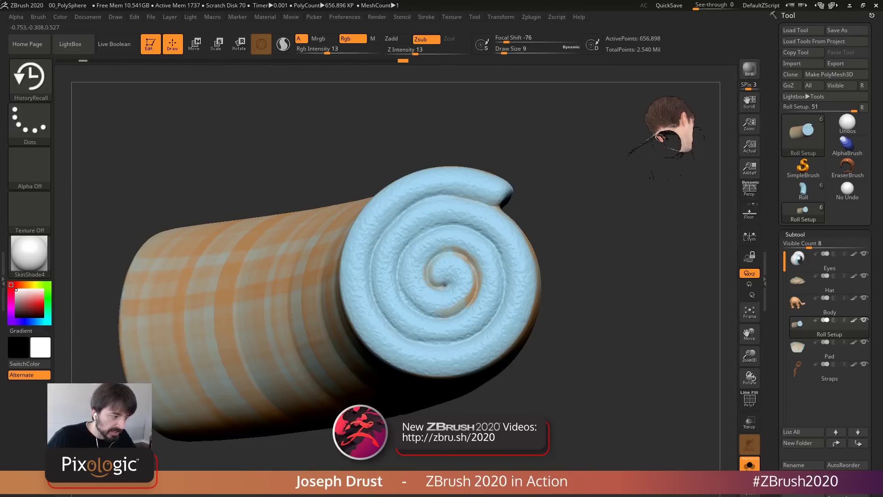
mouse_move(441, 318)
mouse_down()
mouse_move(407, 297)
mouse_move(416, 235)
mouse_move(492, 239)
mouse_move(504, 276)
mouse_move(488, 325)
mouse_move(437, 343)
mouse_move(403, 334)
mouse_up()
drag(375, 262, 398, 213)
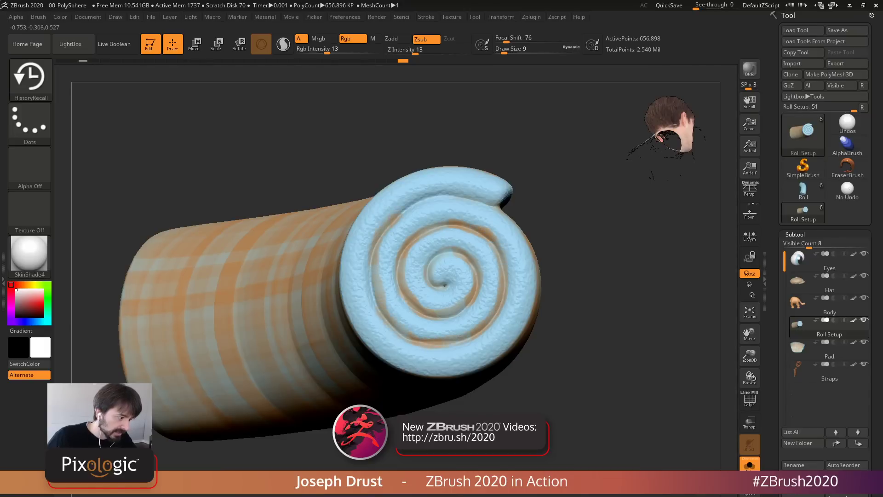
drag(455, 198, 492, 207)
Show all subtools again and review the painted roll on the camel from several angles
alt+drag(623, 321, 620, 261)
click(750, 464)
drag(591, 357, 460, 263)
alt+drag(637, 275, 616, 240)
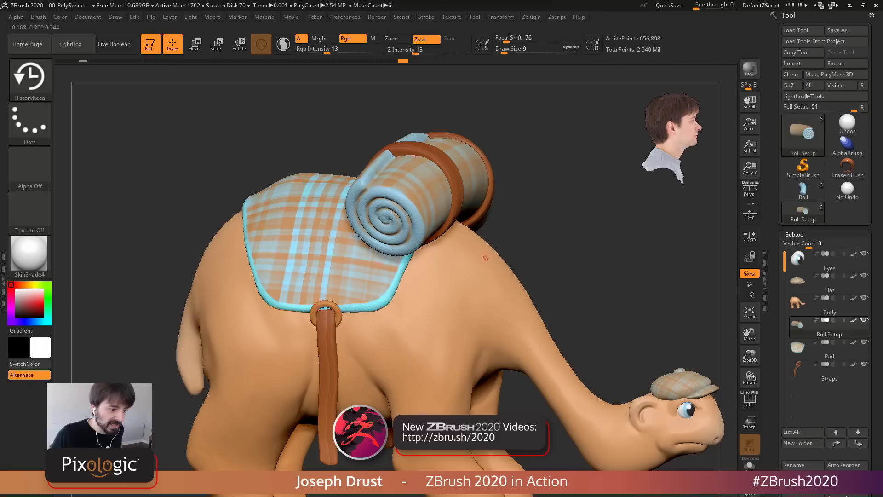
drag(628, 287, 613, 256)
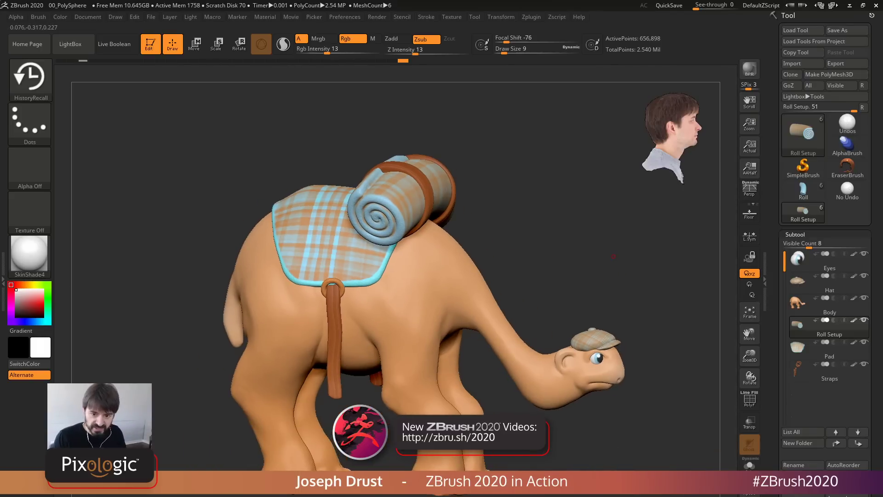
drag(542, 233, 564, 289)
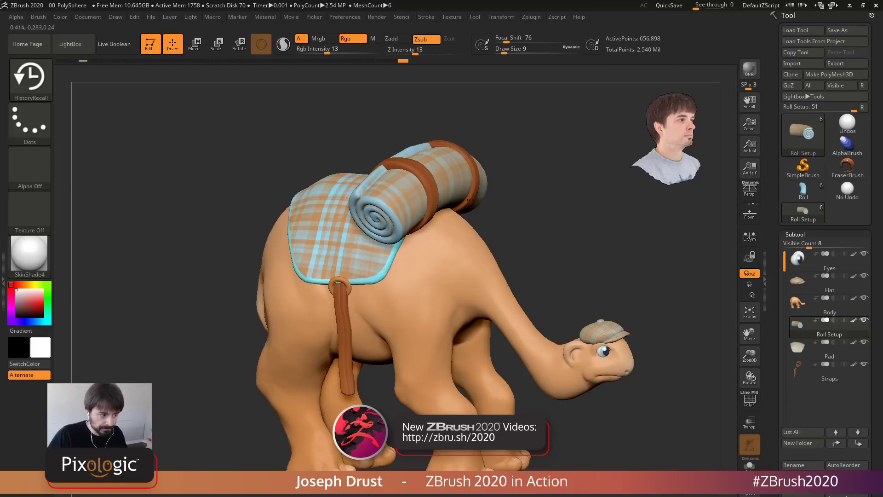
Adjust the roll's polypaint colors with HSV Hue -0.00772 and slightly higher HSV Intensity, and accept the change
drag(775, 345, 774, 143)
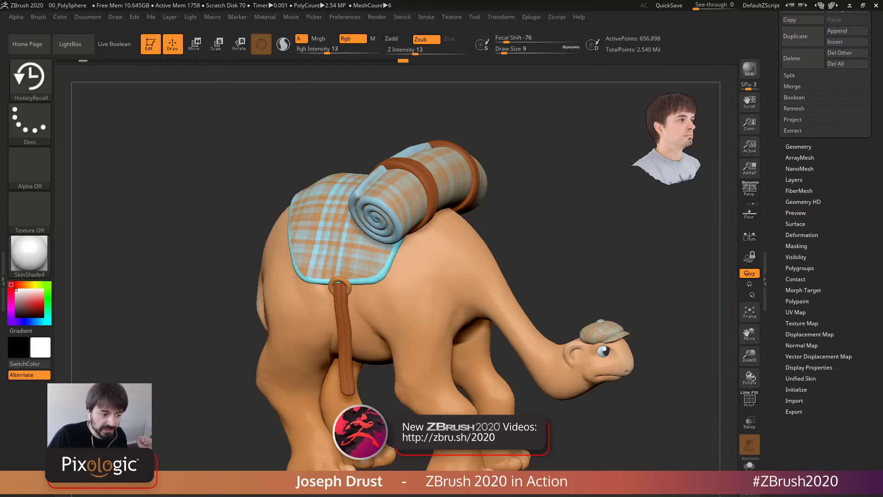
key(shift)
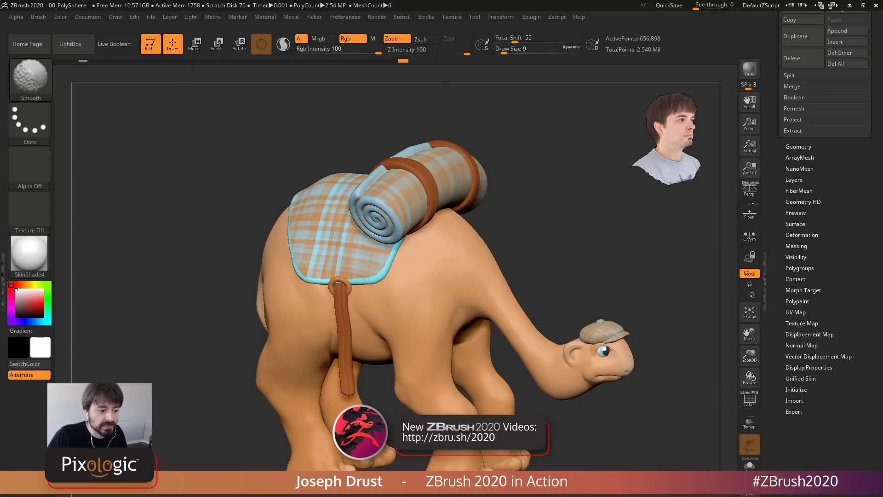
click(797, 301)
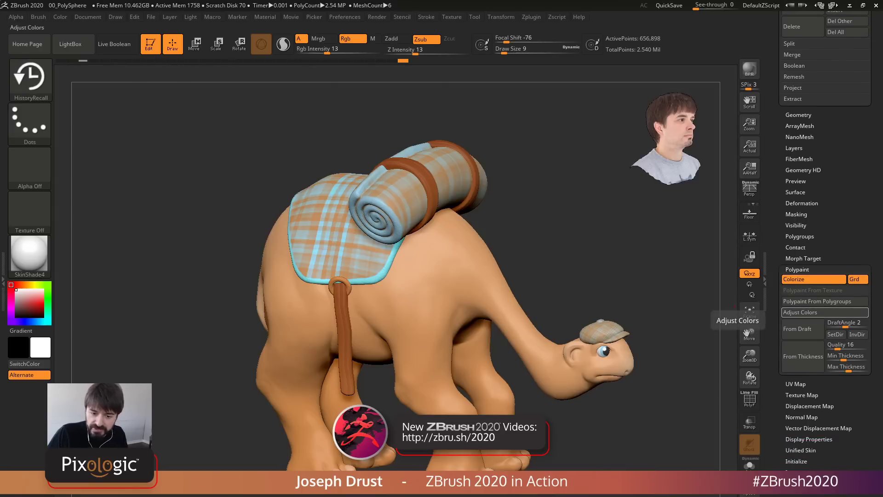
click(809, 312)
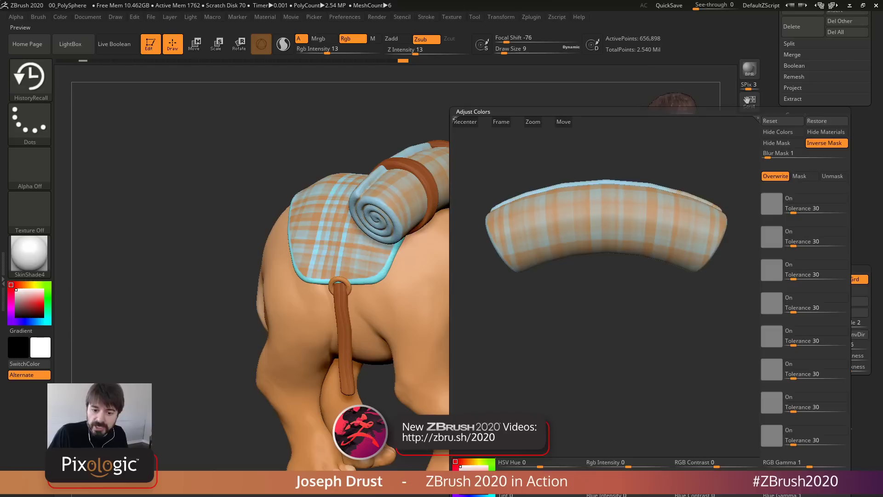
drag(644, 313, 557, 275)
drag(540, 465, 534, 464)
drag(566, 322, 575, 336)
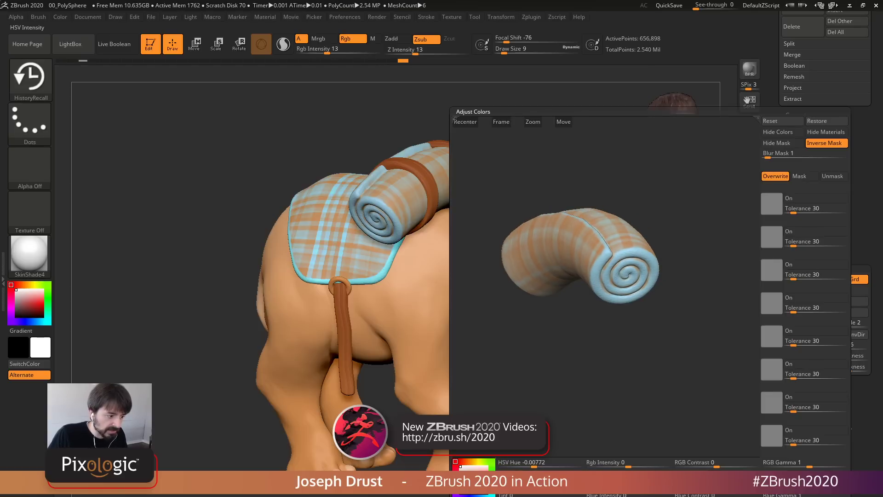
drag(541, 487, 546, 487)
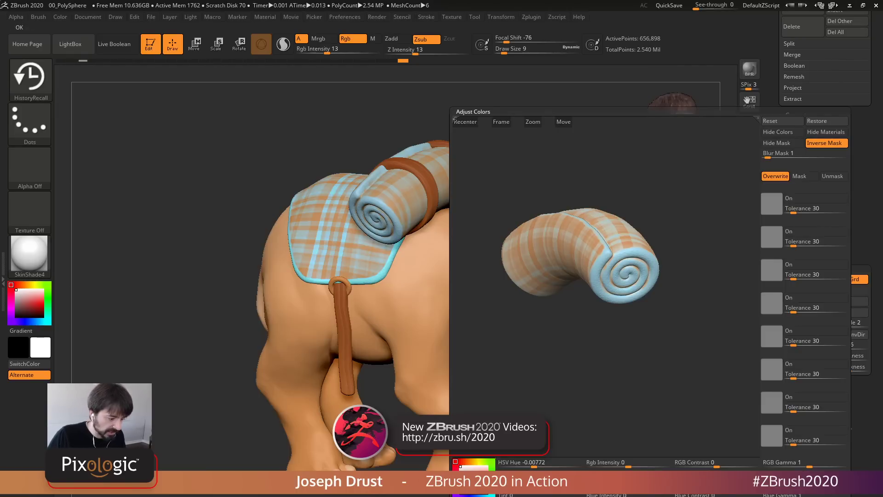
click(628, 494)
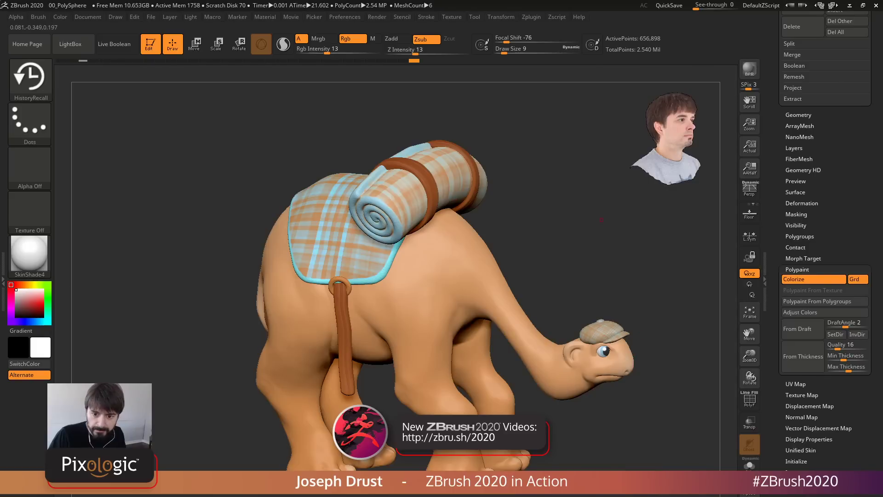
Select the camel's Body subtool and isolate it in Solo mode
drag(611, 266, 590, 258)
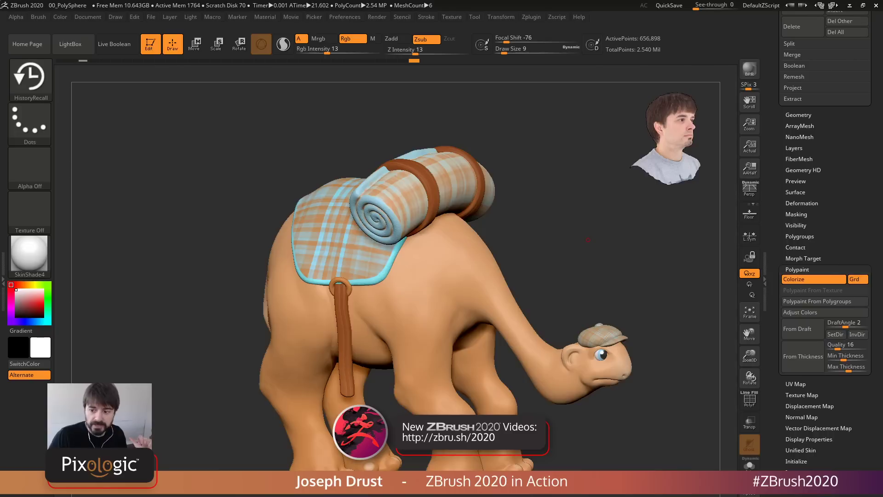
drag(775, 110, 775, 252)
drag(590, 212, 640, 211)
alt+click(460, 276)
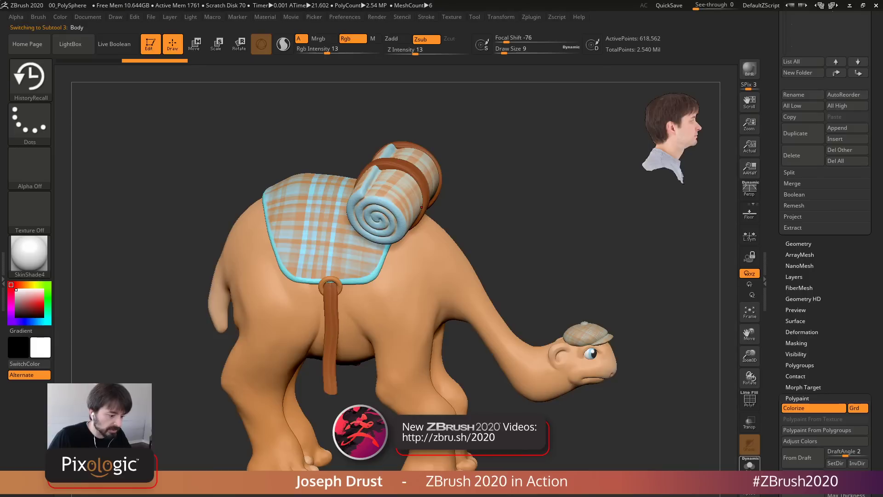
click(750, 464)
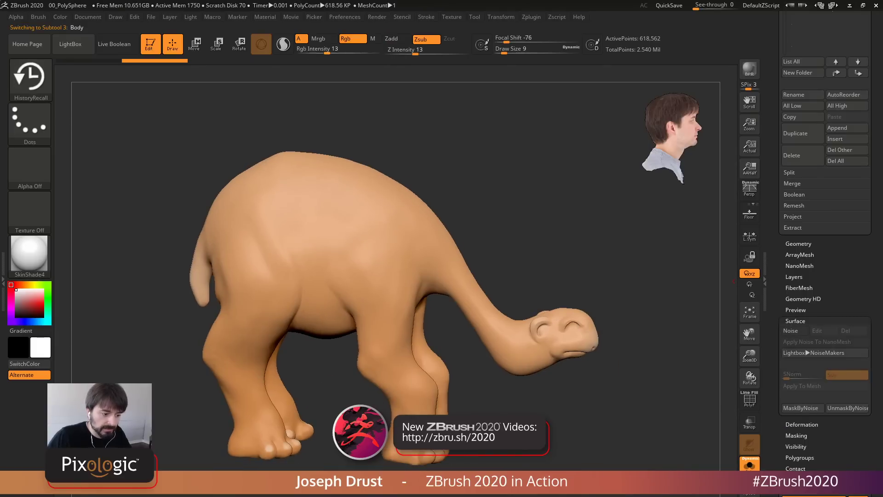
Preview UV-based surface noise on the camel's body in NoiseMaker with Noise Scale 8.68915 and Strength -0.00191
scroll(825, 277, down, 2)
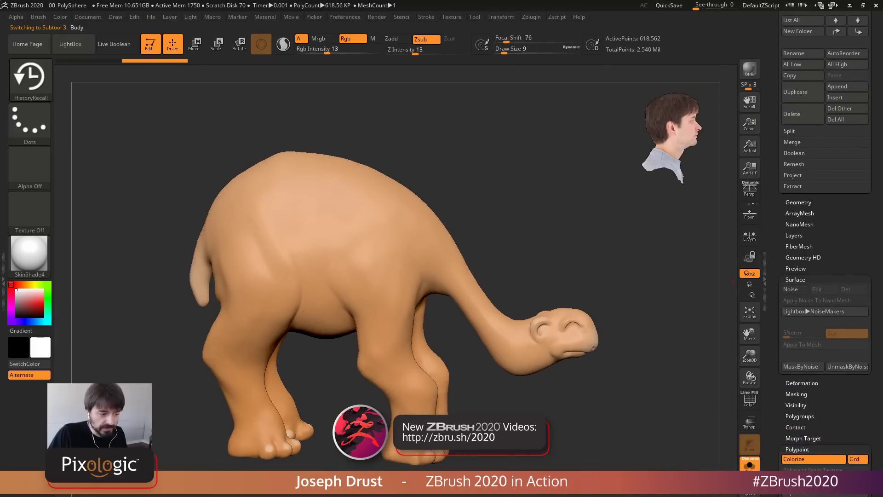
click(791, 289)
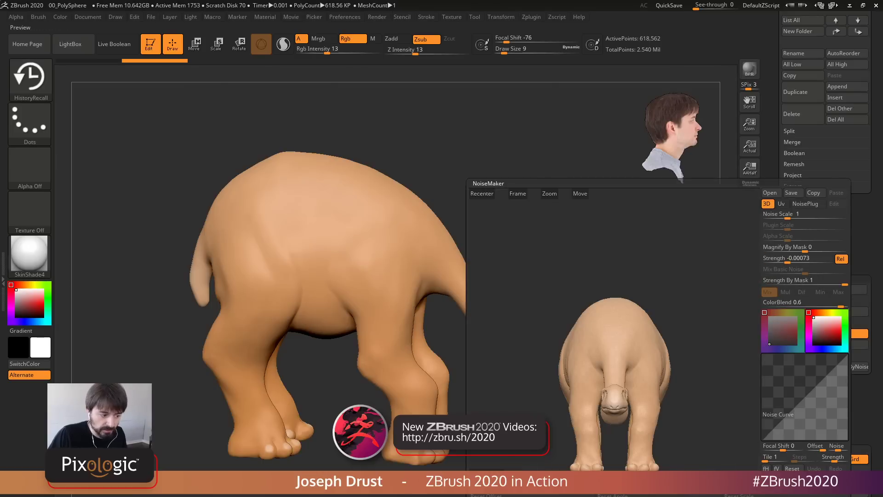
drag(667, 285, 711, 207)
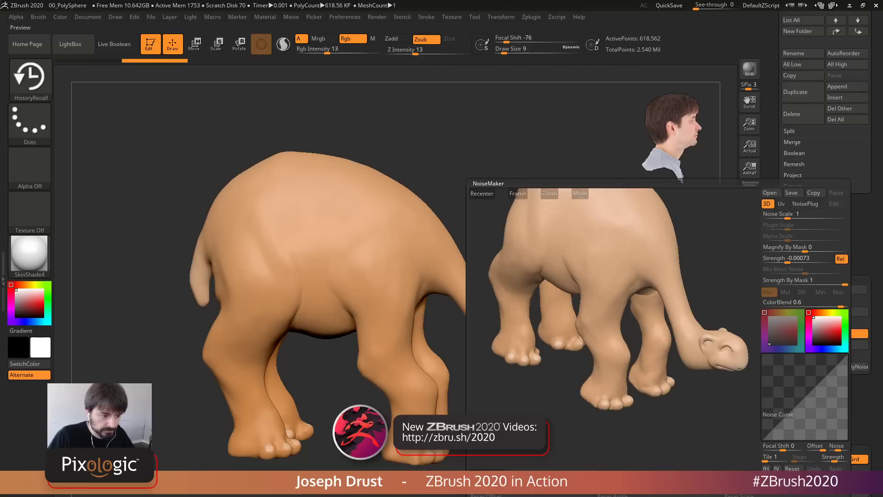
click(782, 204)
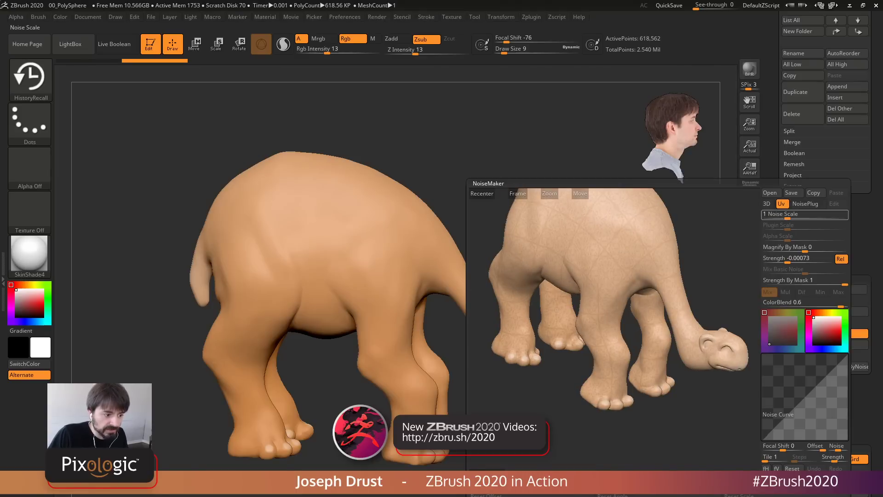
drag(788, 215, 801, 216)
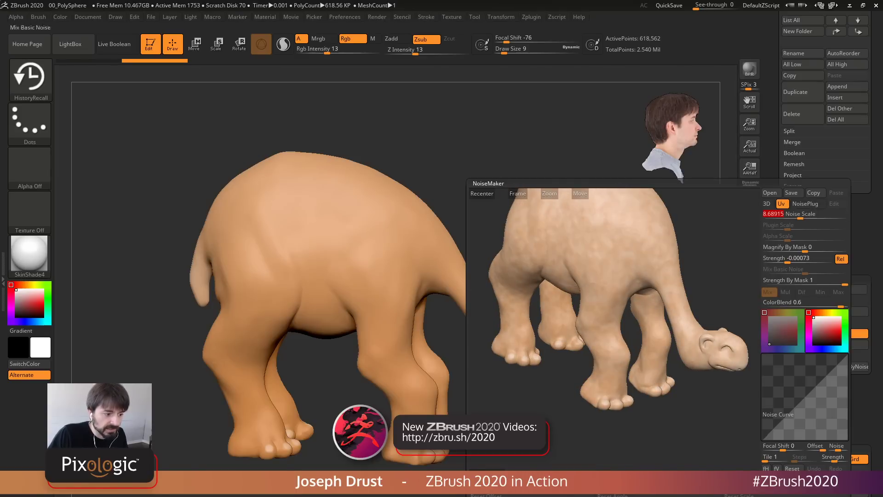
drag(788, 260, 786, 260)
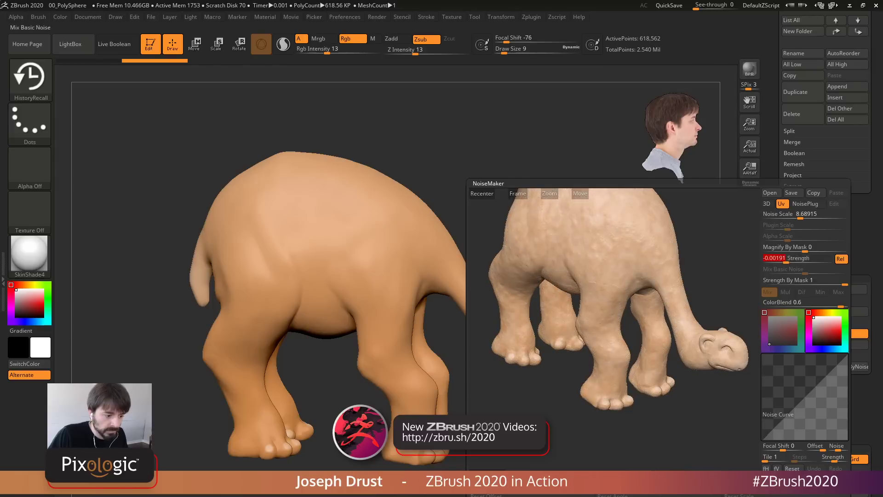
Give the body noise a muted dark red color and set its ColorBlend to 0.20421
mouse_move(841, 305)
mouse_down()
mouse_move(805, 305)
mouse_move(846, 304)
mouse_move(830, 337)
mouse_up()
click(831, 327)
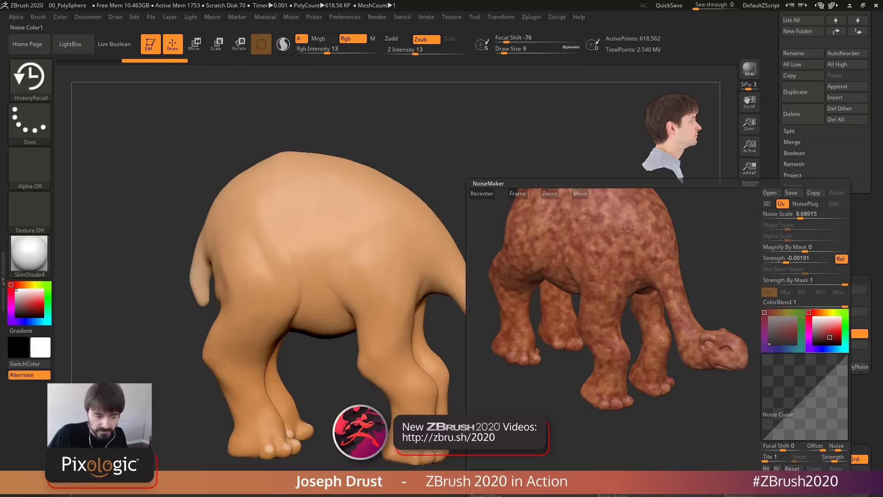
mouse_move(810, 302)
mouse_down()
mouse_move(767, 302)
mouse_move(835, 302)
mouse_up()
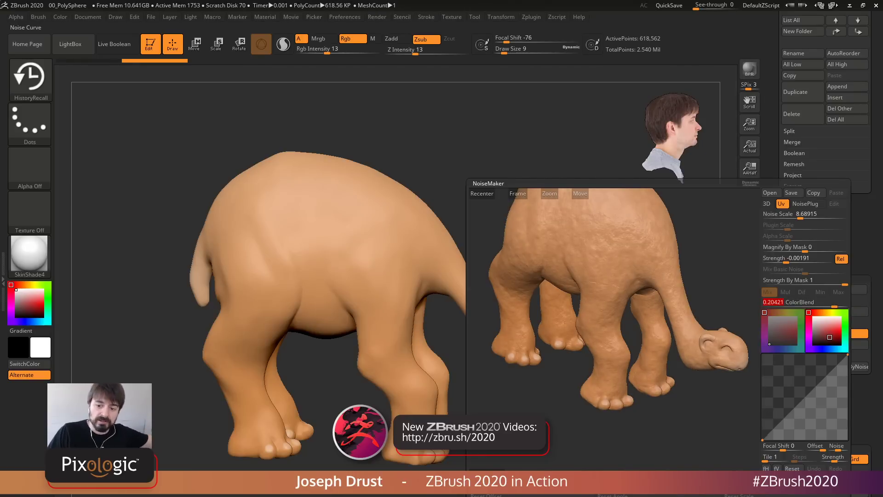
Try a noise curve with a peak and a dip and an offset of -0.3, and cancel NoiseMaker without applying the noise
mouse_move(786, 415)
mouse_down()
mouse_move(788, 383)
mouse_move(787, 398)
mouse_up()
drag(819, 372, 791, 390)
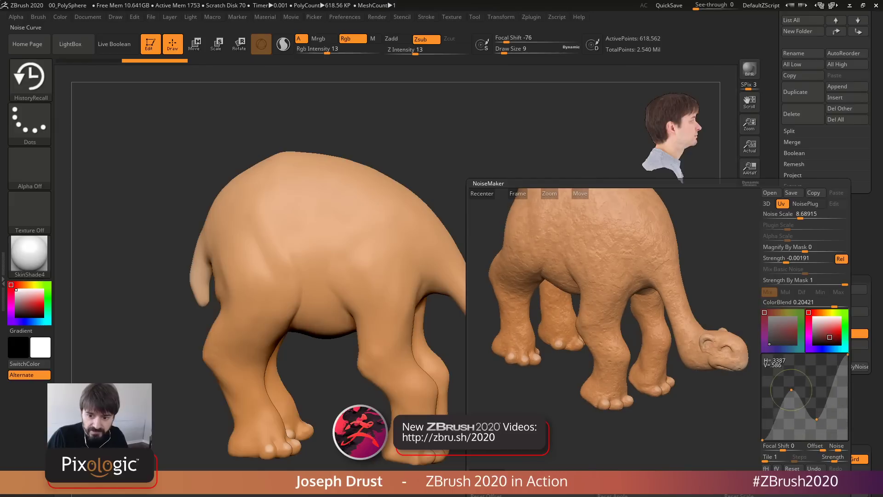
drag(823, 447, 819, 447)
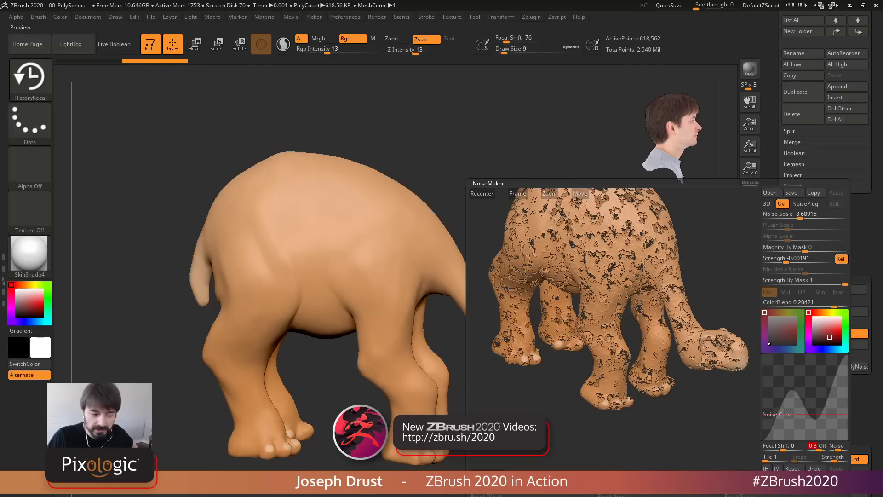
key(Escape)
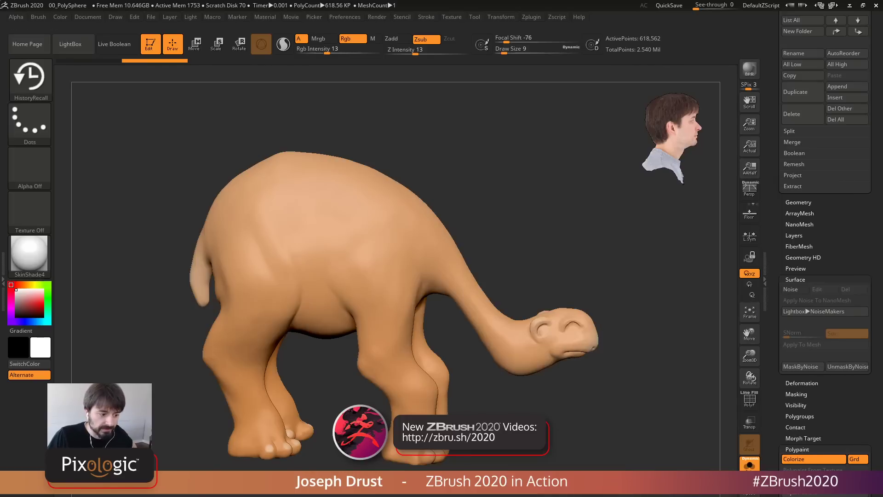
click(795, 289)
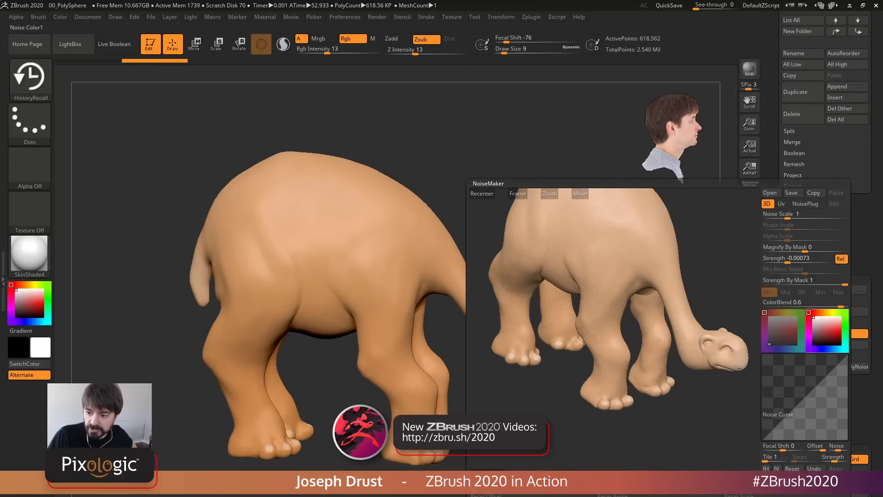
key(Escape)
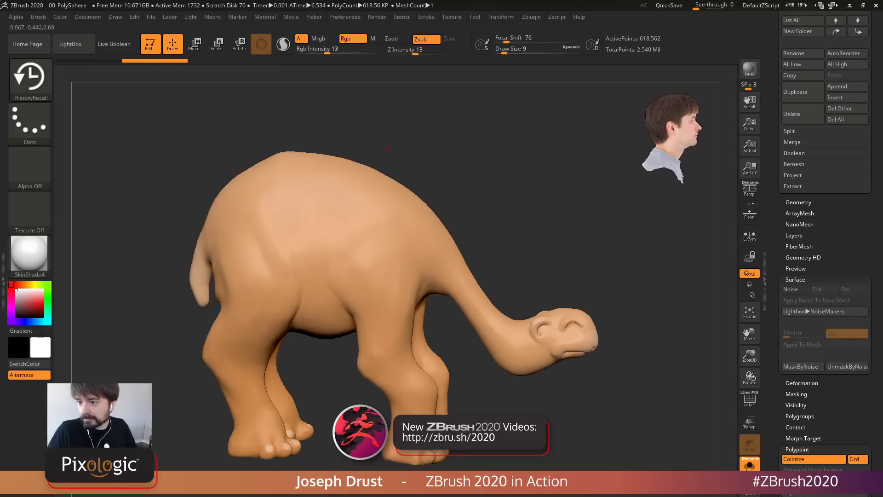
Load the 01_HistoryRecall_Faces project and turn off Solo mode to show the second head over the blank one
key(comma)
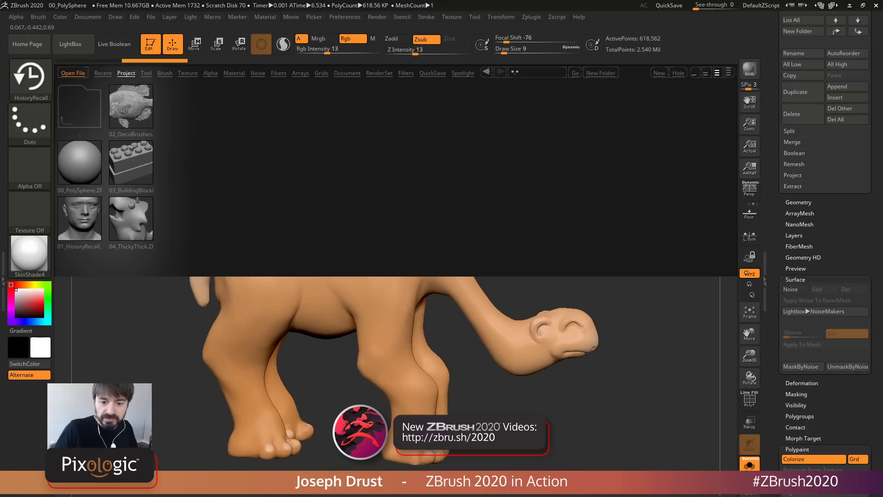
double_click(79, 218)
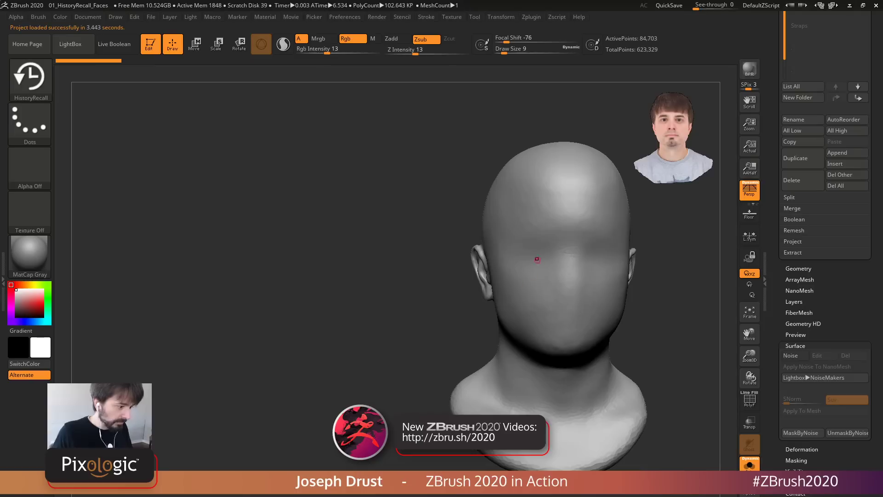
drag(640, 88, 597, 68)
click(502, 16)
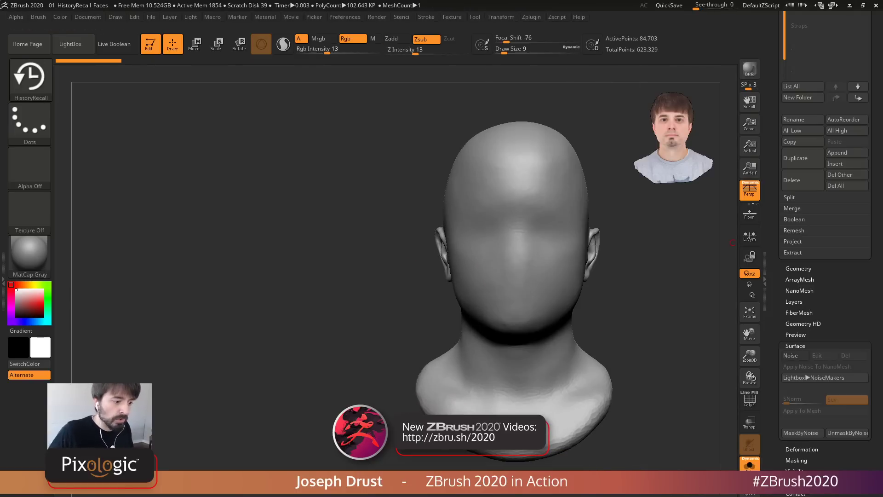
drag(773, 115, 773, 399)
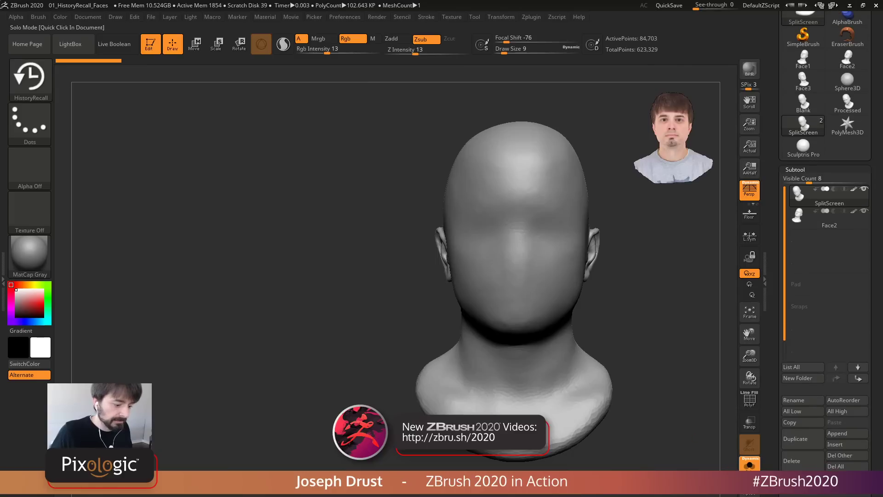
click(750, 464)
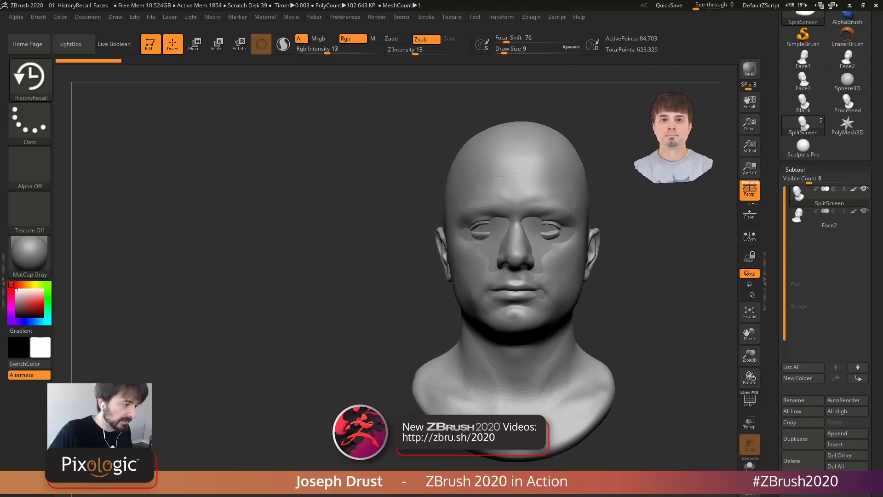
Set Split Screen to 1 to show the two heads side by side, and frame both in the view
click(501, 17)
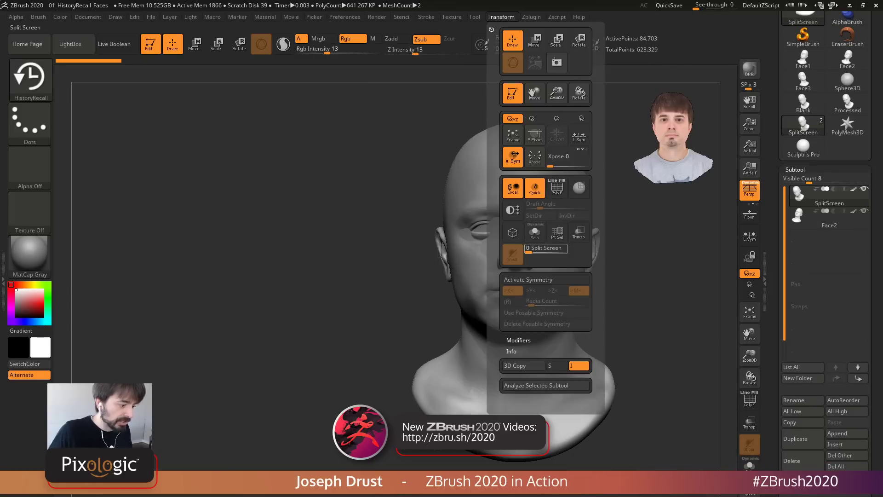
click(544, 248)
key(f)
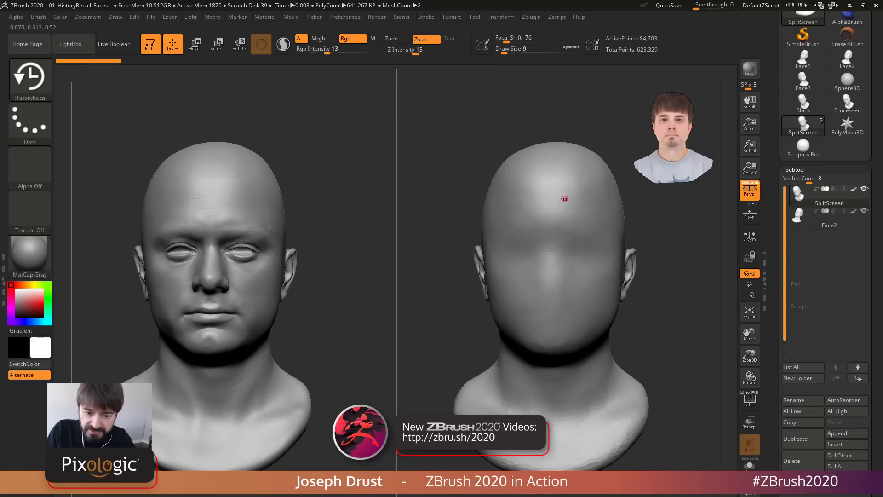
click(501, 16)
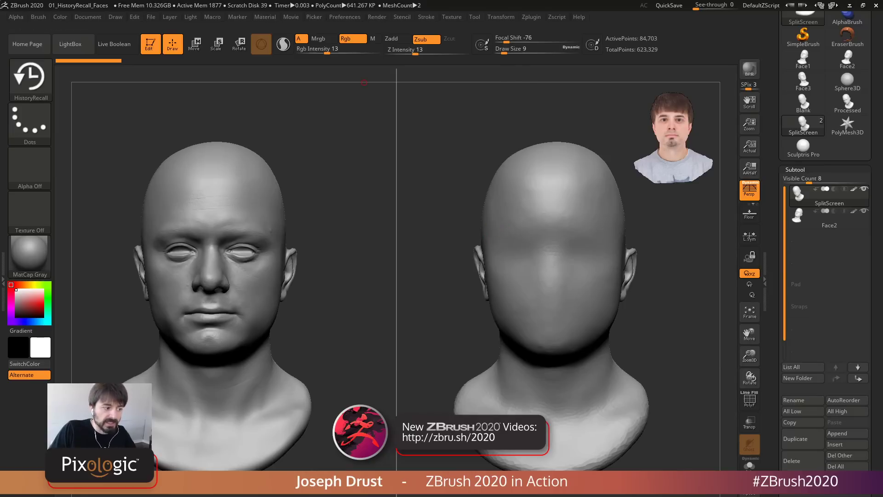
click(500, 16)
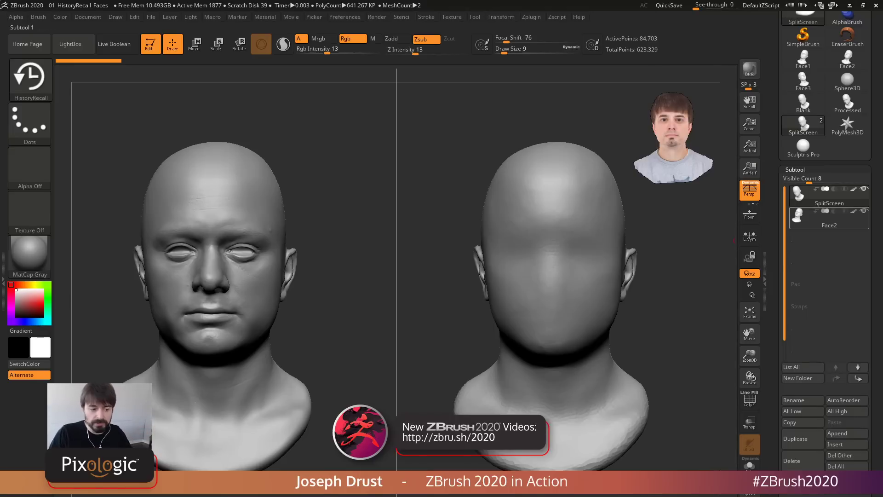
mouse_move(828, 218)
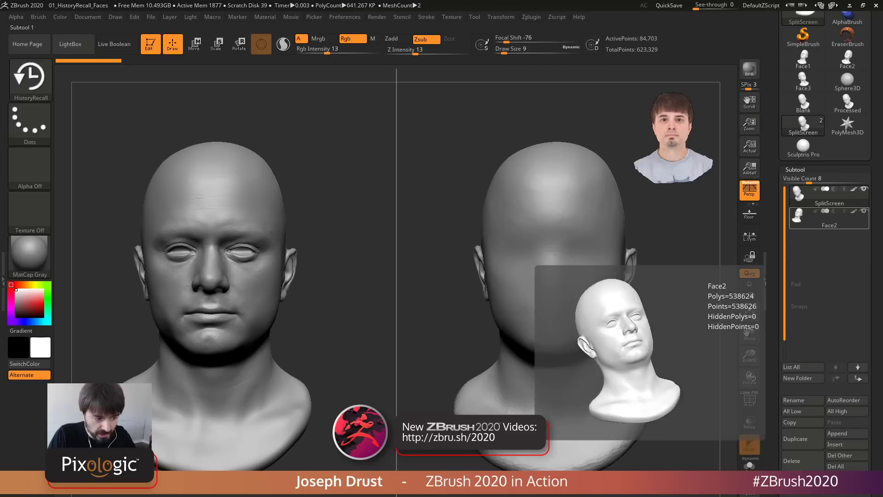
mouse_move(828, 197)
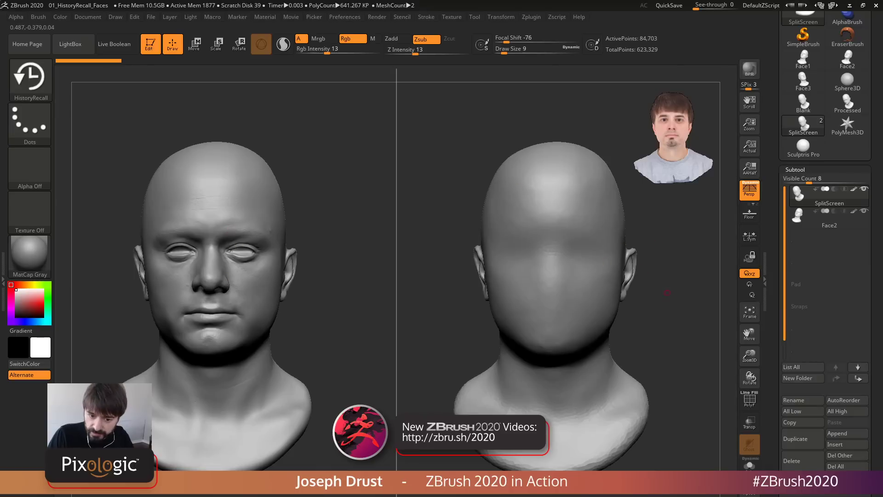
mouse_move(646, 314)
mouse_down()
mouse_move(539, 315)
mouse_move(694, 314)
mouse_move(543, 314)
mouse_move(608, 314)
mouse_move(553, 314)
mouse_move(584, 314)
mouse_move(570, 314)
mouse_up()
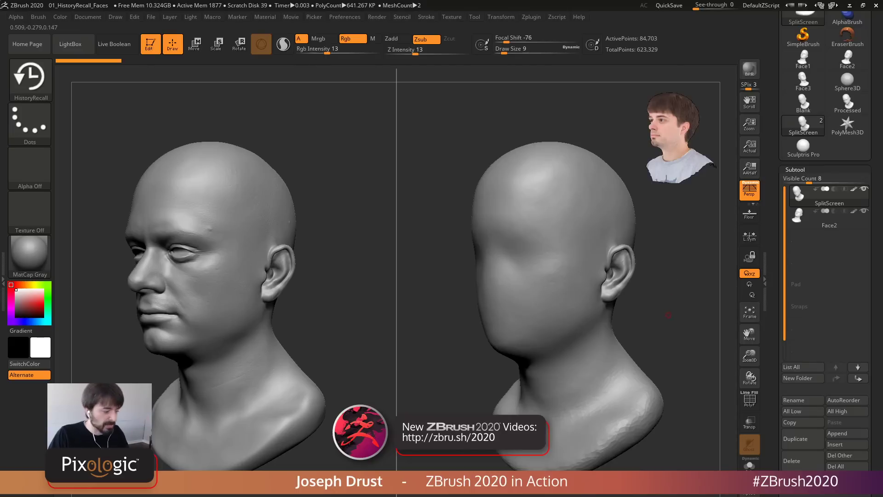
drag(668, 315, 687, 338)
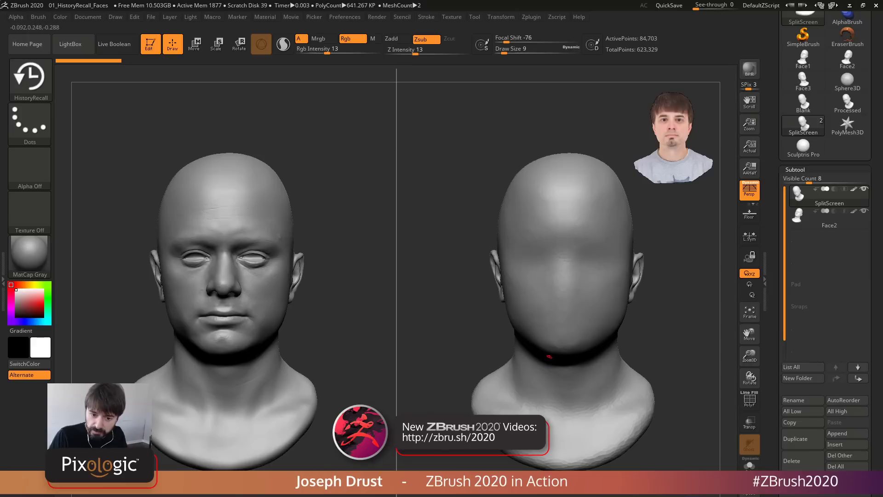
Enlarge the HistoryRecall brush to a Draw Size of 74
key(bracketright)
key(bracketright)
key(bracketright)
key(bracketright)
key(bracketright)
key(bracketright)
key(bracketright)
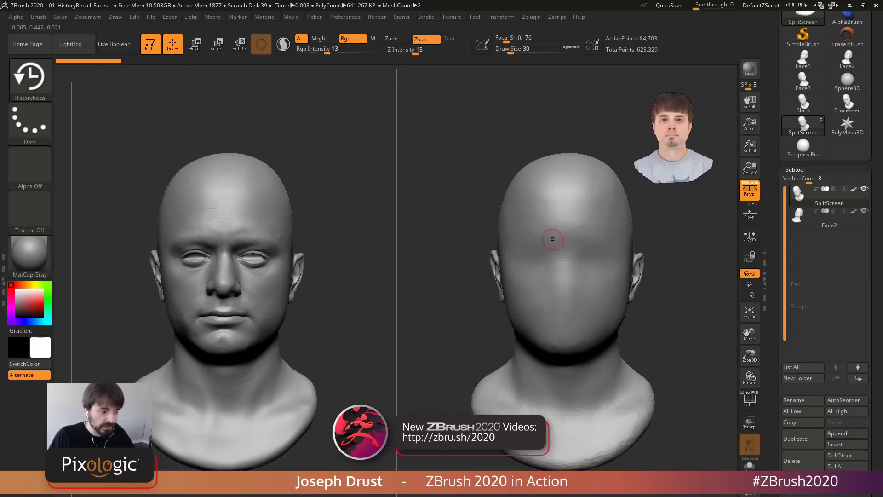
Compare the detailed and blank heads from the front, side and below in the split view
drag(676, 276, 465, 297)
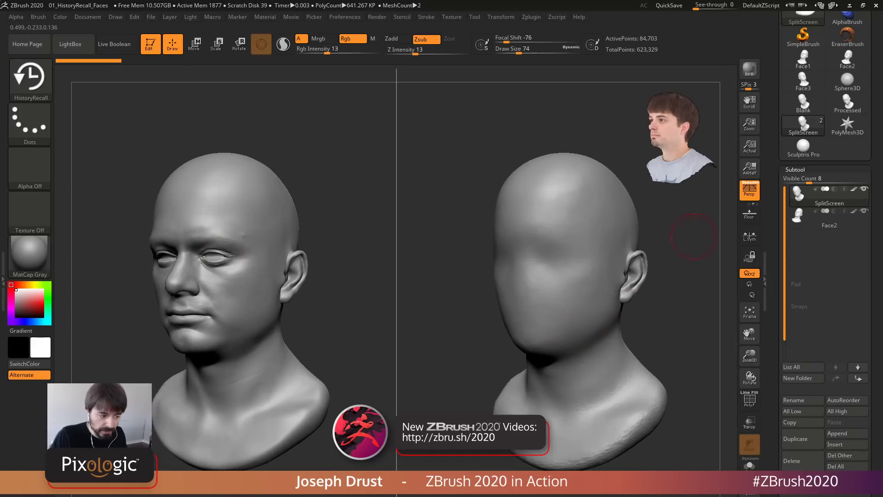
drag(691, 252, 708, 260)
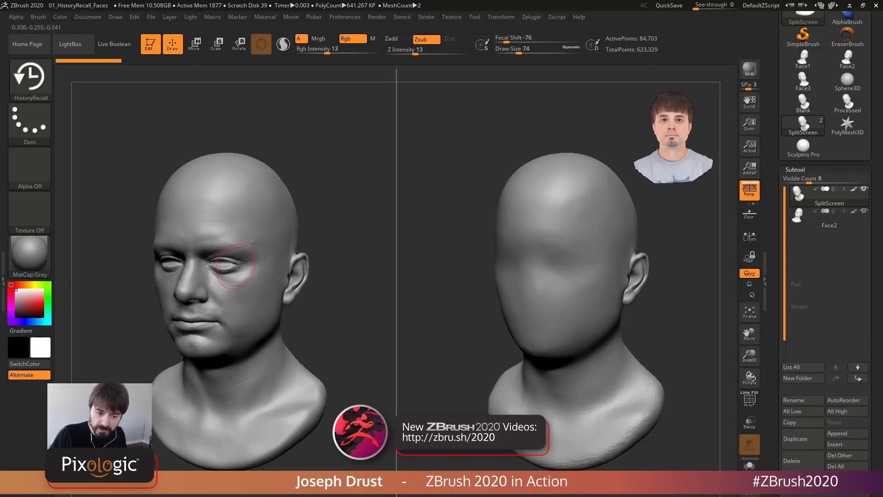
mouse_move(684, 267)
mouse_down()
mouse_move(730, 262)
mouse_move(730, 230)
mouse_up()
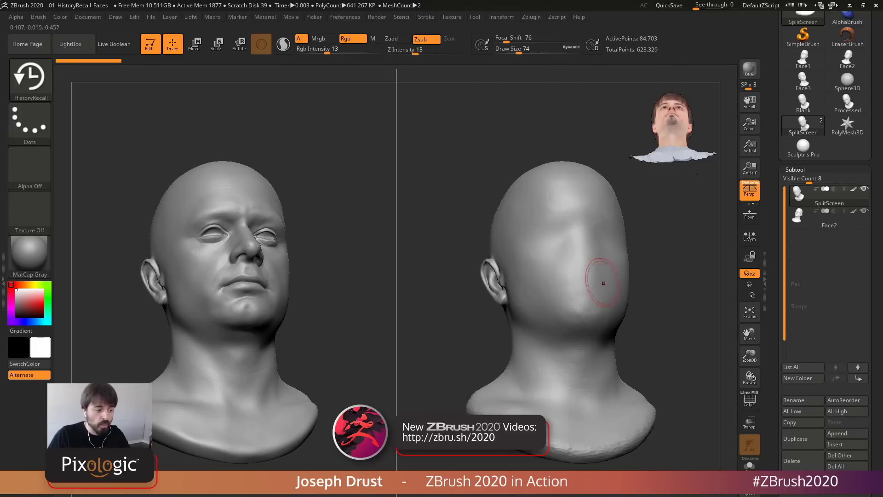
shift+right_drag(603, 283, 547, 313)
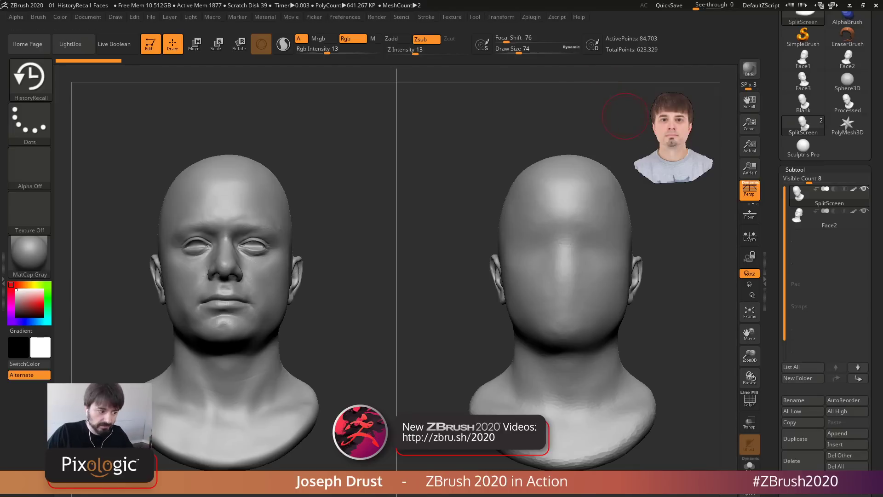
drag(626, 116, 437, 121)
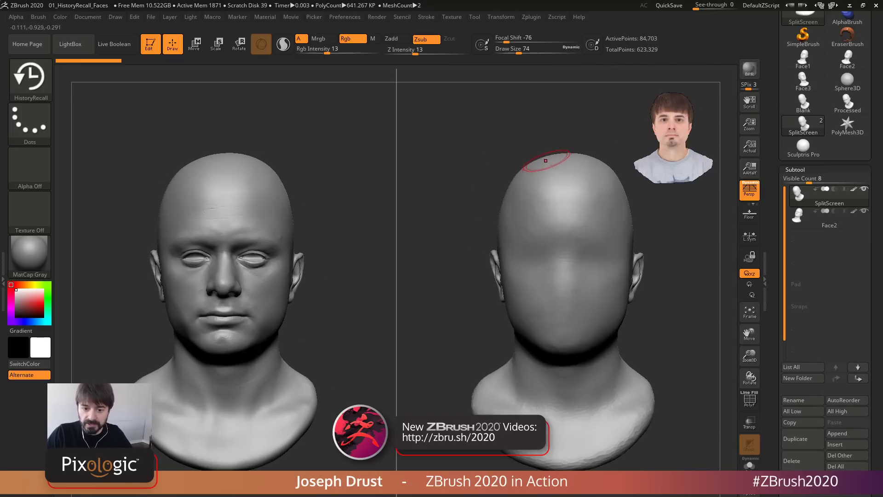
drag(701, 309, 671, 310)
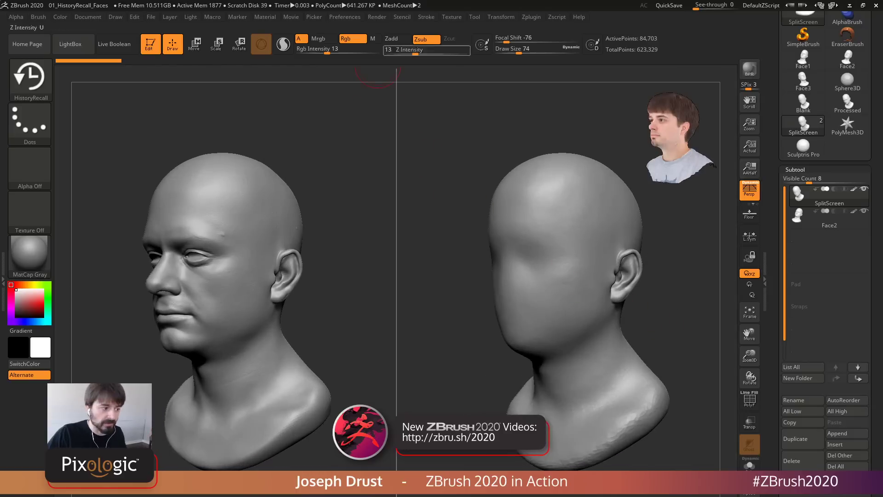
Turn off Split Screen and switch to the Blank head tool
click(501, 17)
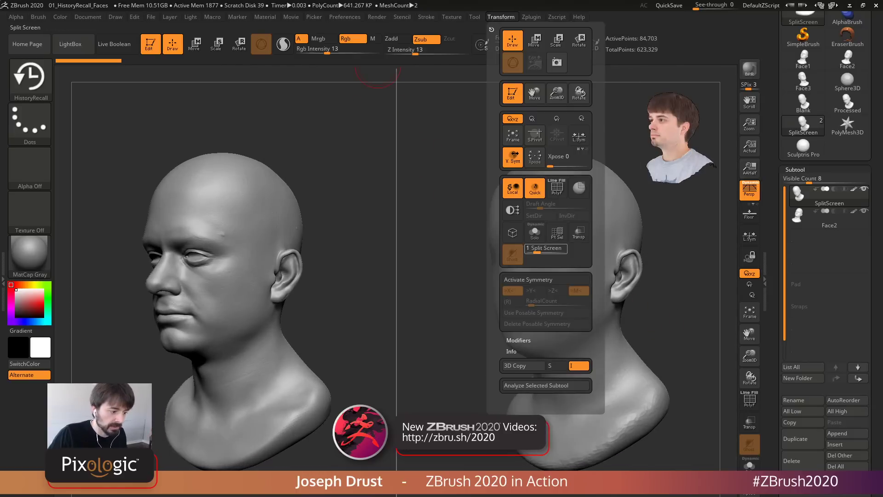
click(543, 248)
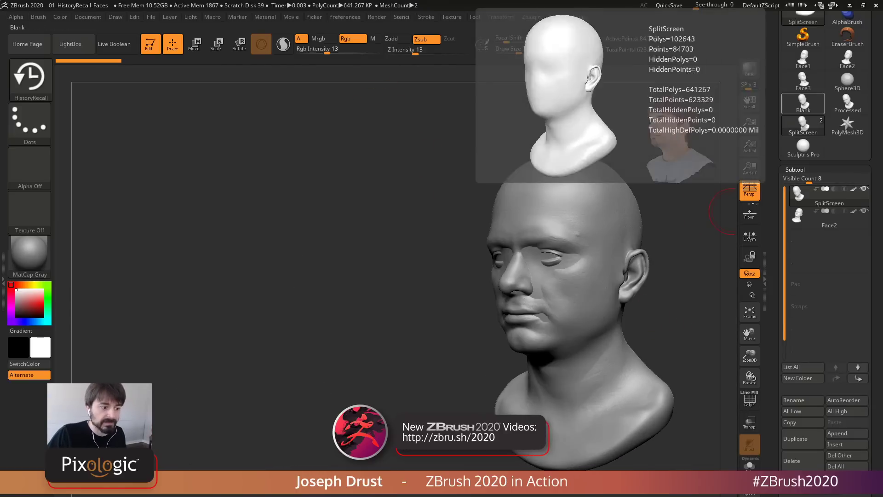
click(803, 102)
alt+drag(680, 283, 600, 296)
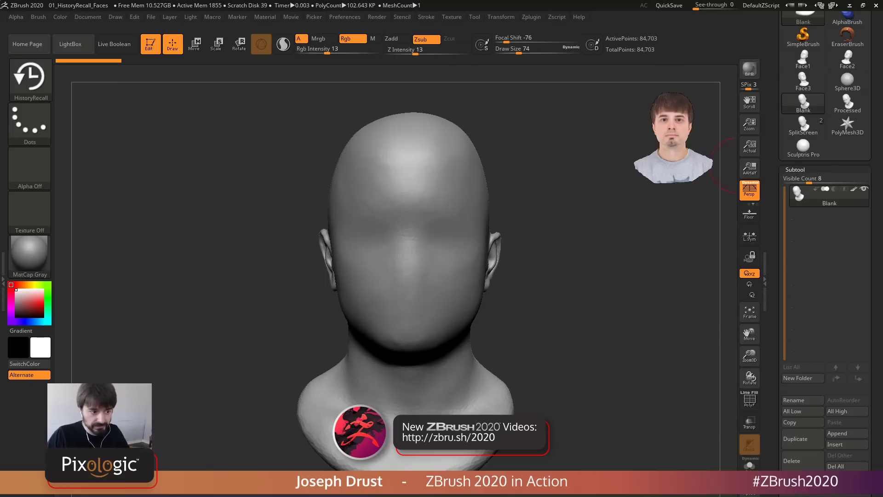
Switch to the Face1 head and mark its only undo history point as the HistoryRecall source
mouse_move(803, 81)
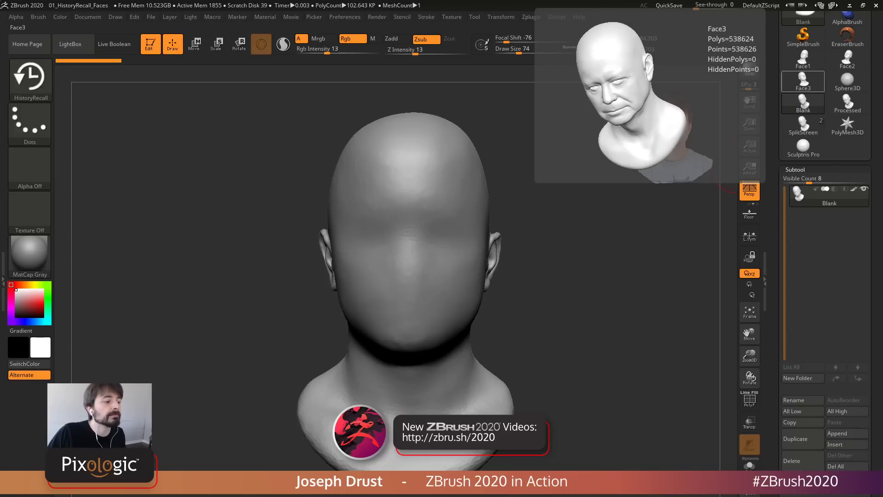
click(803, 59)
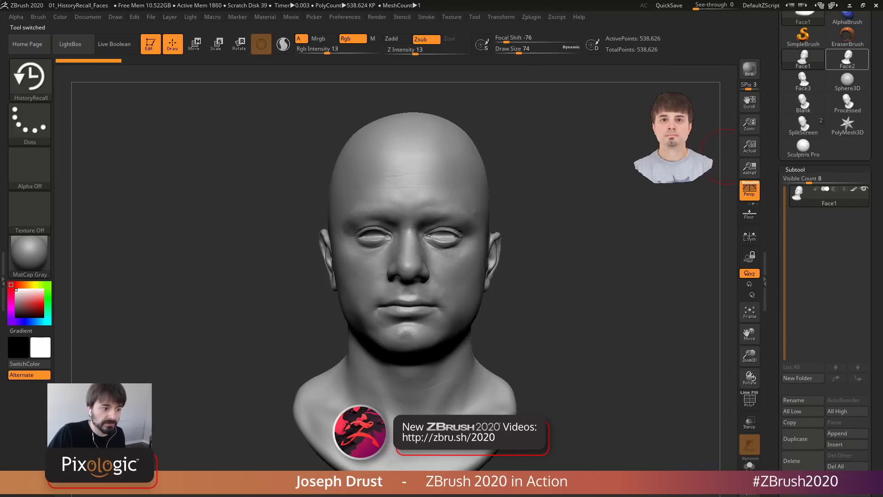
click(847, 59)
click(803, 59)
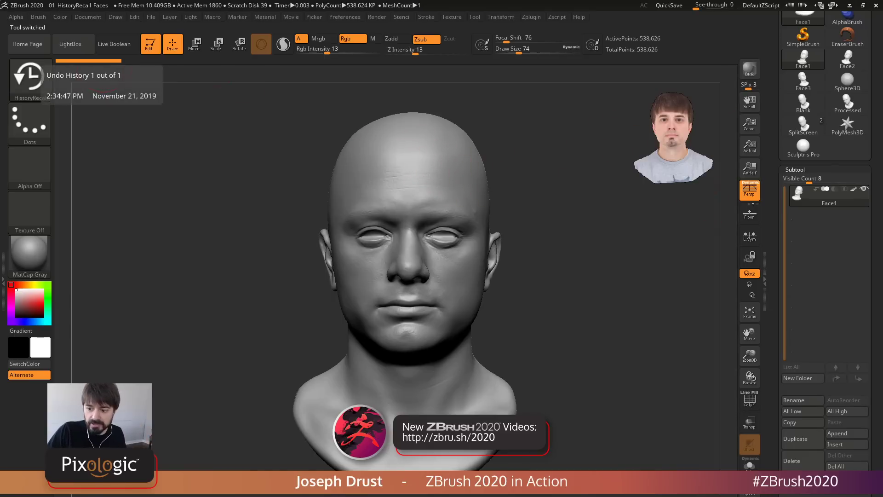
key(ctrl)
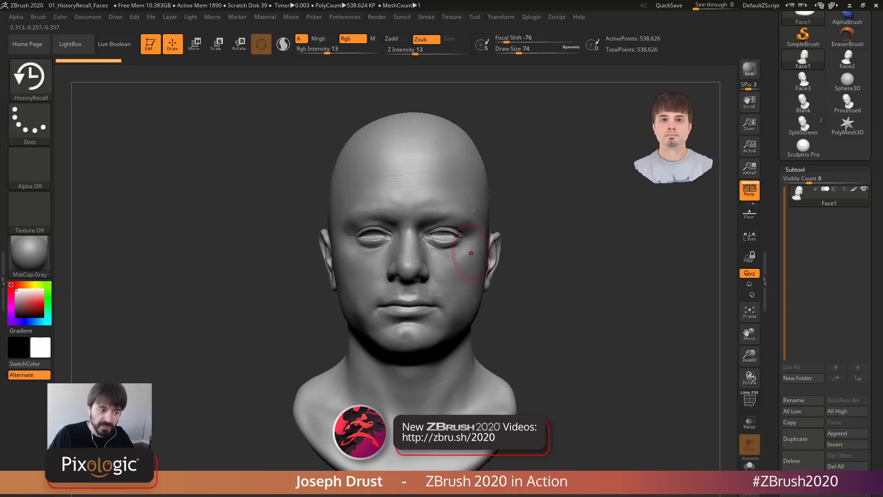
Make the Blank head the active tool again to receive the recalled Face1 shape
click(803, 104)
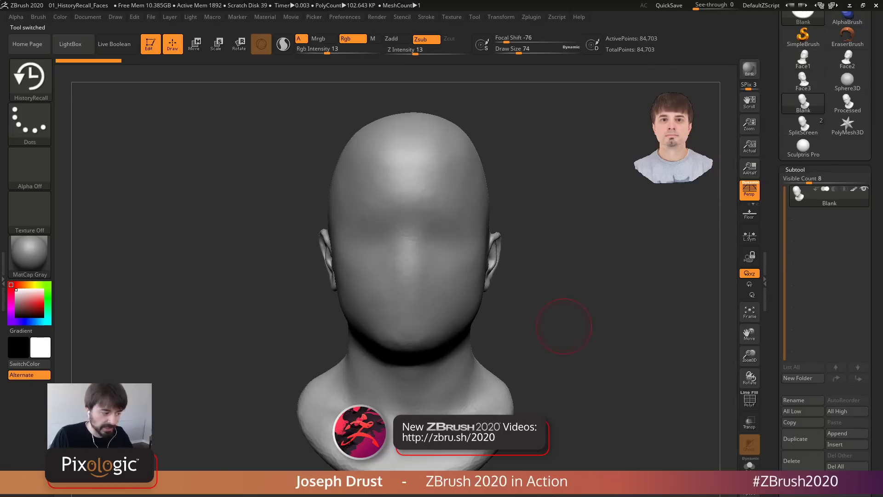
drag(566, 325, 609, 358)
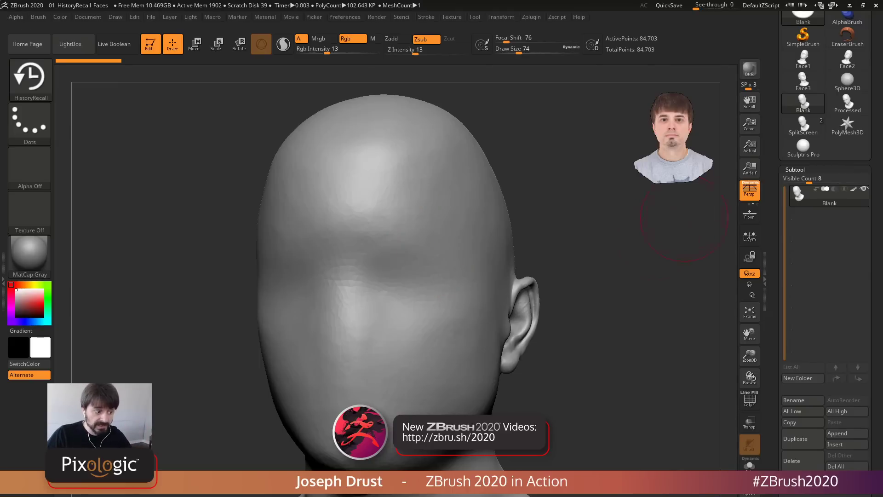
mouse_move(675, 233)
mouse_down()
mouse_move(594, 233)
mouse_move(646, 234)
mouse_move(624, 265)
mouse_move(670, 250)
mouse_up()
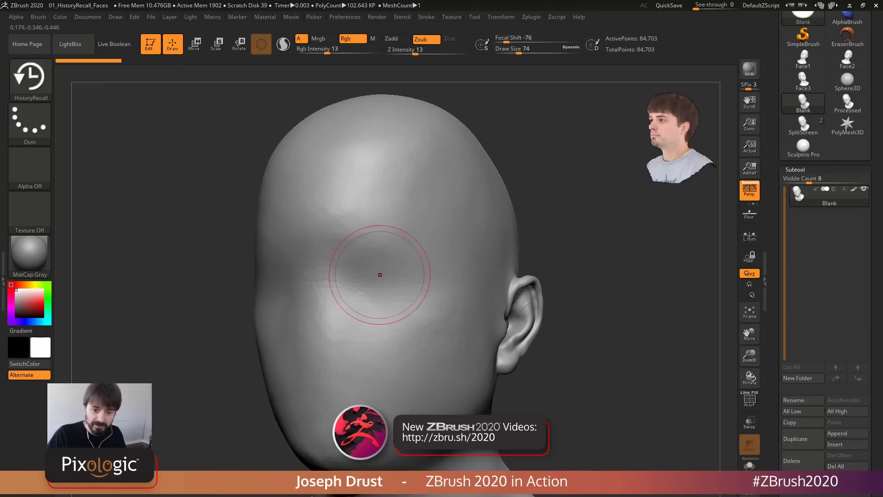
Try recalling Face1's eye, nose side and forehead onto the unsubdivided Blank head with HistoryRecall, and undo both strokes
mouse_move(389, 282)
mouse_down()
mouse_move(382, 274)
mouse_move(408, 313)
mouse_move(378, 232)
mouse_move(341, 313)
mouse_move(404, 369)
mouse_up()
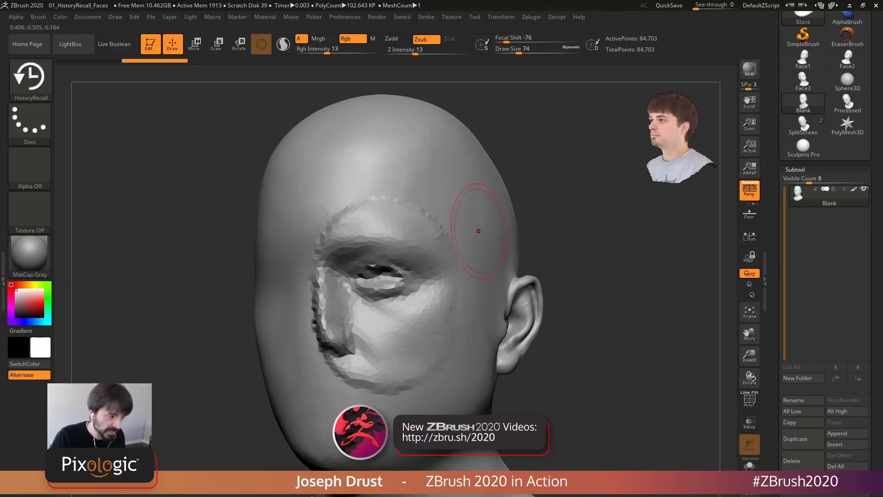
mouse_move(430, 216)
mouse_down()
mouse_move(387, 203)
mouse_move(352, 214)
mouse_move(421, 209)
mouse_up()
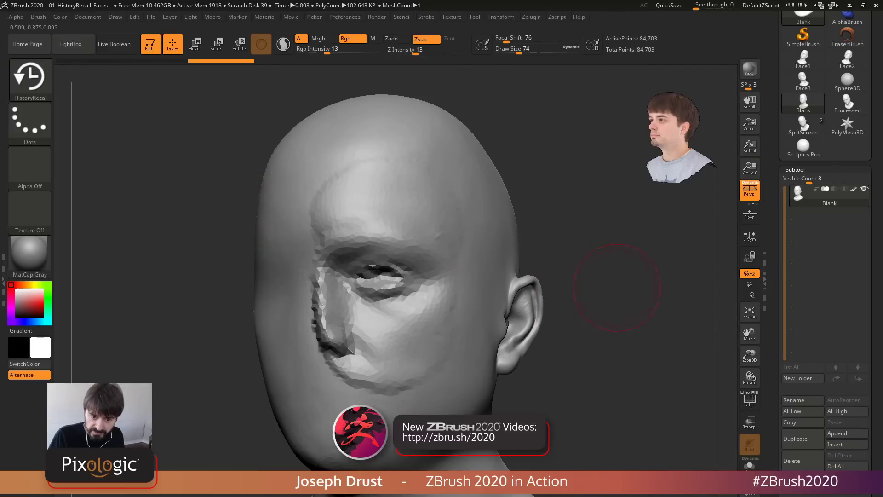
drag(617, 287, 627, 258)
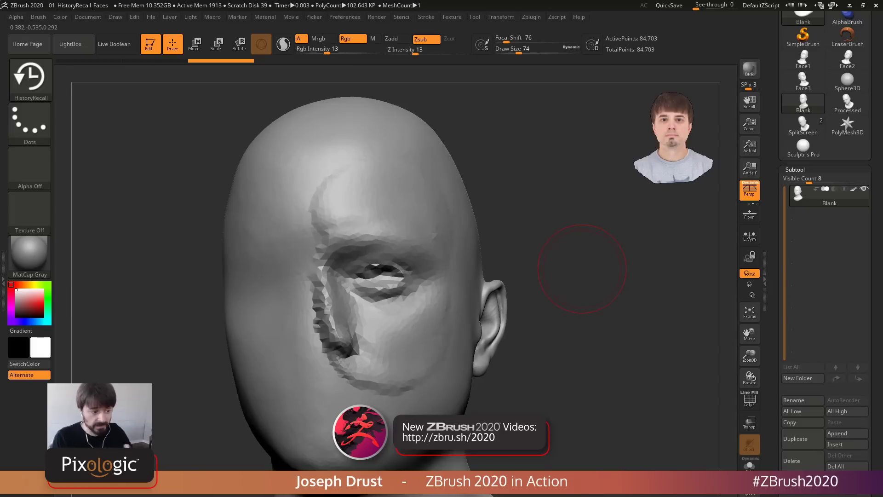
mouse_move(824, 195)
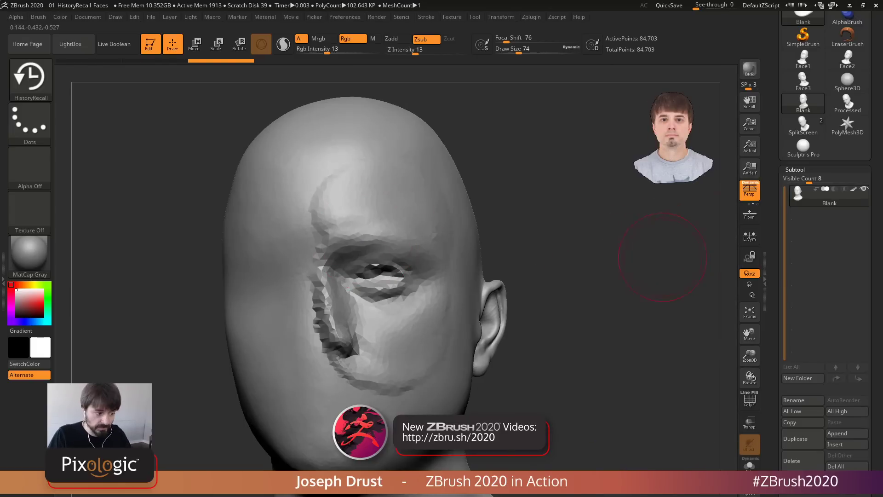
drag(662, 257, 452, 227)
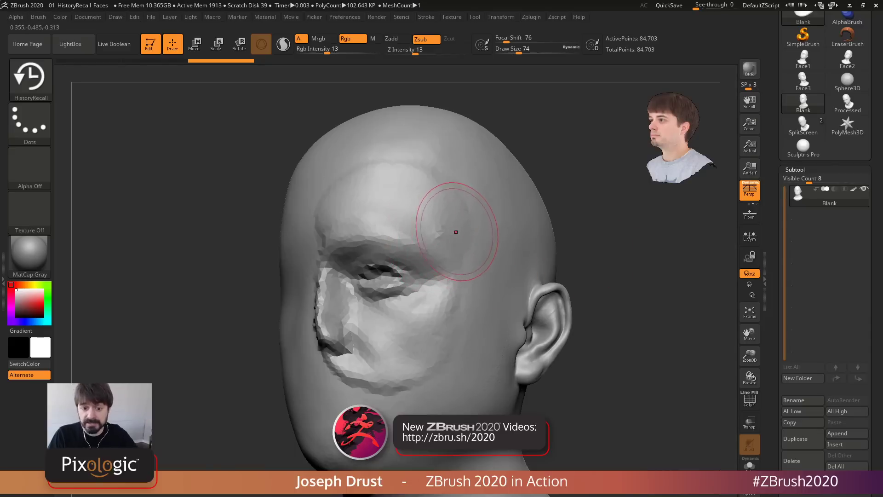
mouse_move(804, 59)
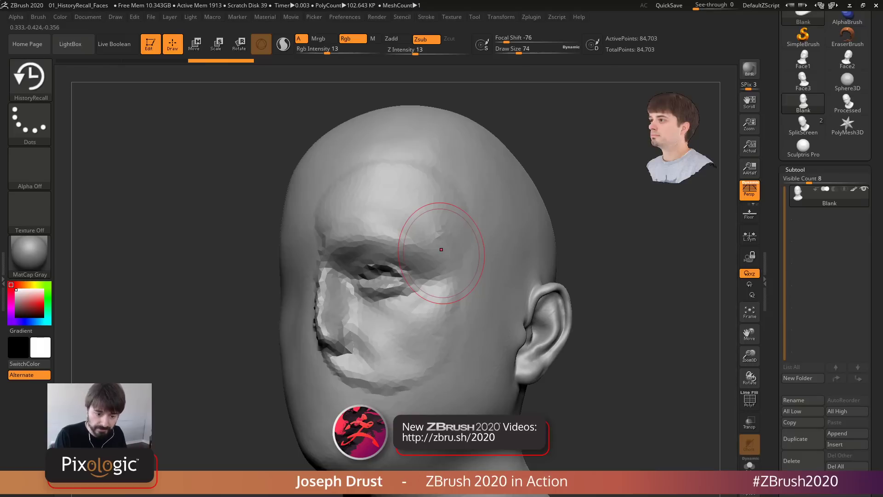
key(ctrl+z)
key(ctrl+z)
Subdivide the Blank head to 1.498 million polygons and recall Face1's eye area onto it with HistoryRecall
drag(607, 270, 627, 269)
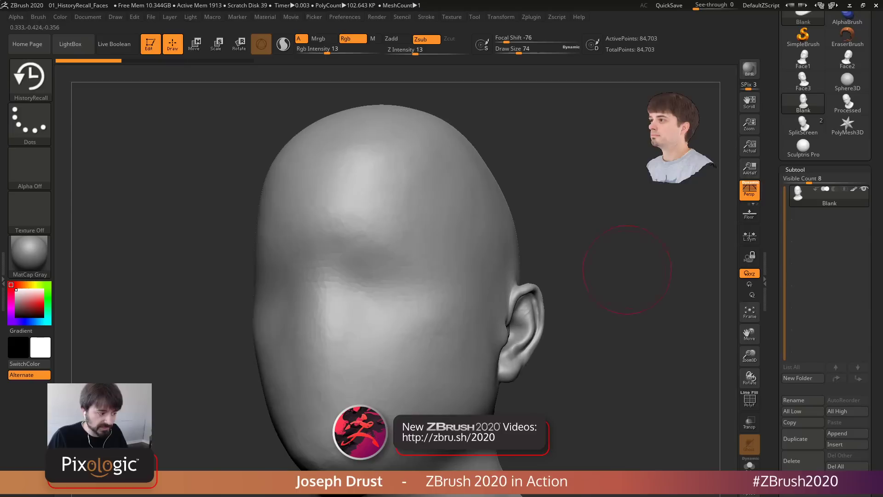
key(ctrl+d)
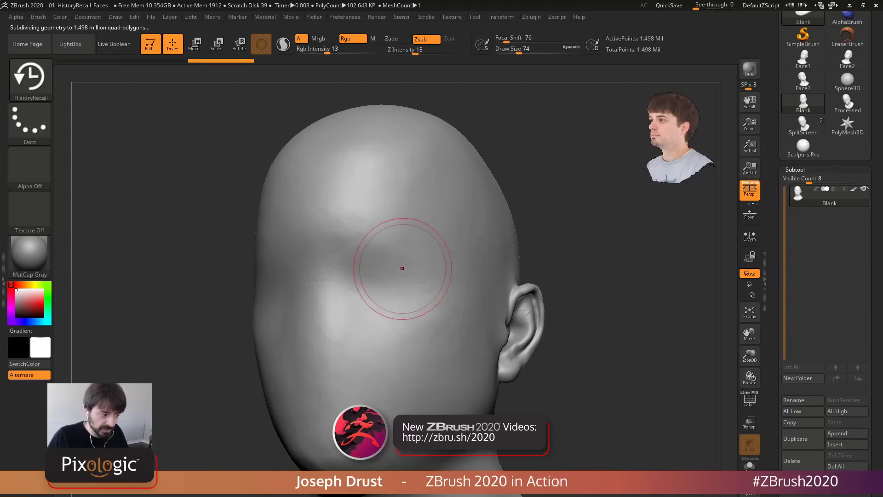
mouse_move(402, 266)
mouse_down()
mouse_move(368, 269)
mouse_move(401, 284)
mouse_up()
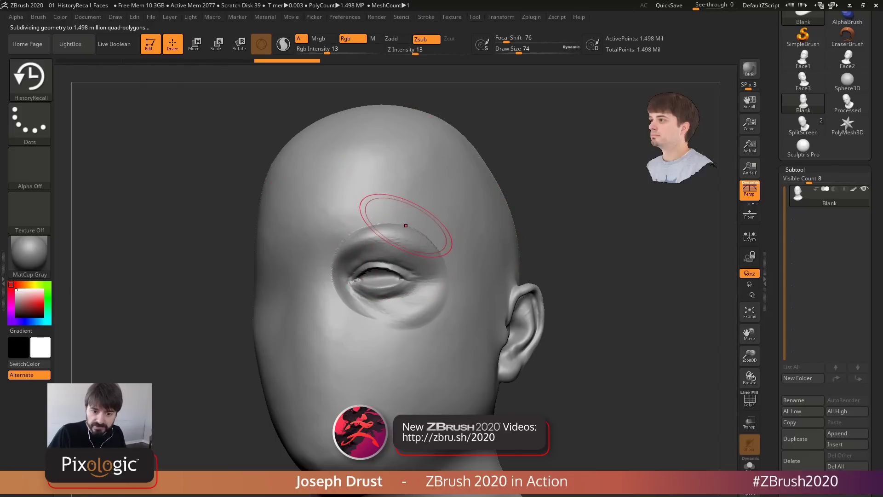
Set the HistoryRecall brush's Focal Shift to 0
drag(526, 37, 537, 38)
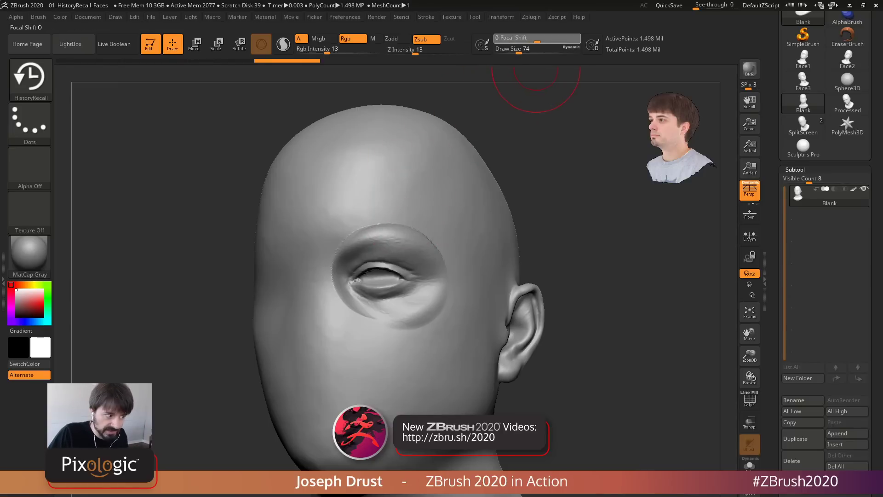
Recall Face1's brows, eye surrounds and upper nose sides onto both halves of the Blank head with HistoryRecall
mouse_move(368, 216)
mouse_down()
mouse_move(350, 231)
mouse_move(379, 209)
mouse_move(341, 242)
mouse_move(349, 278)
mouse_move(391, 322)
mouse_move(400, 309)
mouse_move(437, 303)
mouse_up()
mouse_move(436, 304)
mouse_down()
mouse_move(429, 239)
mouse_move(405, 222)
mouse_move(408, 267)
mouse_move(377, 216)
mouse_up()
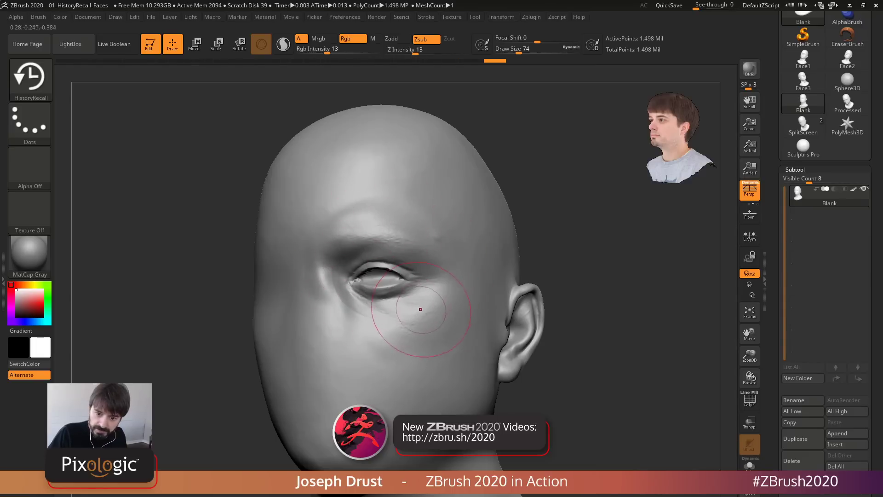
mouse_move(420, 308)
mouse_down()
mouse_move(362, 299)
mouse_move(416, 322)
mouse_move(421, 343)
mouse_move(438, 284)
mouse_up()
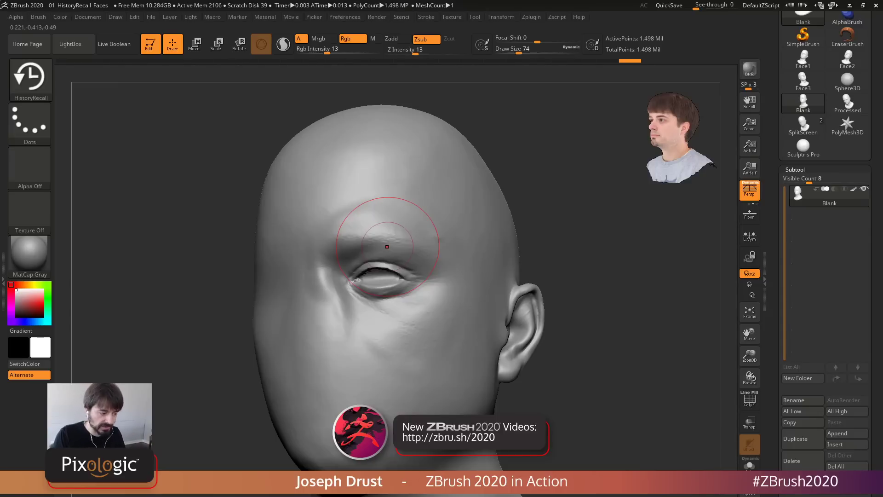
mouse_move(387, 247)
ctrl+right_down()
mouse_move(387, 267)
mouse_move(380, 255)
mouse_move(403, 244)
ctrl+right_up()
mouse_move(351, 264)
mouse_down()
mouse_move(349, 281)
mouse_move(369, 258)
mouse_up()
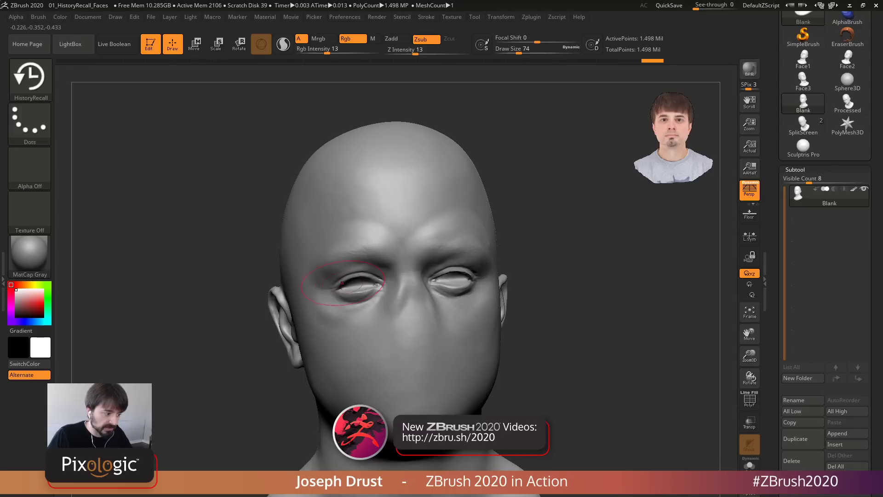
mouse_move(615, 335)
right_down()
mouse_move(655, 343)
mouse_move(654, 322)
right_up()
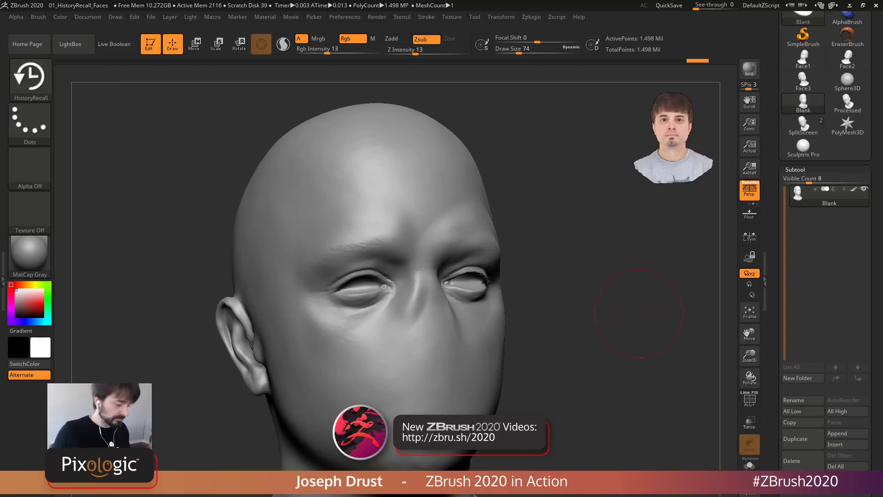
mouse_move(632, 346)
ctrl+right_down()
mouse_move(643, 332)
mouse_move(632, 313)
ctrl+right_up()
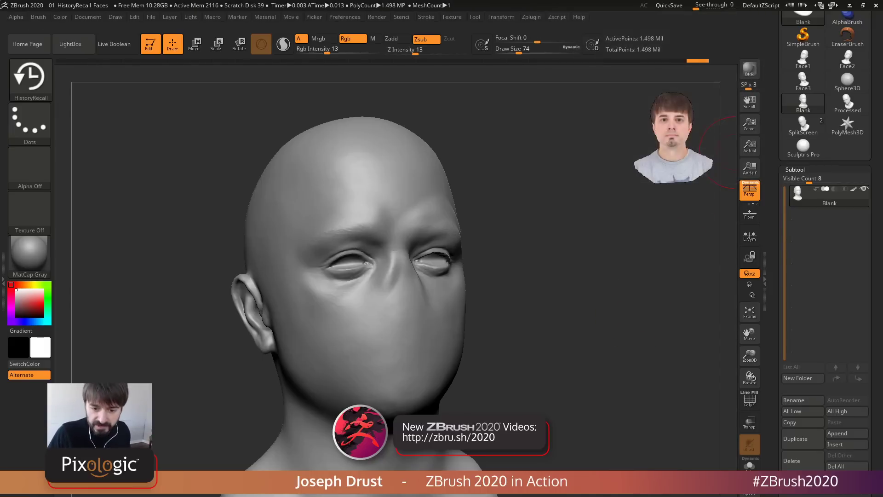
Make the Sculptris Pro sphere the active tool with its wireframe shown, and choose the ClayBuildup brush
click(803, 147)
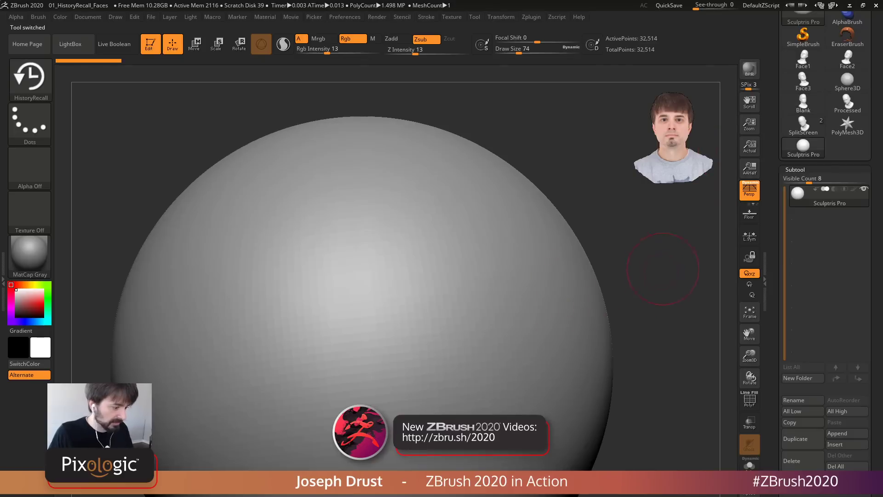
alt+drag(663, 268, 581, 271)
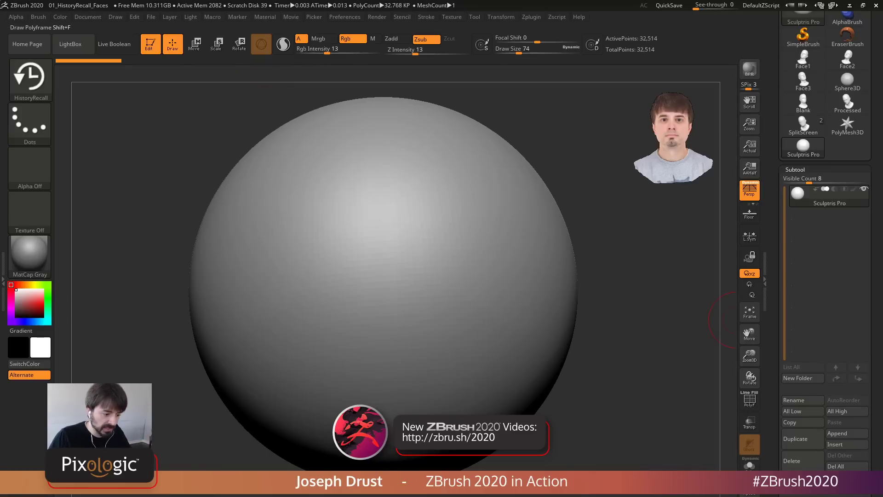
click(750, 399)
shift+drag(704, 318, 671, 358)
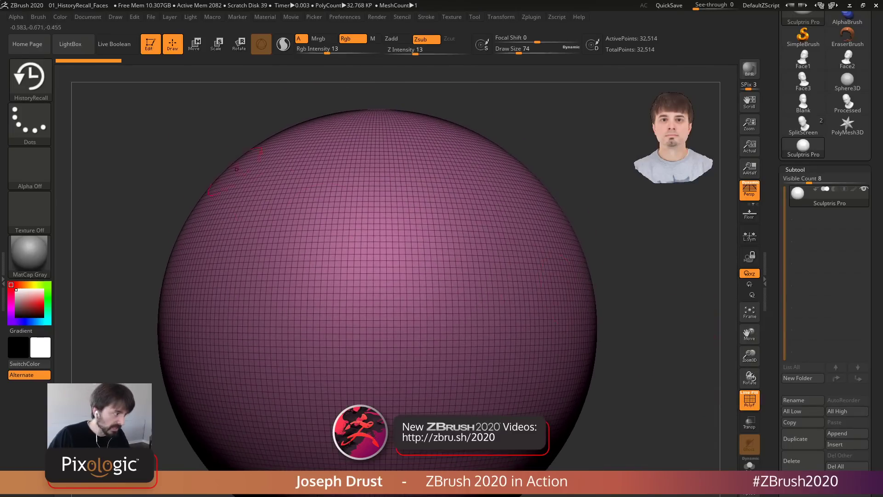
click(42, 80)
key(c)
key(b)
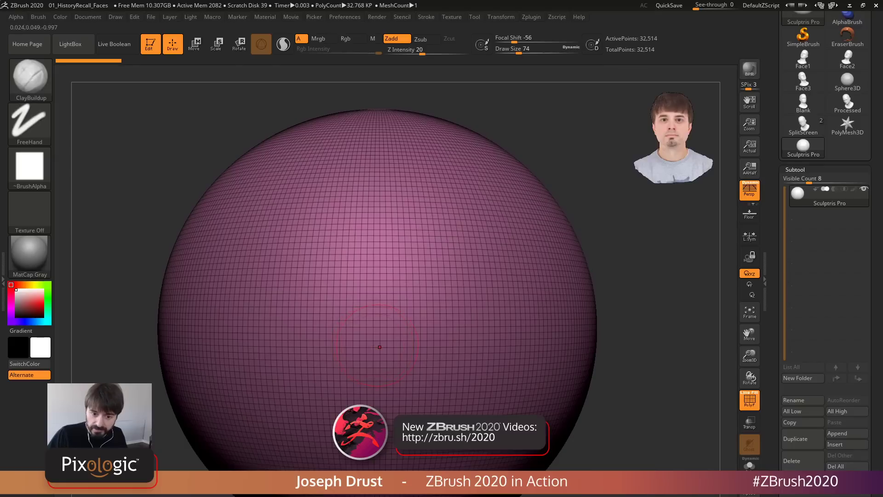
Try a diagonal ClayBuildup stroke on the unsubdivided sphere, inspect it without the wireframe, and undo it
mouse_move(325, 387)
mouse_down()
mouse_move(395, 336)
mouse_move(506, 225)
mouse_up()
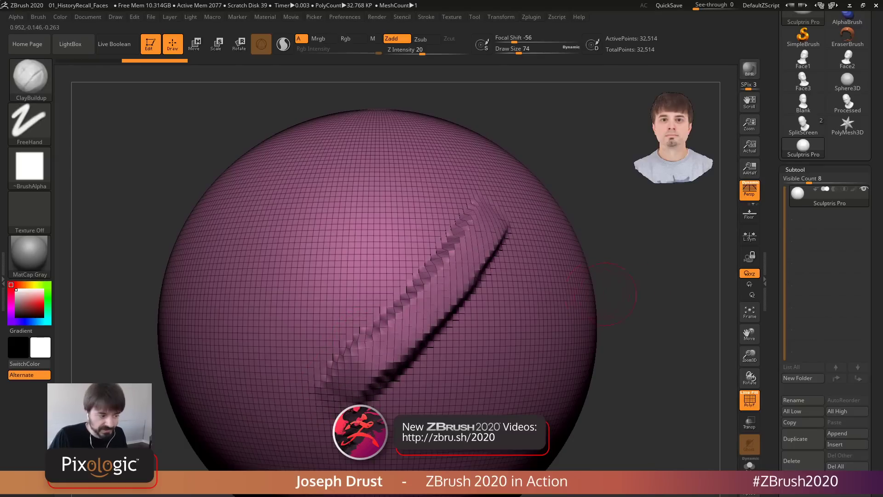
drag(608, 294, 628, 338)
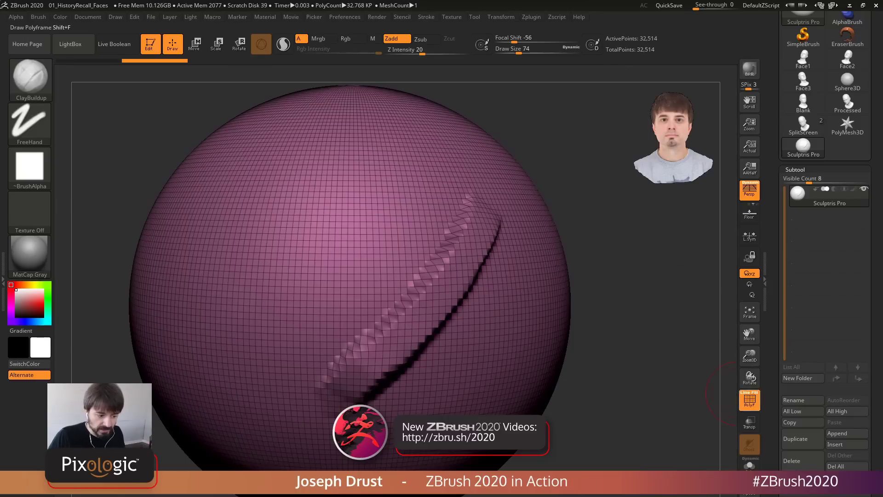
click(749, 399)
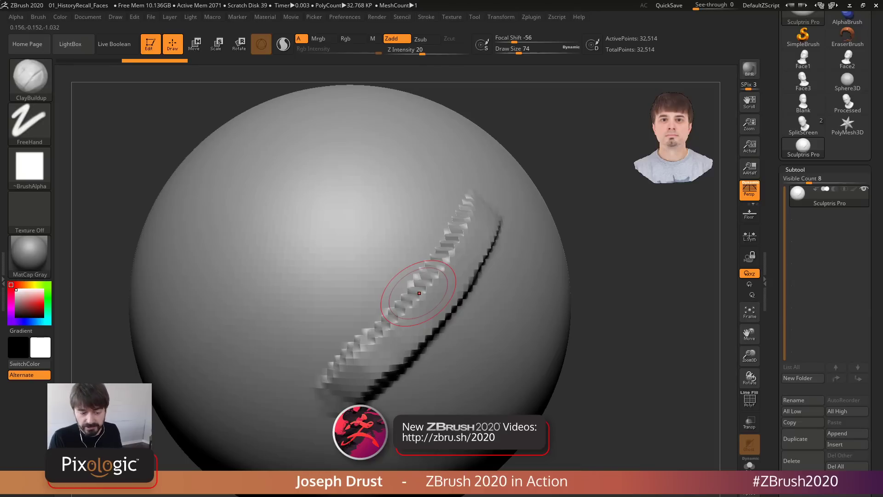
key(ctrl+z)
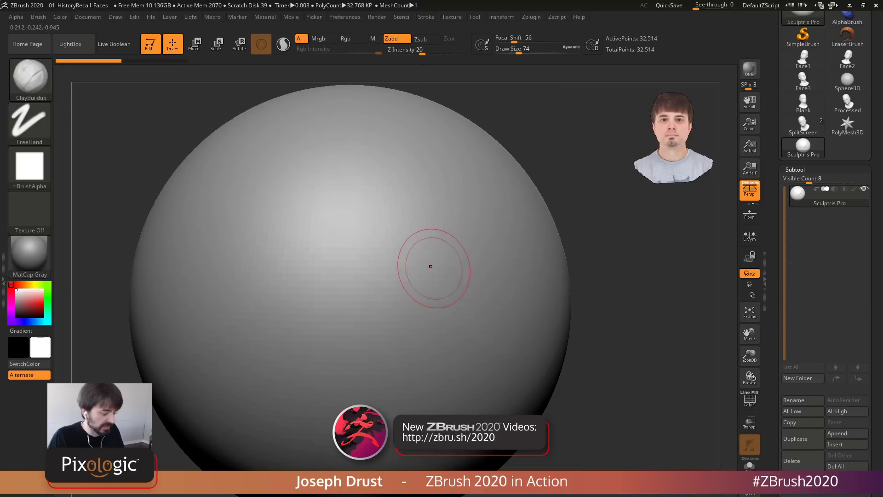
Subdivide the sphere once, try a diagonal ClayBuildup stroke on it, and undo both the stroke and the subdivision
key(ctrl+d)
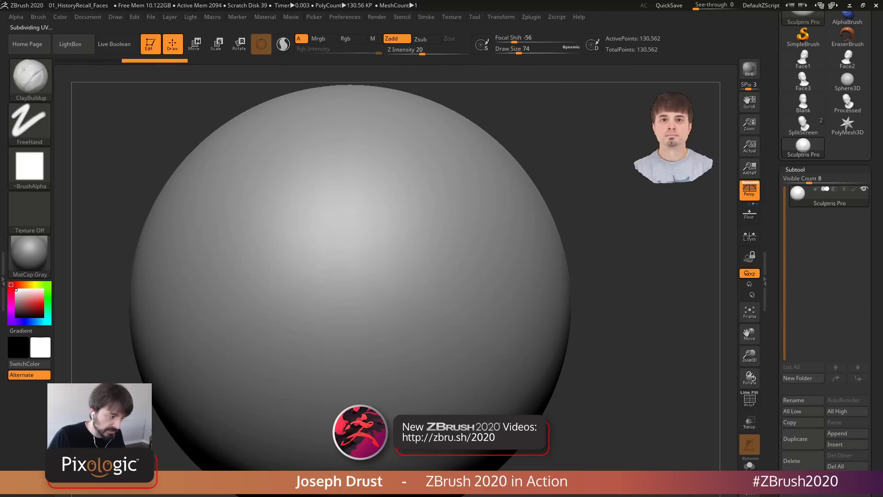
mouse_move(324, 371)
mouse_down()
mouse_move(414, 266)
mouse_move(442, 208)
mouse_up()
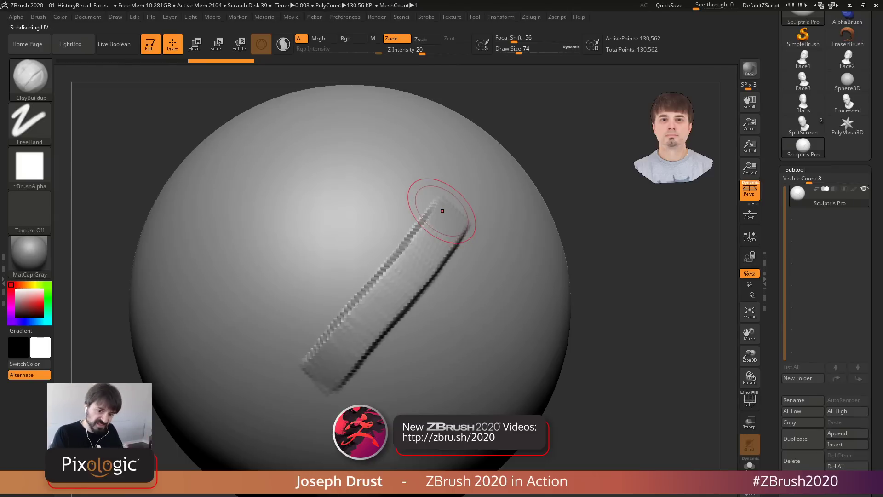
key(ctrl+z)
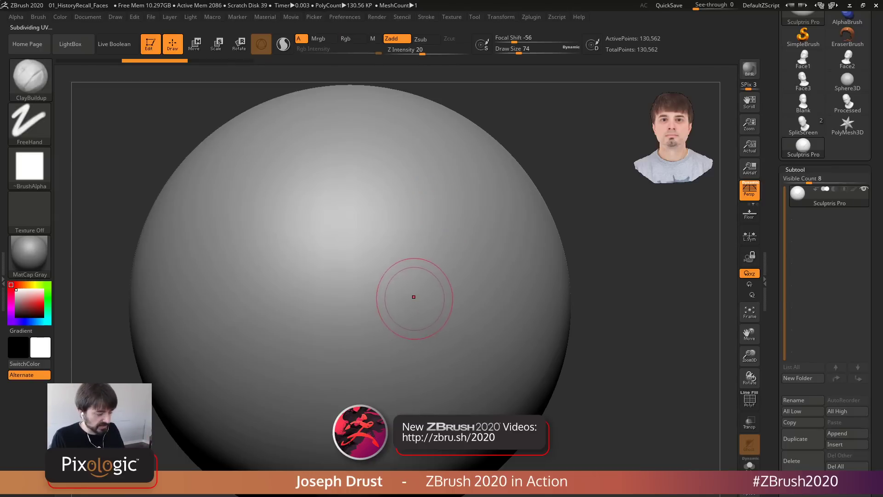
key(ctrl+z)
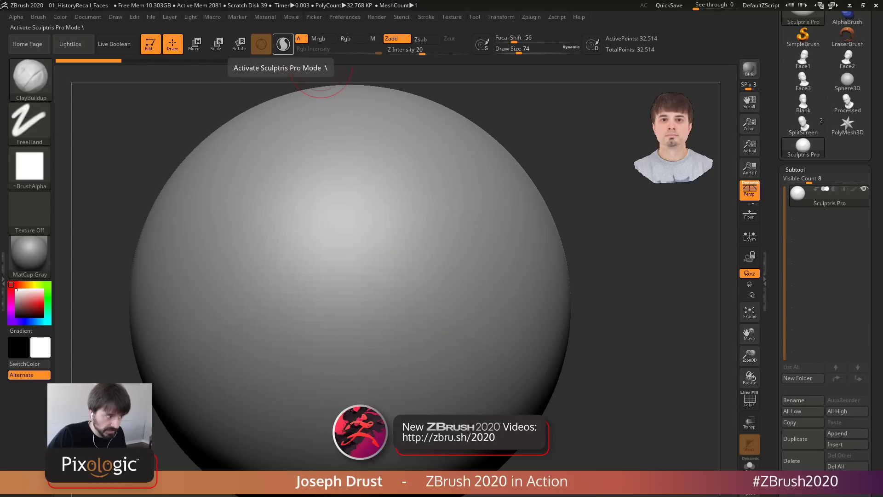
Activate Sculptris Pro mode and sculpt a diagonal ClayBuildup stroke across the sphere with the wireframe shown
click(283, 44)
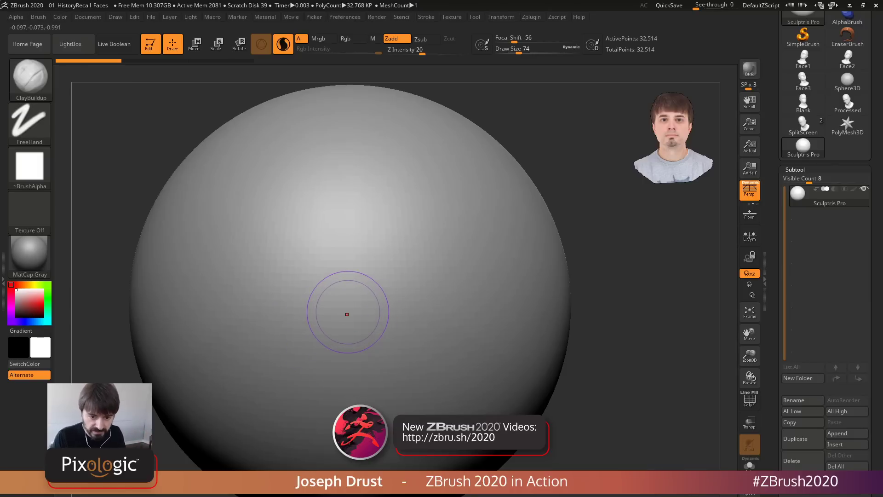
key(shift+f)
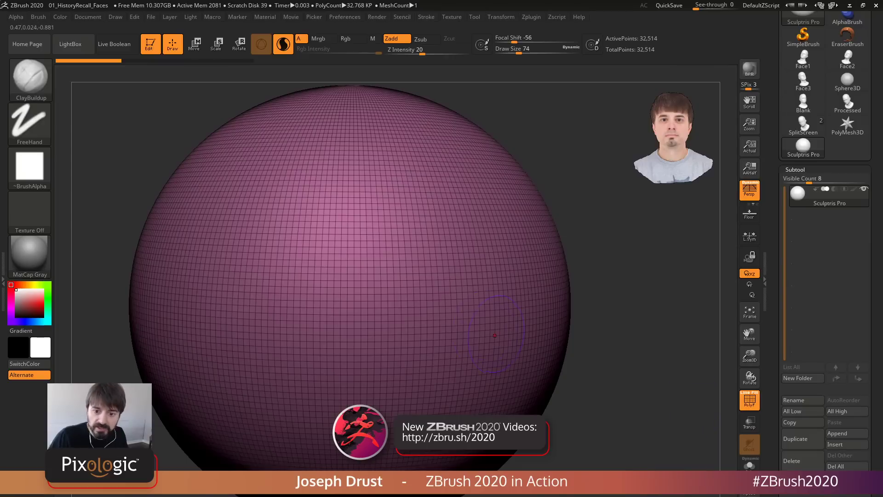
mouse_move(355, 340)
mouse_down()
mouse_move(322, 387)
mouse_move(444, 223)
mouse_up()
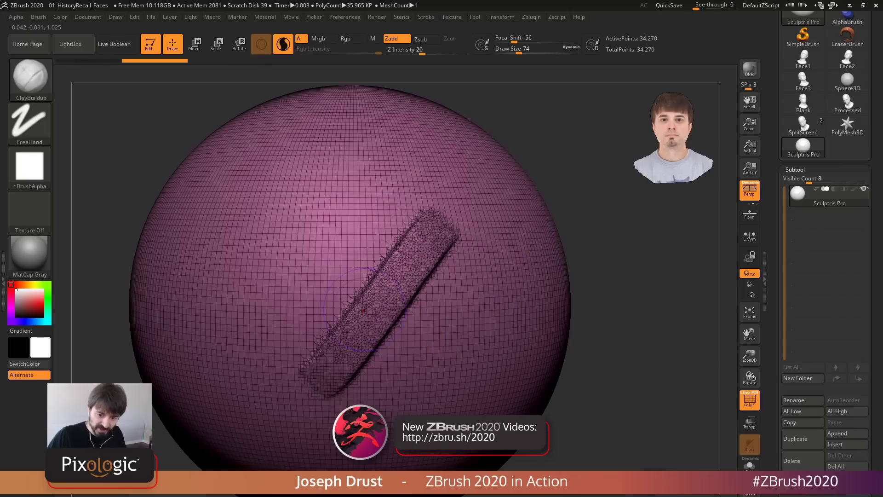
Turn off Sculptris Pro mode and sculpt a parallel ClayBuildup stroke beside the first, comparing both with and without the wireframe
click(283, 43)
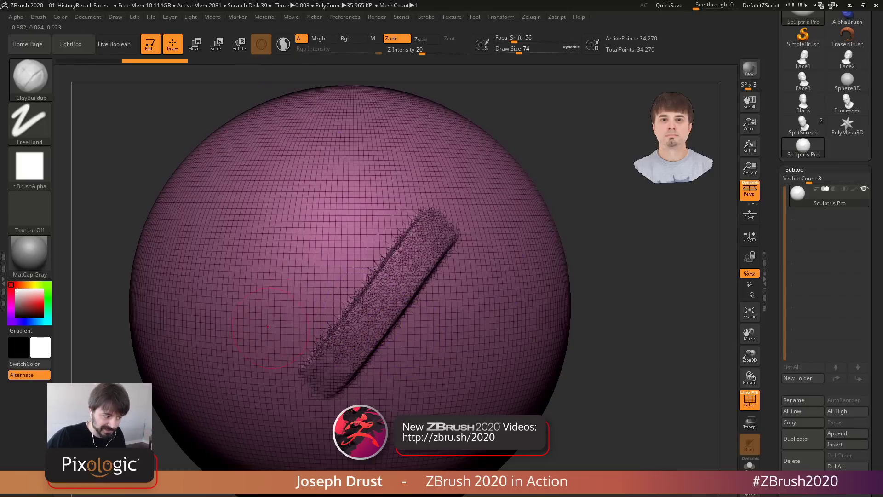
mouse_move(255, 329)
mouse_down()
mouse_move(355, 237)
mouse_move(422, 198)
mouse_up()
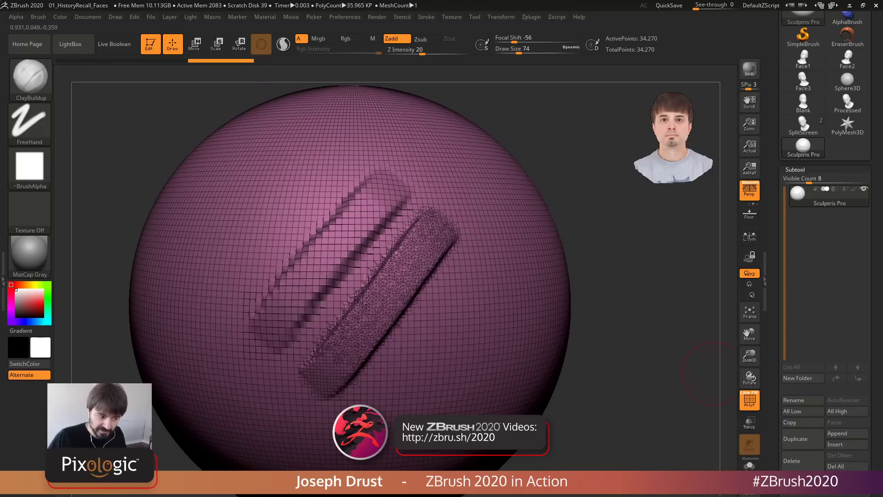
click(750, 400)
click(750, 399)
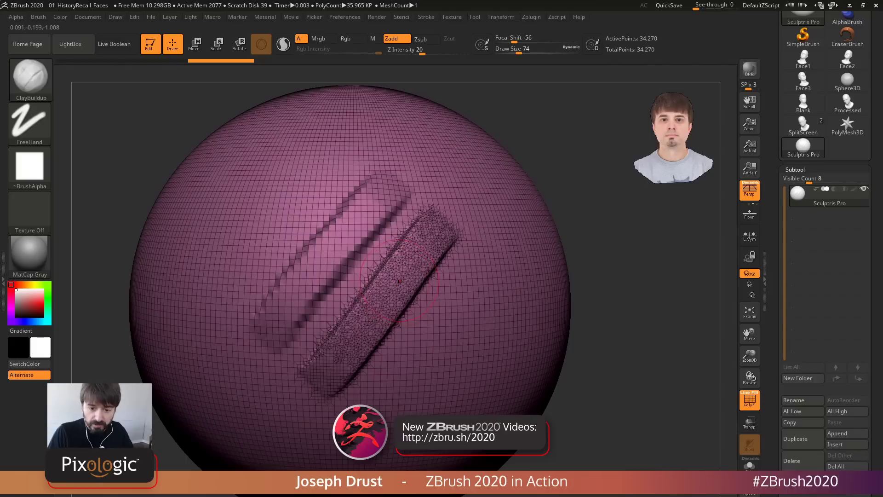
Reactivate Sculptris Pro mode, try smoothing the strokes at Draw Sizes 74 and 130, and undo the smoothing
click(284, 44)
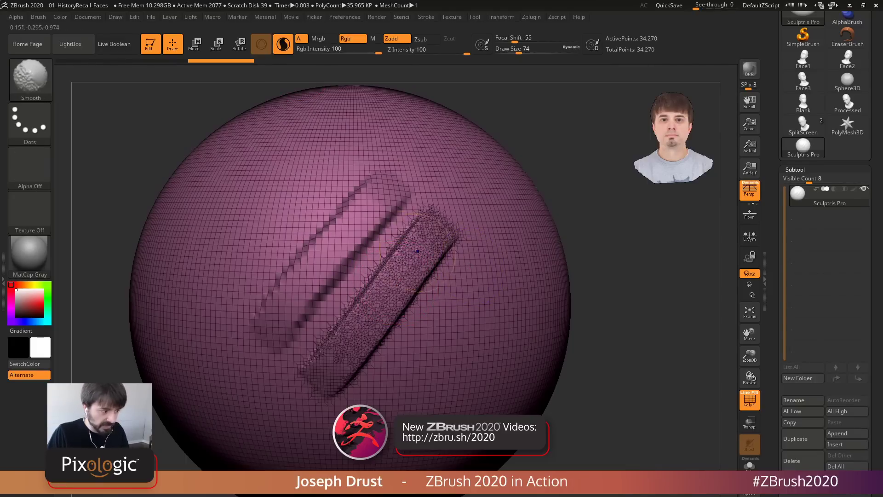
mouse_move(368, 219)
shift+mouse_down()
mouse_move(387, 203)
mouse_move(308, 272)
mouse_move(267, 318)
mouse_move(258, 345)
mouse_move(414, 157)
mouse_move(341, 193)
mouse_move(271, 257)
mouse_move(306, 316)
shift+mouse_up()
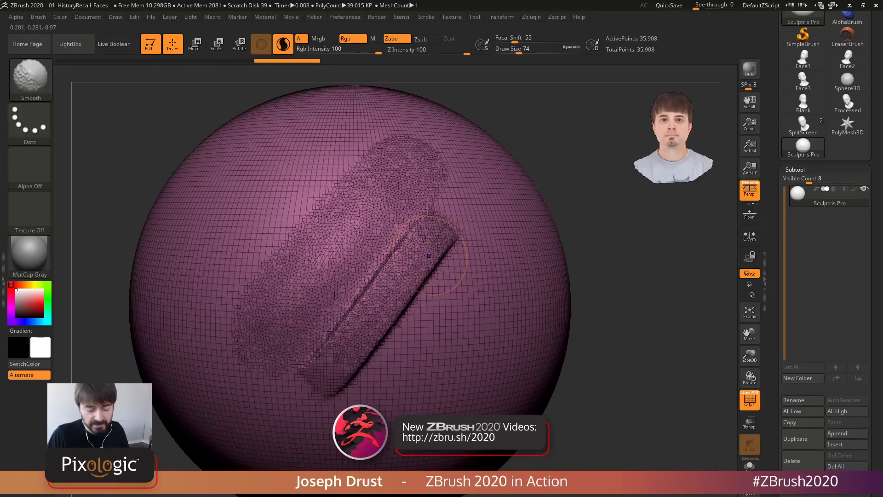
key(shift)
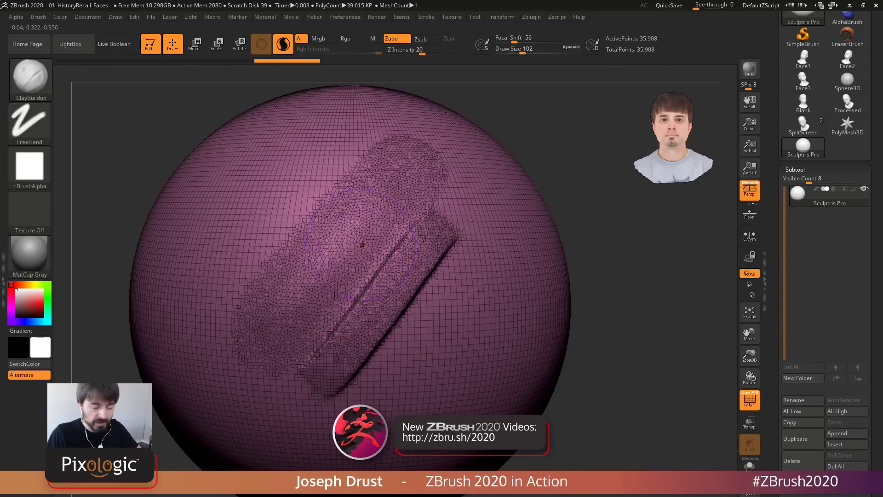
key(shift)
mouse_move(315, 289)
shift+mouse_down()
mouse_move(362, 246)
mouse_move(372, 205)
shift+mouse_up()
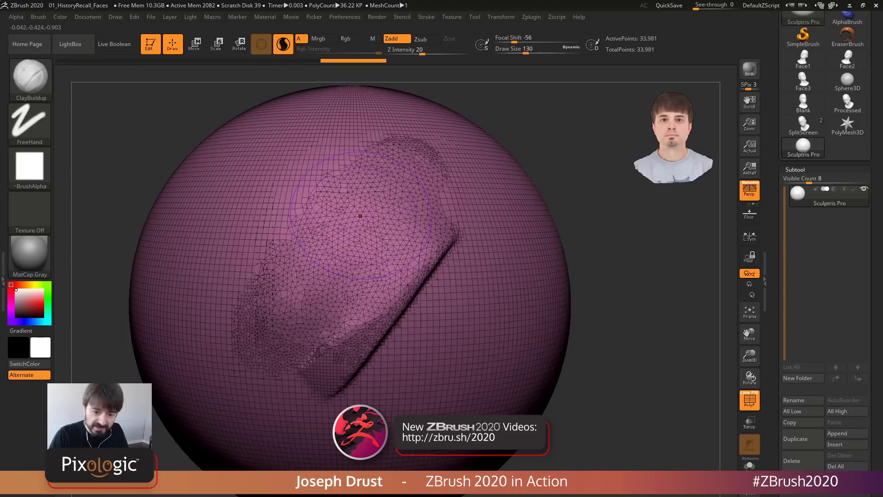
key(ctrl+z)
key(ctrl+z)
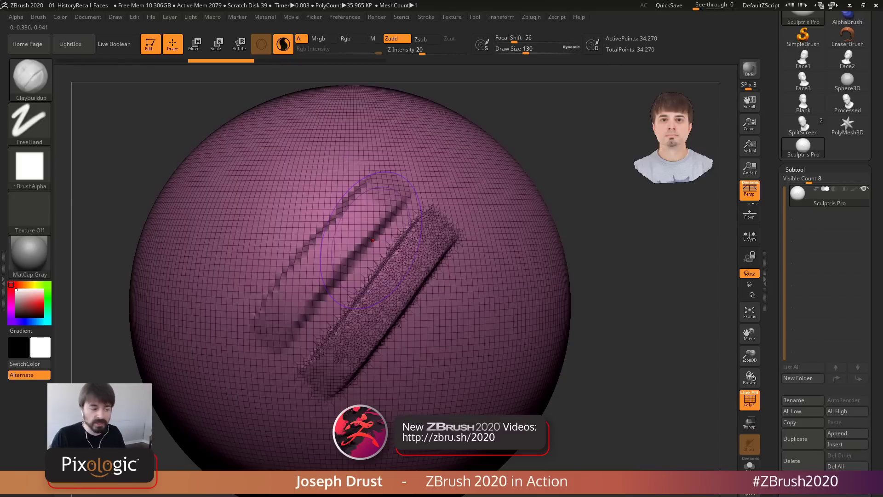
Try smoothing the low-resolution clay stroke at Draw Size 130 in Sculptris Pro mode, and undo it
key(shift)
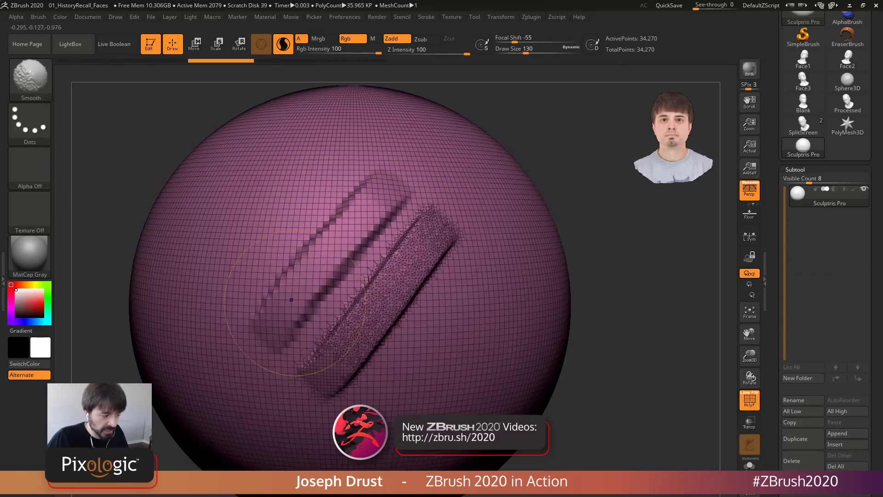
shift+drag(291, 299, 359, 230)
key(ctrl+z)
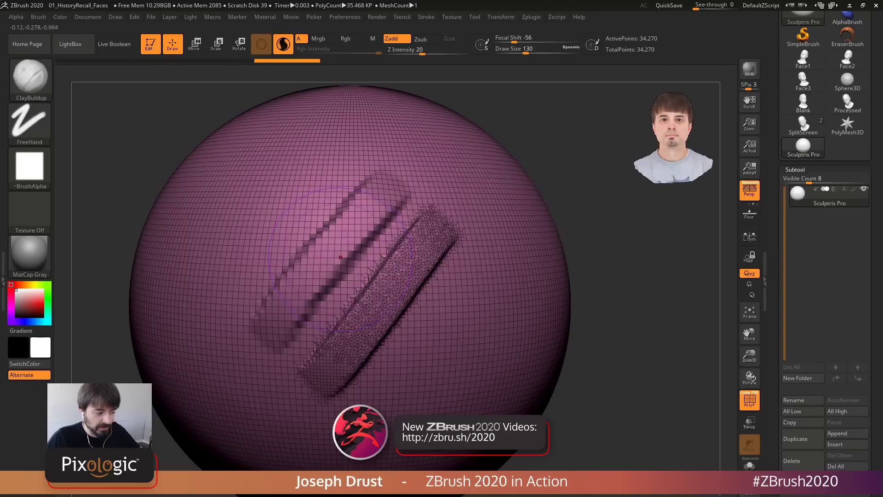
key(ctrl+z)
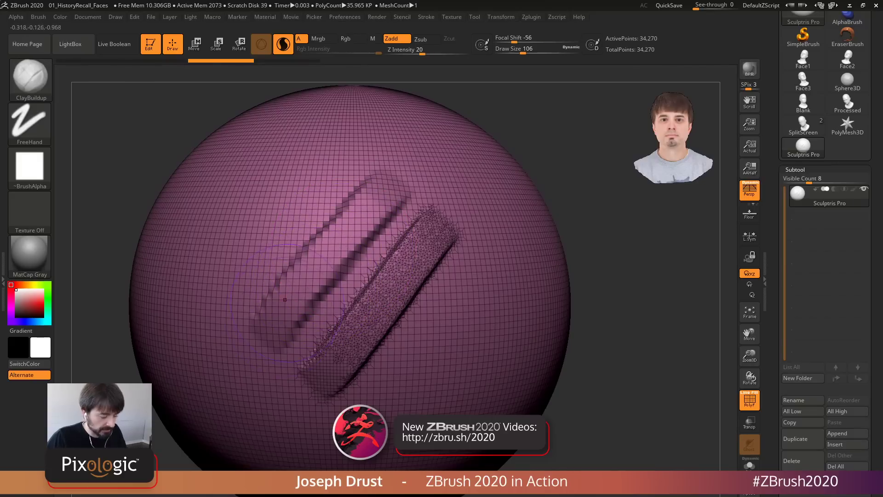
Try smoothing the low-resolution clay stroke with the Draw Size reduced to 78, and undo the smoothing
key(bracketleft)
key(bracketleft)
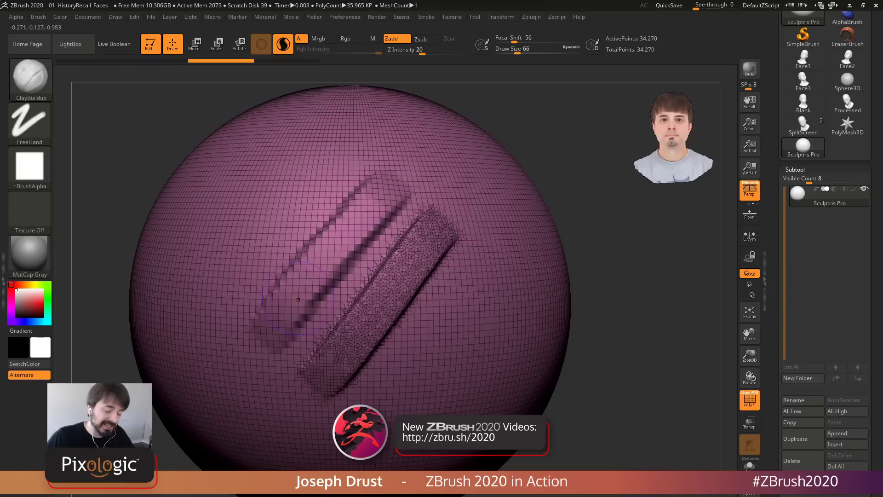
key(bracketright)
key(shift)
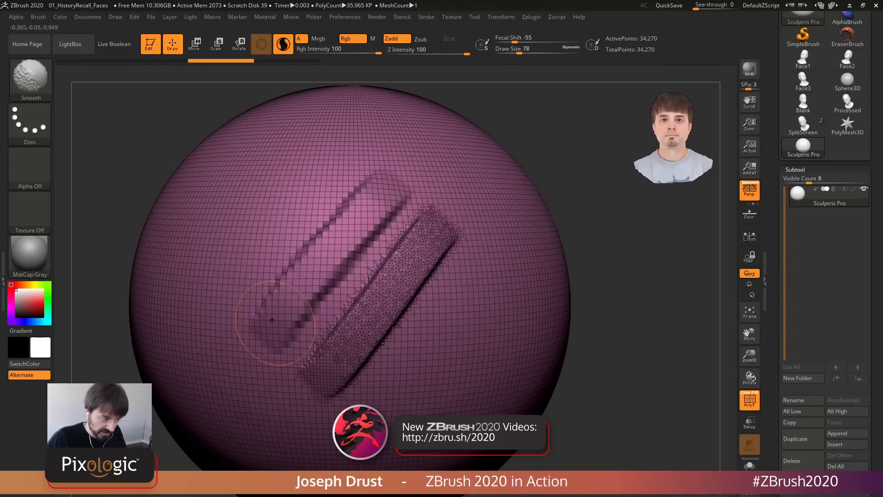
shift+drag(272, 327, 391, 157)
shift+drag(272, 325, 324, 258)
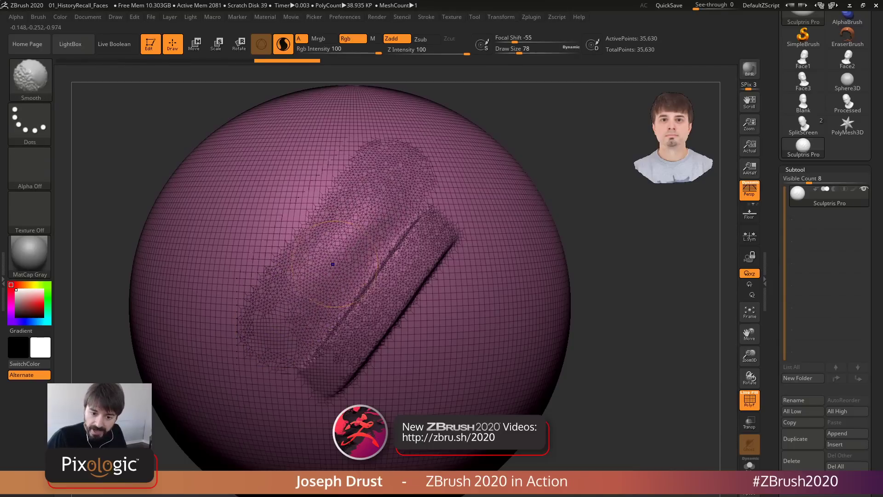
key(ctrl+z)
key(ctrl+z)
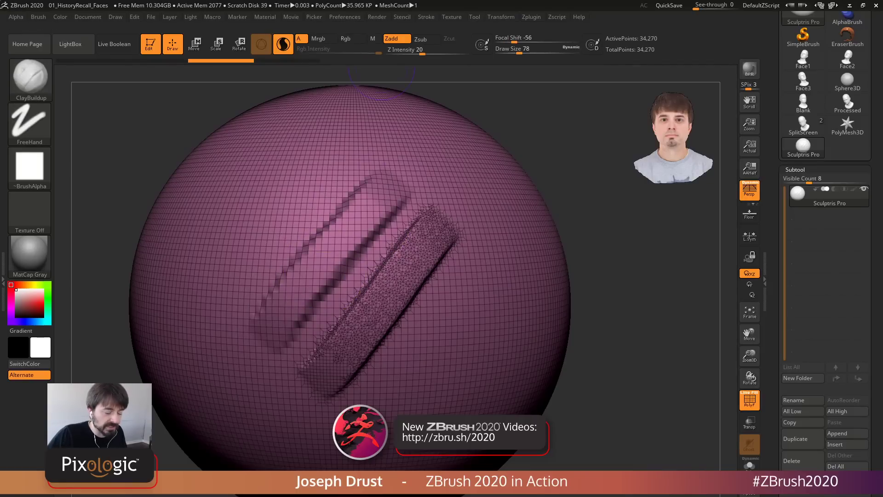
Turn off Combined mode in the Sculptris Pro stroke settings and set the UnDivide Ratio to 1.5
click(426, 17)
click(451, 156)
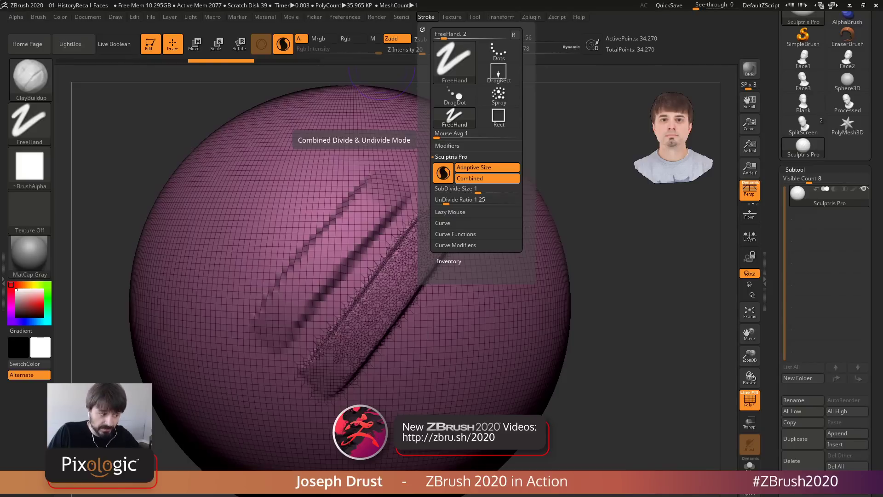
click(488, 178)
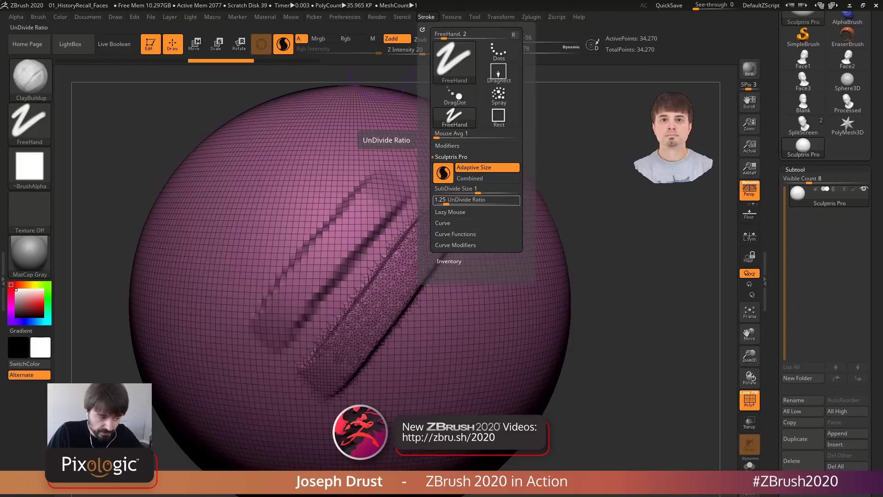
click(453, 200)
text(1.5)
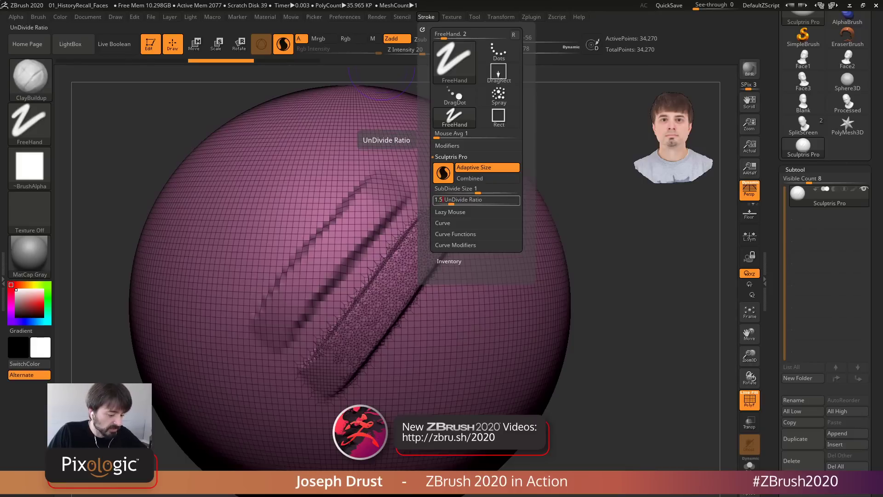
key(Return)
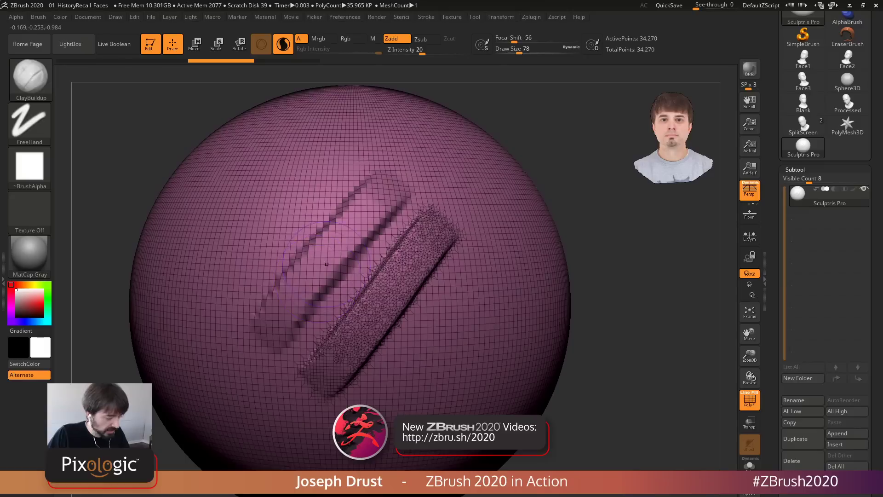
Smooth the low-resolution clay stroke and the dense stroke beside it on the sphere at Draw Size 78
key(shift)
mouse_move(292, 300)
shift+mouse_down()
mouse_move(396, 193)
mouse_move(350, 230)
shift+mouse_up()
shift+drag(281, 317, 294, 291)
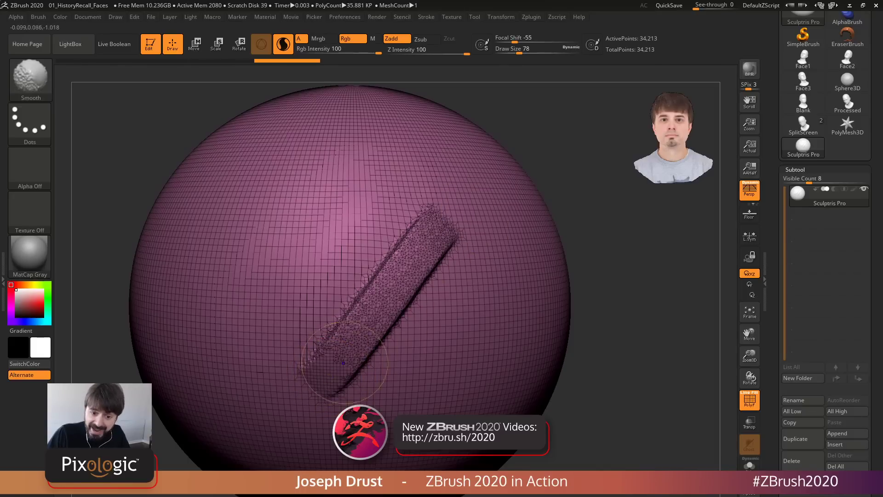
shift+drag(342, 357, 451, 216)
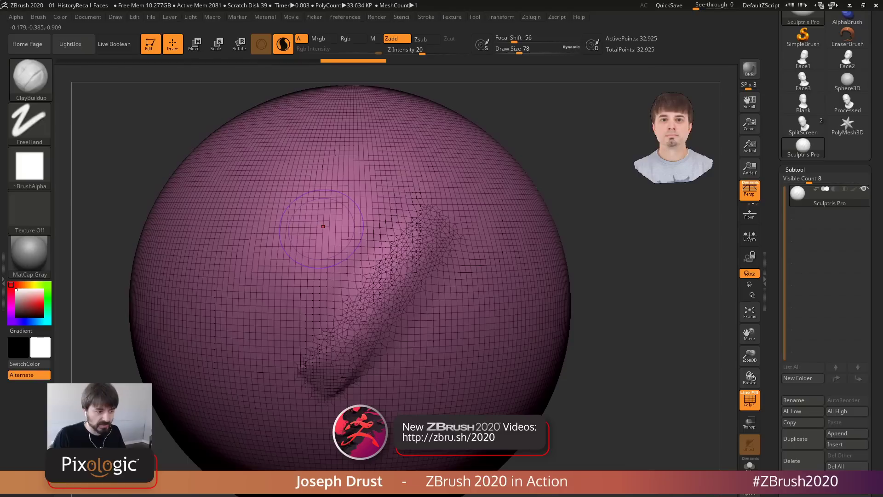
Hide the polygon wireframe and switch to the Processed head, viewing its face from a slight angle
click(426, 16)
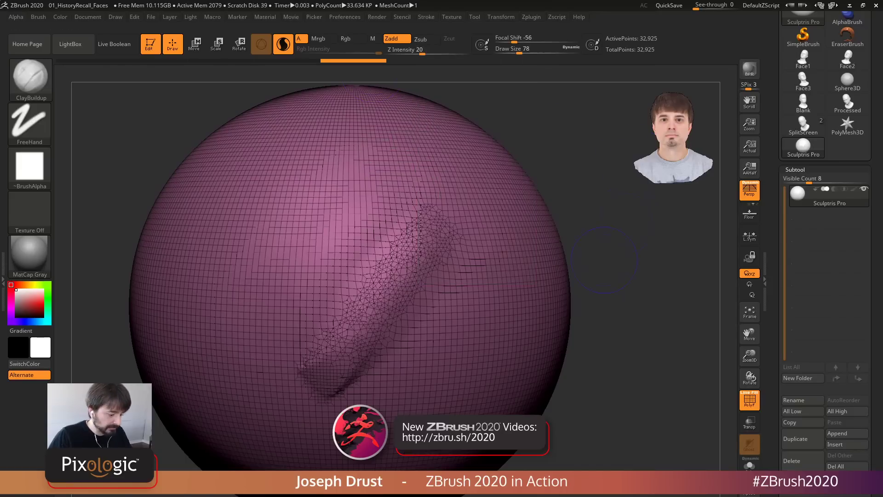
key(comma)
key(comma)
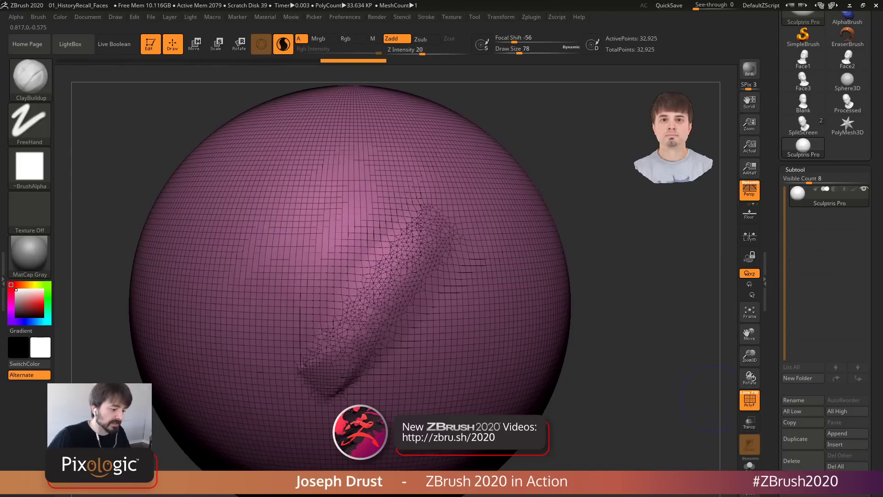
click(749, 399)
click(847, 103)
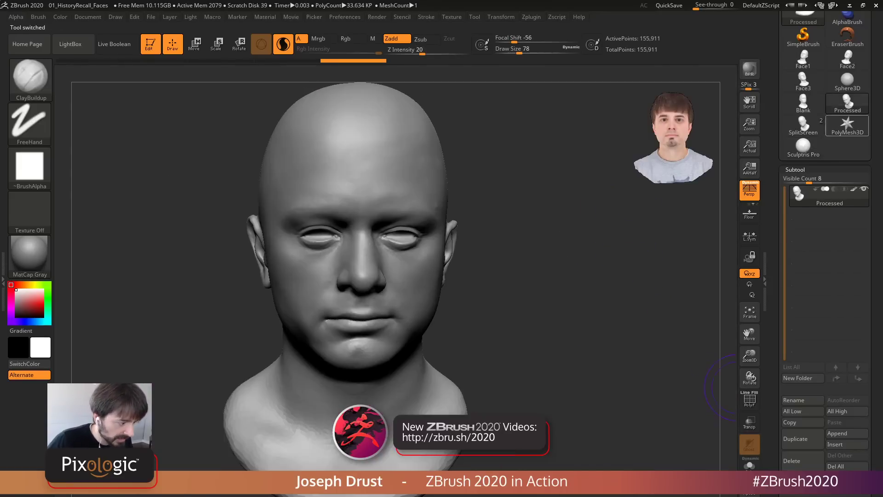
mouse_move(631, 216)
alt+mouse_down()
mouse_move(631, 312)
mouse_move(631, 305)
mouse_move(575, 305)
mouse_move(619, 295)
alt+mouse_up()
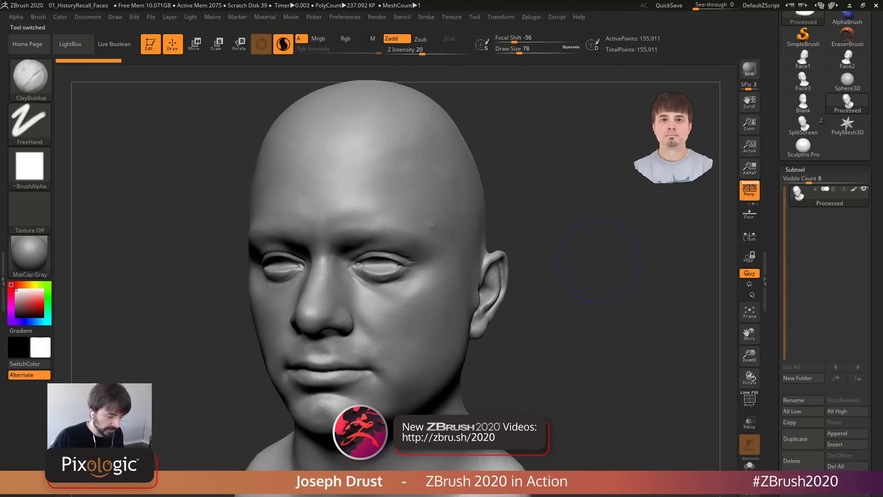
drag(598, 261, 621, 271)
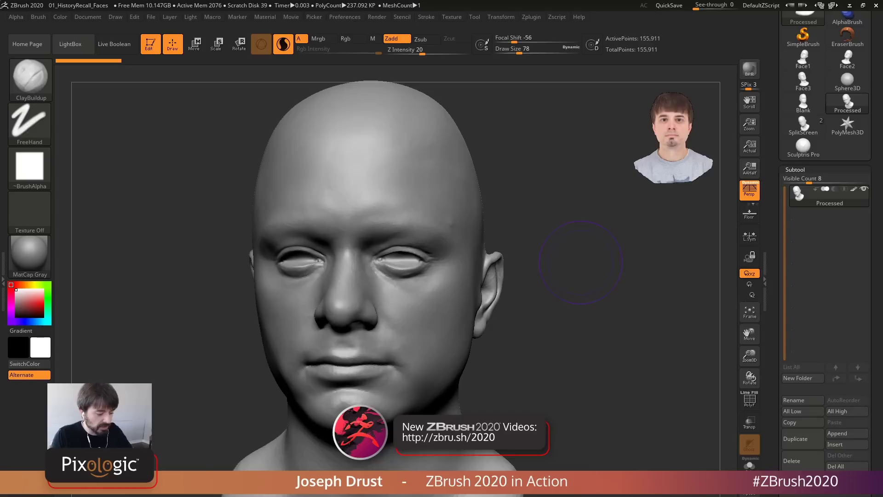
Select the HistoryRecall brush for sculpting on the Processed head
key(b)
key(h)
click(760, 369)
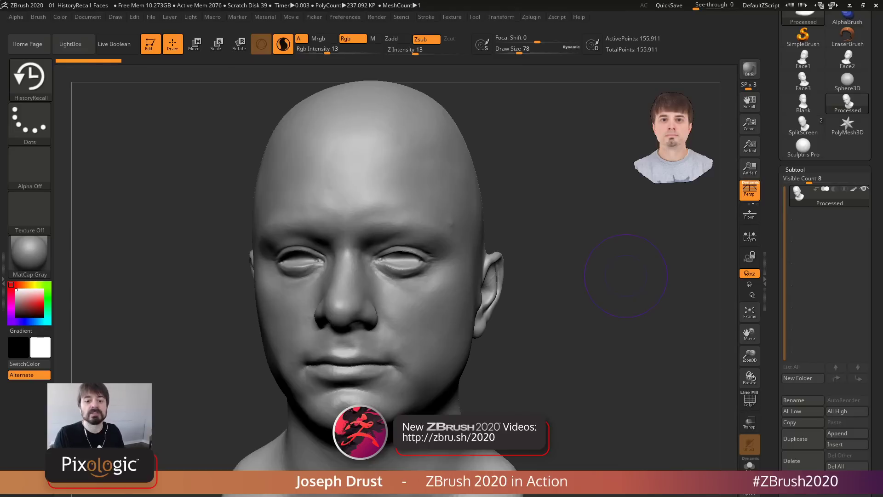
View the Face2 head to compare its wrinkled features, and return to the Processed head
drag(814, 170, 814, 262)
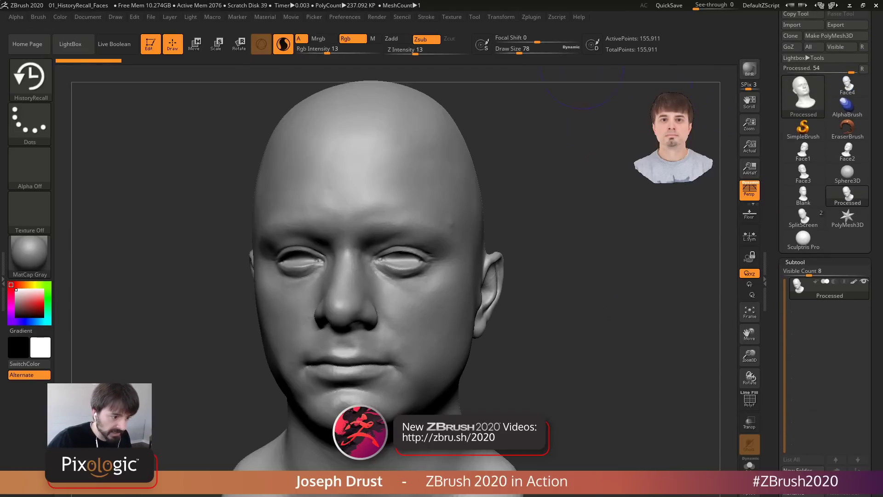
drag(628, 290, 649, 272)
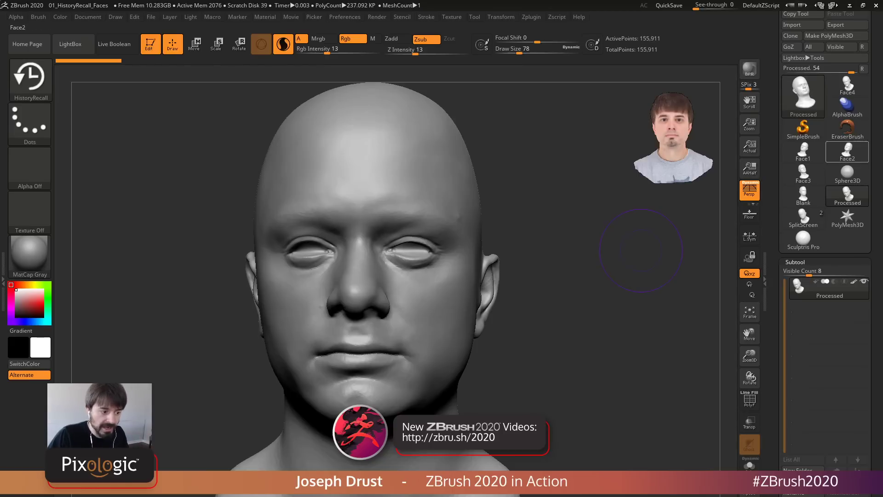
click(847, 152)
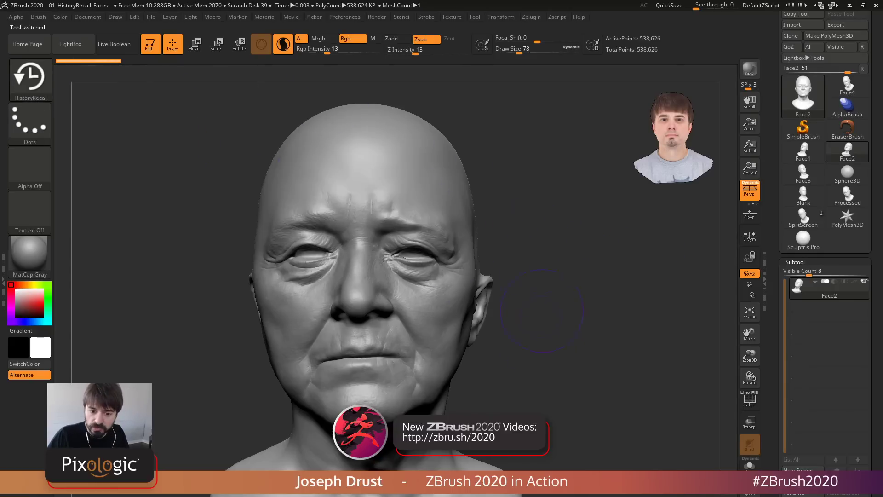
click(848, 195)
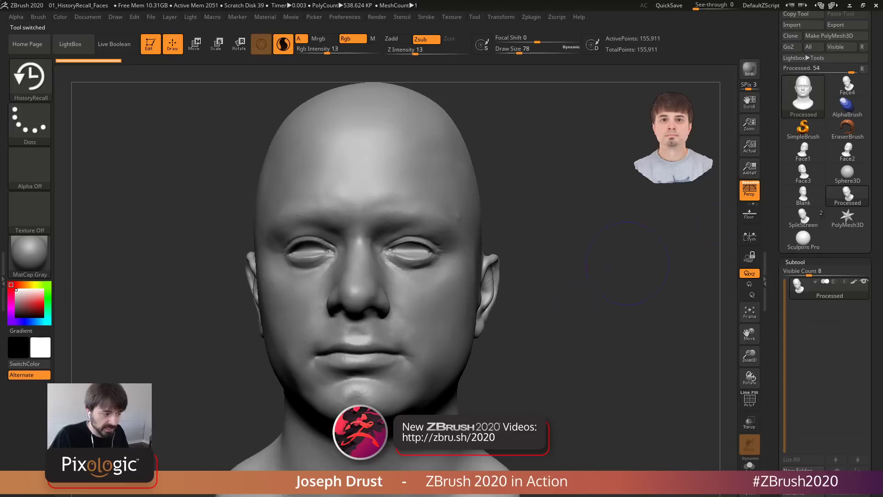
mouse_move(628, 300)
mouse_down()
mouse_move(616, 302)
mouse_move(617, 317)
mouse_move(617, 308)
mouse_up()
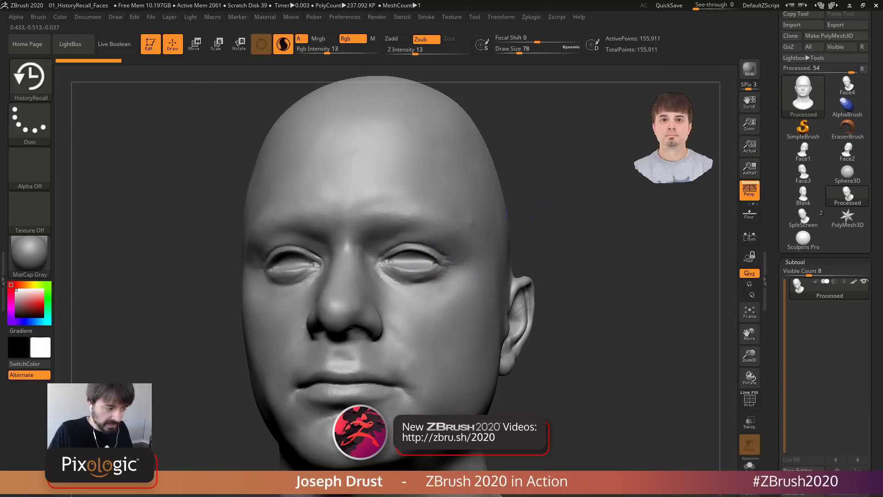
Recall Face2's features over the Processed head's left eye, brow and cheek at Draw Size 78, and smooth over the area
right_drag(435, 258, 369, 248)
mouse_move(368, 247)
mouse_down()
mouse_move(374, 288)
mouse_move(396, 245)
mouse_move(345, 209)
mouse_move(421, 308)
mouse_move(375, 308)
mouse_move(412, 305)
mouse_move(382, 216)
mouse_move(337, 208)
mouse_move(315, 214)
mouse_move(352, 213)
mouse_up()
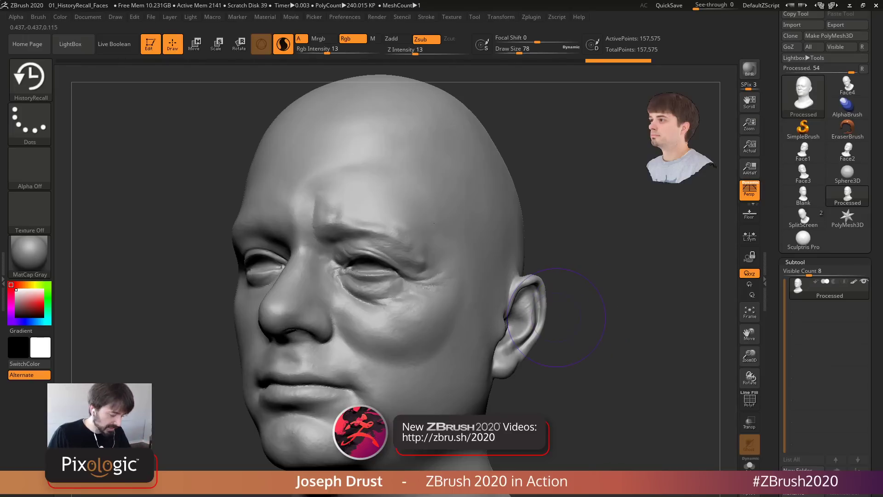
mouse_move(413, 292)
shift+mouse_down()
mouse_move(375, 300)
mouse_move(368, 241)
shift+mouse_up()
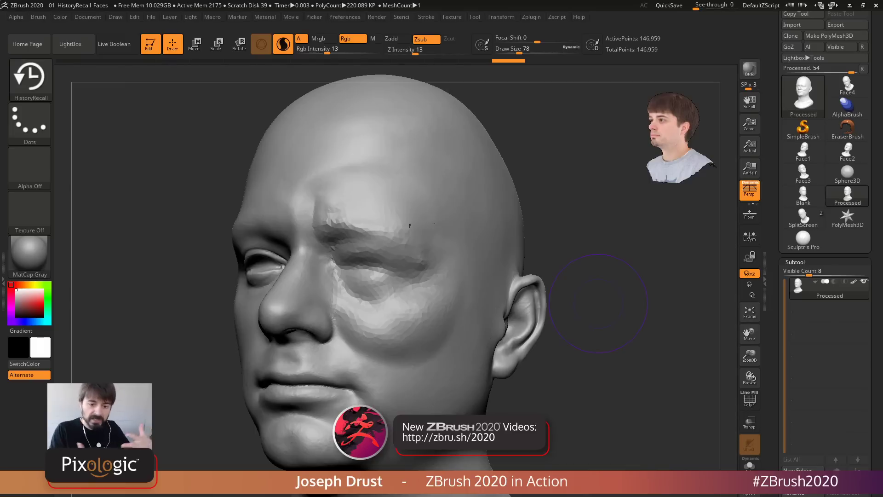
Reduce the Draw Size to 23 and recall the left eye's lids and under-eye folds, smoothing the upper lid between strokes
mouse_move(553, 175)
mouse_down()
mouse_move(598, 193)
mouse_move(589, 216)
mouse_up()
key(space)
drag(411, 257, 401, 256)
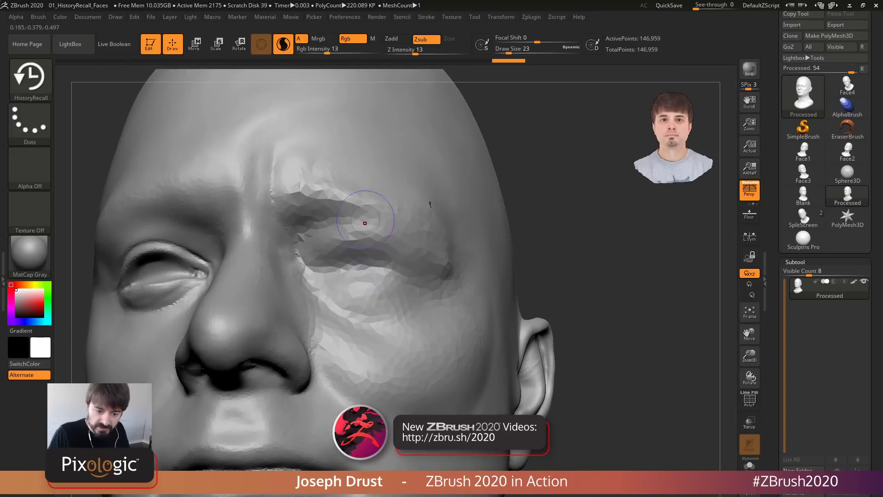
mouse_move(330, 266)
mouse_down()
mouse_move(330, 256)
mouse_move(375, 249)
mouse_move(421, 283)
mouse_up()
drag(318, 276, 420, 291)
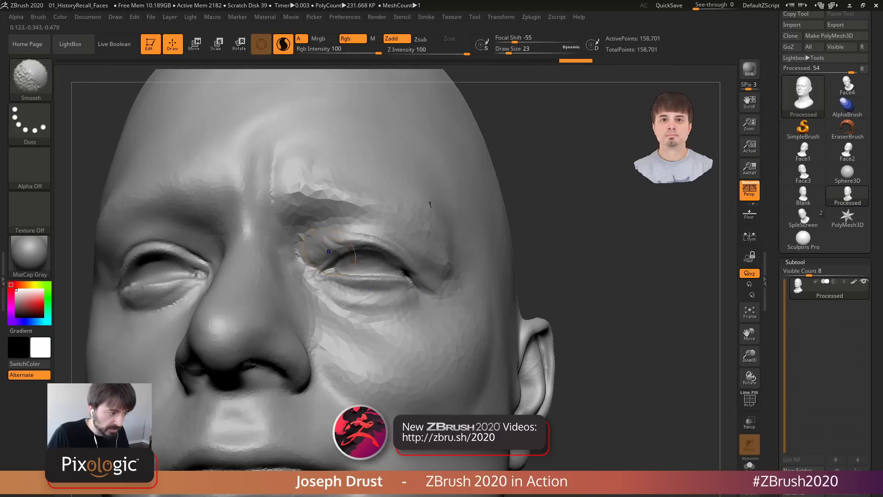
mouse_move(351, 249)
shift+mouse_down()
mouse_move(397, 245)
mouse_move(440, 287)
shift+mouse_up()
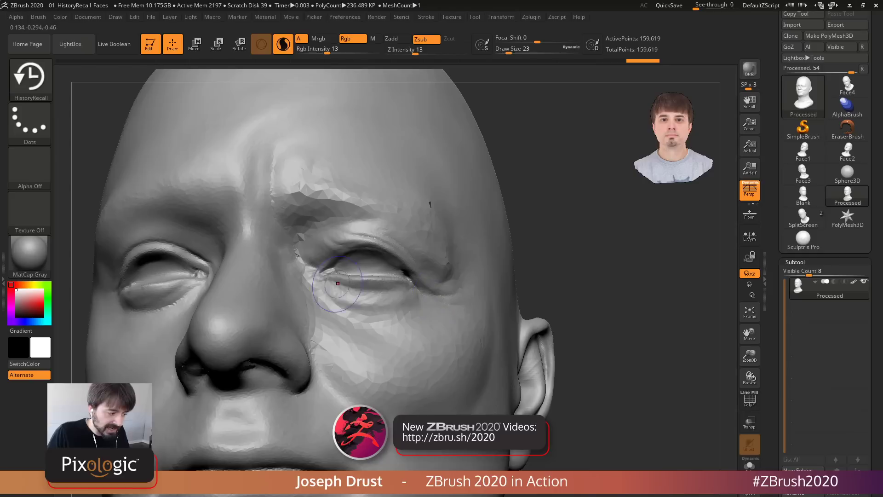
mouse_move(326, 281)
mouse_down()
mouse_move(370, 313)
mouse_move(405, 309)
mouse_move(383, 329)
mouse_move(409, 333)
mouse_up()
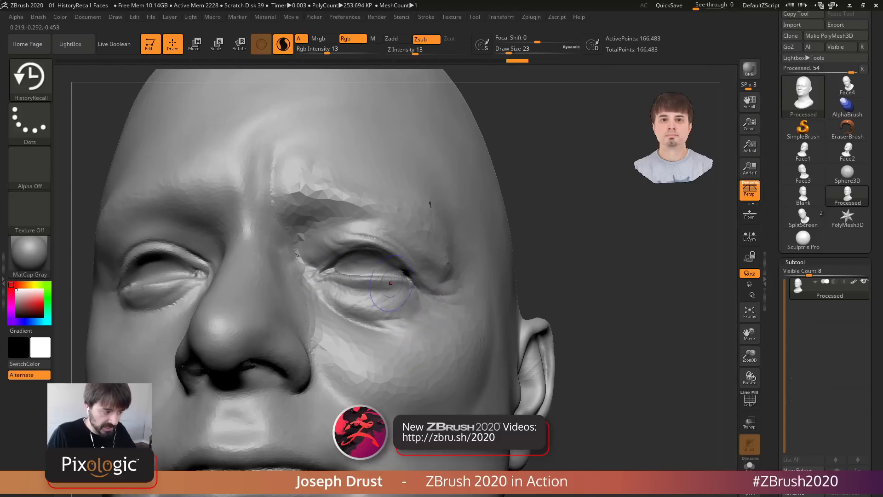
Increase the Draw Size to 47 and recall the left eyebrow's detail with the HistoryRecall brush
key(bracketright)
key(bracketright)
key(bracketright)
mouse_move(316, 190)
mouse_down()
mouse_move(375, 178)
mouse_move(394, 197)
mouse_up()
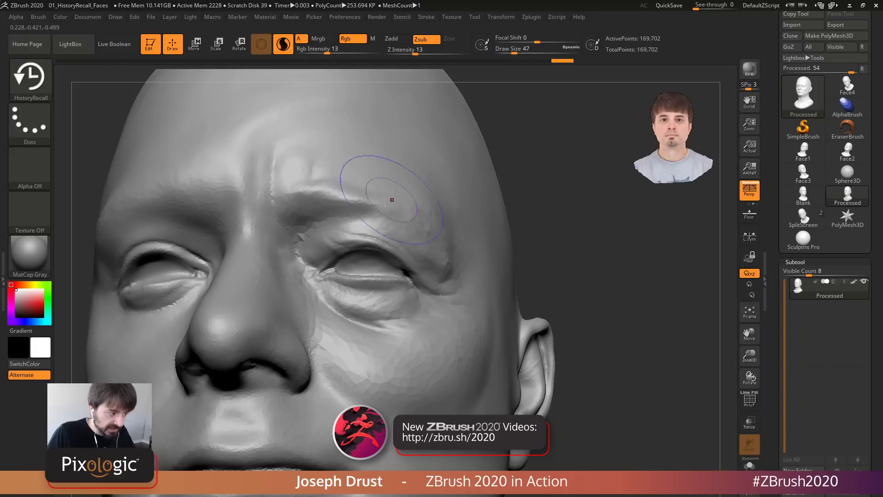
Recall wrinkle detail on the cheek, under-eye bag and outer corner of the head's left eye with HistoryRecall, reducing the draw size to 10
mouse_move(469, 330)
mouse_down()
mouse_move(405, 392)
mouse_move(343, 370)
mouse_move(326, 325)
mouse_move(346, 333)
mouse_up()
key(bracketleft)
key(bracketleft)
key(bracketleft)
key(bracketleft)
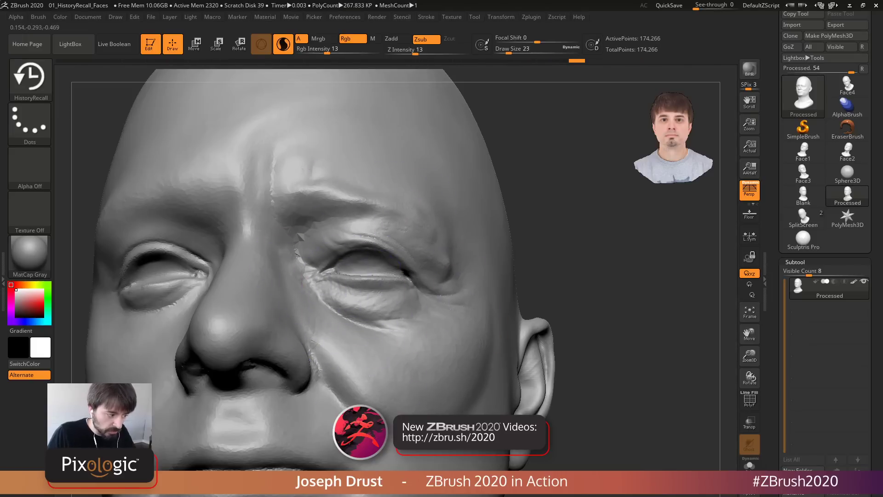
mouse_move(341, 280)
mouse_down()
mouse_move(330, 280)
mouse_move(407, 292)
mouse_move(382, 306)
mouse_move(338, 301)
mouse_move(405, 318)
mouse_up()
mouse_move(536, 256)
mouse_down()
mouse_move(406, 303)
mouse_move(426, 298)
mouse_up()
key(bracketright)
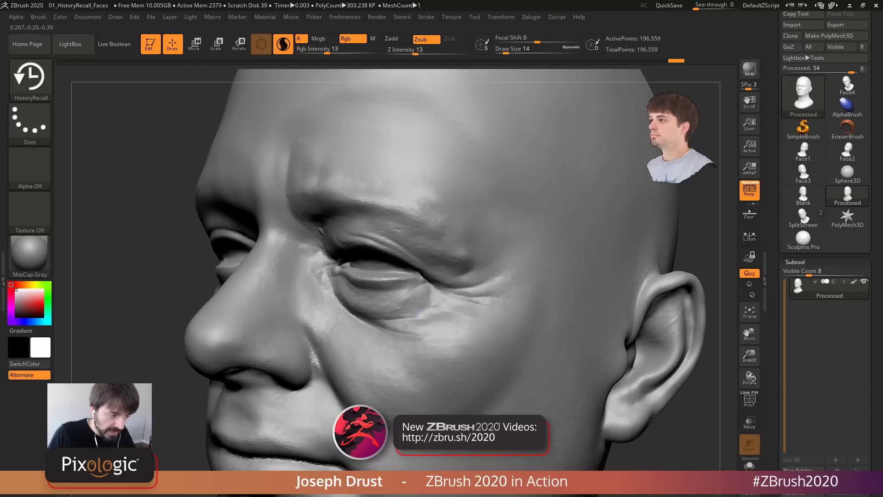
key(bracketleft)
drag(499, 304, 465, 290)
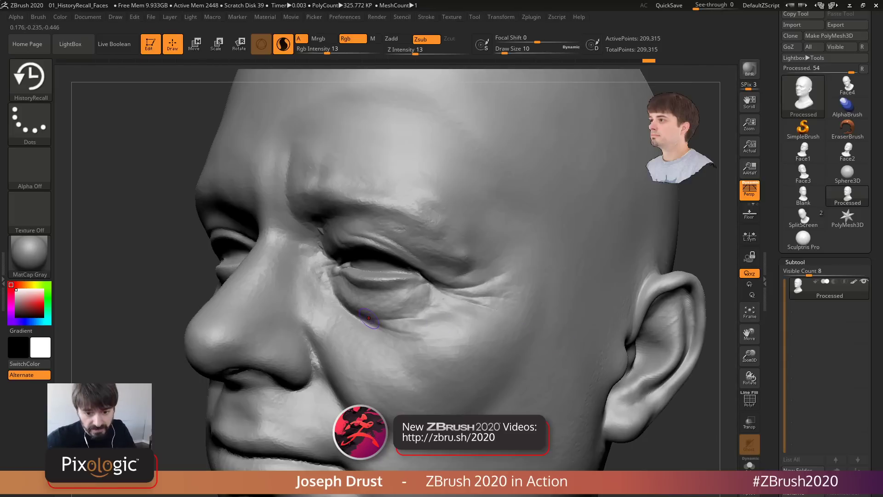
Recall fine folds on the left upper eyelid and inner eye corner with HistoryRecall at draw size 8
right_drag(230, 251, 255, 239)
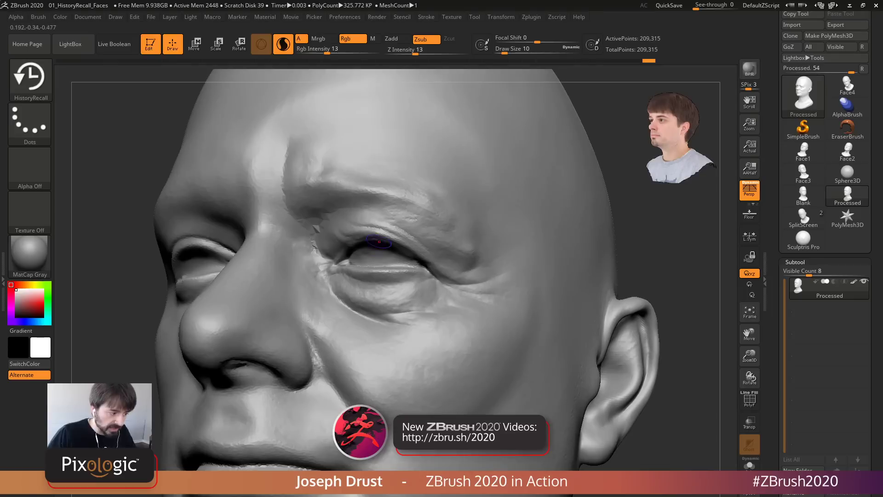
mouse_move(368, 226)
mouse_down()
mouse_move(353, 222)
mouse_move(384, 220)
mouse_move(424, 247)
mouse_move(399, 237)
mouse_up()
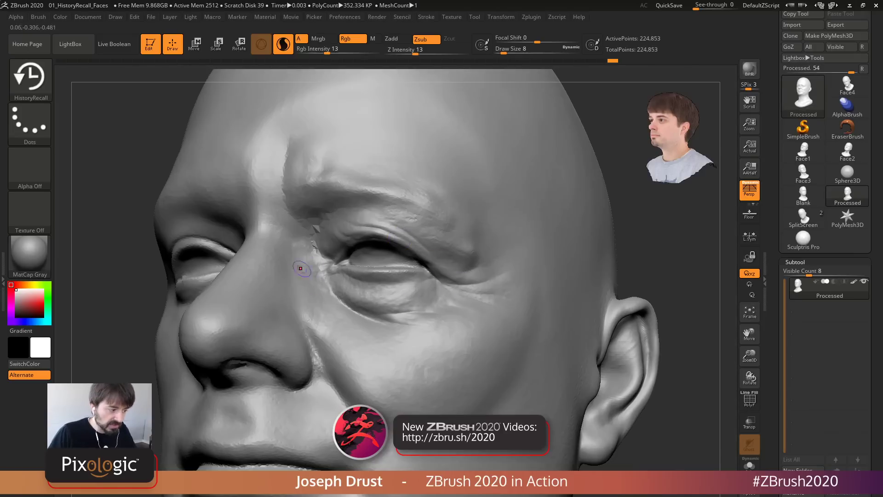
key([)
drag(345, 233, 421, 216)
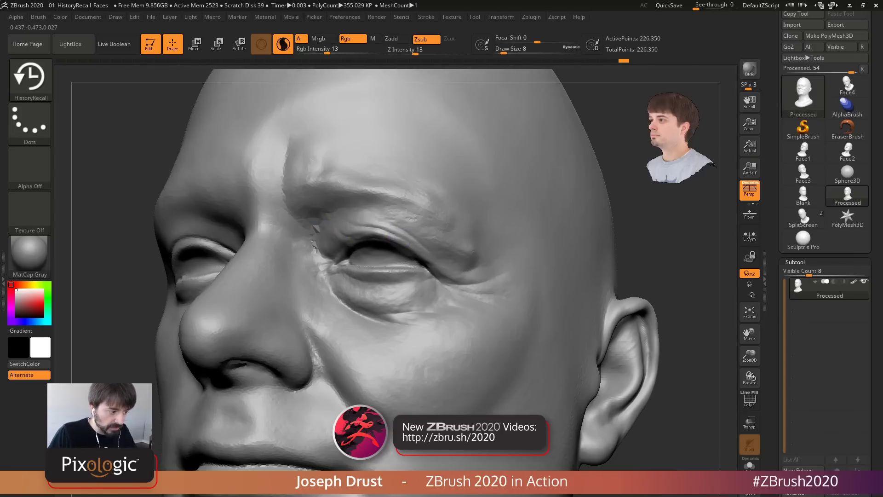
right_drag(422, 216, 347, 193)
mouse_move(334, 237)
mouse_down()
mouse_move(322, 268)
mouse_move(302, 251)
mouse_move(309, 230)
mouse_move(322, 265)
mouse_move(336, 271)
mouse_up()
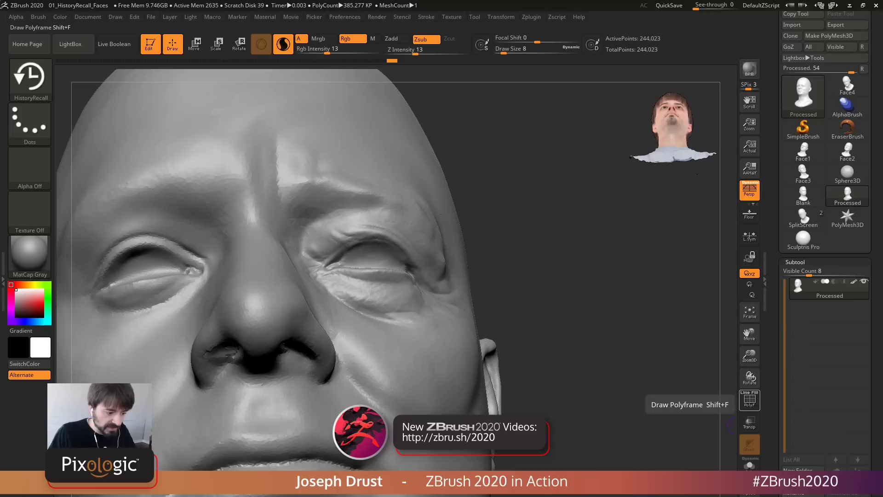
Show the polyframe without polygroup colours to examine the mesh density around the left eye, and hide it again
click(750, 399)
drag(657, 321, 585, 352)
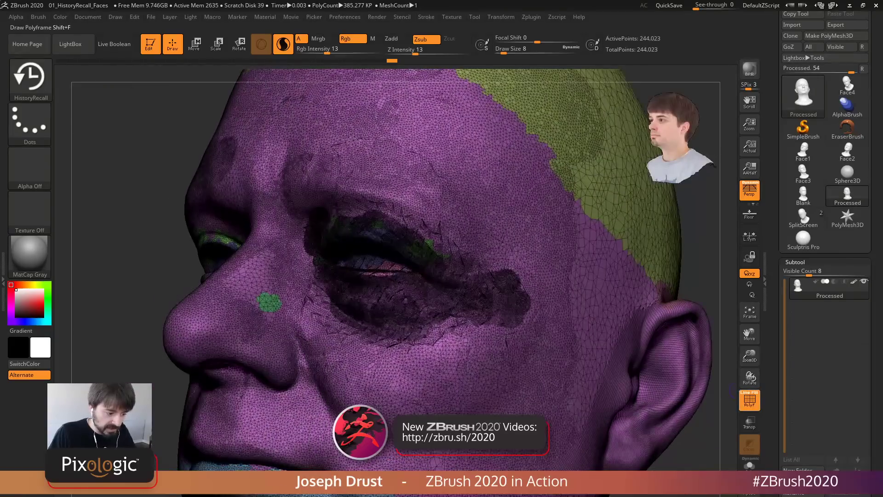
click(755, 393)
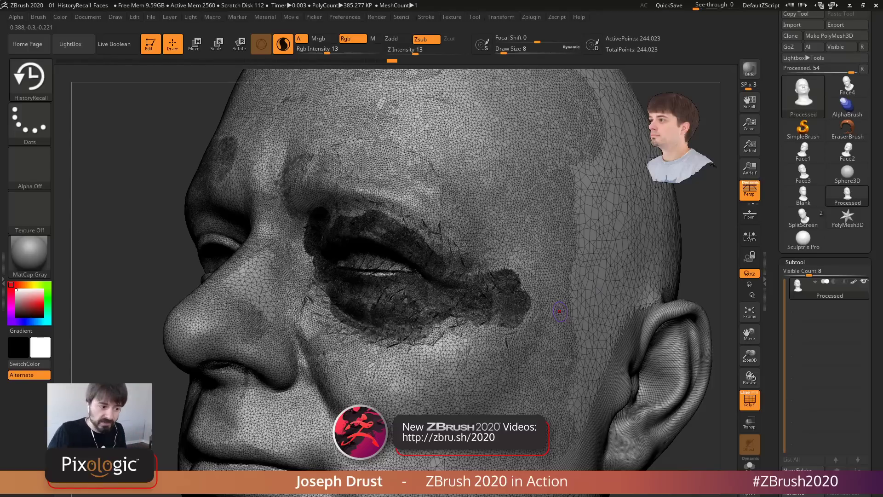
click(749, 400)
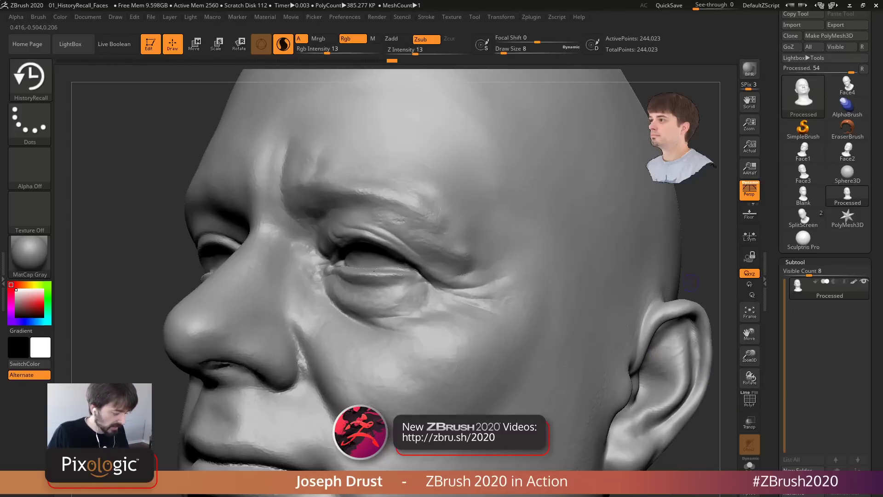
Increase the draw size to 54 and recall the aged detail around the head's right eye, eye bag and upper cheek
mouse_move(706, 272)
mouse_down()
mouse_move(703, 225)
mouse_move(705, 246)
mouse_move(723, 263)
mouse_move(729, 239)
mouse_move(559, 183)
mouse_up()
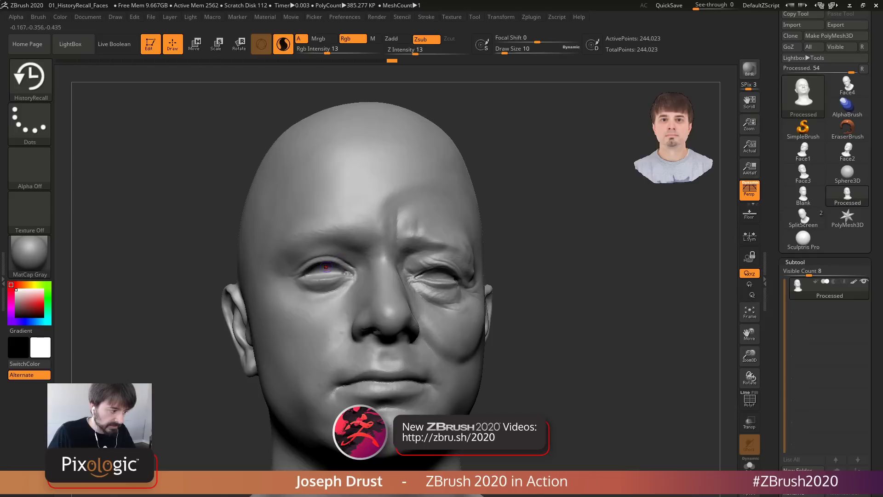
key(bracketright)
key(bracketright)
key(bracketright)
key(bracketright)
mouse_move(306, 280)
mouse_down()
mouse_move(345, 232)
mouse_move(314, 293)
mouse_move(324, 311)
mouse_move(307, 335)
mouse_move(292, 314)
mouse_move(306, 347)
mouse_move(301, 318)
mouse_move(295, 327)
mouse_move(324, 337)
mouse_up()
mouse_move(270, 291)
mouse_down()
mouse_move(284, 336)
mouse_move(294, 327)
mouse_up()
right_drag(295, 328, 388, 260)
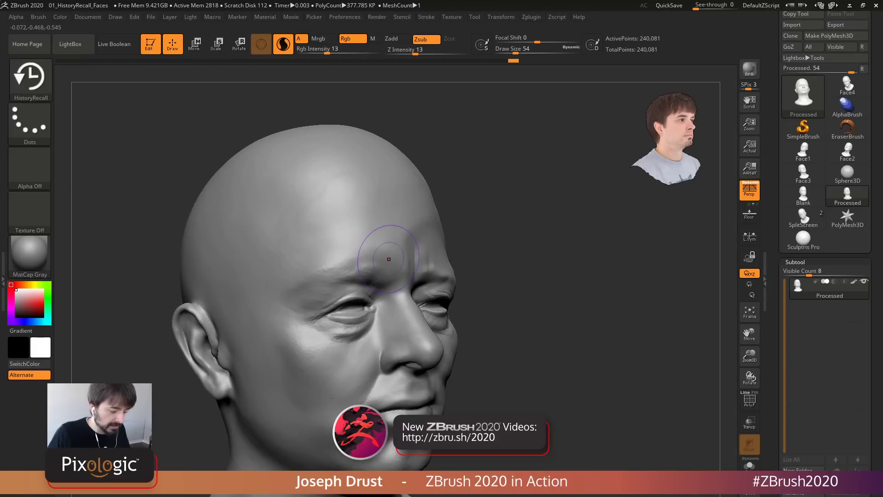
Set the draw size to 80 and recall the stored shape over the right temple, brow, cheek and forehead
key(space)
drag(389, 260, 393, 259)
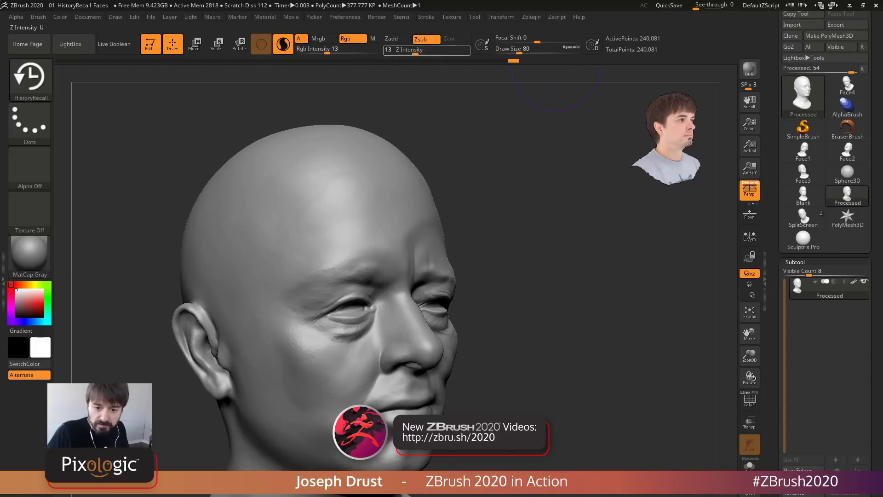
mouse_move(306, 289)
mouse_down()
mouse_move(359, 235)
mouse_move(345, 217)
mouse_move(373, 195)
mouse_up()
mouse_move(369, 235)
mouse_down()
mouse_move(363, 273)
mouse_move(329, 272)
mouse_move(282, 327)
mouse_move(286, 373)
mouse_move(340, 437)
mouse_move(302, 395)
mouse_up()
drag(575, 295, 479, 286)
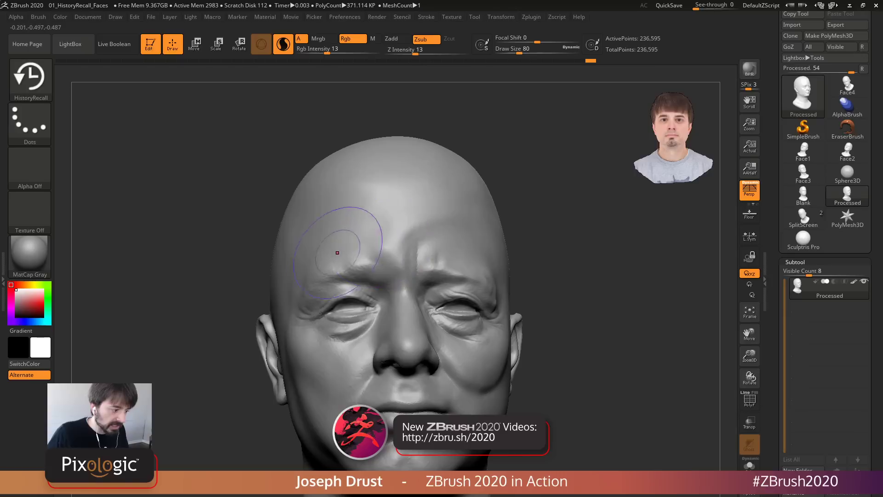
mouse_move(337, 253)
mouse_down()
mouse_move(430, 235)
mouse_move(389, 271)
mouse_move(437, 248)
mouse_up()
drag(575, 276, 493, 274)
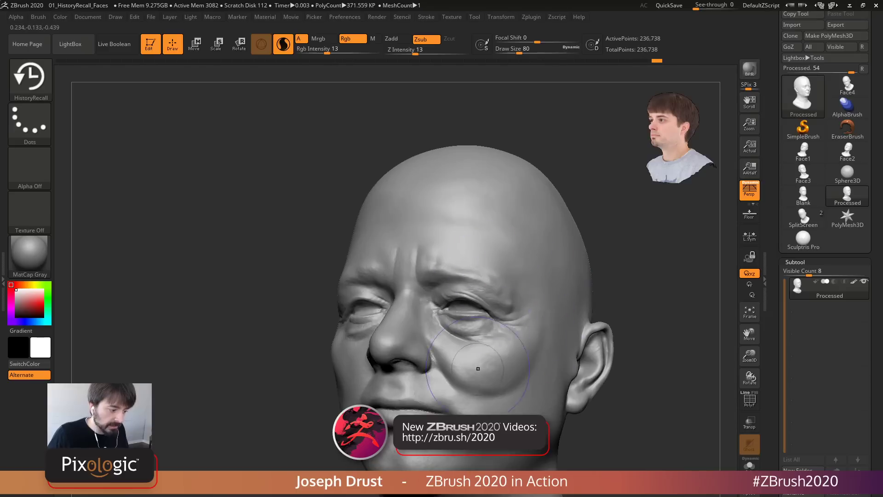
Recall the left cheek's stored shape with HistoryRecall and smooth the transition beside the mouth and along the jaw
mouse_move(478, 369)
mouse_down()
mouse_move(484, 391)
mouse_move(537, 353)
mouse_up()
key(shift)
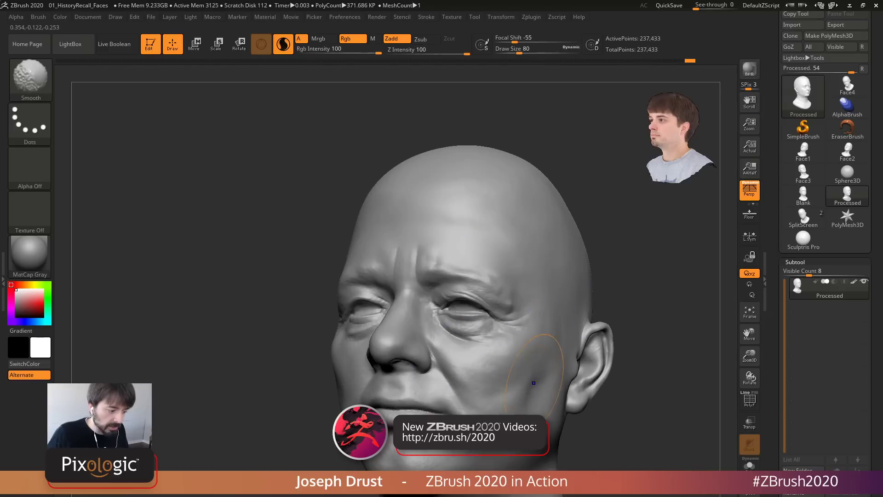
key(shift)
shift+drag(454, 386, 456, 405)
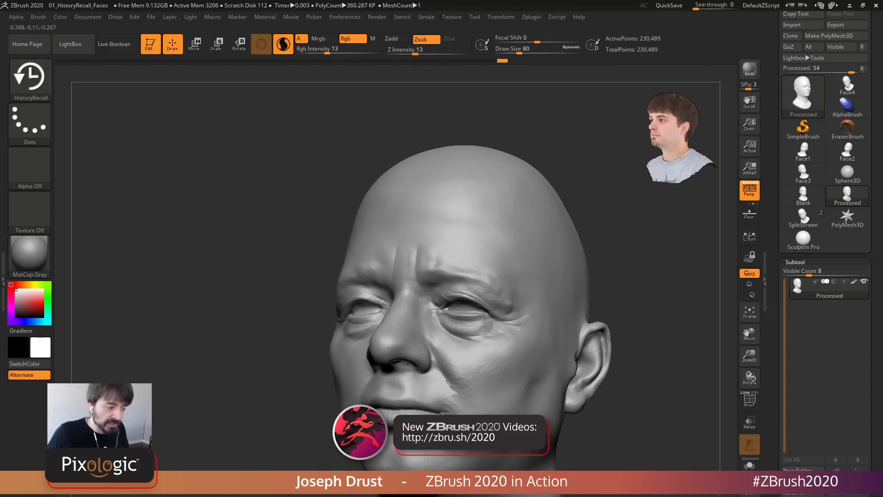
Reduce the draw size to 37 and recall the left nasolabial fold and the area beside the mouth corner
drag(593, 358, 651, 278)
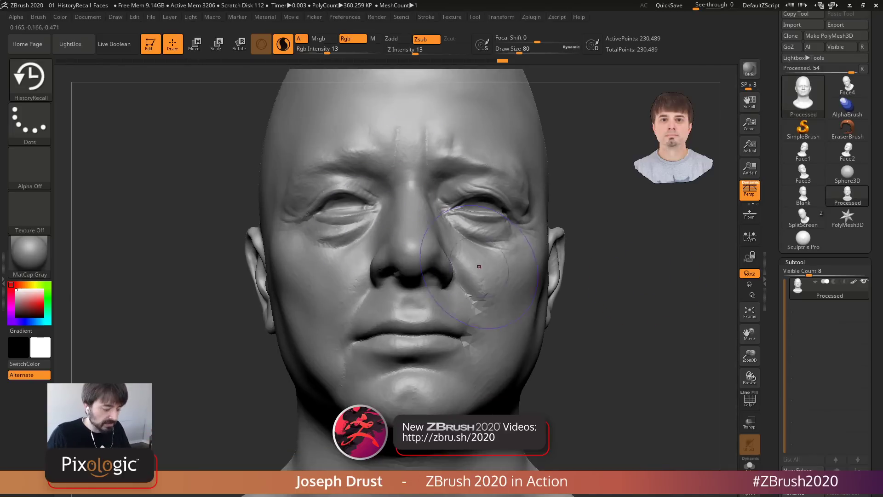
mouse_move(606, 310)
mouse_down()
mouse_move(645, 269)
mouse_move(642, 280)
mouse_up()
key(space)
mouse_move(663, 276)
mouse_down()
mouse_move(641, 276)
mouse_move(641, 254)
mouse_move(594, 251)
mouse_up()
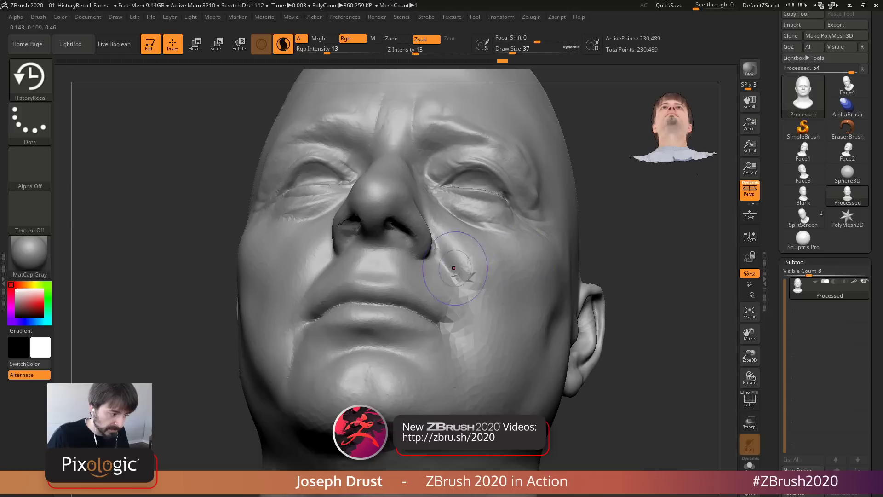
drag(455, 269, 470, 328)
mouse_move(482, 262)
mouse_down()
mouse_move(453, 262)
mouse_move(478, 349)
mouse_up()
Smooth the jagged mesh inside the right nostril at draw size 25
alt+drag(617, 248, 616, 332)
mouse_move(616, 331)
mouse_down()
mouse_move(639, 332)
mouse_move(670, 294)
mouse_up()
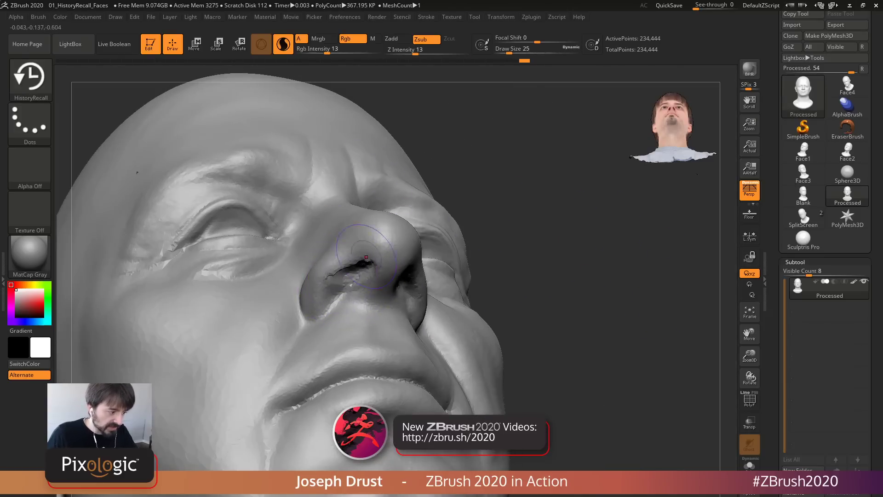
drag(478, 263, 498, 200)
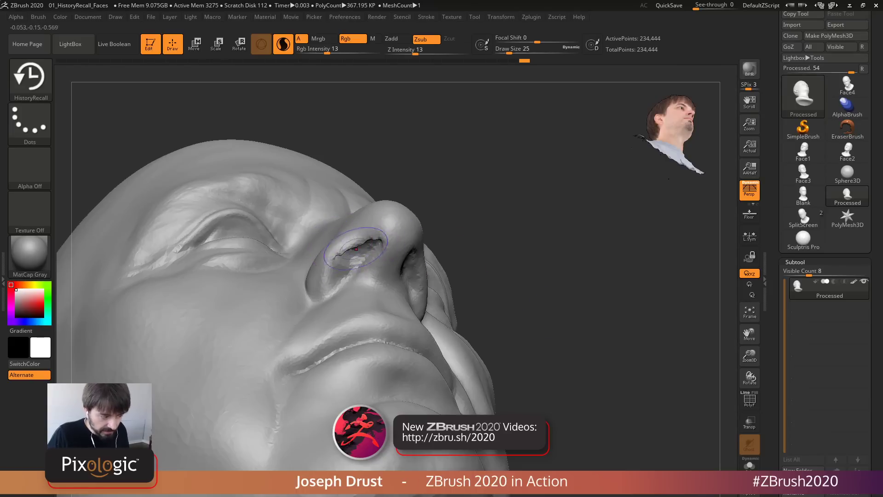
key(shift)
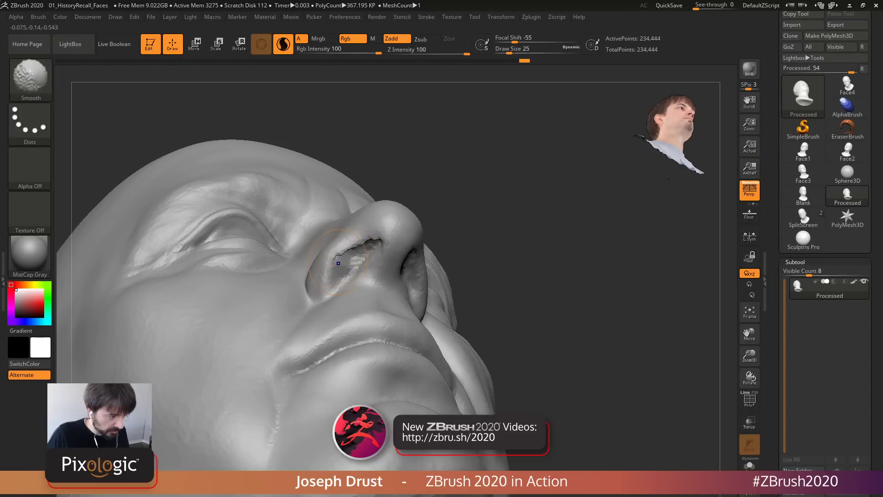
key(alt)
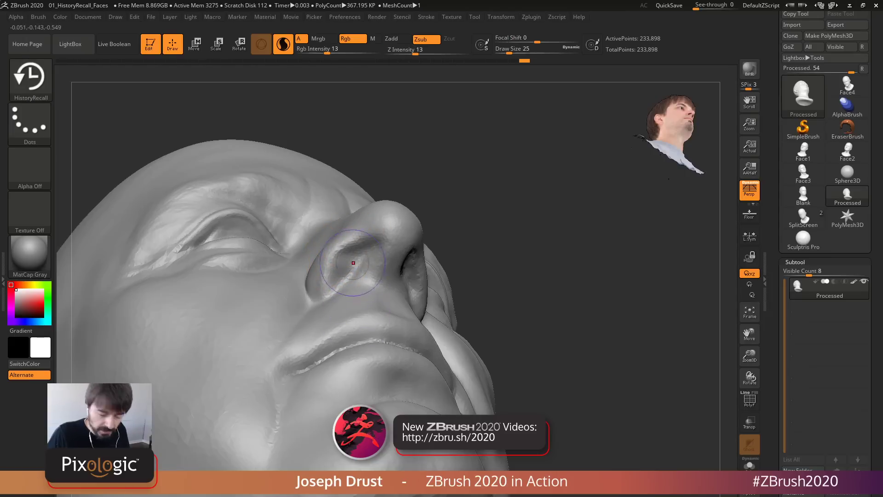
Recall the right nostril wing and side of the nose with HistoryRecall at draw size 25, and smooth the rough transitions
drag(341, 283, 391, 214)
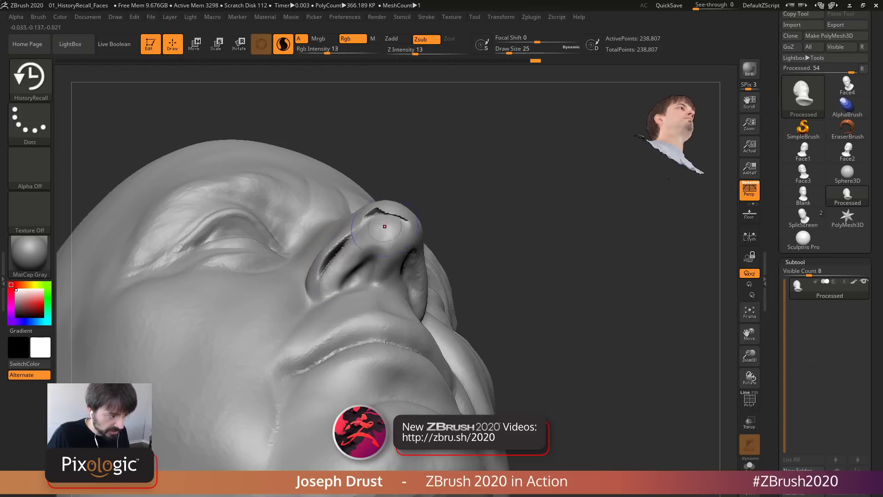
mouse_move(385, 226)
right_down()
mouse_move(419, 233)
mouse_move(404, 276)
right_up()
key(shift)
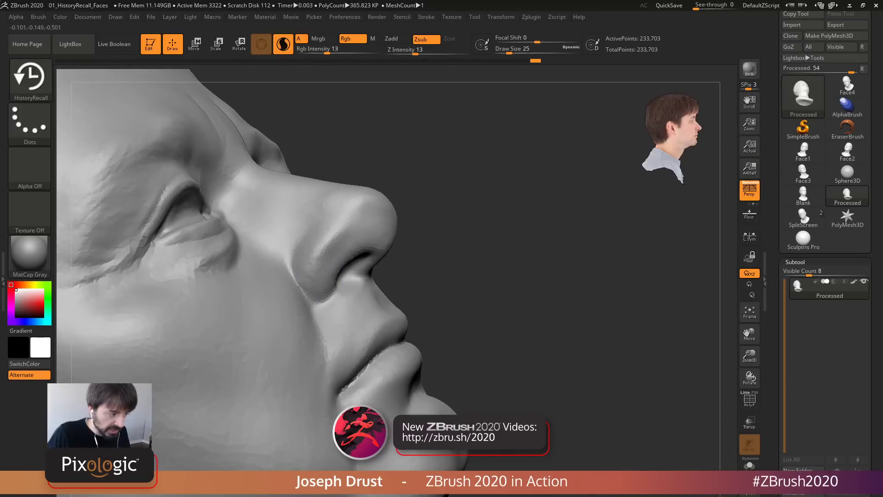
mouse_move(317, 271)
mouse_down()
mouse_move(354, 207)
mouse_move(346, 208)
mouse_move(368, 199)
mouse_move(350, 198)
mouse_up()
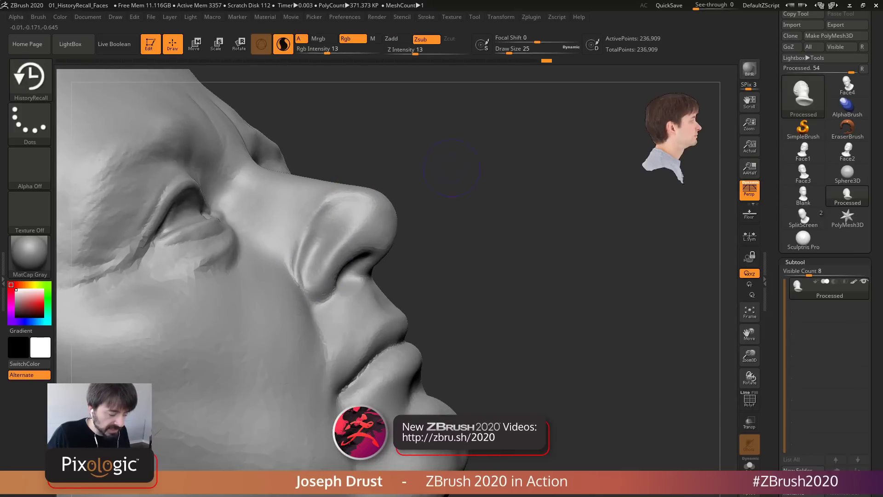
drag(479, 167, 325, 247)
key(shift)
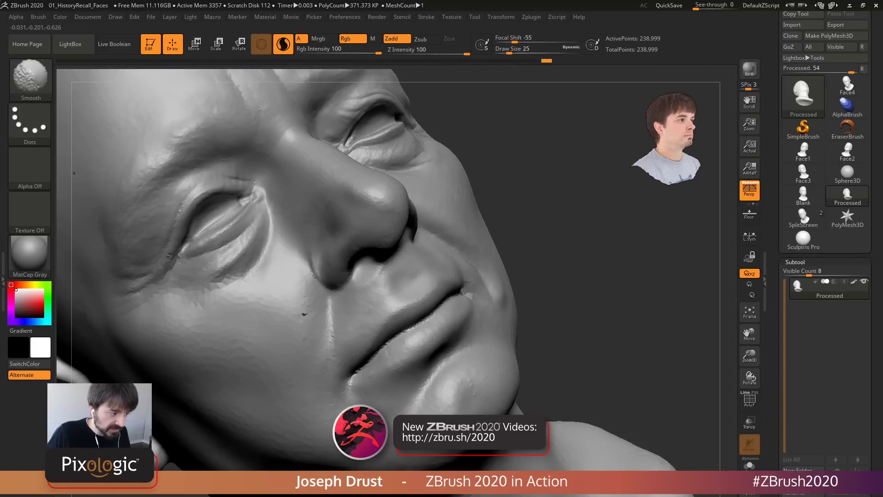
shift+drag(368, 203, 322, 223)
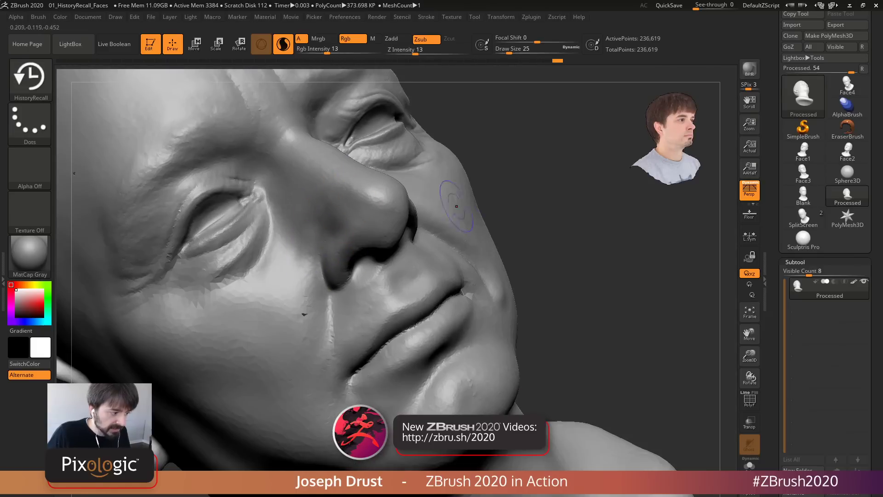
Refine the nose tip and right nostril edge with HistoryRecall strokes and smooth the nose surface
drag(483, 189, 394, 170)
drag(351, 207, 368, 188)
key(shift)
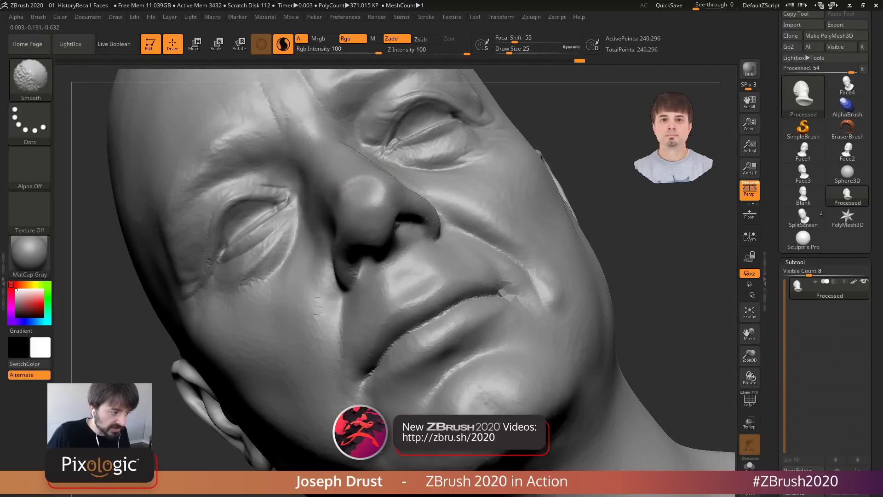
right_drag(483, 221, 572, 225)
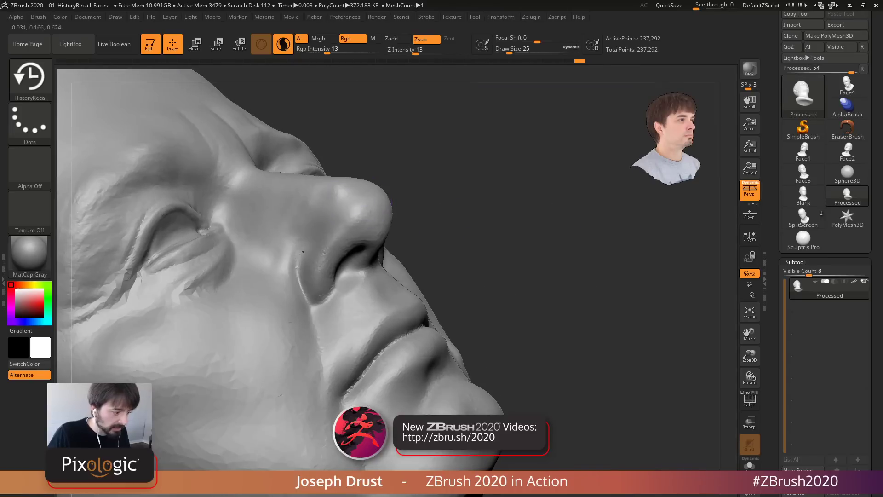
mouse_move(319, 282)
right_down()
mouse_move(457, 243)
mouse_move(391, 230)
right_up()
mouse_move(384, 237)
mouse_down()
mouse_move(386, 254)
mouse_move(382, 242)
mouse_up()
Recall the left nostril opening, its wing and the nose tip with HistoryRecall, and smooth the nose tip
right_drag(449, 236, 392, 234)
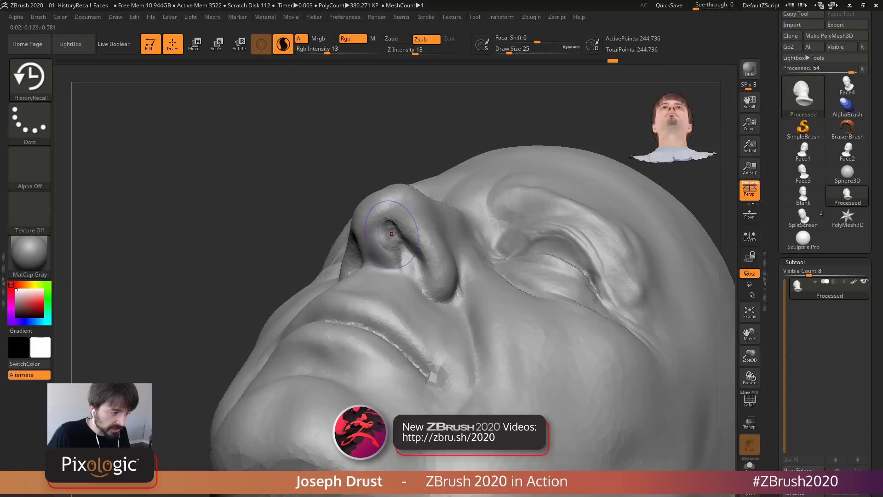
mouse_move(391, 233)
mouse_down()
mouse_move(421, 272)
mouse_move(417, 251)
mouse_up()
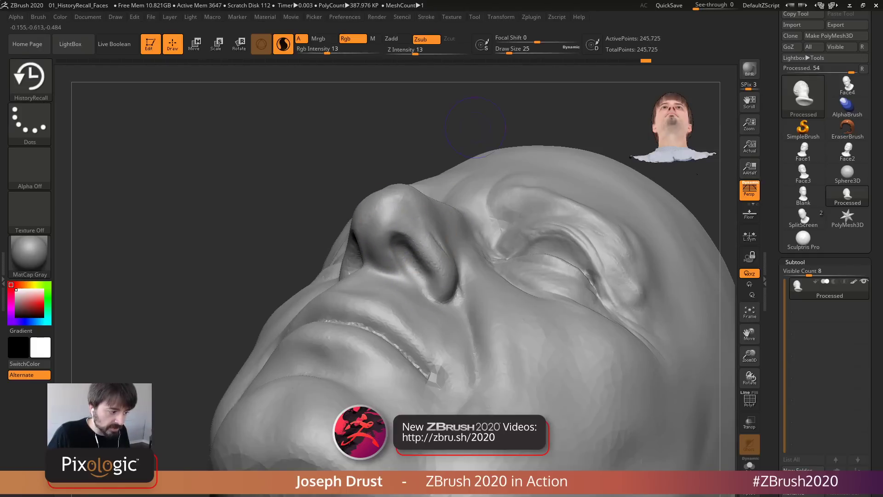
right_drag(469, 244, 427, 230)
mouse_move(427, 230)
mouse_down()
mouse_move(441, 249)
mouse_move(437, 223)
mouse_move(448, 223)
mouse_move(454, 262)
mouse_move(472, 263)
mouse_up()
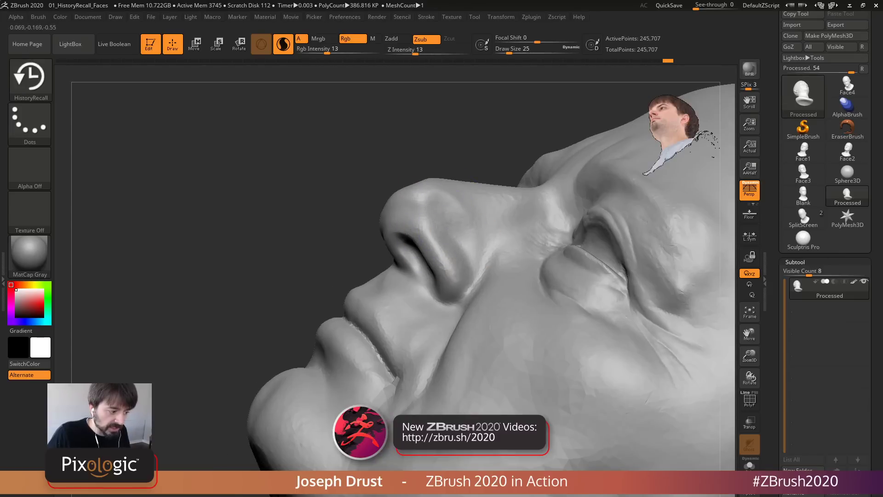
mouse_move(433, 168)
mouse_down()
mouse_move(424, 189)
mouse_move(427, 169)
mouse_up()
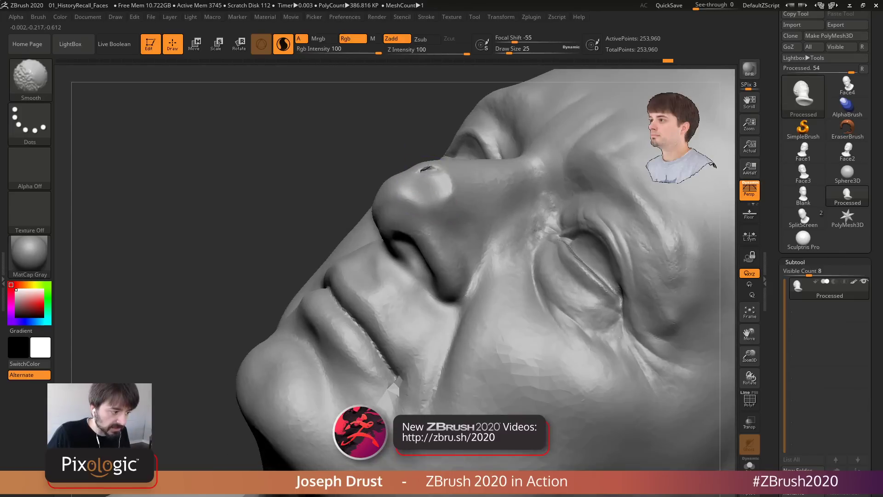
mouse_move(321, 148)
mouse_down()
mouse_move(617, 319)
mouse_move(598, 276)
mouse_move(566, 286)
mouse_move(465, 258)
mouse_up()
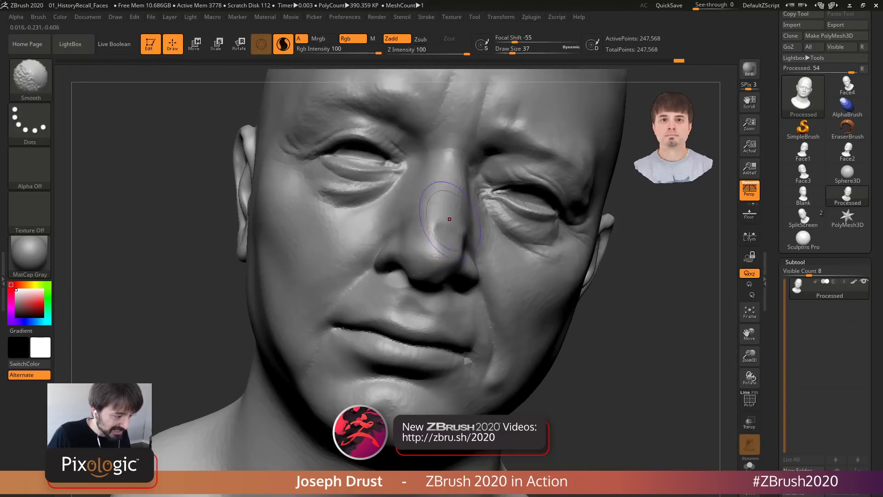
Smooth and recall the nose bridge and the sides of the nose with HistoryRecall at draw size 37
shift+drag(450, 219, 437, 221)
drag(644, 336, 507, 268)
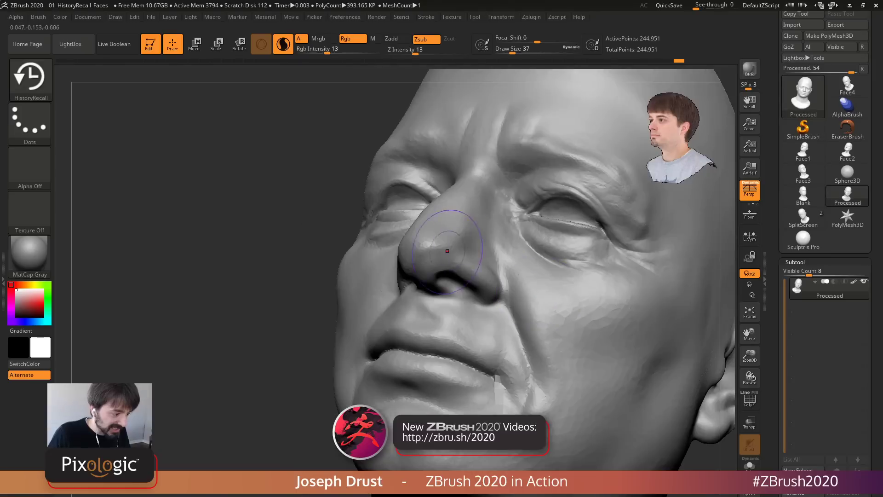
mouse_move(447, 225)
mouse_down()
mouse_move(460, 255)
mouse_move(449, 230)
mouse_up()
drag(277, 248, 428, 230)
mouse_move(432, 200)
shift+mouse_down()
mouse_move(437, 225)
mouse_move(433, 207)
shift+mouse_up()
right_drag(433, 200, 466, 200)
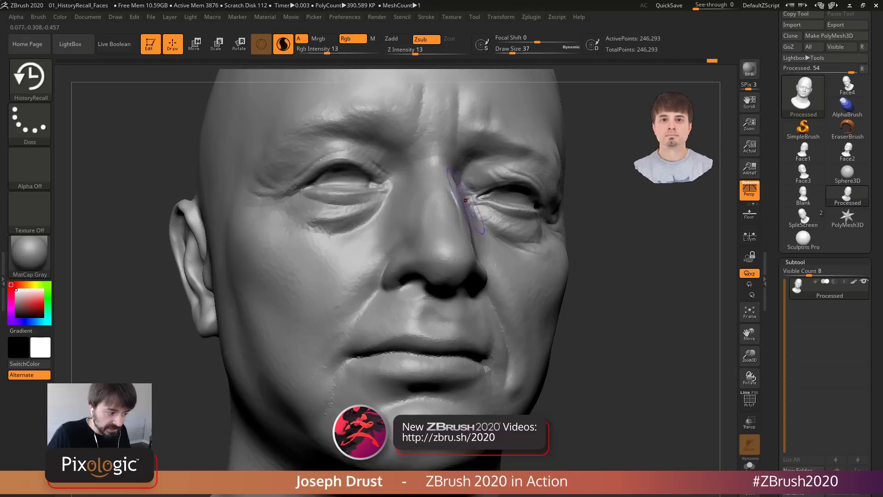
drag(459, 216, 454, 210)
drag(639, 271, 543, 269)
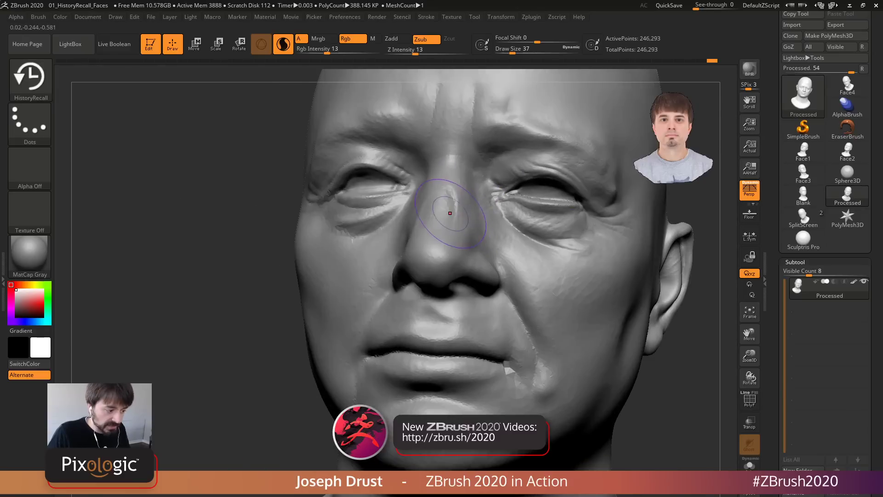
Refine the nose ridge with HistoryRecall strokes at draw size 27 and smooth the transition along its side
key(space)
drag(451, 213, 456, 186)
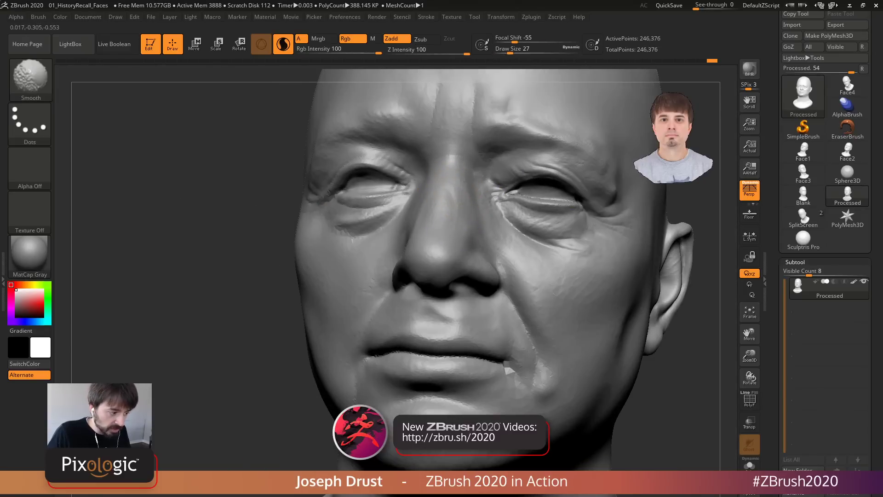
drag(193, 239, 304, 239)
drag(432, 193, 441, 230)
shift+drag(433, 202, 427, 195)
drag(573, 313, 515, 272)
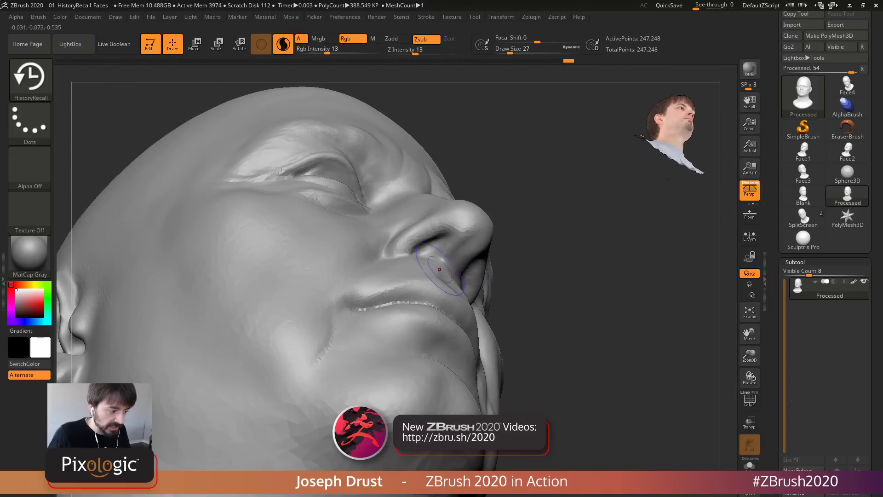
drag(669, 179, 608, 355)
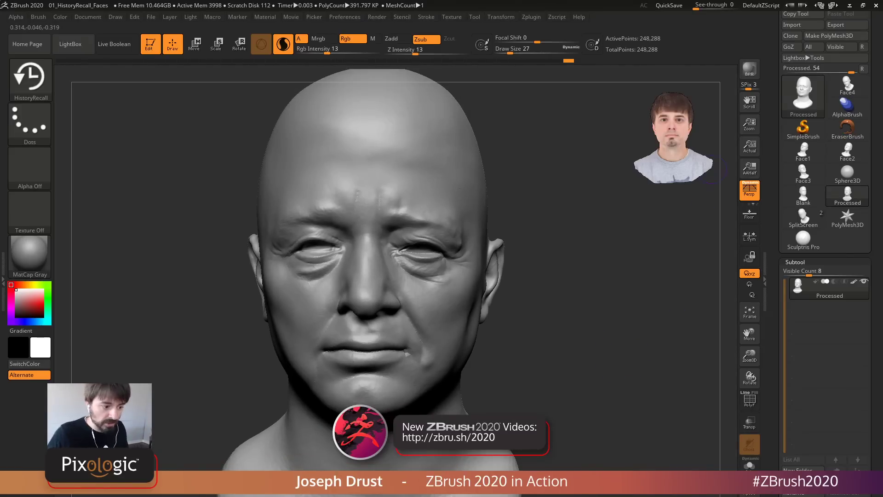
Mark the Face3 head's first history state as the recall source and return to the Processed head
click(804, 173)
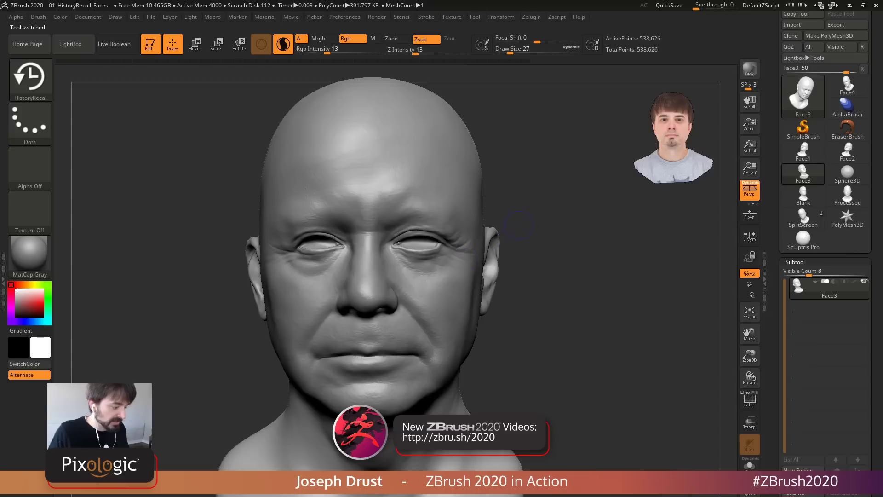
key(shift)
drag(306, 68, 306, 72)
ctrl+click(88, 60)
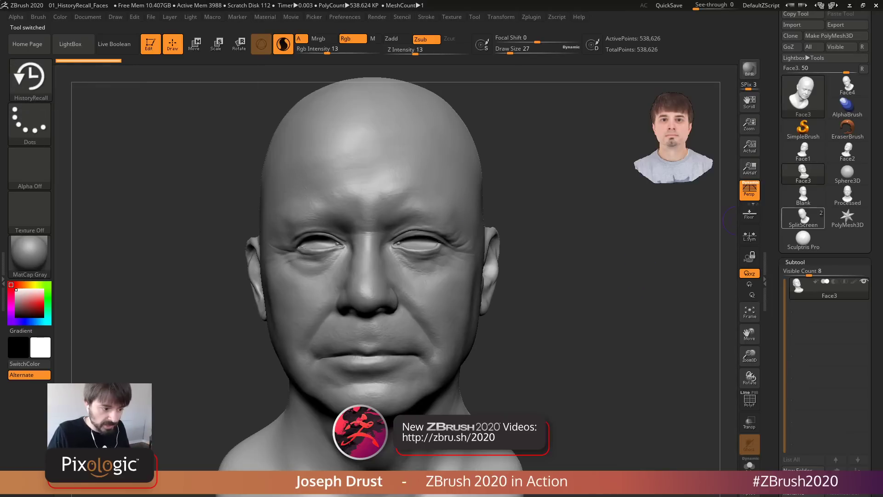
click(847, 196)
Recall Face3's lips, mouth corners and left cheek fold onto the Processed head with HistoryRecall at draw sizes 43 to 55
mouse_move(612, 308)
mouse_down()
mouse_move(606, 299)
mouse_move(690, 299)
mouse_move(640, 322)
mouse_move(635, 295)
mouse_up()
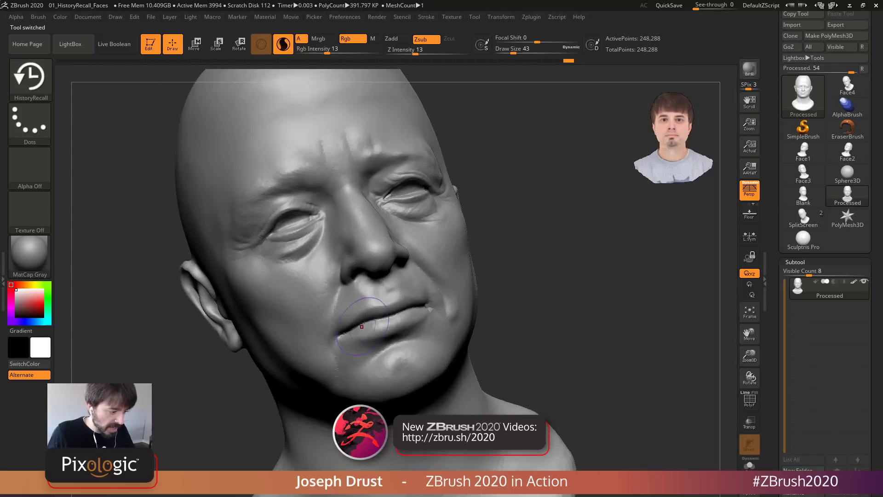
mouse_move(376, 318)
mouse_down()
mouse_move(414, 322)
mouse_move(353, 328)
mouse_move(377, 352)
mouse_move(322, 368)
mouse_move(400, 354)
mouse_move(453, 304)
mouse_move(455, 335)
mouse_up()
drag(553, 332, 479, 322)
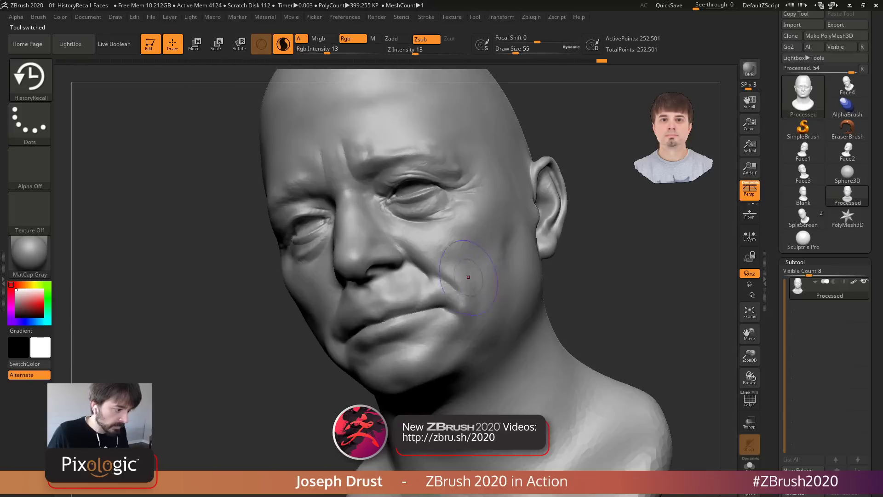
mouse_move(453, 271)
mouse_down()
mouse_move(417, 283)
mouse_move(427, 295)
mouse_move(421, 280)
mouse_move(440, 281)
mouse_up()
key(space)
mouse_move(435, 282)
right_down()
mouse_move(421, 271)
mouse_move(395, 278)
right_up()
mouse_move(394, 278)
mouse_down()
mouse_move(407, 276)
mouse_move(385, 279)
mouse_move(394, 288)
mouse_move(472, 300)
mouse_move(469, 336)
mouse_move(443, 354)
mouse_up()
Recall Face3's chin, right cheek fold and lower cheek onto the Processed head with HistoryRecall at draw size 56
key(space)
right_drag(415, 343, 451, 333)
drag(449, 335, 387, 368)
right_drag(303, 324, 341, 320)
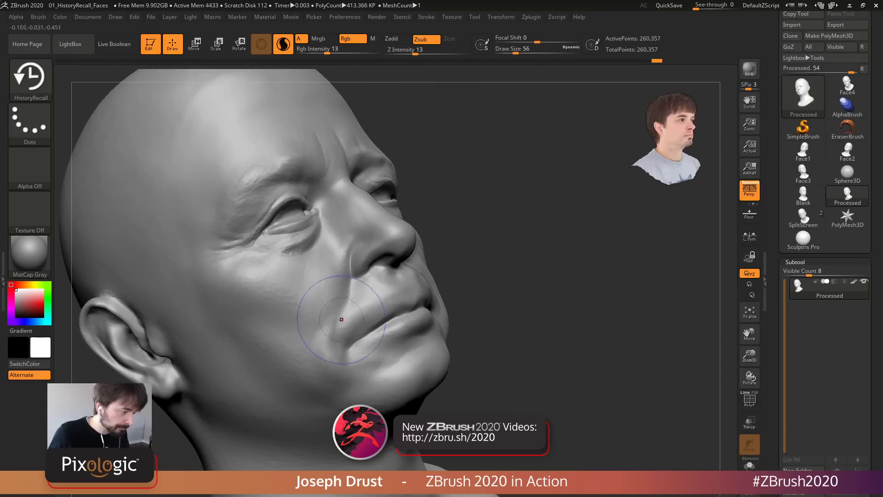
drag(341, 319, 302, 295)
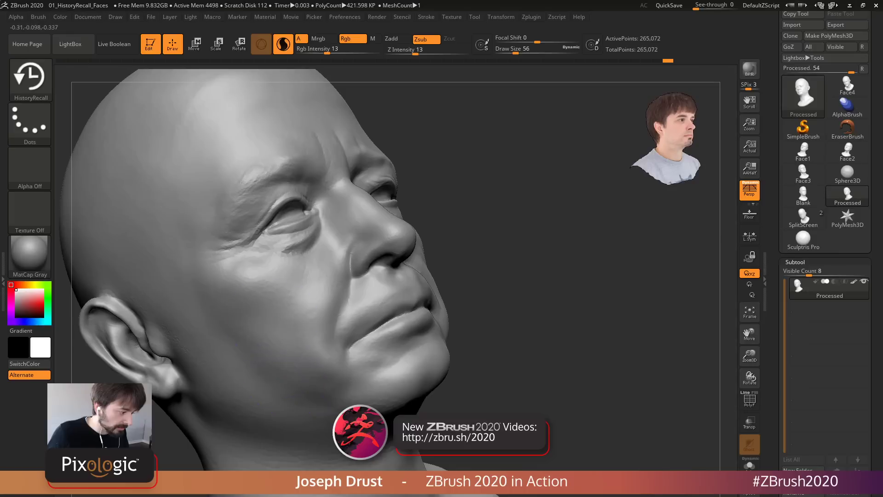
mouse_move(320, 386)
mouse_down()
mouse_move(311, 401)
mouse_move(301, 387)
mouse_up()
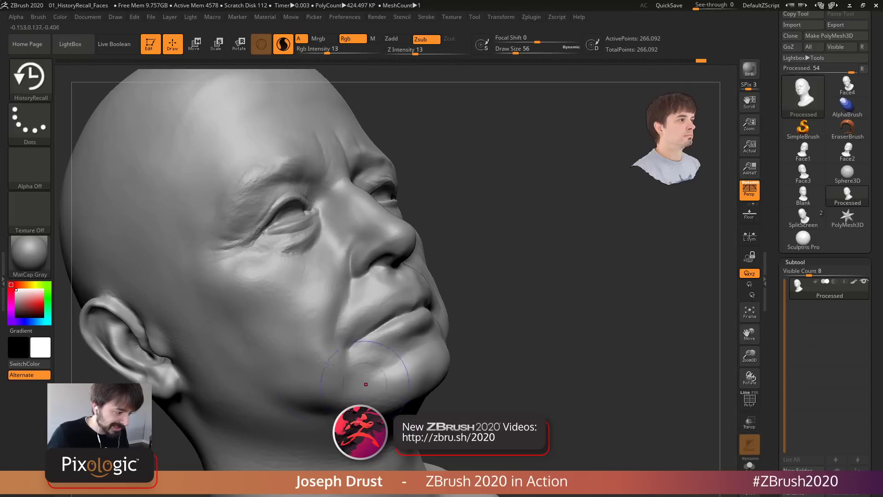
drag(387, 383, 368, 304)
drag(529, 358, 628, 354)
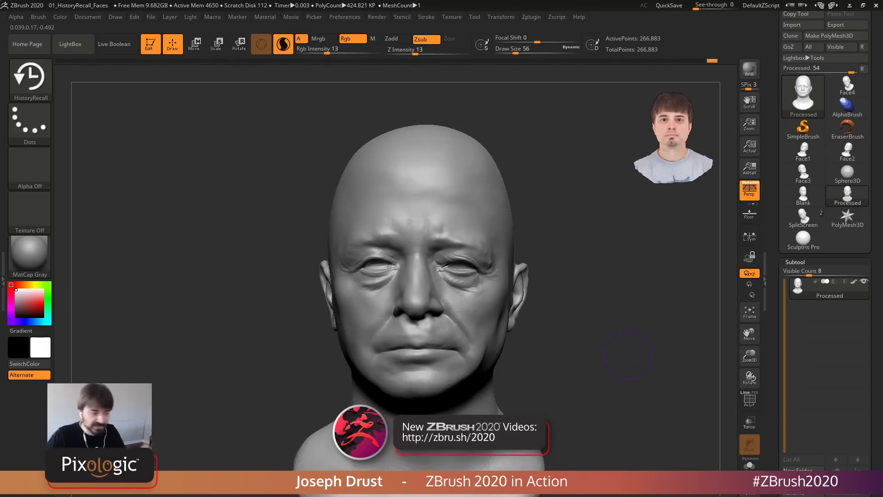
Mark the Face4 head's first history state as the recall source and return to the Processed head
drag(608, 328, 614, 335)
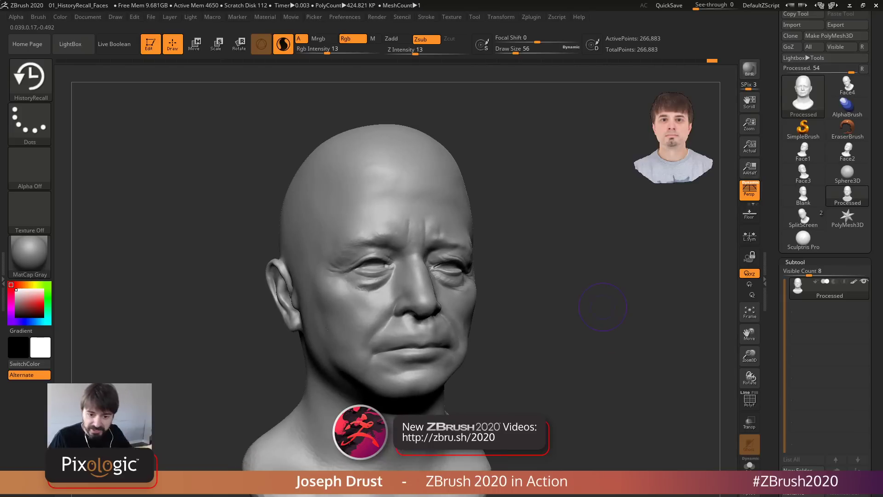
drag(664, 268, 704, 271)
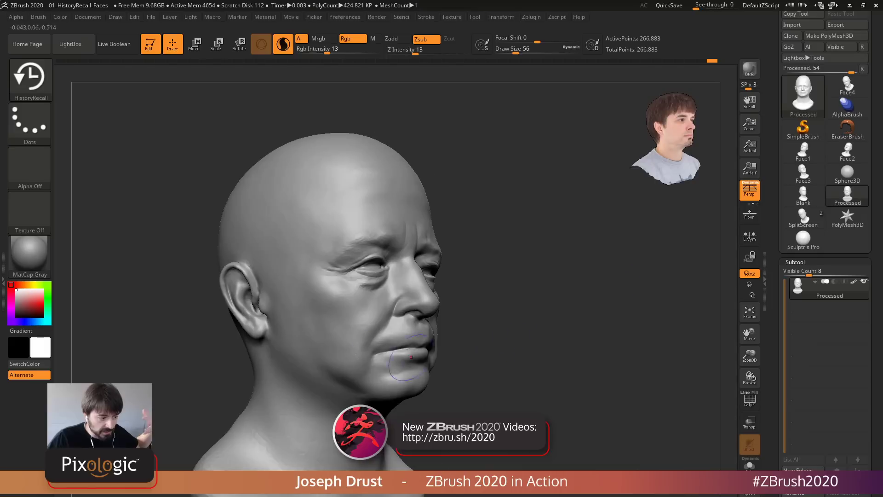
drag(586, 354, 550, 349)
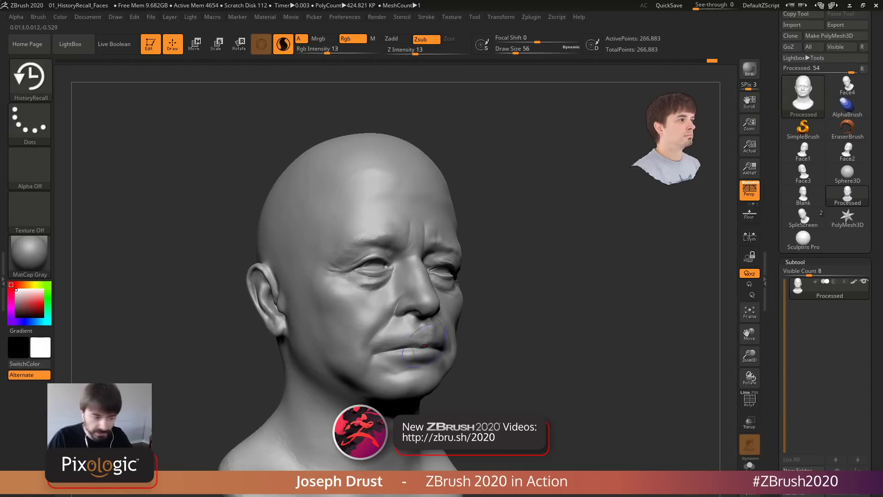
drag(681, 276, 584, 265)
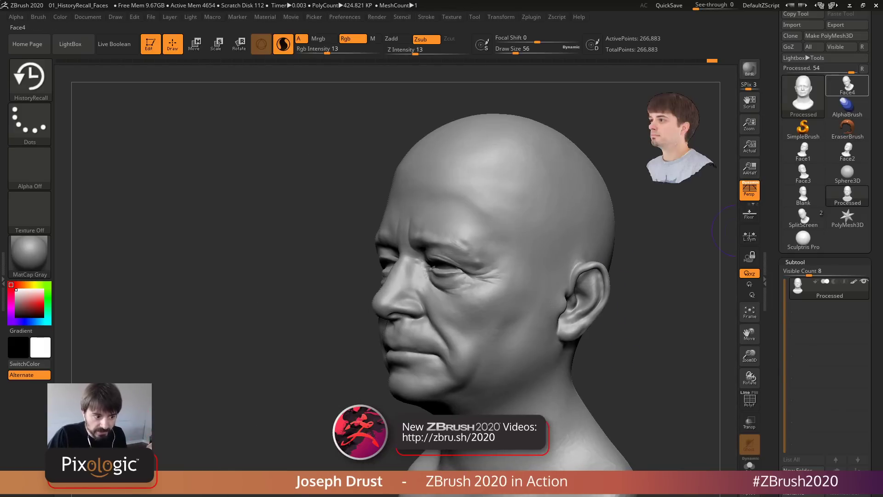
click(848, 85)
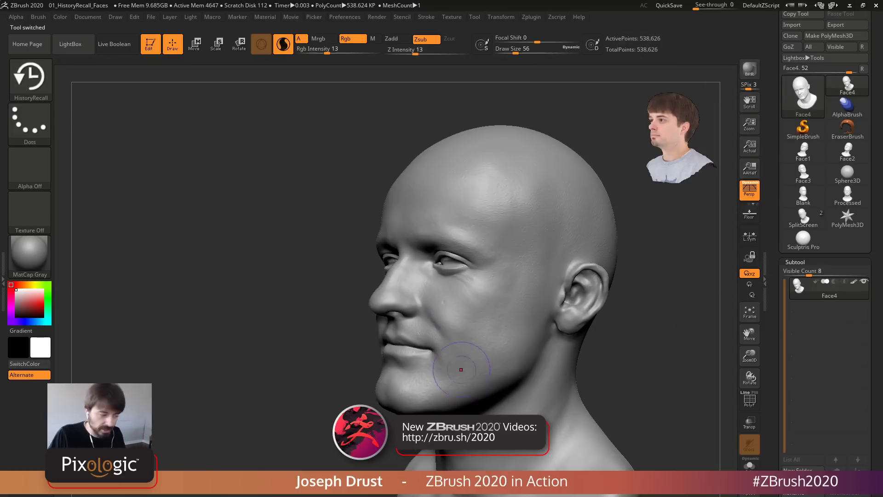
key(ctrl)
drag(86, 72, 126, 75)
key(ctrl)
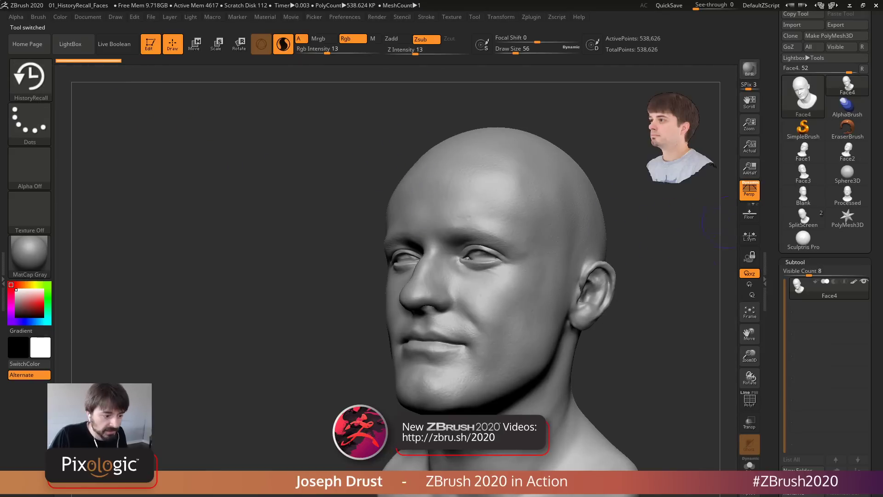
click(848, 194)
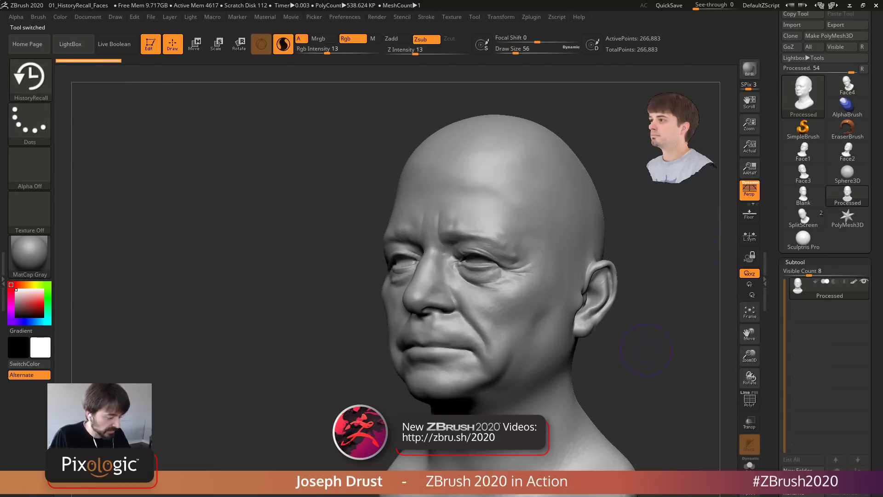
Recall Face4's chin and front jaw onto the Processed head with HistoryRecall, enlarging the draw size to 101
mouse_move(646, 349)
mouse_down()
mouse_move(722, 345)
mouse_move(690, 317)
mouse_move(672, 276)
mouse_up()
mouse_move(401, 320)
mouse_down()
mouse_move(389, 335)
mouse_move(416, 343)
mouse_move(456, 335)
mouse_up()
mouse_move(575, 329)
mouse_down()
mouse_move(474, 328)
mouse_move(499, 322)
mouse_up()
mouse_move(644, 329)
mouse_down()
mouse_move(552, 332)
mouse_move(594, 319)
mouse_move(593, 303)
mouse_move(619, 309)
mouse_move(600, 297)
mouse_move(621, 290)
mouse_move(570, 345)
mouse_up()
key(space)
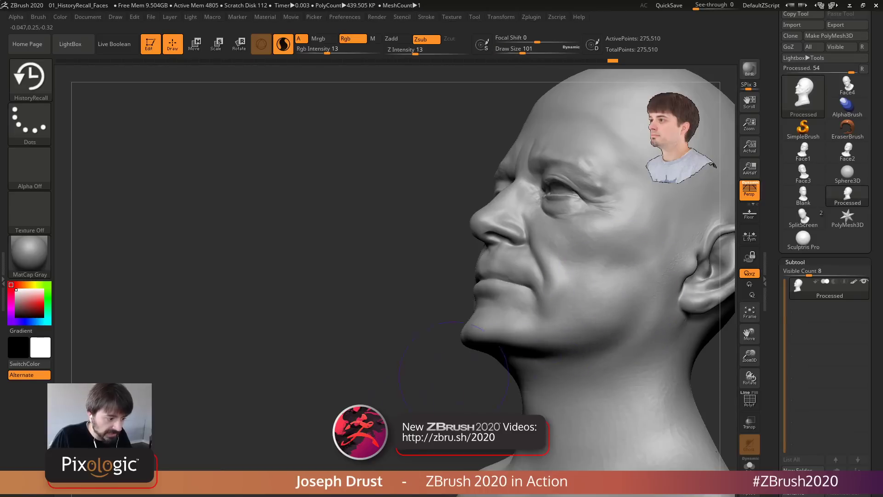
drag(453, 376, 546, 355)
mouse_move(593, 382)
mouse_down()
mouse_move(597, 322)
mouse_move(573, 345)
mouse_move(626, 331)
mouse_up()
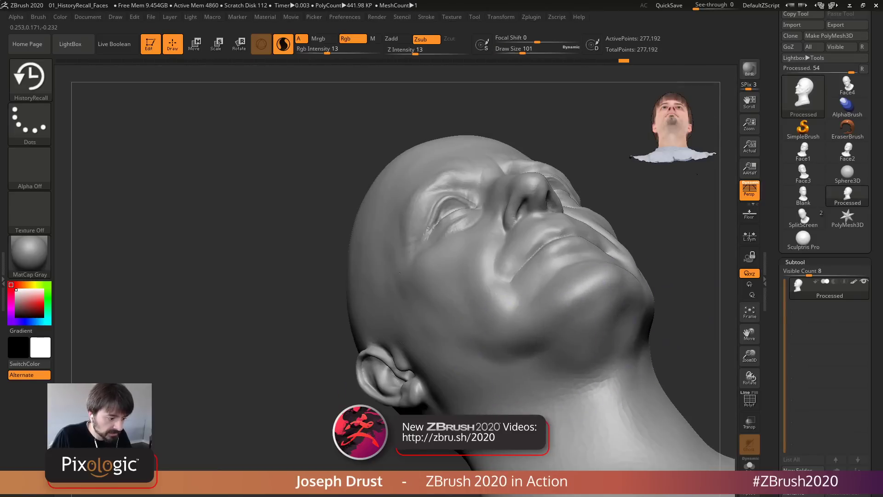
Recall Face4's jawline and underside of the chin on both sides with HistoryRecall at draw size 101
right_drag(552, 340, 594, 333)
mouse_move(587, 342)
mouse_down()
mouse_move(575, 356)
mouse_move(520, 364)
mouse_move(457, 338)
mouse_up()
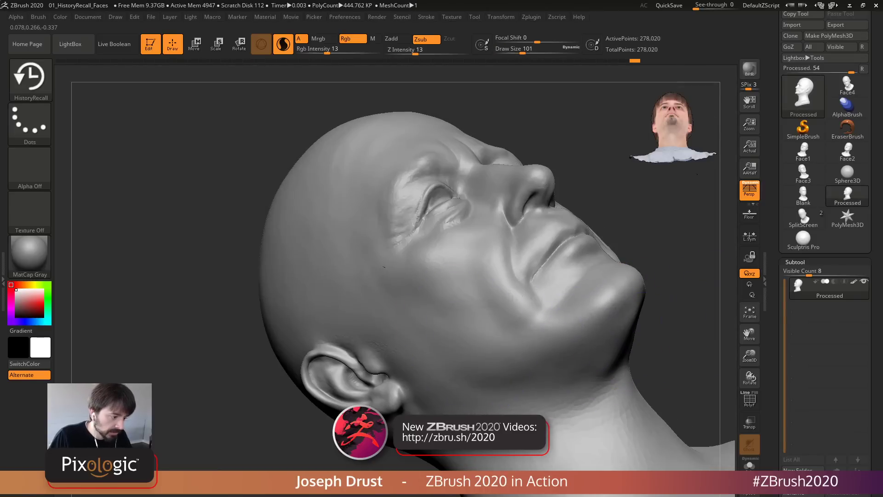
mouse_move(575, 318)
right_down()
mouse_move(488, 368)
mouse_move(427, 373)
right_up()
drag(439, 385, 471, 397)
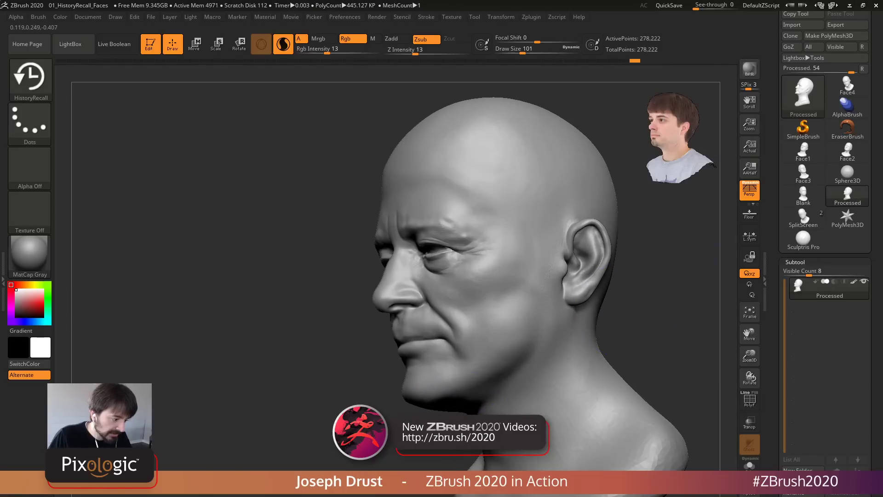
drag(488, 322, 523, 317)
mouse_move(405, 349)
right_down()
mouse_move(552, 349)
mouse_move(531, 322)
right_up()
Refine the lower cheeks and jaw edges with HistoryRecall strokes at draw size 62
key(s)
mouse_move(524, 337)
mouse_down()
mouse_move(444, 328)
mouse_move(417, 295)
mouse_up()
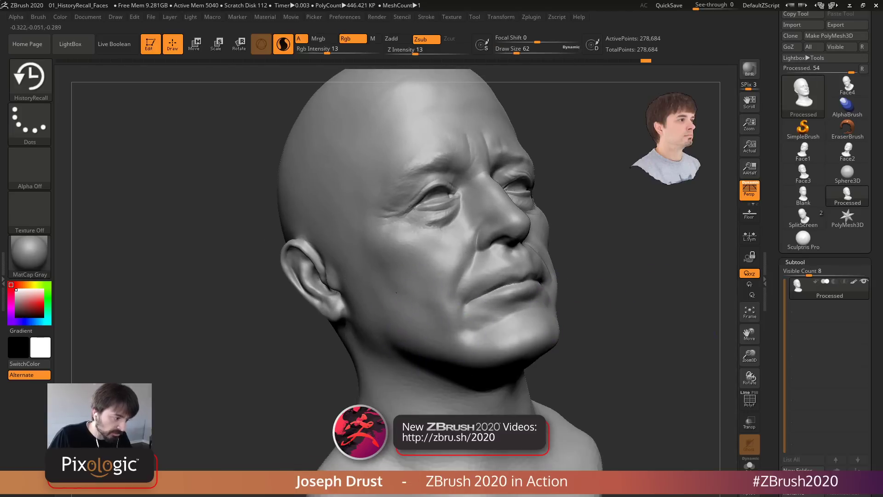
right_drag(385, 323, 230, 345)
mouse_move(575, 318)
mouse_down()
mouse_move(581, 262)
mouse_move(575, 306)
mouse_up()
right_drag(575, 306, 644, 349)
mouse_move(644, 350)
ctrl+right_down()
mouse_move(633, 400)
mouse_move(571, 394)
ctrl+right_up()
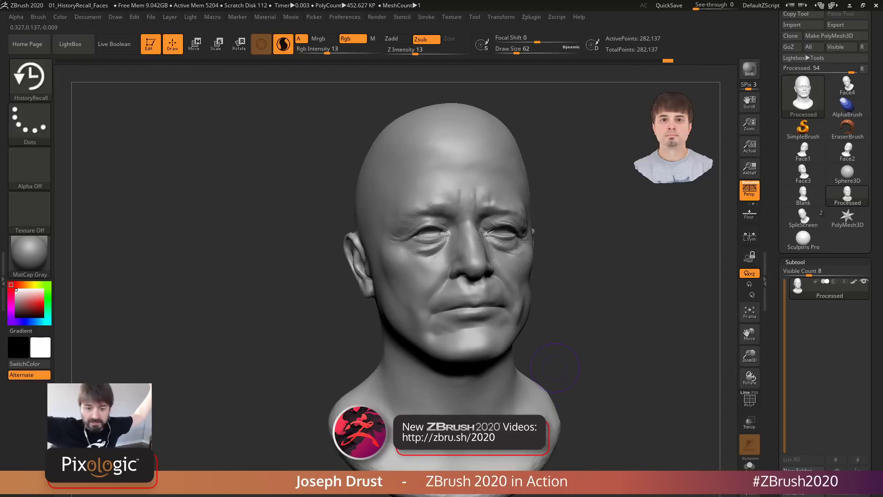
Blend Face4's shape around the mouth, chin and lower cheeks with HistoryRecall at draw size 62
mouse_move(614, 207)
mouse_down()
mouse_move(586, 271)
mouse_move(642, 294)
mouse_move(586, 297)
mouse_up()
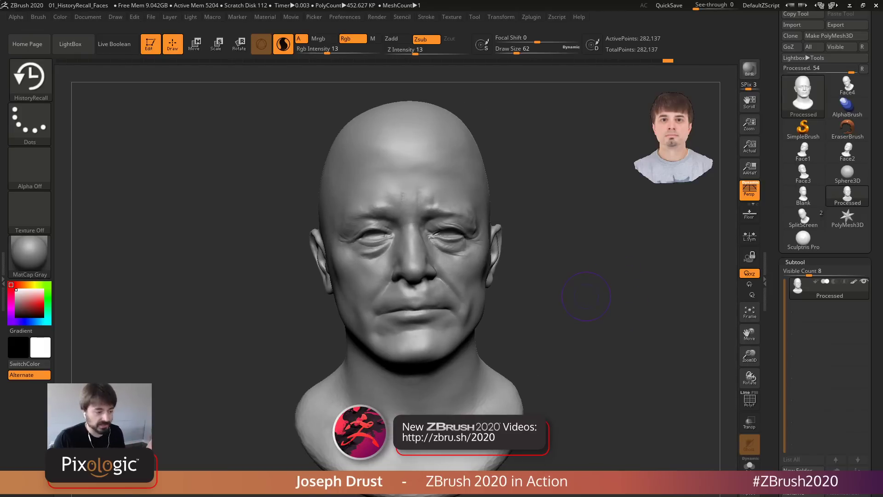
mouse_move(592, 217)
mouse_down()
mouse_move(653, 220)
mouse_move(554, 216)
mouse_move(594, 207)
mouse_up()
mouse_move(419, 305)
mouse_down()
mouse_move(405, 301)
mouse_move(439, 299)
mouse_move(424, 299)
mouse_move(435, 322)
mouse_up()
right_drag(435, 322, 465, 317)
drag(455, 316, 407, 328)
drag(424, 318, 449, 329)
right_drag(488, 329, 461, 322)
mouse_move(460, 322)
mouse_down()
mouse_move(489, 309)
mouse_move(476, 309)
mouse_up()
right_drag(386, 317, 437, 319)
mouse_move(437, 319)
mouse_down()
mouse_move(418, 300)
mouse_move(405, 314)
mouse_move(433, 314)
mouse_move(384, 316)
mouse_move(361, 256)
mouse_move(370, 267)
mouse_up()
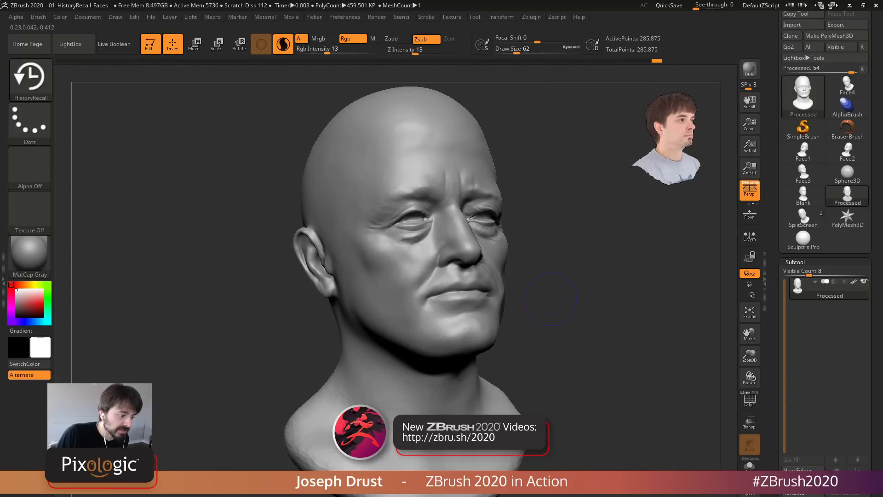
Recall the left side of the jaw and lower cheek with further HistoryRecall strokes
right_drag(370, 267, 508, 294)
mouse_move(544, 281)
mouse_down()
mouse_move(536, 303)
mouse_move(545, 247)
mouse_up()
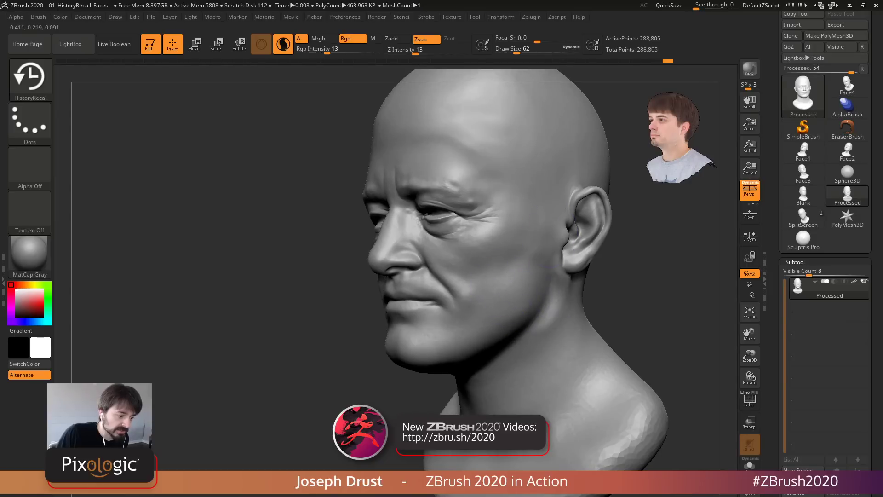
drag(541, 317, 536, 341)
mouse_move(591, 343)
right_down()
mouse_move(655, 344)
mouse_move(616, 361)
right_up()
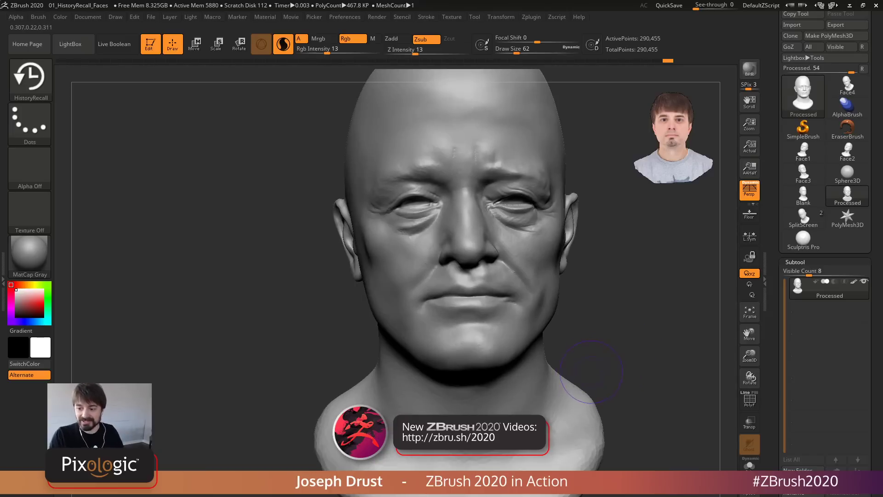
Open the 02_DecoBrushes sample project and frame the fish model in the view
mouse_move(579, 392)
ctrl+right_down()
mouse_move(635, 339)
mouse_move(578, 371)
ctrl+right_up()
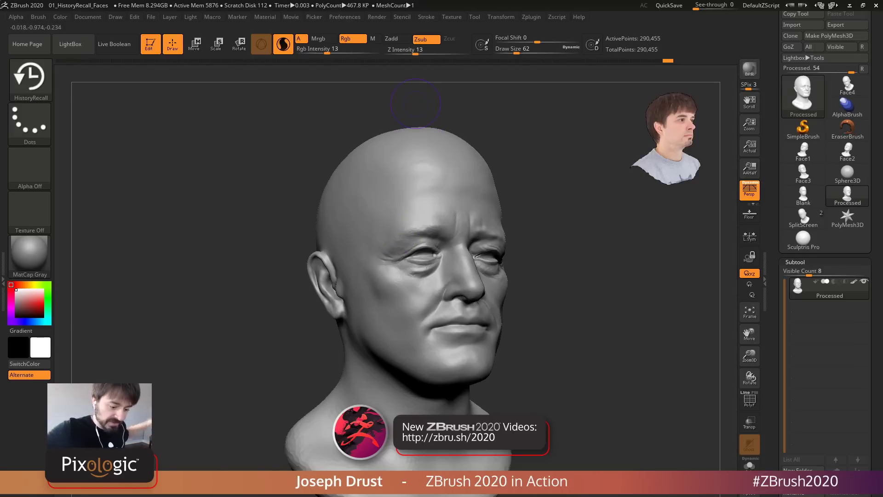
drag(213, 173, 124, 177)
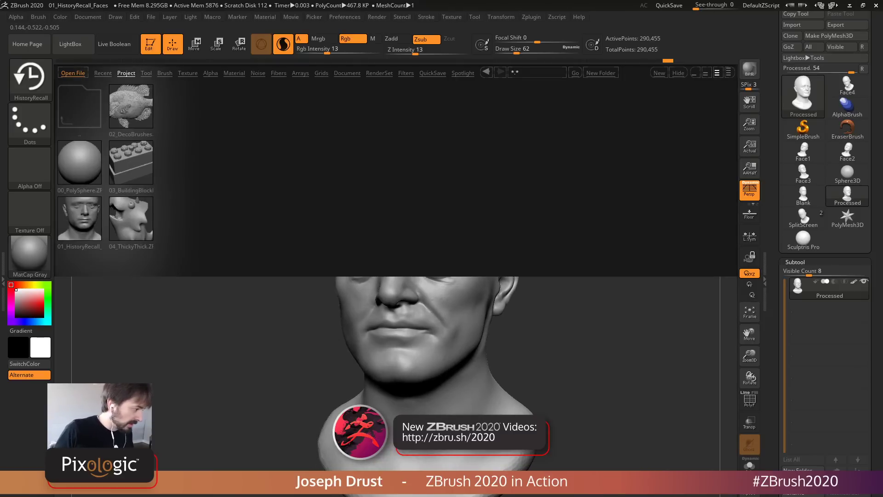
double_click(131, 106)
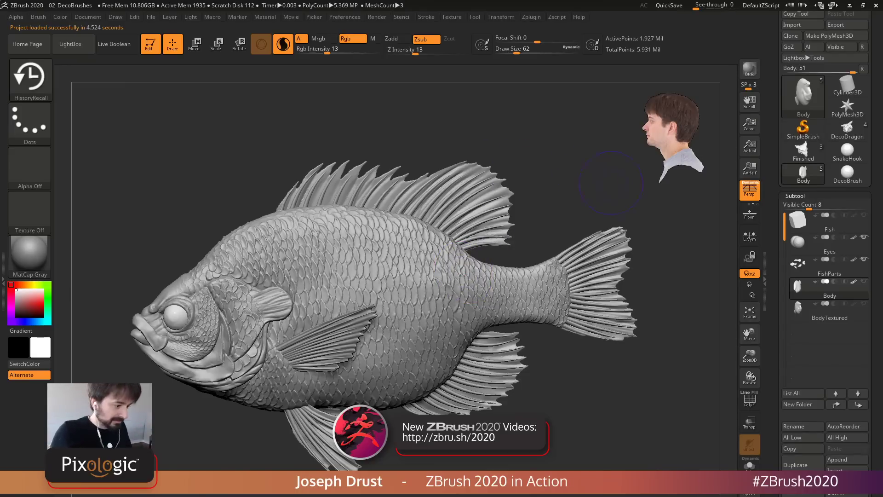
alt+drag(601, 181, 581, 195)
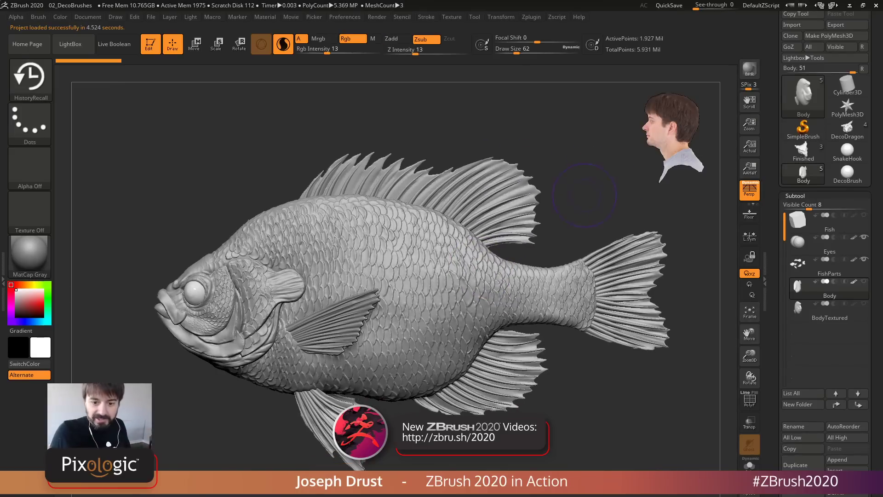
Make the smooth BodyTextured subtool active, using the scaled Body subtool as the HistoryRecall source
alt+drag(641, 178, 628, 156)
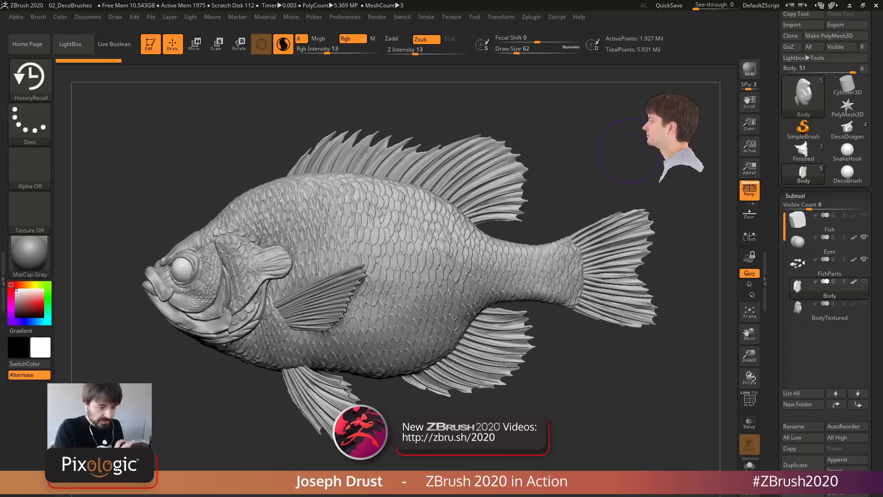
key(Down)
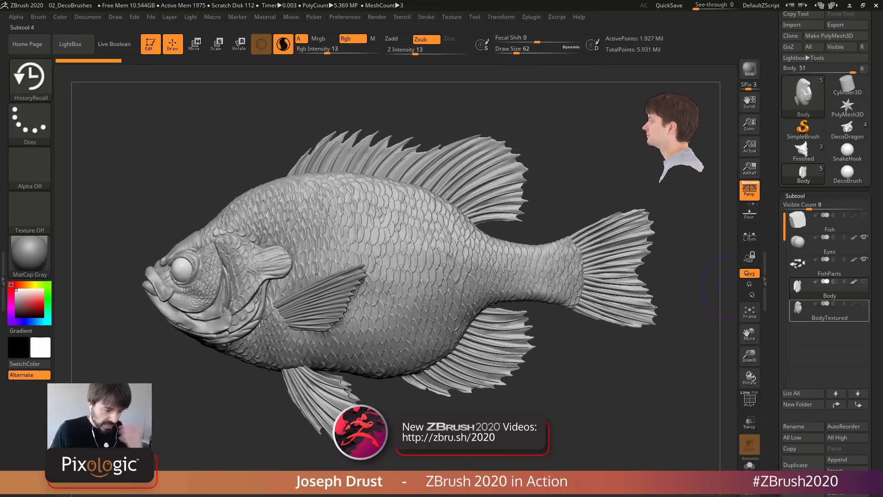
key(Up)
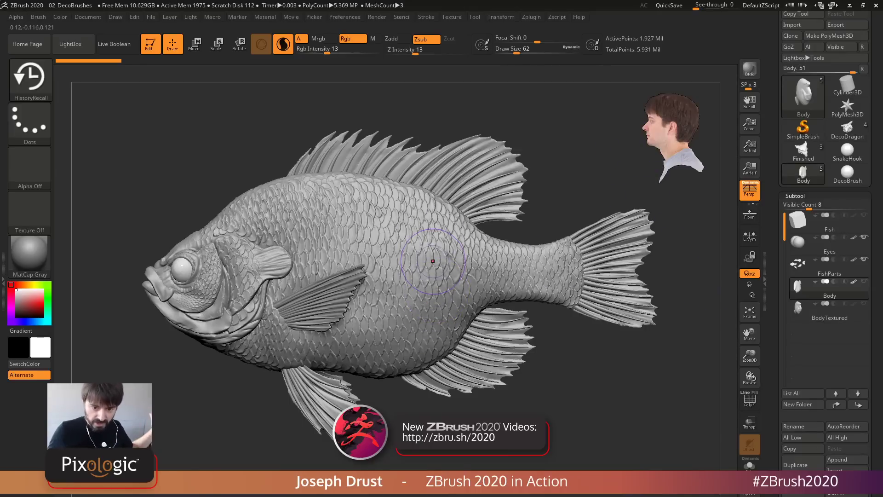
key(Down)
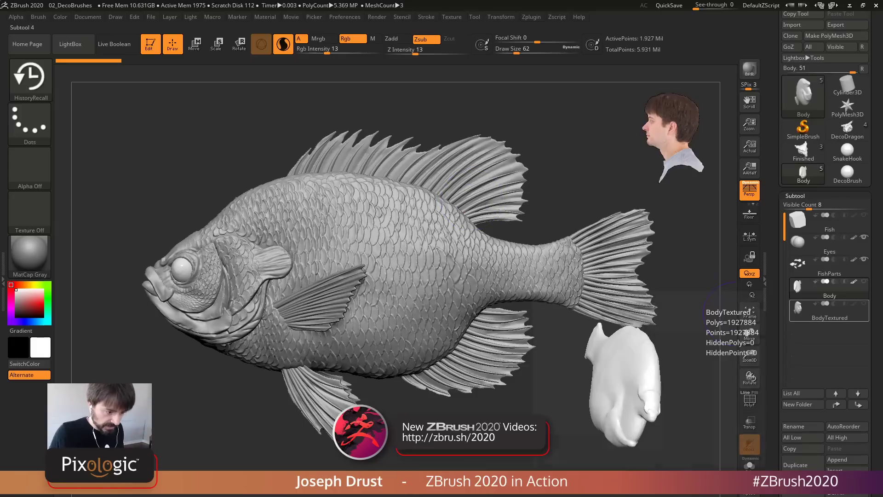
key(Down)
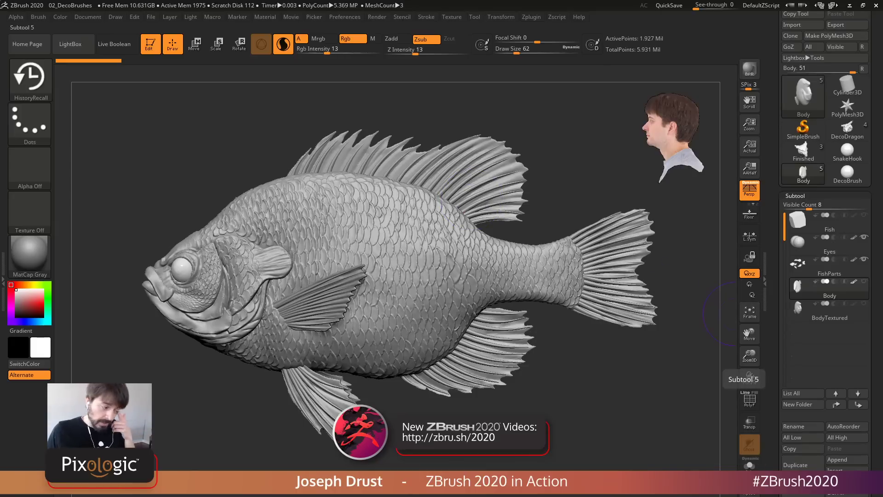
click(821, 310)
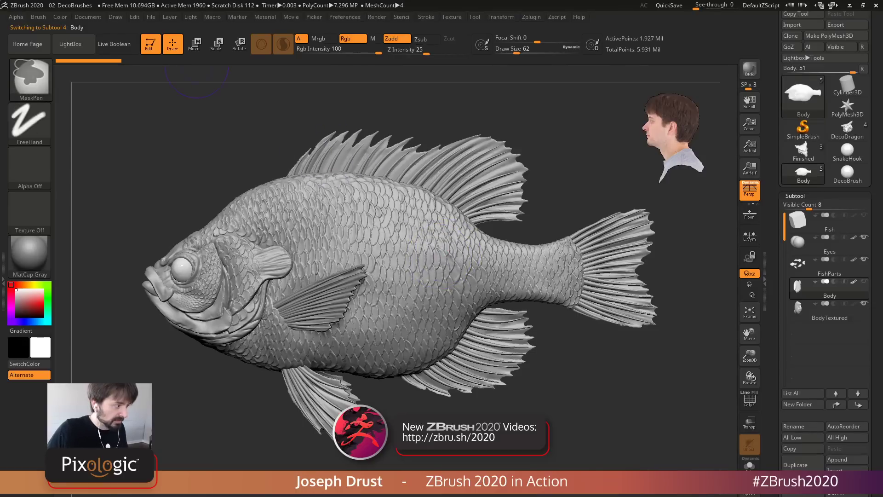
click(823, 310)
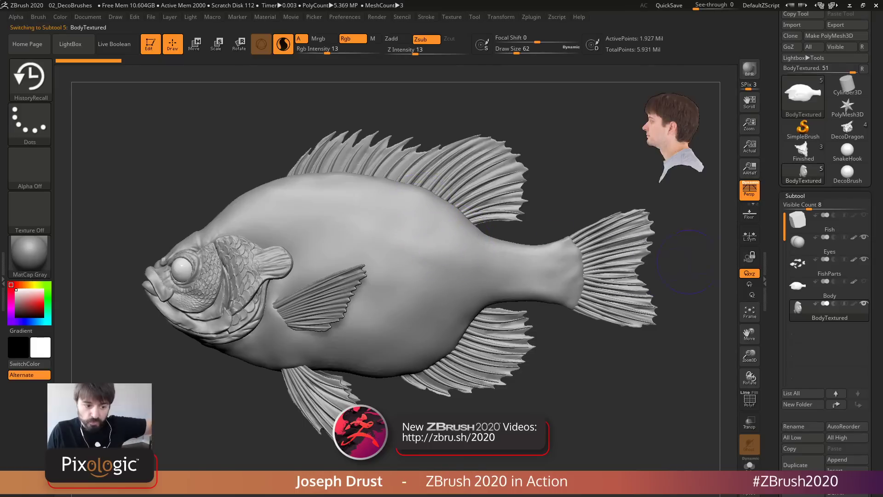
mouse_move(825, 311)
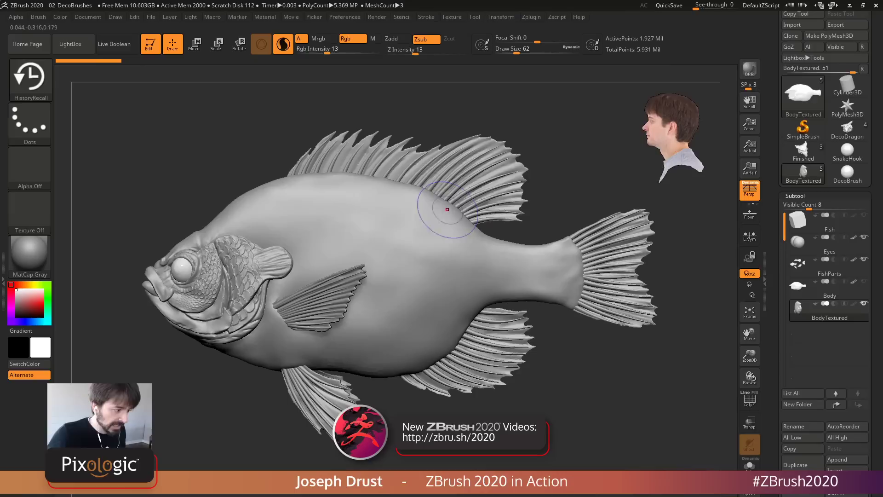
Project the scales onto a vertical band across the fish's mid-body with HistoryRecall, and turn off Sculptris Pro
drag(405, 198, 400, 313)
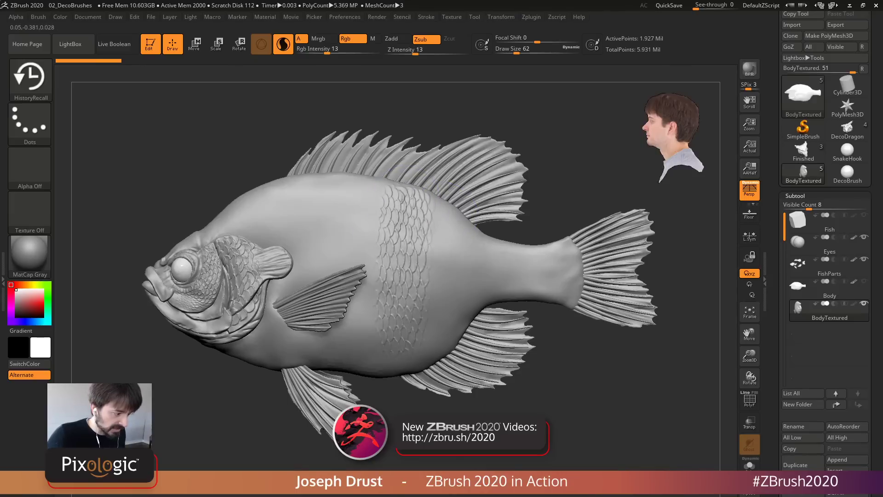
key(backslash)
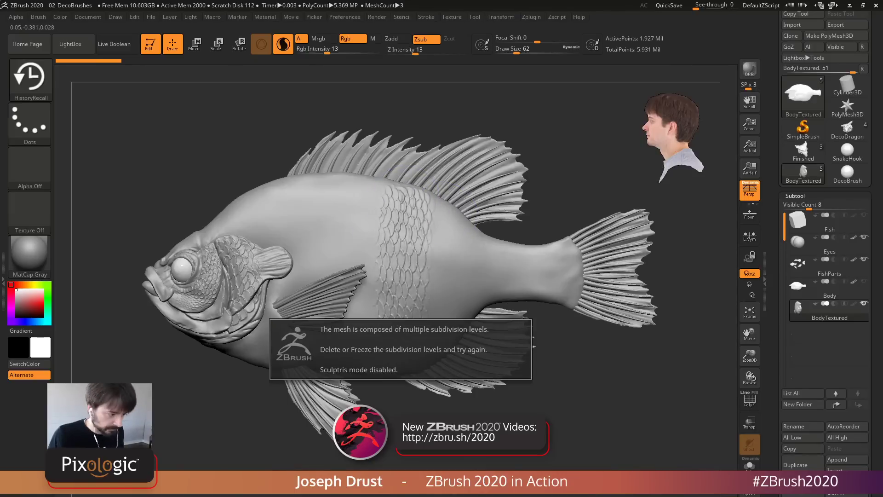
mouse_move(778, 347)
mouse_down()
mouse_move(777, 58)
mouse_move(778, 198)
mouse_up()
key(shift)
key(shift)
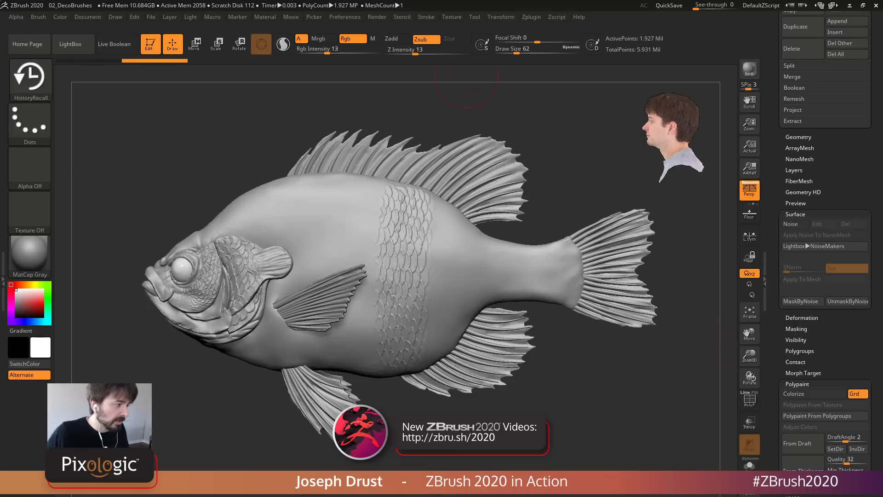
drag(778, 58, 777, 347)
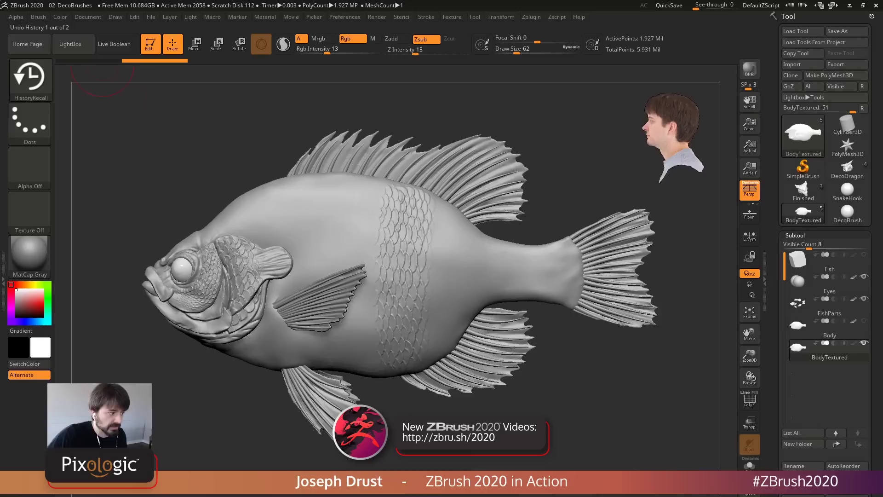
click(103, 61)
click(155, 61)
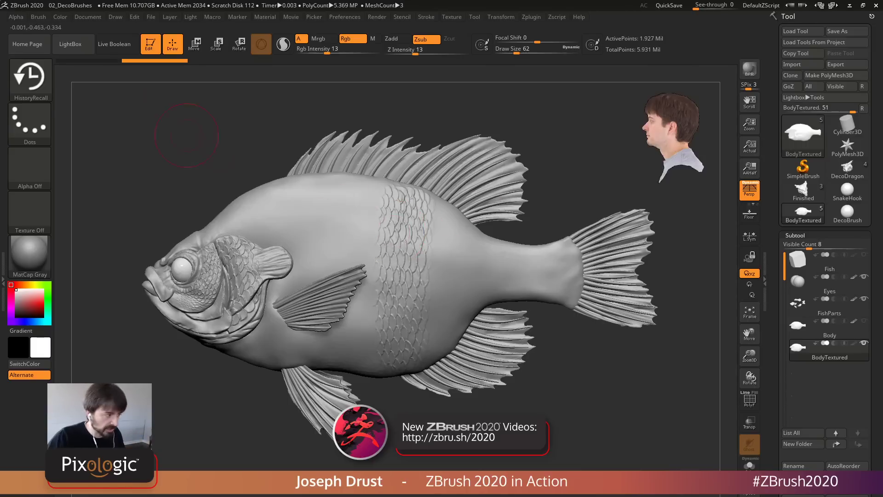
Sample the scale band with the XTractor brush and paint the extracted scales over the rear body up to the tail
click(29, 77)
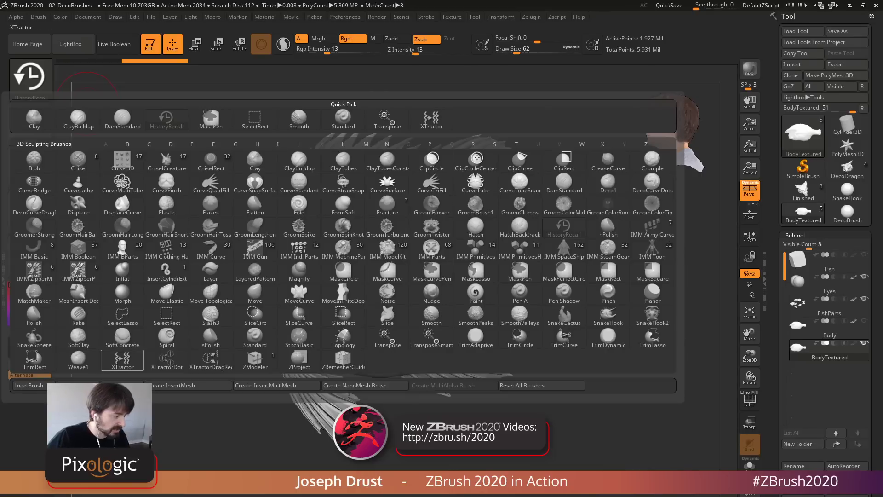
click(122, 360)
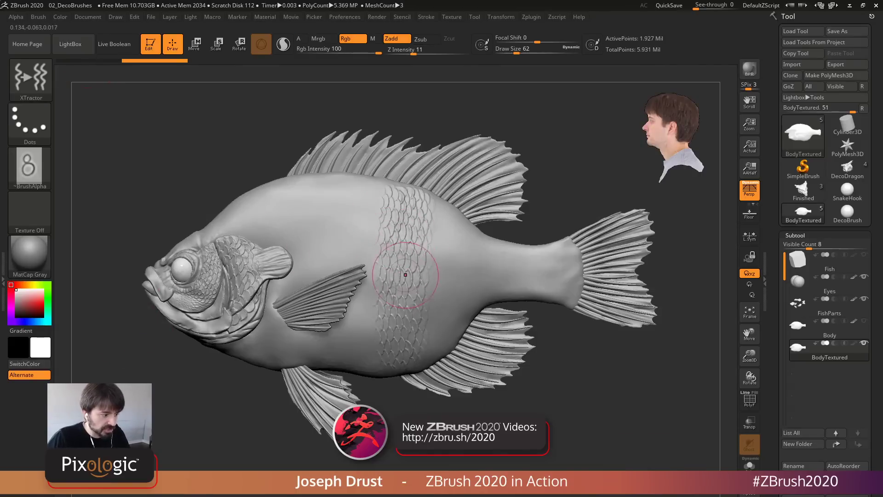
click(402, 344)
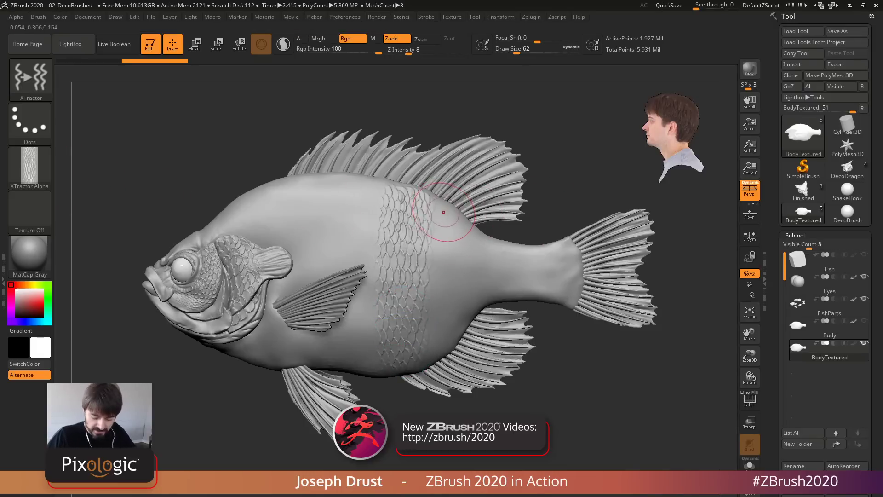
drag(445, 213, 435, 324)
mouse_move(478, 238)
mouse_down()
mouse_move(478, 265)
mouse_move(506, 267)
mouse_up()
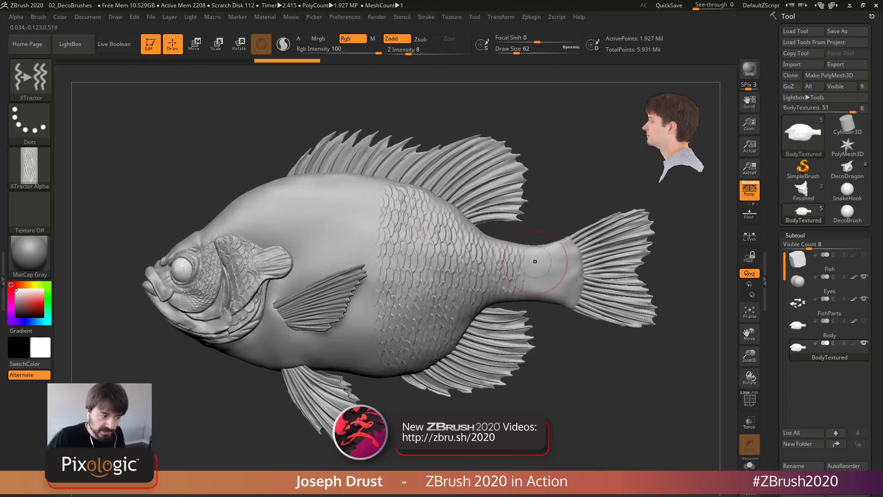
drag(555, 246, 568, 299)
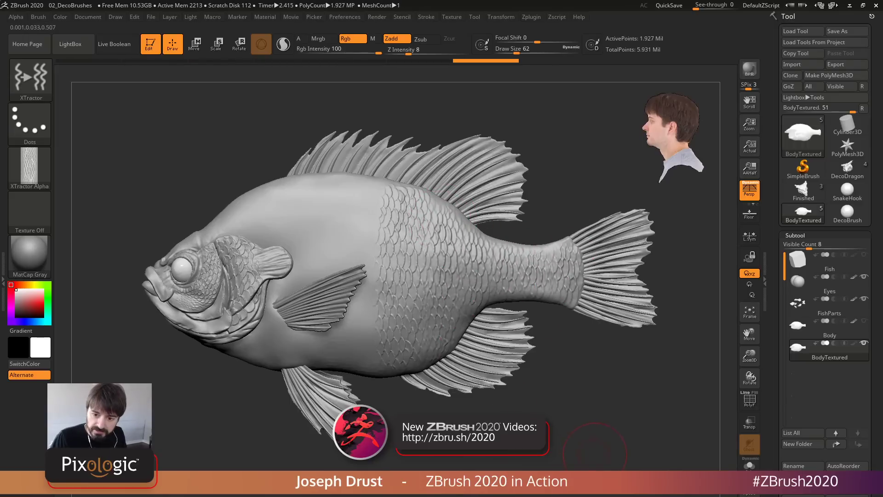
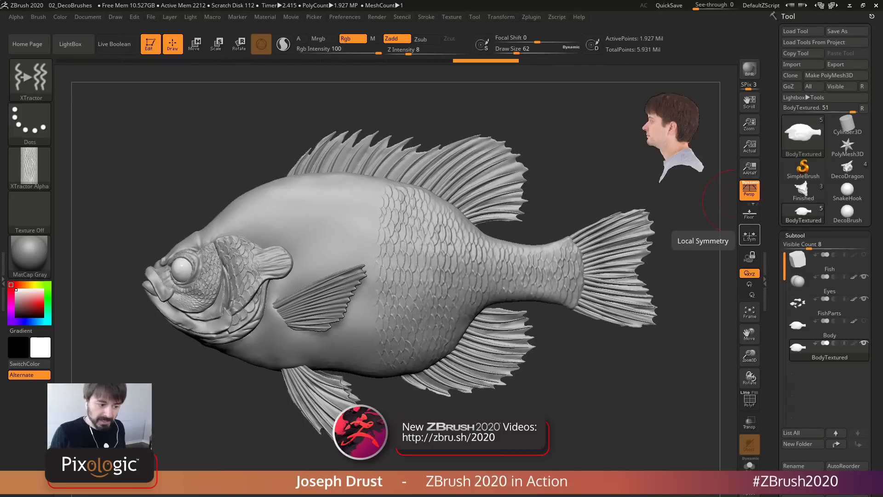
Switch to the SnakeHook sphere tool, fit it in view and select the SnakeHook brush
click(848, 190)
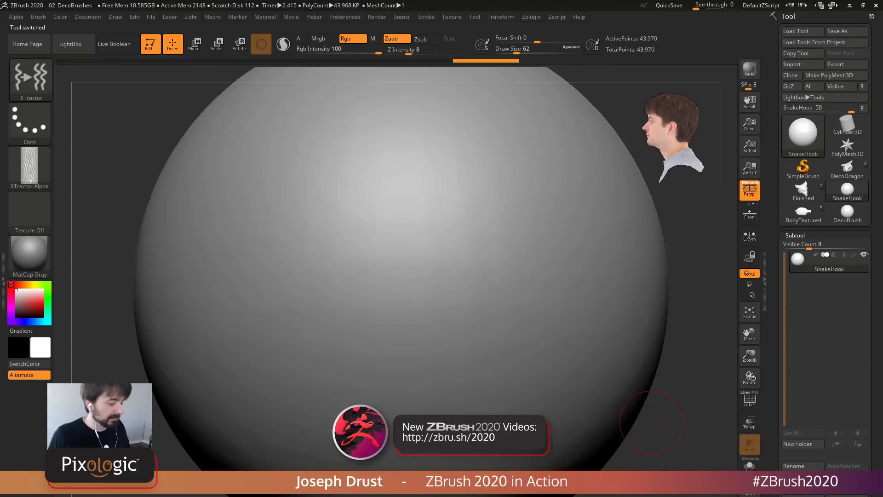
mouse_move(652, 423)
alt+mouse_down()
mouse_move(643, 371)
mouse_move(641, 388)
mouse_move(648, 354)
alt+mouse_up()
drag(663, 217, 628, 239)
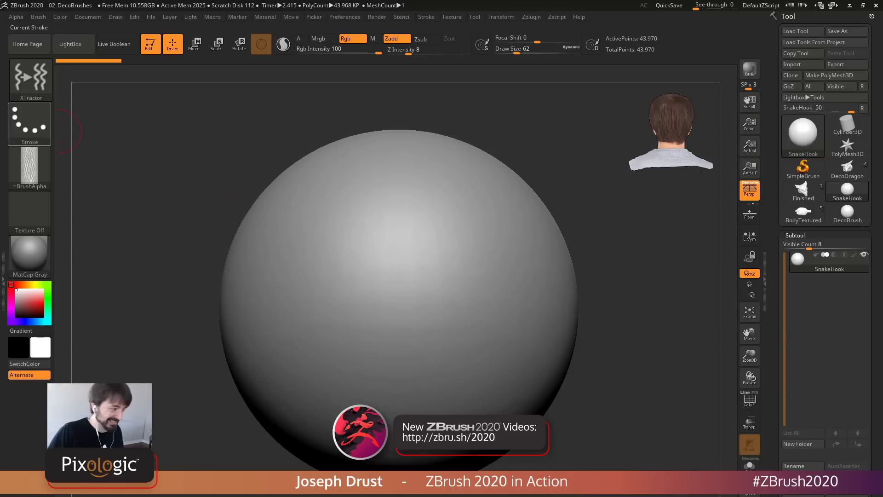
click(30, 76)
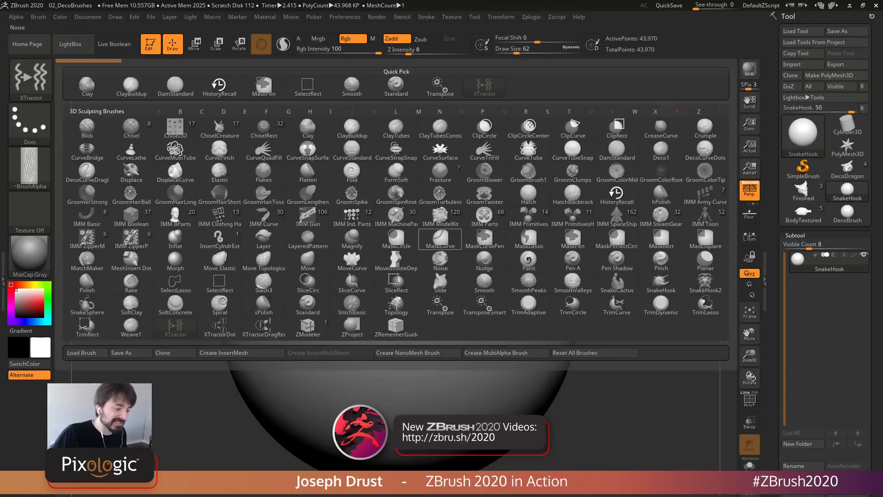
key(s)
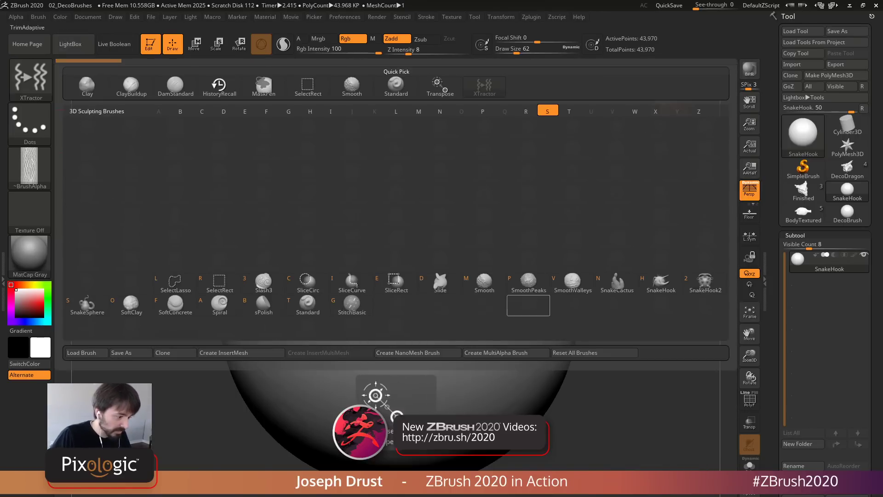
key(h)
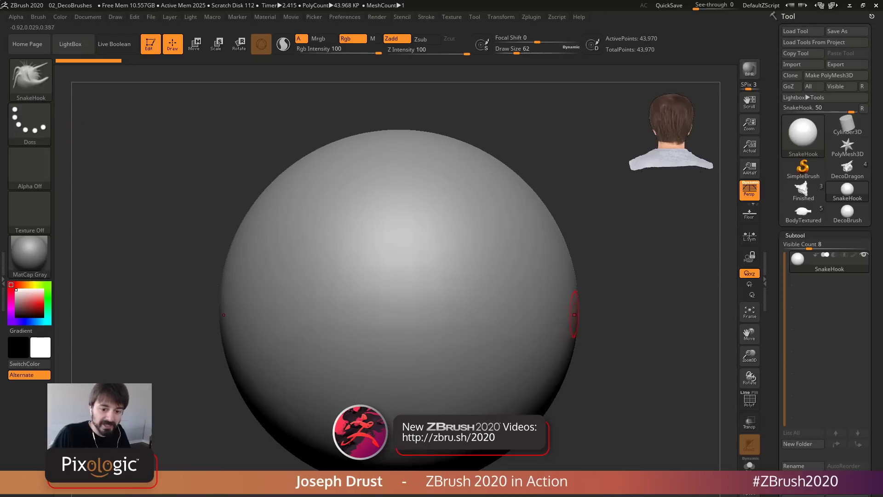
Enable Sculptris Pro and set the SnakeHook draw size to 140 with the sphere viewed straight on
click(283, 44)
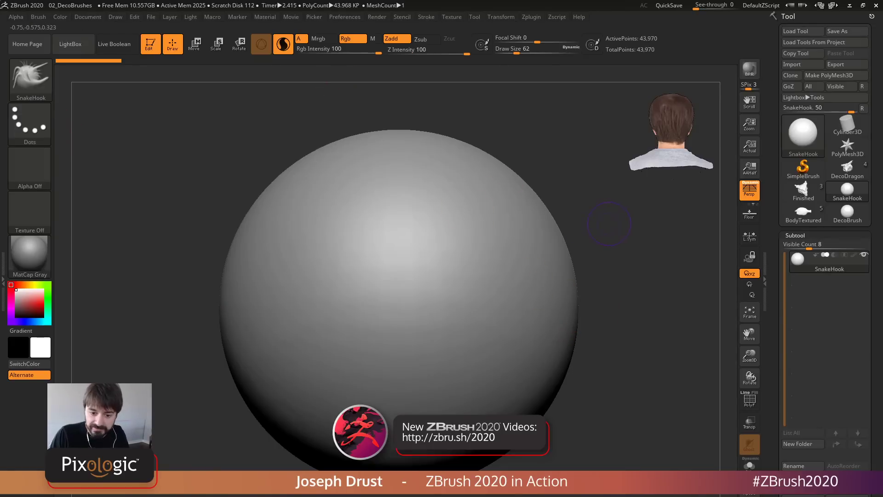
mouse_move(651, 274)
ctrl+right_down()
mouse_move(661, 256)
mouse_move(649, 277)
ctrl+right_up()
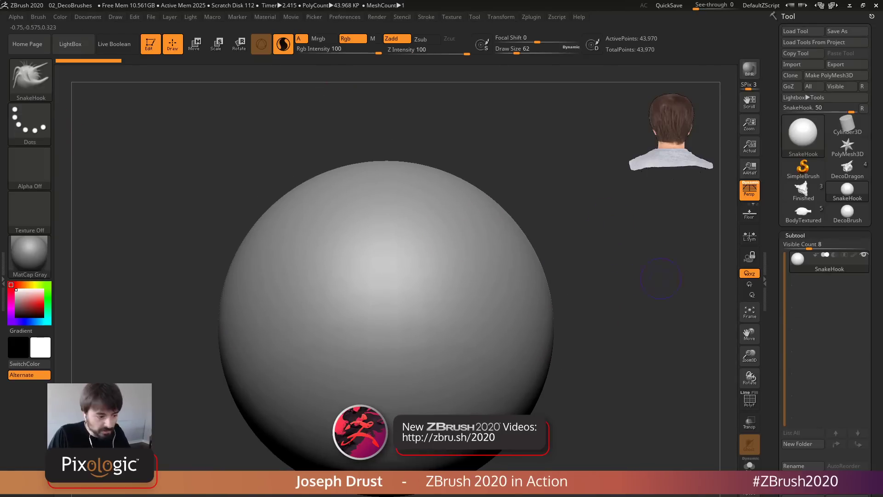
key(space)
drag(630, 284, 641, 283)
mouse_move(640, 283)
shift+right_down()
mouse_move(632, 283)
mouse_move(647, 251)
shift+right_up()
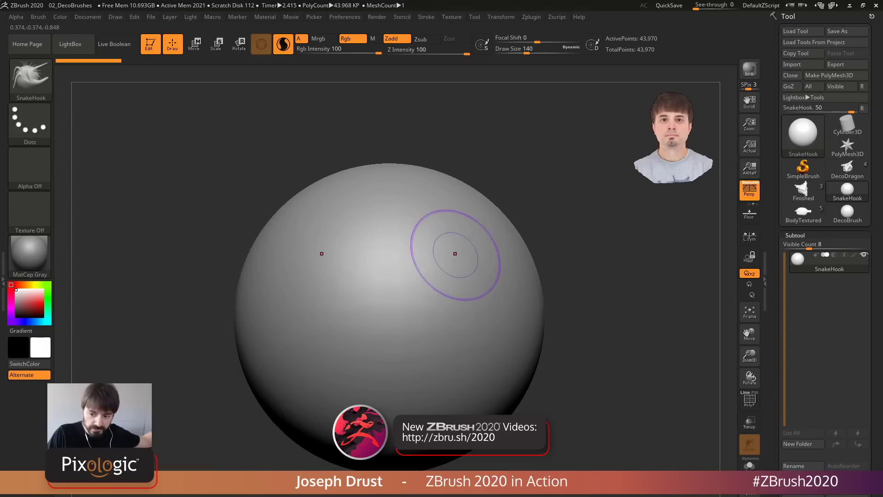
Try pulling curved symmetric horns from the sphere with SnakeHook, with and without Sculptris Pro, and undo both strokes
mouse_move(454, 294)
mouse_down()
mouse_move(566, 243)
mouse_move(662, 251)
mouse_move(672, 222)
mouse_up()
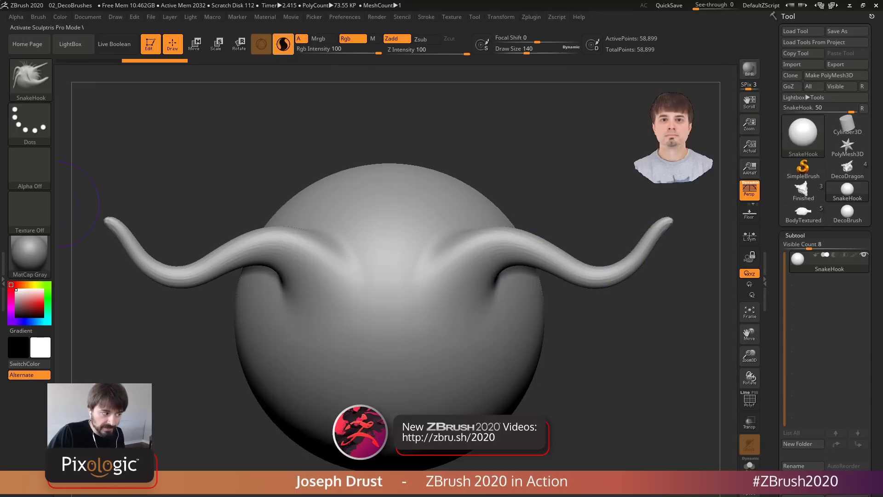
mouse_move(535, 323)
mouse_down()
mouse_move(545, 352)
mouse_move(599, 380)
mouse_move(676, 350)
mouse_move(690, 292)
mouse_up()
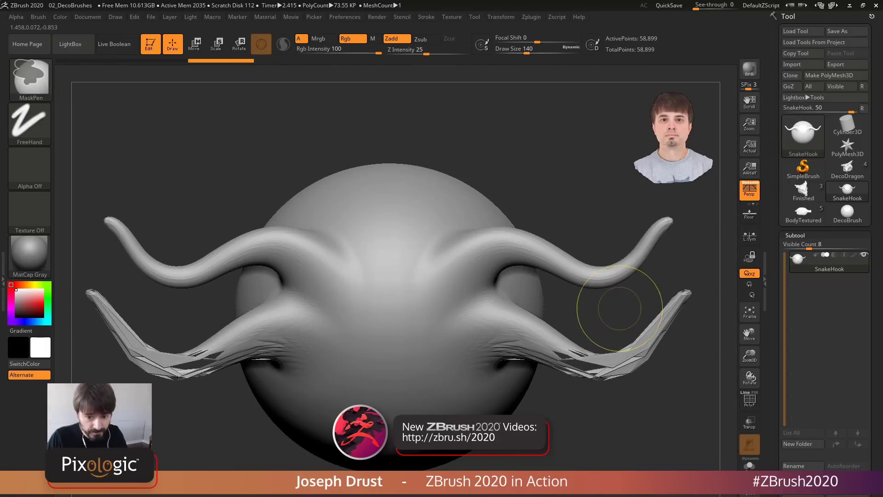
key(ctrl+z)
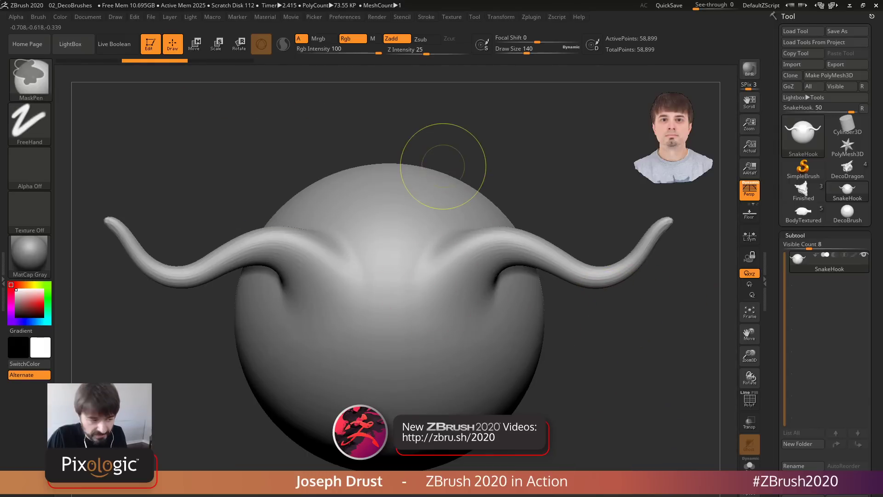
key(ctrl+z)
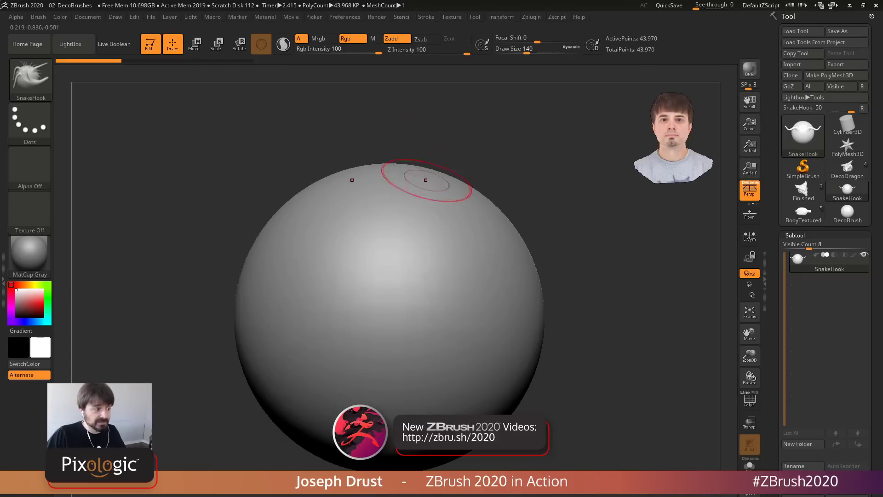
Turn Sculptris Pro back on and assign Alpha 07 to the SnakeHook brush
click(283, 44)
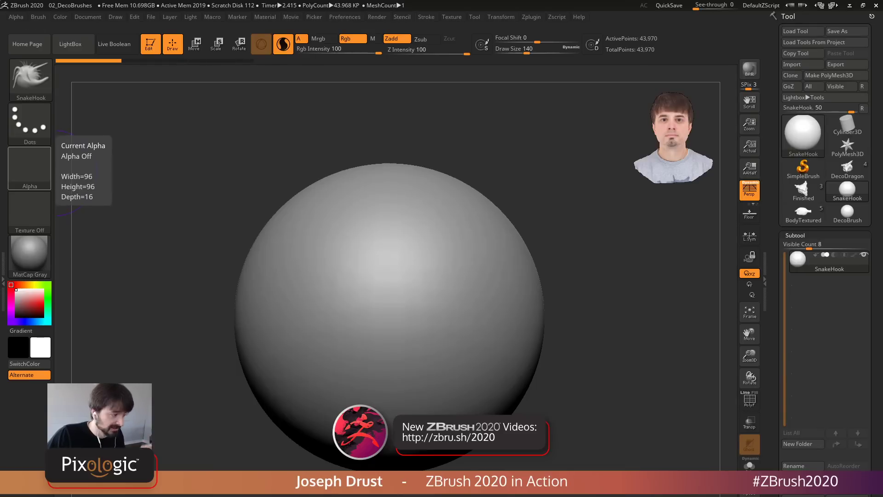
click(29, 168)
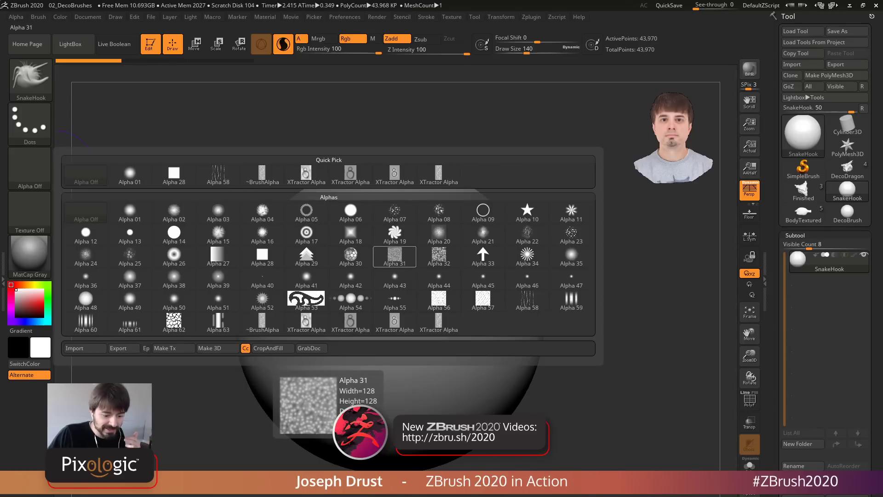
mouse_move(483, 234)
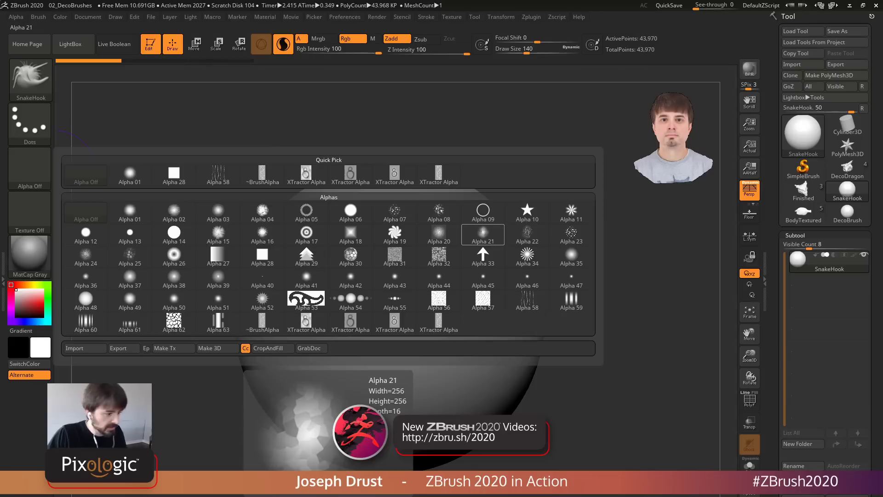
click(395, 211)
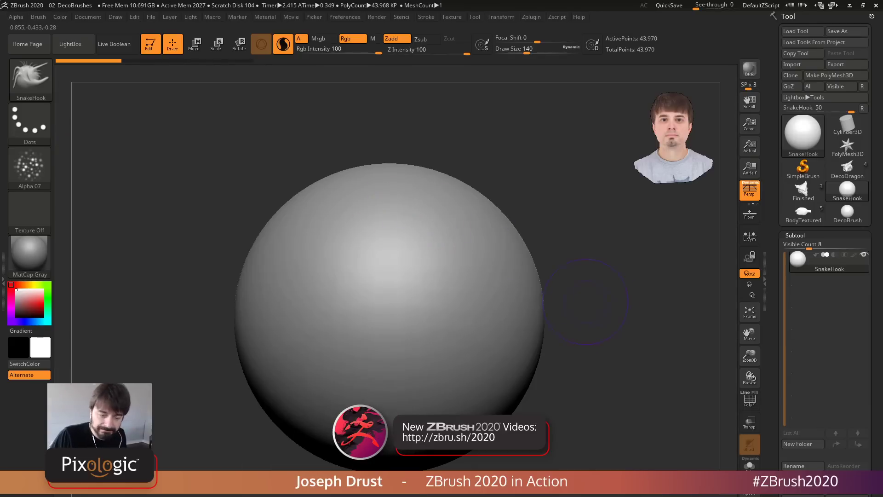
Test a short symmetric SnakeHook stroke on the sphere, undo it and set the draw size to 311
mouse_move(30, 79)
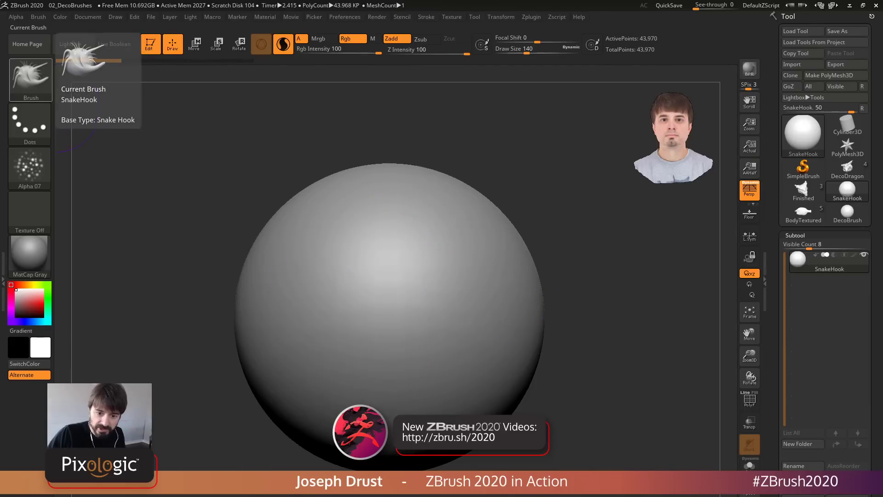
mouse_move(29, 123)
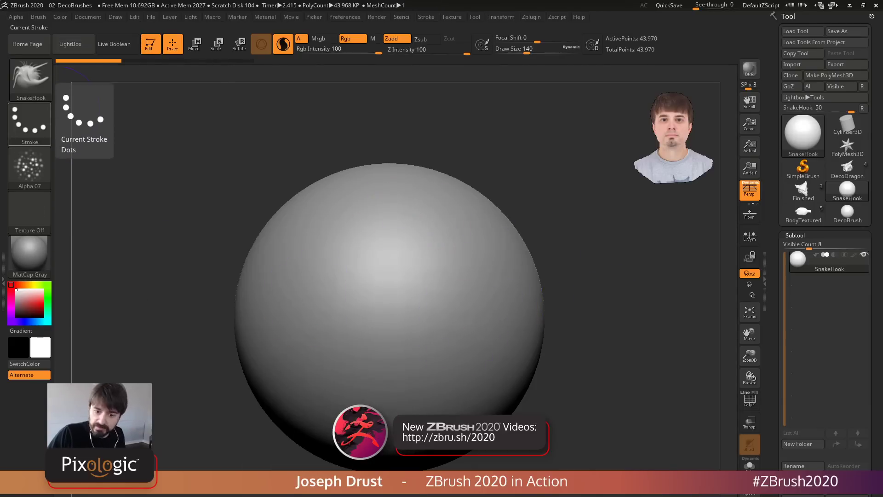
mouse_move(30, 166)
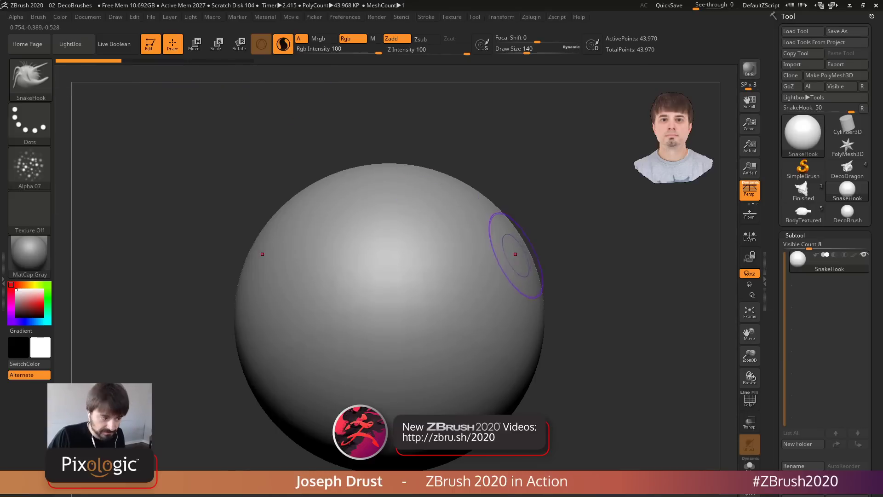
alt+drag(569, 252, 584, 273)
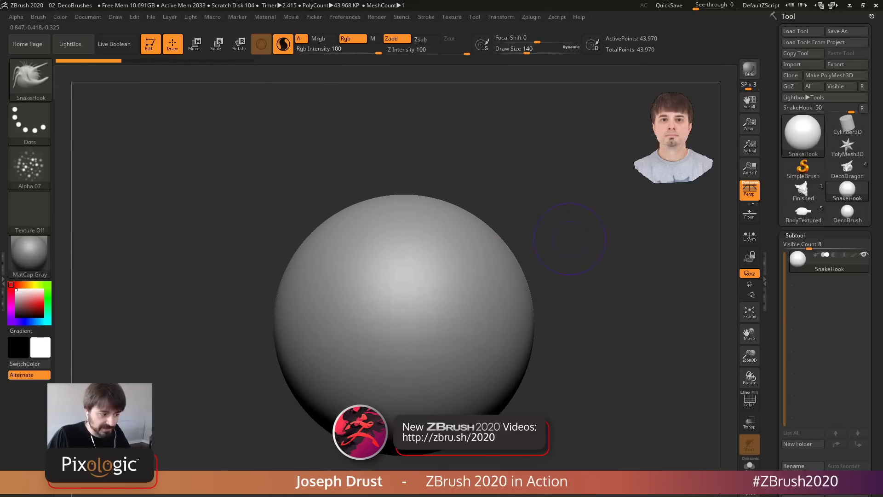
alt+drag(570, 239, 541, 239)
key(space)
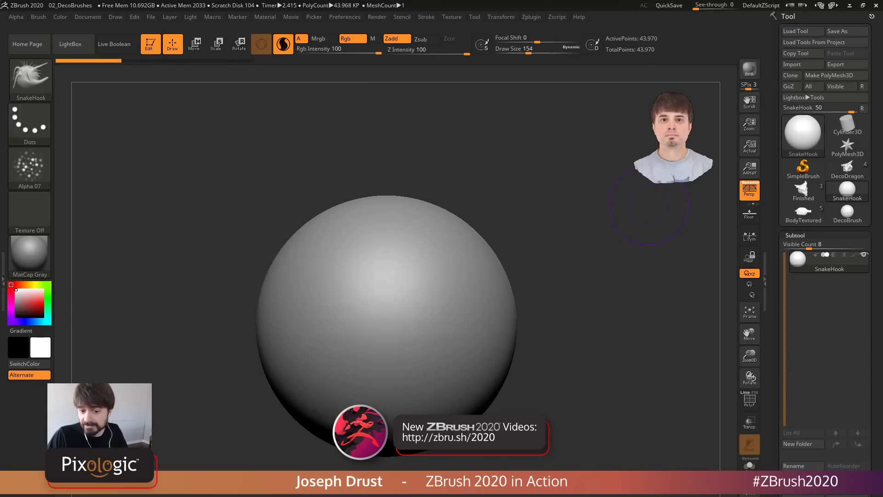
alt+drag(630, 221, 638, 208)
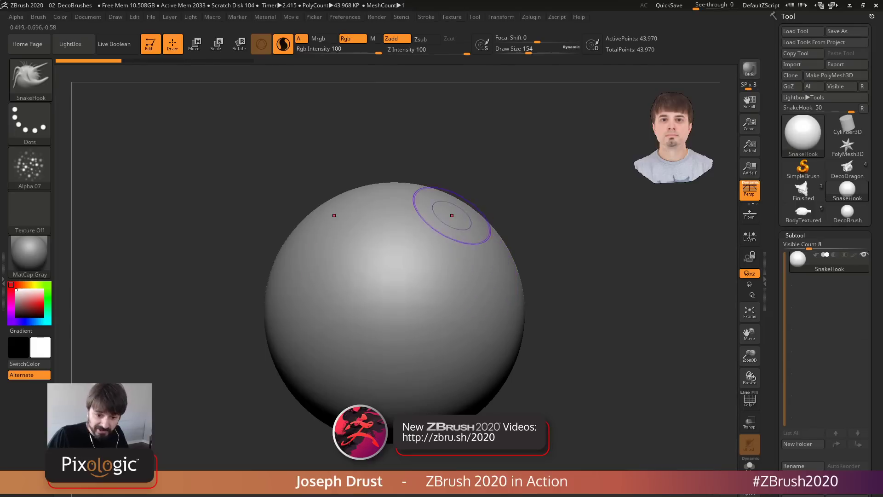
drag(440, 244, 451, 223)
key(ctrl+z)
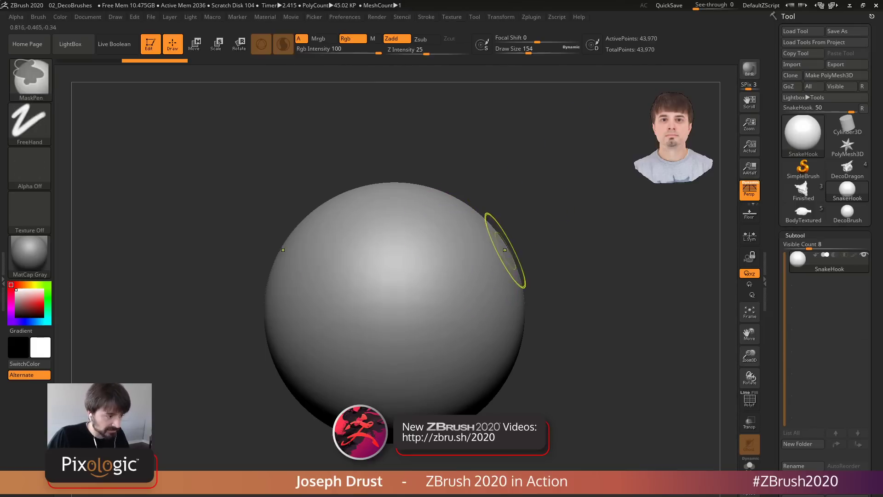
key(space)
drag(508, 241, 523, 240)
Try pulling symmetric spike clusters from the upper and middle sides of the sphere with the alpha, and undo both strokes
drag(471, 247, 534, 180)
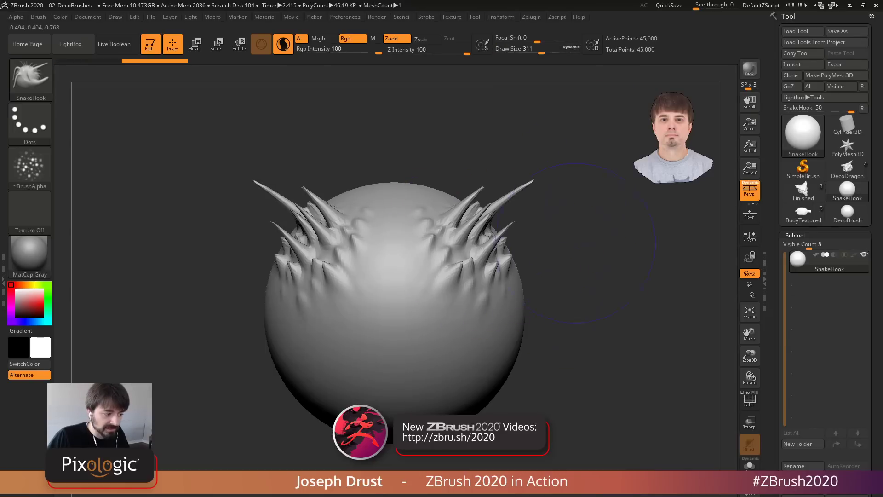
drag(487, 318, 559, 294)
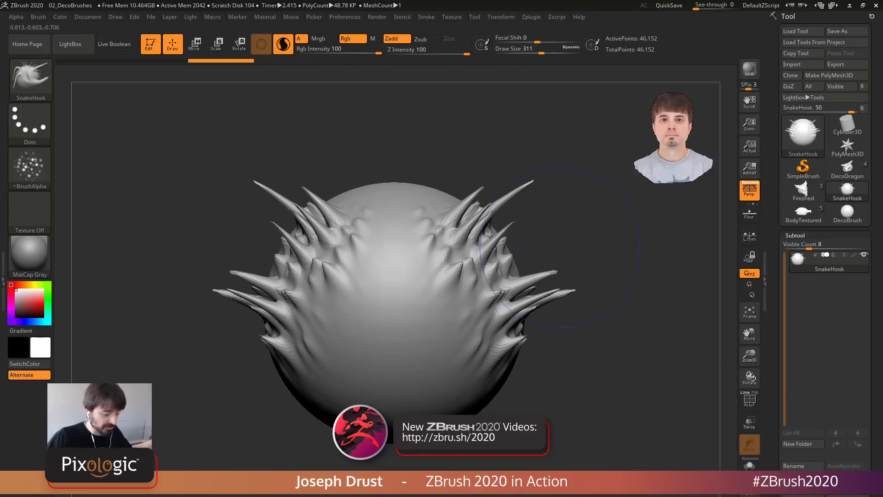
mouse_move(578, 303)
alt+mouse_down()
mouse_move(560, 274)
mouse_move(479, 273)
mouse_move(555, 273)
mouse_move(633, 333)
alt+mouse_up()
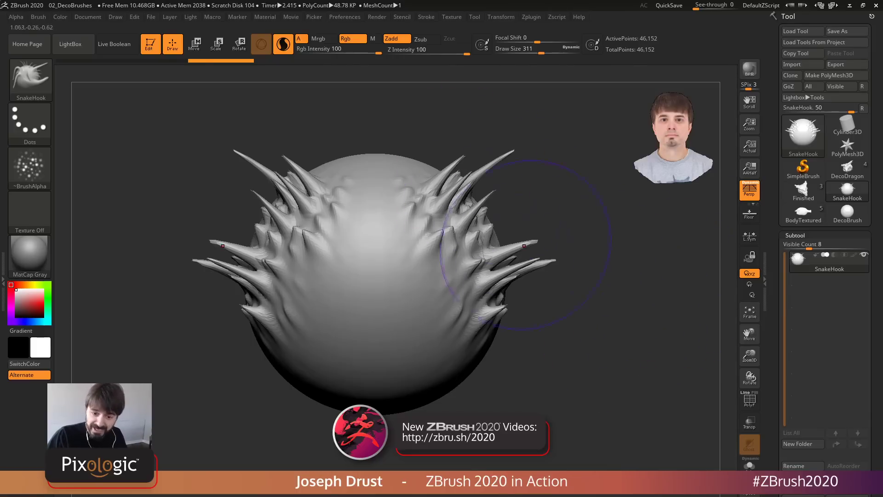
mouse_move(594, 271)
mouse_down()
mouse_move(515, 272)
mouse_move(612, 294)
mouse_up()
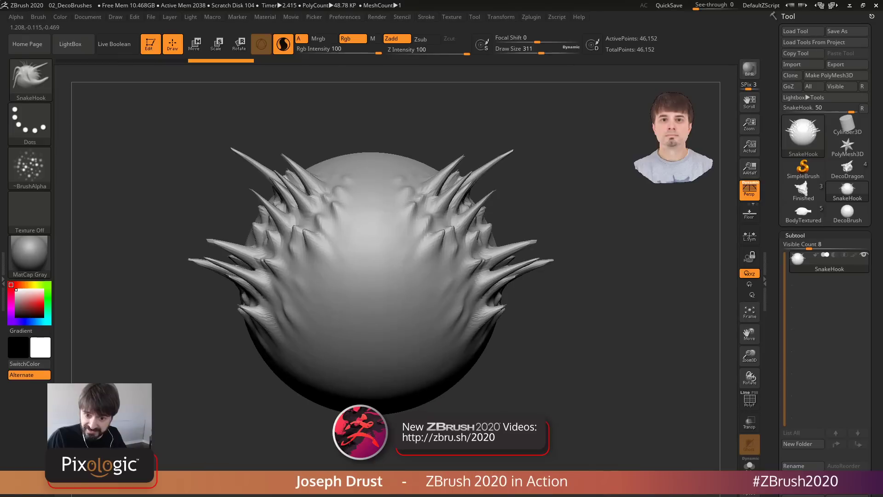
key(ctrl+z)
key(ctrl+z)
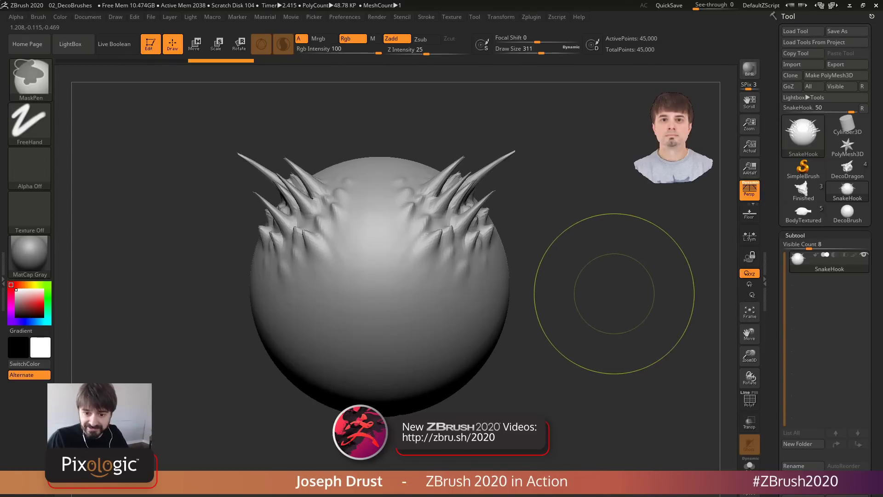
Pull long symmetric spike clusters outward from the upper and middle sides of the sphere, replacing a shorter trial stroke
mouse_move(29, 168)
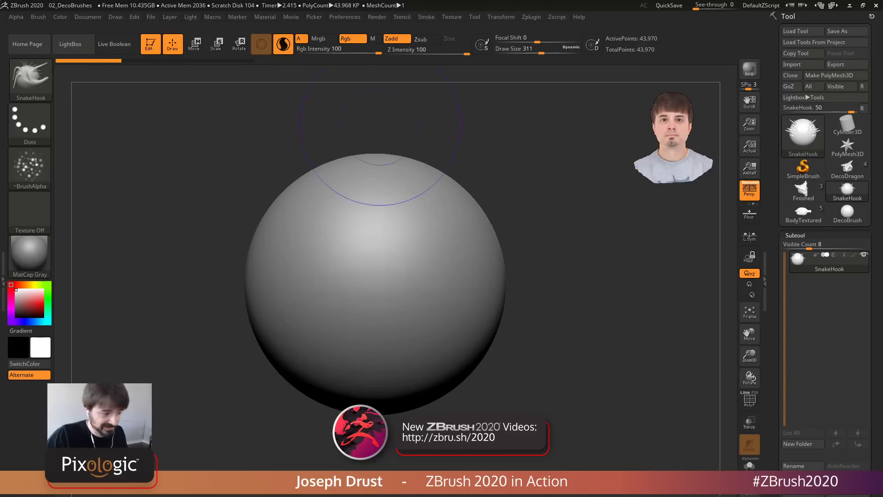
drag(434, 198, 479, 193)
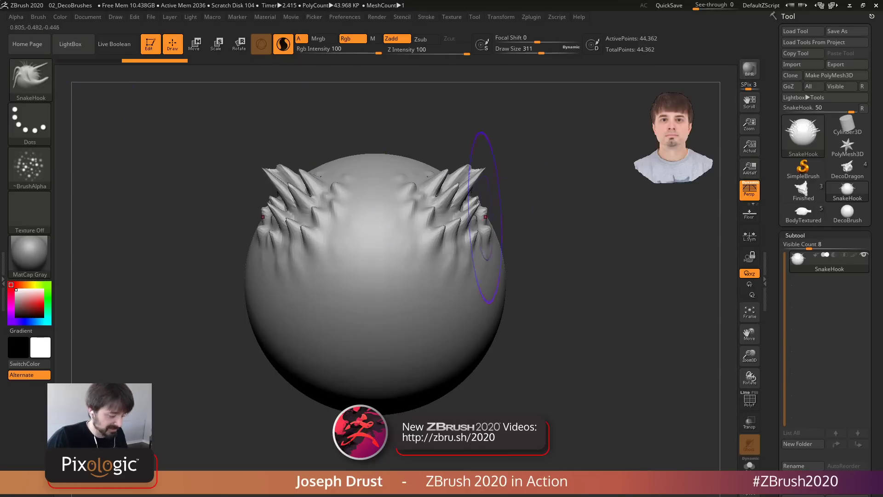
key(ctrl+z)
drag(448, 221, 538, 161)
drag(477, 295, 594, 268)
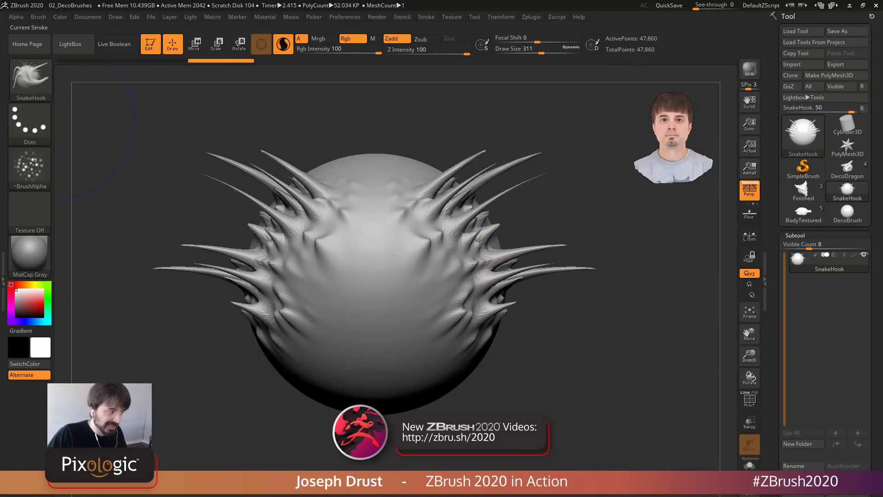
Assign Alpha 21 to the SnakeHook brush and set the draw size to 197
click(30, 168)
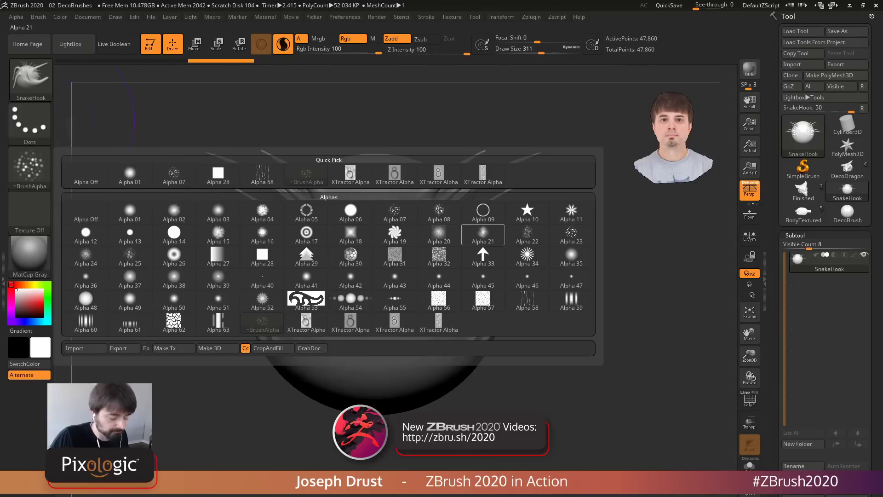
mouse_move(528, 255)
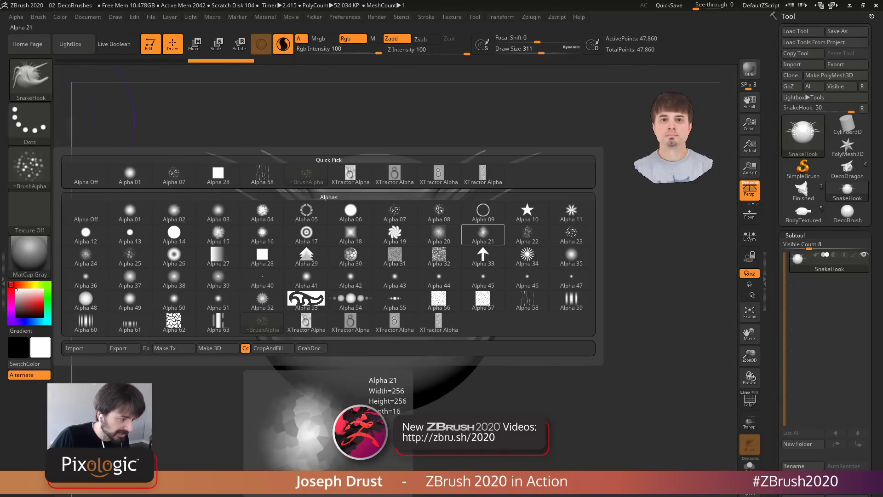
click(483, 235)
mouse_move(585, 362)
alt+mouse_down()
mouse_move(591, 339)
mouse_move(609, 352)
alt+mouse_up()
key(space)
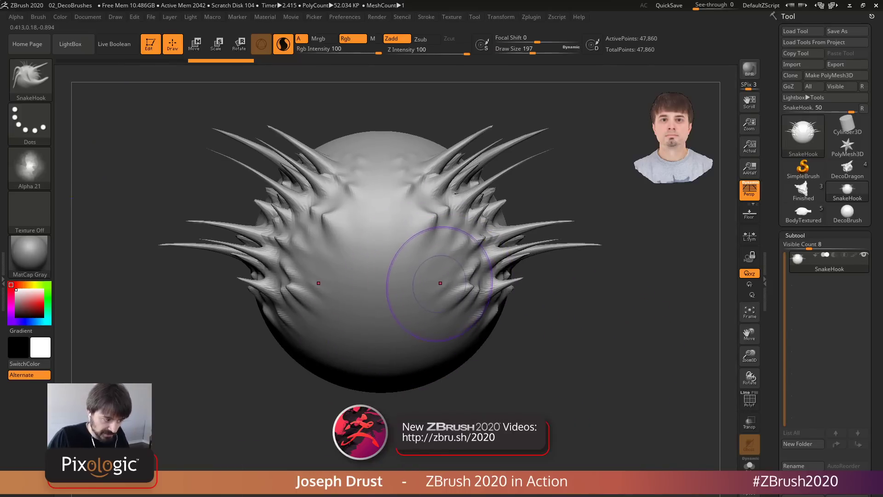
Pull the front of the sphere into brow folds and two long downward jaw shapes, enlarging the draw size up to 445
mouse_move(437, 282)
mouse_down()
mouse_move(429, 271)
mouse_move(399, 271)
mouse_up()
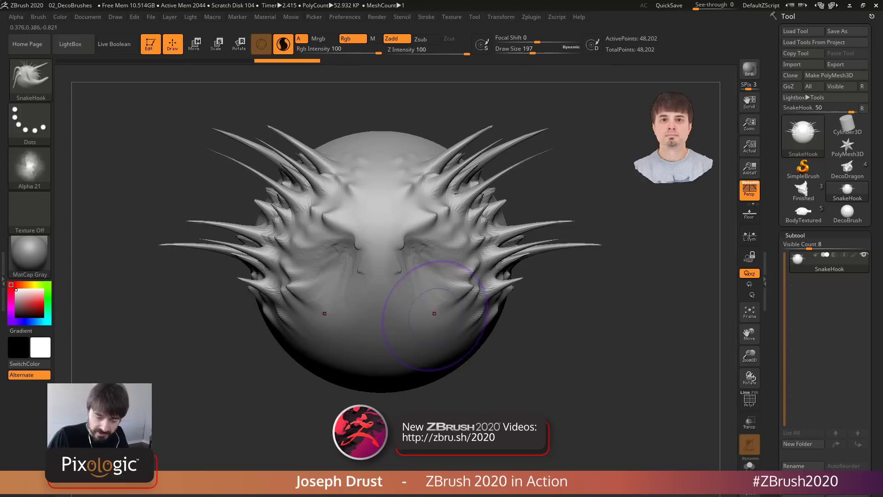
mouse_move(444, 307)
mouse_down()
mouse_move(424, 350)
mouse_move(439, 338)
mouse_move(400, 399)
mouse_up()
key(space)
mouse_move(430, 335)
mouse_down()
mouse_move(442, 309)
mouse_move(437, 414)
mouse_up()
drag(418, 396, 407, 405)
mouse_move(416, 368)
mouse_down()
mouse_move(430, 331)
mouse_move(432, 355)
mouse_move(466, 324)
mouse_move(460, 318)
mouse_up()
key(space)
drag(453, 368, 448, 381)
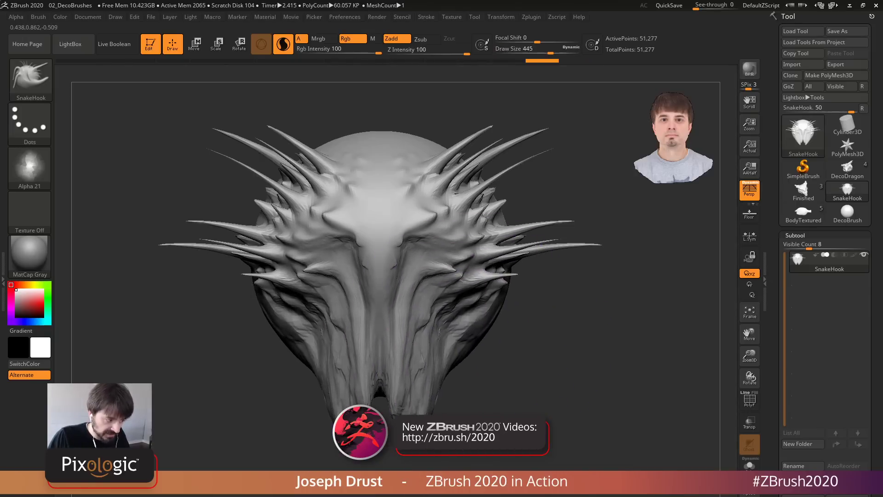
Check the head from an angle, return to a closer front view and set the draw size to 140
drag(612, 400, 613, 414)
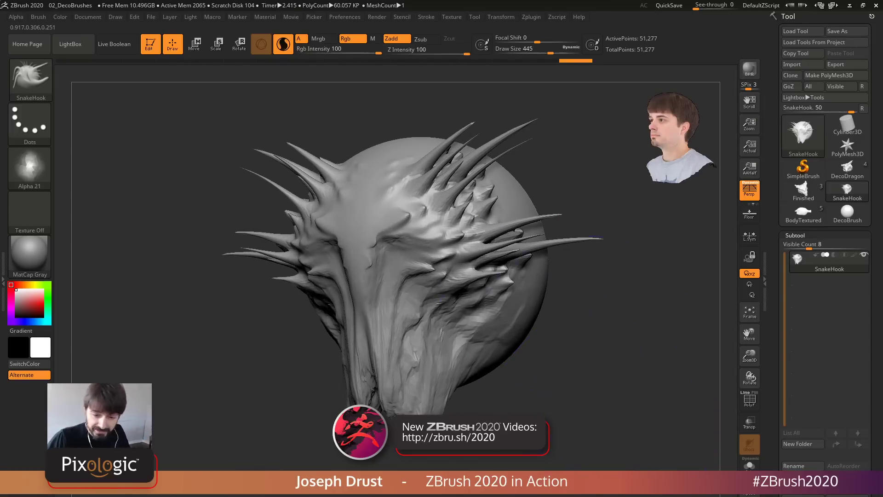
mouse_move(538, 335)
shift+mouse_down()
mouse_move(597, 359)
mouse_move(585, 329)
shift+mouse_up()
key(space)
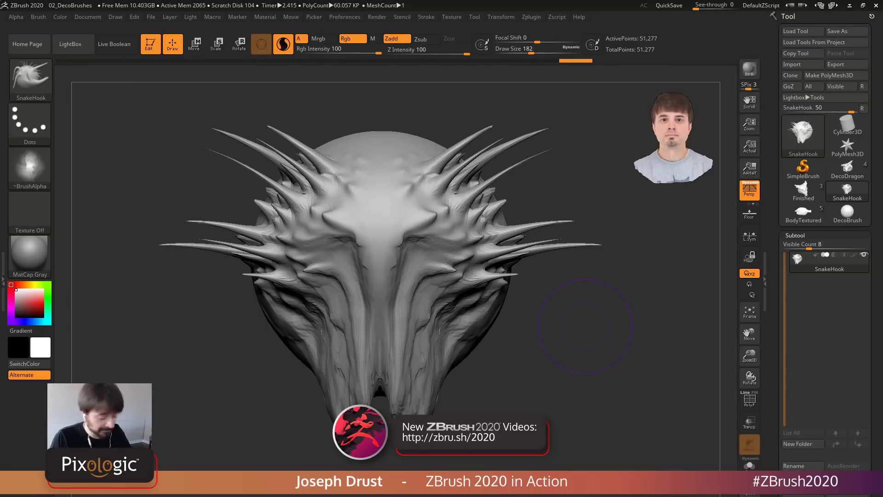
ctrl+right_drag(512, 240, 522, 260)
key(space)
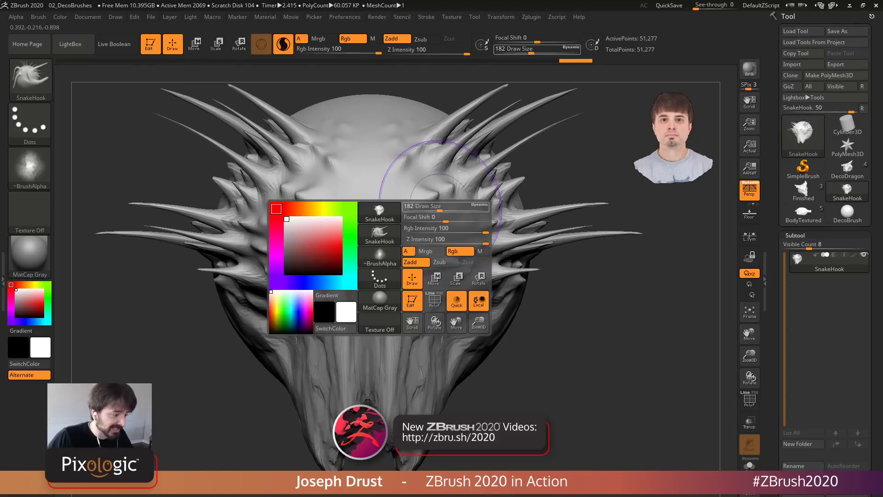
drag(435, 206, 426, 208)
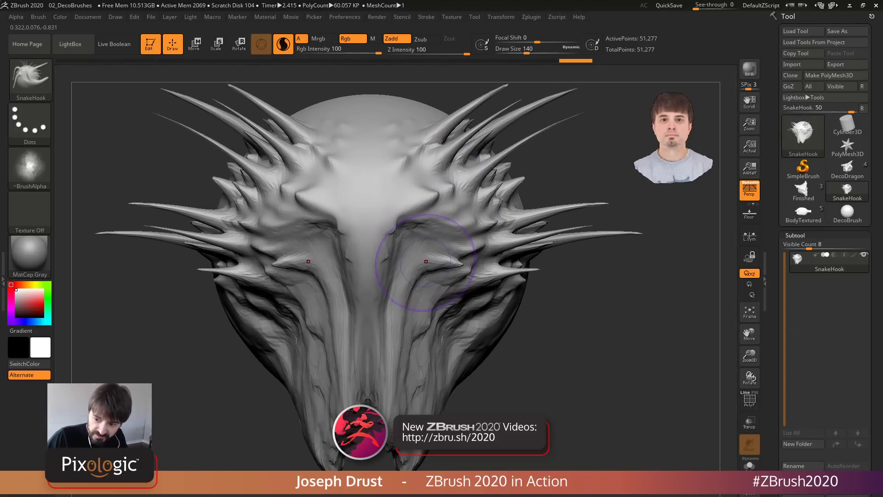
Undo a trial stroke in the eye area and sculpt rough detail into the two brow ridges
mouse_move(437, 272)
mouse_down()
mouse_move(425, 238)
mouse_move(452, 258)
mouse_move(420, 257)
mouse_move(430, 263)
mouse_move(419, 267)
mouse_move(440, 270)
mouse_move(421, 264)
mouse_move(435, 274)
mouse_move(428, 271)
mouse_up()
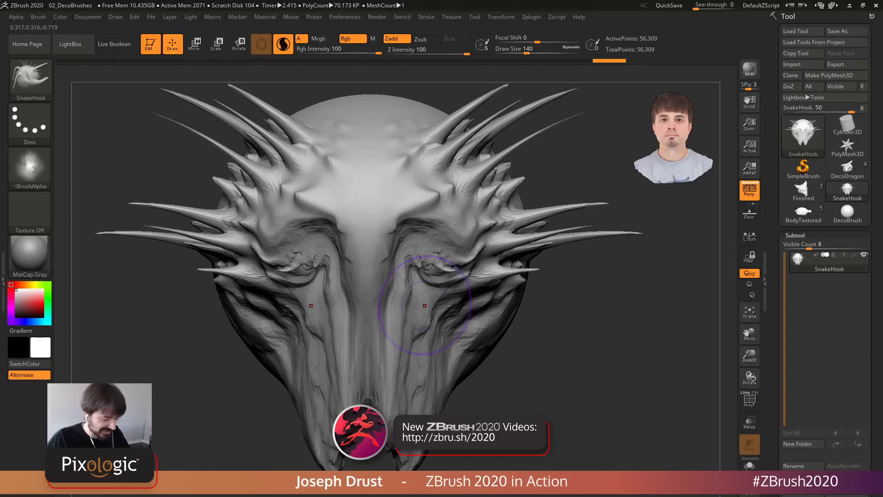
key(ctrl+z)
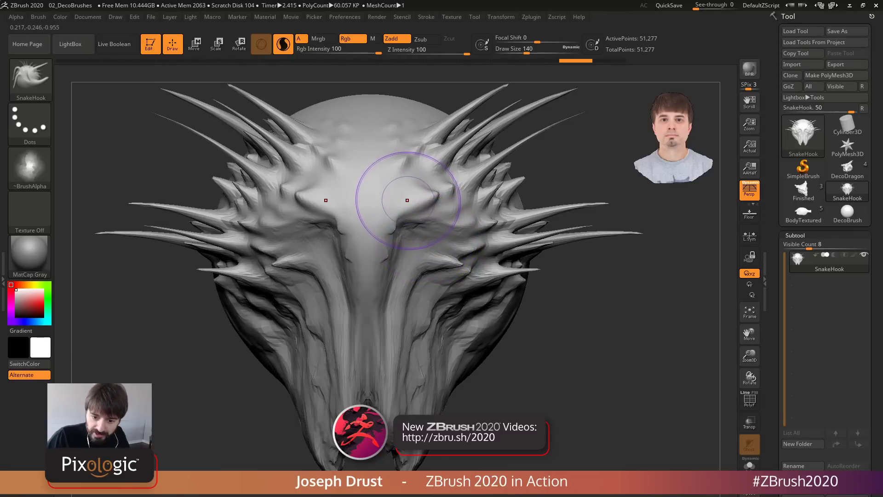
mouse_move(407, 200)
mouse_down()
mouse_move(415, 211)
mouse_move(428, 203)
mouse_move(424, 194)
mouse_move(430, 205)
mouse_move(415, 184)
mouse_up()
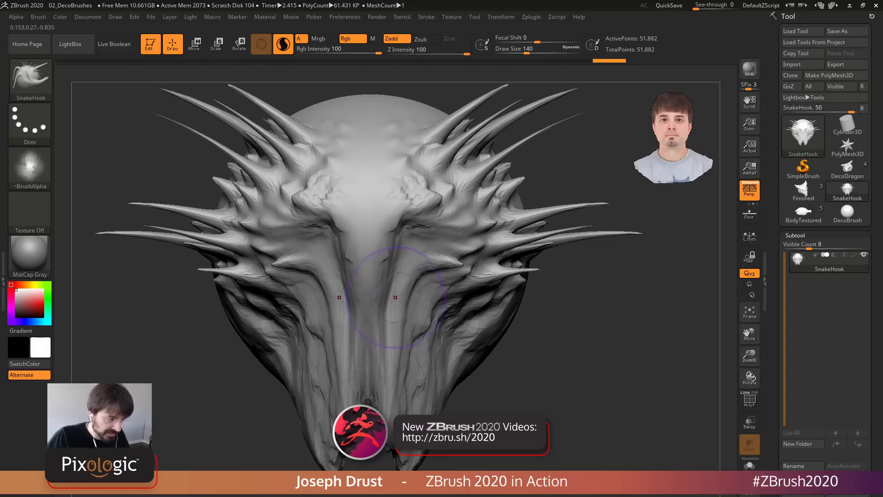
Set the draw size to 251 and pull the central nose ridge down between the jaw shapes
key(space)
drag(395, 297, 412, 297)
mouse_move(380, 248)
mouse_down()
mouse_move(374, 375)
mouse_move(393, 303)
mouse_move(375, 363)
mouse_move(382, 332)
mouse_up()
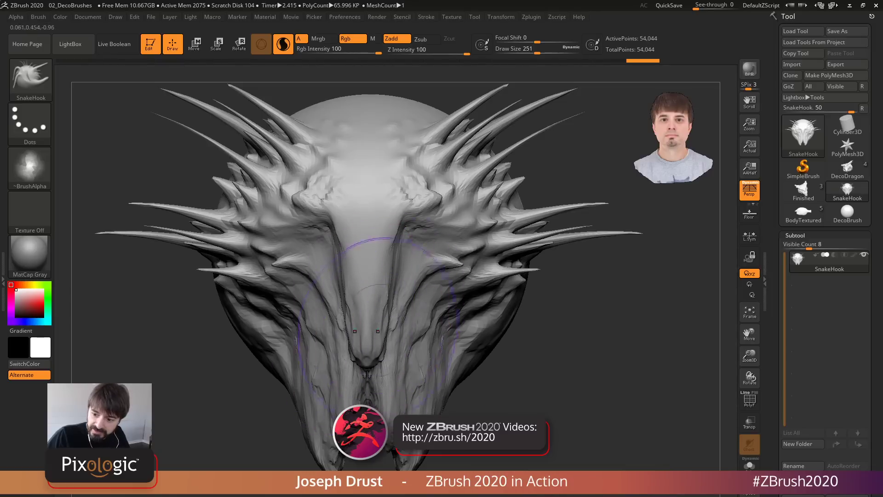
Carve deep symmetric eye sockets and lids under the brows by pulling the surface below them upward
mouse_move(437, 297)
mouse_down()
mouse_move(409, 237)
mouse_move(433, 263)
mouse_move(414, 253)
mouse_up()
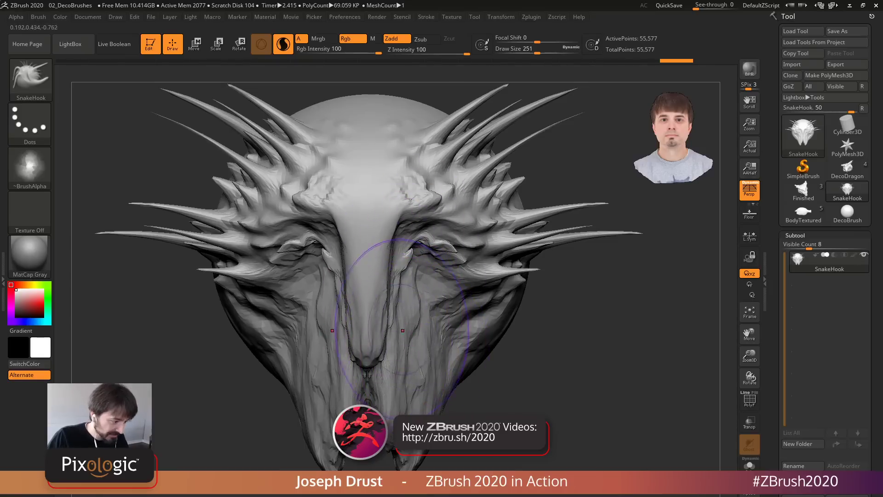
mouse_move(417, 335)
mouse_down()
mouse_move(460, 274)
mouse_move(448, 255)
mouse_up()
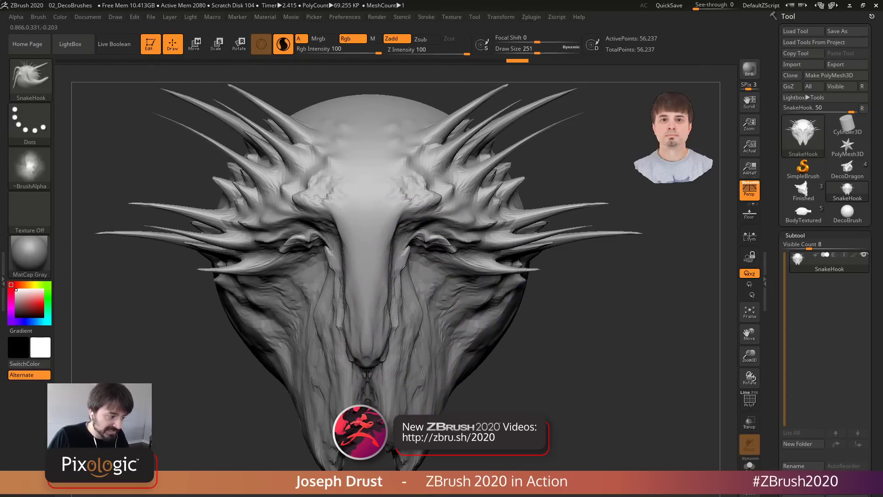
right_drag(520, 272, 460, 285)
mouse_move(441, 287)
mouse_down()
mouse_move(460, 277)
mouse_move(455, 269)
mouse_up()
shift+right_drag(456, 276, 520, 272)
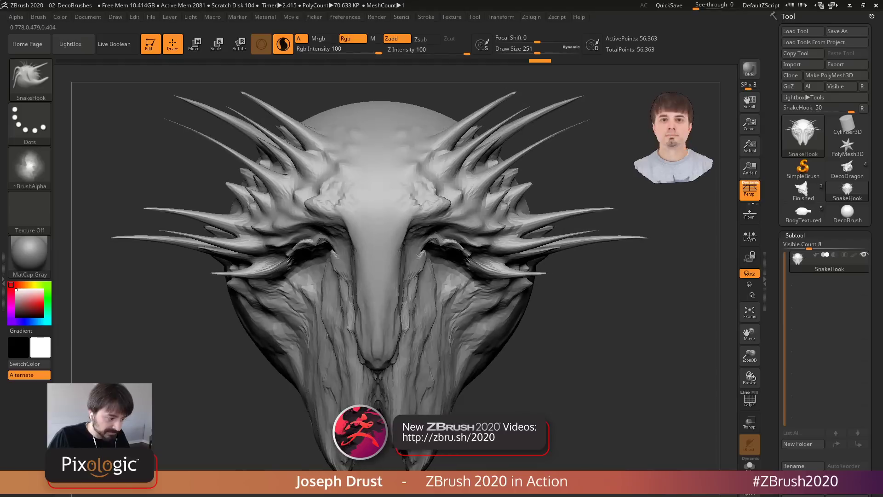
Sculpt rough cheek detail below the eyes at draw size 128 and pull up the side of the head at draw size 177
key(space)
mouse_move(493, 302)
mouse_down()
mouse_move(464, 294)
mouse_move(469, 280)
mouse_move(456, 299)
mouse_move(460, 289)
mouse_move(464, 303)
mouse_up()
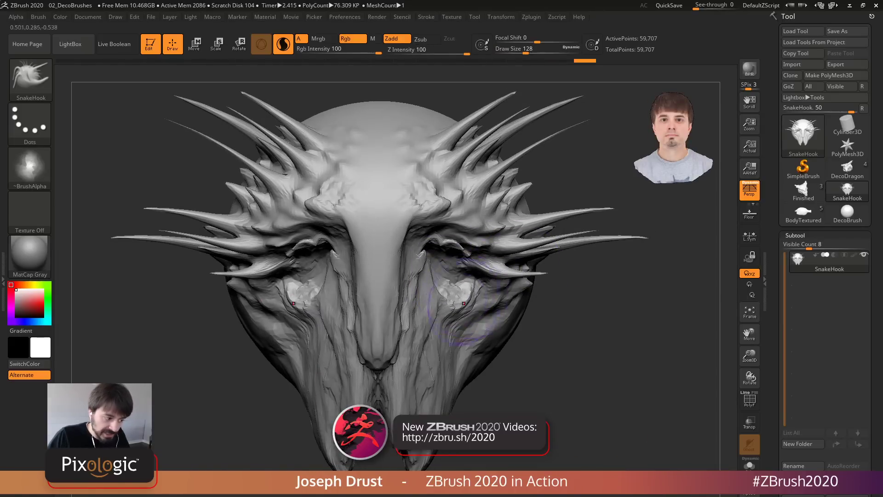
drag(620, 419, 533, 410)
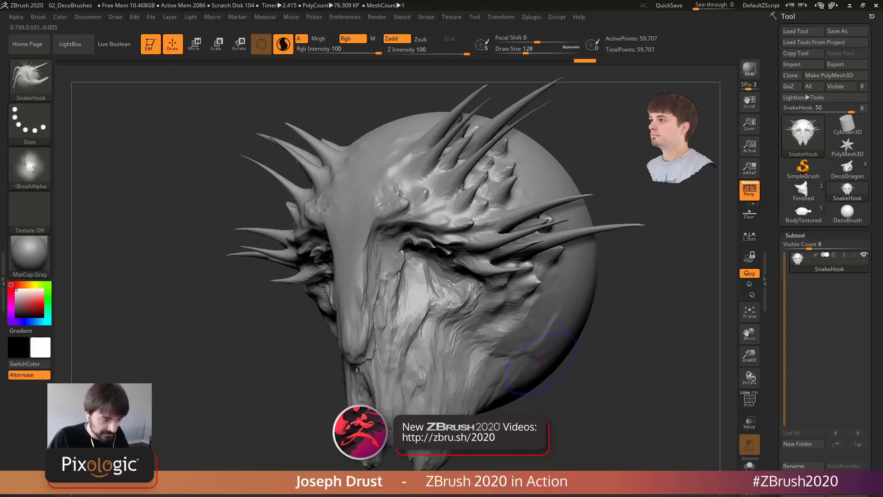
key(space)
mouse_move(525, 326)
mouse_down()
mouse_move(504, 315)
mouse_move(516, 304)
mouse_move(506, 306)
mouse_move(521, 308)
mouse_up()
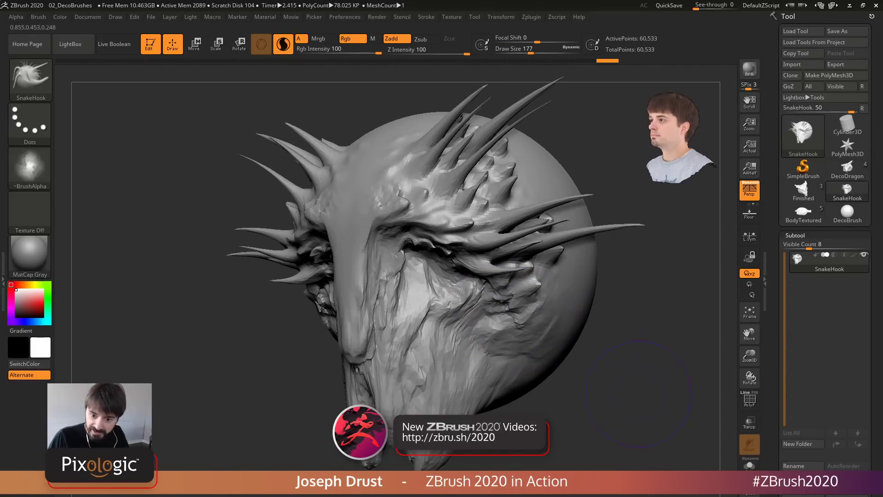
shift+drag(638, 394, 636, 439)
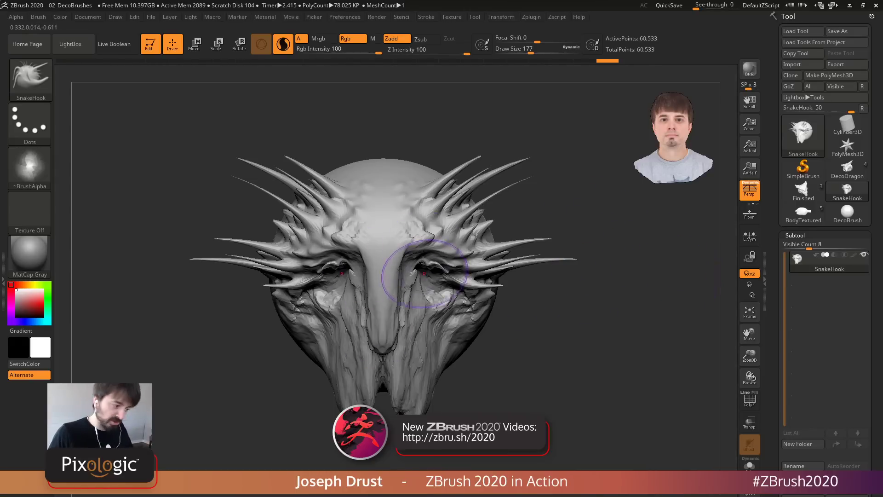
Set the draw size to 286, broaden the nose ridge and pull the long jaw shapes downward
key(space)
mouse_move(424, 277)
mouse_down()
mouse_move(434, 278)
mouse_move(400, 283)
mouse_move(416, 290)
mouse_move(409, 322)
mouse_up()
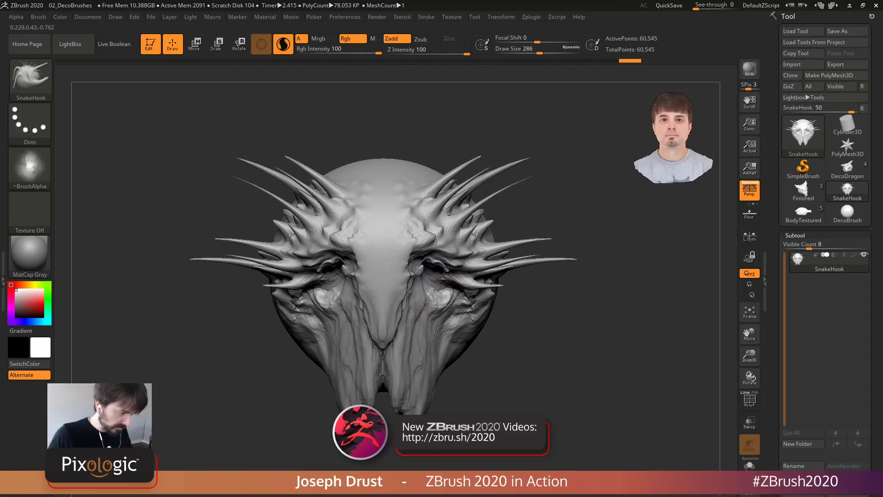
mouse_move(399, 382)
mouse_down()
mouse_move(401, 432)
mouse_move(399, 414)
mouse_move(438, 405)
mouse_up()
Set the draw size to 492 and pull the forehead and top of the skull into a new shape
key(space)
mouse_move(480, 317)
mouse_down()
mouse_move(465, 314)
mouse_move(460, 294)
mouse_up()
right_drag(460, 294, 440, 281)
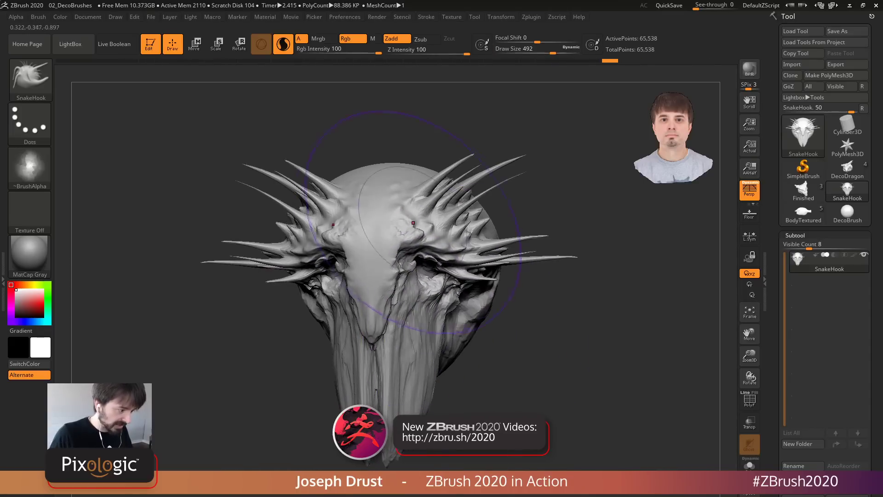
mouse_move(428, 234)
mouse_down()
mouse_move(401, 221)
mouse_move(416, 179)
mouse_up()
drag(465, 133, 478, 129)
drag(432, 198, 398, 125)
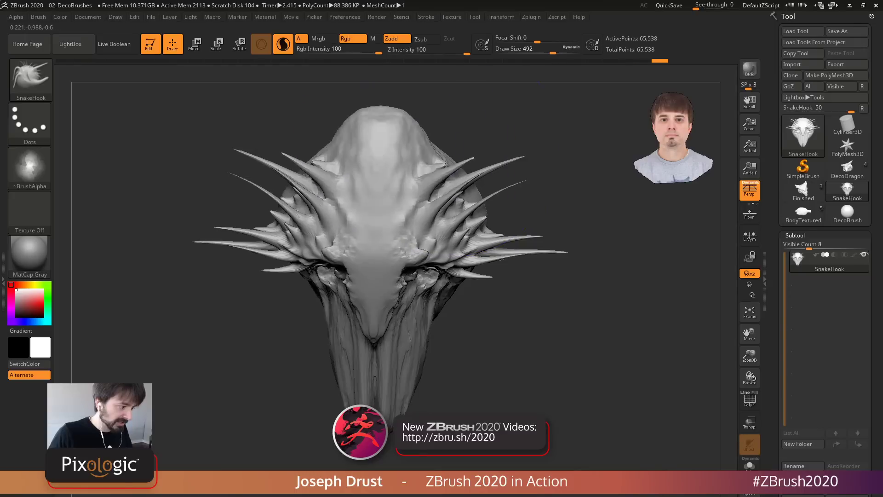
drag(410, 157, 405, 143)
drag(324, 198, 319, 212)
Sculpt symmetric folded detail into the crown above the brows at draw size 251
key(space)
mouse_move(403, 152)
mouse_down()
mouse_move(393, 151)
mouse_move(381, 188)
mouse_up()
key(space)
mouse_move(383, 188)
mouse_down()
mouse_move(368, 175)
mouse_move(391, 149)
mouse_move(401, 164)
mouse_up()
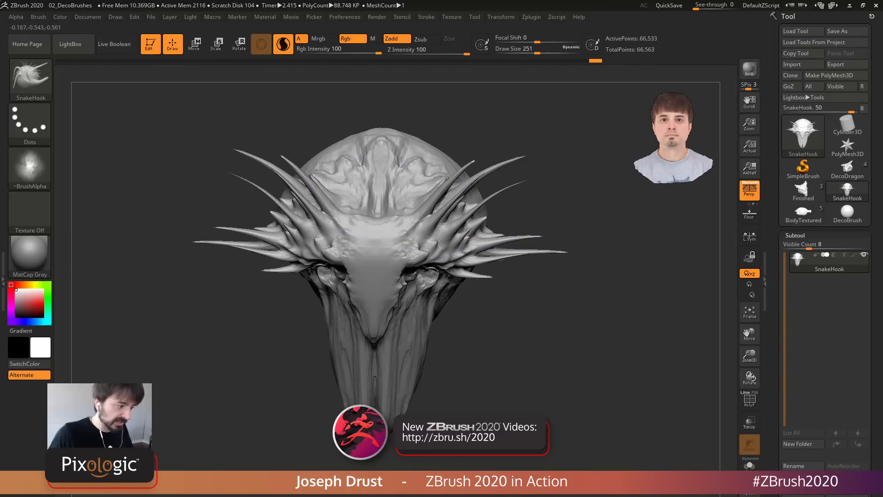
Refine the forehead and brow ridges with smaller SnakeHook strokes at draw size 140 and check the head from several angles
drag(392, 207, 411, 175)
mouse_move(412, 175)
right_down()
mouse_move(479, 177)
mouse_move(414, 170)
right_up()
key(space)
mouse_move(416, 168)
mouse_down()
mouse_move(383, 196)
mouse_move(410, 188)
mouse_move(391, 193)
mouse_move(399, 186)
mouse_move(407, 195)
mouse_move(398, 207)
mouse_up()
mouse_move(400, 241)
mouse_down()
mouse_move(410, 240)
mouse_move(407, 253)
mouse_up()
drag(601, 368, 560, 412)
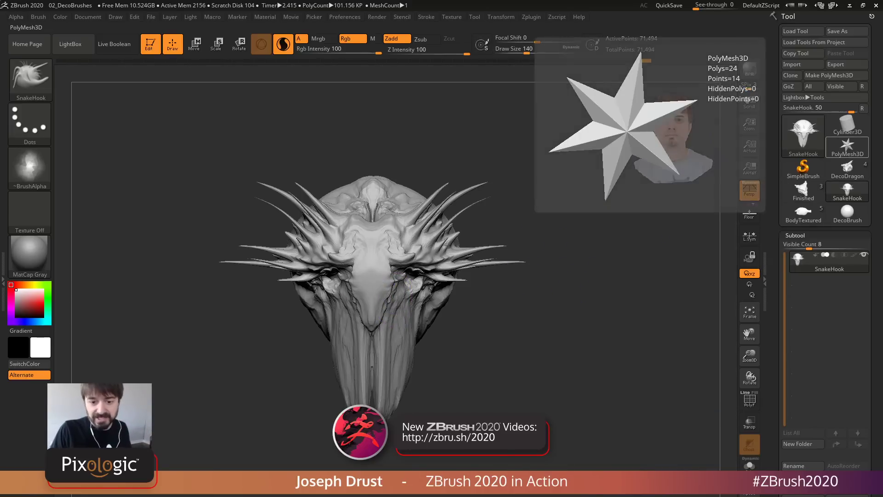
mouse_move(593, 262)
mouse_down()
mouse_move(662, 262)
mouse_move(626, 263)
mouse_move(600, 295)
mouse_move(631, 304)
mouse_up()
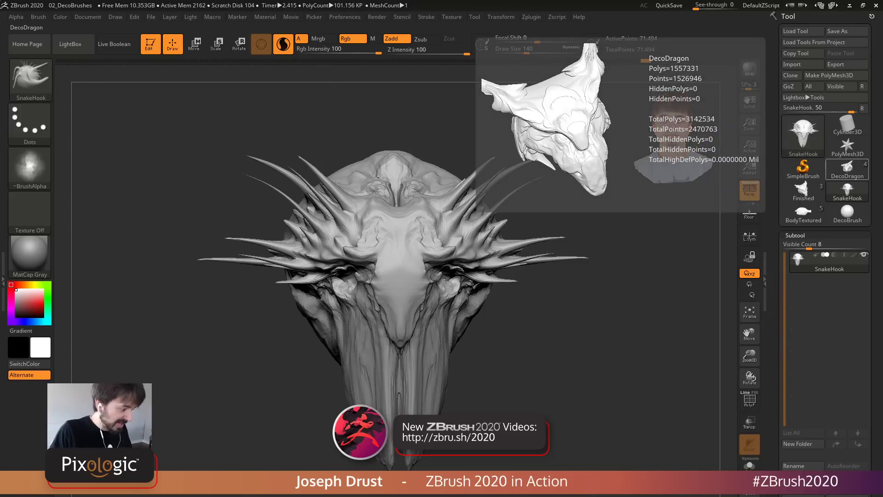
Switch to the DecoDragon tool, examine the dragon head up close and turn off the brush's alpha
click(847, 168)
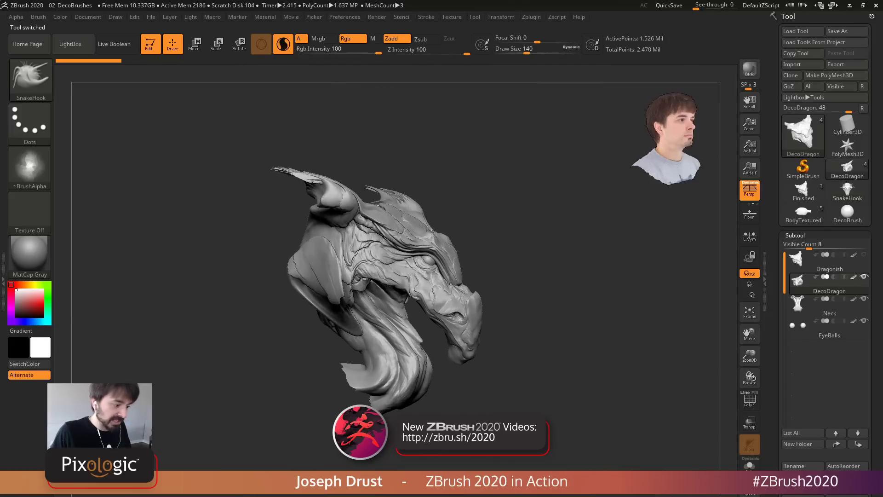
mouse_move(626, 295)
alt+mouse_down()
mouse_move(619, 345)
mouse_move(627, 359)
alt+mouse_up()
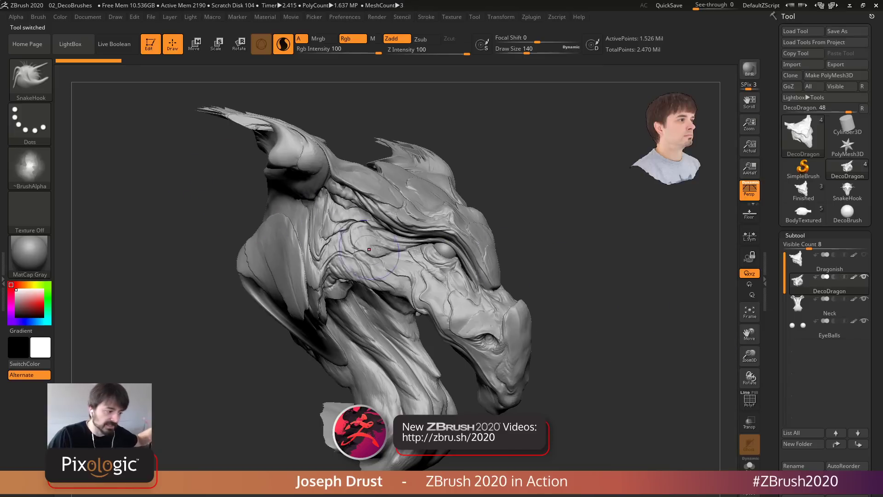
drag(675, 274, 624, 276)
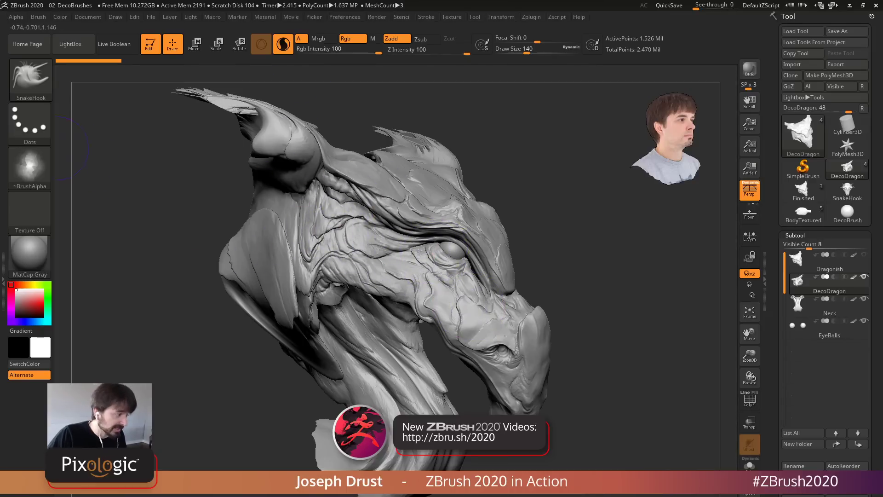
click(30, 166)
click(85, 175)
alt+drag(562, 249, 586, 302)
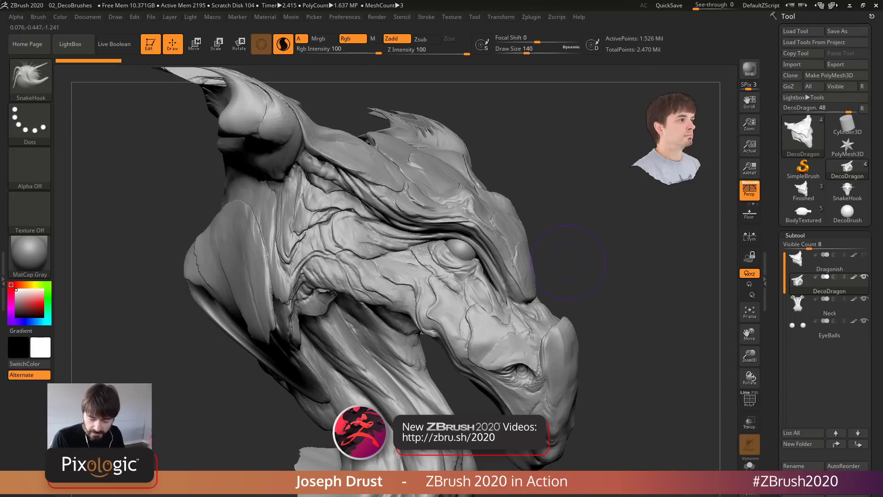
Switch the active tool to the DecoBrush sphere
click(803, 168)
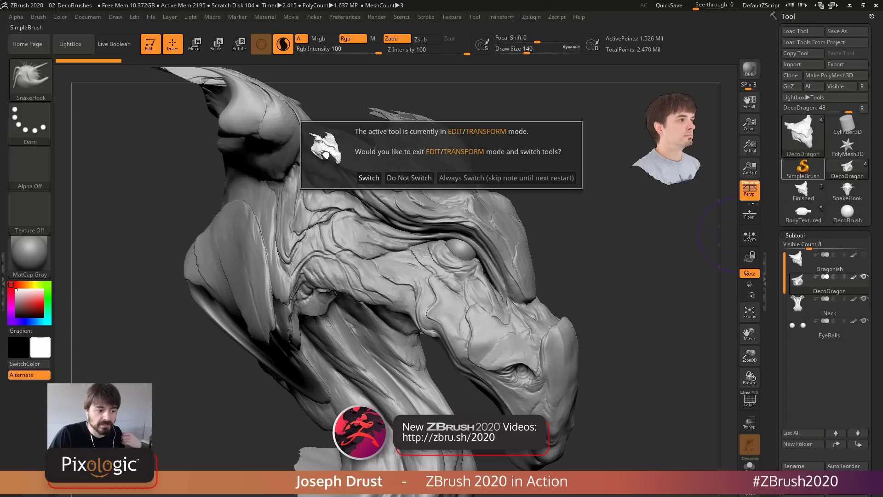
key(Escape)
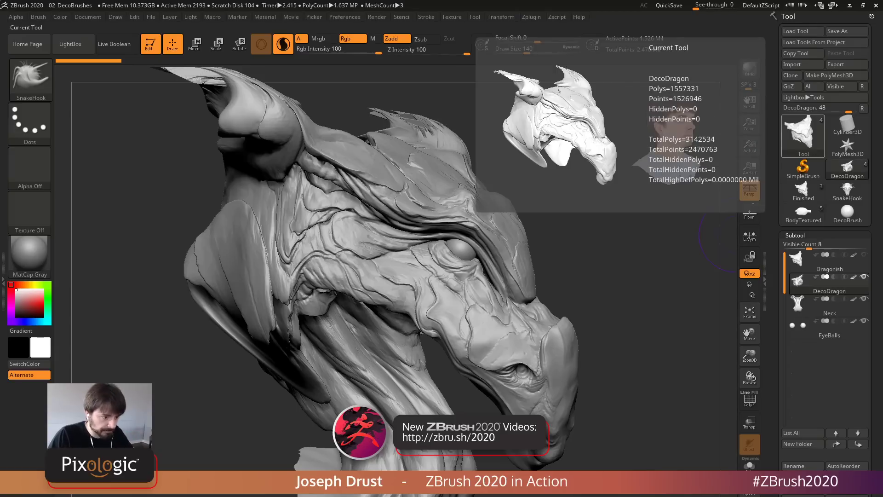
click(803, 135)
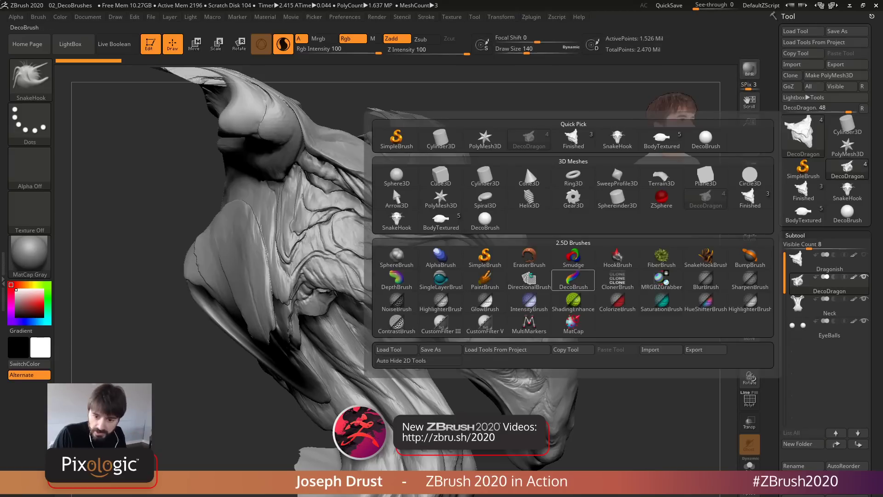
mouse_move(573, 280)
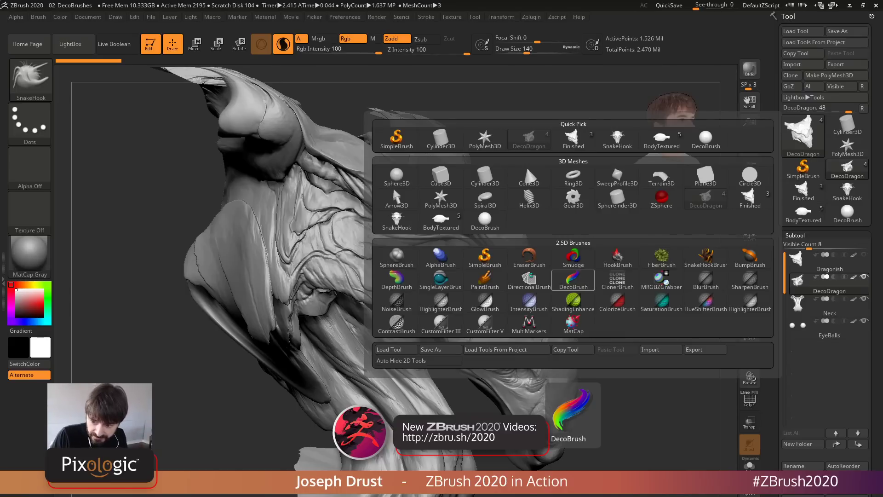
click(485, 218)
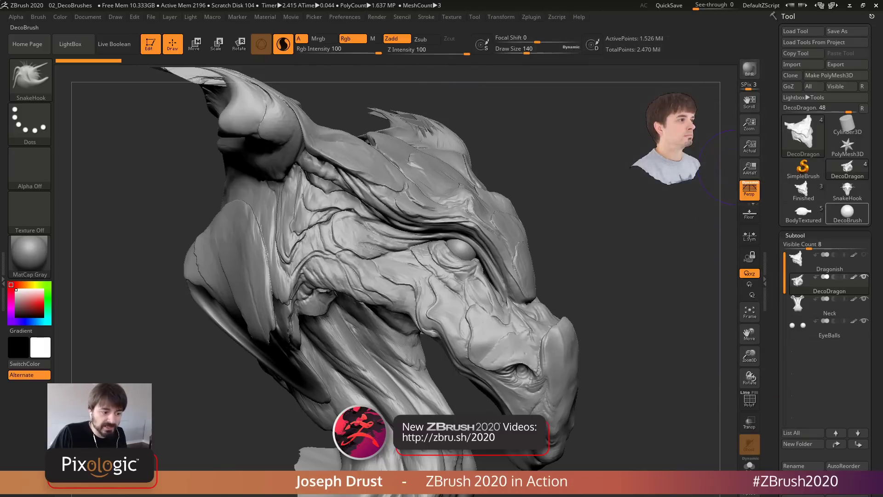
alt+drag(578, 306, 592, 326)
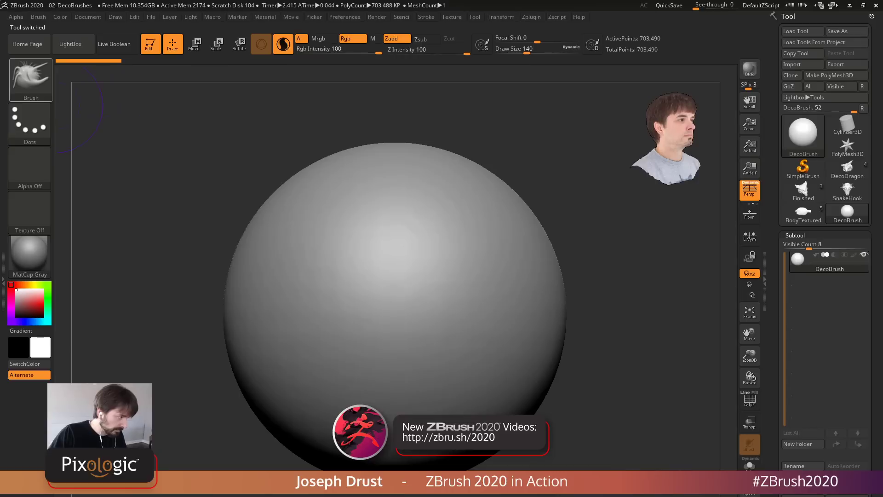
Choose the DecoCurveDrag brush, set its draw size to 49 and face the front of the sphere
click(30, 76)
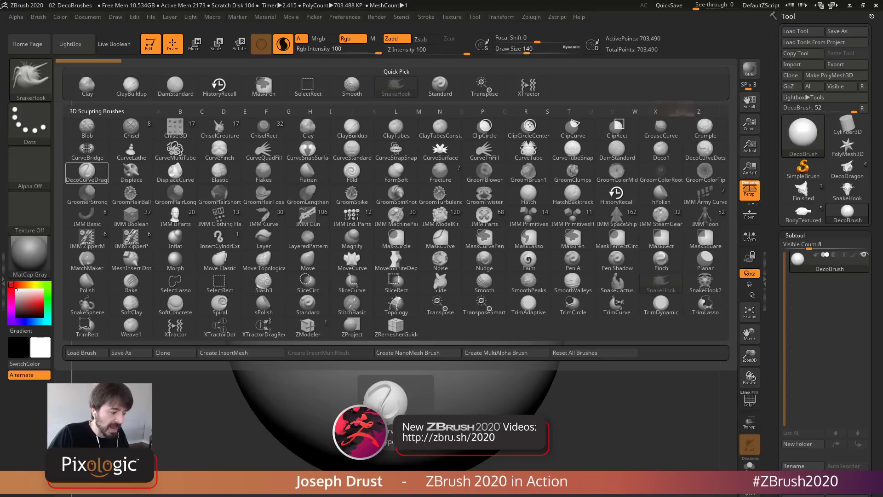
click(87, 175)
key(space)
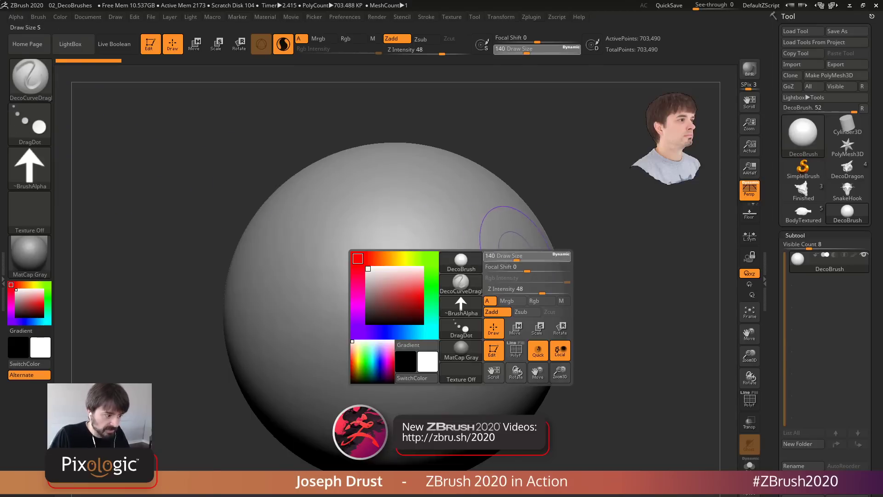
drag(505, 255, 504, 255)
shift+right_drag(504, 256, 380, 184)
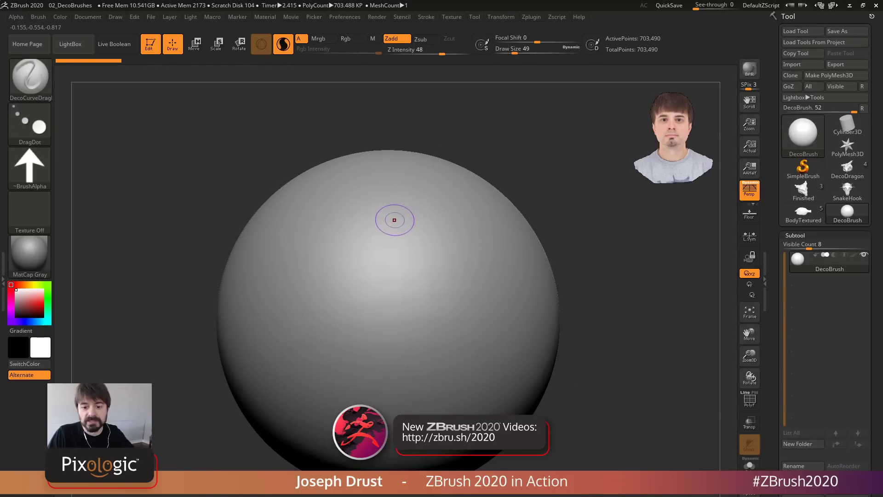
mouse_move(502, 264)
alt+right_down()
mouse_move(521, 215)
mouse_move(515, 196)
mouse_move(509, 217)
alt+right_up()
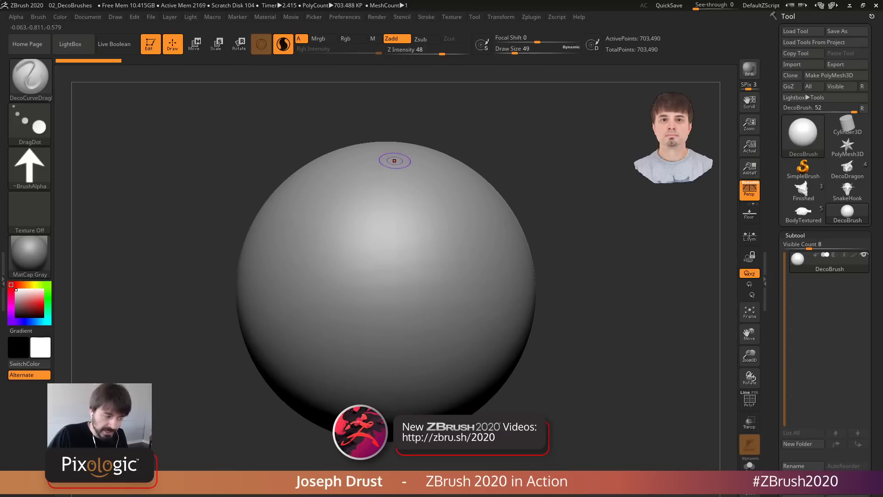
Try an S-shaped deco curve down the middle of the sphere, extend it from its lower end and undo the relief
drag(393, 160, 368, 202)
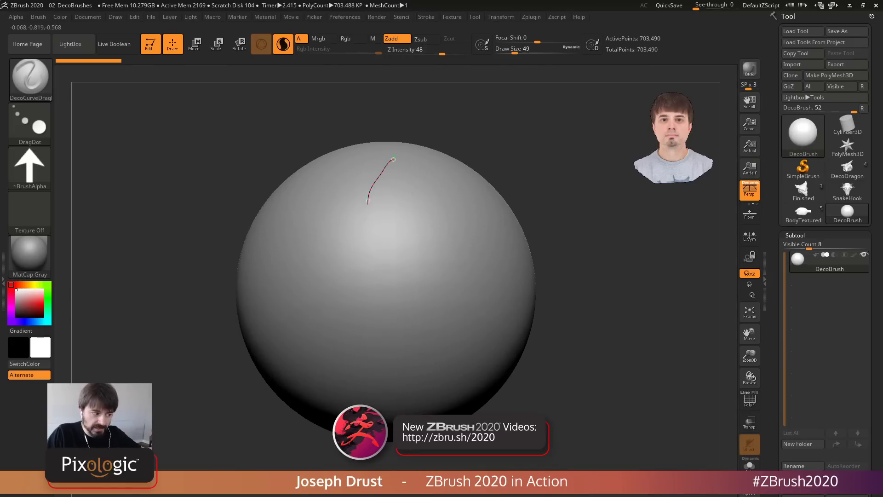
drag(440, 246, 392, 324)
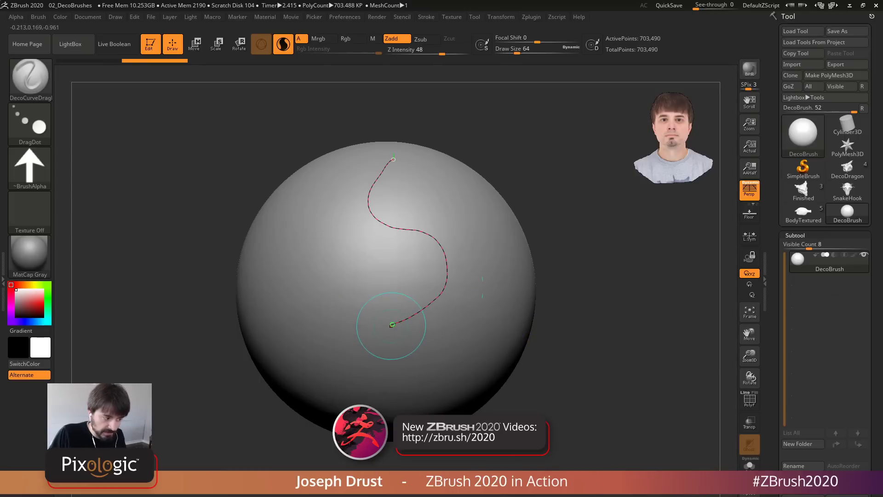
key(bracketright)
drag(392, 324, 382, 329)
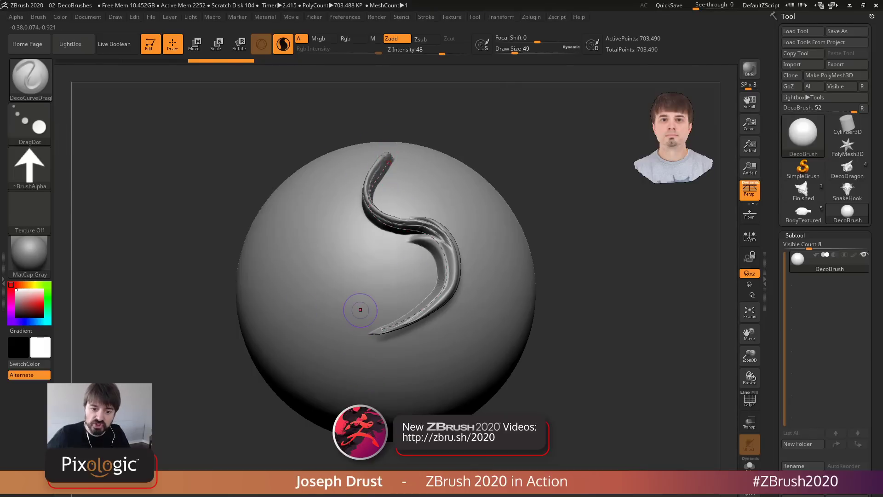
key(ctrl+z)
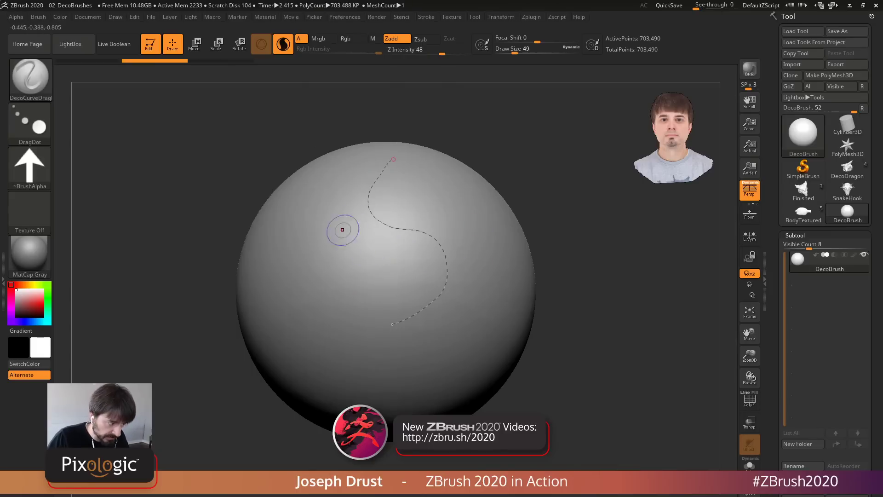
Try a wavy deco curve down the sphere's left half with an extended lower end, and undo it
mouse_move(317, 196)
mouse_down()
mouse_move(352, 322)
mouse_move(412, 355)
mouse_move(439, 332)
mouse_up()
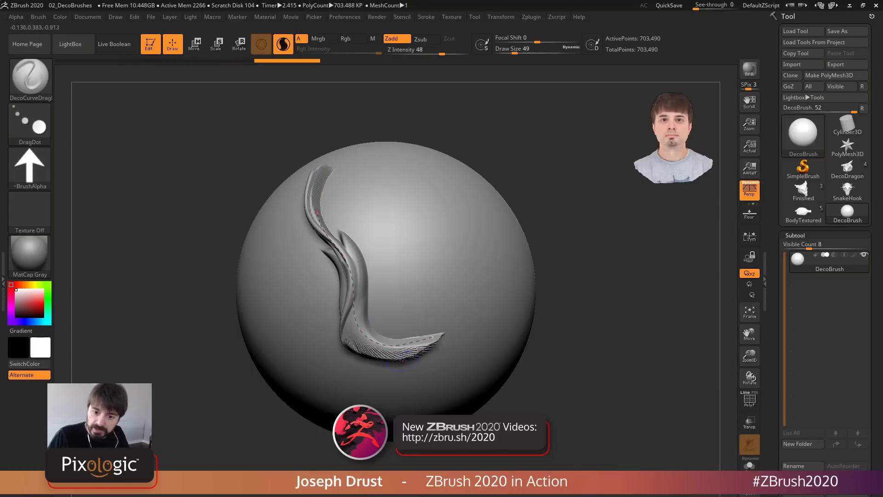
key(ctrl+z)
key(ctrl+z)
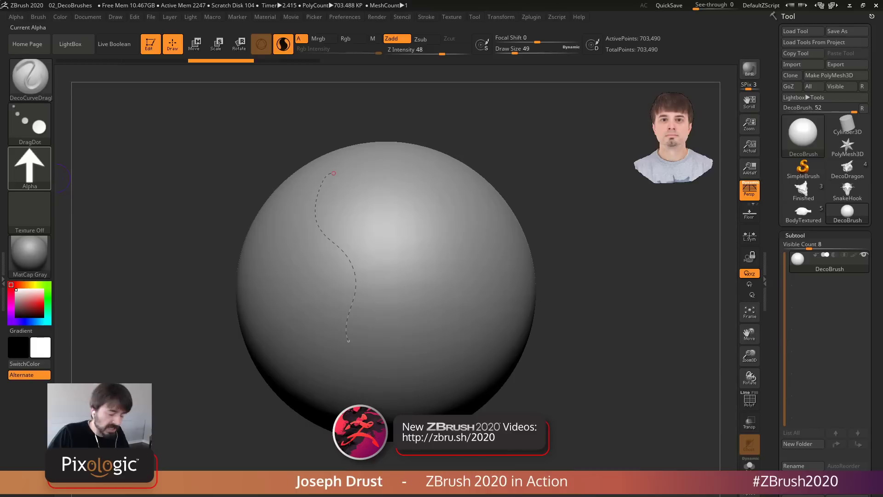
Assign Alpha 59 to the brush and draw an S-shaped ribbed curve down the right half of the sphere
click(30, 166)
mouse_move(395, 323)
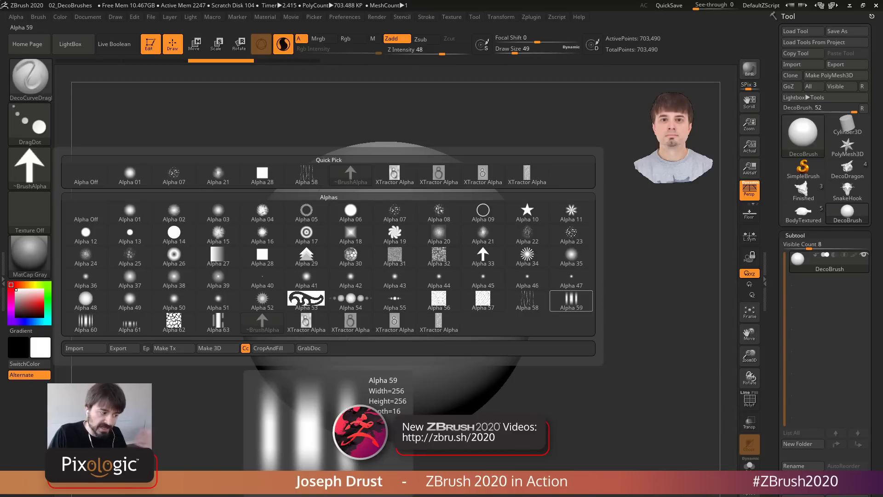
click(571, 300)
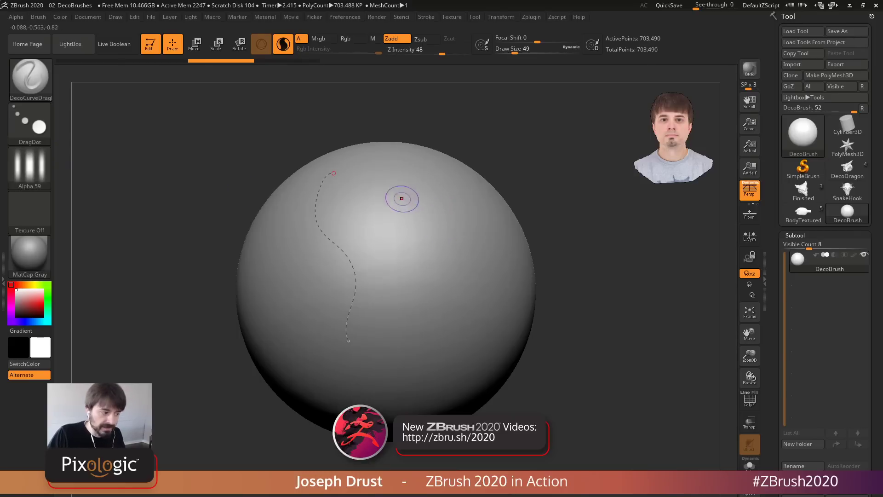
mouse_move(415, 155)
mouse_down()
mouse_move(435, 303)
mouse_move(417, 320)
mouse_up()
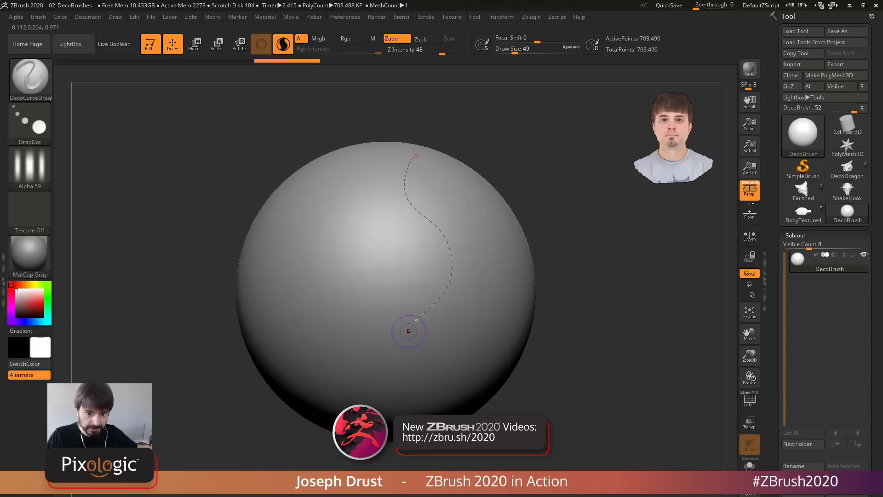
drag(415, 323, 364, 363)
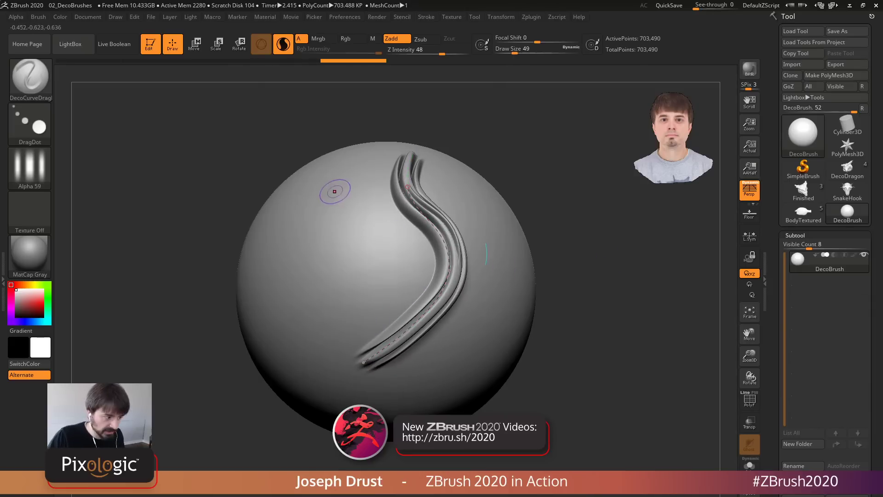
Set the Z Intensity to 22, try a wavy ribbed curve down the sphere's left half and undo the ribbed strokes
drag(442, 53, 425, 53)
mouse_move(538, 138)
mouse_down()
mouse_move(311, 176)
mouse_move(318, 276)
mouse_move(288, 330)
mouse_move(324, 386)
mouse_up()
drag(601, 342, 578, 352)
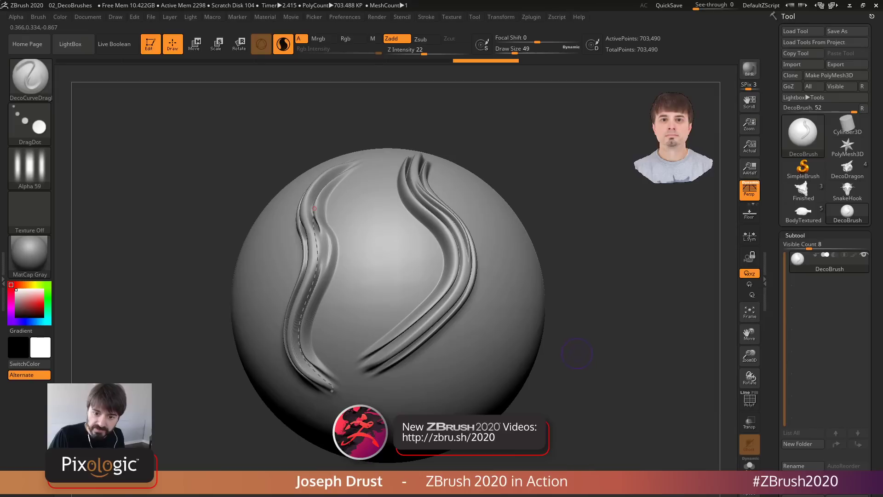
mouse_move(29, 168)
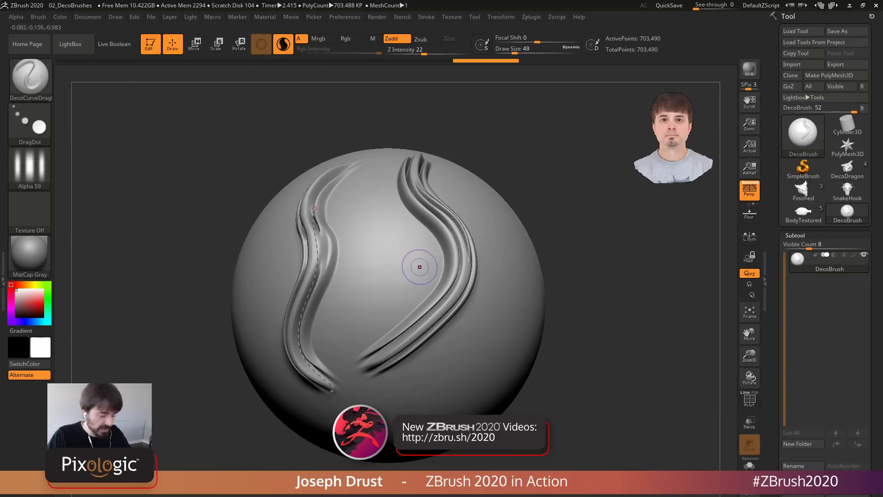
key(ctrl+z)
key(ctrl+z)
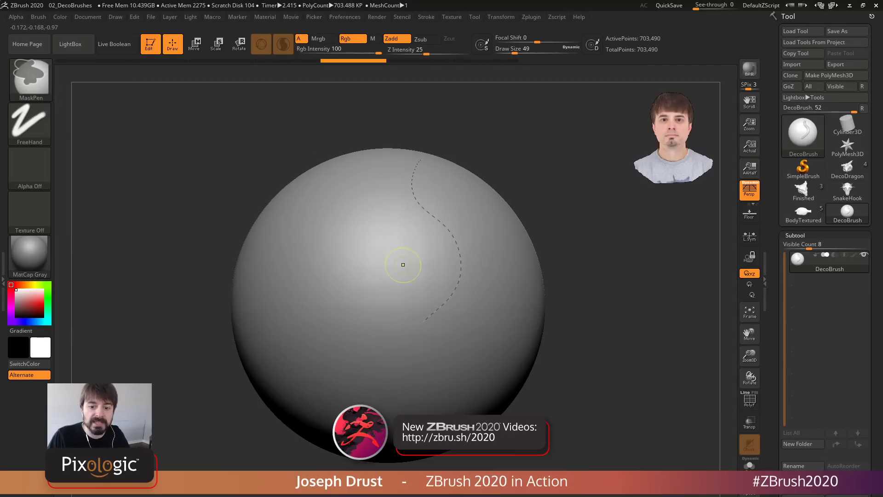
Try another winding Alpha 59 curve from the sphere's upper left to its lower middle and undo it
mouse_move(335, 193)
mouse_down()
mouse_move(306, 216)
mouse_move(363, 391)
mouse_move(413, 381)
mouse_up()
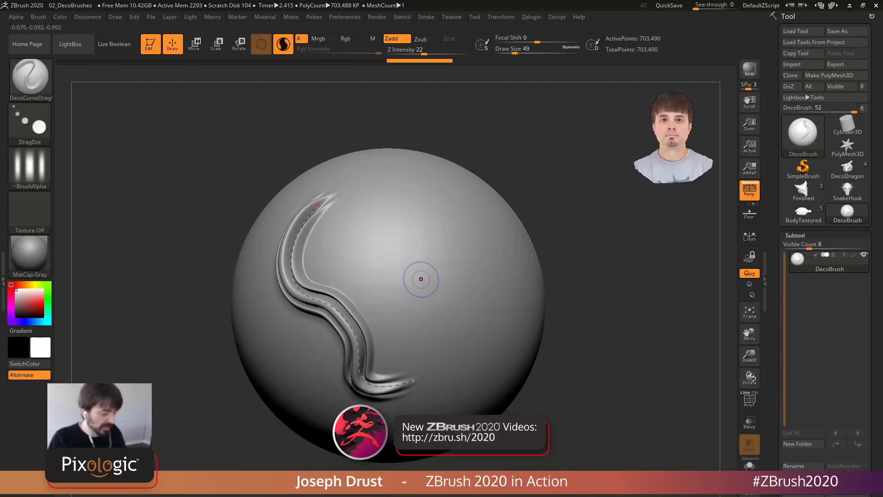
key(ctrl)
key(ctrl+z)
Switch from the sphere to the DecoDragon model and turn the head to its side view
click(29, 168)
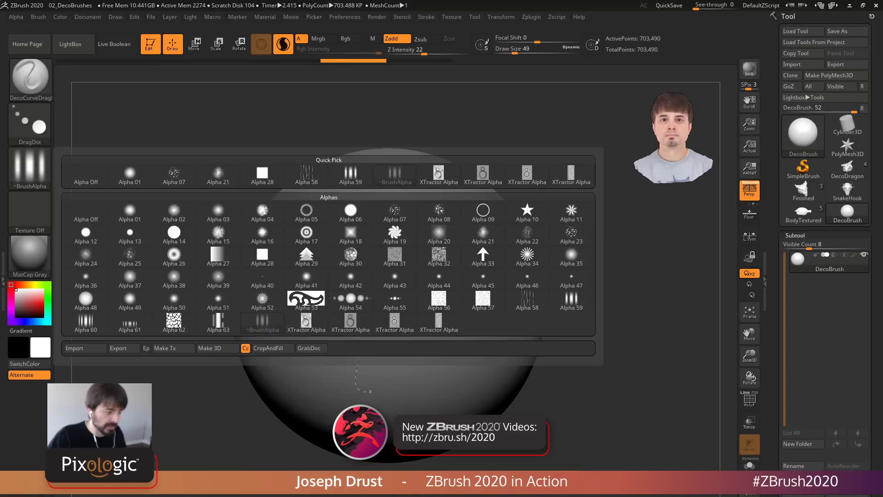
mouse_move(219, 322)
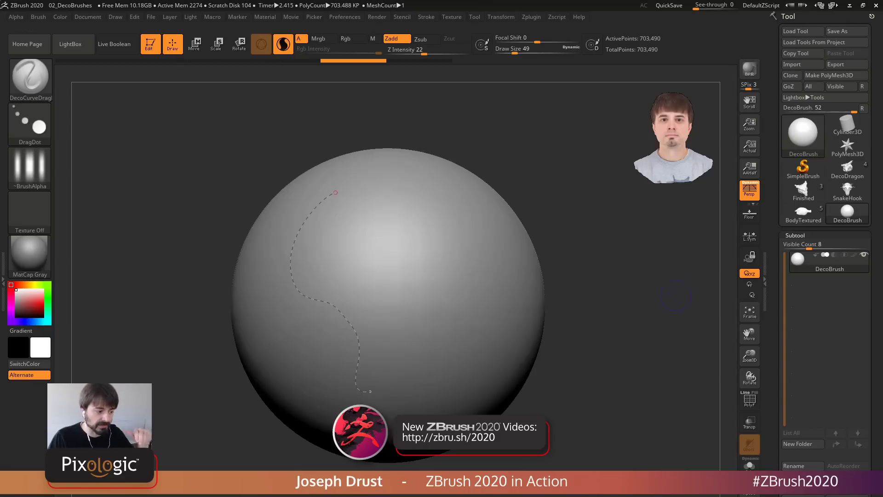
click(847, 171)
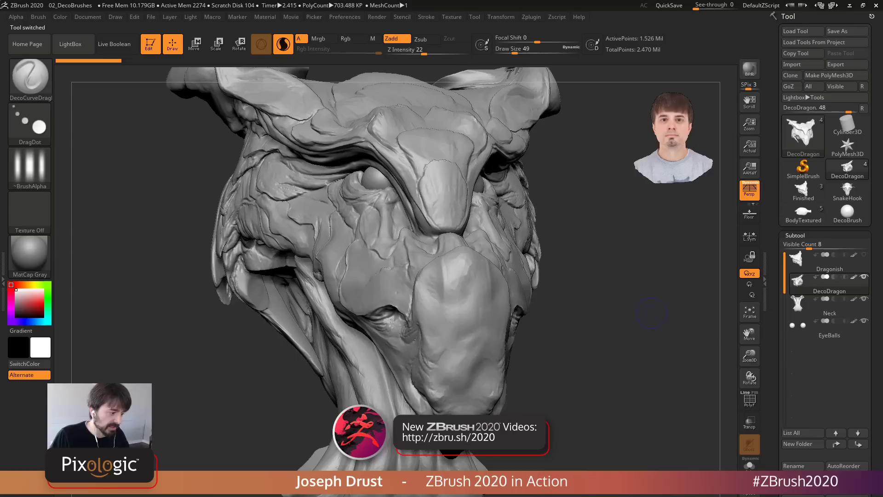
drag(580, 258, 668, 257)
alt+drag(621, 276, 612, 239)
mouse_move(690, 258)
mouse_down()
mouse_move(662, 262)
mouse_move(647, 312)
mouse_up()
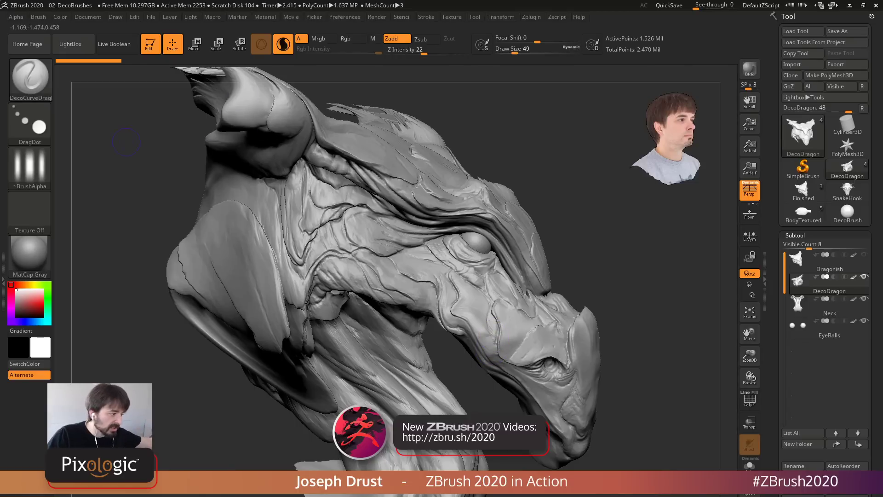
Assign the arrow-shaped Alpha 33 to the brush and set both Draw Size and Z Intensity to 12
click(30, 167)
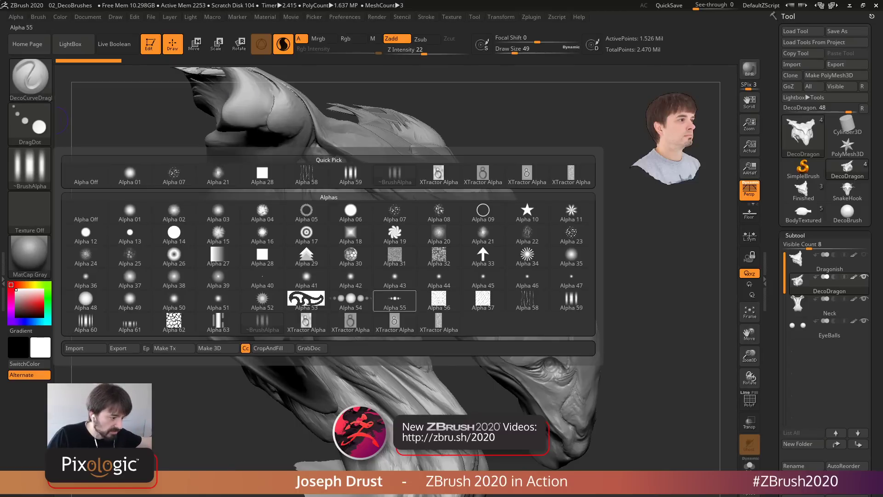
click(483, 255)
drag(676, 307, 511, 71)
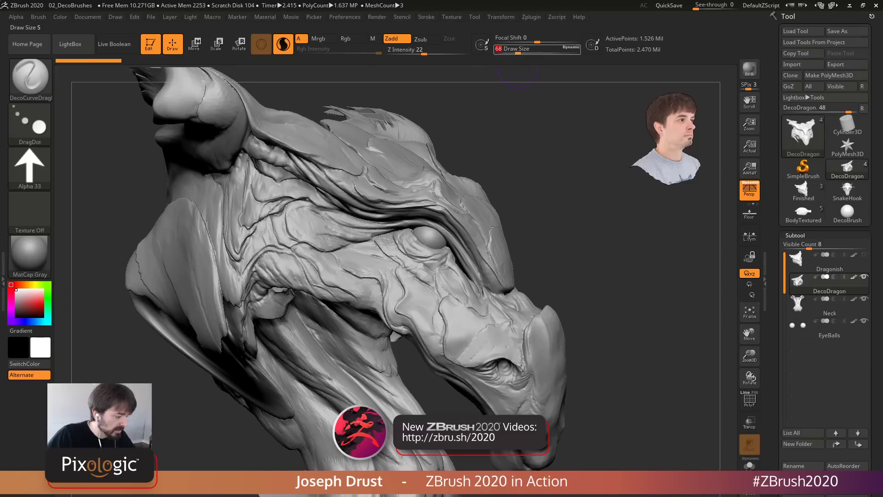
text(12)
key(Return)
text(u1)
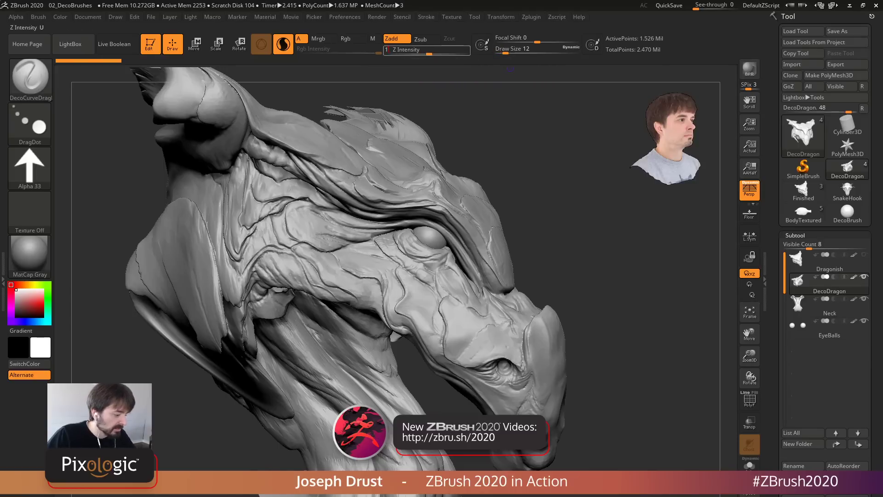
text(2)
key(Return)
mouse_move(511, 69)
mouse_down()
mouse_move(496, 76)
mouse_move(518, 79)
mouse_up()
alt+drag(598, 193, 609, 222)
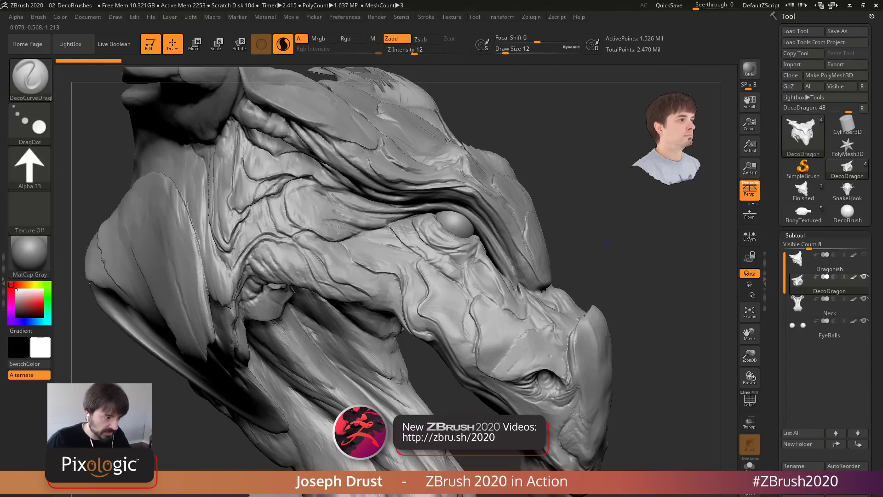
Draw a Deco curve down the snout and above the nostril, and another winding curve down the beak tip
drag(608, 242, 459, 311)
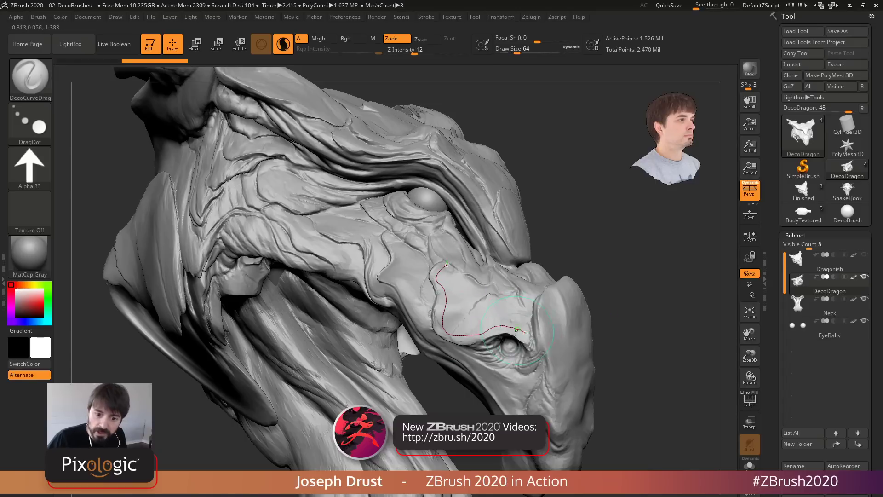
click(448, 264)
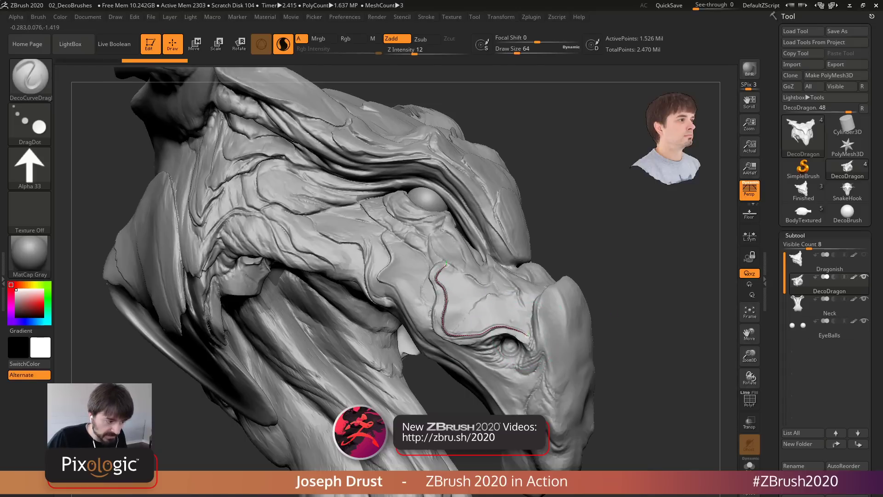
right_drag(443, 266, 566, 294)
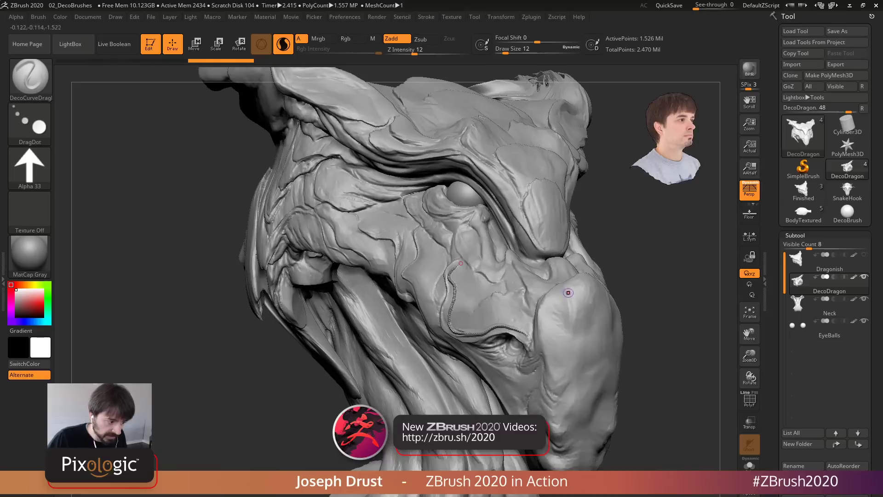
drag(557, 418, 590, 397)
click(565, 290)
Draw a winding Deco curve across the cheek below the eye, running down to the corner of the mouth
drag(666, 312, 718, 312)
right_drag(387, 230, 401, 229)
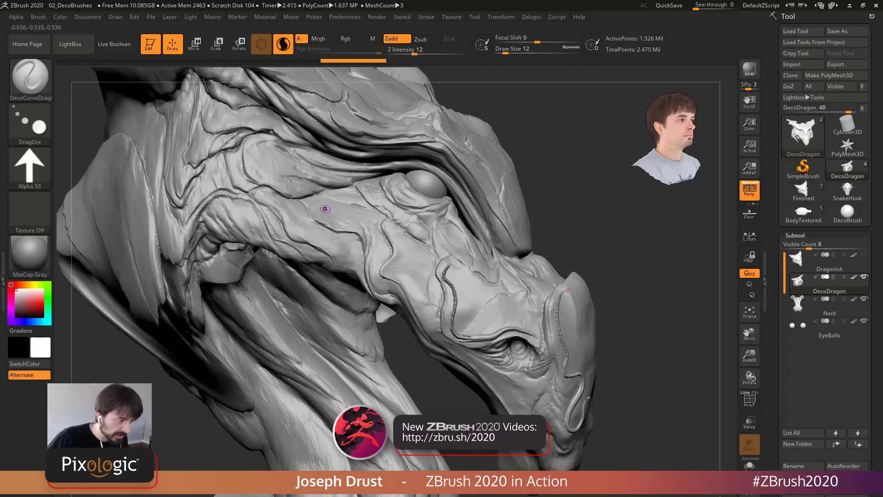
drag(381, 289, 396, 291)
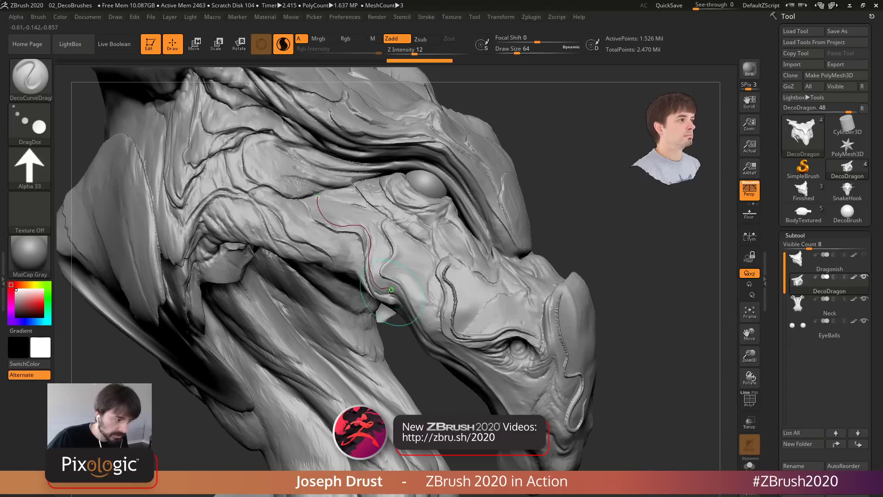
click(370, 258)
Draw a second wavy Deco curve behind the first one, along the rear of the cheek
drag(261, 194, 304, 233)
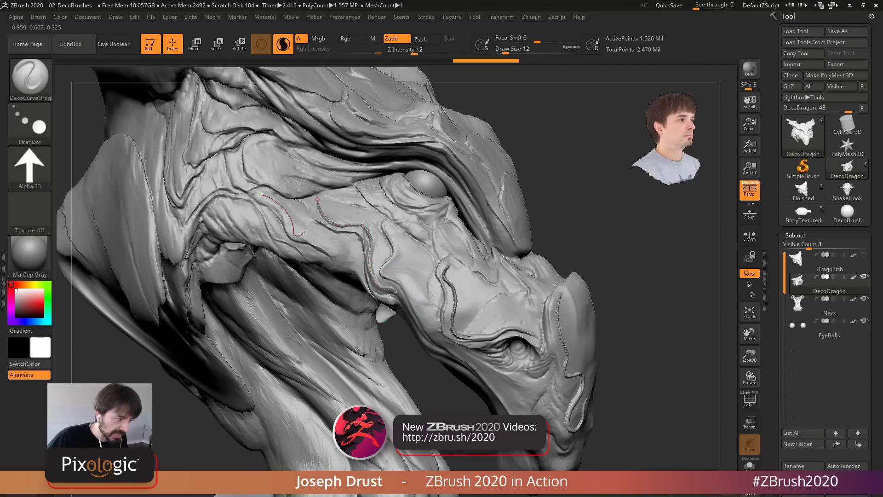
drag(341, 267, 348, 269)
click(295, 234)
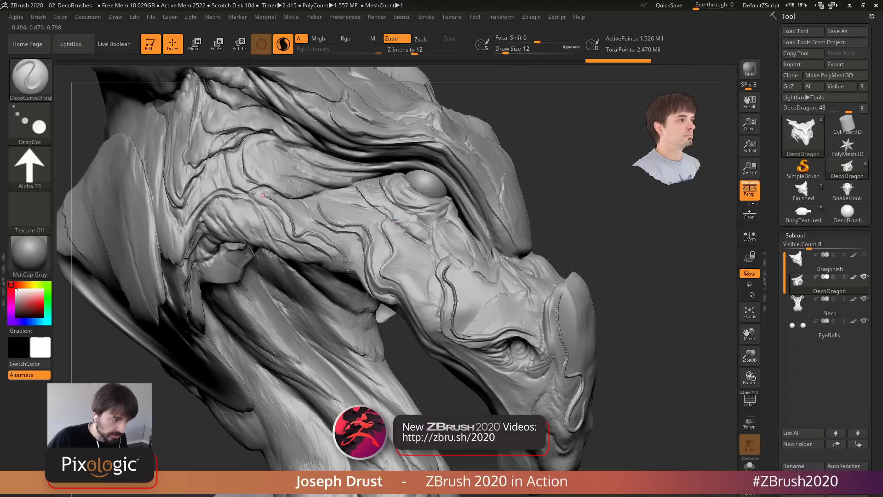
Try a wavy Deco curve from below the eye down to the upper jaw edge, and undo it
drag(427, 317, 431, 321)
key(bracketright)
key(bracketright)
key(bracketright)
key(bracketright)
key(bracketright)
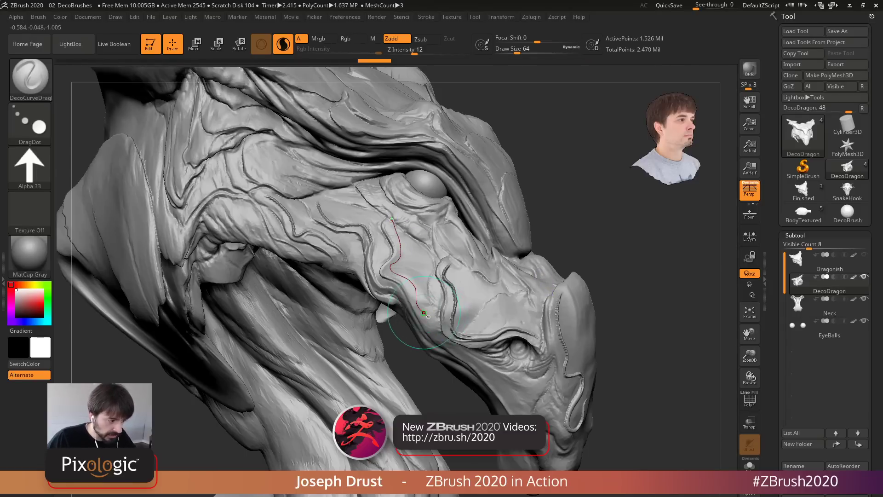
click(421, 317)
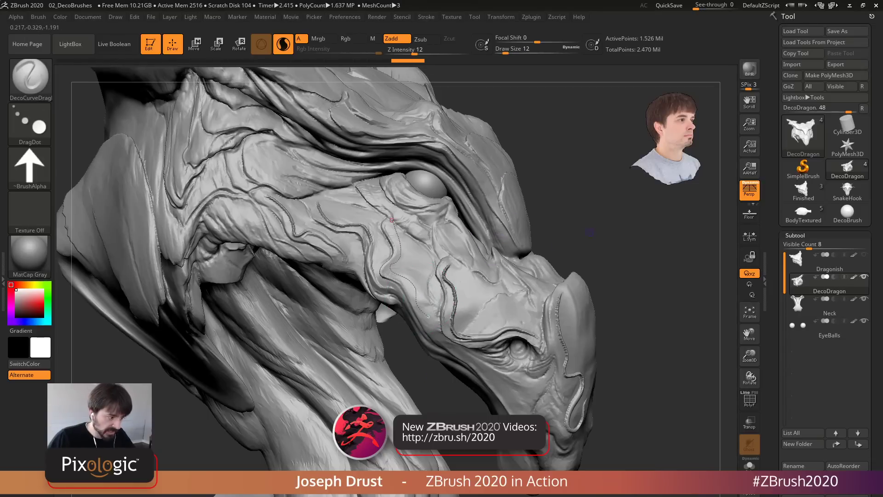
key(ctrl+z)
Draw winding Deco curves from the horn base across the top of the head and along the brow to the forehead plate
alt+right_drag(307, 95, 348, 185)
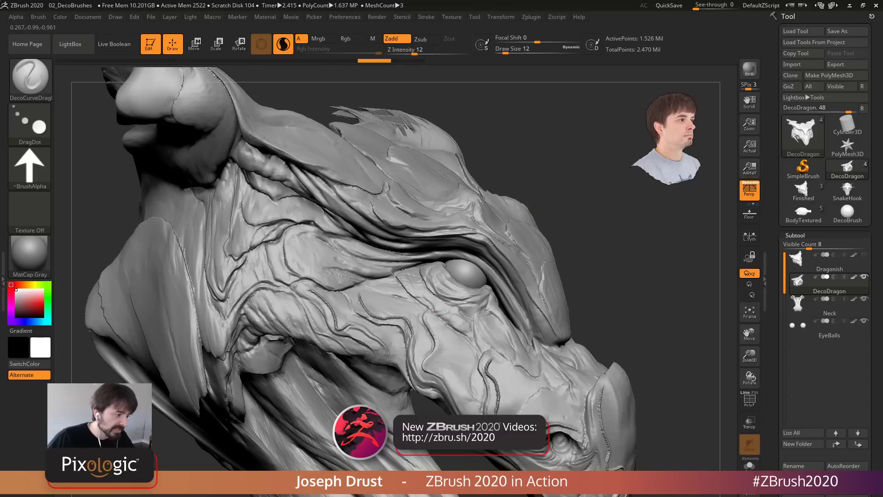
right_drag(429, 181, 400, 203)
mouse_move(260, 128)
mouse_down()
mouse_move(369, 178)
mouse_move(386, 171)
mouse_up()
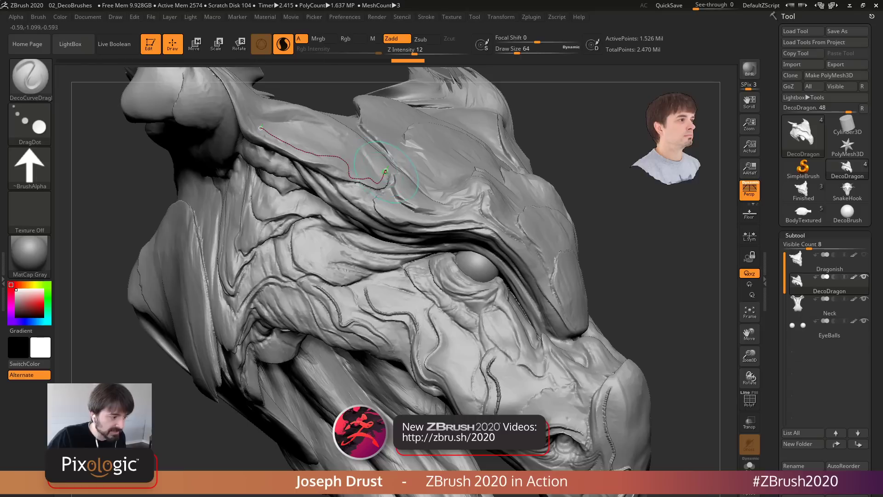
mouse_move(386, 170)
mouse_down()
mouse_move(480, 213)
mouse_move(548, 298)
mouse_up()
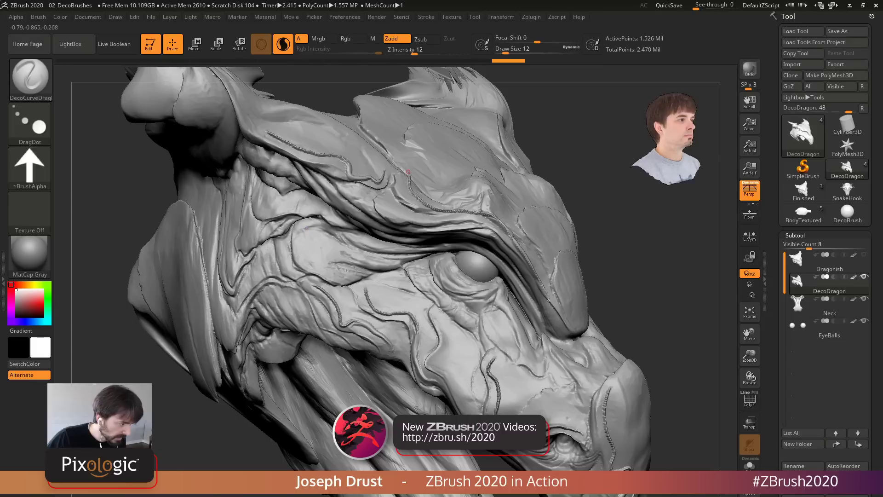
Add Deco curves around the temple, down the back of the jaw and from below the eye onto the snout
mouse_move(306, 227)
mouse_down()
mouse_move(333, 272)
mouse_move(353, 276)
mouse_up()
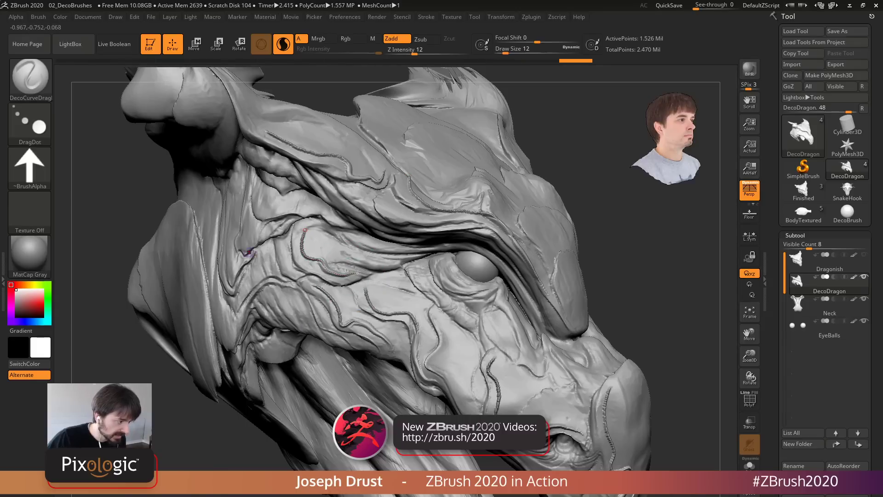
mouse_move(268, 250)
mouse_down()
mouse_move(243, 290)
mouse_move(233, 344)
mouse_up()
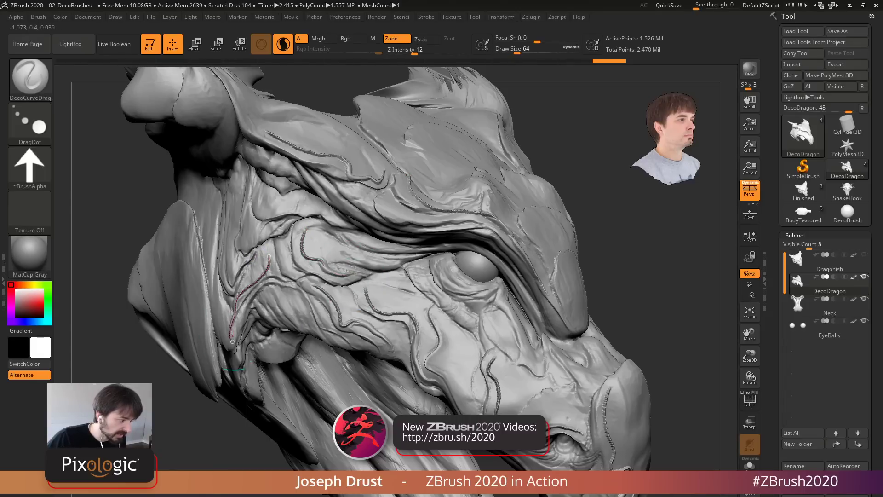
mouse_move(419, 260)
mouse_down()
mouse_move(424, 286)
mouse_move(546, 375)
mouse_up()
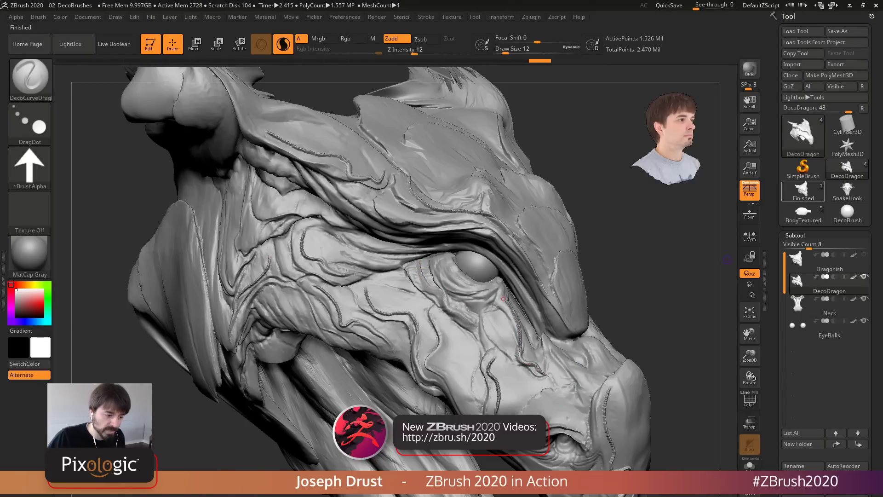
Switch to the Finished model and examine the sculpted dragon head's surface detail from the side and the front
click(803, 191)
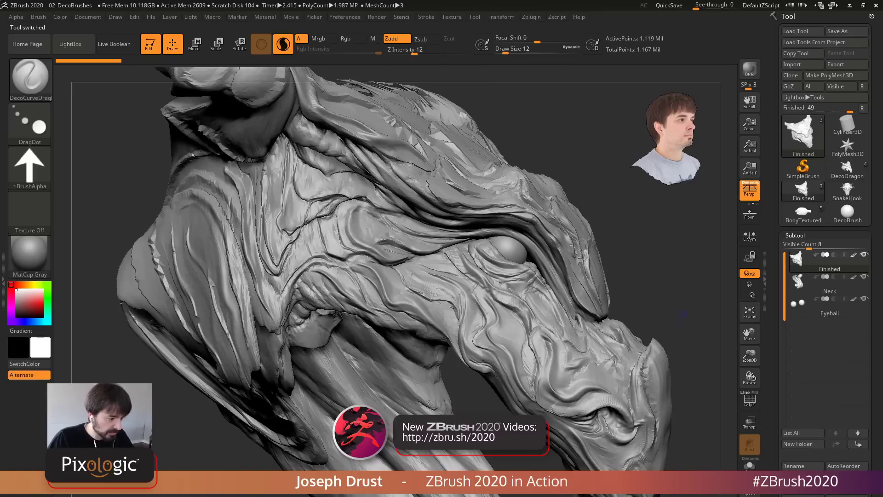
mouse_move(683, 315)
mouse_down()
mouse_move(704, 320)
mouse_move(683, 314)
mouse_move(684, 281)
mouse_move(661, 298)
mouse_up()
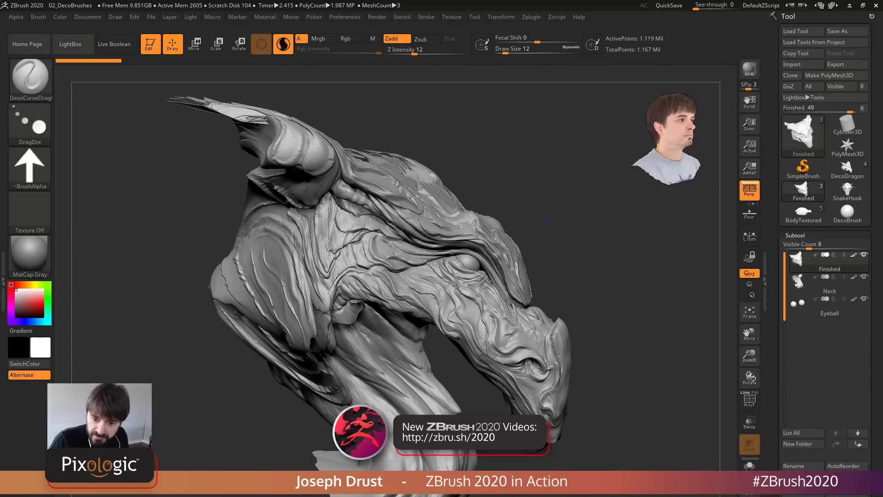
drag(585, 231, 587, 254)
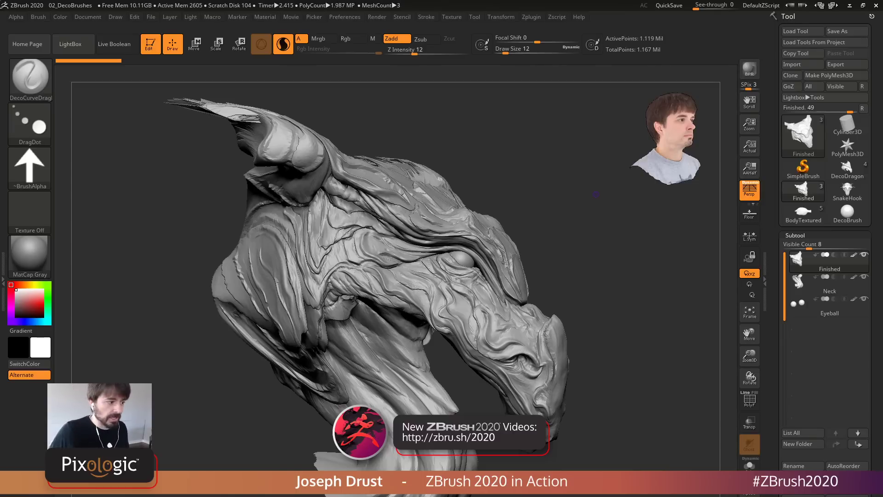
click(345, 16)
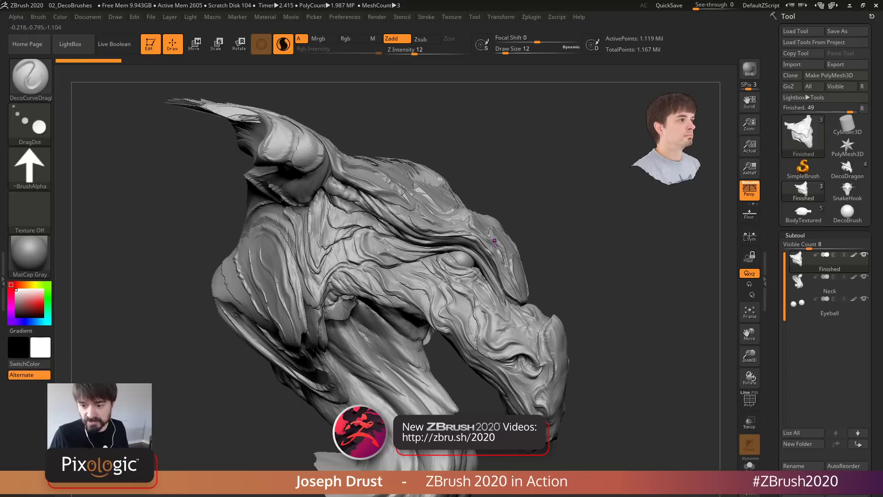
drag(586, 235, 637, 216)
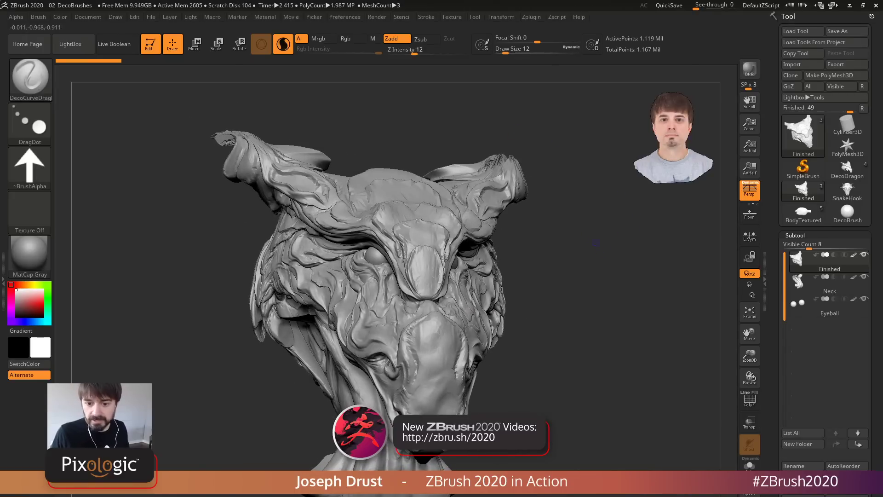
drag(591, 306, 636, 239)
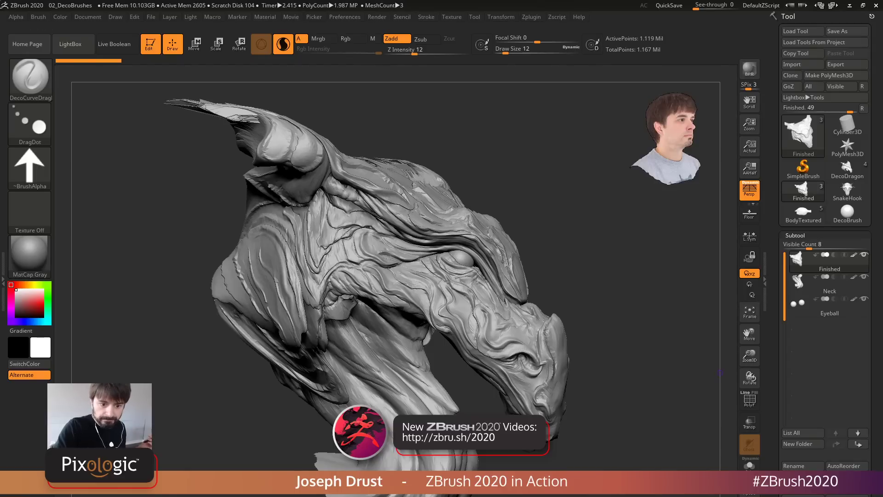
Switch to ACDSee to show the GoogleDraftExample photo of a bottle mold beside the model, and return to ZBrush
key(alt+Tab)
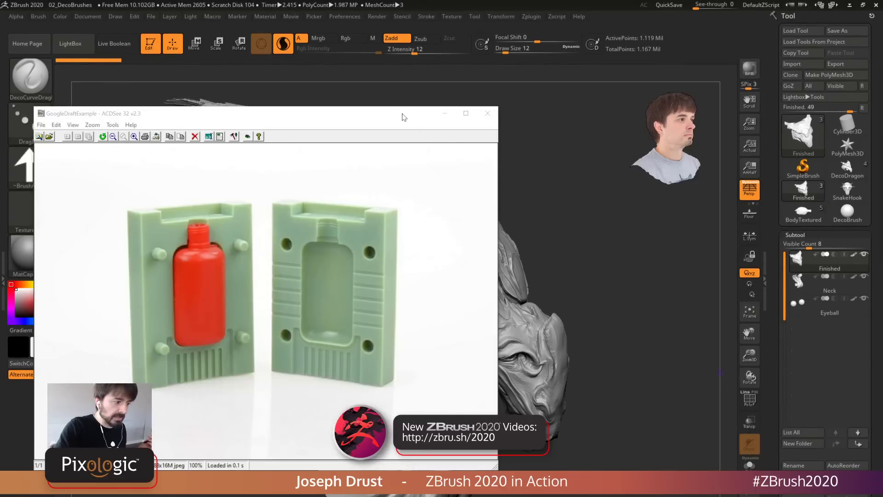
drag(404, 117, 523, 85)
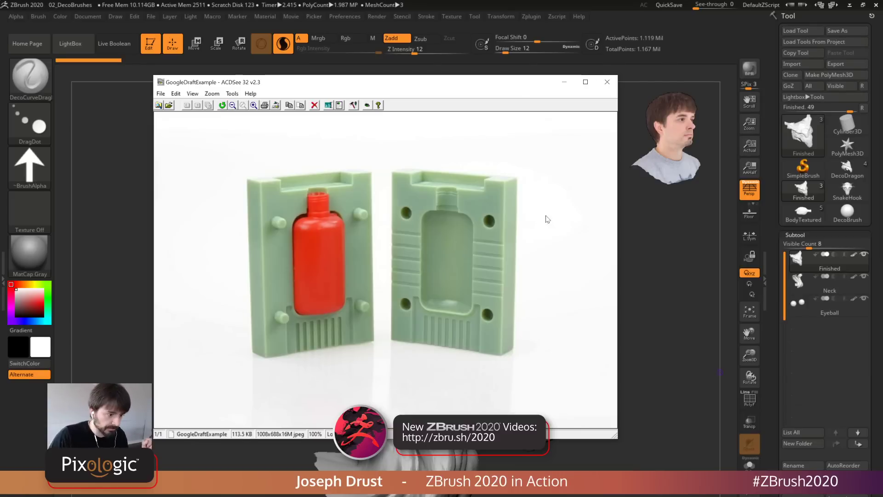
click(603, 6)
Open the 03_BuildingBlockDrafting project without saving the current one and centre the brick model in the view
key(comma)
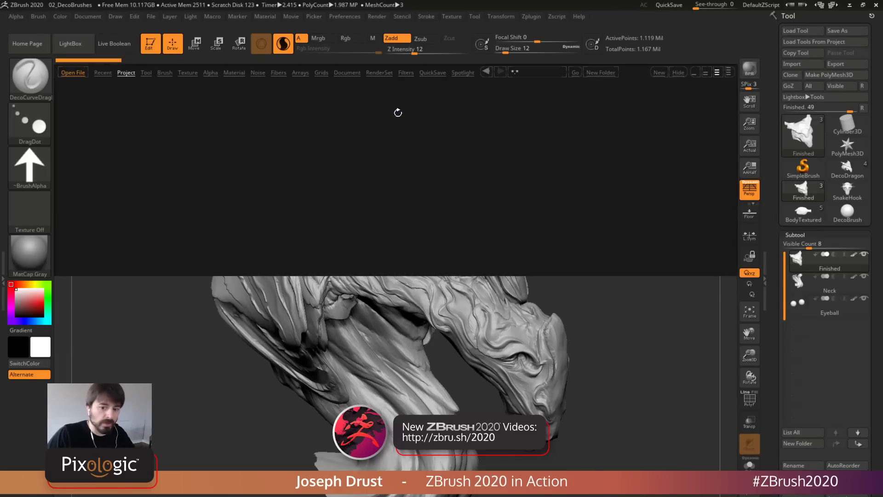
double_click(130, 162)
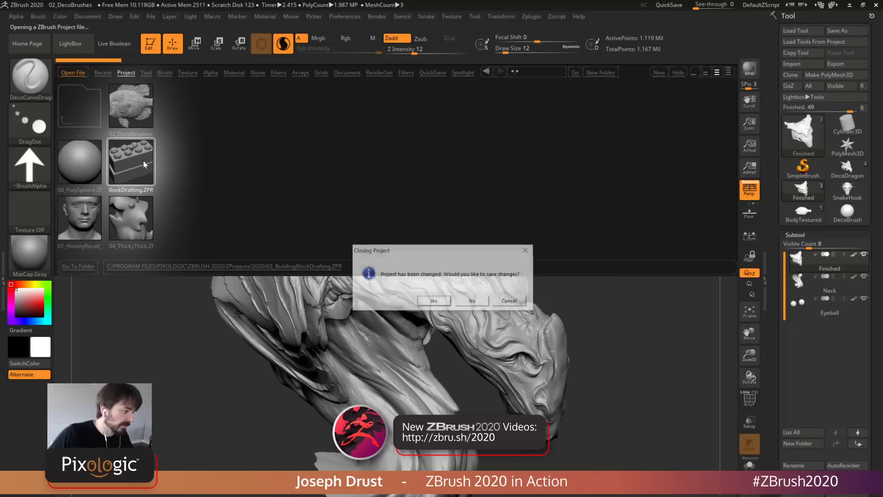
click(485, 306)
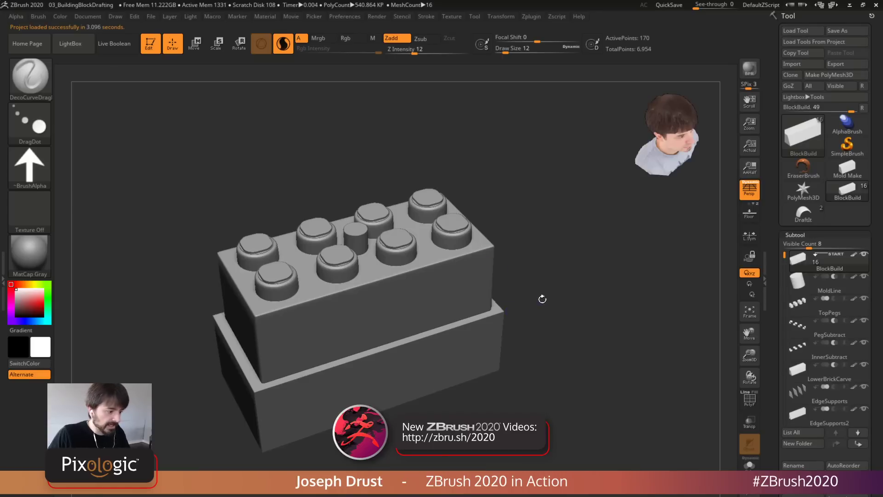
drag(540, 299, 532, 256)
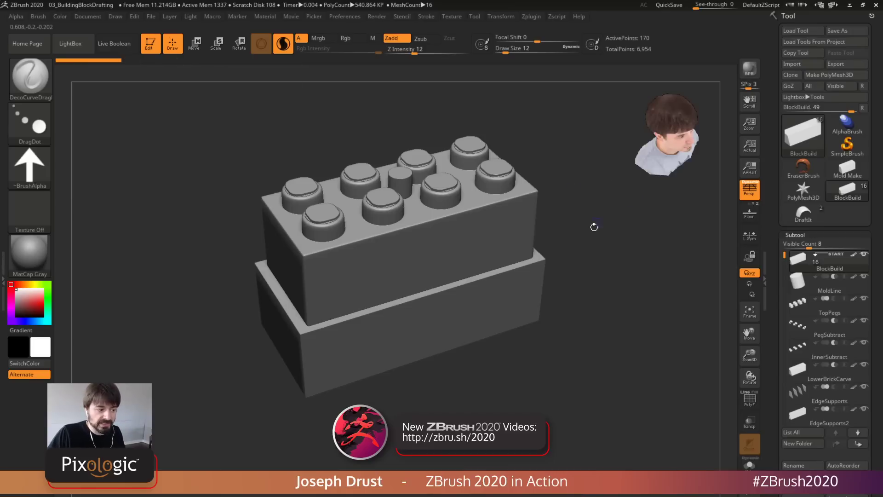
Look through the BlockBuild subtools, including MoldLine, and turn on Live Boolean to preview the combined brick
scroll(791, 195, down, 3)
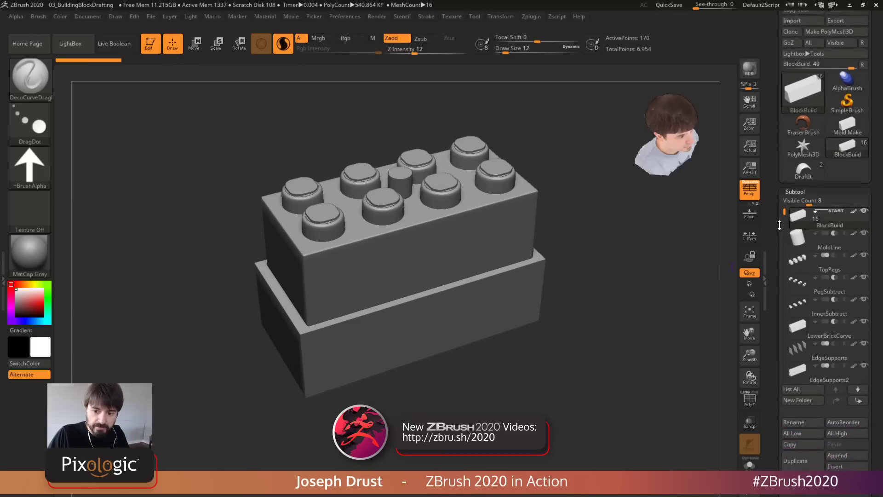
click(828, 212)
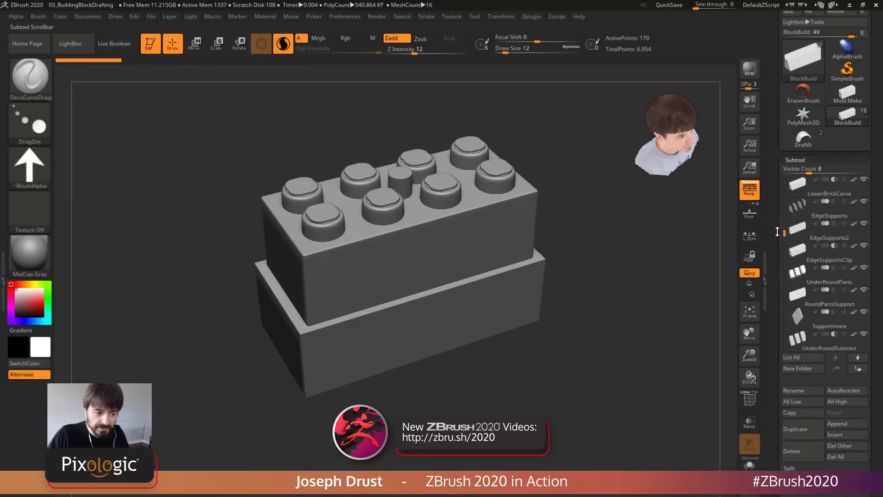
mouse_move(815, 204)
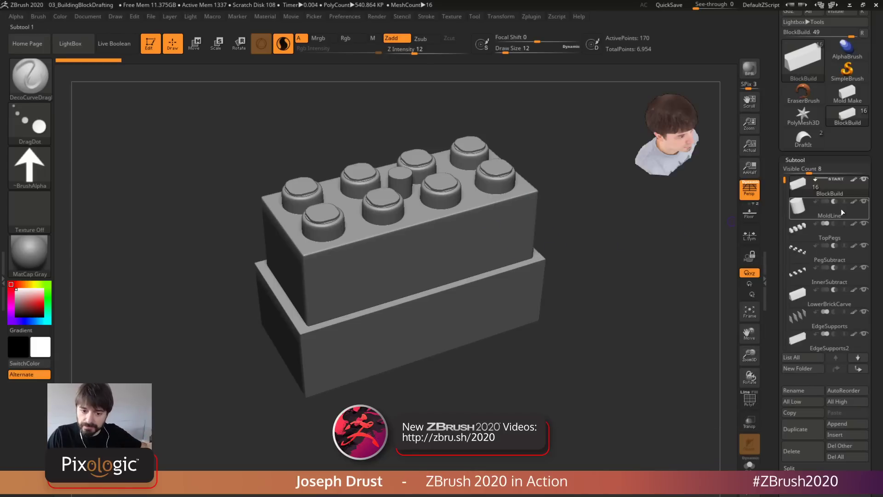
mouse_move(836, 224)
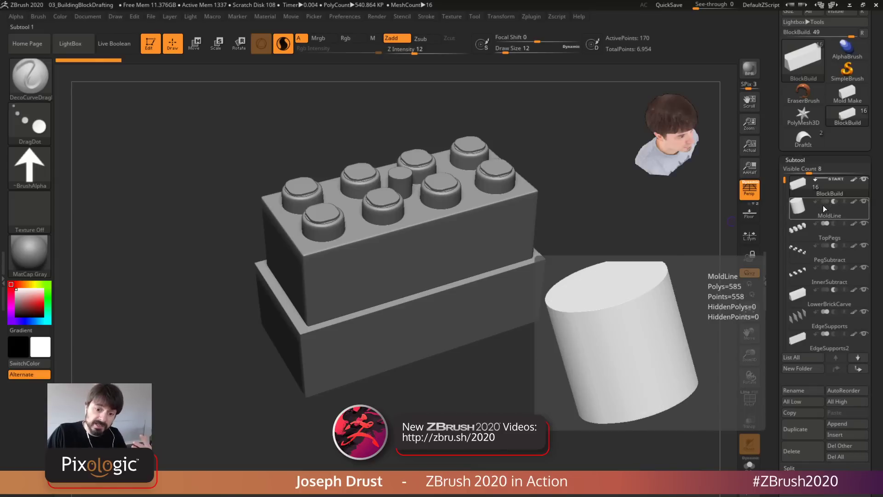
mouse_move(829, 278)
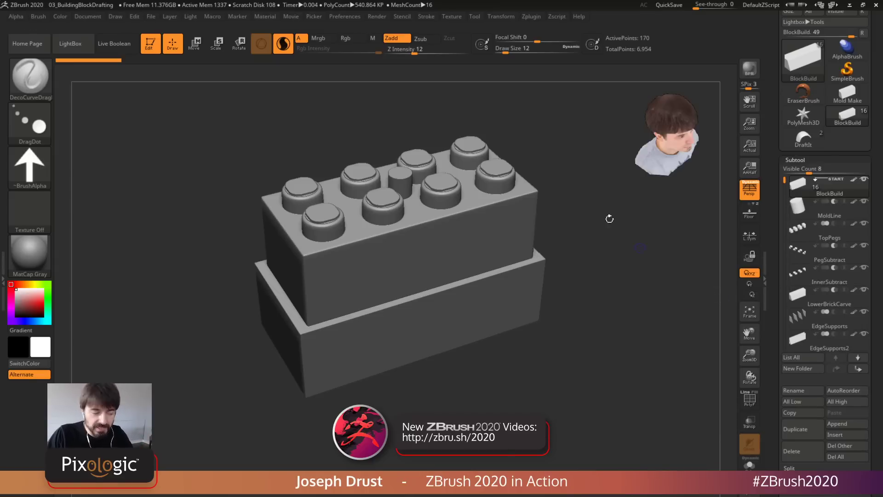
click(114, 44)
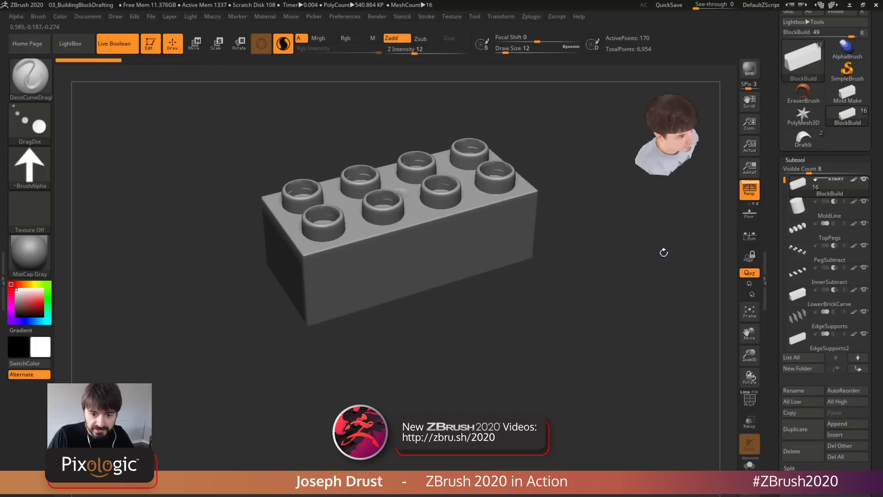
Examine the brick's hollow underside and compare it with Live Boolean off and on
drag(623, 230, 608, 321)
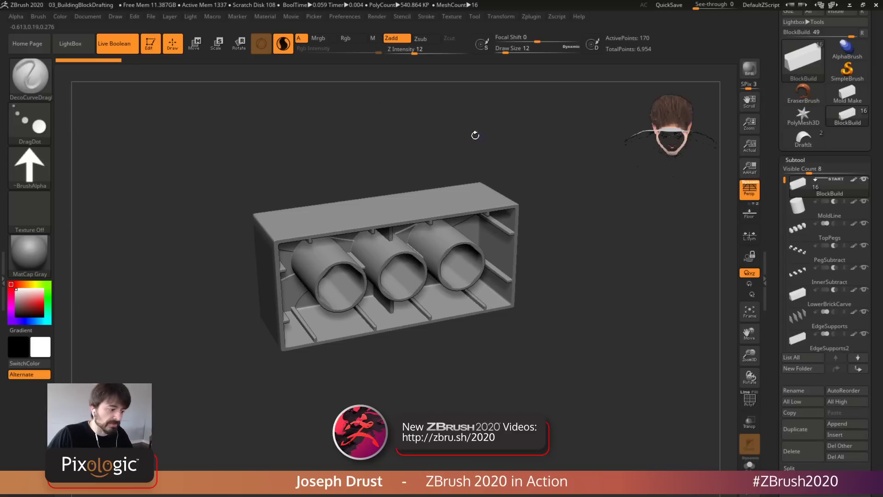
drag(474, 134, 515, 261)
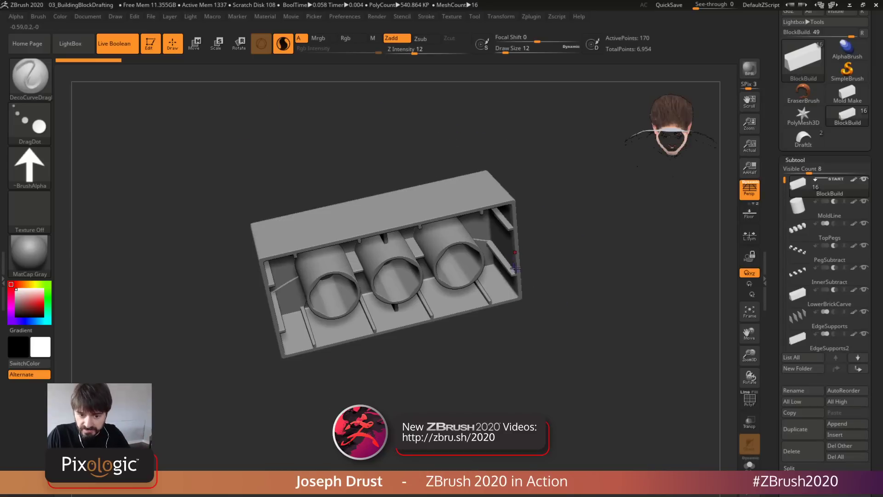
click(122, 45)
drag(317, 140, 312, 123)
click(111, 46)
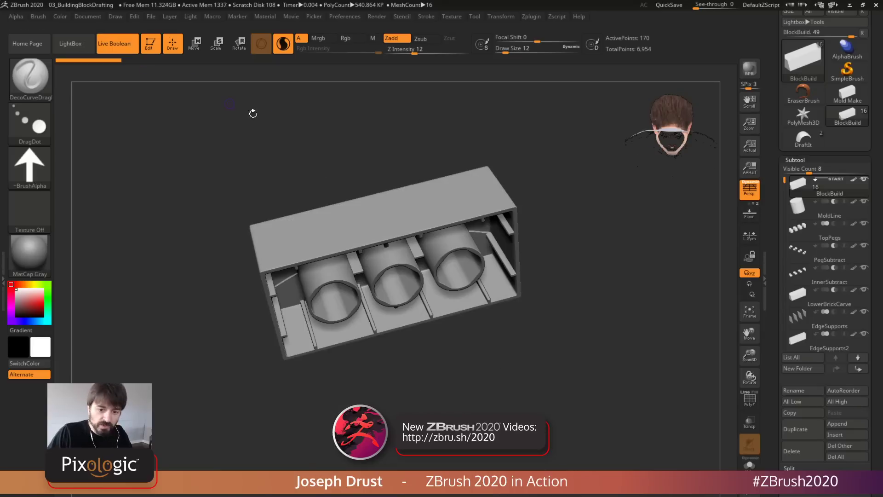
drag(523, 218, 526, 288)
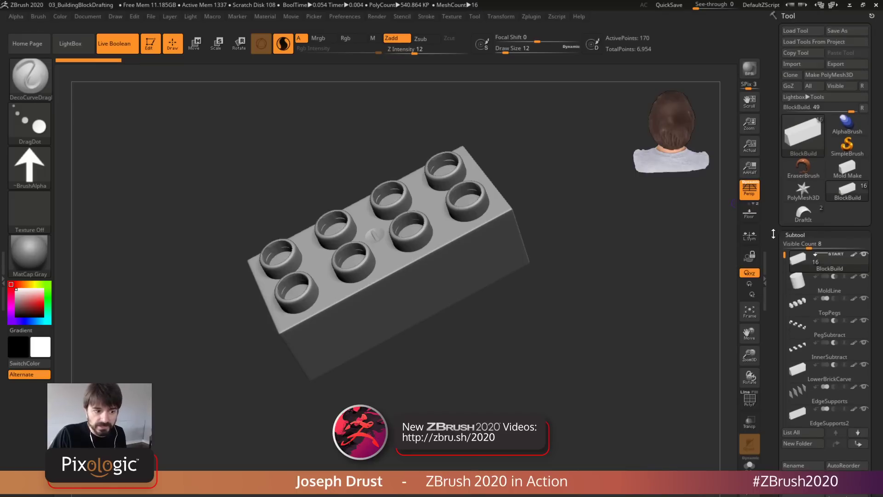
Make a Boolean mesh from the brick's subtools with DSDiv enabled and switch to the resulting UMesh_BlockBuild tool
scroll(774, 235, down, 3)
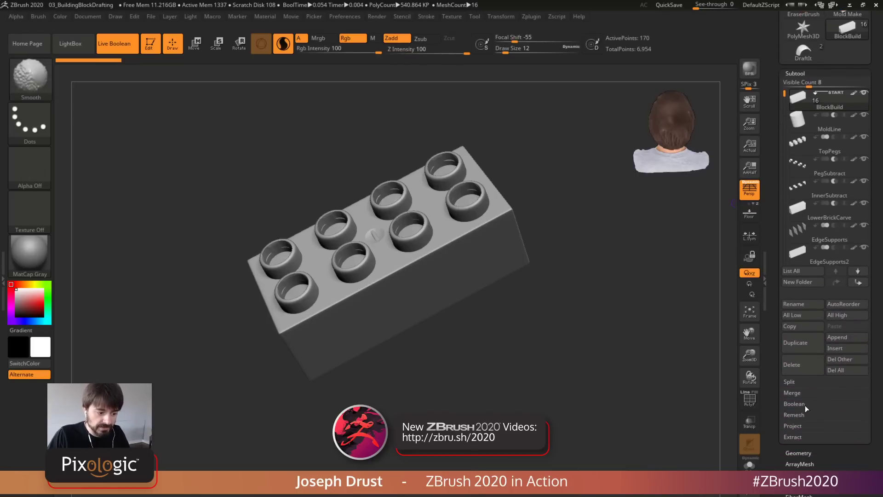
click(801, 404)
scroll(832, 369, down, 2)
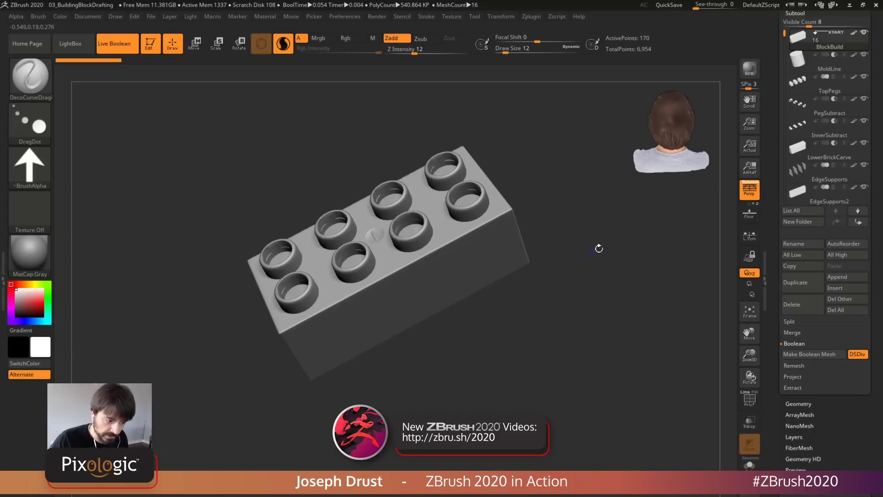
click(813, 355)
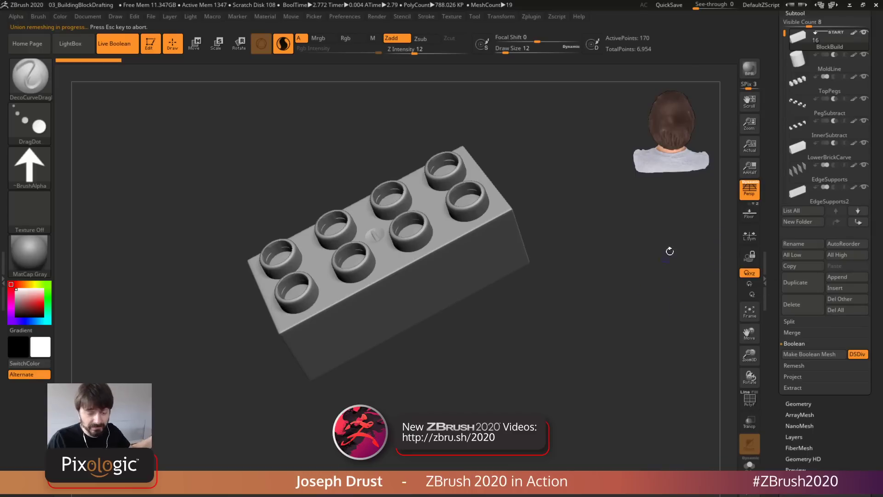
drag(775, 188, 772, 300)
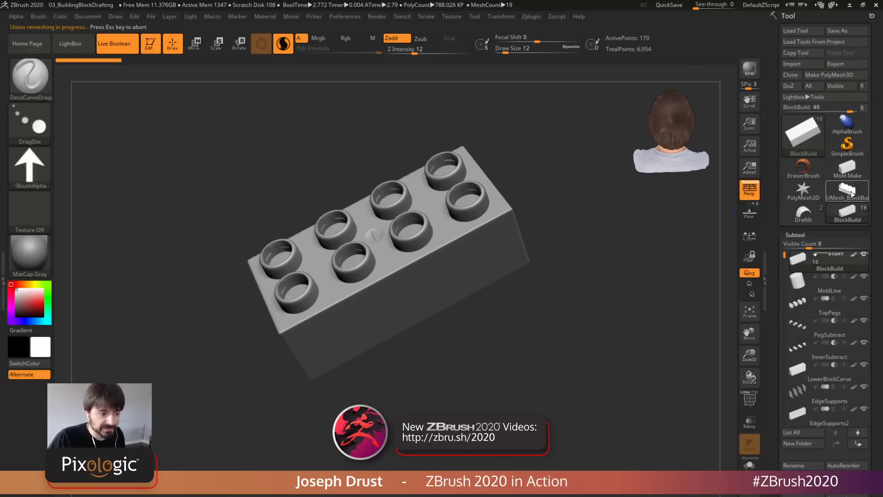
drag(626, 231, 581, 327)
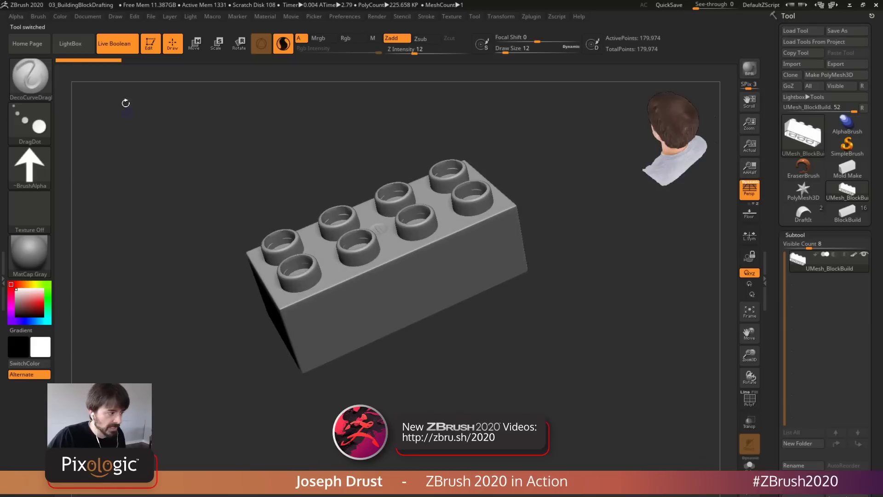
Turn off Live Boolean and examine the merged brick's topology around the studs with the polyframe temporarily displayed
click(115, 44)
drag(602, 277, 611, 255)
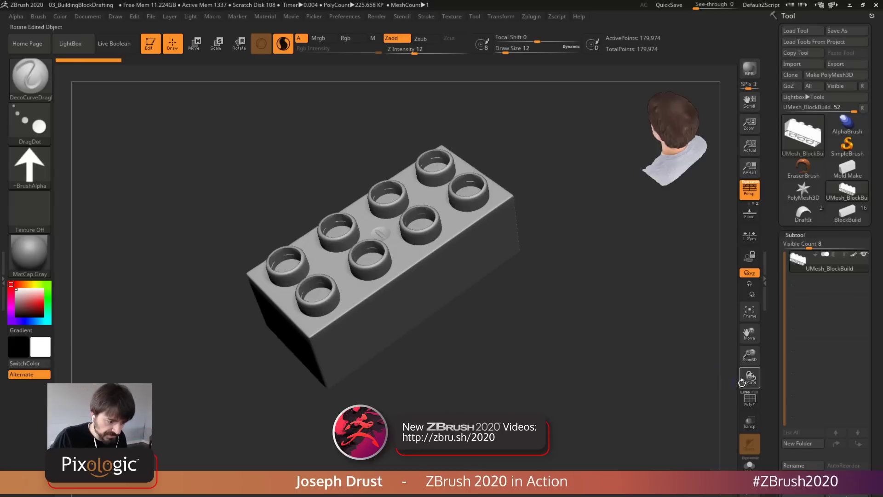
drag(735, 409, 738, 393)
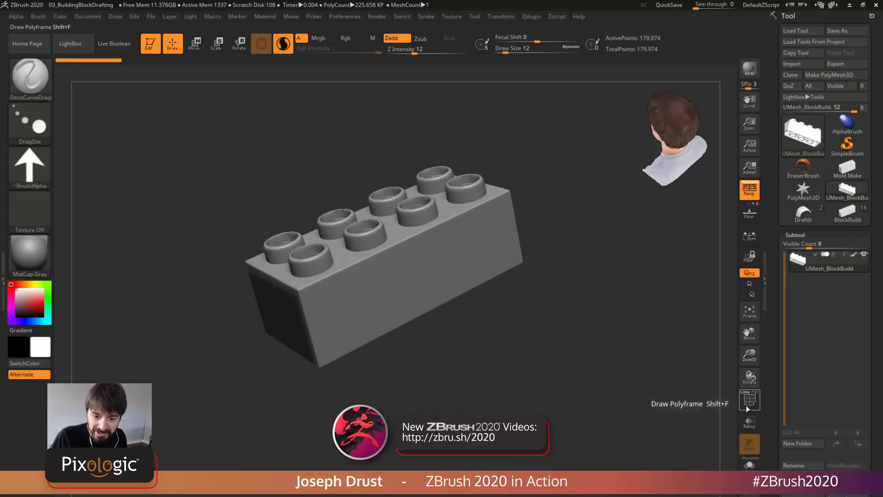
click(745, 404)
drag(672, 357, 654, 405)
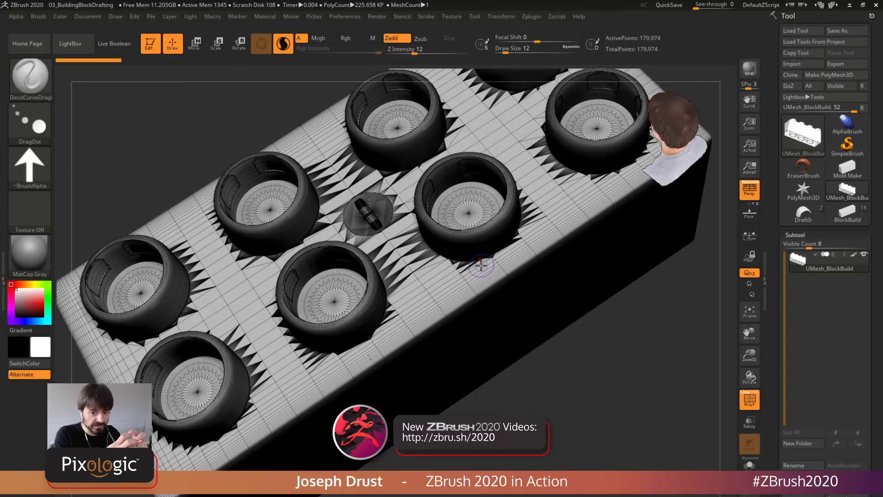
key(f)
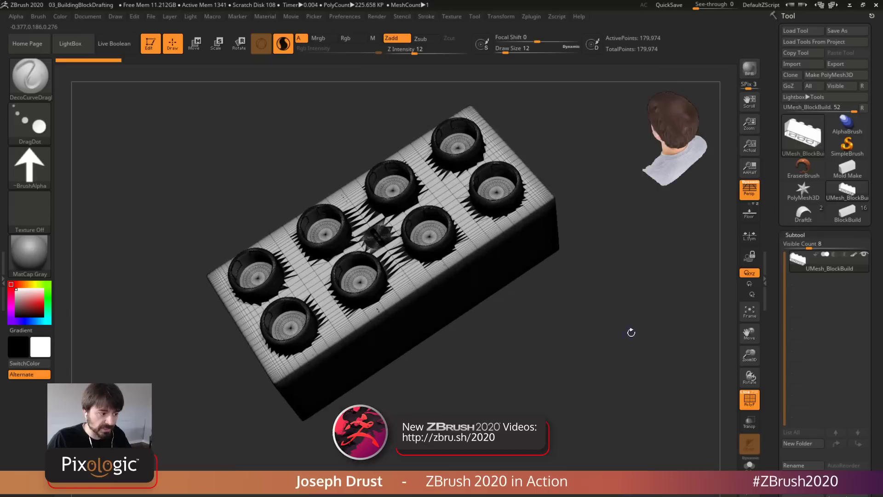
click(752, 405)
drag(681, 394, 656, 386)
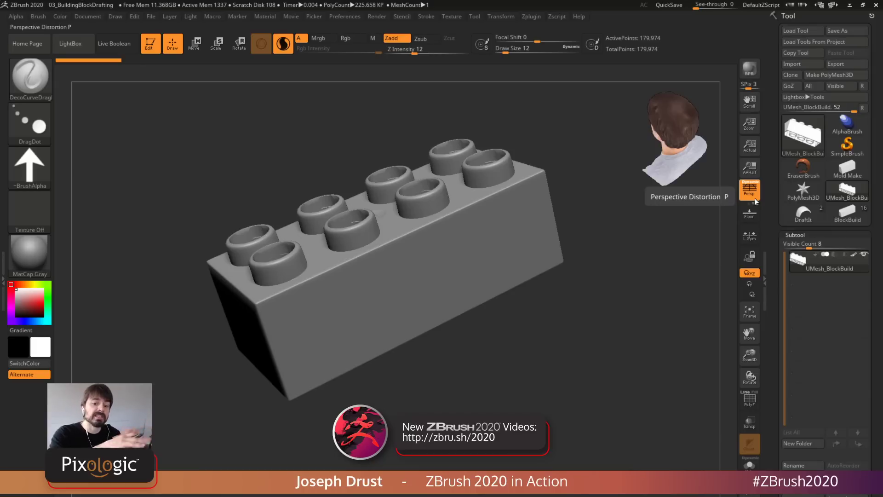
View the brick straight from above without perspective and turn on draft analysis
drag(627, 331, 618, 359)
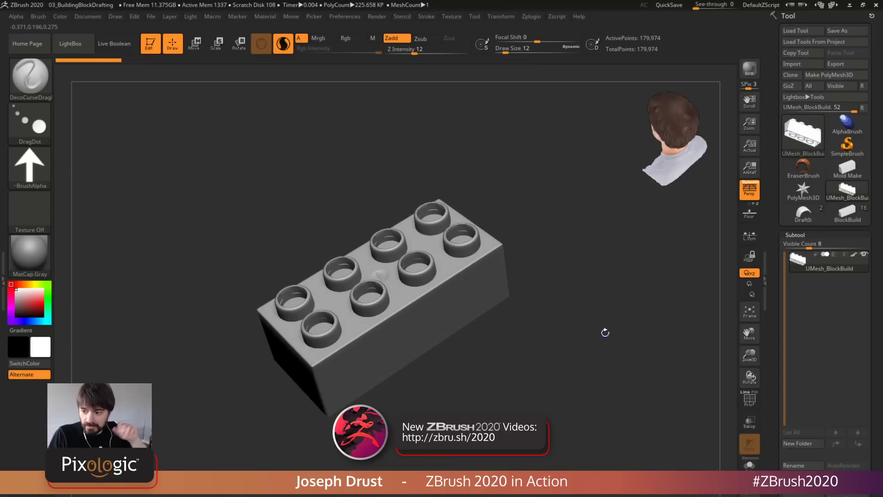
shift+drag(580, 283, 607, 341)
key(p)
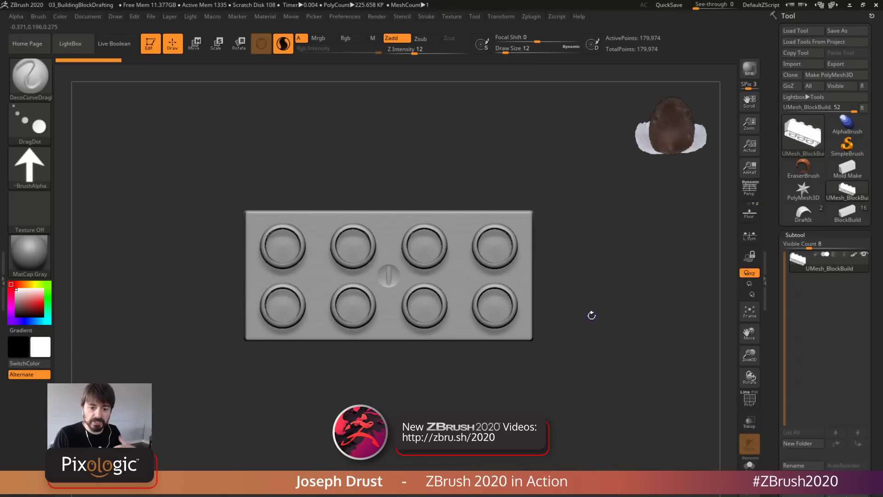
mouse_move(665, 300)
mouse_down()
mouse_move(601, 306)
mouse_move(669, 296)
mouse_move(661, 296)
mouse_up()
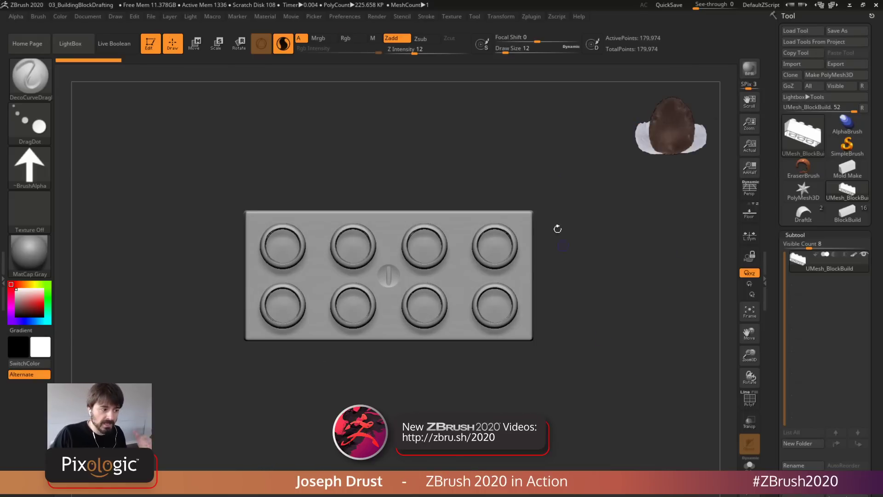
click(500, 18)
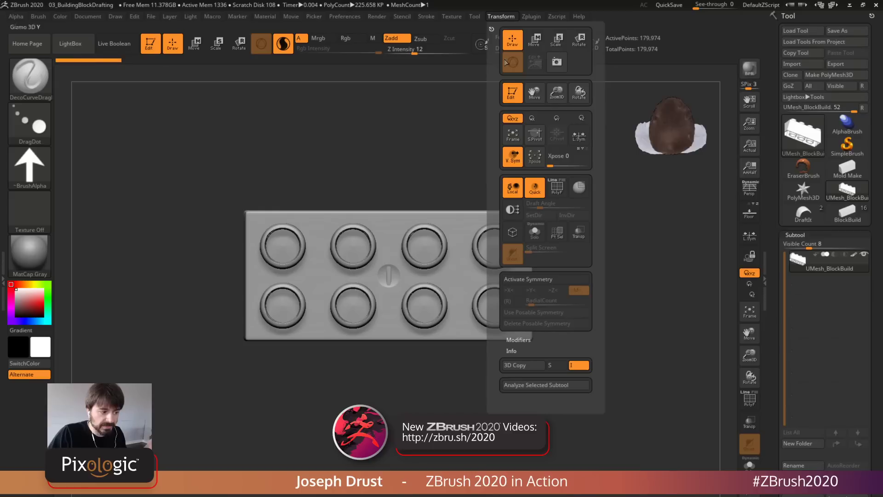
click(514, 213)
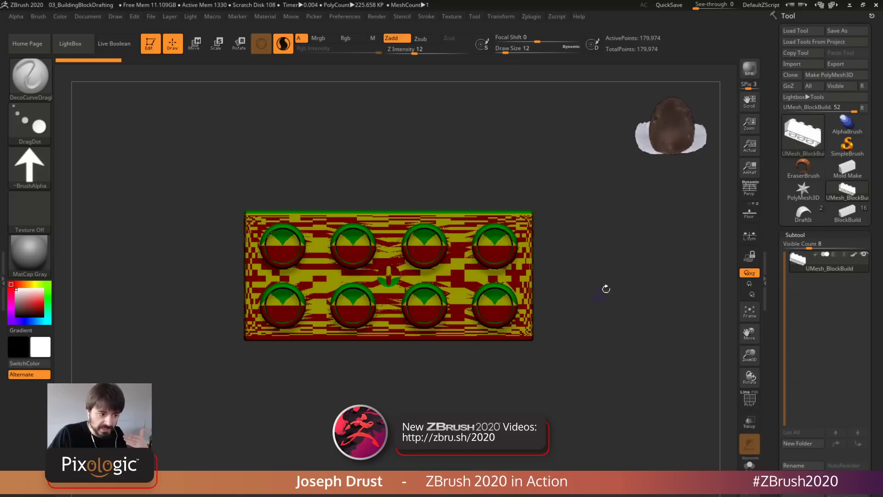
Examine the draft analysis colours on the brick's long side, end face and studs
drag(611, 212, 540, 256)
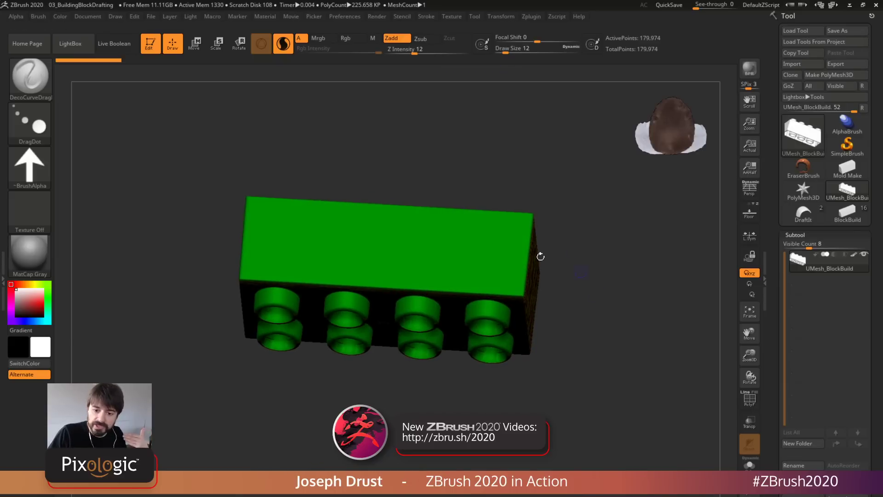
drag(614, 289, 475, 251)
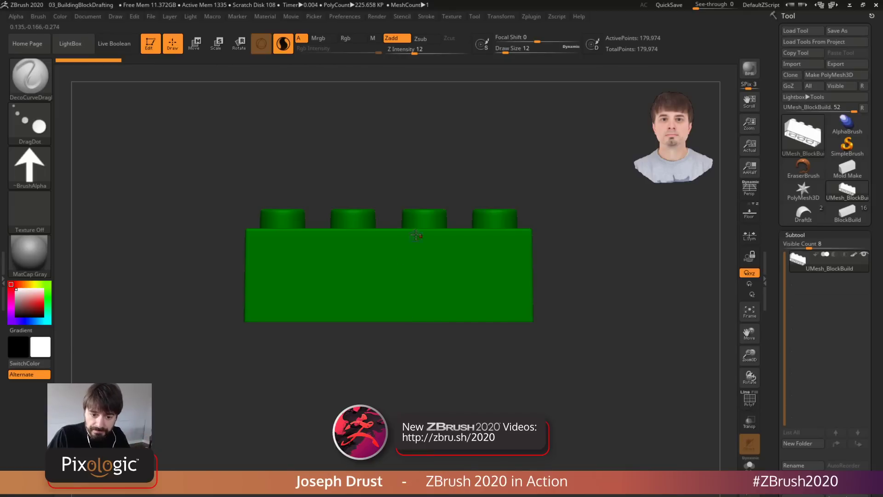
drag(473, 136, 458, 189)
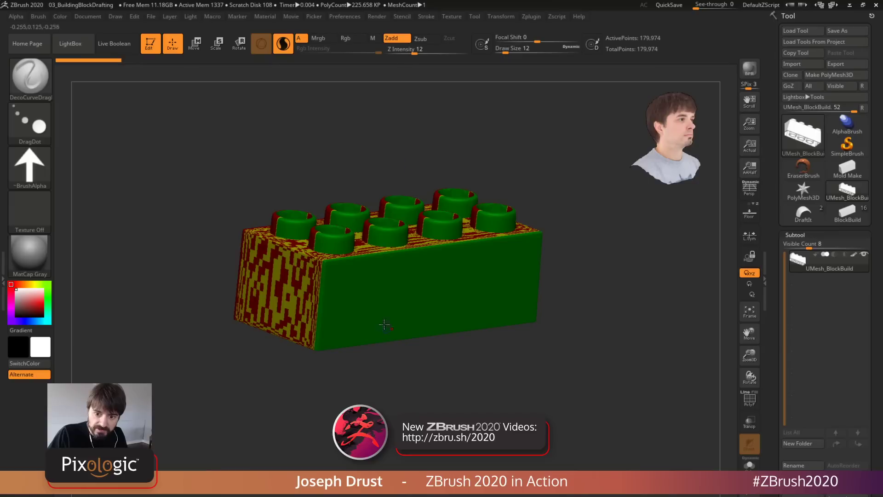
drag(426, 168, 384, 292)
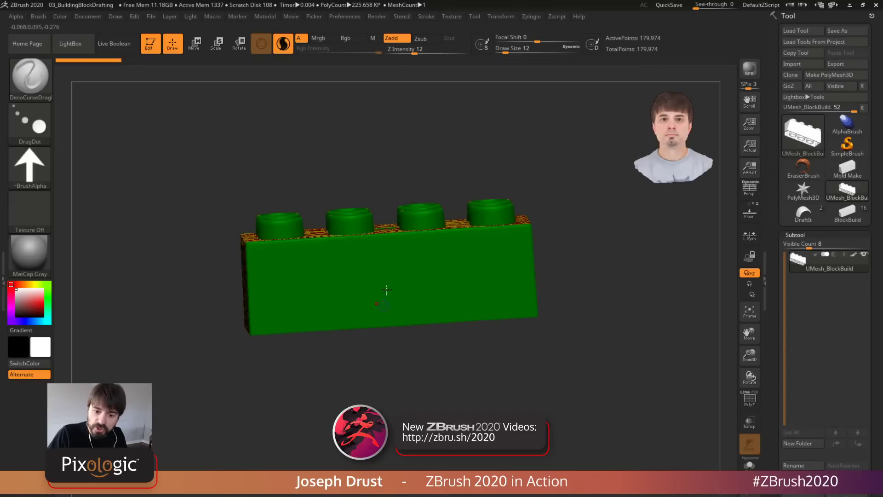
drag(438, 215, 435, 191)
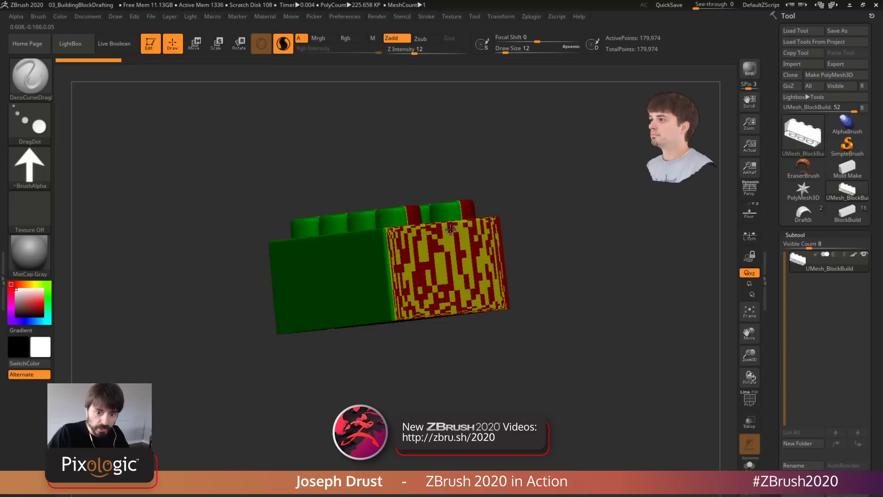
Set the draft direction from the straight top view of the brick
drag(555, 199, 541, 283)
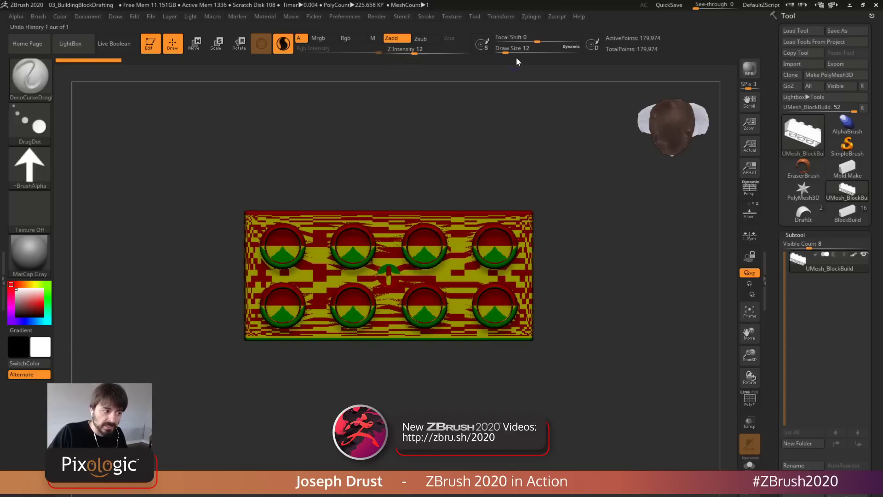
click(511, 17)
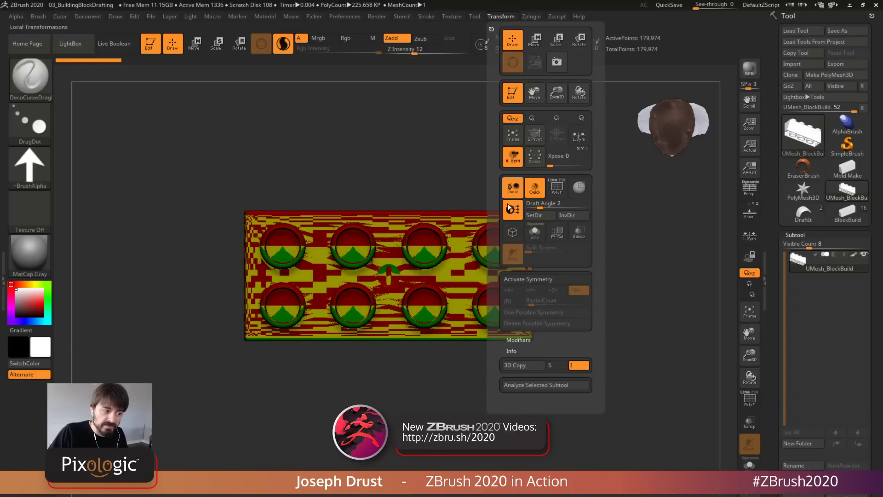
click(545, 216)
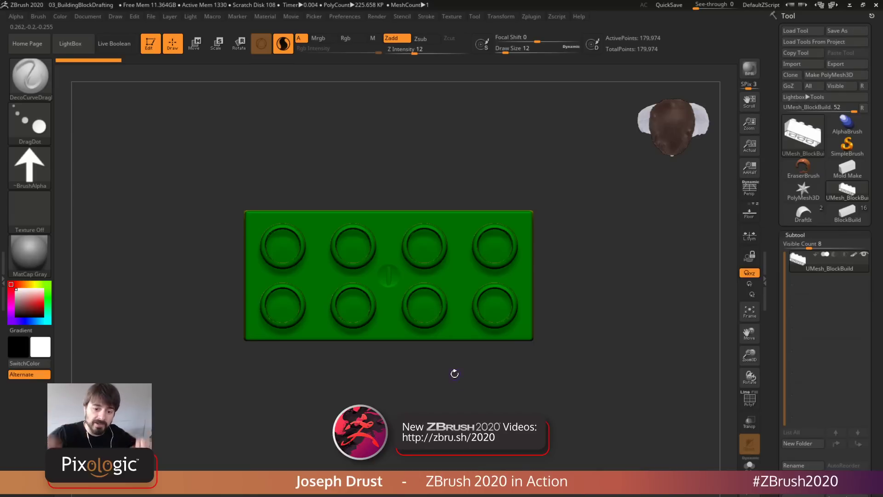
Change the material to SkinShade4 and view the brick's draft colours from an angle
drag(590, 278, 632, 262)
click(38, 257)
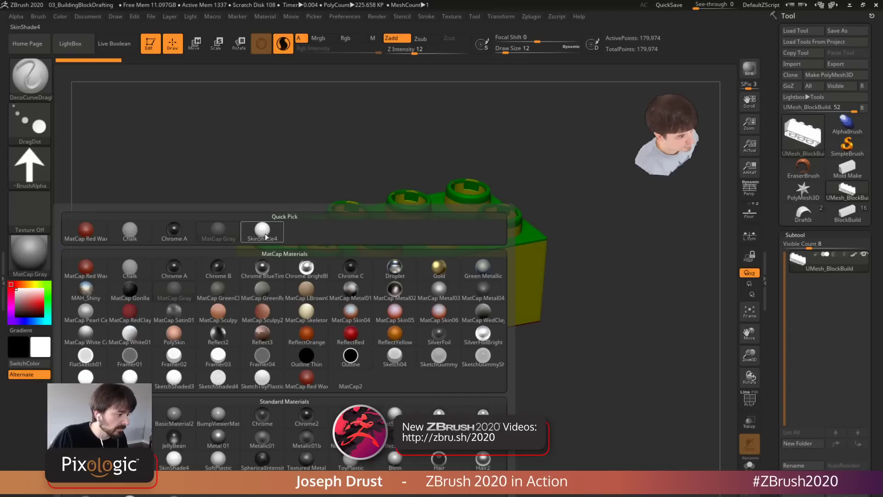
click(265, 237)
drag(637, 317, 630, 333)
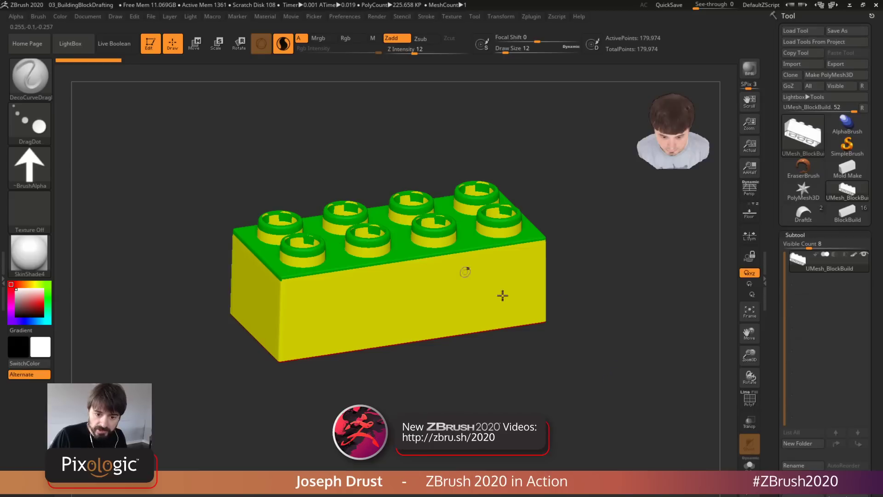
Set the draft analysis angle to 0.25 for the merged brick
drag(559, 297, 612, 310)
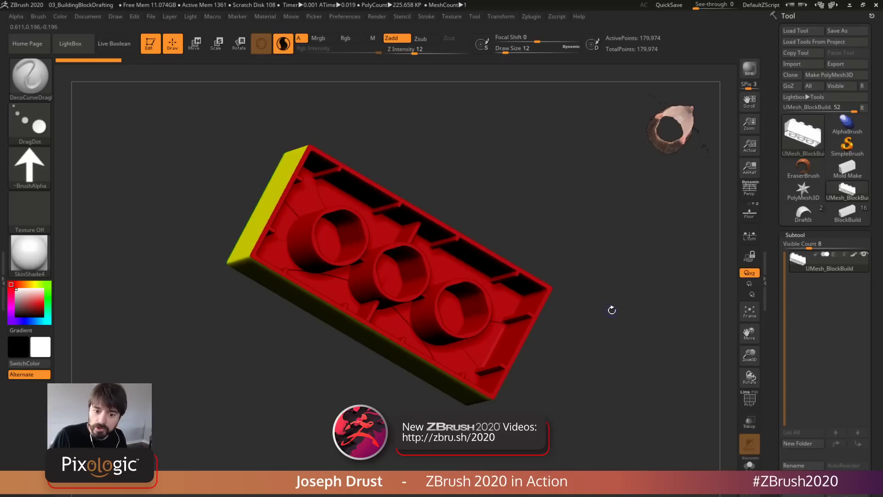
drag(608, 256, 411, 256)
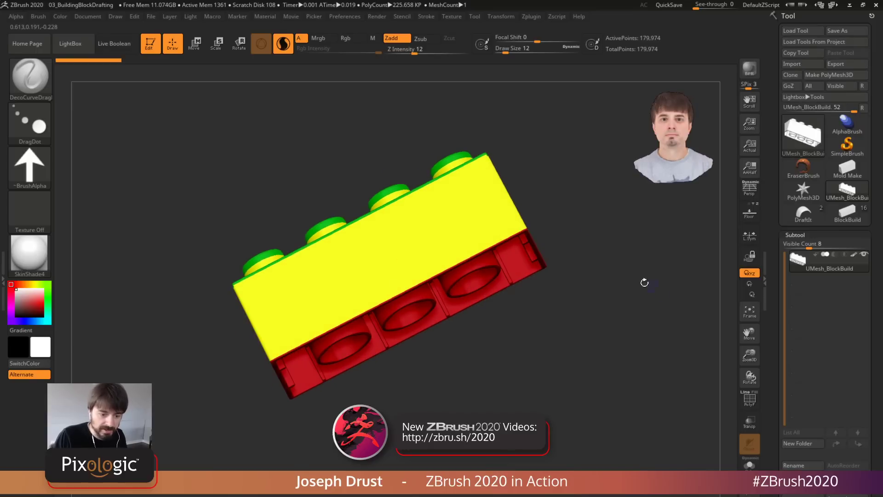
drag(645, 282, 619, 302)
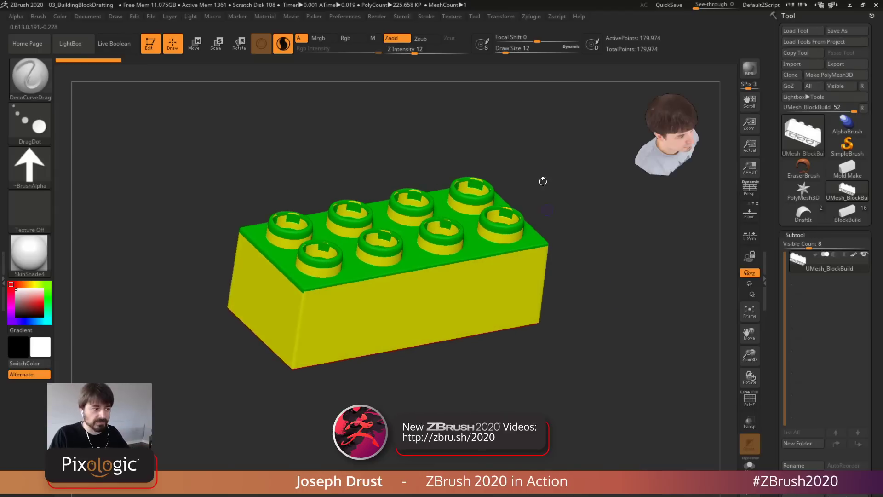
click(504, 14)
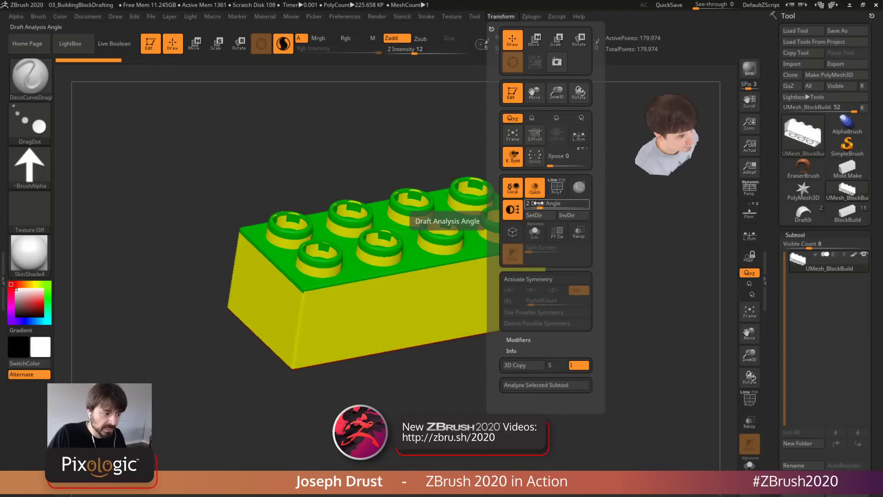
drag(539, 199, 538, 206)
key(Return)
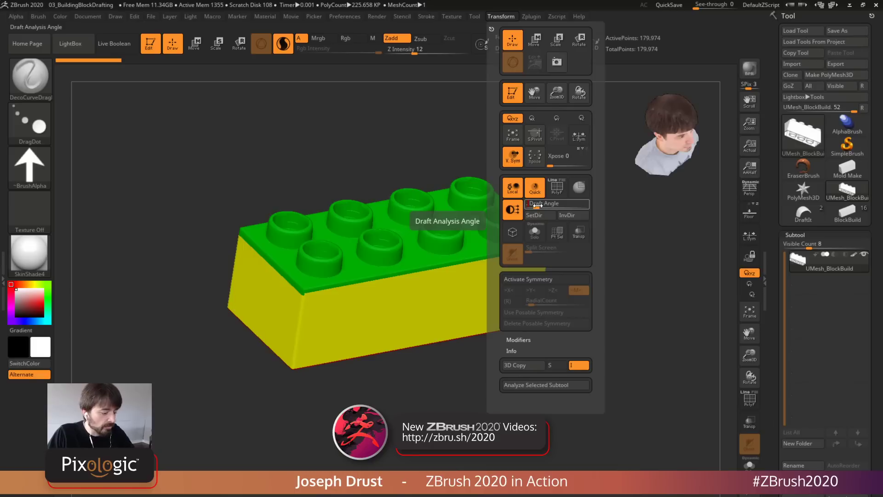
key(Return)
click(540, 203)
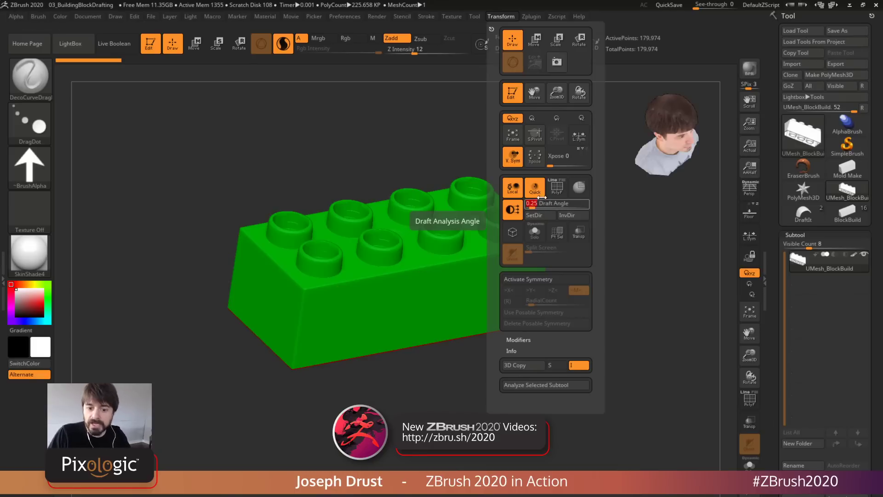
drag(655, 284, 634, 255)
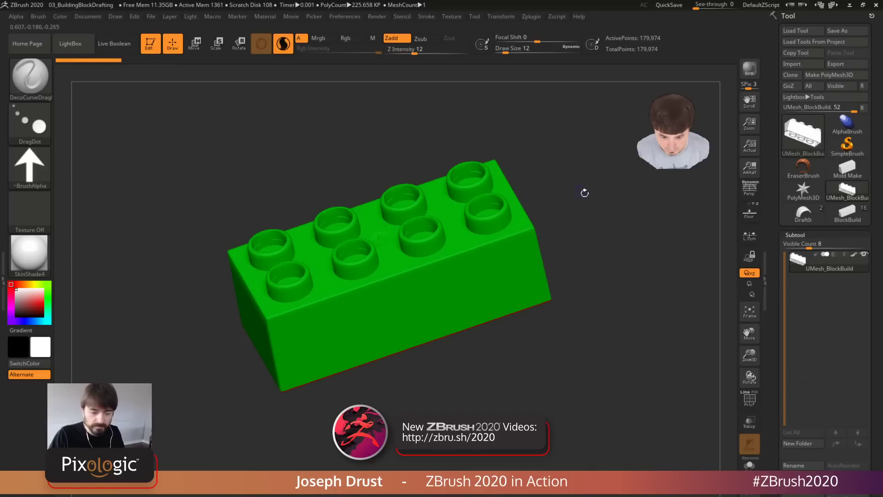
Toggle perspective on and off to compare its effect on the brick's draft colours, ending in orthographic view
key(p)
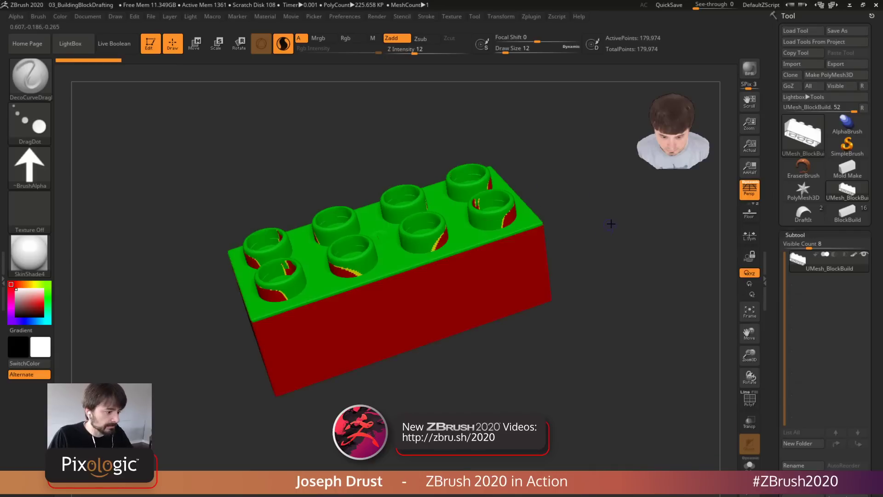
drag(612, 225, 619, 219)
click(747, 193)
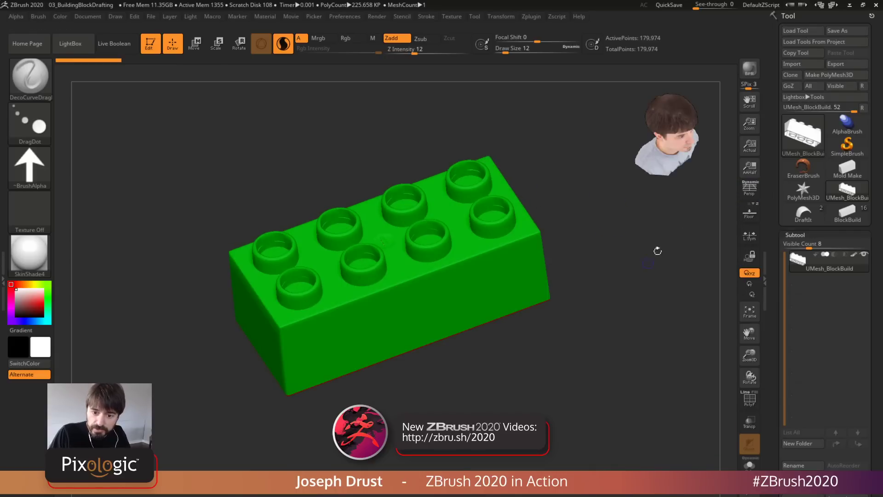
key(p)
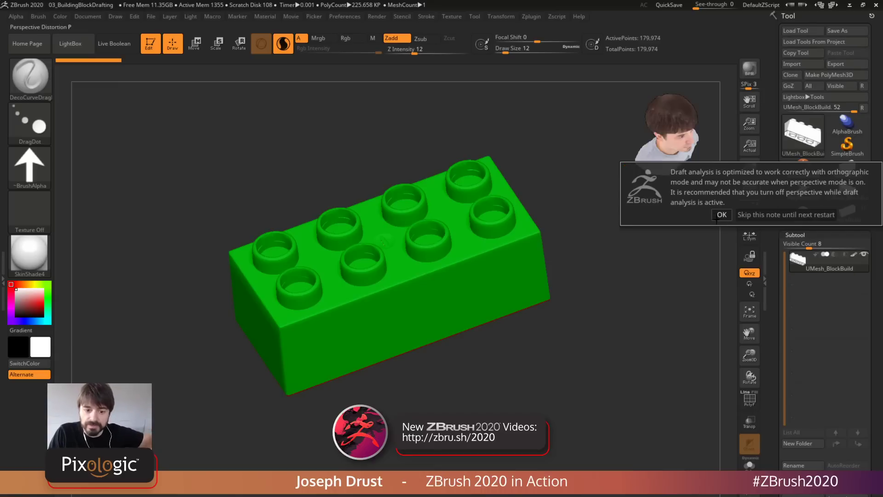
click(722, 215)
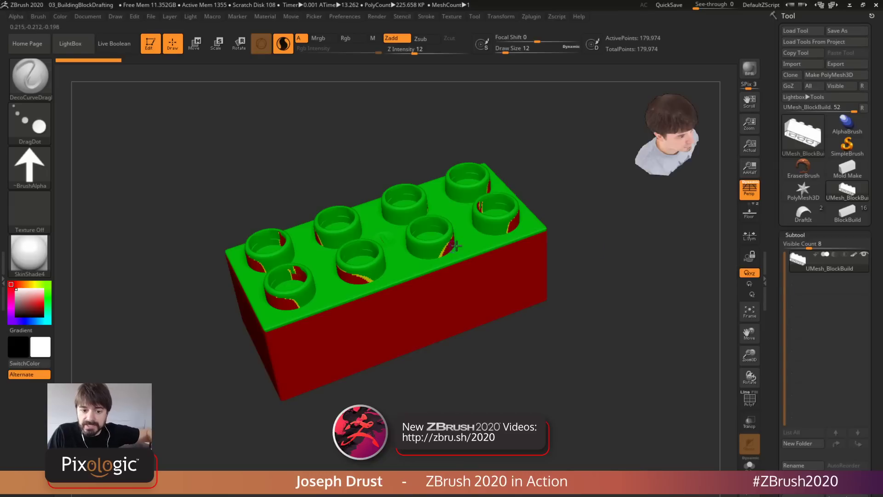
click(750, 189)
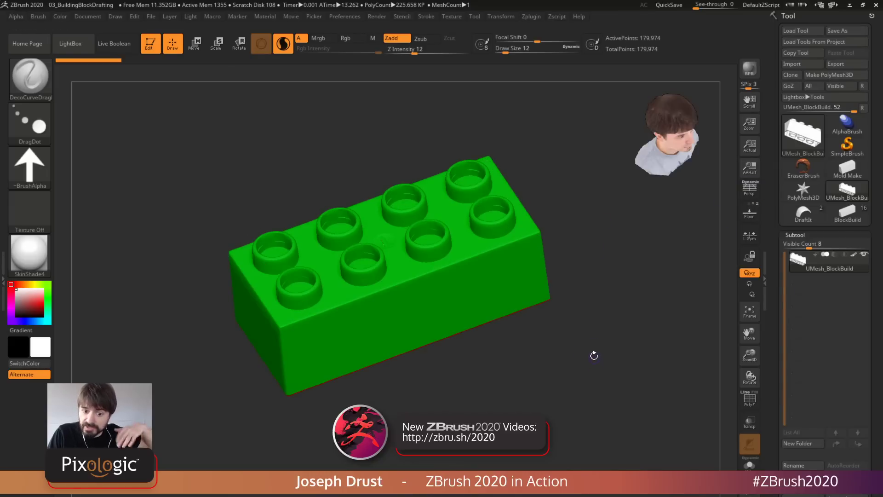
drag(612, 361, 627, 324)
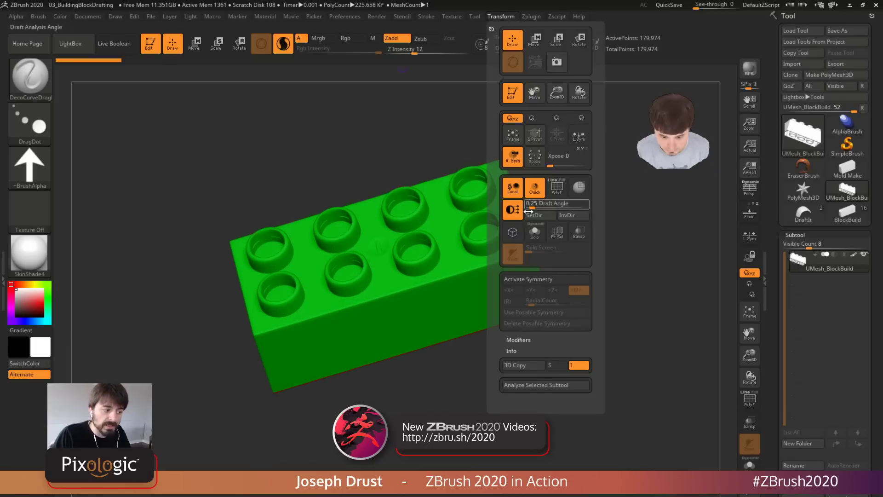
drag(616, 258, 630, 260)
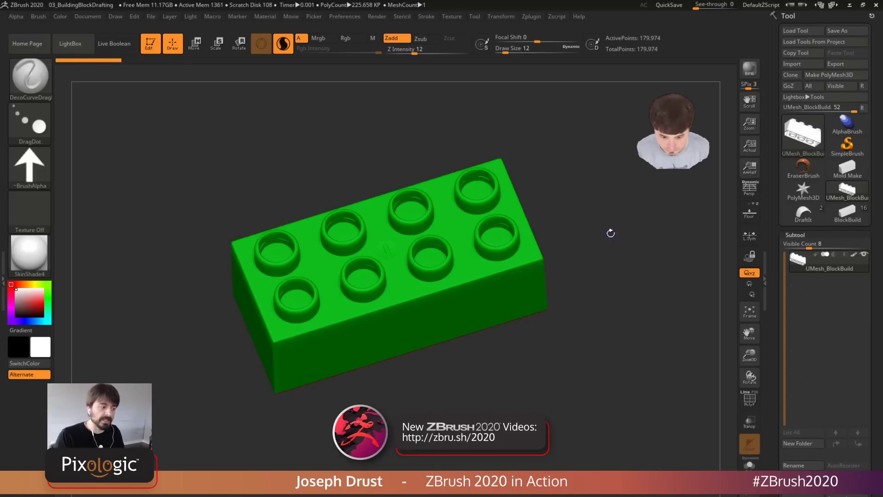
drag(622, 209, 629, 242)
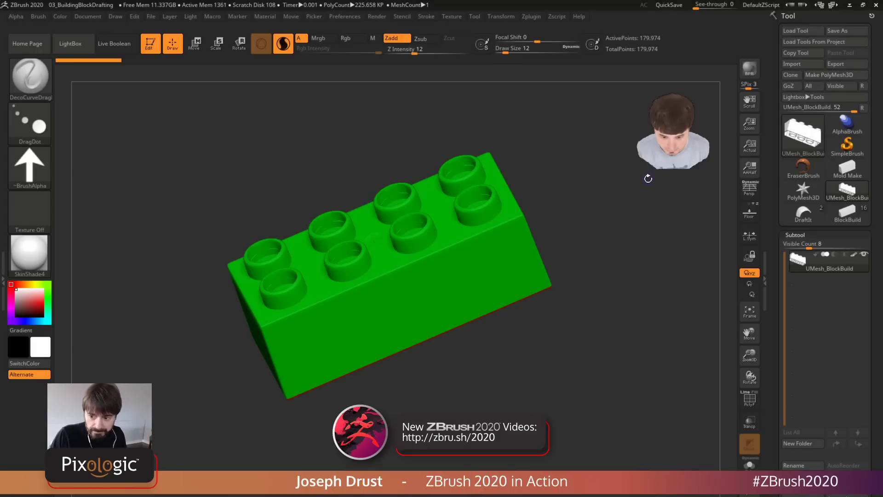
Switch to the Mold Make tool and view its block's draft colours from an angle
click(858, 176)
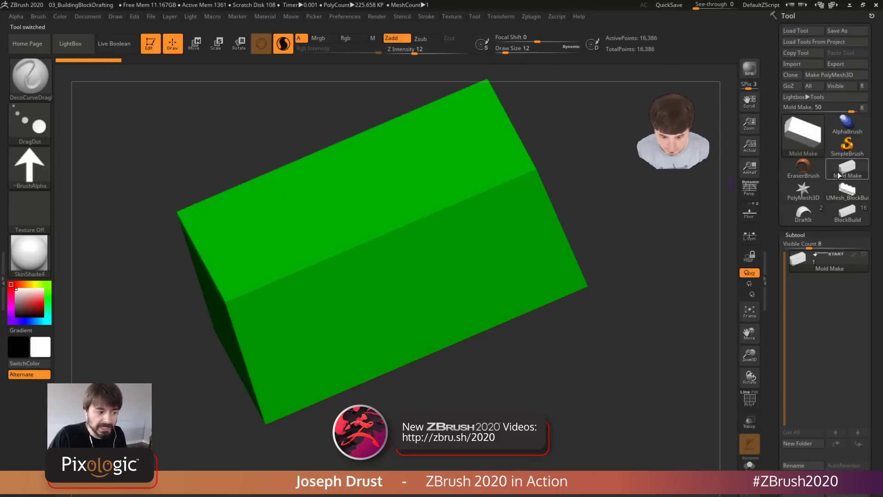
drag(632, 325, 635, 307)
click(750, 398)
mouse_move(651, 374)
mouse_down()
mouse_move(682, 359)
mouse_move(654, 374)
mouse_up()
click(750, 398)
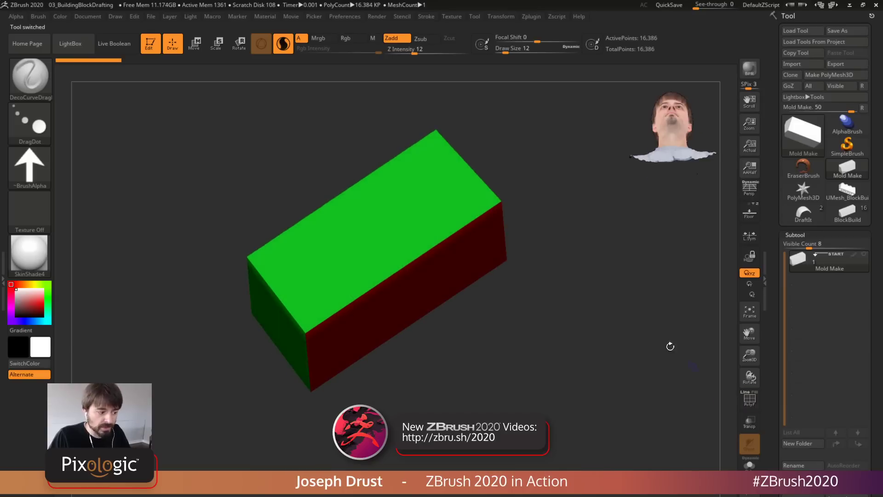
drag(670, 345, 664, 349)
mouse_move(637, 319)
mouse_down()
mouse_move(615, 209)
mouse_move(634, 308)
mouse_up()
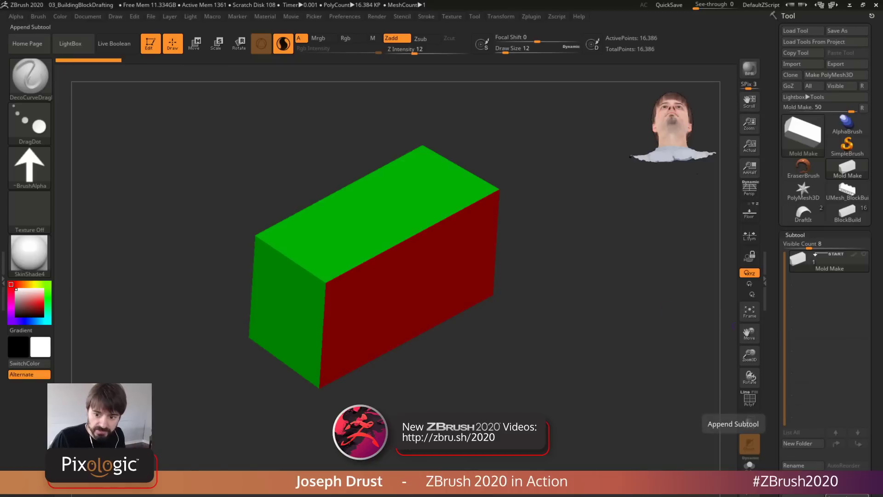
Append the merged brick UMesh_BlockBuild as a subtool of the Mold Make block
scroll(775, 412, down, 4)
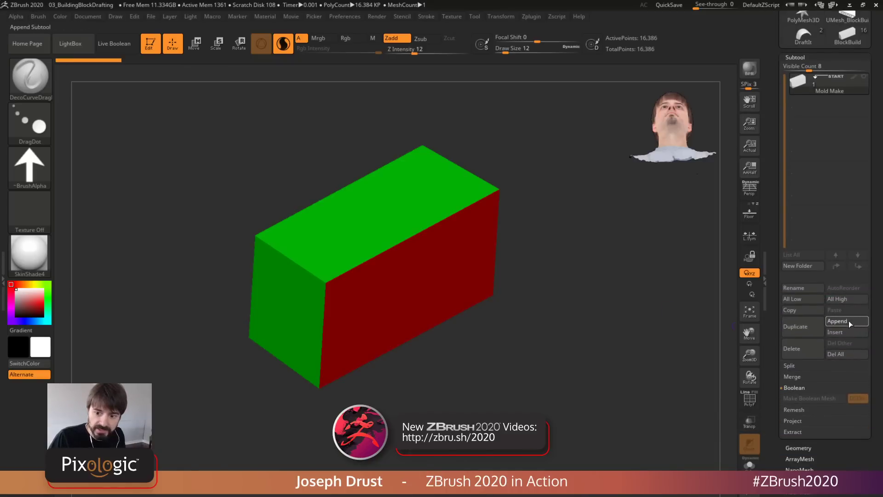
click(849, 321)
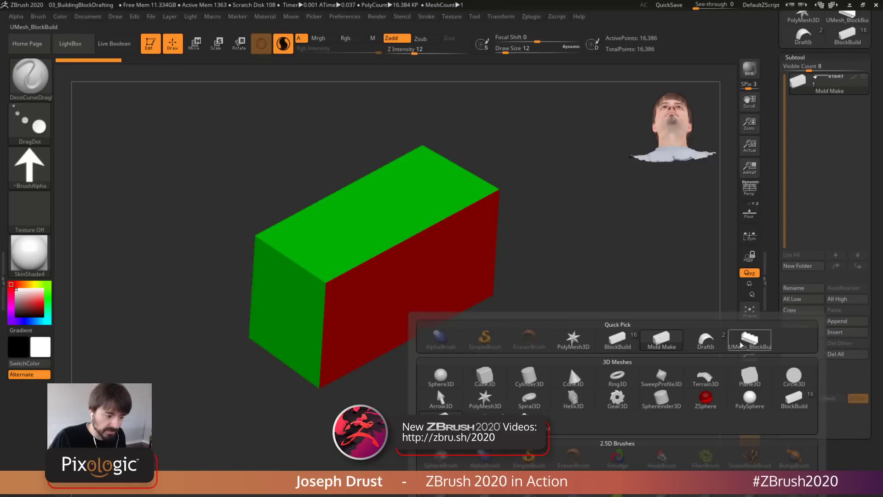
click(754, 344)
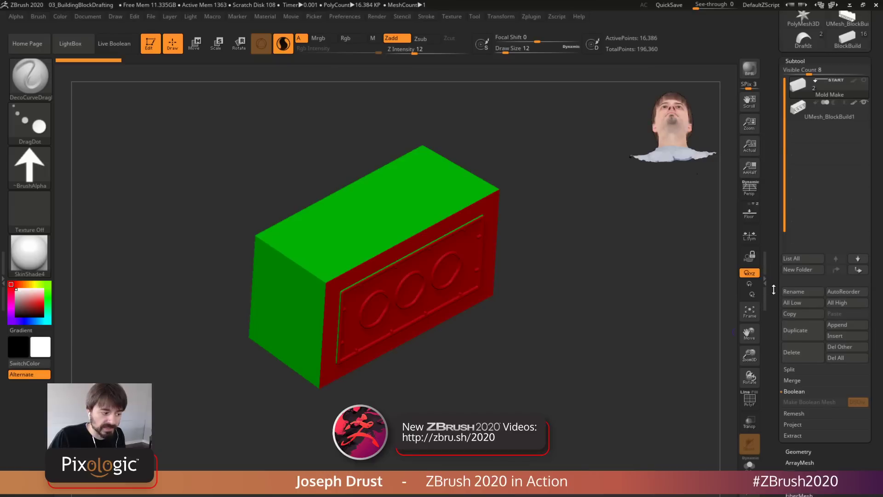
drag(614, 259, 614, 340)
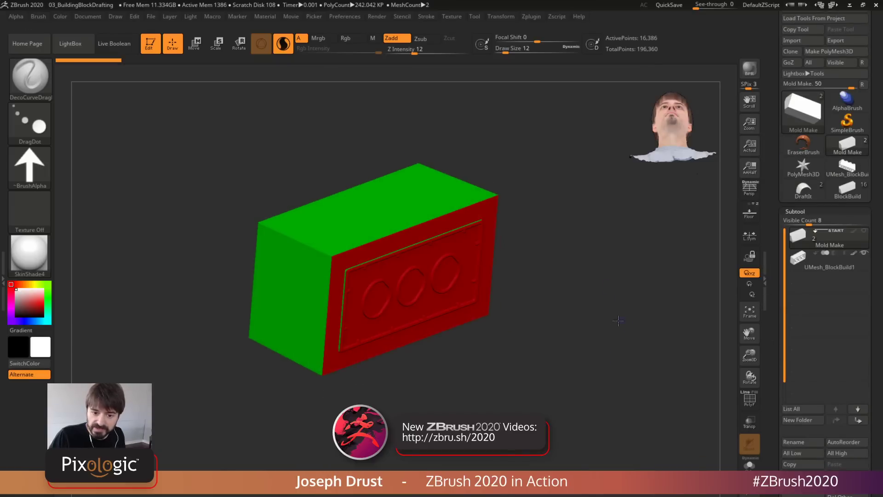
Set the appended brick subtool to Boolean subtraction and preview the cut with Live Boolean
click(815, 253)
mouse_move(827, 257)
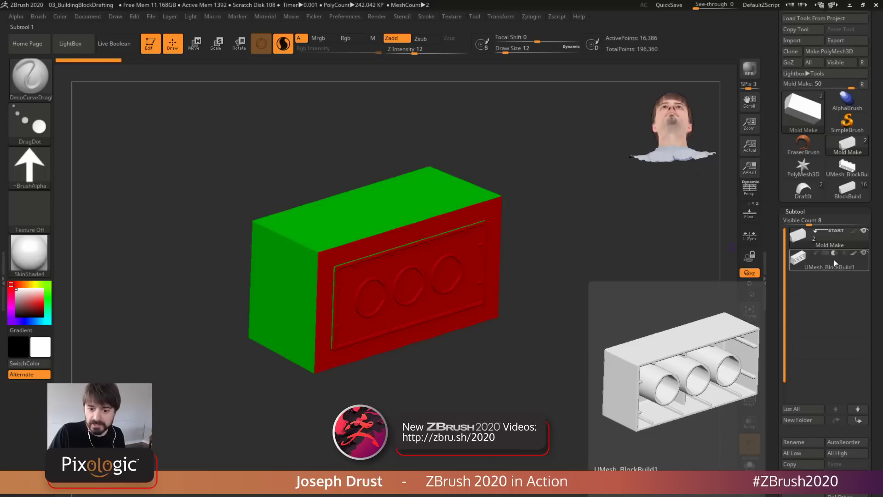
click(114, 43)
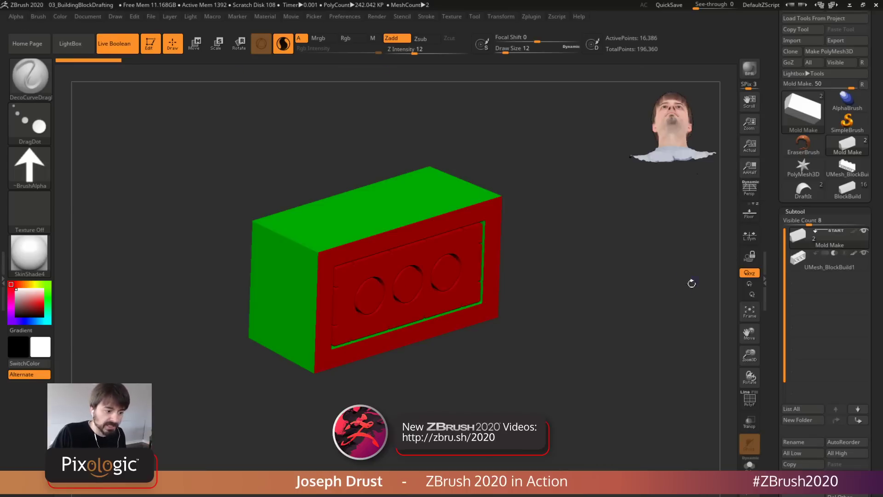
drag(692, 283, 661, 304)
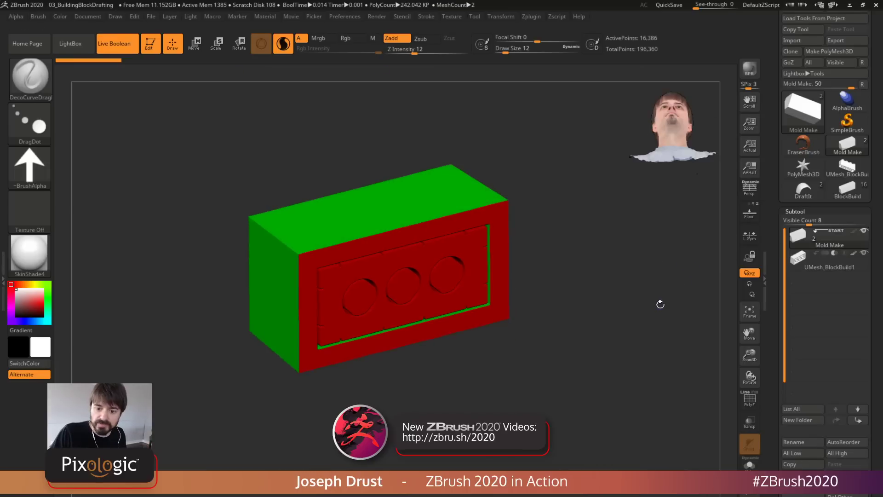
Make a Boolean mesh of the mold block minus the brick and switch to the resulting mold mesh
mouse_move(819, 263)
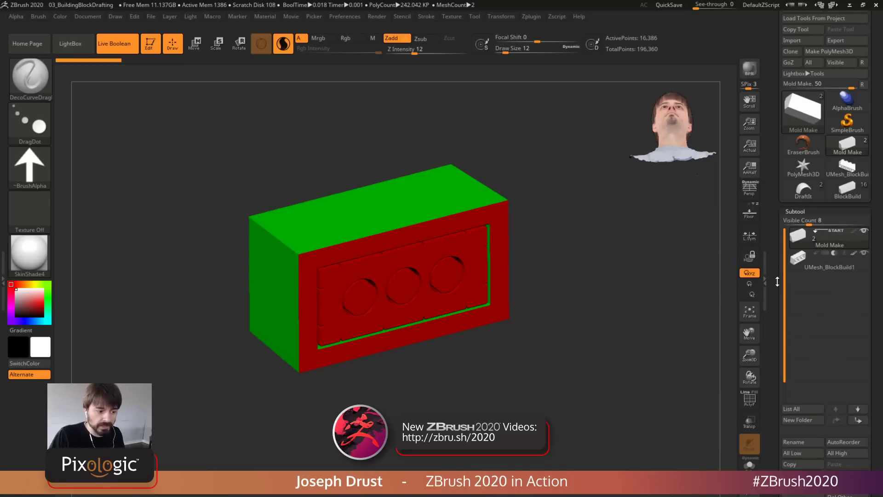
scroll(814, 322, down, 5)
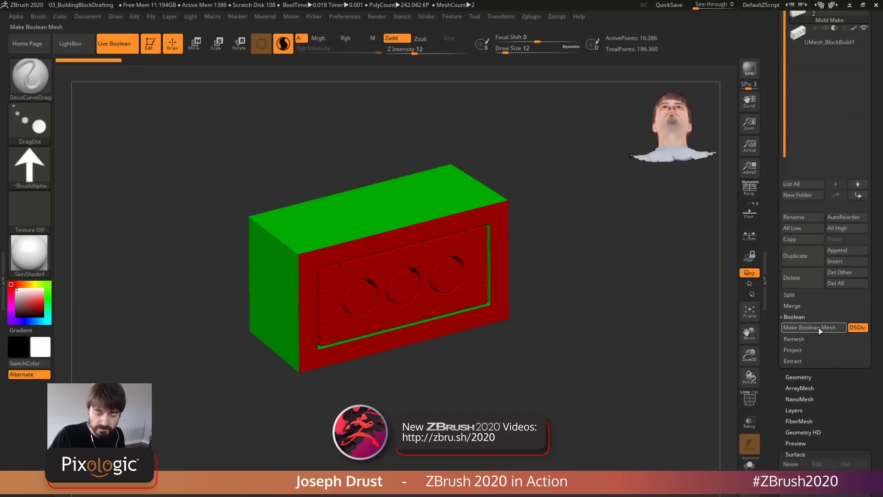
click(819, 327)
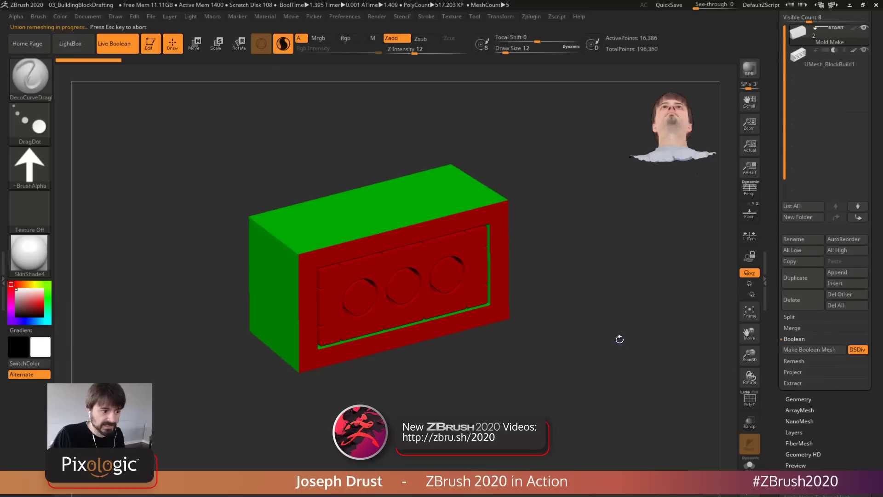
scroll(780, 186, up, 5)
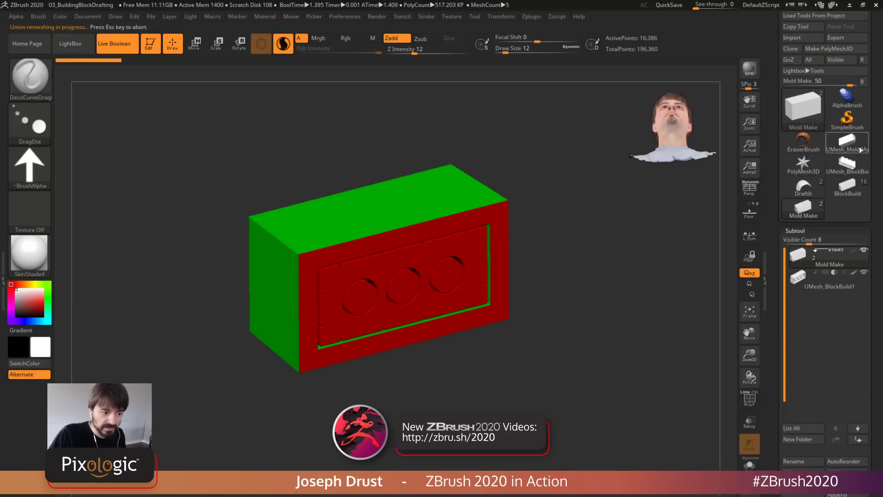
click(847, 142)
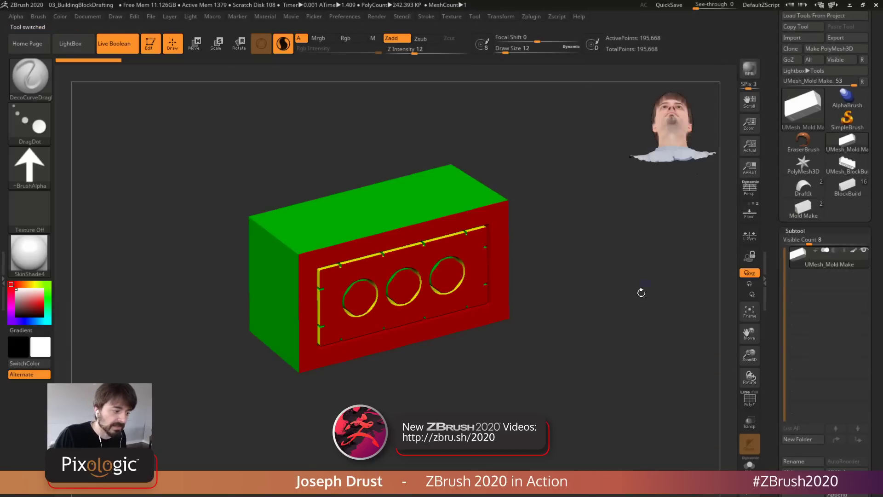
Turn off Live Boolean and view the draft colours around the cavity in the mold mesh
drag(665, 305, 643, 293)
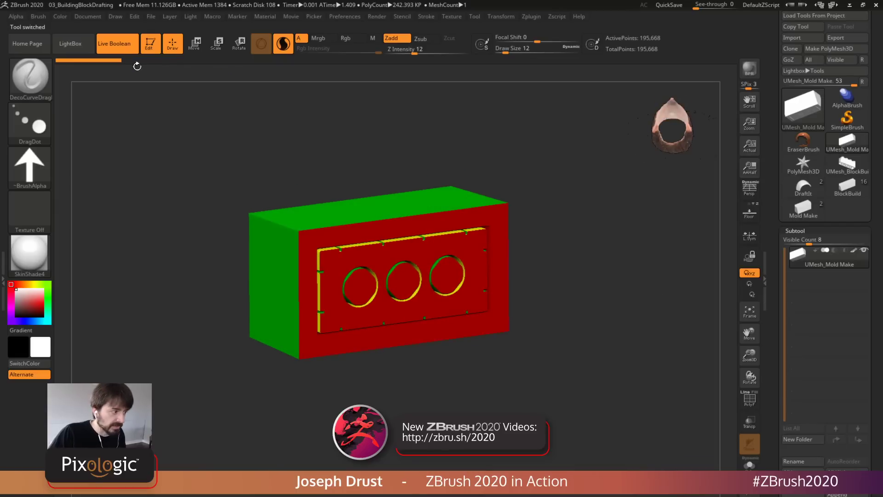
click(119, 44)
drag(614, 214, 623, 278)
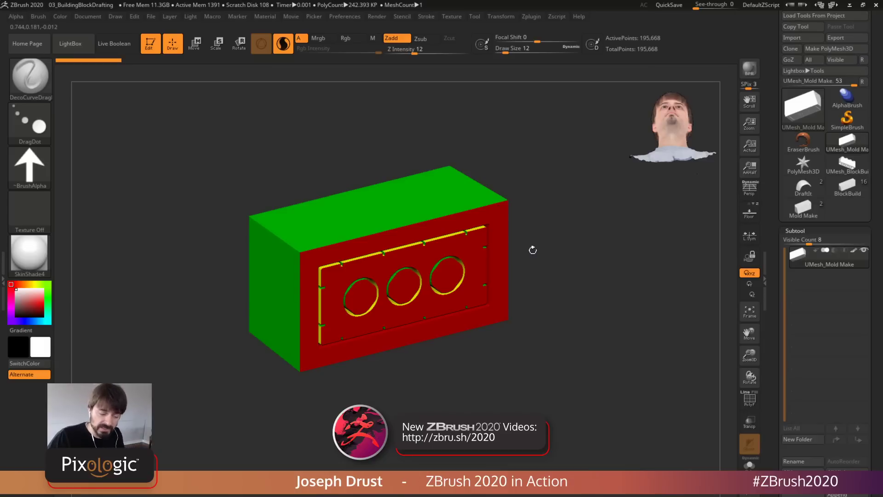
Assign polygroups to the mold mesh by topology continuity with Auto Groups
scroll(791, 188, down, 10)
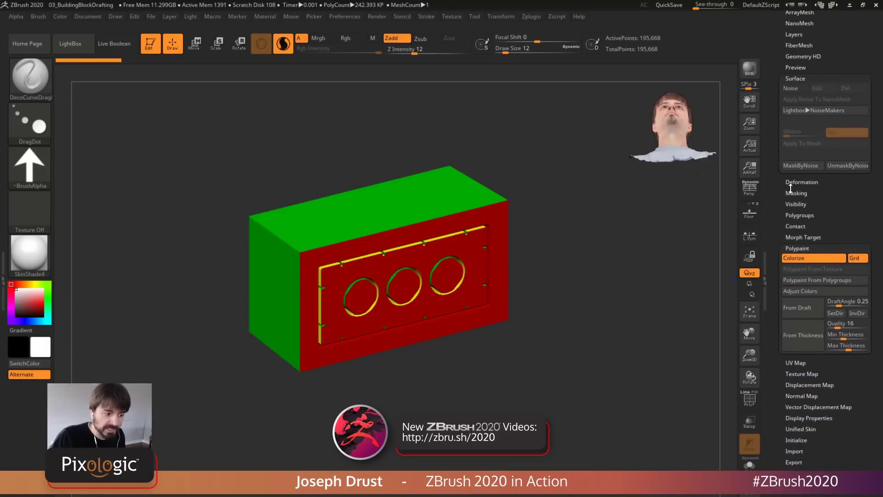
click(803, 215)
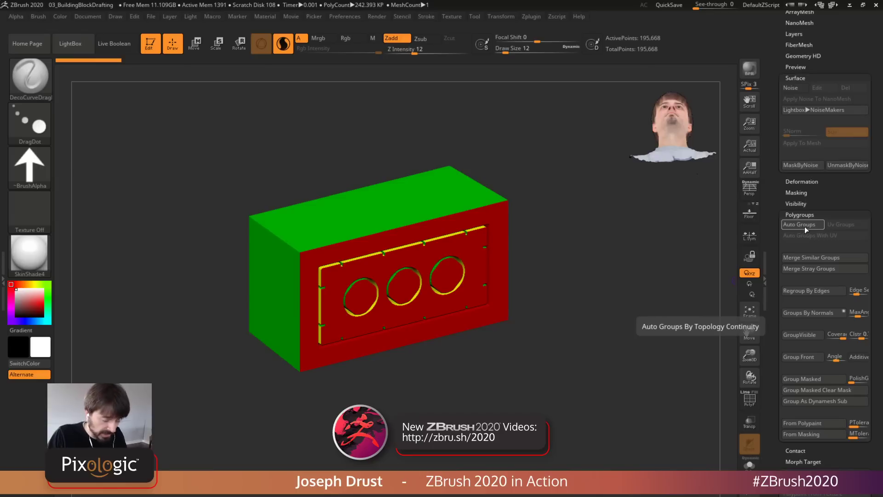
click(806, 225)
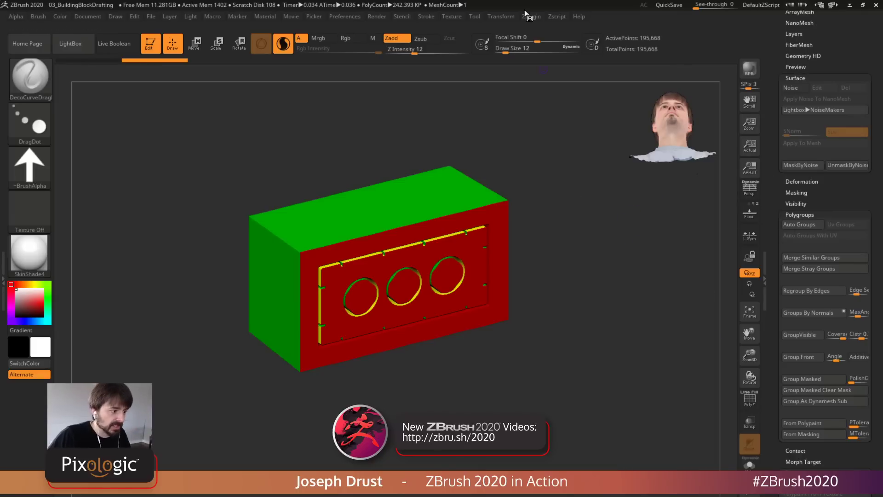
Turn off Draft Analysis and display the mold mesh's polygroups with PolyFrame
click(501, 16)
click(512, 210)
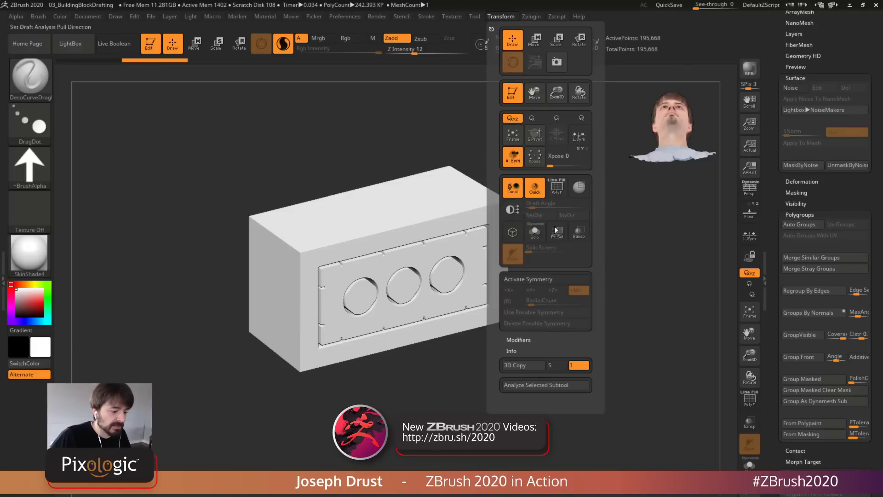
click(750, 400)
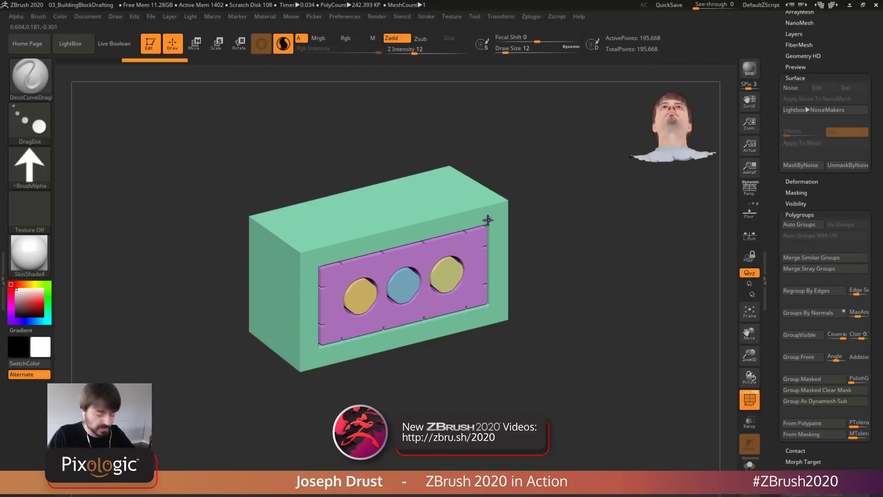
Isolate the green outer mold polygroup and split the hidden inner pieces into a separate subtool
key(ctrl+shift)
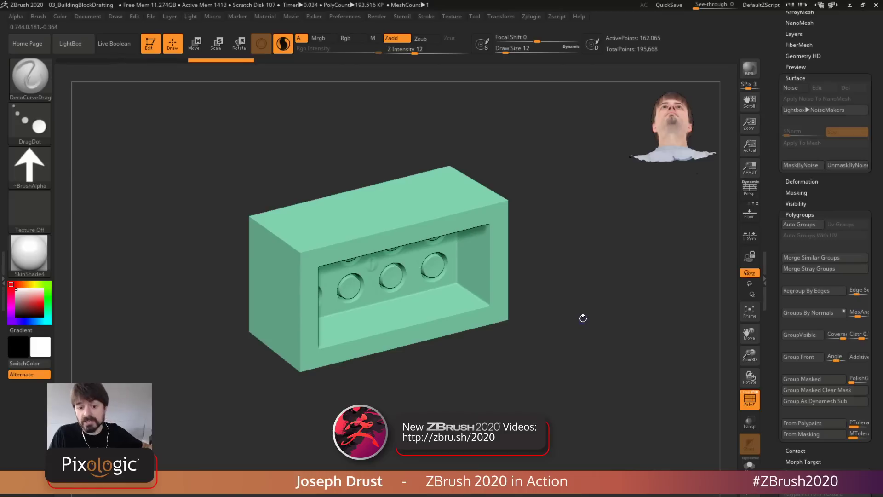
drag(589, 317, 598, 336)
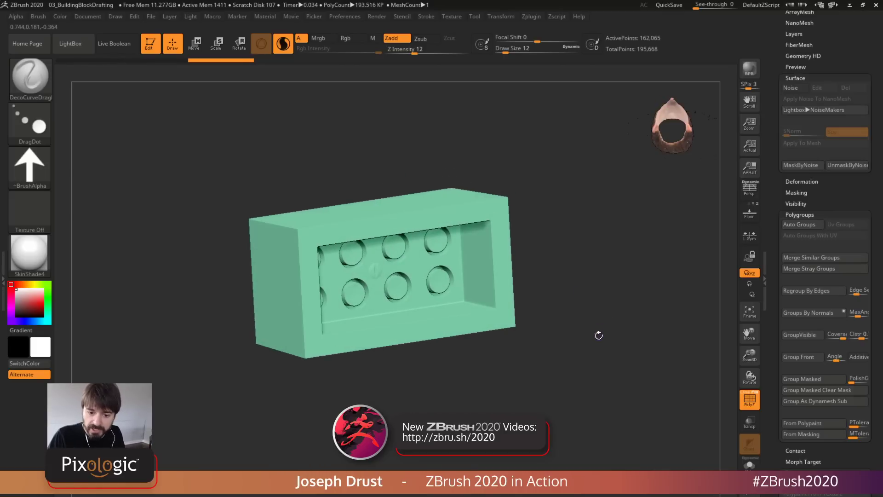
drag(771, 145, 769, 255)
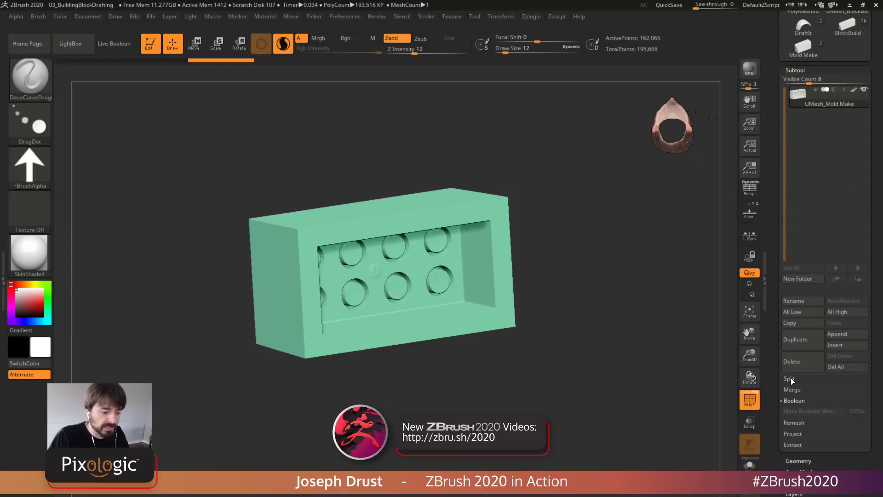
click(796, 354)
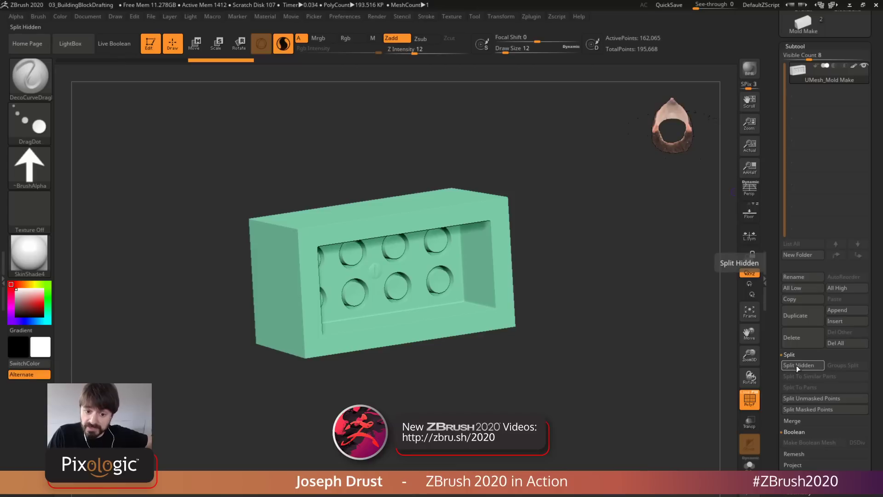
click(800, 365)
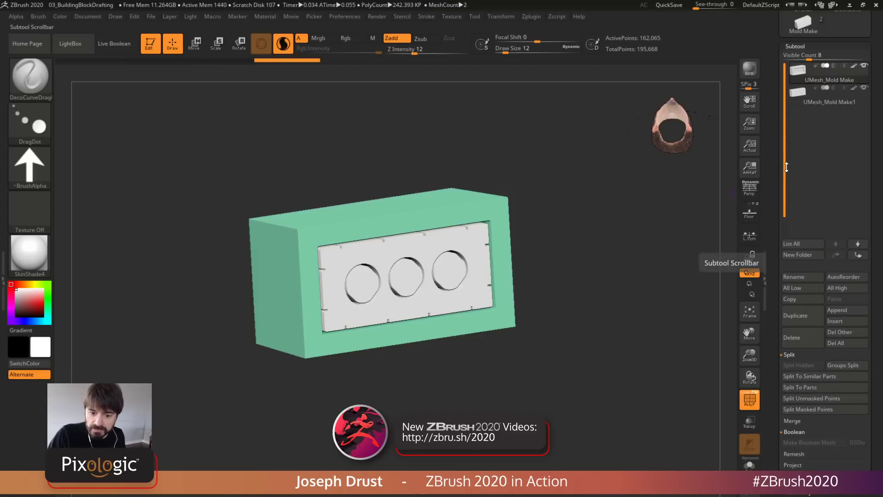
Move the outer mold half away from the inner mold piece
mouse_move(843, 74)
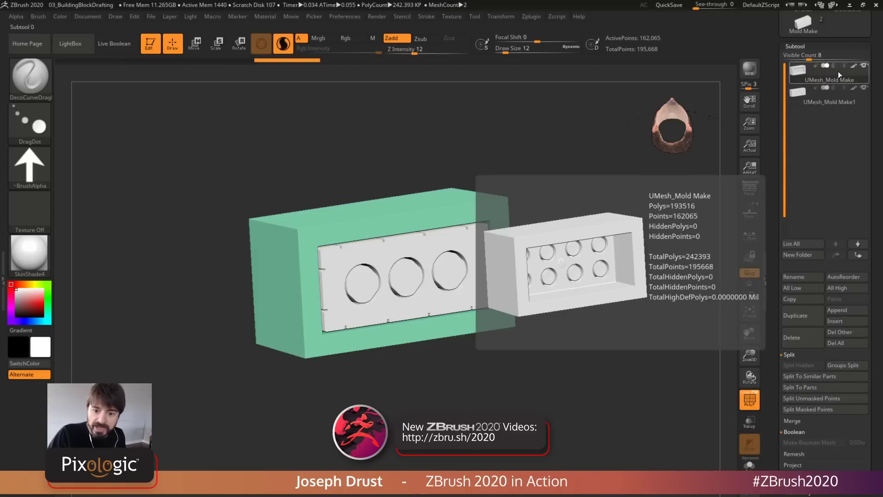
drag(654, 225, 649, 241)
key(w)
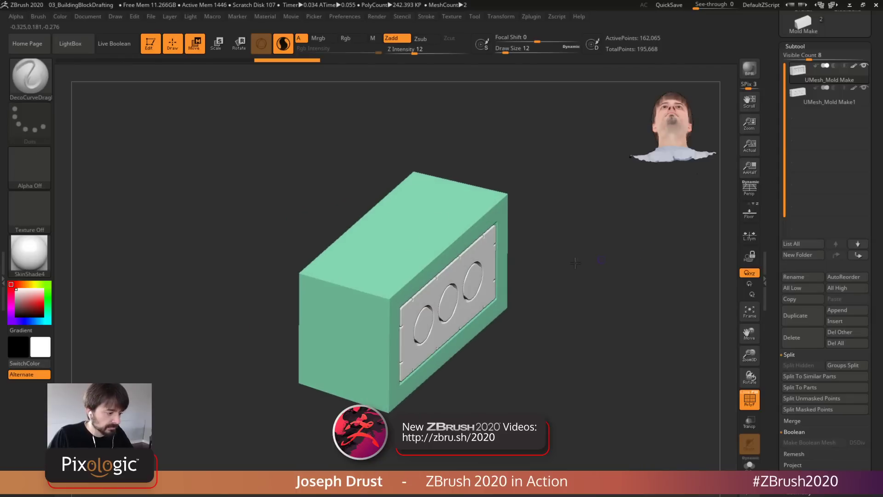
drag(374, 281, 211, 220)
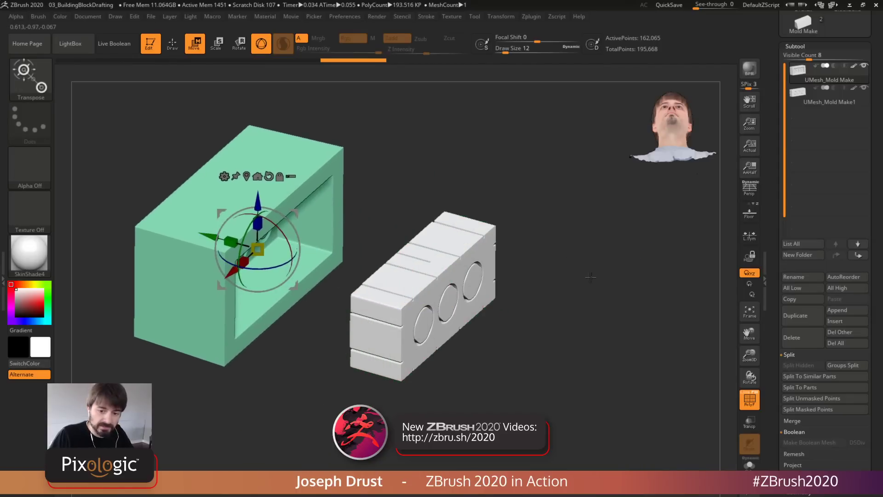
Move the inner mold subtool farther from the outer half and turn off PolyFrame
click(845, 105)
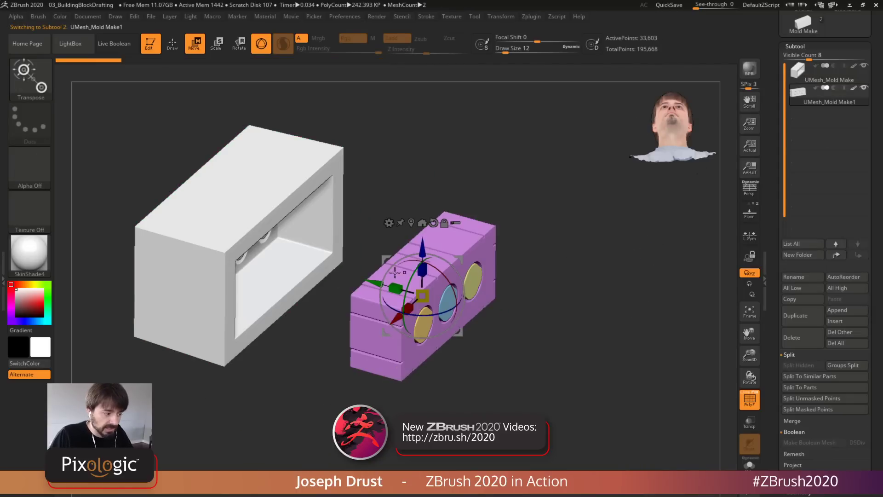
drag(375, 282, 498, 316)
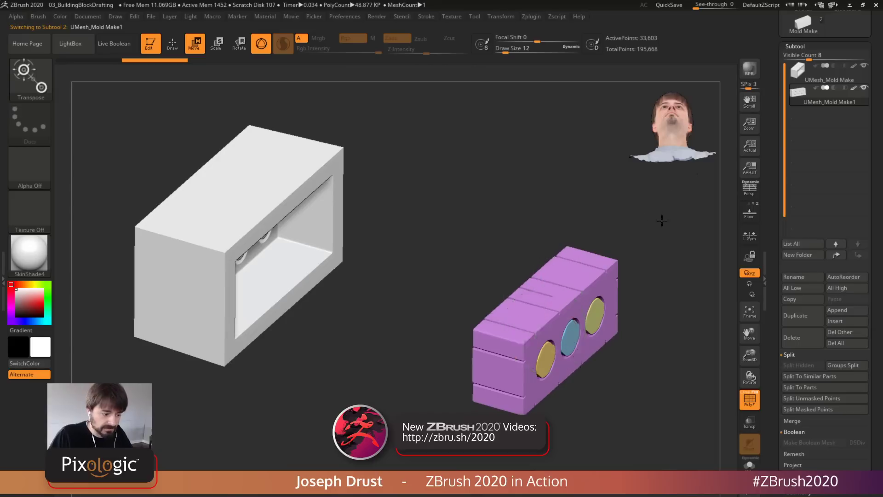
click(747, 399)
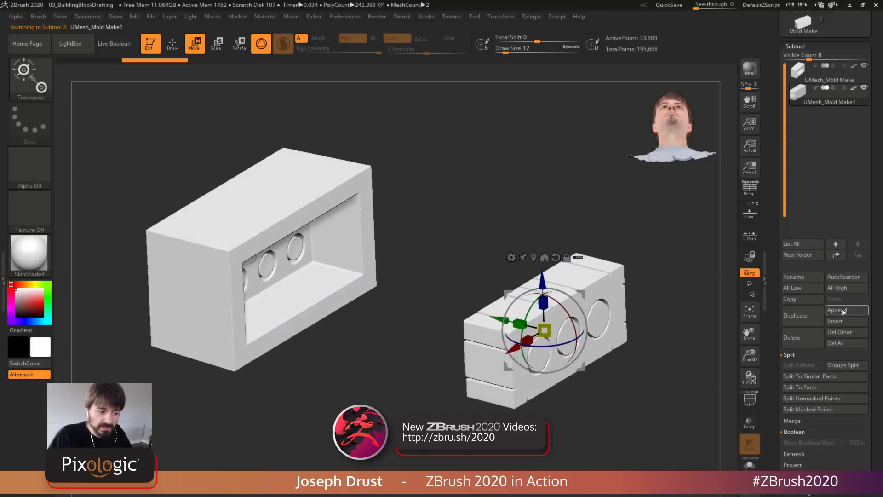
drag(648, 221, 690, 152)
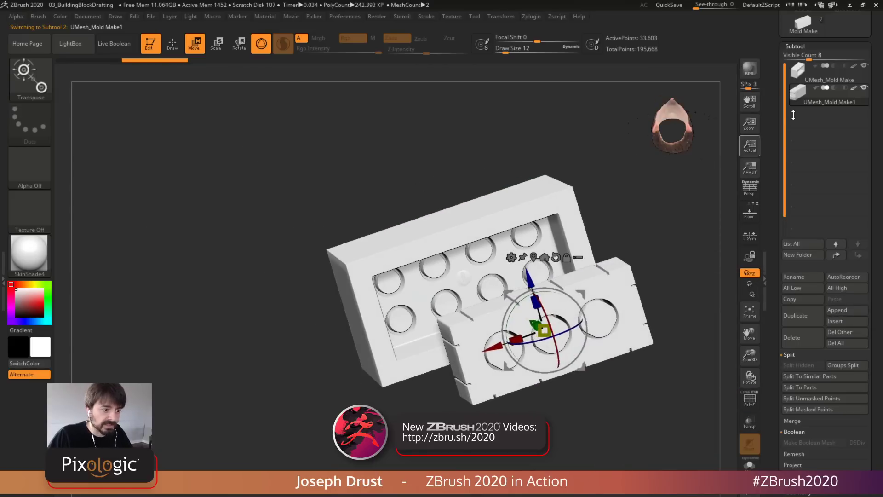
Isolate the outer mold half with Solo and set the Draft Analysis pull direction looking straight into its cavity
click(841, 78)
shift+drag(687, 244, 690, 249)
click(750, 465)
ctrl+right_drag(710, 434, 635, 350)
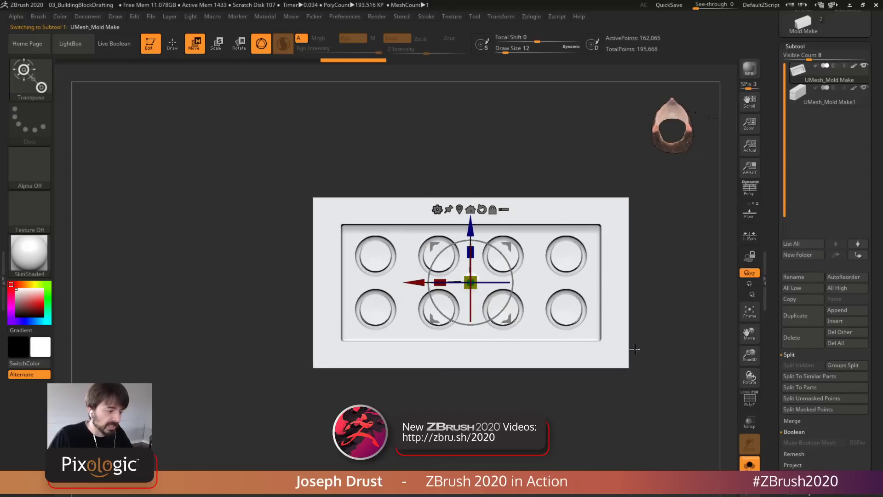
click(172, 44)
alt+right_drag(540, 154, 510, 162)
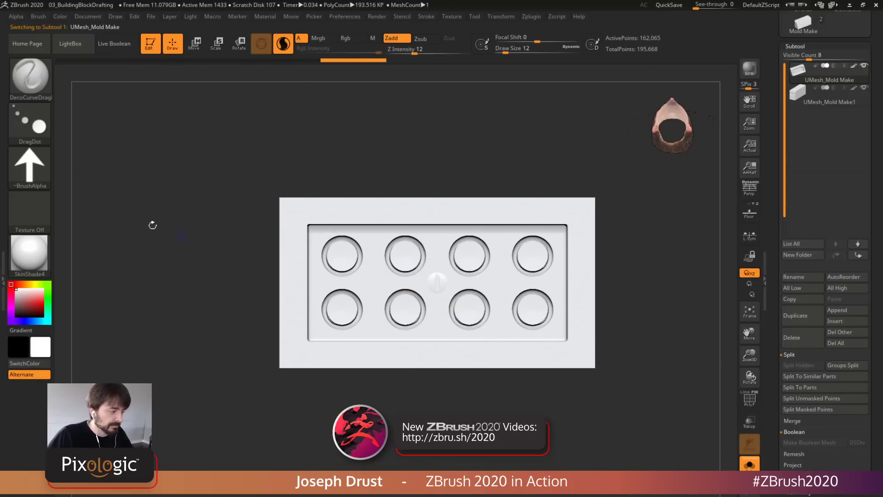
click(501, 16)
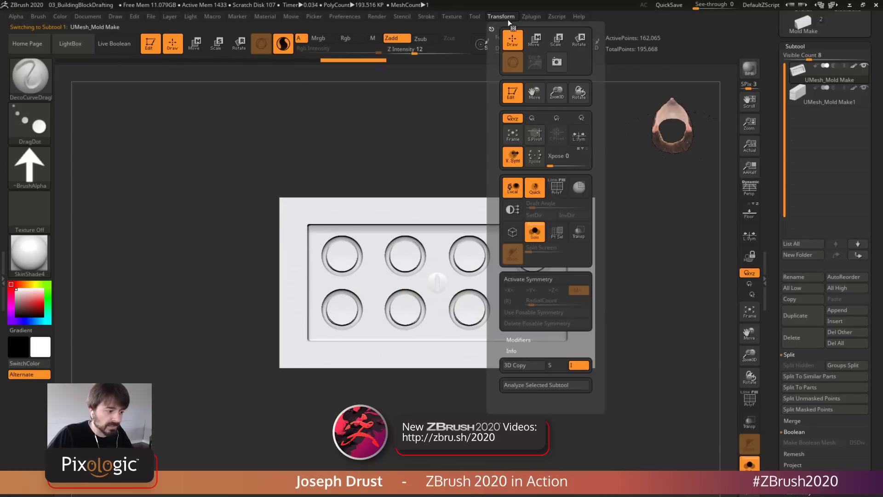
click(514, 211)
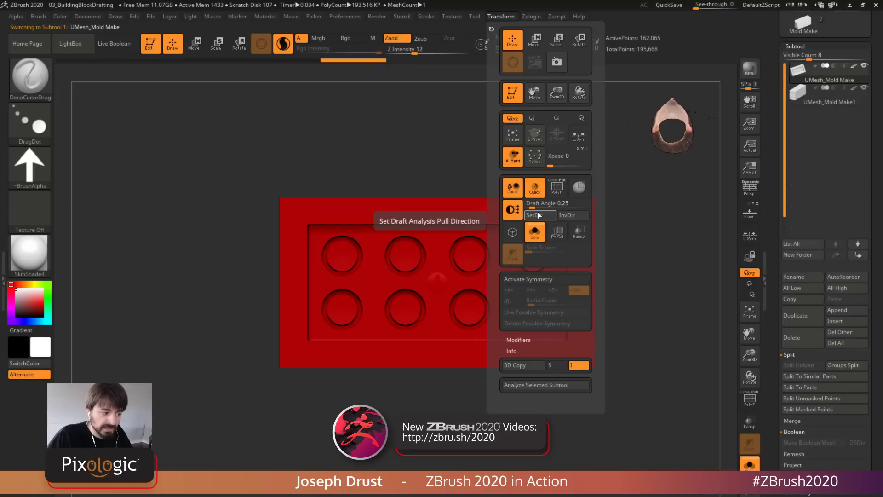
click(540, 215)
drag(680, 301, 706, 297)
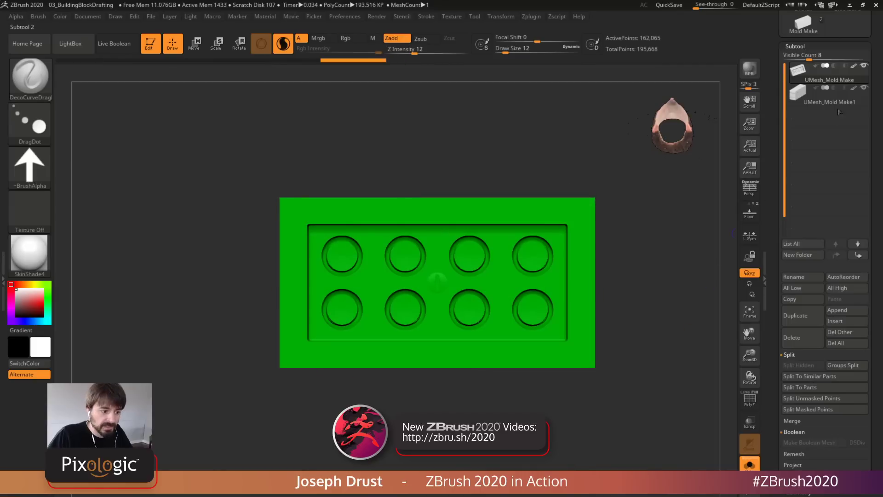
Select the inner mold subtool and turn off Solo to examine the draft colours on both mold halves
click(828, 99)
drag(658, 330, 657, 374)
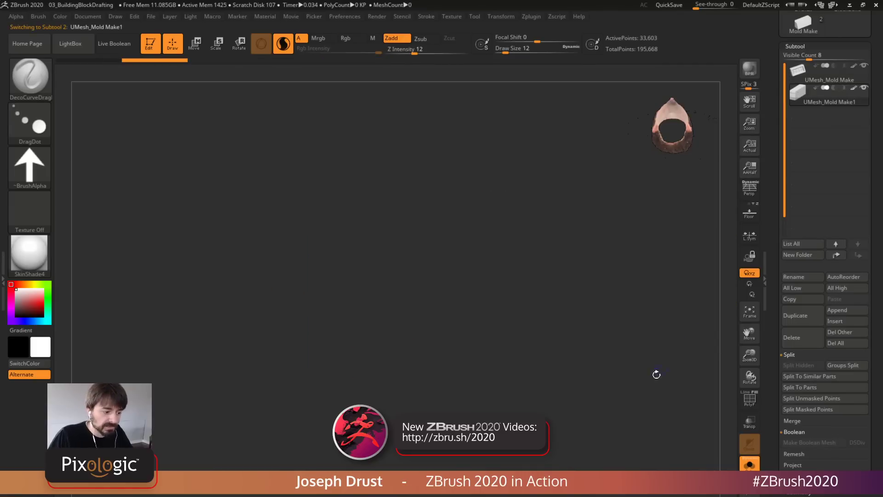
click(749, 313)
alt+drag(614, 439, 591, 387)
click(745, 466)
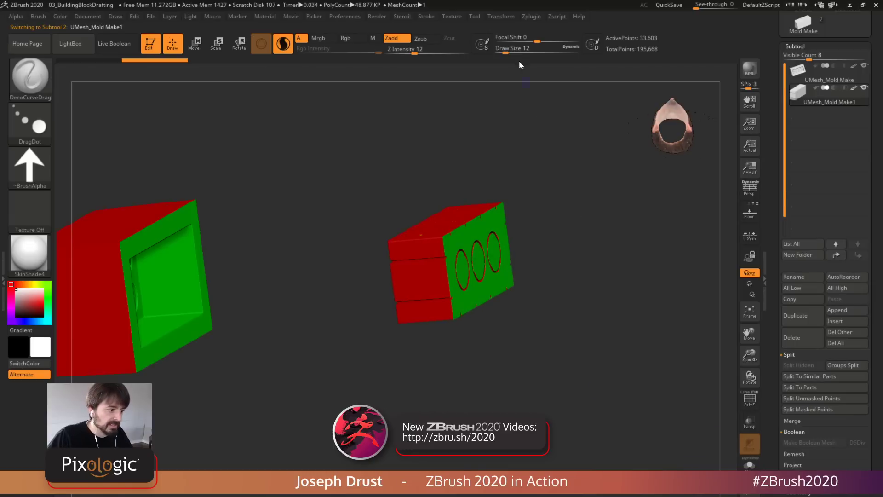
Turn off Draft Analysis and view the two mold halves in perspective
click(506, 20)
click(512, 210)
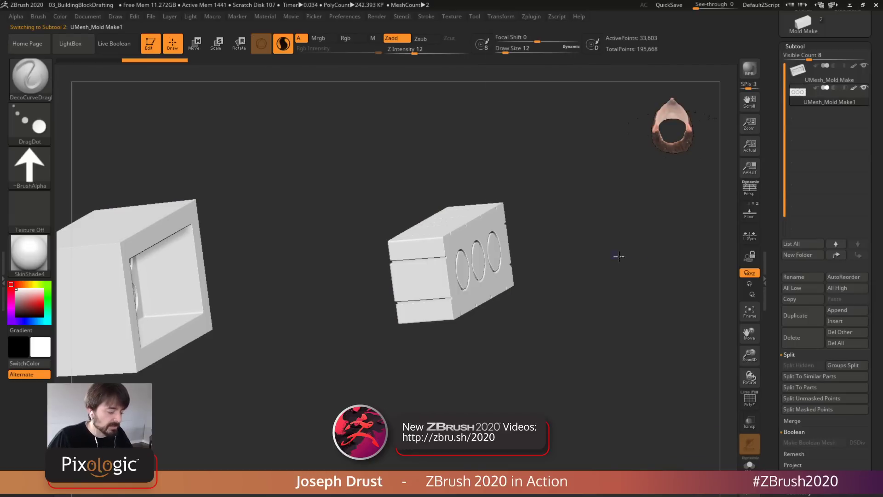
drag(619, 257, 678, 188)
click(750, 194)
Append the UMesh_BlockBuild brick as a subtool and move it into the outer mold half's cavity
click(838, 309)
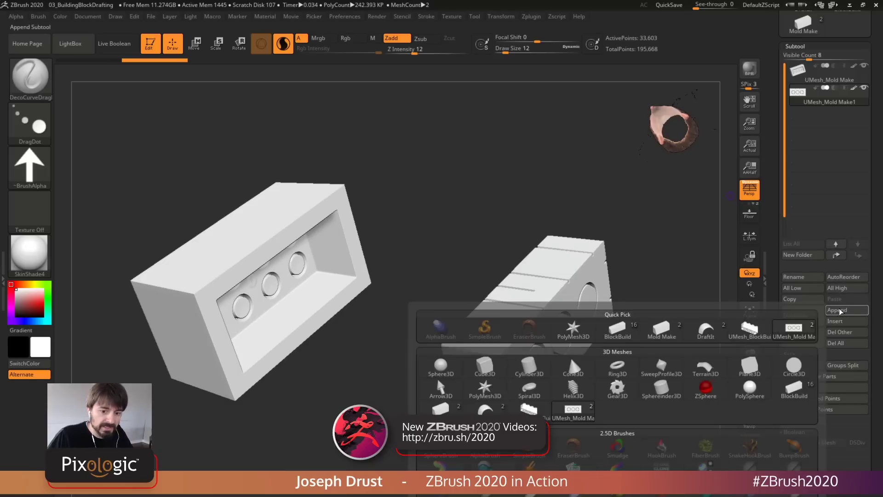
click(750, 329)
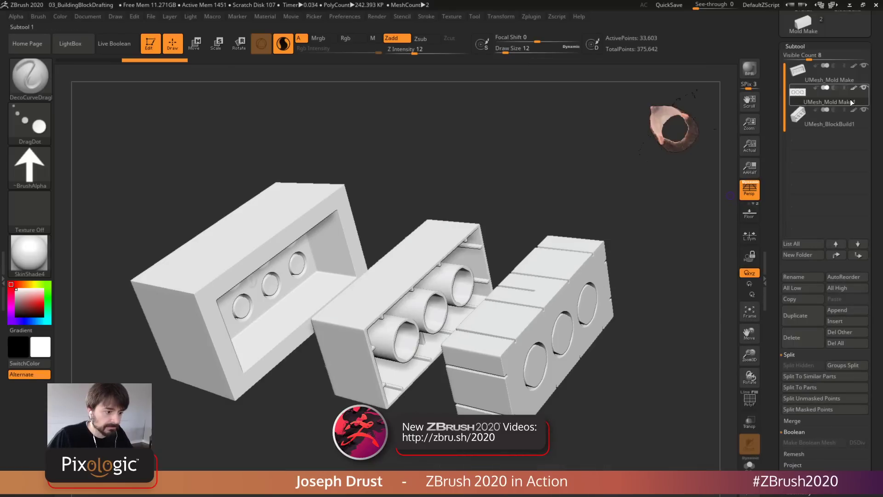
alt+drag(685, 258, 707, 231)
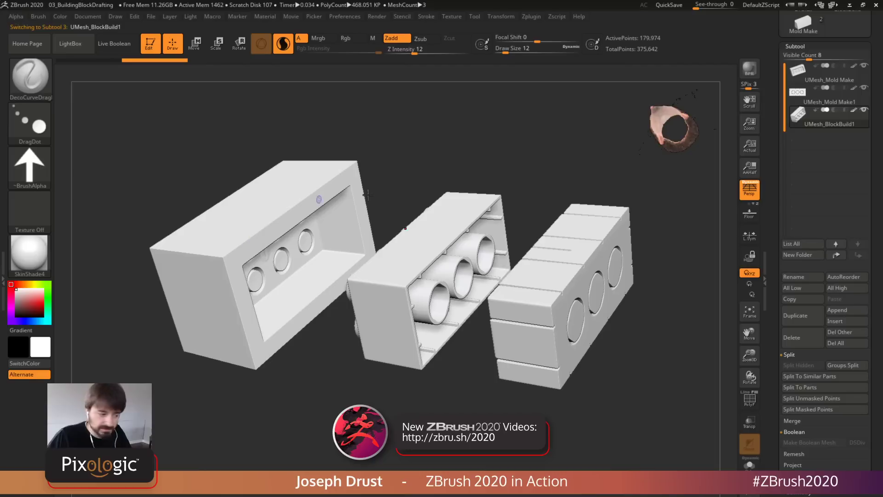
key(w)
drag(385, 269, 237, 257)
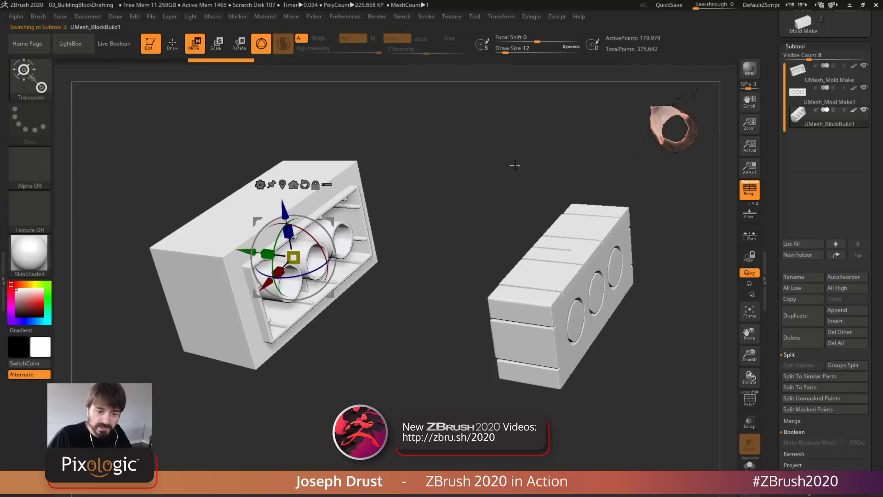
Move the UMesh_Mold Make1 half along its Y axis against the brick to close the mold
alt+click(568, 267)
alt+drag(461, 415, 487, 407)
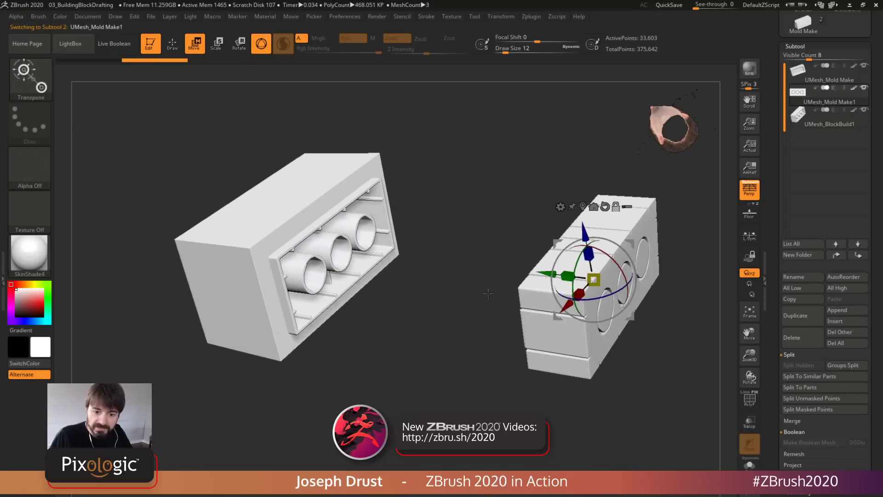
drag(540, 275, 267, 234)
alt+drag(552, 251, 577, 295)
click(173, 43)
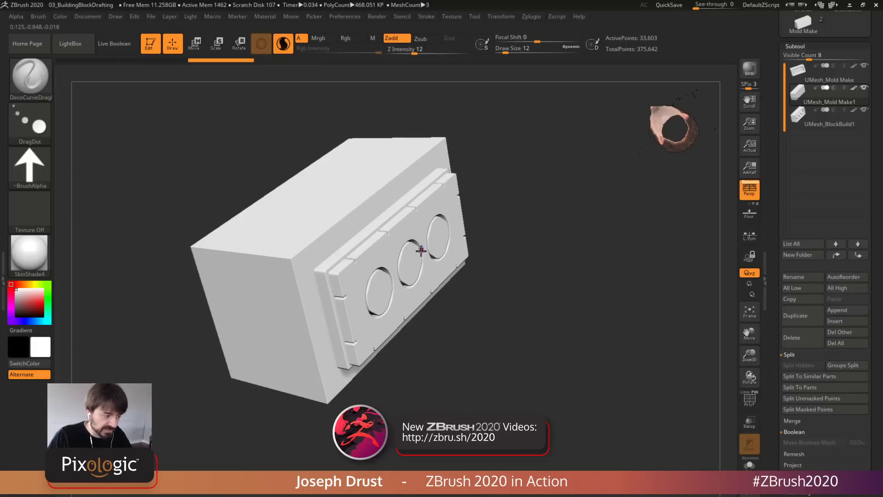
Separate the mold by moving UMesh_Mold Make1 and UMesh_Mold Make away from the brick in opposite directions along Y
key(w)
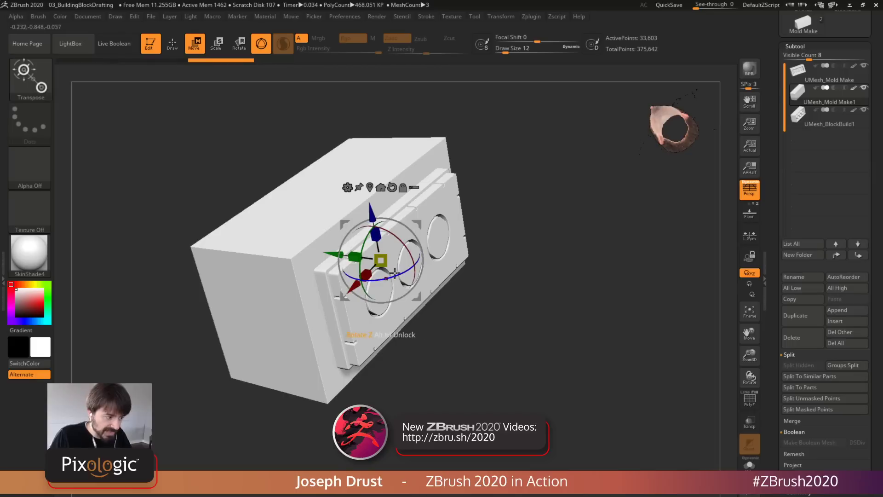
drag(330, 256, 550, 307)
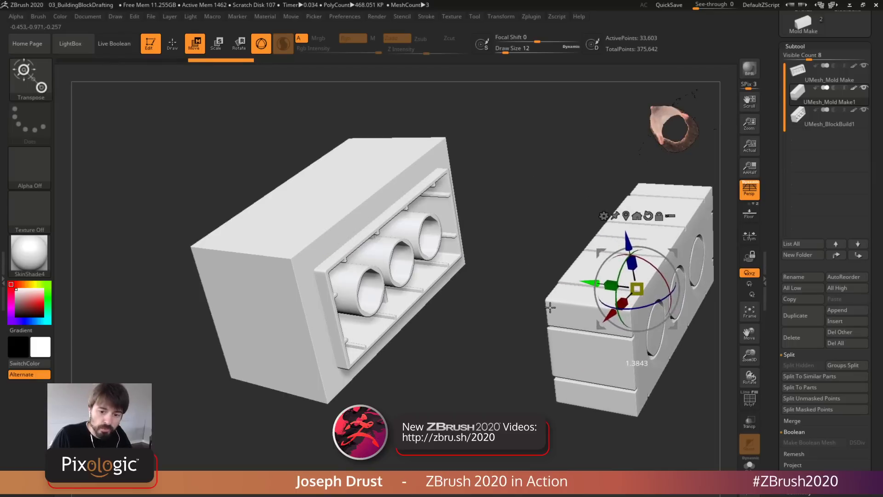
alt+click(302, 257)
drag(276, 244, 193, 240)
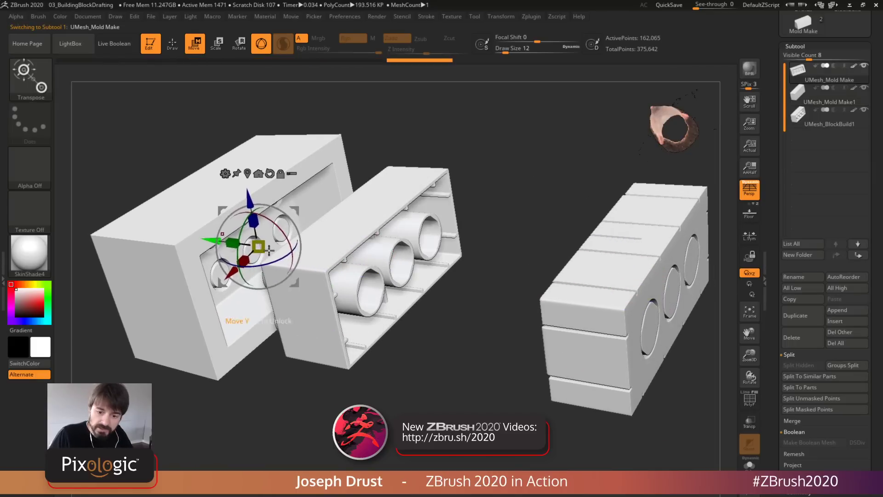
drag(322, 391, 592, 373)
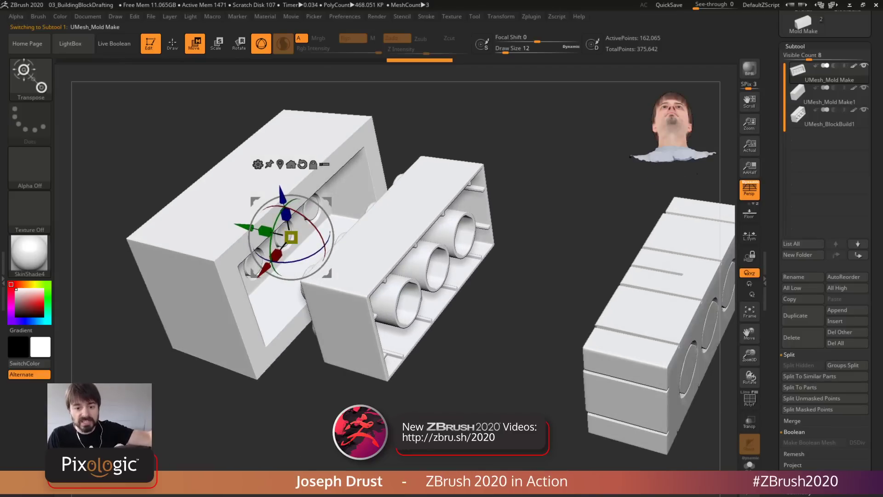
drag(592, 373, 579, 357)
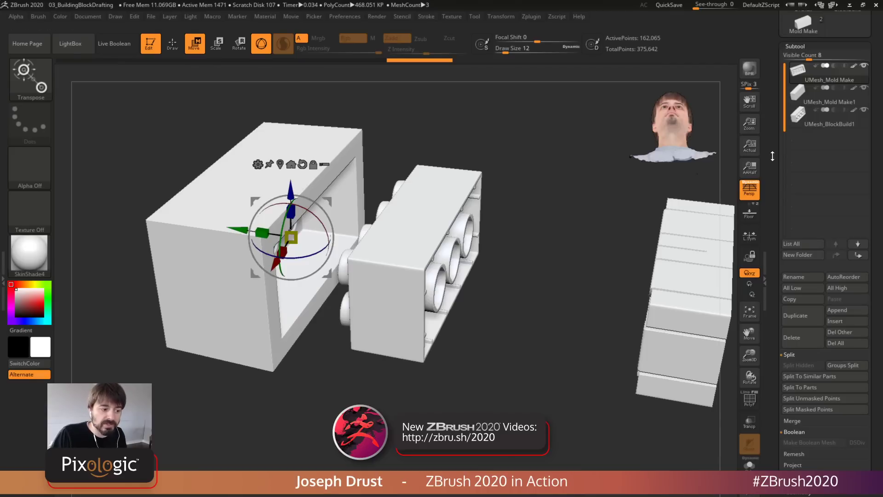
Show only the UMesh_Mold Make subtool and face the view towards its stud cavity
scroll(777, 225, up, 3)
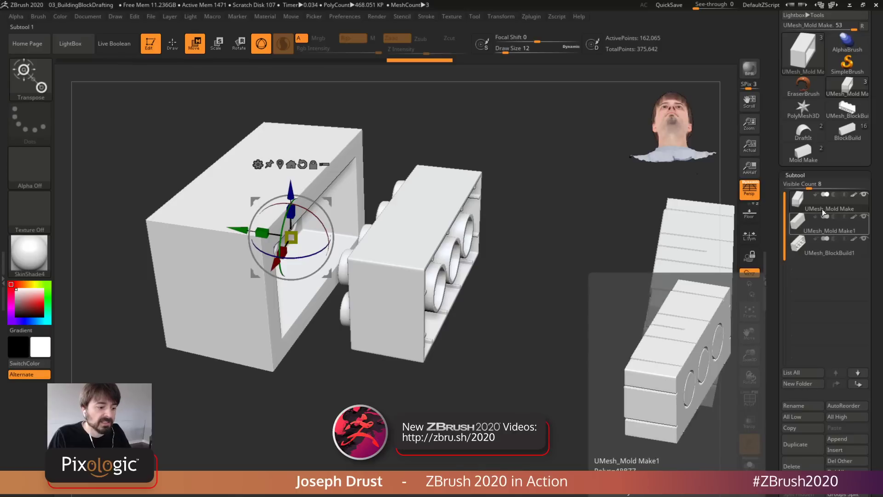
shift+click(864, 194)
drag(653, 345, 460, 138)
Toggle draft analysis on and back off for the isolated mold half
click(501, 17)
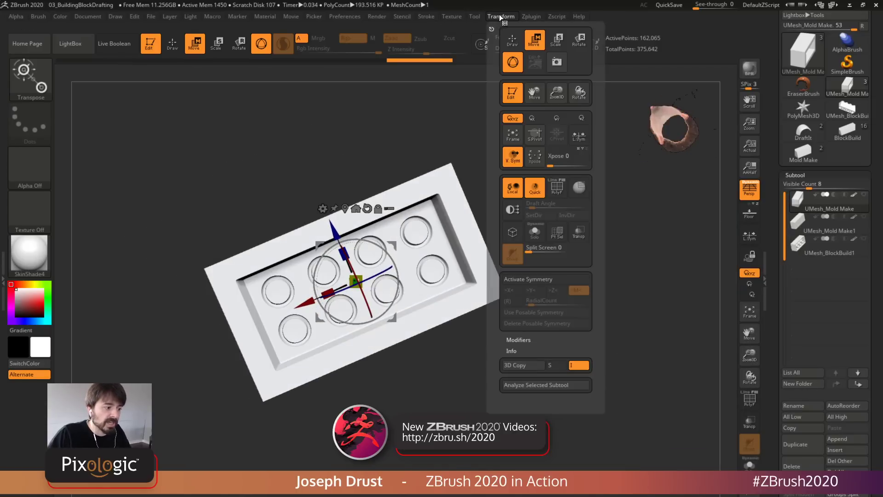
click(513, 211)
click(517, 215)
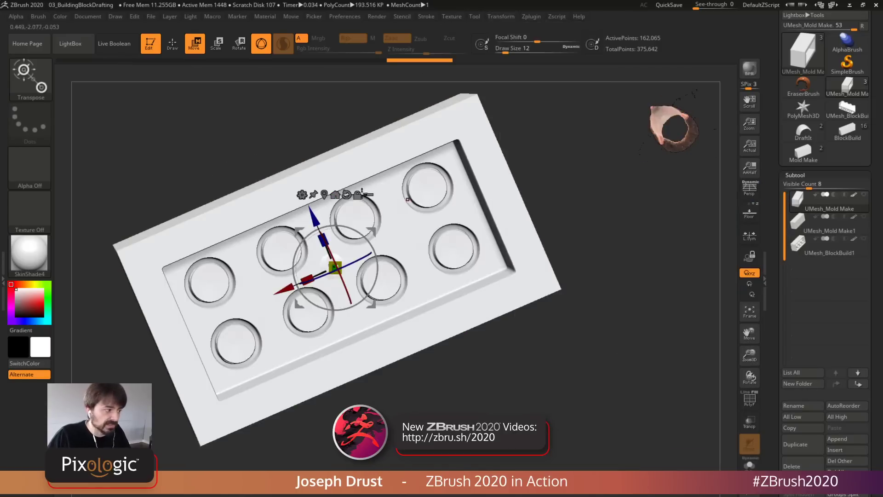
Align the view straight onto the mold half's cavity and generate polypaint from its draft angle
mouse_move(633, 236)
alt+mouse_down()
mouse_move(617, 207)
mouse_move(598, 235)
mouse_move(732, 299)
alt+mouse_up()
click(173, 45)
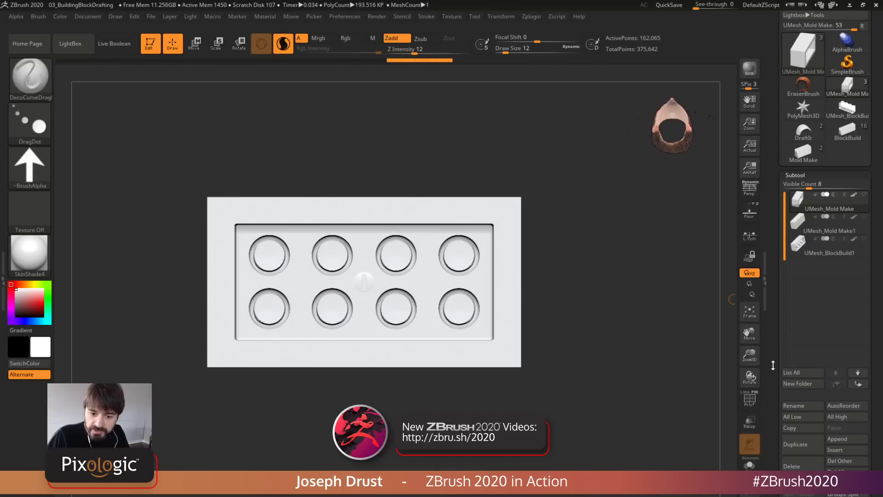
drag(773, 372, 787, 223)
click(813, 95)
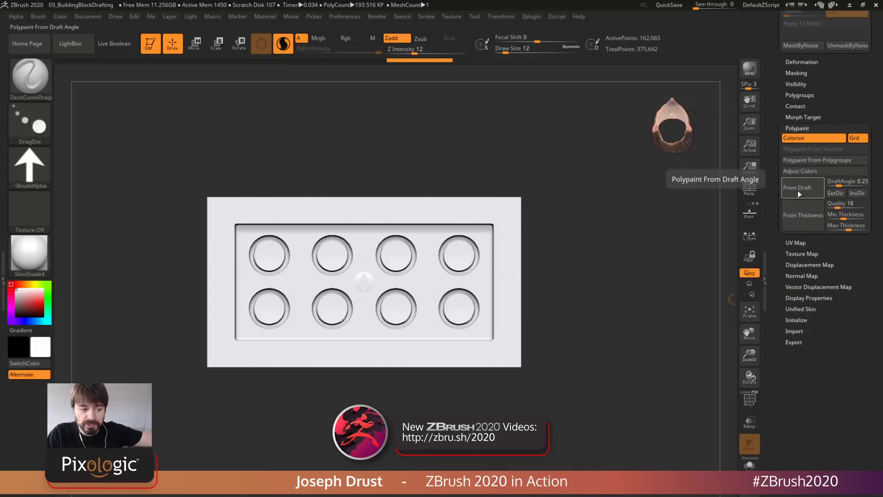
click(801, 192)
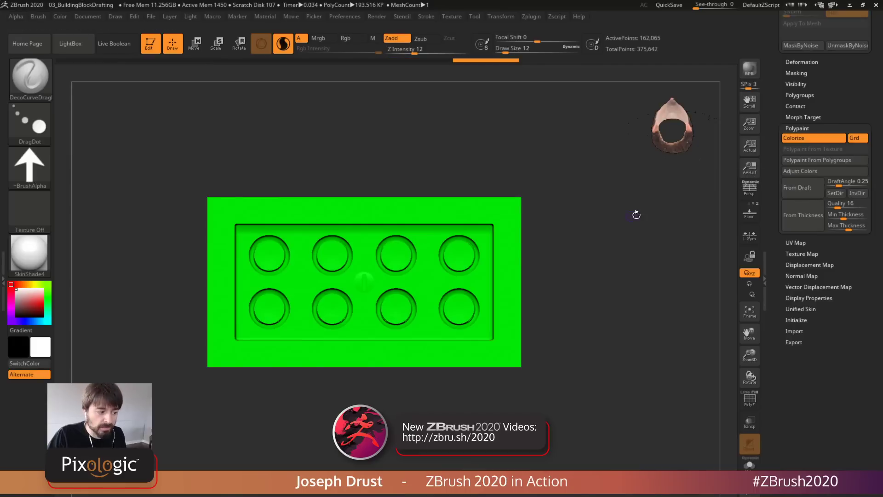
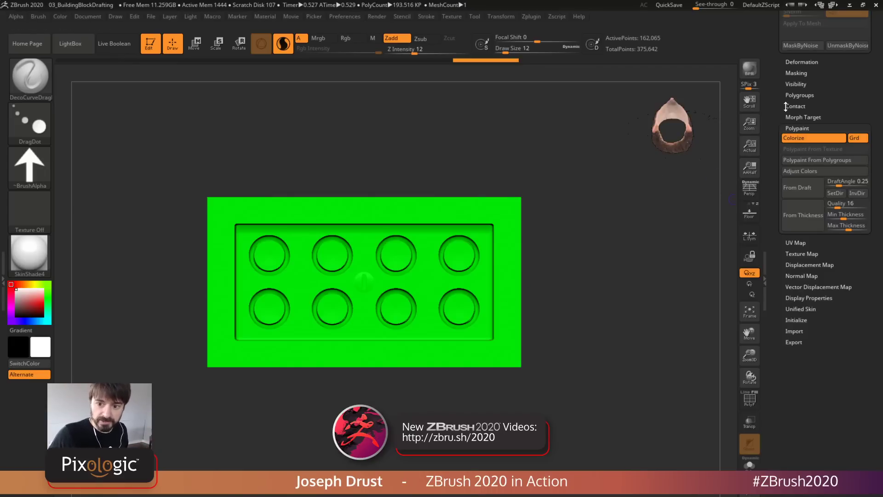
Switch to the DraftIt tool and show the whole camel from the side
drag(774, 70, 621, 238)
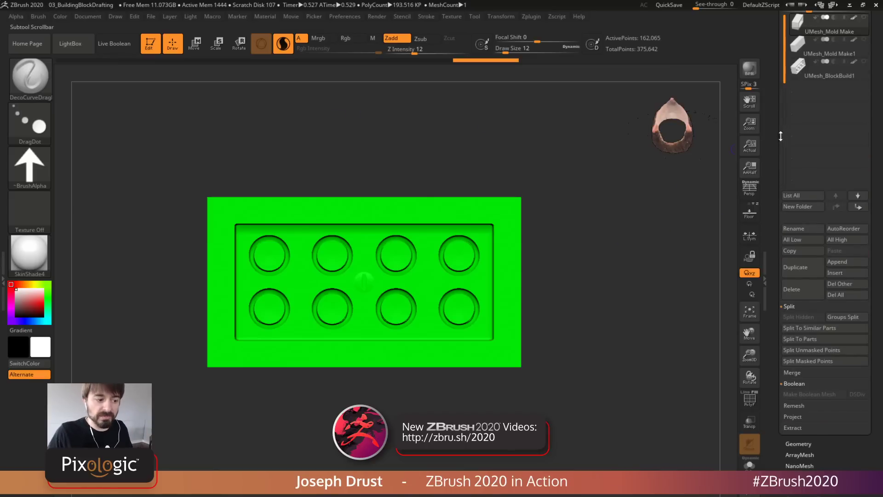
drag(781, 136, 775, 244)
mouse_move(801, 210)
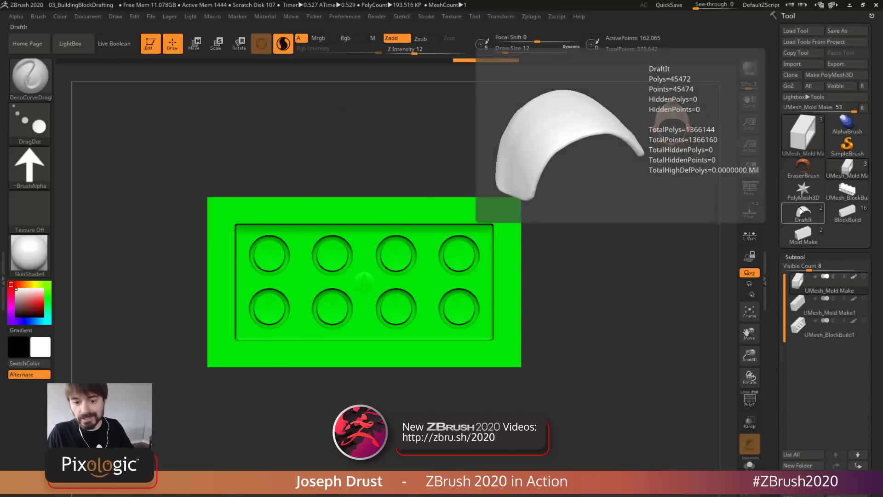
click(802, 215)
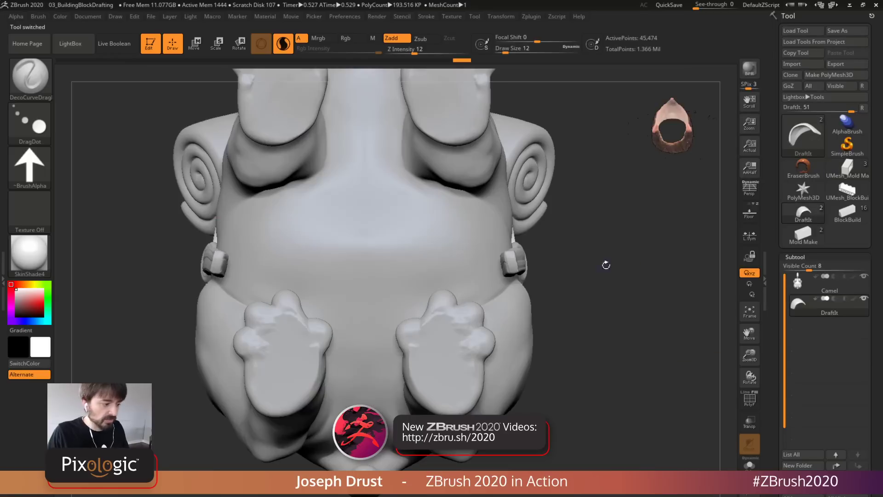
ctrl+right_drag(655, 316, 634, 228)
drag(634, 229, 648, 292)
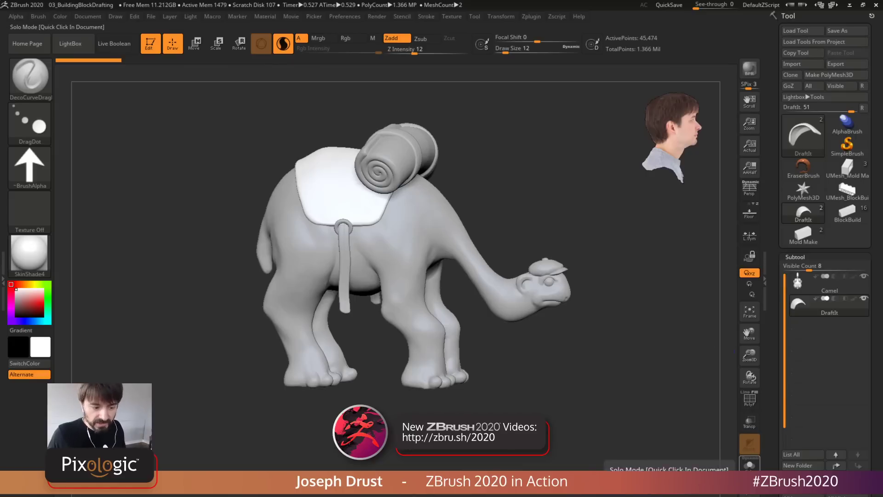
Isolate the camel's DraftIt saddle blanket in Solo mode
click(750, 463)
alt+drag(613, 280, 629, 322)
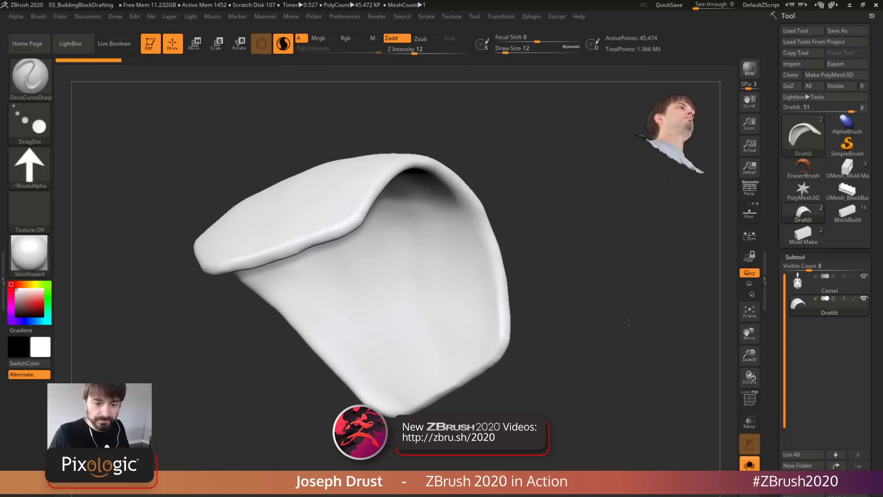
drag(724, 339, 700, 369)
Display the polyframe on the saddle blanket and examine its outer and inner surfaces
click(748, 401)
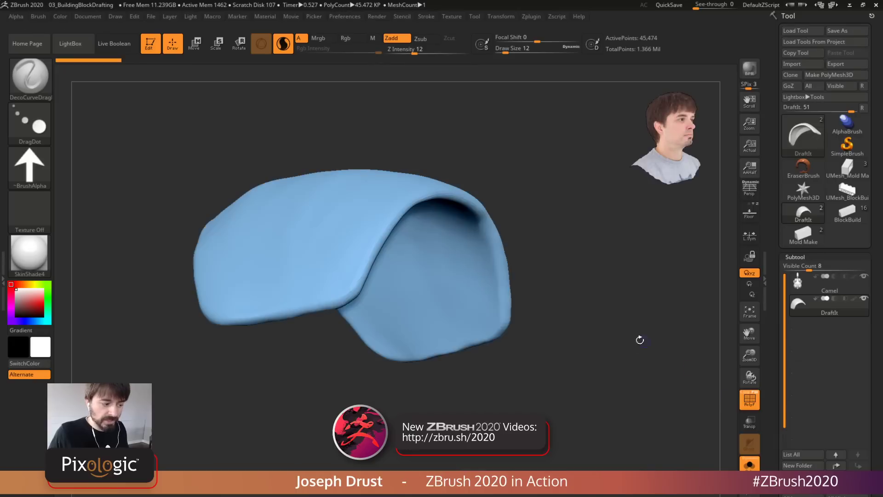
drag(639, 340, 673, 382)
click(748, 399)
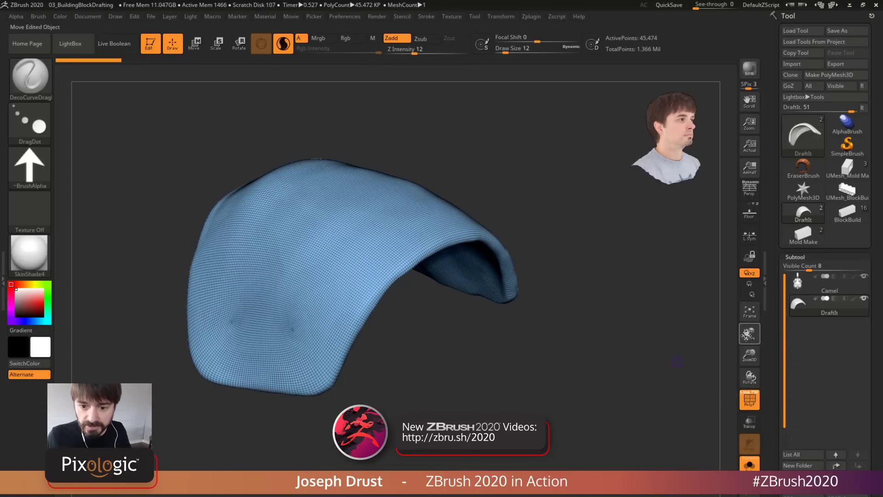
drag(621, 280, 617, 172)
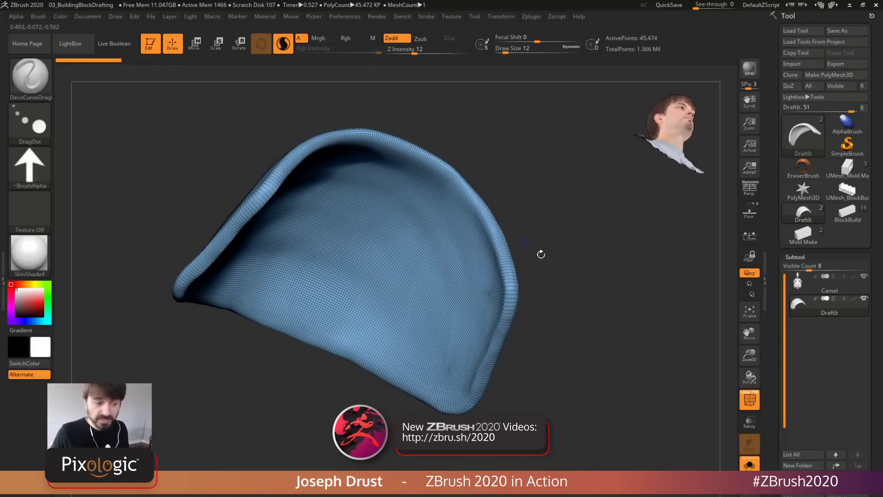
drag(589, 237, 460, 201)
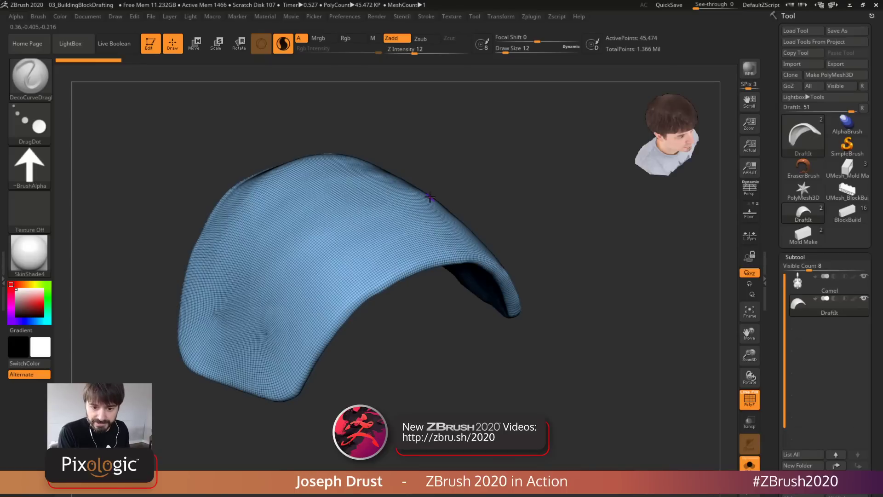
Enable draft analysis on the saddle blanket and set the draft direction from a top-down view
drag(582, 148, 584, 263)
click(501, 16)
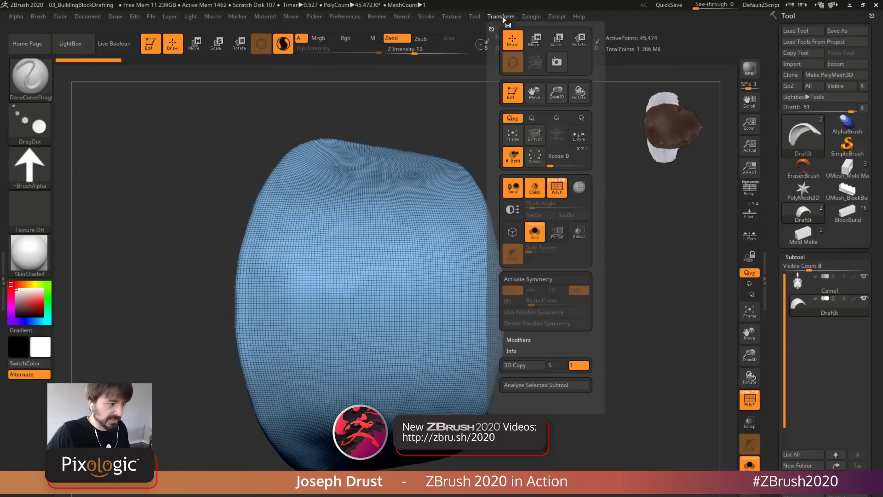
click(511, 210)
click(535, 215)
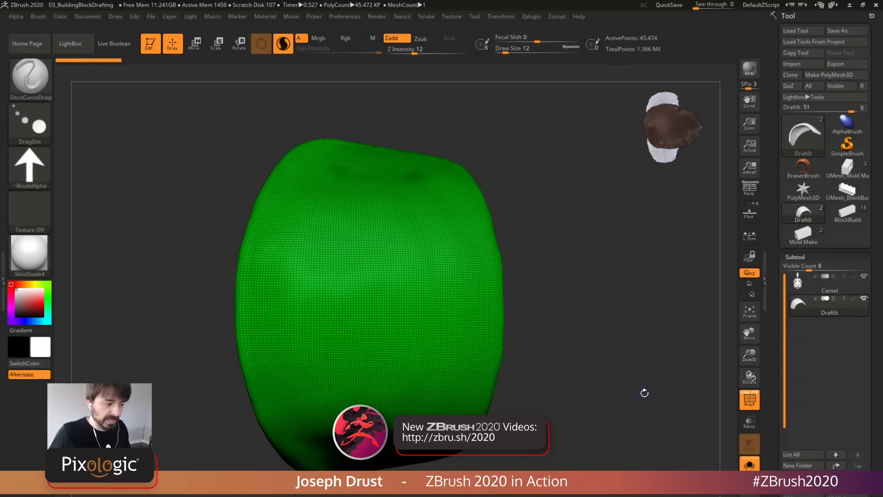
Hide the polyframe to inspect the draft colours on the blanket's underside, and turn draft analysis off
mouse_move(643, 393)
mouse_down()
mouse_move(637, 347)
mouse_move(706, 374)
mouse_move(659, 369)
mouse_move(652, 390)
mouse_up()
click(749, 400)
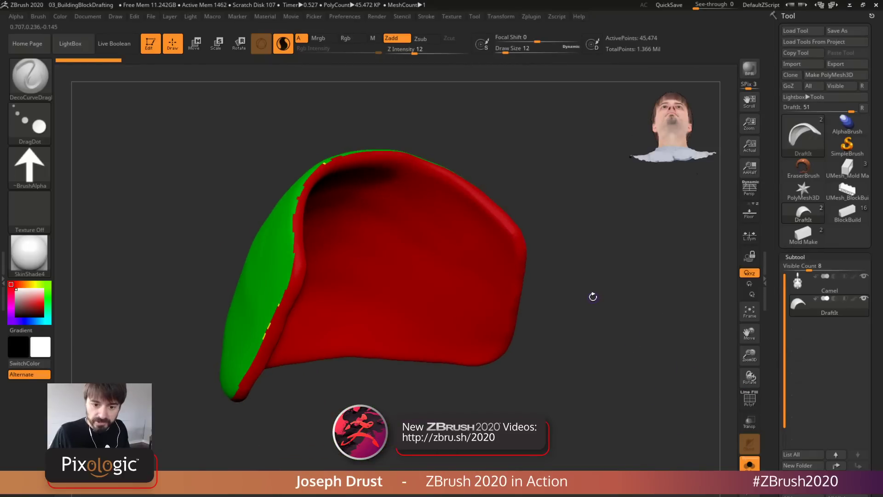
drag(592, 291, 576, 287)
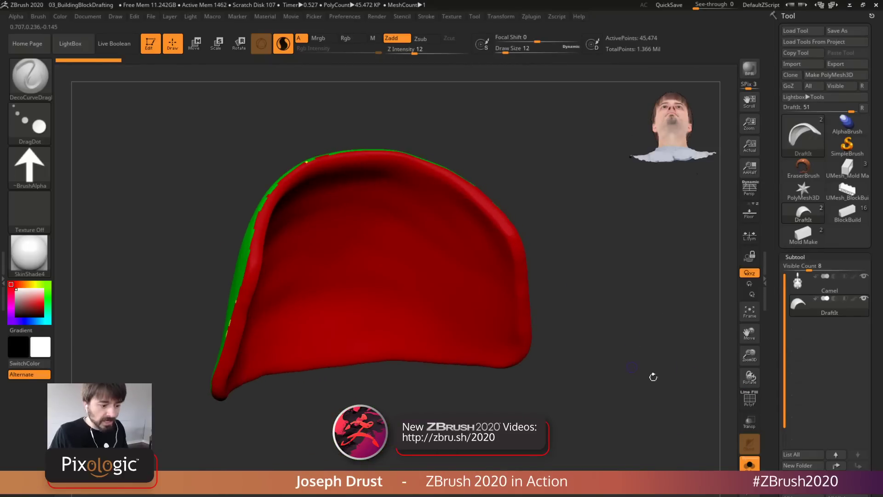
click(501, 16)
click(512, 210)
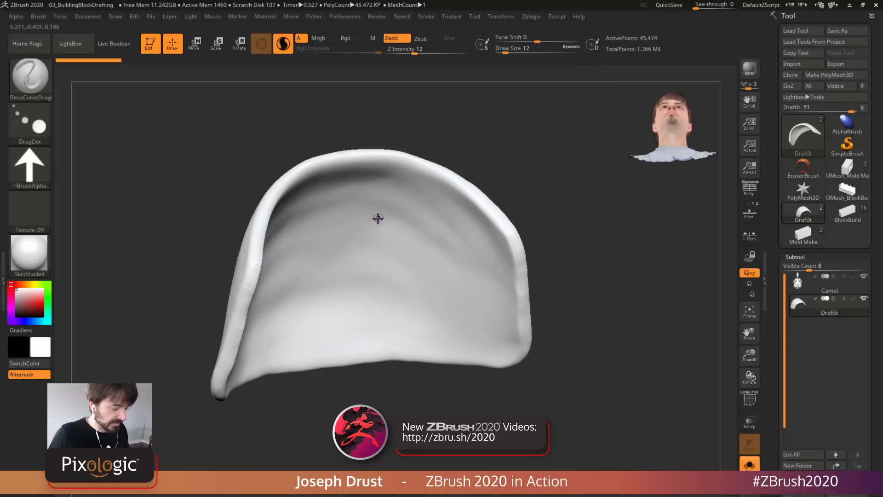
Try a curved mask stroke with a draw size of 31 on the blanket's inner surface and clear it
key(space)
drag(393, 222, 391, 222)
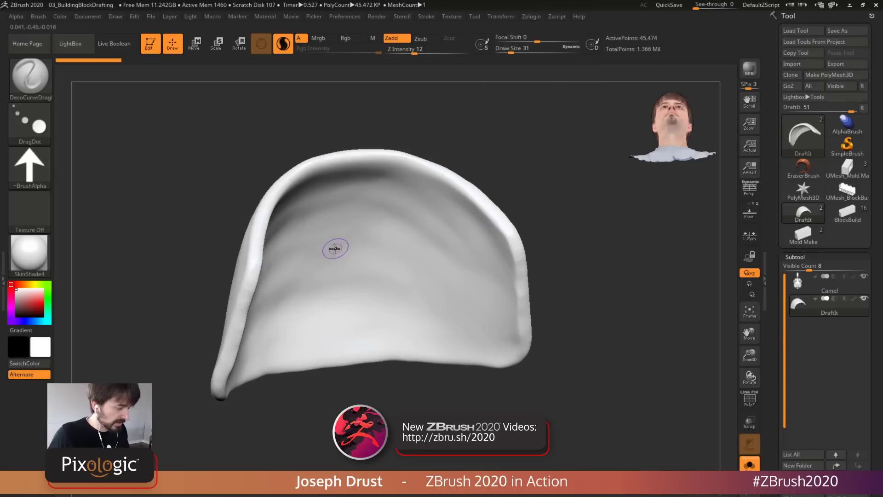
mouse_move(341, 185)
ctrl+mouse_down()
mouse_move(361, 181)
mouse_move(439, 203)
mouse_move(492, 279)
mouse_move(402, 325)
mouse_move(334, 329)
ctrl+mouse_up()
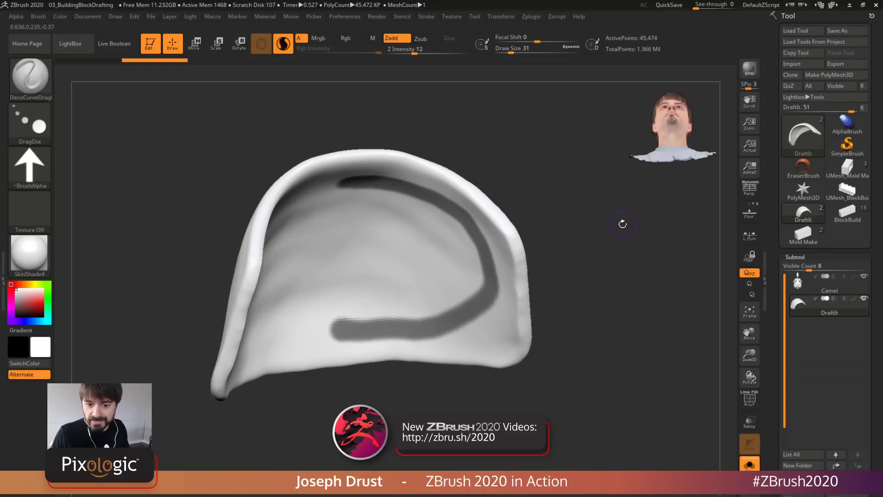
ctrl+drag(623, 224, 676, 264)
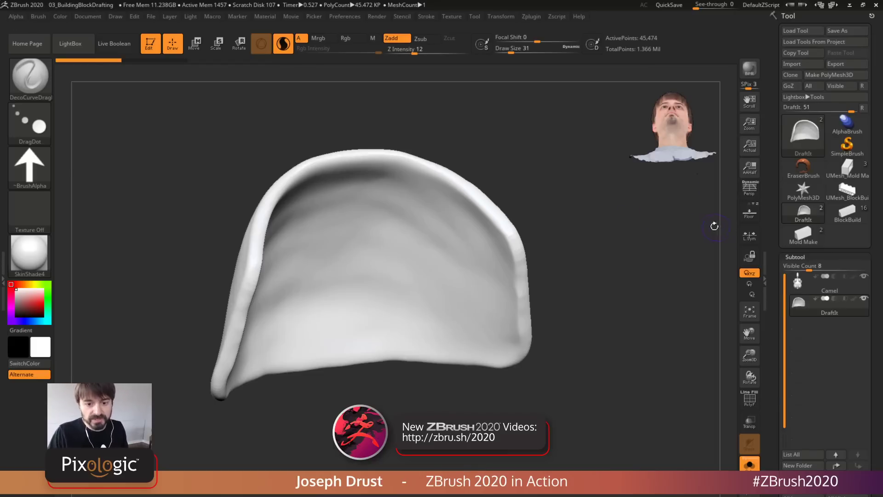
Mask the saddle blanket by its draft analysis, using a draft angle of 0.25, and check the masked outer surface
click(504, 17)
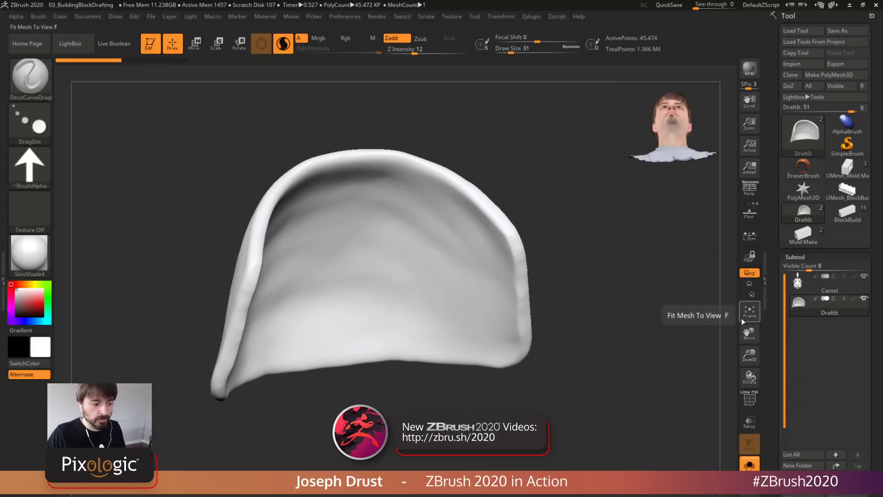
drag(772, 339, 776, 145)
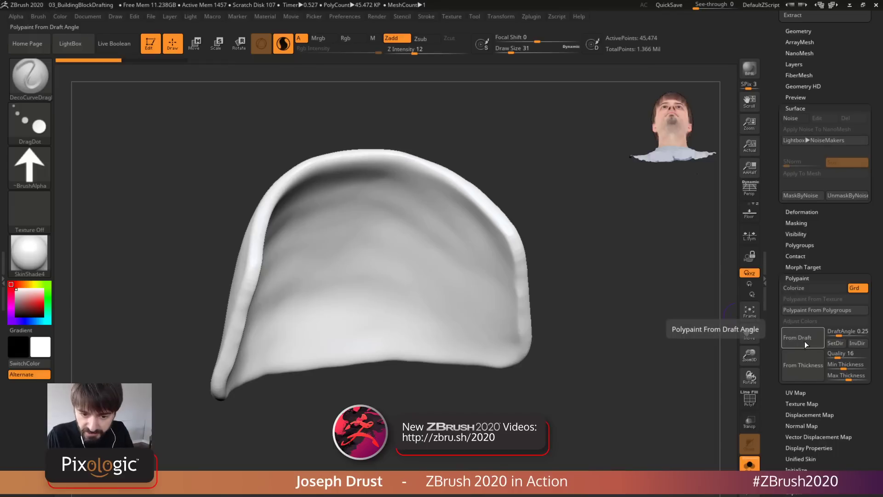
click(795, 223)
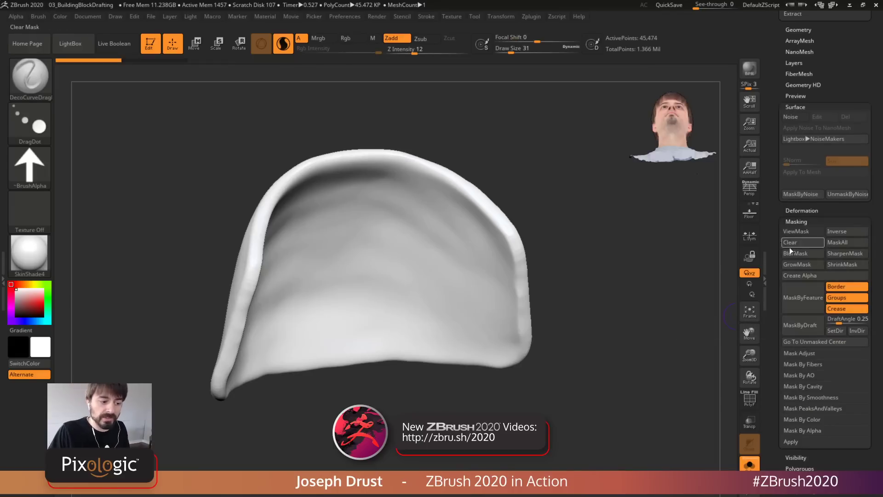
scroll(812, 291, down, 1)
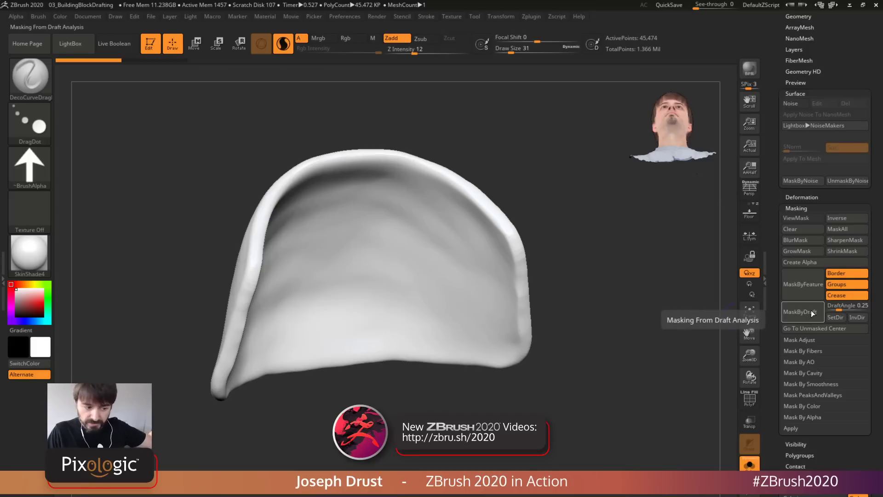
click(802, 313)
drag(623, 258, 628, 344)
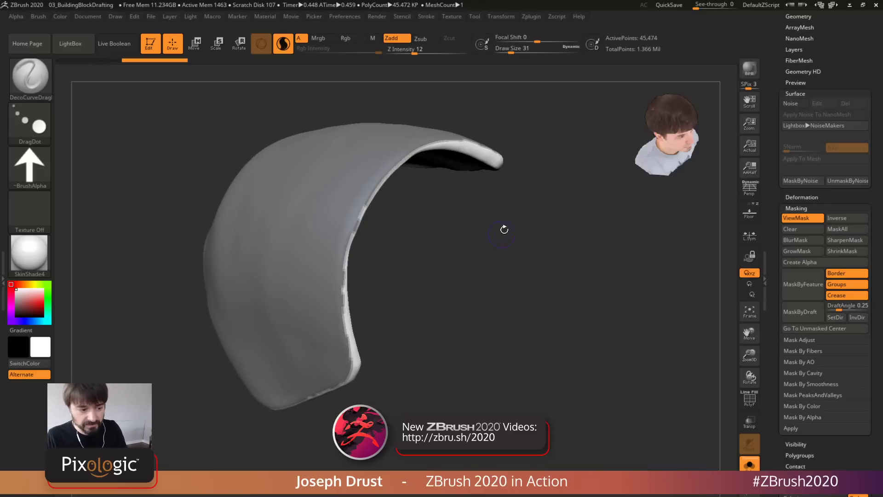
Convert the draft mask on the blanket into a separate polygroup and display the polygroup colours to check both sides
drag(775, 229, 783, 152)
click(799, 239)
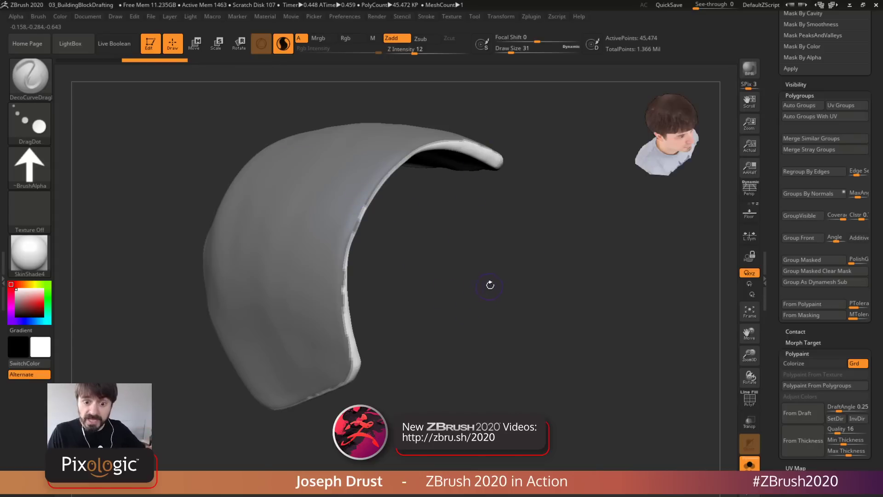
key(ctrl)
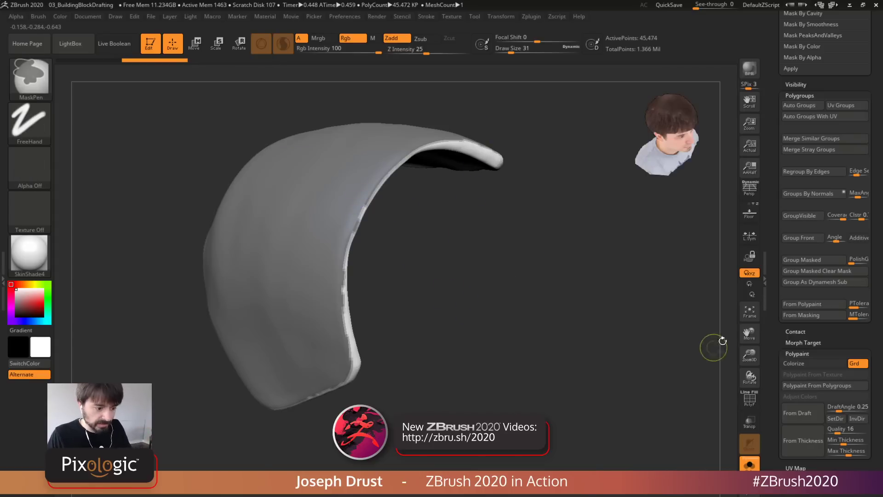
key(ctrl+w)
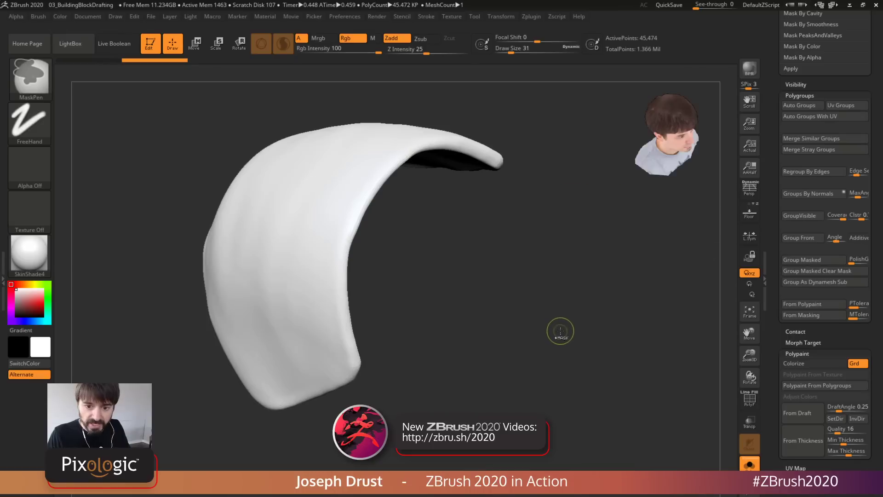
click(747, 400)
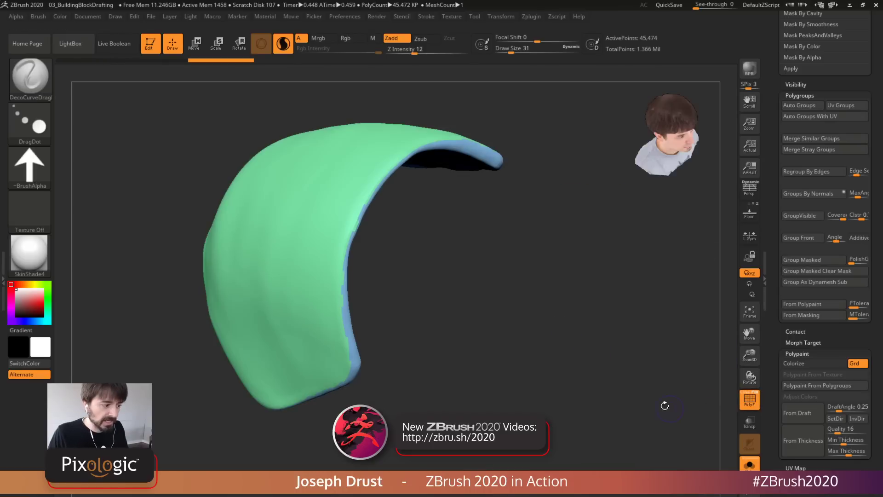
drag(663, 405, 651, 437)
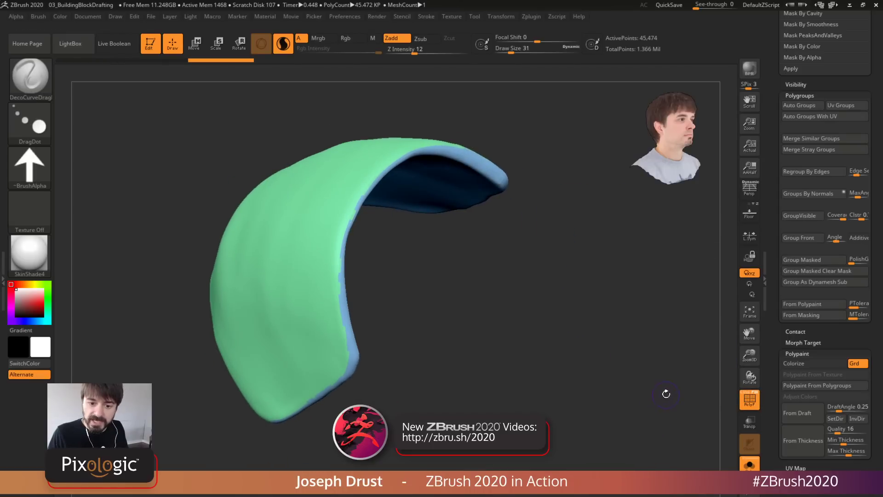
drag(662, 380, 653, 402)
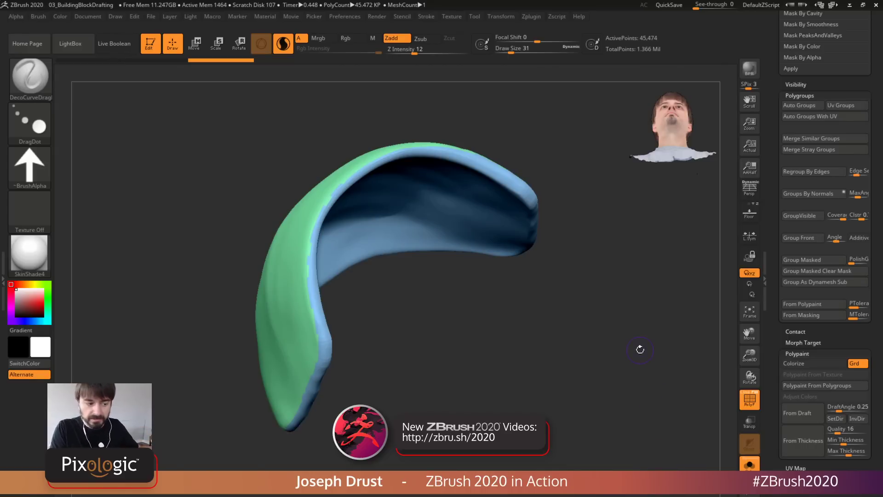
ZRemesh the blanket at half its polygon count with KeepGroups enabled
scroll(778, 194, up, 10)
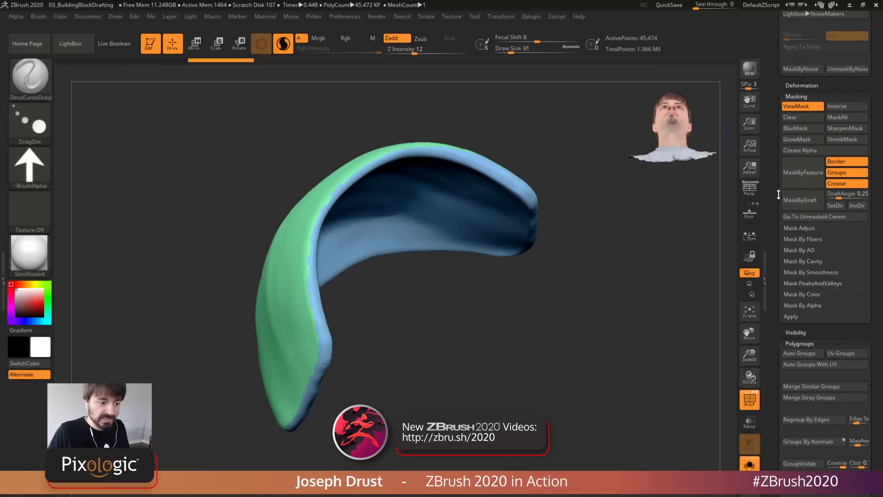
scroll(778, 194, up, 12)
key(shift)
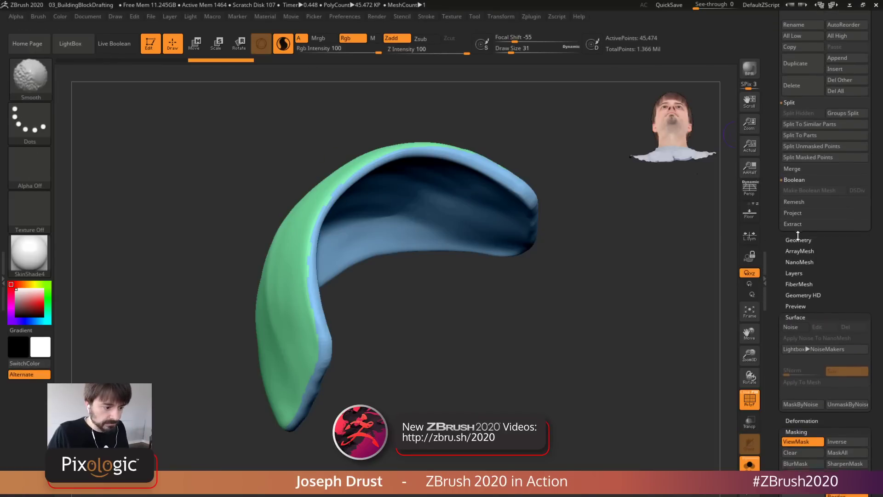
click(798, 238)
click(798, 321)
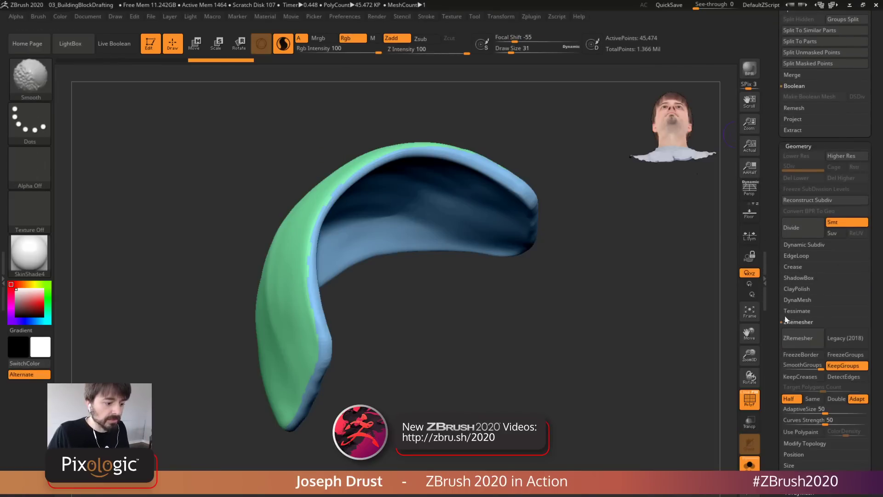
scroll(800, 276, down, 3)
click(847, 294)
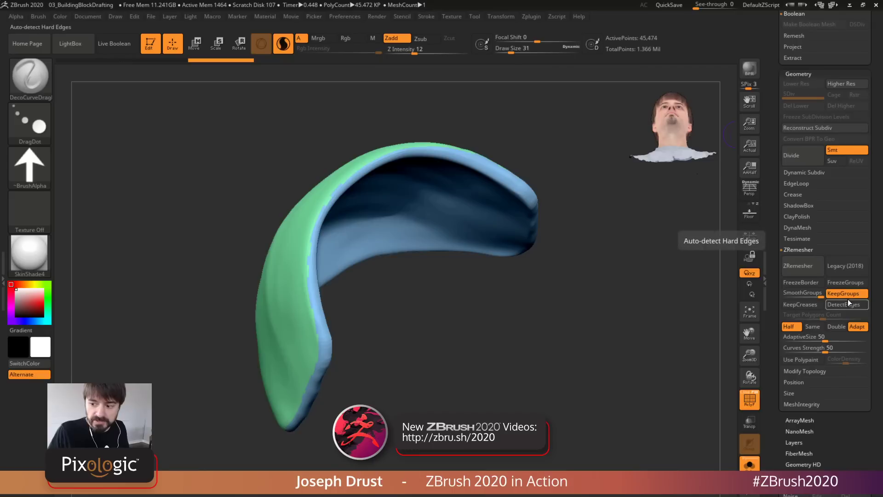
click(801, 266)
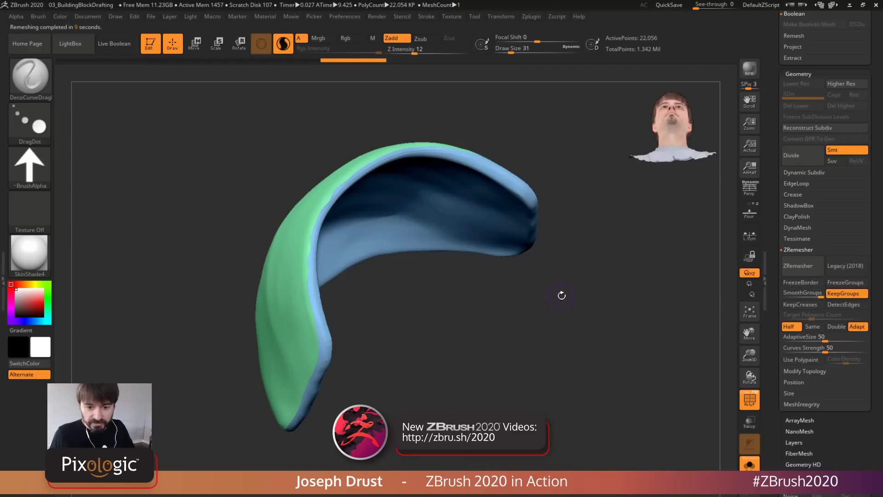
drag(540, 305, 509, 300)
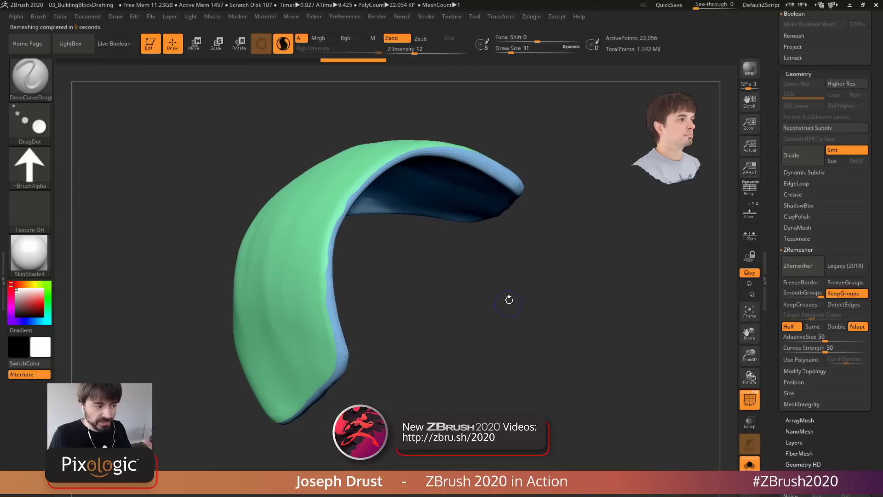
Run ZRemesher twice more on the blanket at half density and examine the edge between its two polygroups
click(793, 272)
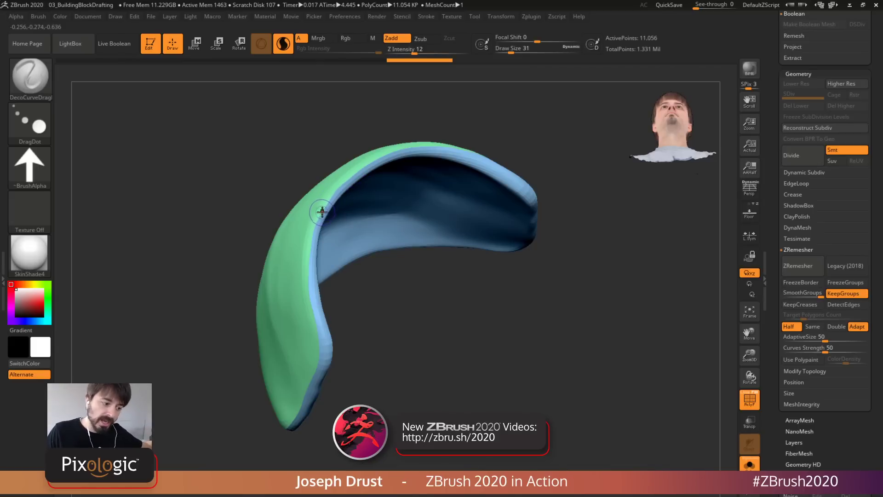
click(797, 266)
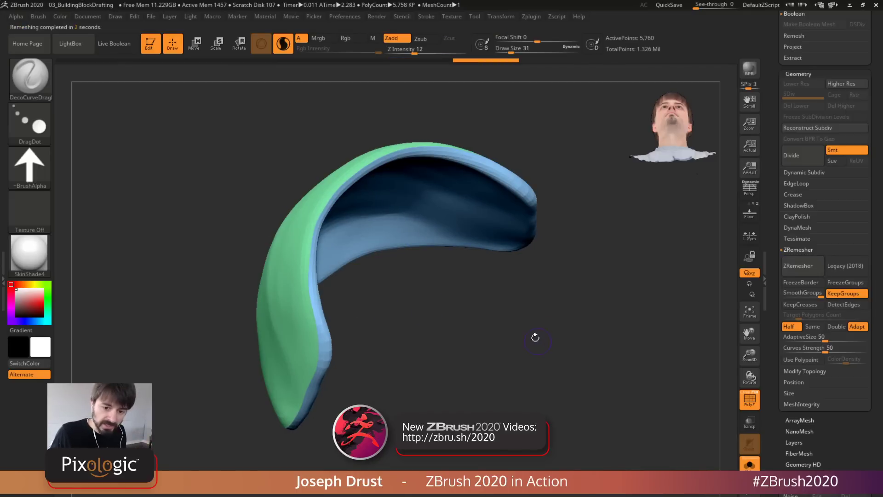
drag(536, 338, 553, 288)
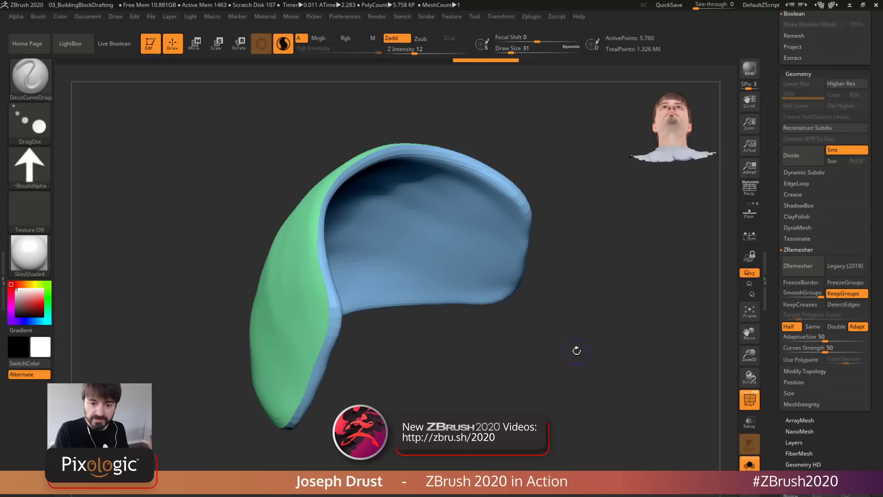
drag(599, 203, 609, 246)
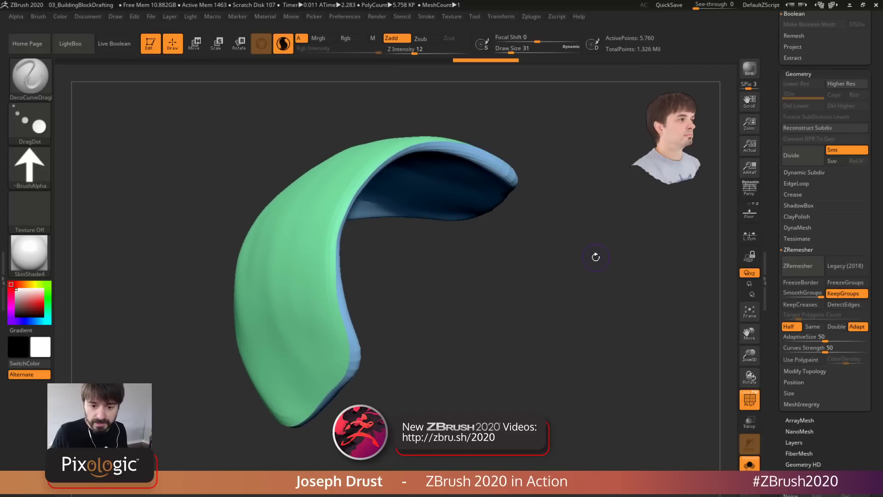
drag(594, 274, 477, 268)
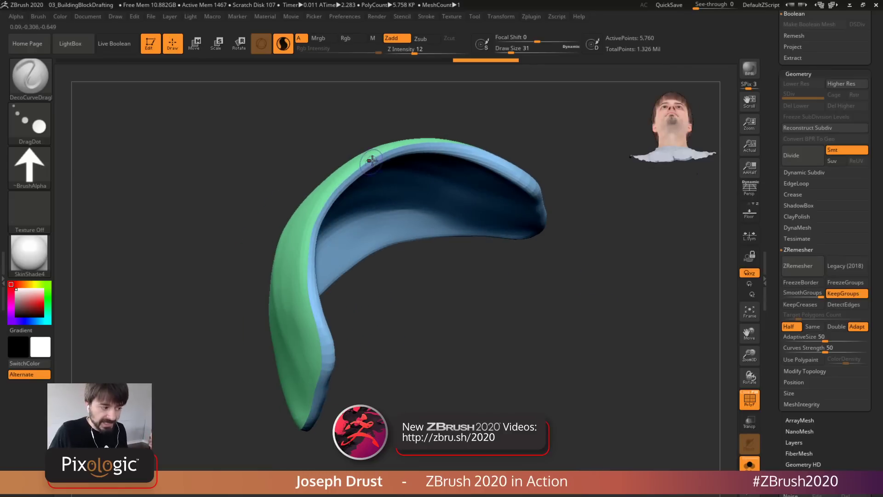
drag(535, 321, 551, 341)
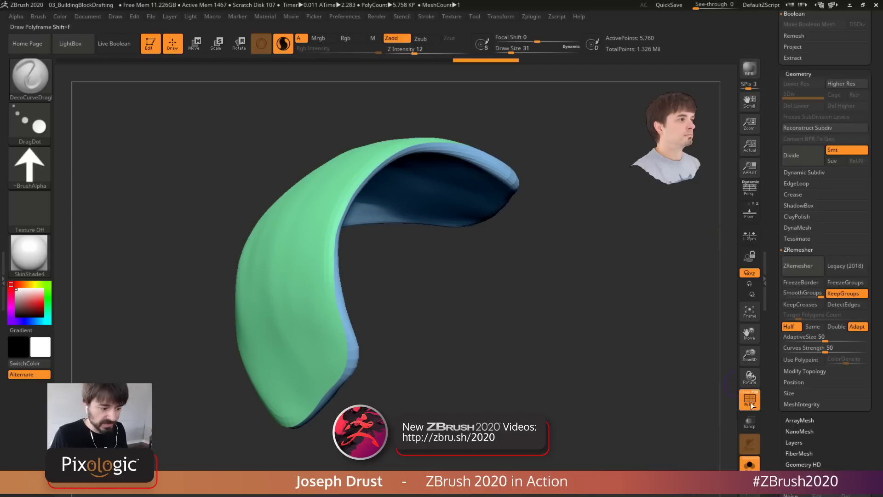
Isolate the blanket's green outer polygroup and display its wireframe lines
ctrl+shift+click(300, 247)
mouse_move(512, 334)
mouse_down()
mouse_move(525, 327)
mouse_move(534, 335)
mouse_up()
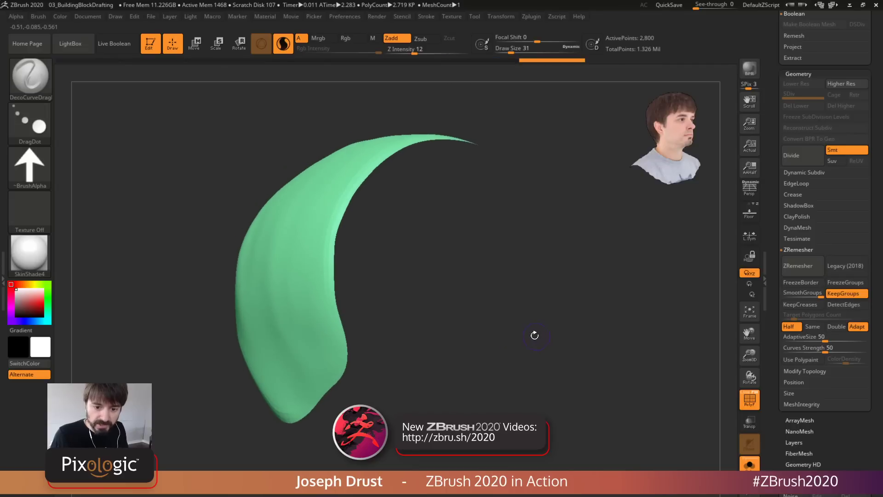
click(750, 401)
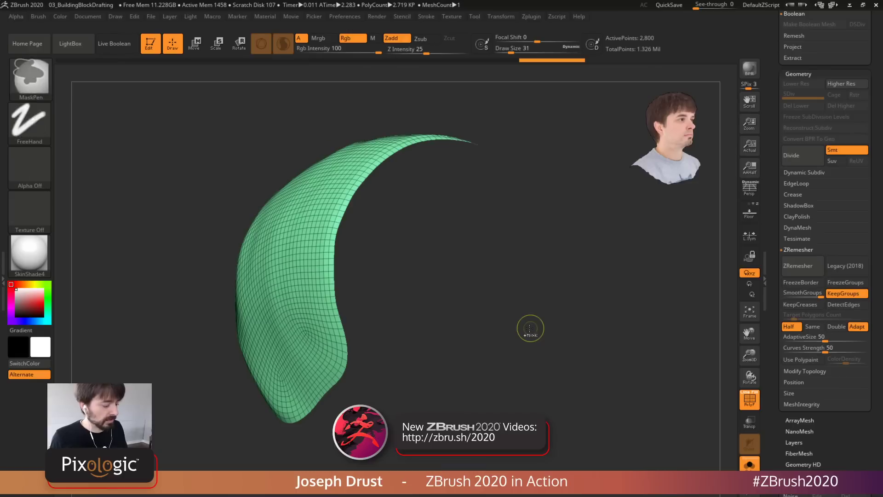
ctrl+shift+click(506, 313)
drag(522, 303, 509, 301)
Try repeatedly growing and shrinking the visible area across the outer polygroup's border, one polygon row at a time
key(ctrl+shift+x)
key(ctrl+shift+x)
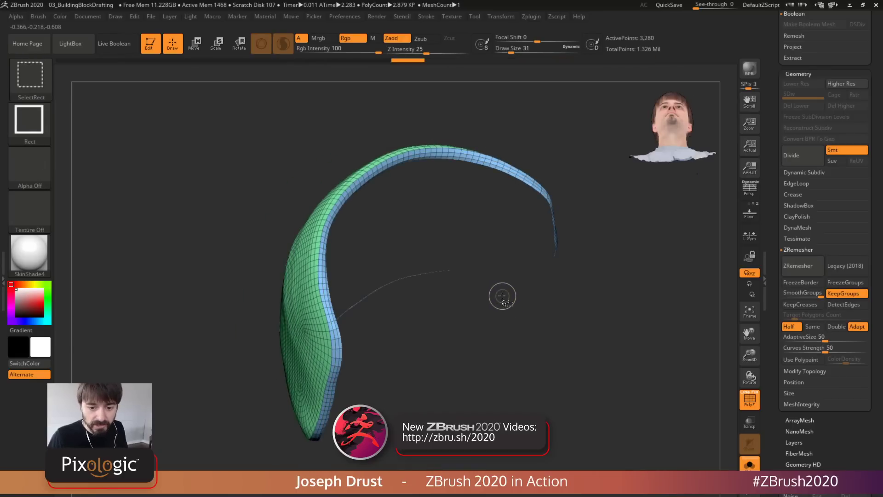
key(ctrl+shift+s)
key(ctrl+shift+s)
key(ctrl+shift+s)
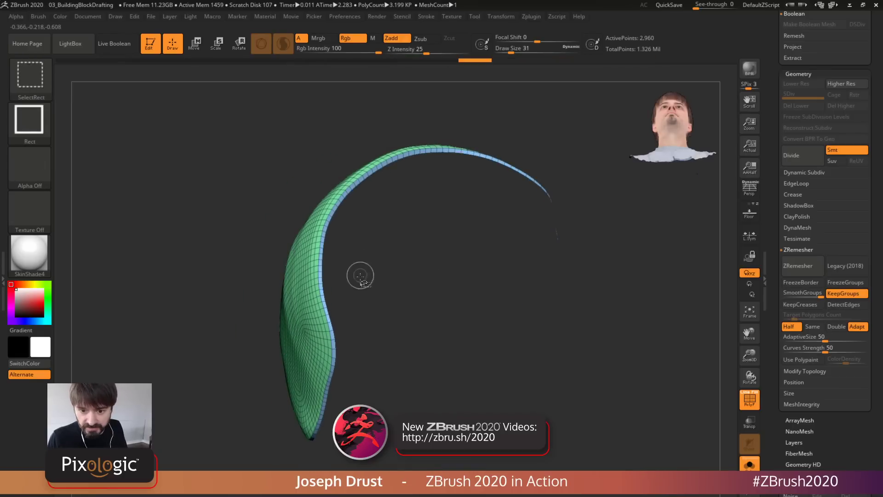
drag(512, 303, 520, 317)
key(ctrl+shift+s)
key(ctrl+shift+s)
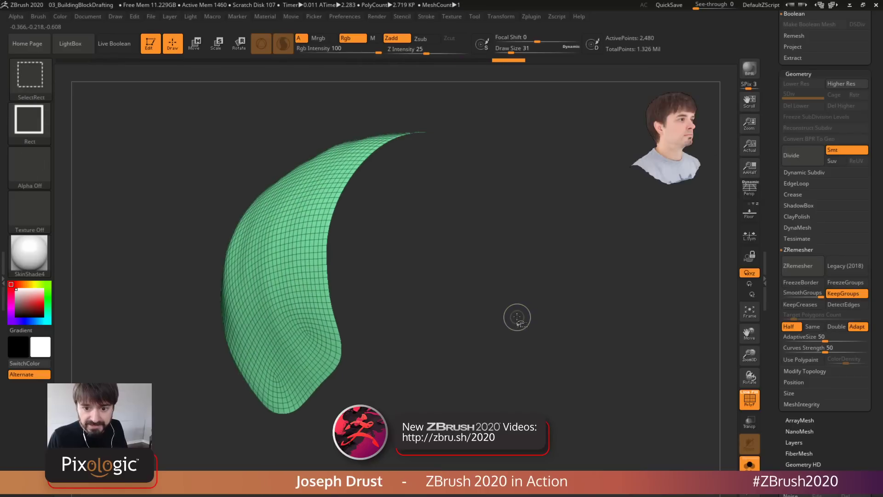
key(ctrl+shift+x)
key(ctrl+shift+x)
key(ctrl+shift+x)
key(ctrl+shift+x)
key(ctrl+shift+x)
key(ctrl+shift+x)
key(ctrl+shift+s)
key(ctrl+shift+s)
key(ctrl+shift+s)
key(ctrl+shift+s)
key(ctrl+shift+s)
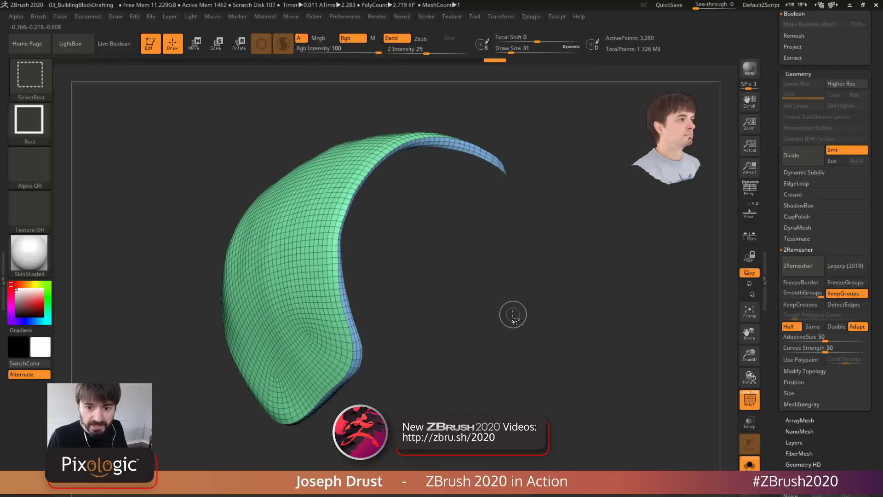
Grow the visible area row by row from the outer surface until it wraps around the blanket's rim
key(ctrl+shift+x)
key(ctrl+shift+x)
key(ctrl+shift+x)
key(ctrl+shift+x)
key(ctrl+shift+x)
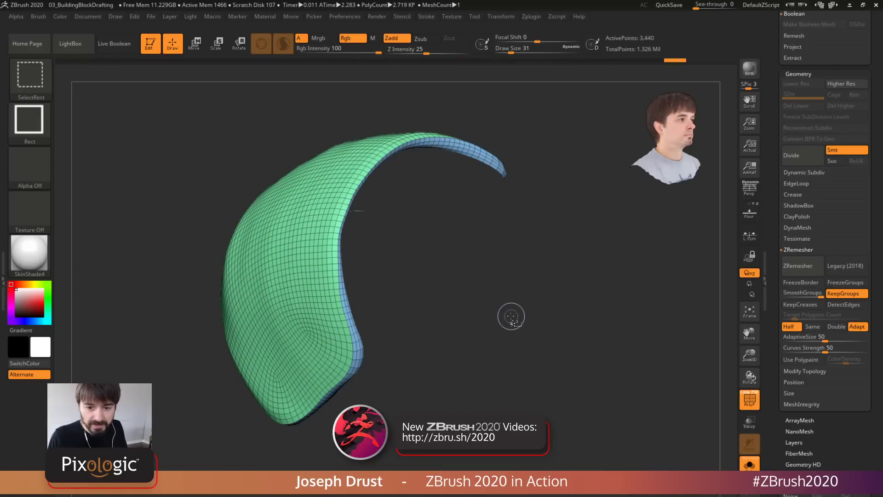
drag(532, 319, 520, 309)
key(ctrl+shift+x)
key(ctrl+shift+x)
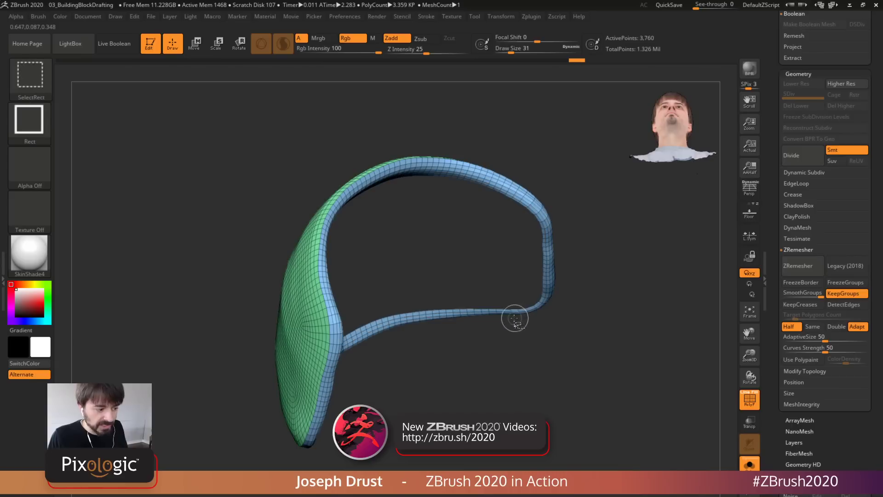
key(ctrl+shift+x)
key(ctrl+shift+x)
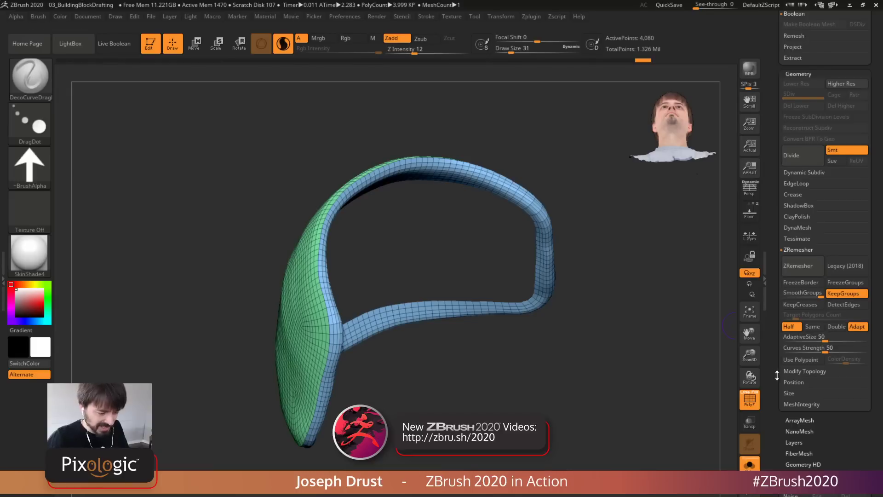
Assign the visible outer surface and rim to one polygroup, unhide the whole blanket and isolate its inner surface
scroll(782, 322, down, 10)
scroll(786, 261, up, 10)
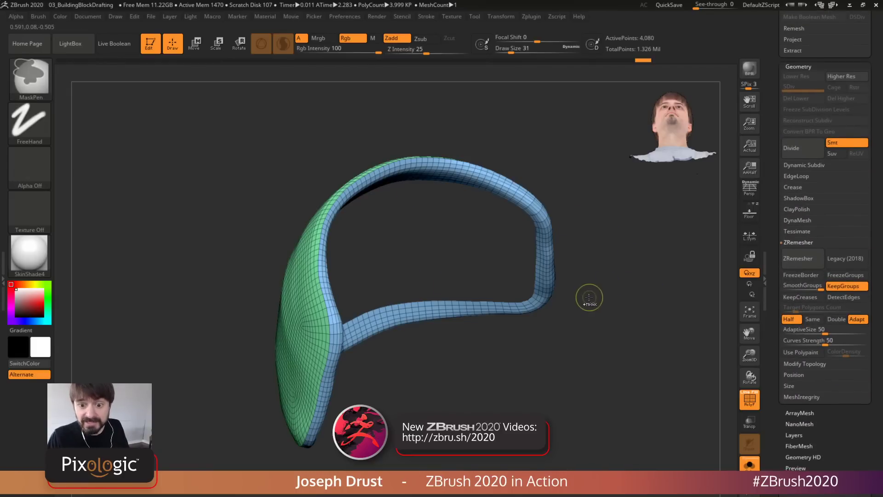
key(ctrl+w)
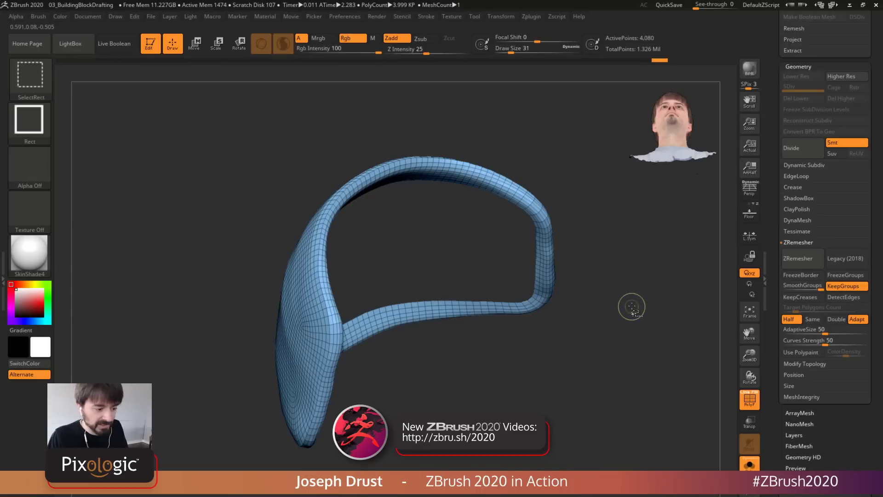
ctrl+shift+click(635, 305)
ctrl+shift+click(502, 263)
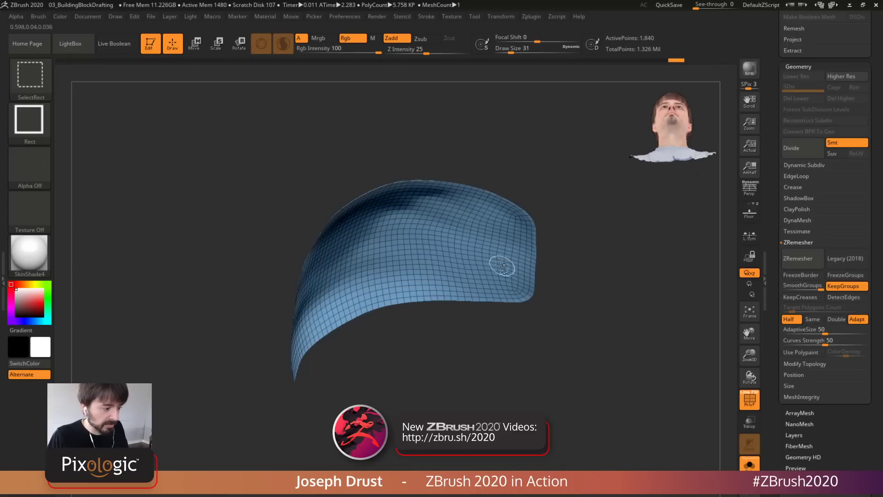
Hide the blanket's inner surface, regroup its outer shell and rim, and show the whole blanket with two polygroups
key(ctrl+z)
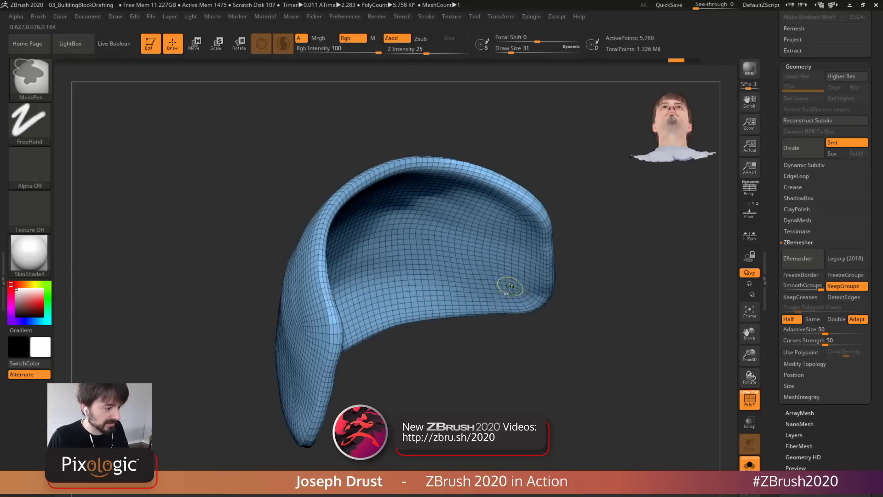
ctrl+alt+shift+click(508, 294)
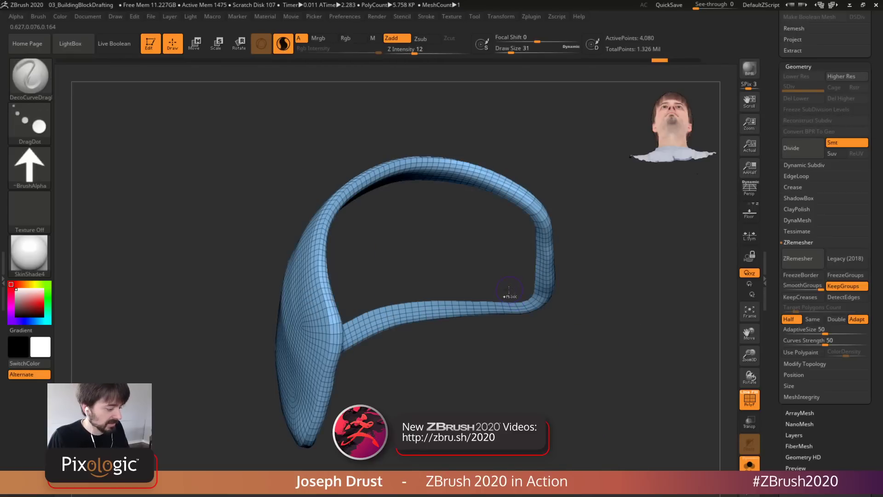
ctrl+shift+click(616, 286)
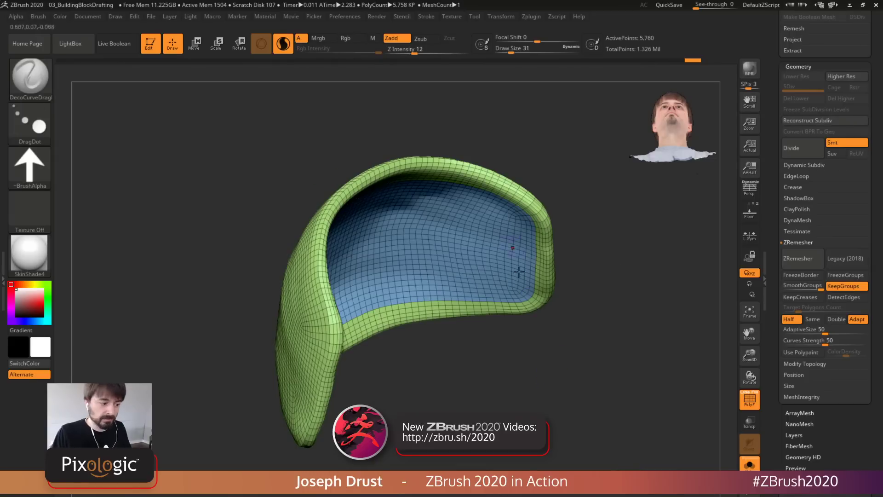
Unwrap the blanket's UVs with UV Master, splitting them by polygroups
click(531, 17)
click(552, 208)
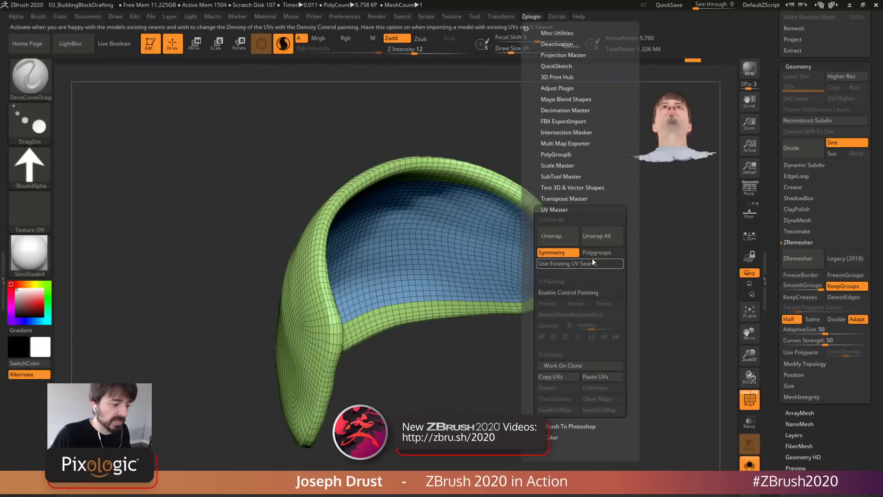
click(592, 252)
click(557, 235)
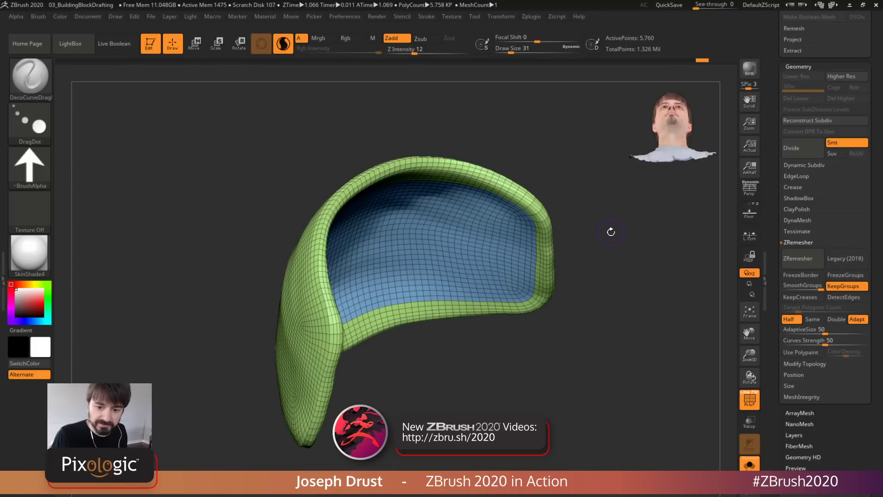
drag(616, 232, 638, 295)
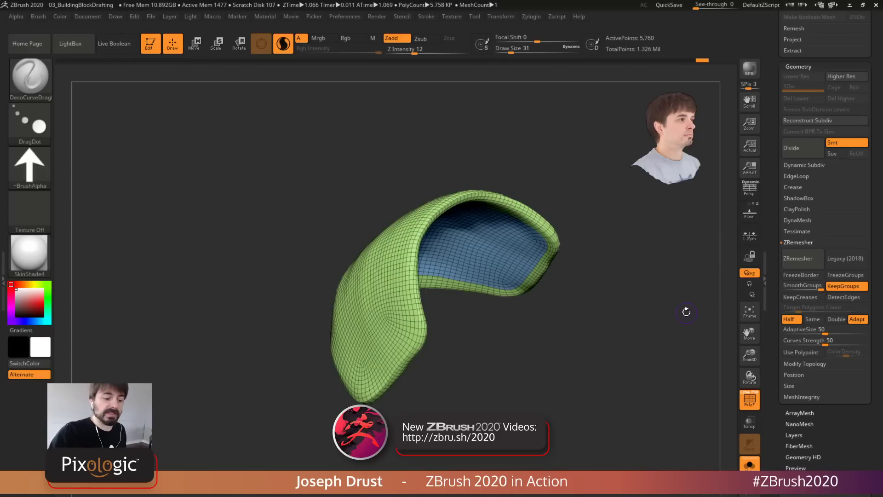
Load the 04_ThickyThick project without saving the current one, and display the dino without its wireframe
key(comma)
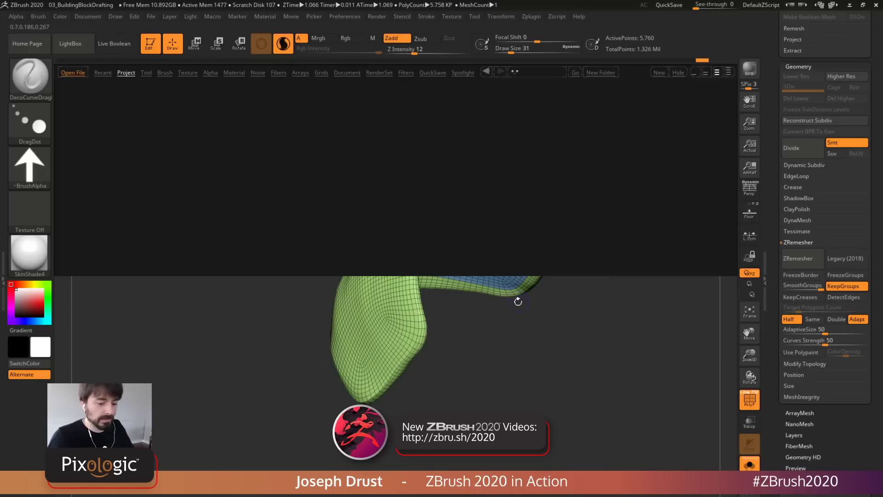
double_click(132, 216)
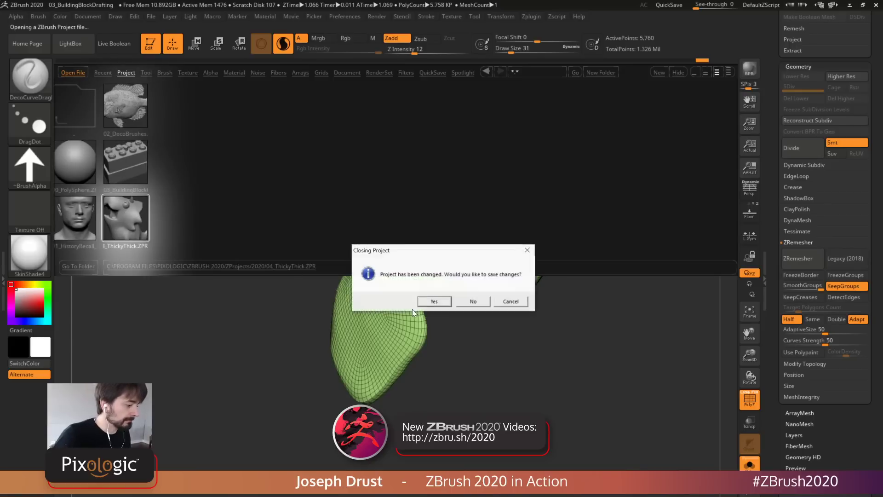
click(474, 302)
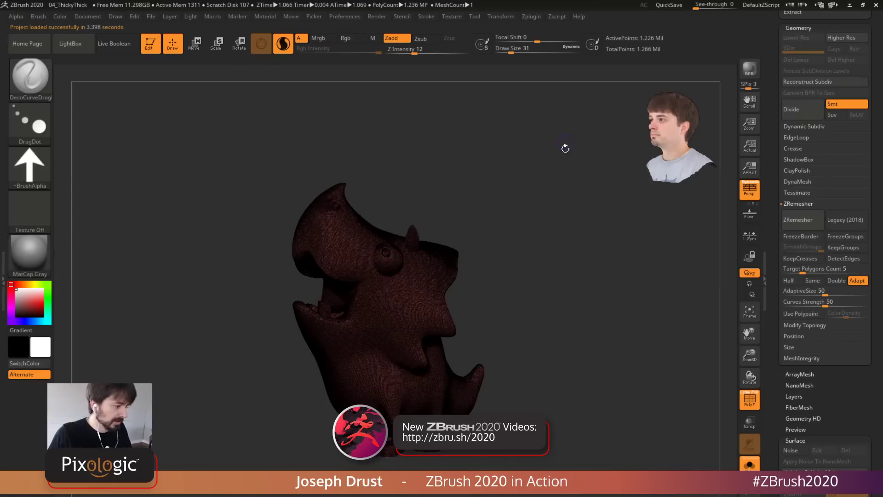
drag(570, 230, 576, 267)
drag(575, 201, 600, 253)
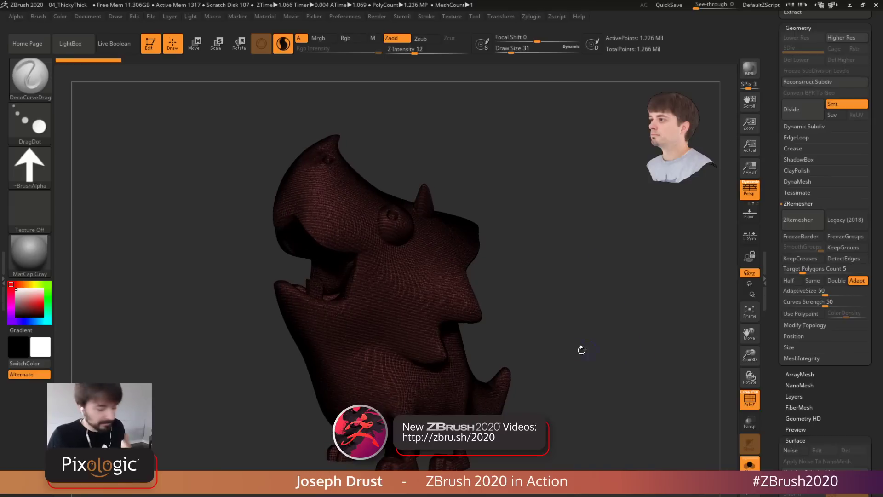
mouse_move(587, 371)
mouse_down()
mouse_move(600, 337)
mouse_move(594, 341)
mouse_move(619, 328)
mouse_up()
key(shift+f)
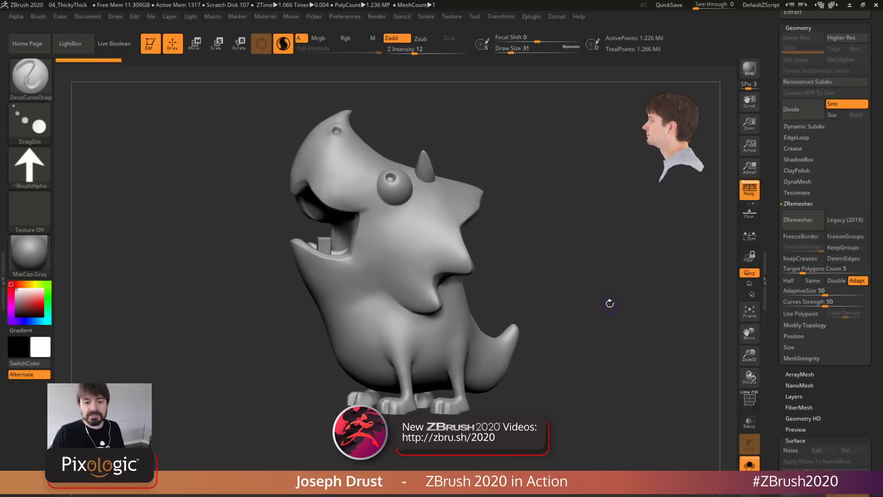
Examine the Lil Dino model from several angles, checking its dense mesh and point count
drag(605, 243, 605, 299)
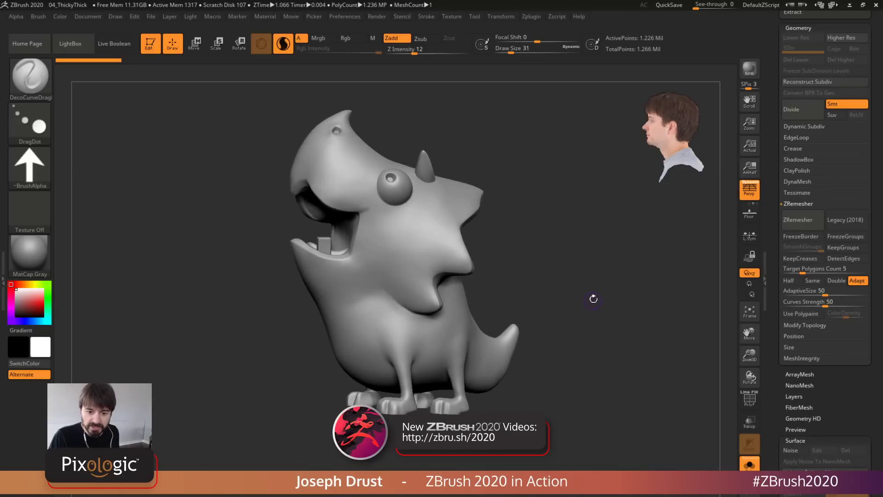
click(749, 399)
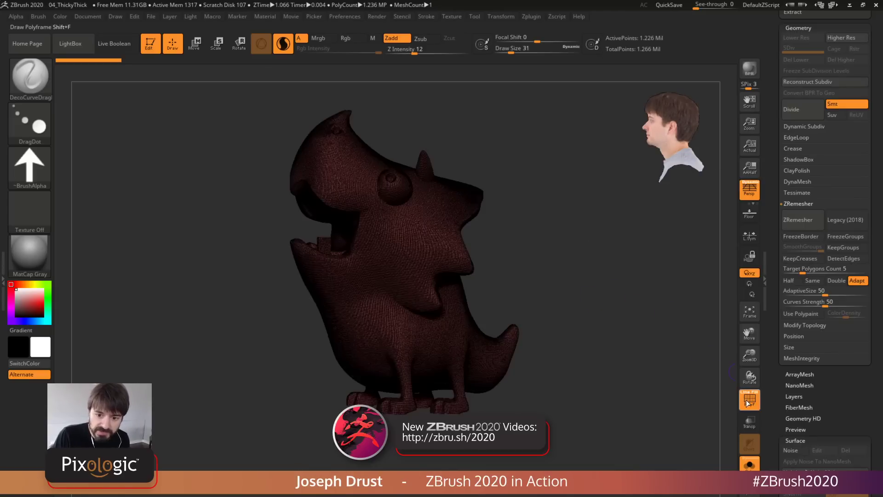
click(749, 399)
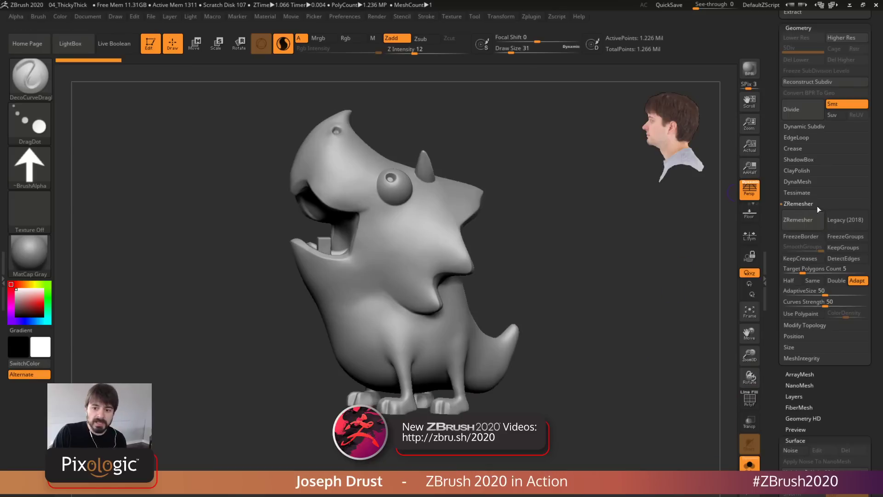
drag(781, 143, 762, 285)
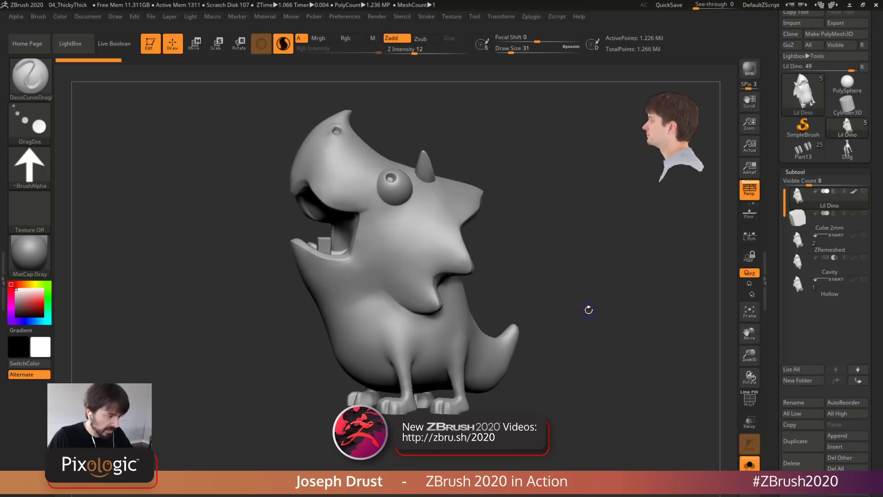
drag(587, 308, 597, 263)
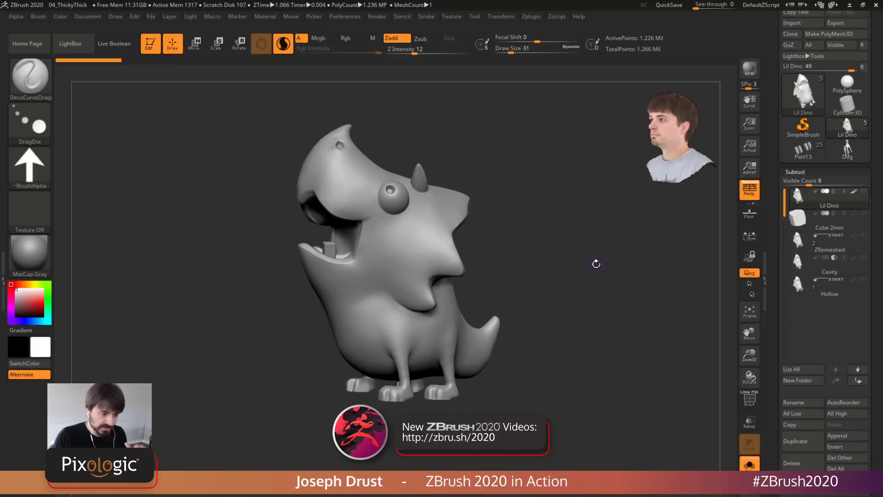
drag(559, 247, 578, 268)
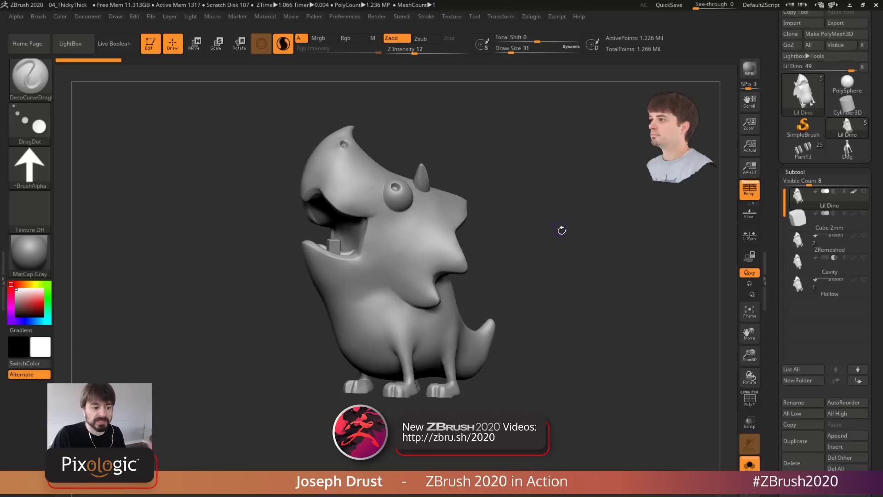
drag(597, 256, 649, 299)
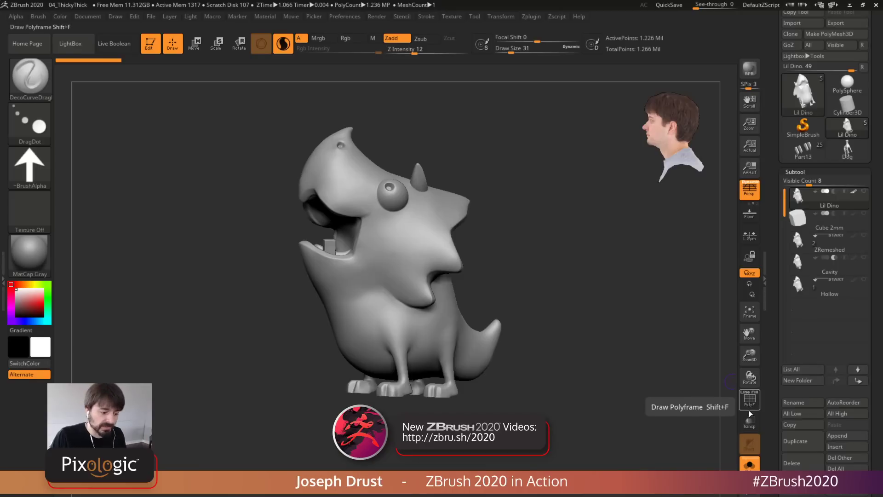
drag(723, 325, 732, 305)
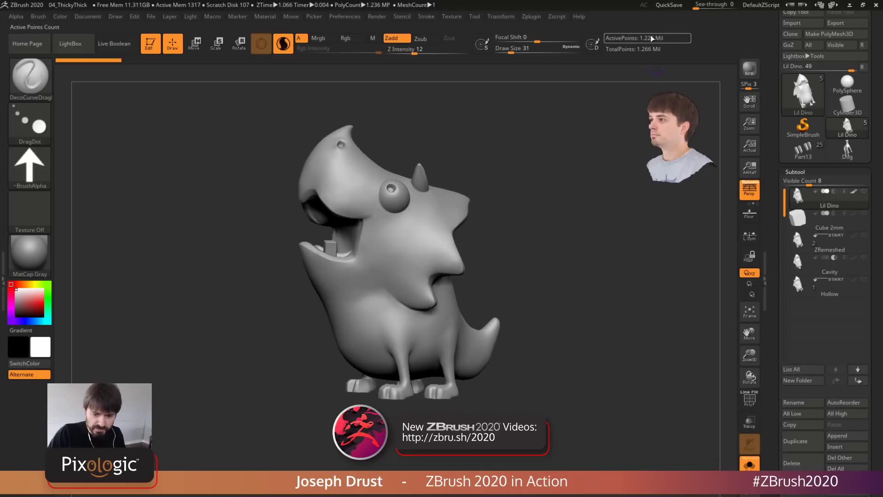
Switch to the ZRemeshed subtool with its wireframe displayed and compare its topology with Lil Dino's
click(834, 247)
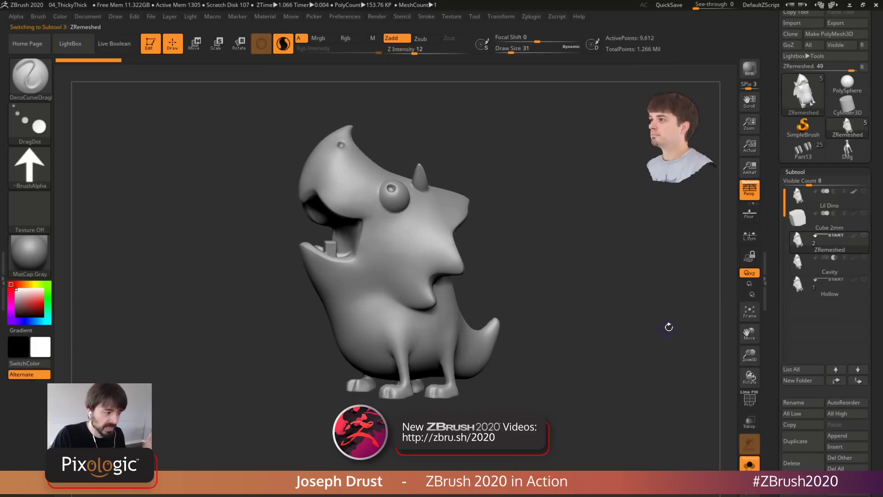
key(shift+f)
drag(663, 315, 649, 372)
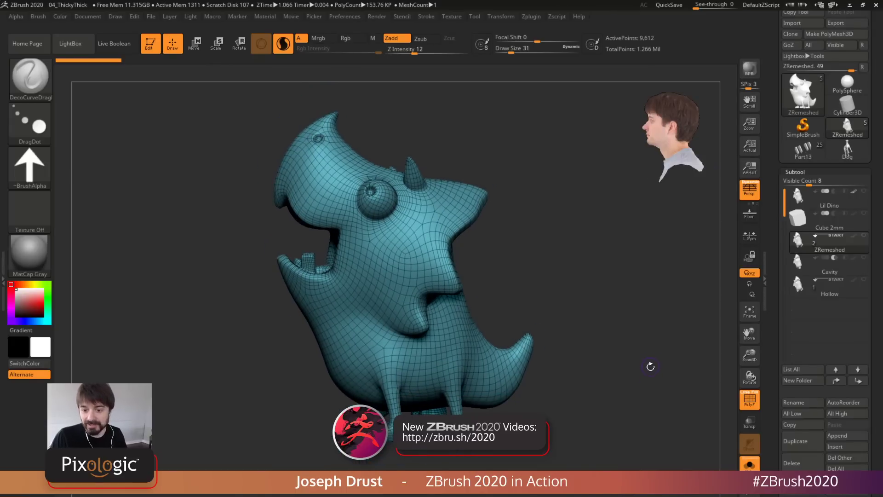
click(834, 204)
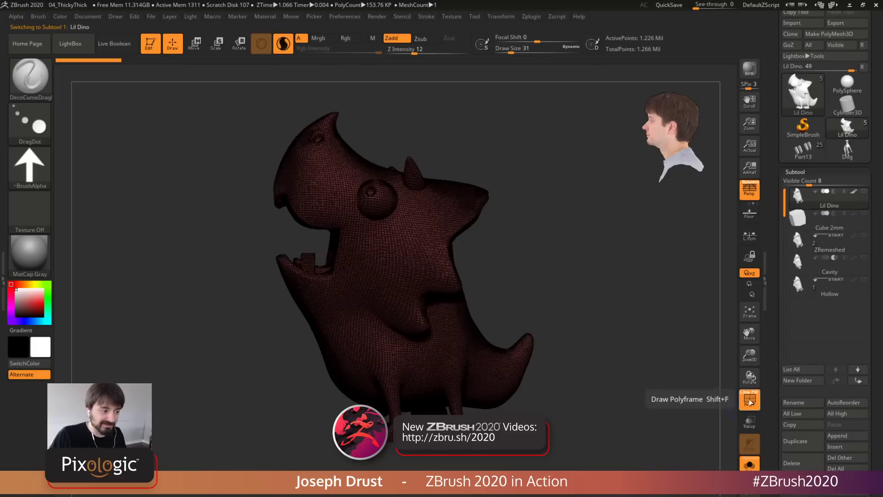
click(831, 251)
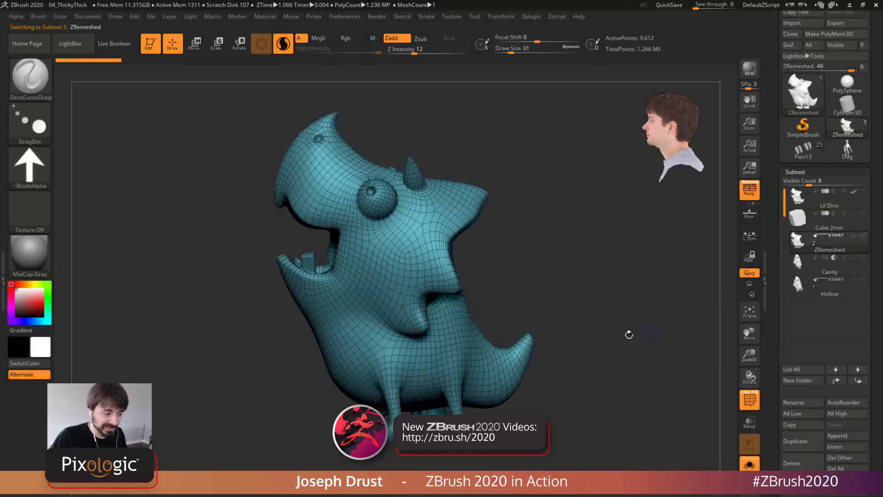
drag(654, 333, 651, 366)
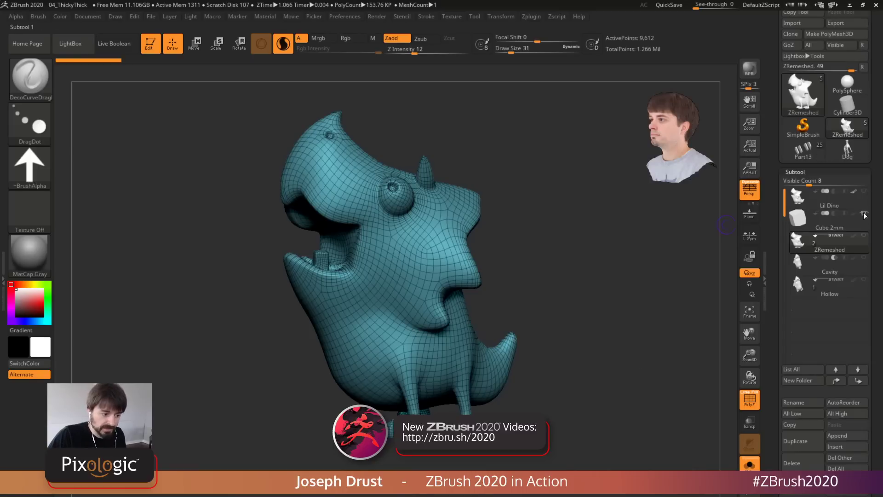
Show the Cube 2mm subtool beside the dino and compare their scale from several angles
drag(664, 288, 696, 333)
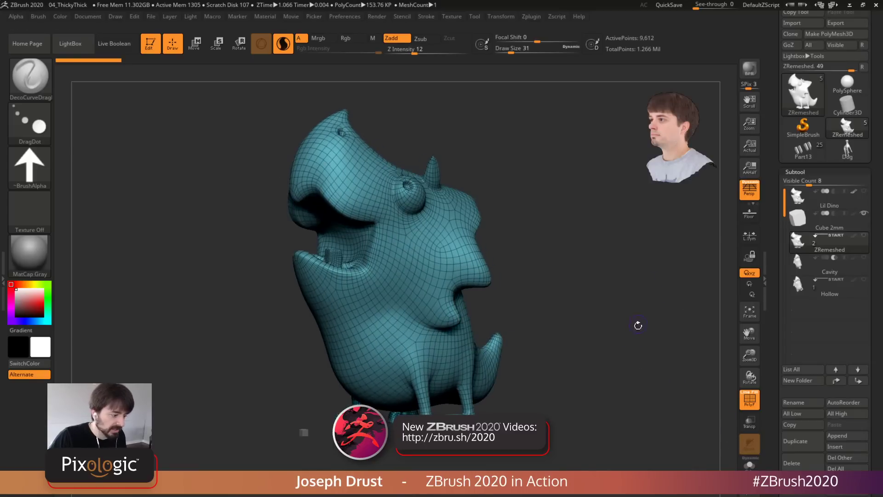
drag(639, 326, 487, 380)
drag(607, 353, 391, 416)
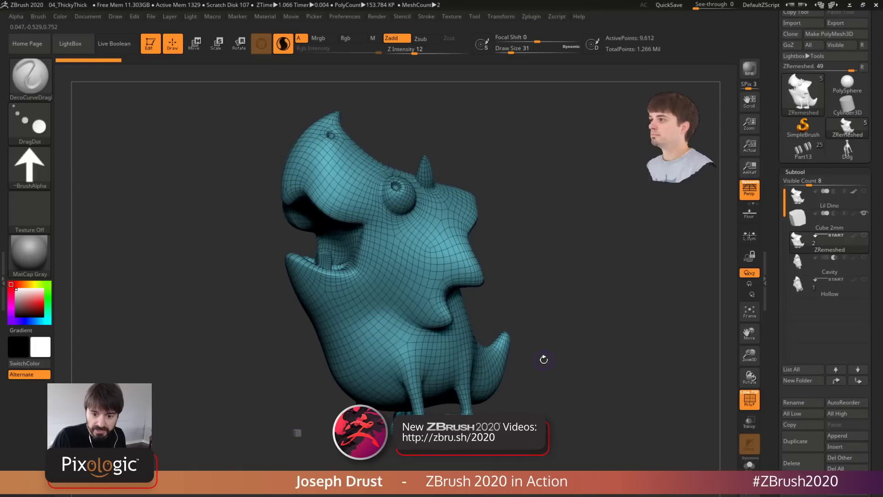
drag(564, 367, 491, 358)
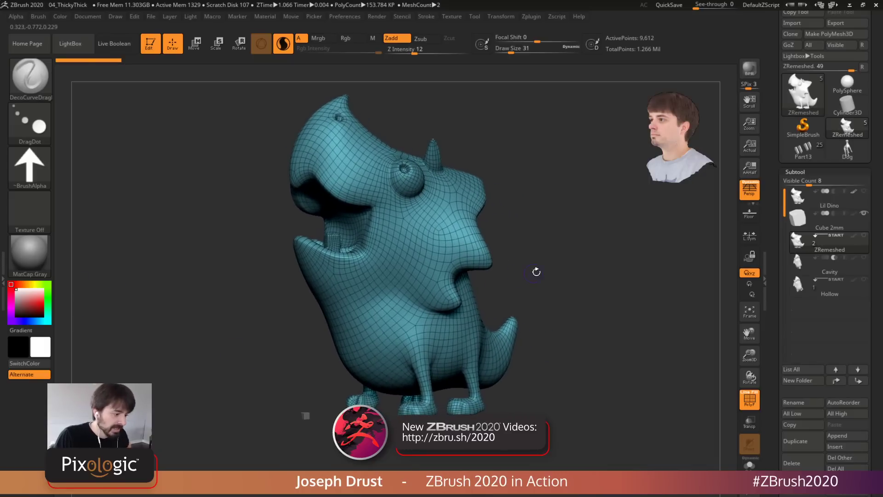
drag(536, 270, 517, 275)
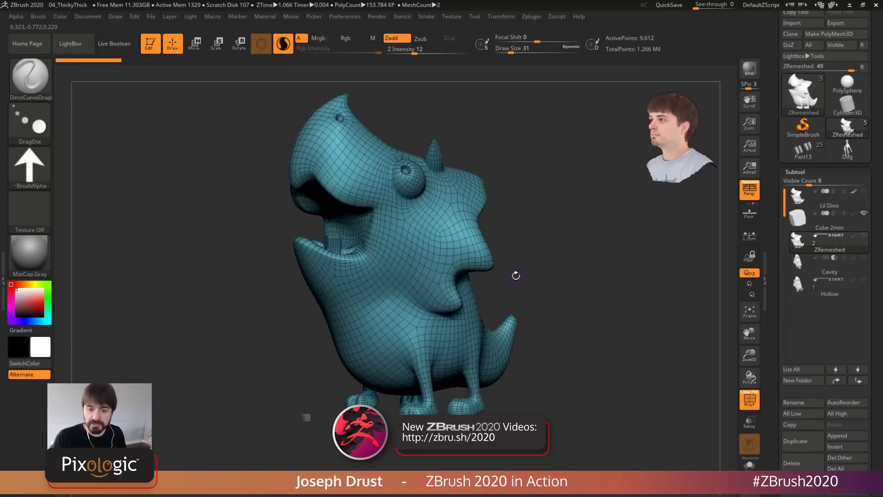
Collapse the expanded Surface, Masking, Polygroups, Polypaint, Geometry and Subtool settings of the tool
drag(774, 213, 795, 48)
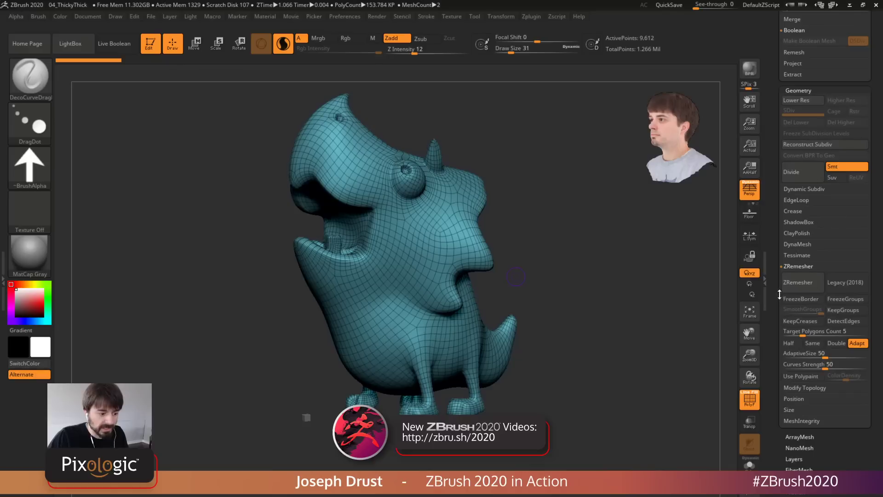
drag(780, 300, 781, 200)
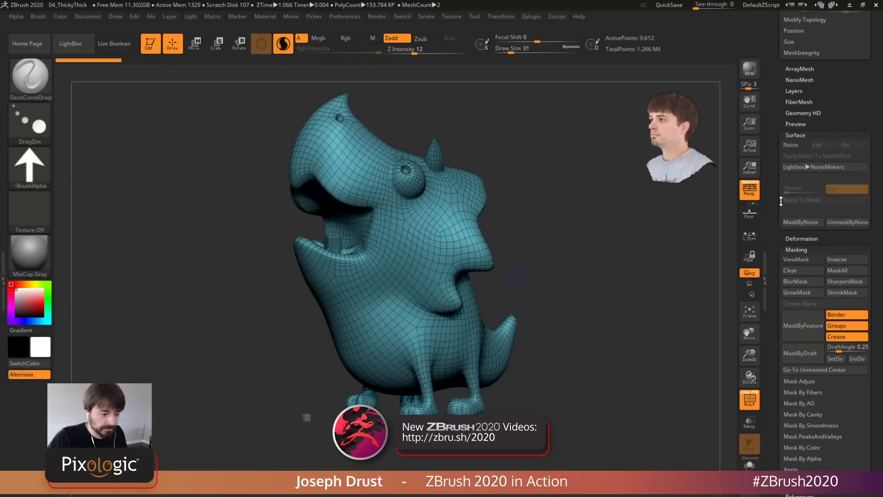
click(803, 135)
click(797, 153)
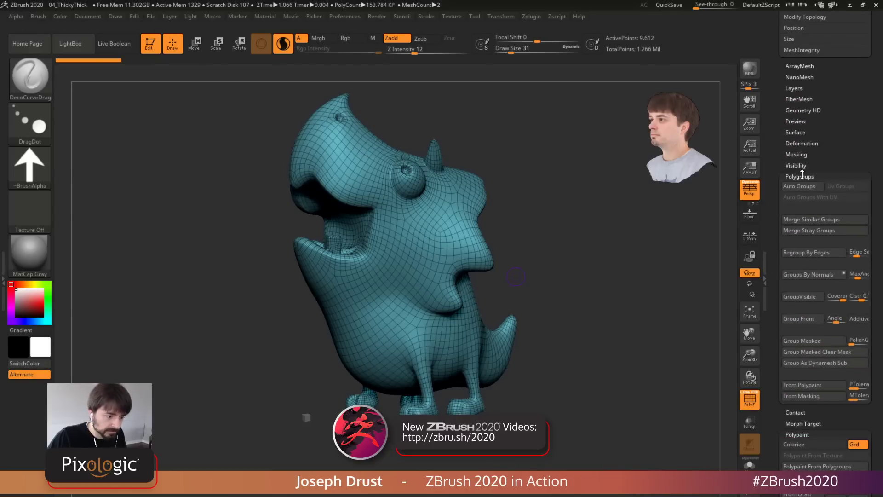
click(800, 175)
click(804, 210)
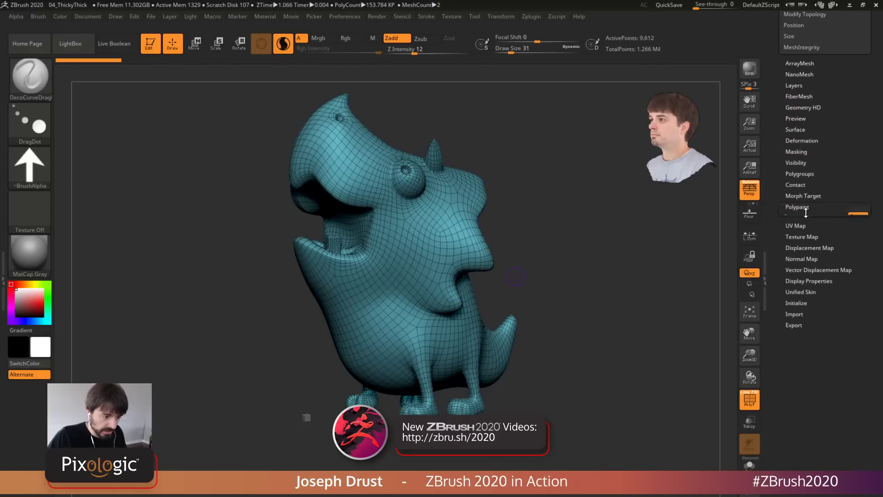
drag(832, 184, 805, 208)
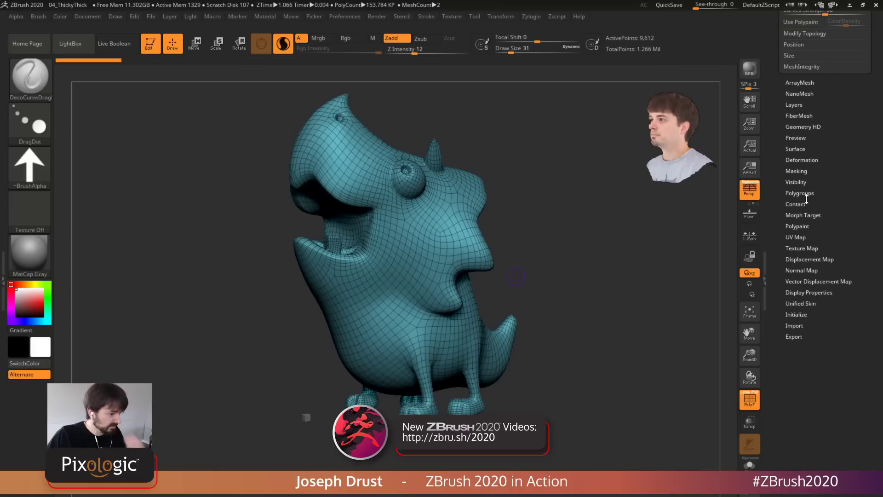
click(802, 204)
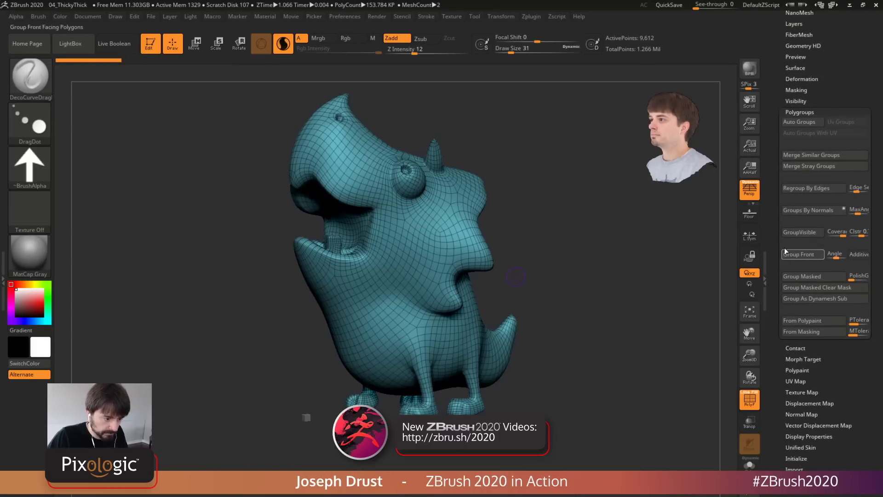
drag(778, 278, 778, 285)
click(808, 131)
drag(779, 127, 774, 195)
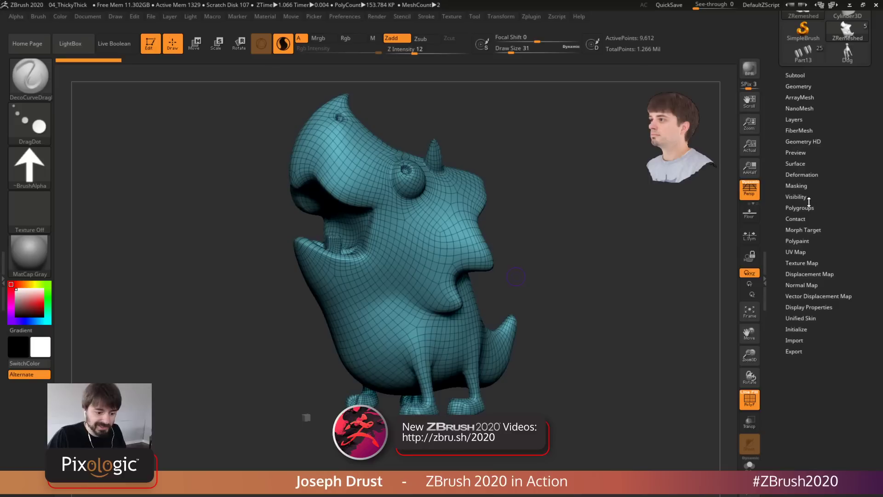
Show the ZRemeshed dino's Polypaint thickness settings and its XYZ Size values in the Geometry settings
click(797, 240)
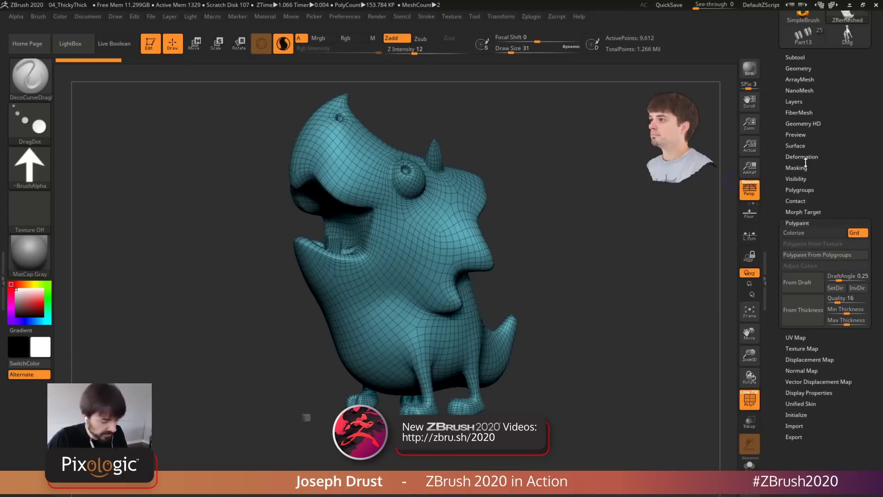
key(shift)
click(803, 69)
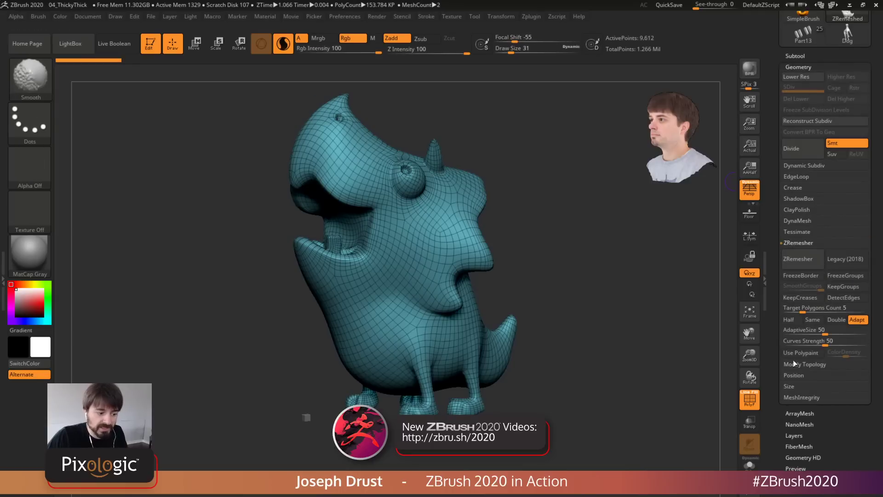
click(789, 387)
scroll(791, 388, down, 5)
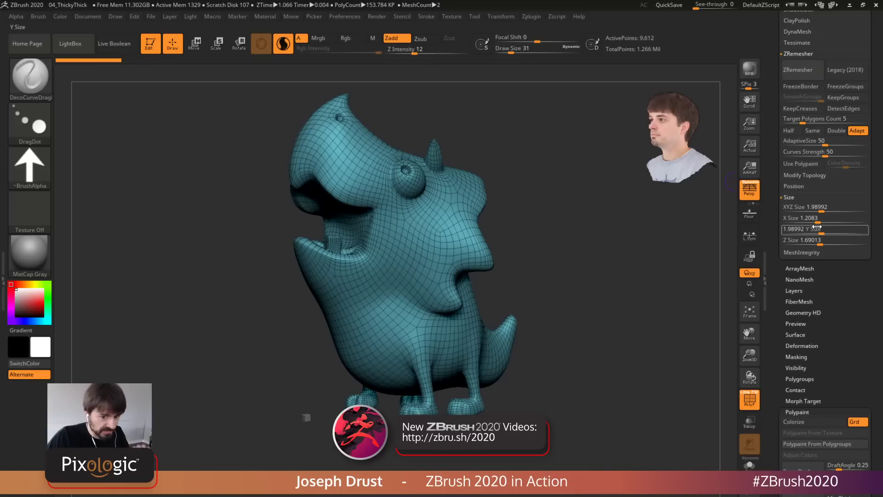
Examine the dino's Export scale and offset values and compare them with its geometry Size values
drag(783, 323, 778, 317)
scroll(778, 317, down, 10)
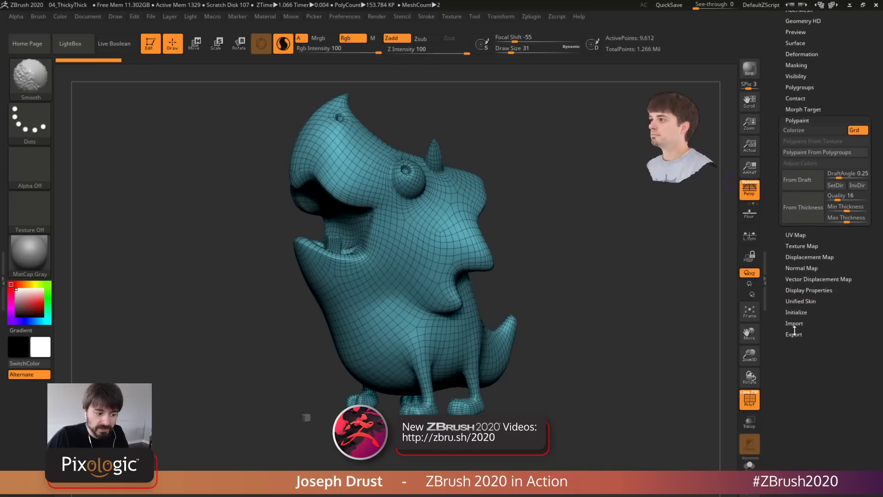
click(794, 334)
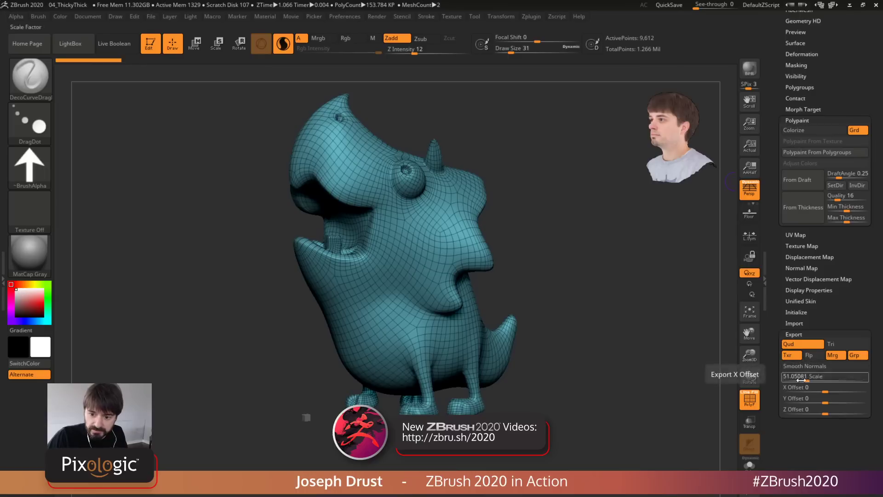
scroll(854, 257, up, 12)
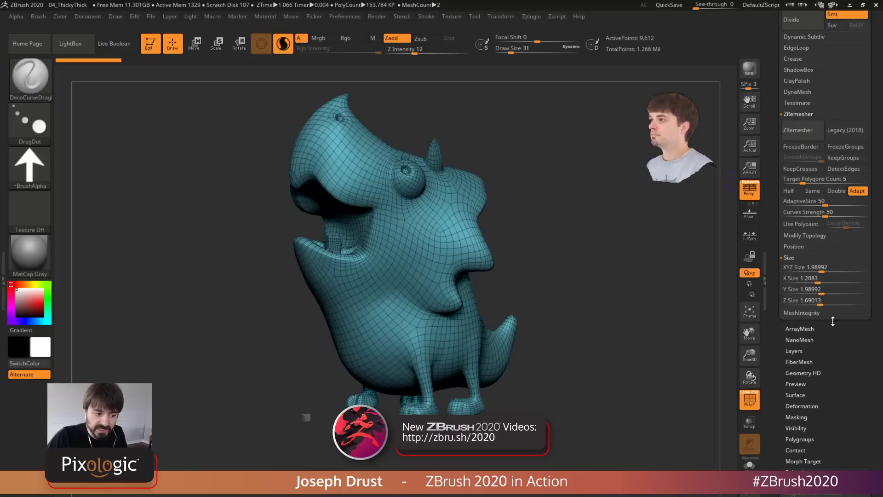
scroll(850, 279, down, 7)
scroll(850, 279, down, 6)
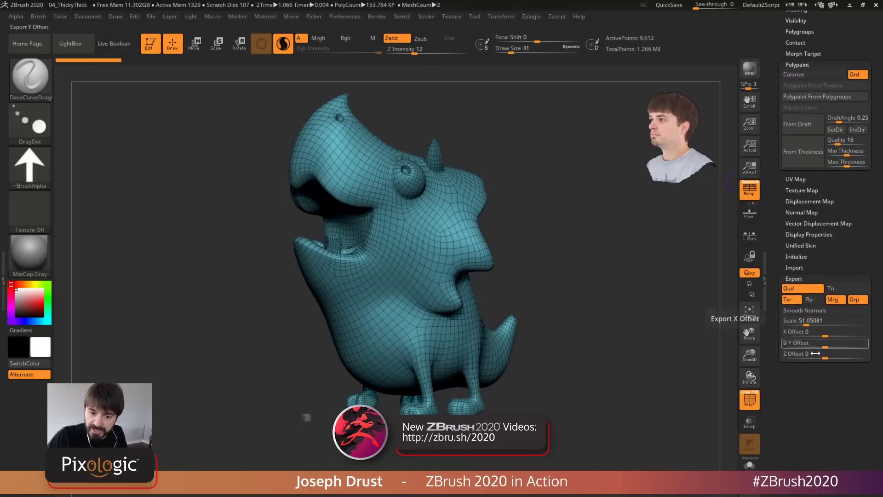
scroll(848, 243, up, 2)
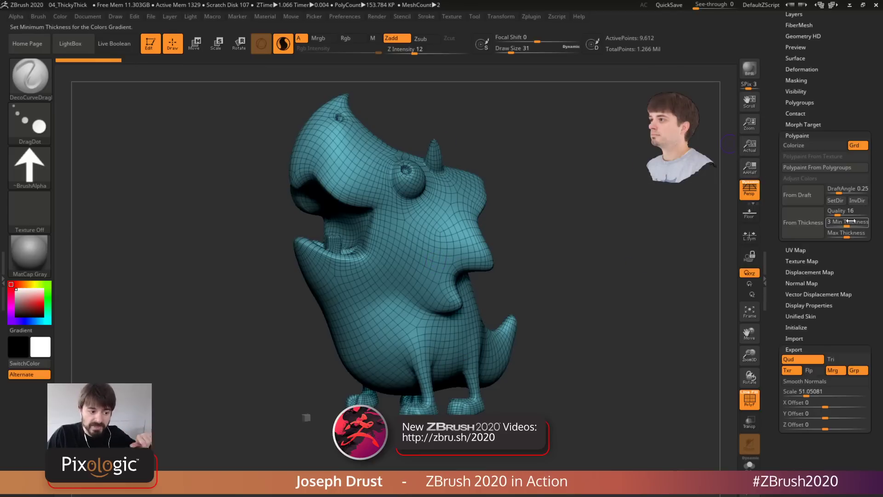
Show where the Scale Master plugin is found, and collapse the Export settings of the tool
click(534, 17)
click(560, 211)
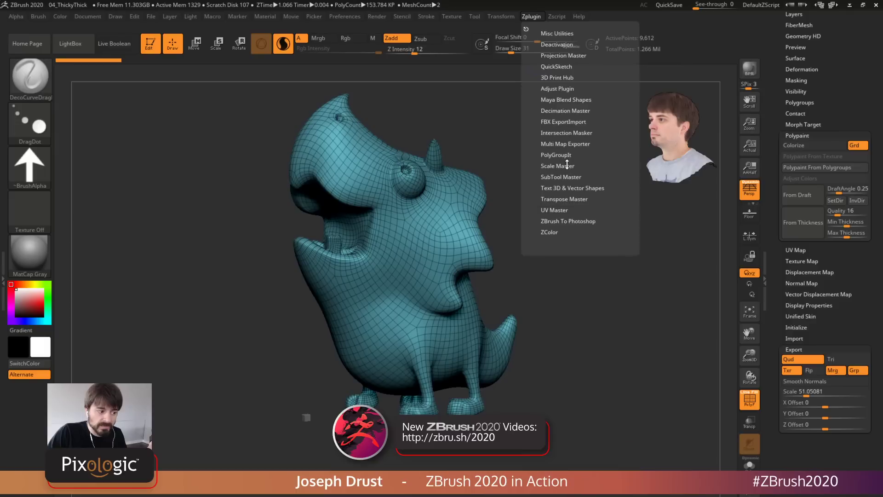
click(559, 166)
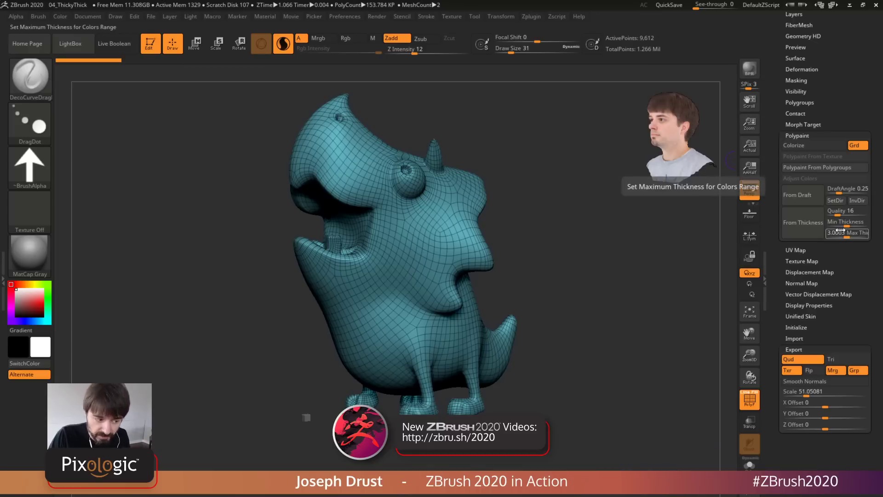
click(823, 348)
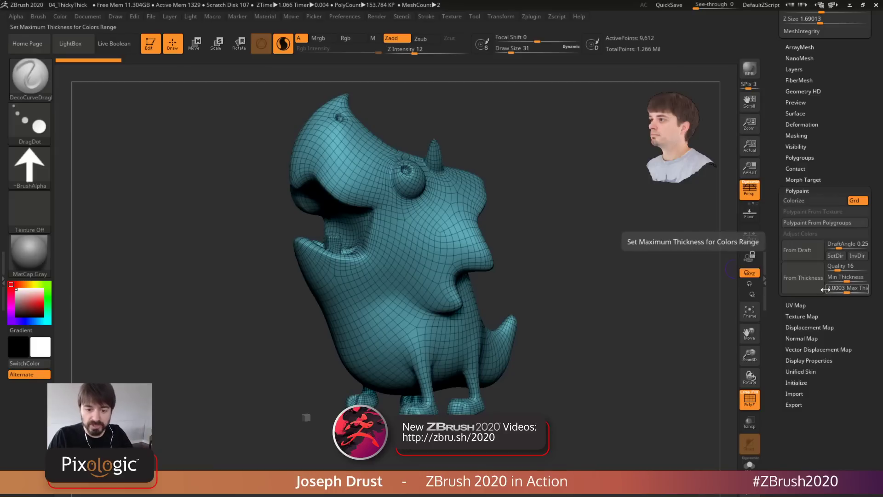
Hide the dino's wireframe and apply the SkinShade4 material to it
click(749, 400)
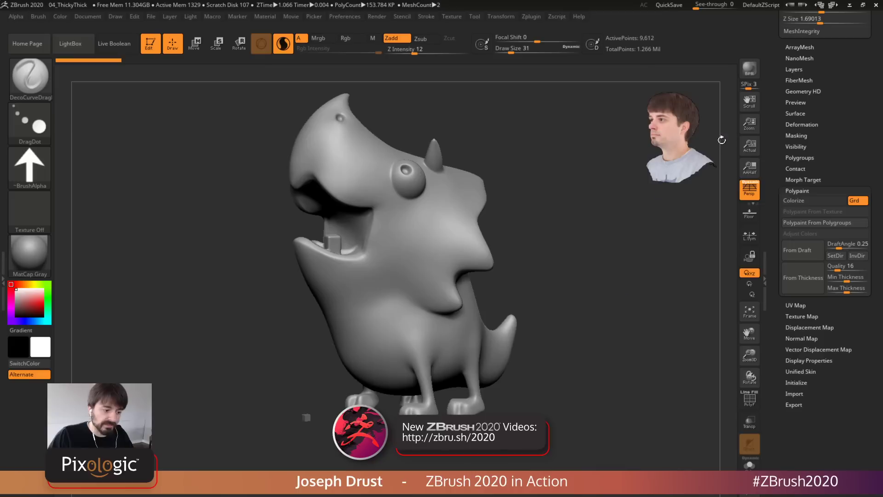
click(37, 258)
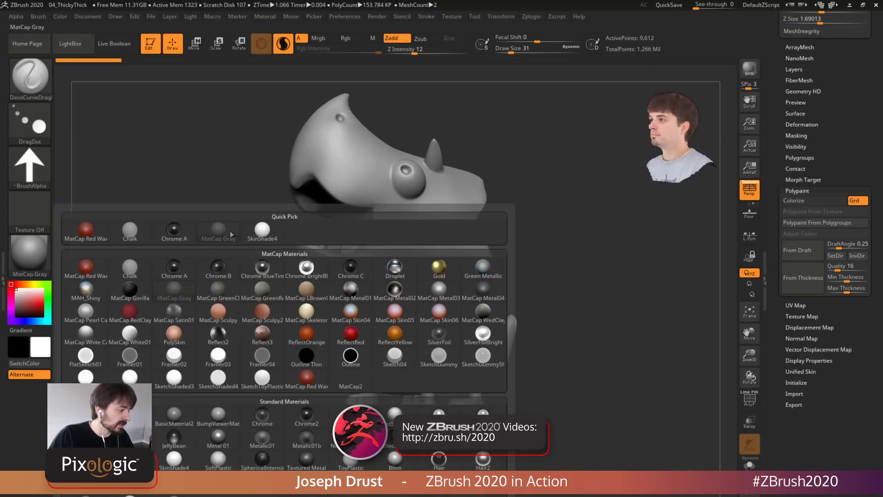
click(262, 231)
drag(643, 338, 670, 326)
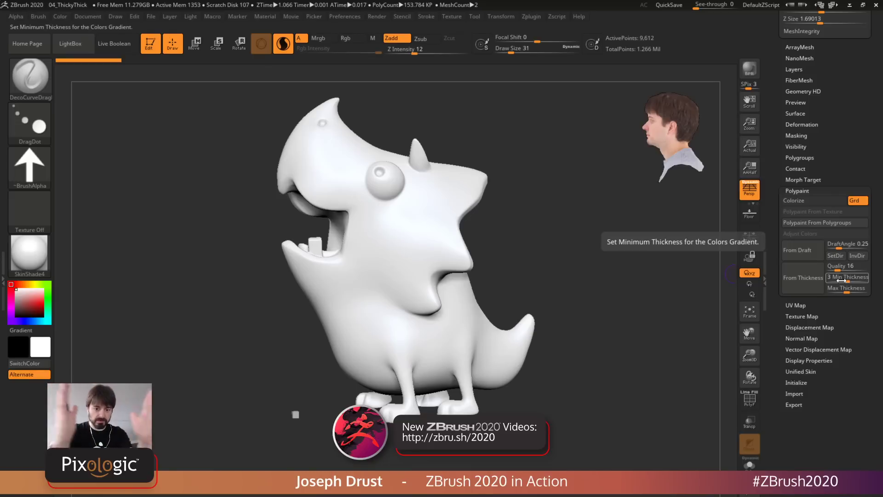
Show the Analysis preferences
click(345, 17)
click(394, 350)
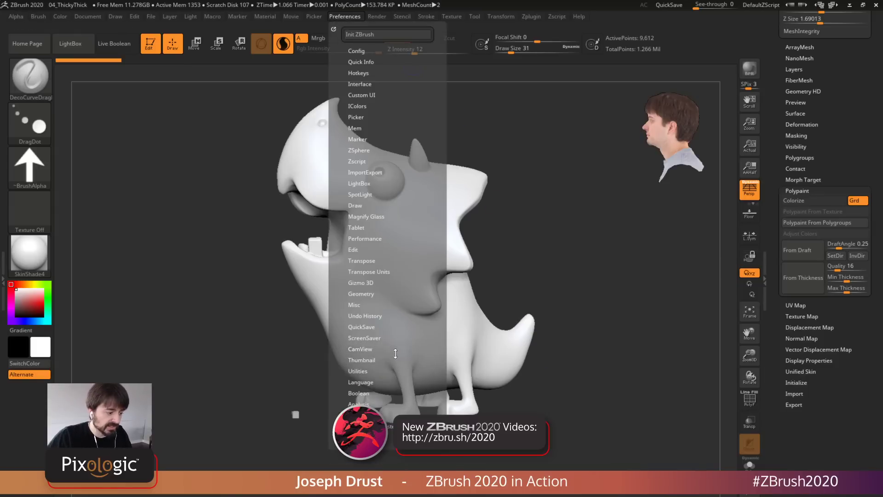
click(368, 403)
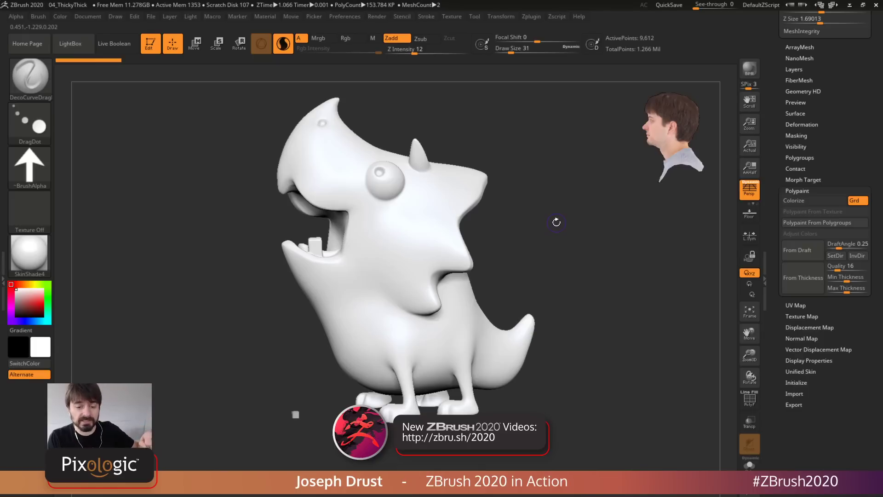
Polypaint the dino from thickness using a lowered Max Thickness and a Min Thickness of 2
click(845, 290)
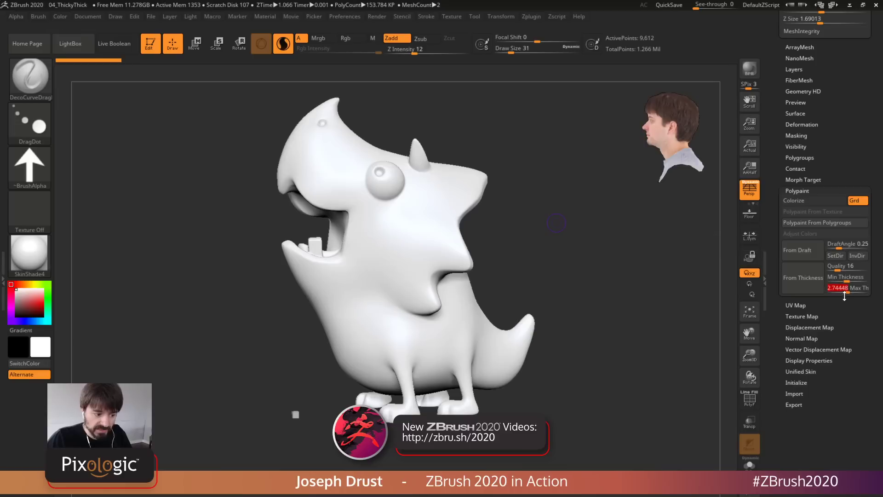
text(0)
key(Return)
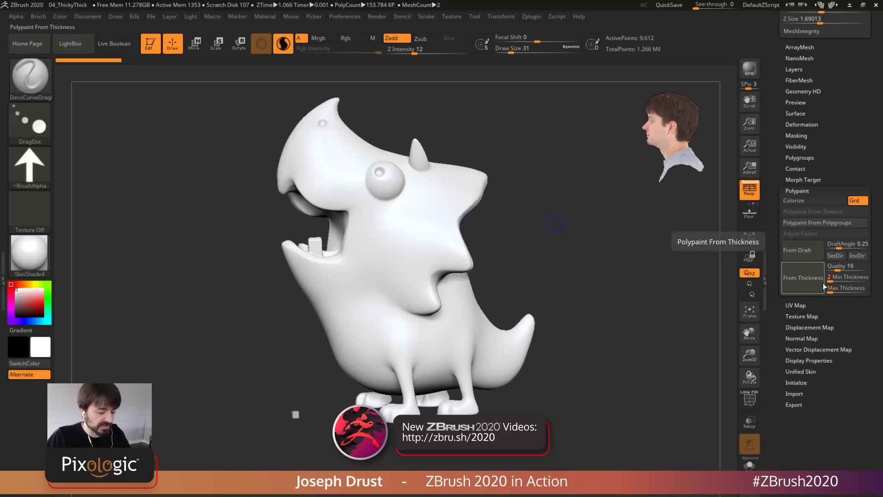
click(849, 277)
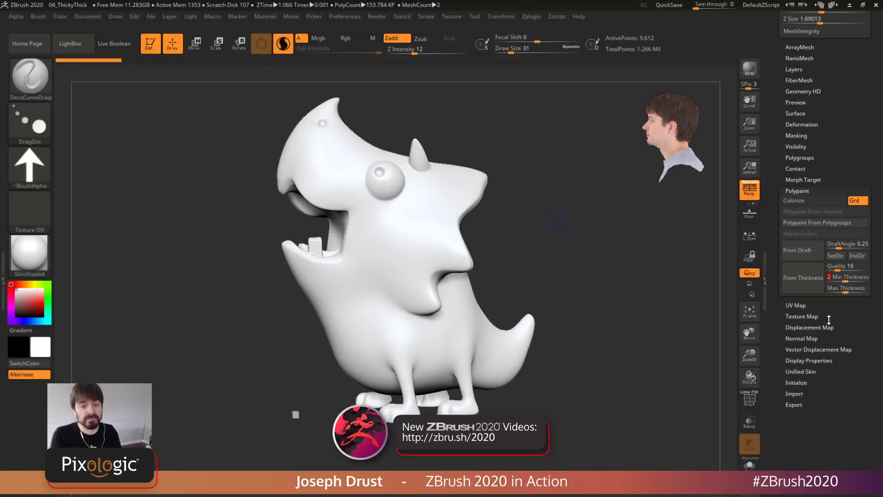
drag(597, 239, 637, 244)
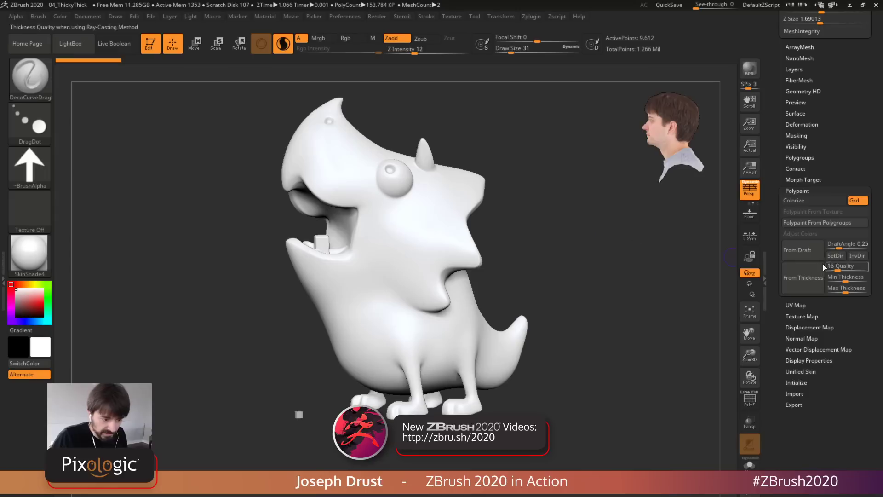
click(803, 289)
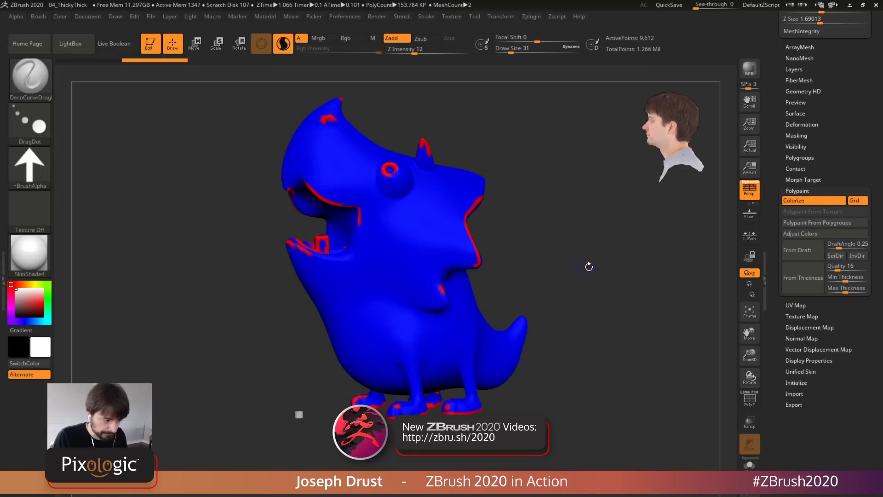
Examine the thickness coloring on the dino's head frill, horns, mouth, feet and tail from several angles
mouse_move(588, 262)
mouse_down()
mouse_move(576, 285)
mouse_move(588, 262)
mouse_move(579, 266)
mouse_up()
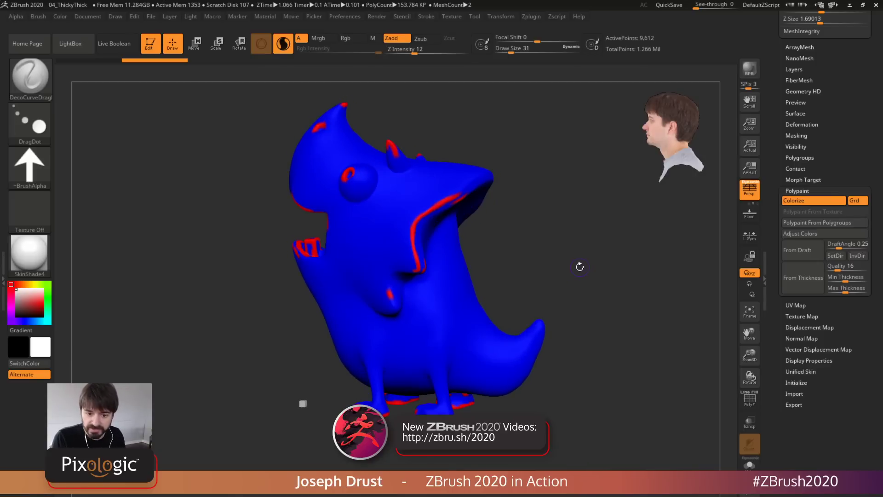
drag(538, 217, 569, 226)
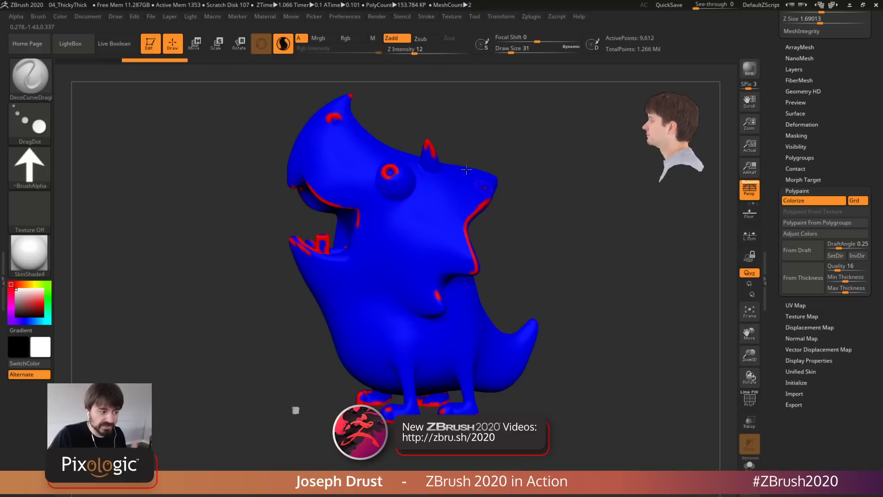
drag(523, 160, 478, 164)
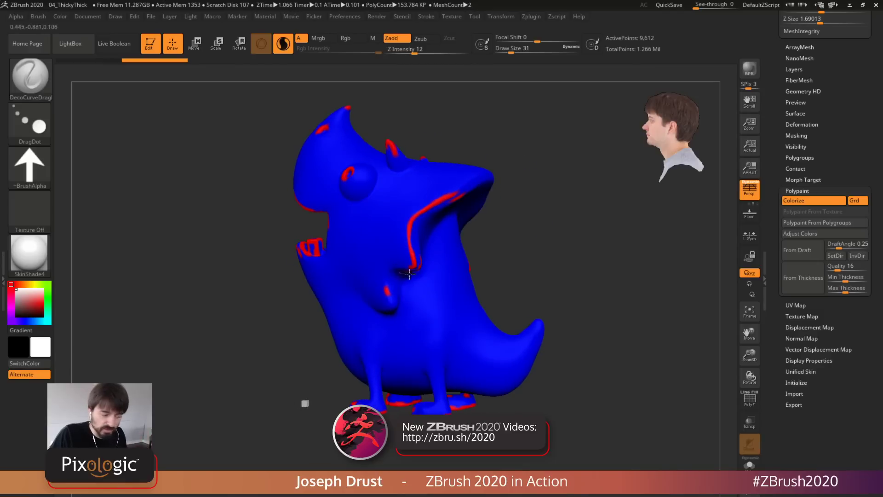
drag(536, 244, 524, 378)
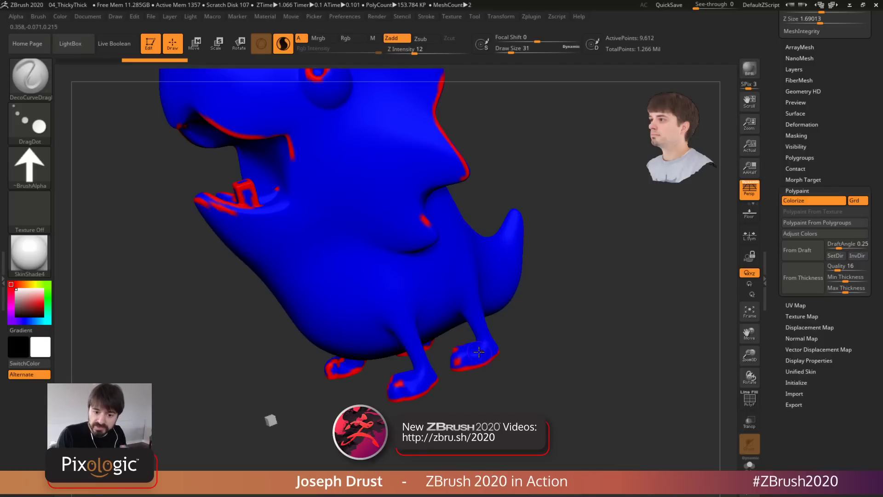
drag(558, 321, 567, 304)
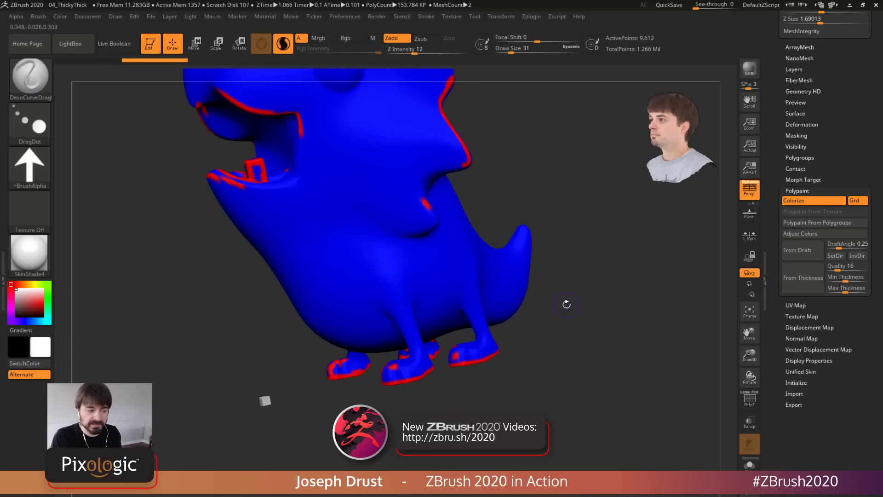
drag(528, 156, 396, 227)
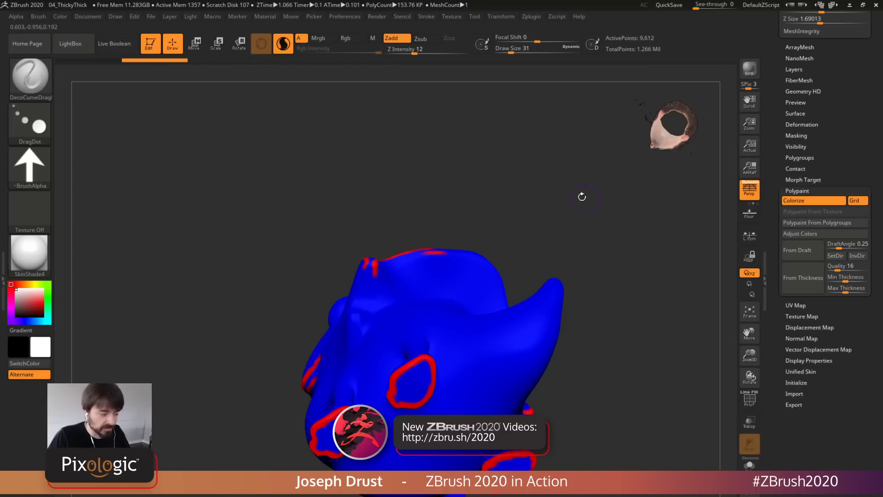
drag(582, 195, 567, 219)
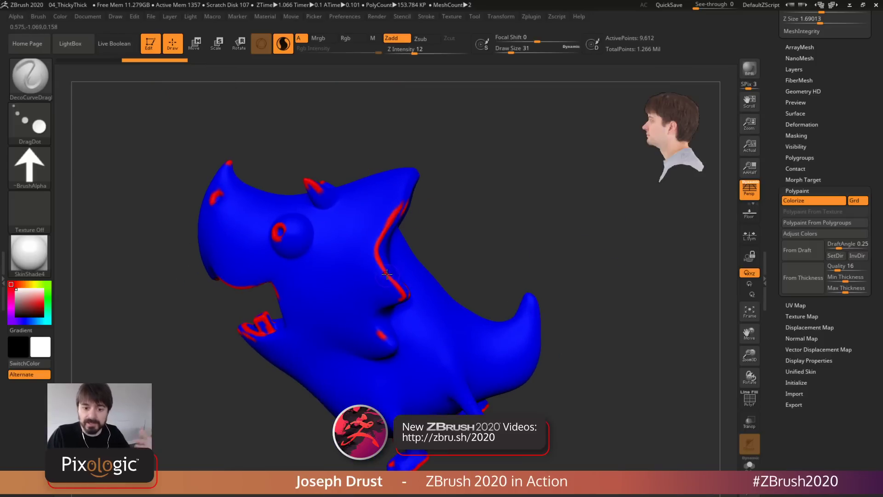
drag(506, 192, 524, 200)
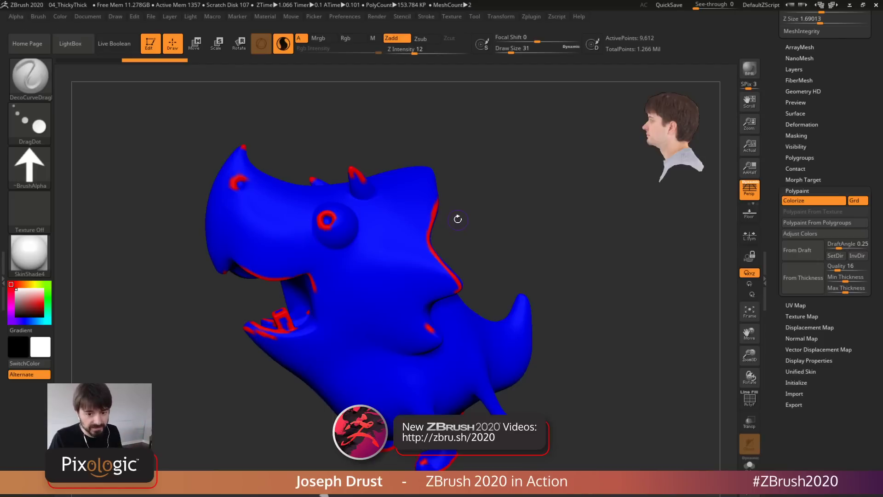
drag(539, 259, 614, 262)
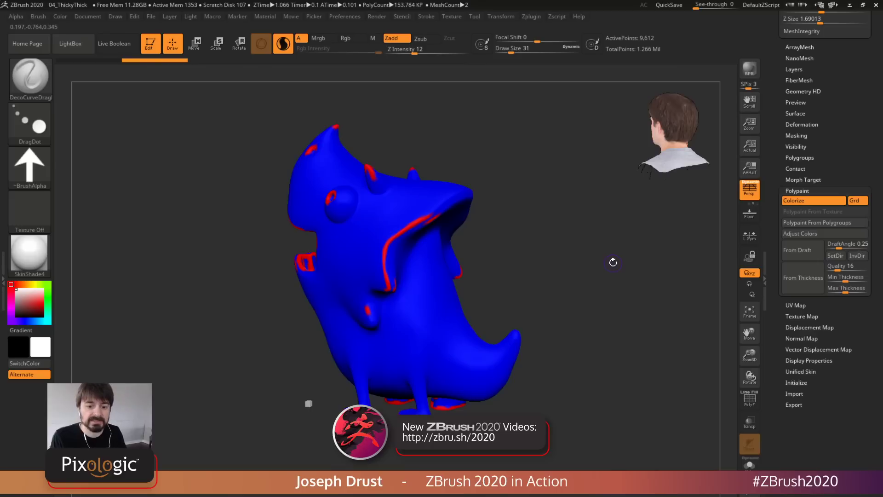
drag(574, 292, 588, 270)
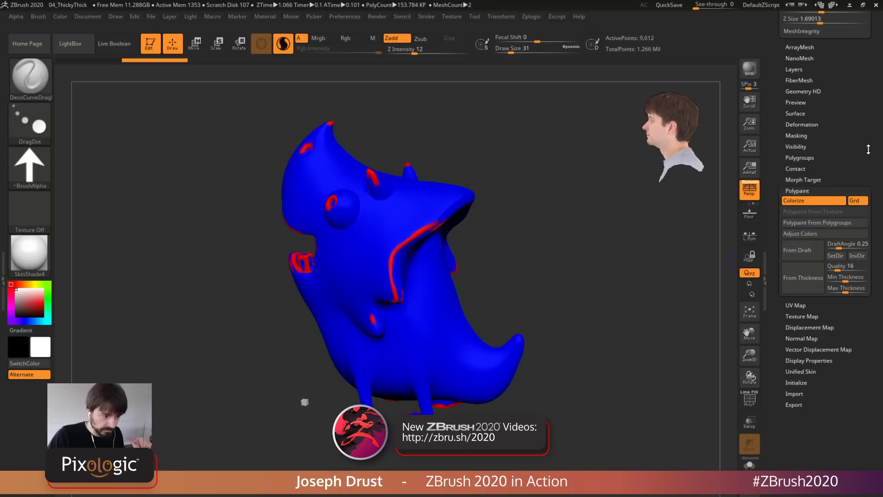
Turn off the polypaint display of the ZRemeshed subtool
scroll(869, 152, up, 10)
scroll(770, 208, up, 3)
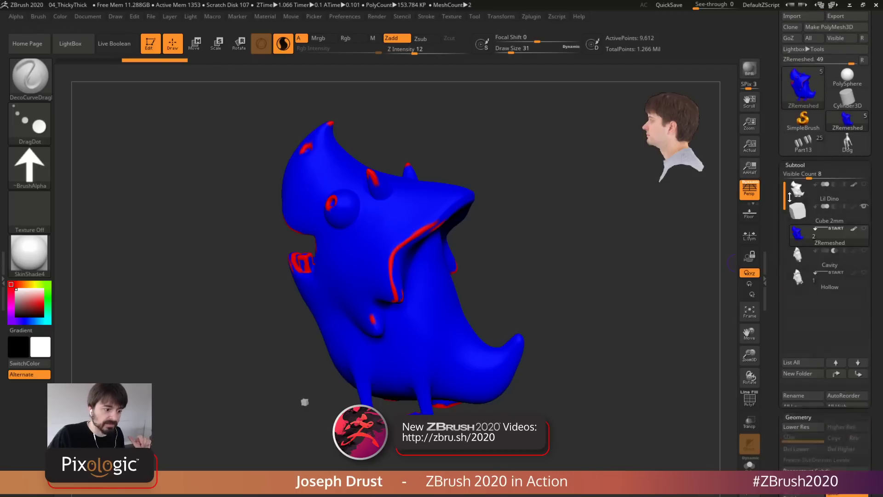
click(795, 165)
click(854, 229)
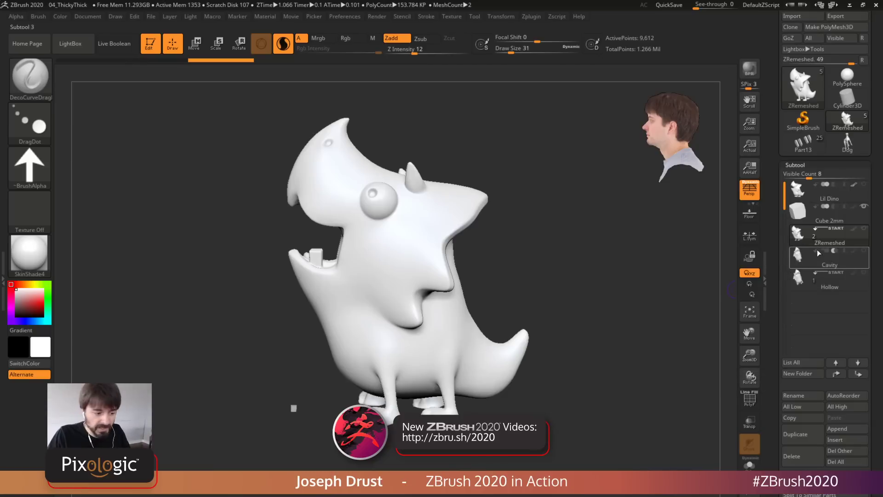
Switch to the Cavity subtool with its wireframe displayed and hide the Cube 2mm subtool
click(816, 266)
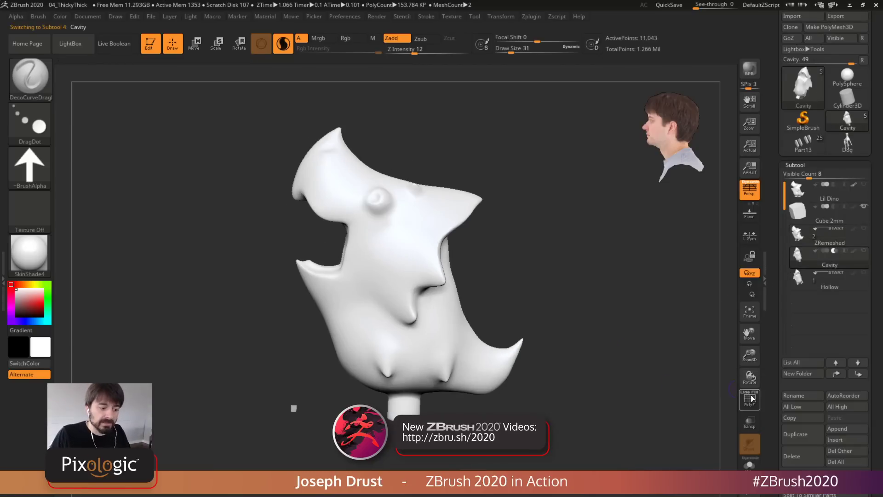
click(865, 207)
click(748, 400)
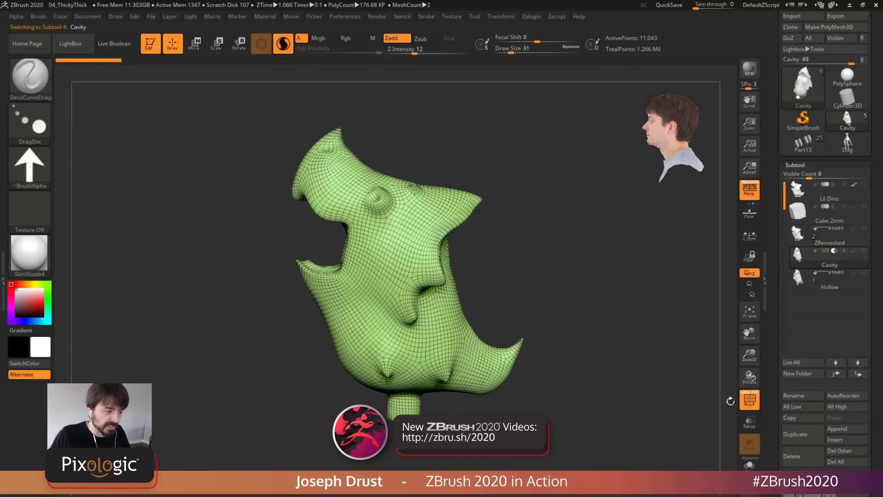
Show the ZRemeshed subtool with the Cavity and preview the Cavity's subtraction in Live Boolean, checking the hole under the dino
drag(729, 400, 495, 384)
shift+drag(564, 303, 583, 258)
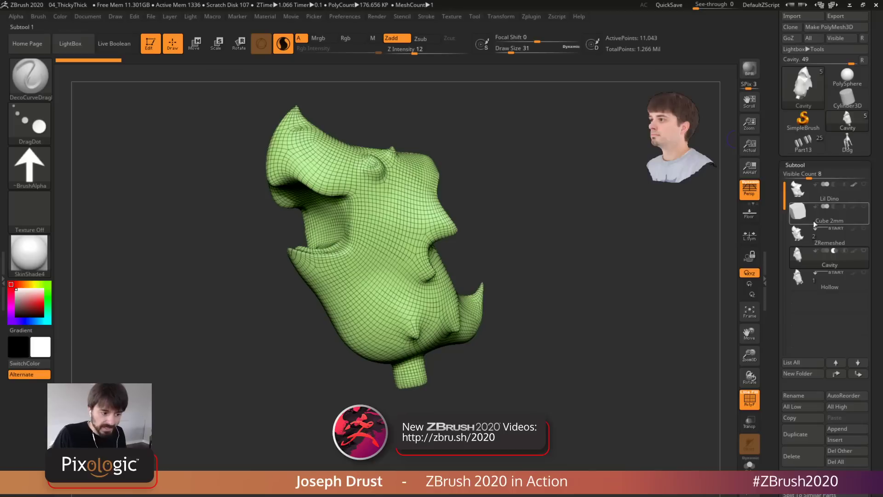
click(865, 228)
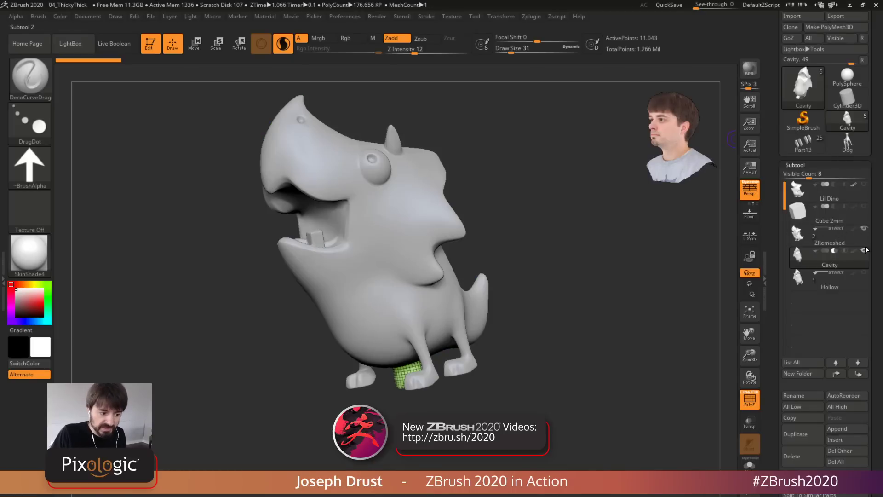
click(117, 44)
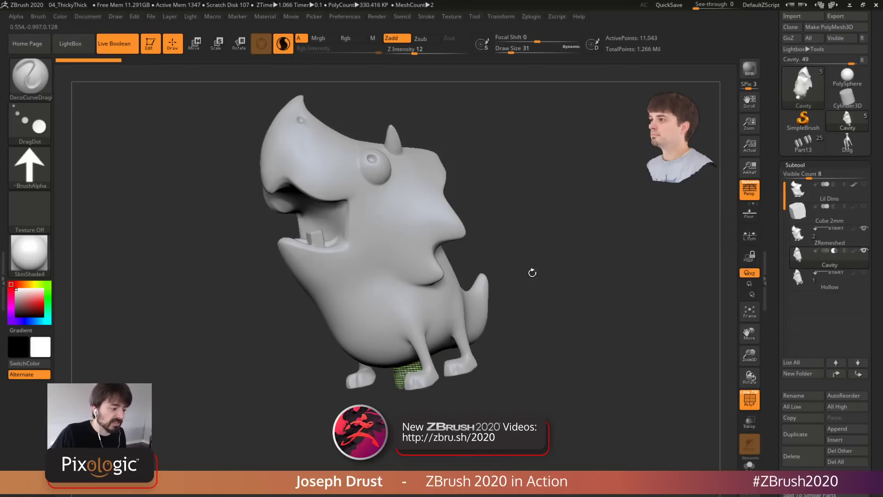
drag(584, 278, 583, 307)
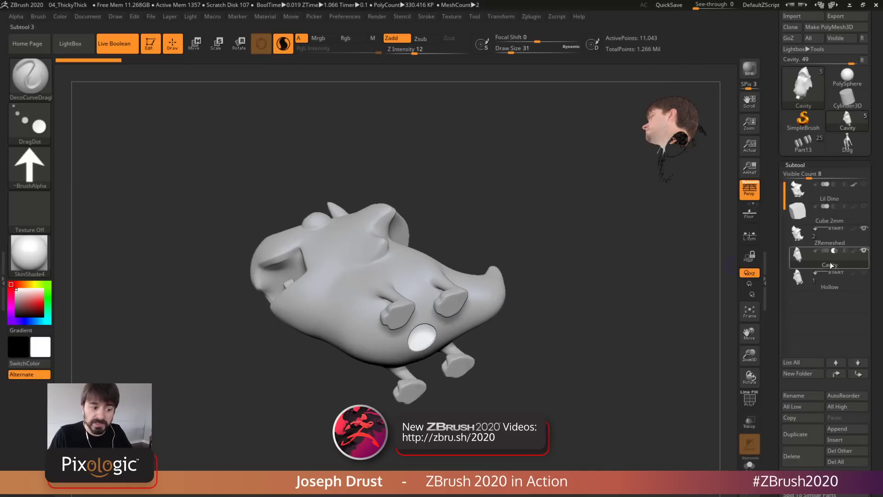
drag(593, 347, 603, 365)
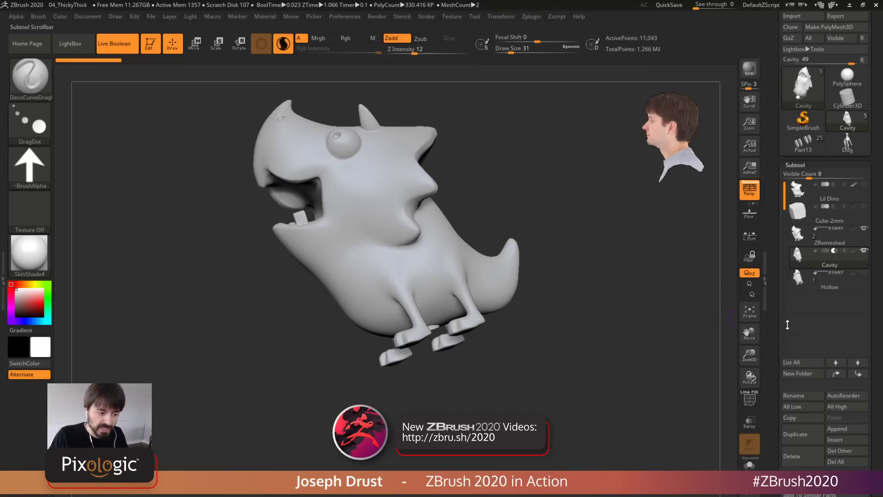
Switch to the Hollow subtool, turn off Live Boolean, and display Hollow alone with its wireframe
drag(779, 331, 786, 249)
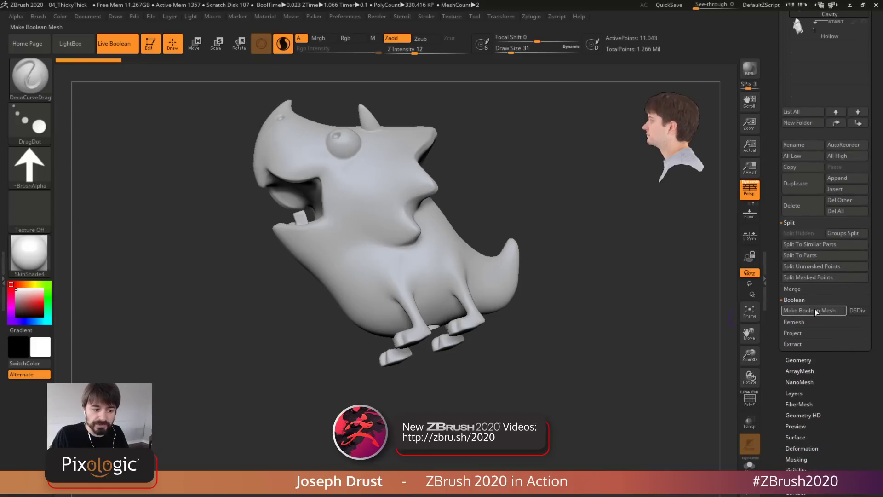
drag(777, 290, 787, 309)
click(830, 261)
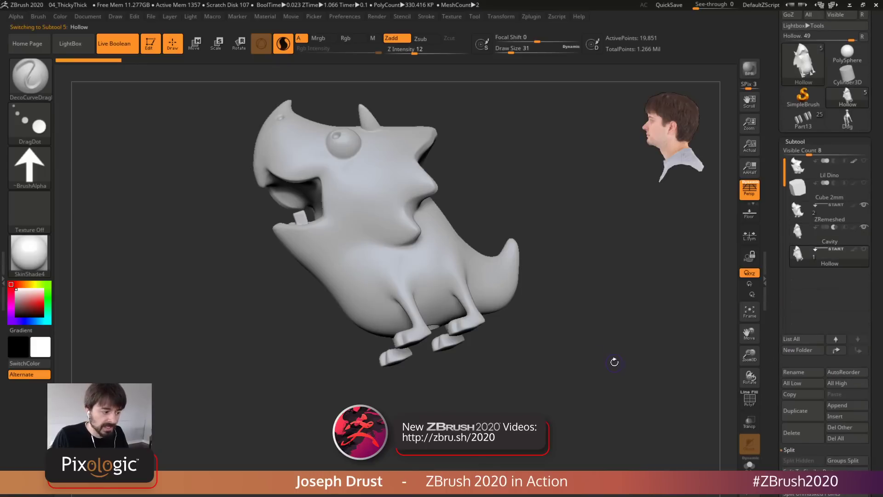
drag(613, 360, 639, 341)
click(118, 43)
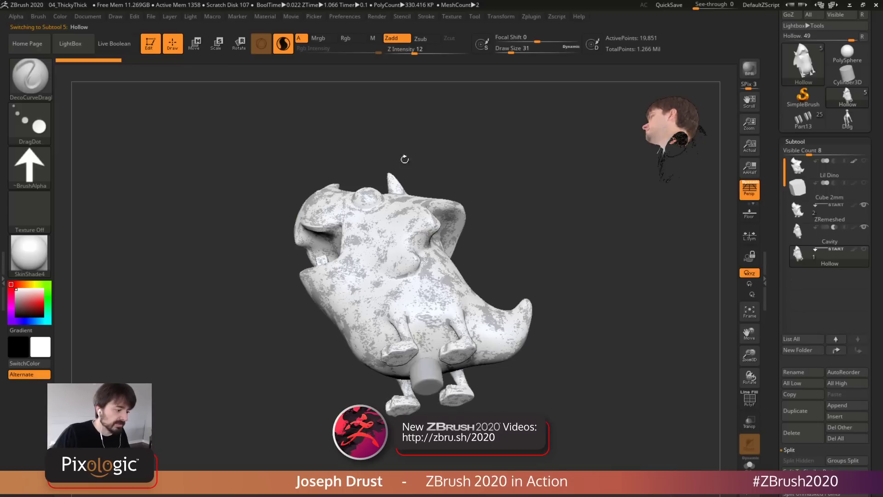
shift+click(863, 250)
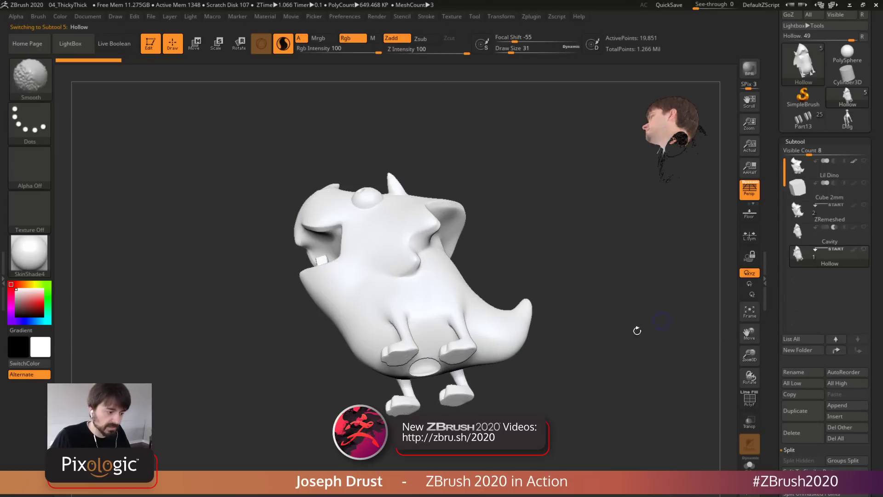
key(shift+f)
key(f)
Isolate the inner shell polygroup through the underside opening to inspect it, then restore the full mesh and turn off the wireframe
drag(645, 335, 472, 309)
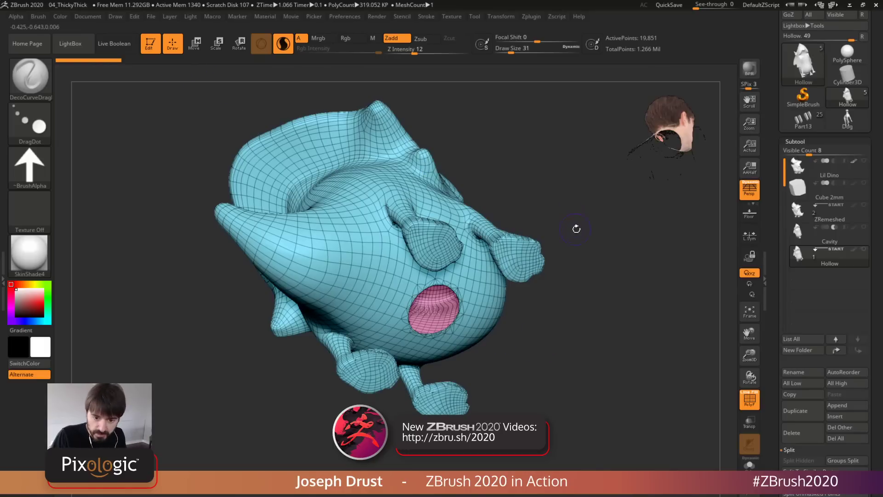
drag(591, 344, 565, 341)
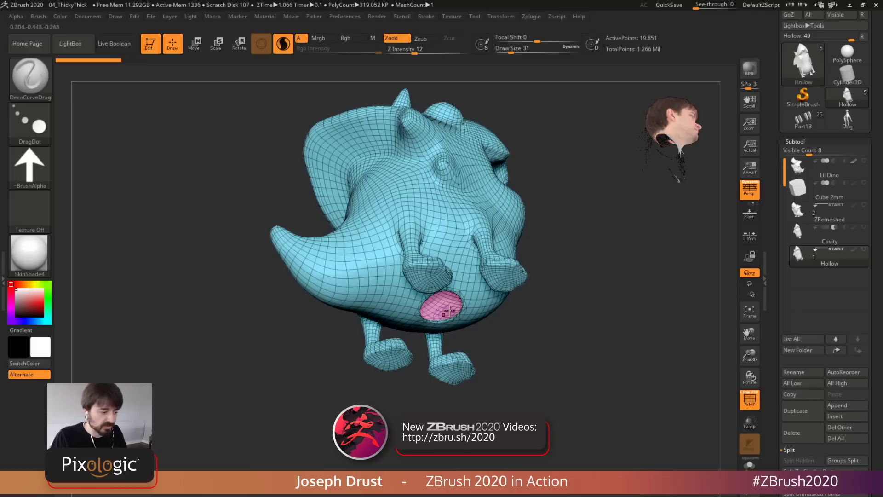
key(ctrl+shift)
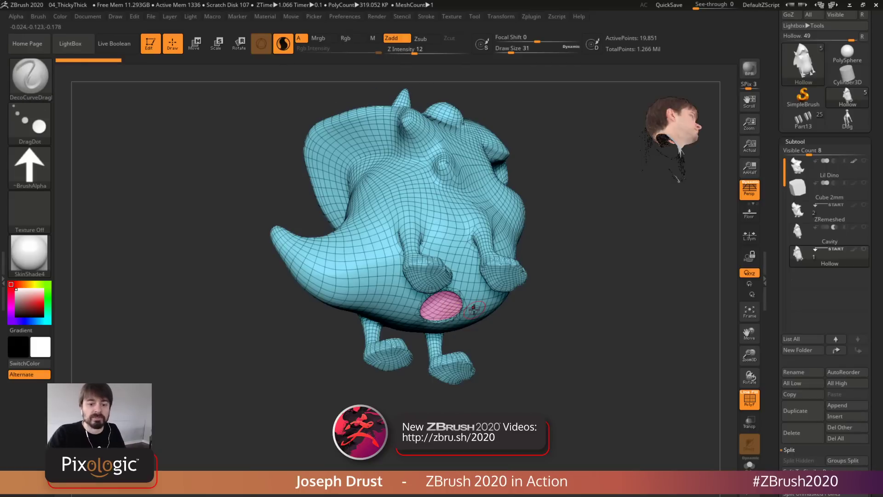
ctrl+shift+click(444, 309)
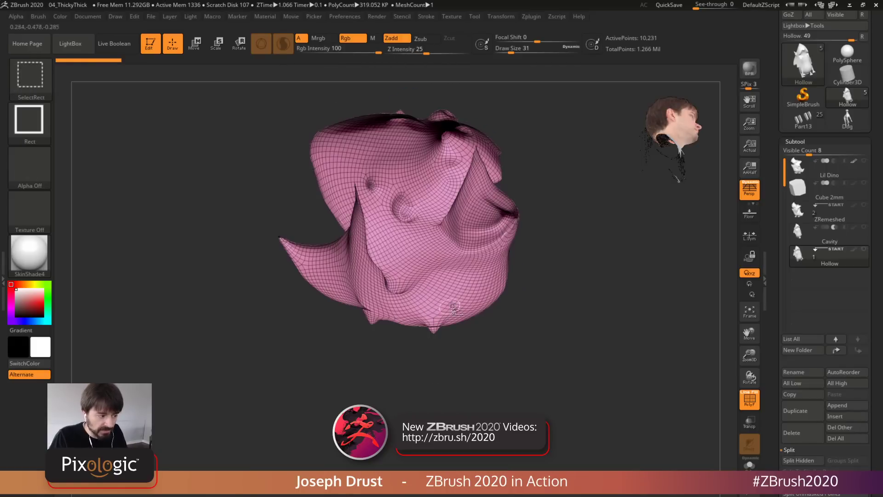
drag(586, 250, 679, 377)
ctrl+shift+click(594, 332)
click(748, 400)
Polypaint the Hollow subtool from thickness with a Min Thickness of 2 and a lowered Max Thickness
drag(777, 336, 782, 212)
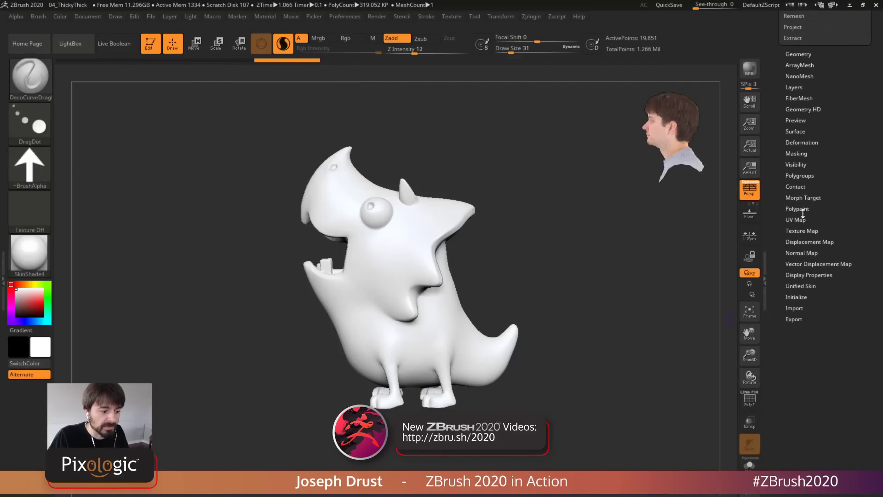
click(791, 215)
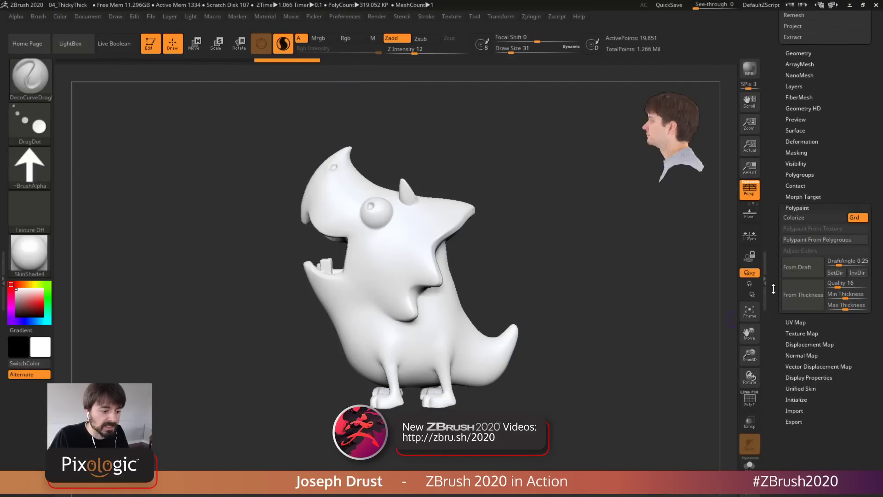
click(834, 305)
click(836, 295)
drag(836, 305, 831, 305)
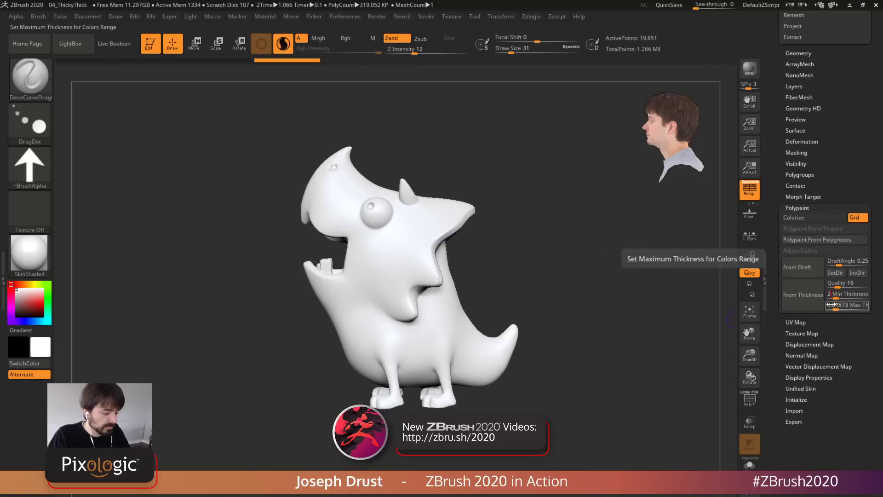
click(802, 302)
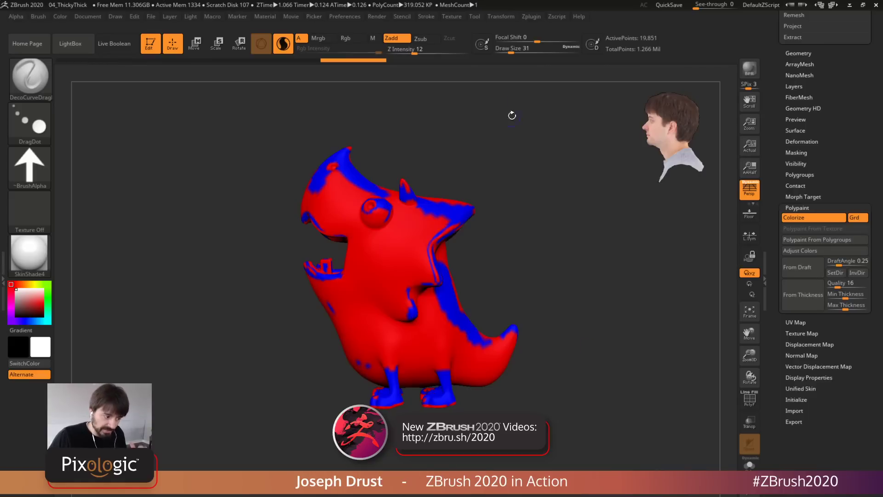
Check the thickness coloring on the Hollow dino and isolate its inner shell polygroup
drag(565, 213, 558, 238)
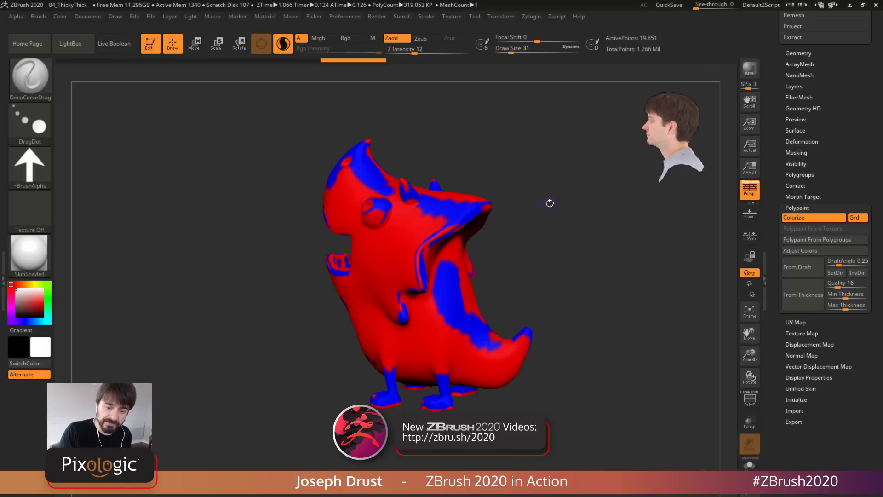
drag(507, 243, 578, 238)
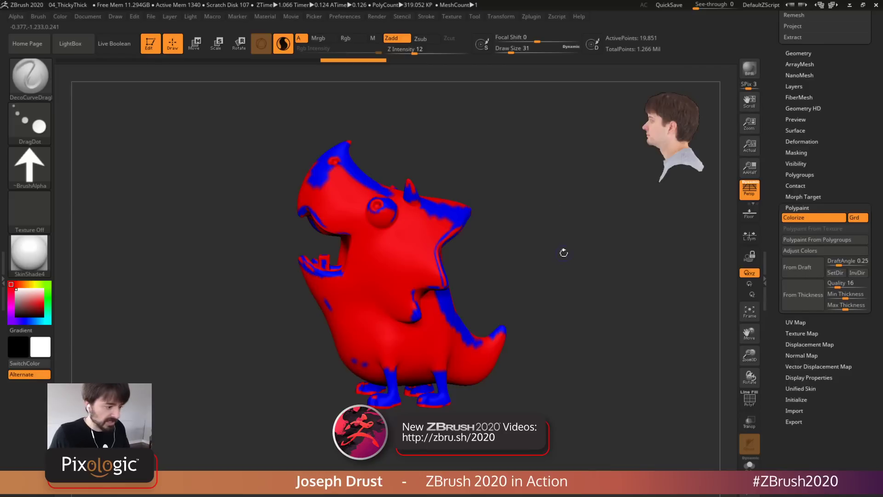
mouse_move(562, 253)
mouse_down()
mouse_move(580, 194)
mouse_move(562, 256)
mouse_up()
key(ctrl+shift)
ctrl+shift+click(415, 373)
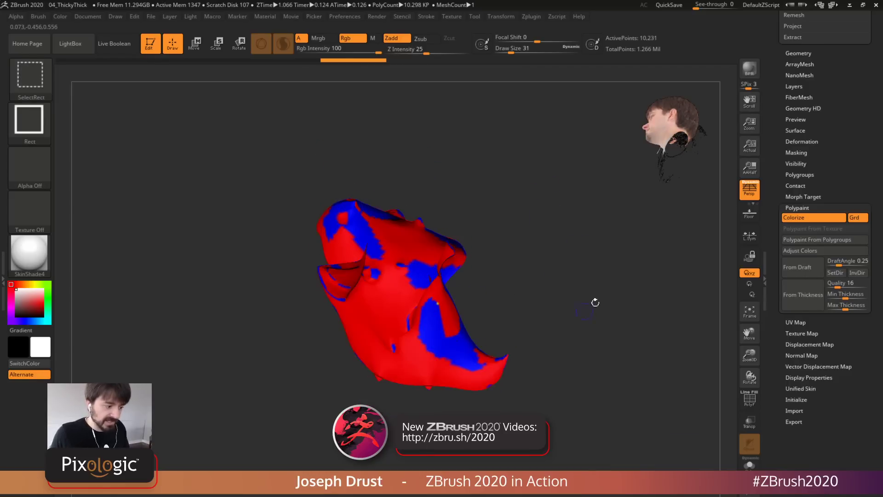
drag(592, 300, 594, 327)
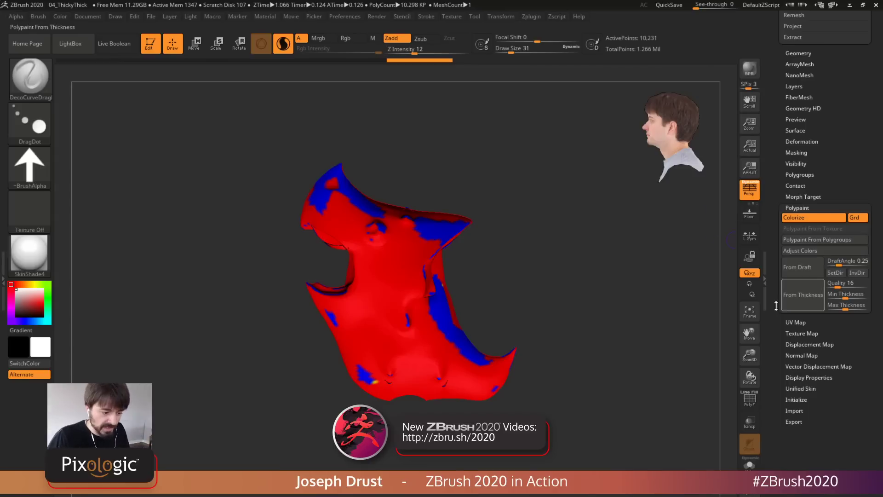
Flip the inner shell's polygon normals in the display properties and turn off its polypaint display
click(782, 377)
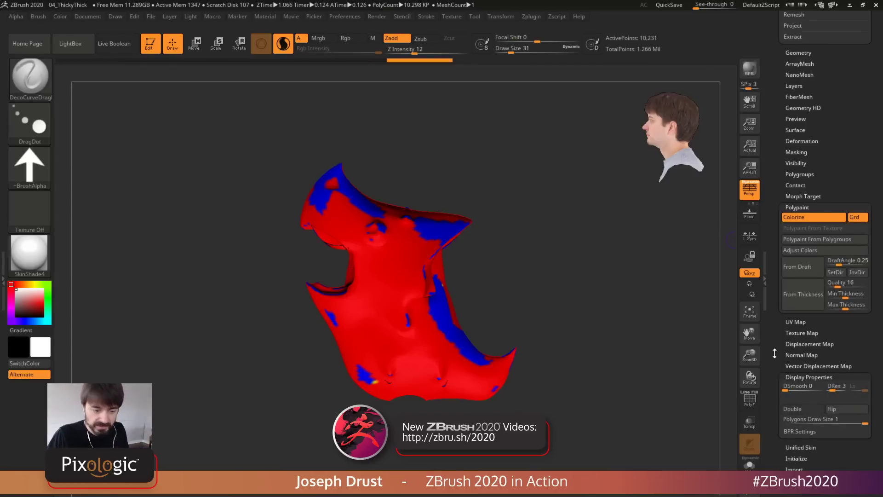
click(835, 409)
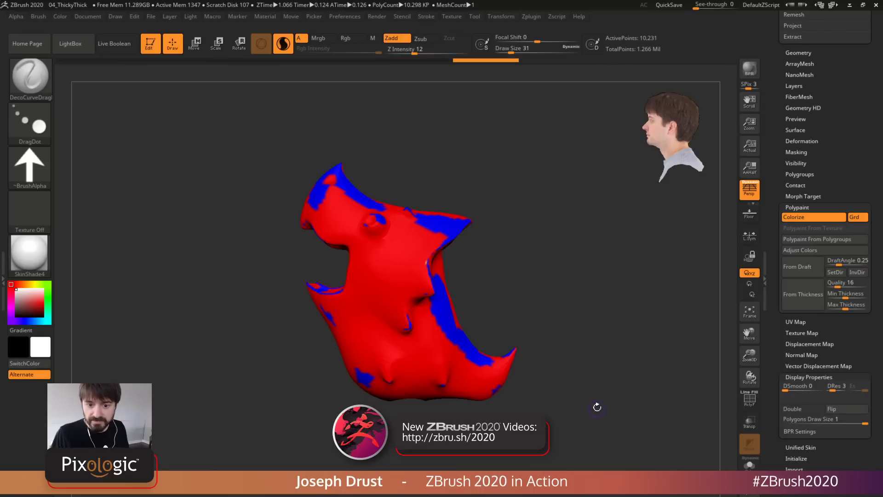
drag(853, 162, 853, 166)
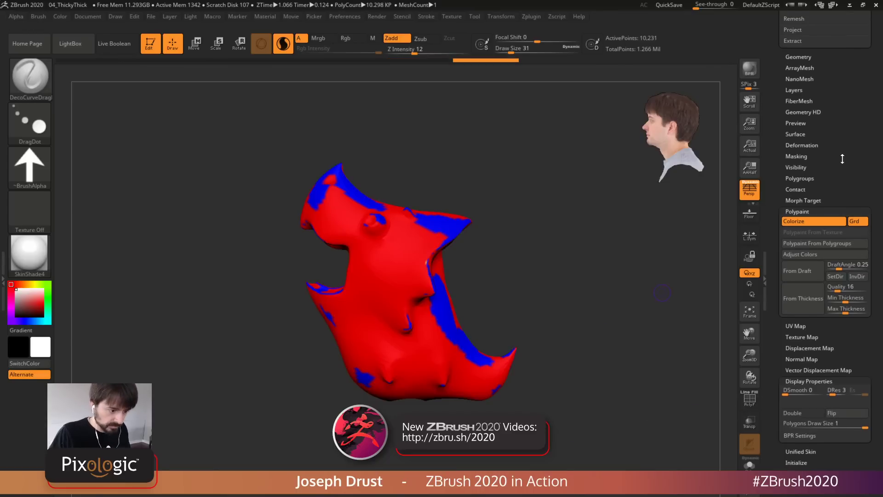
click(800, 221)
drag(613, 285, 632, 254)
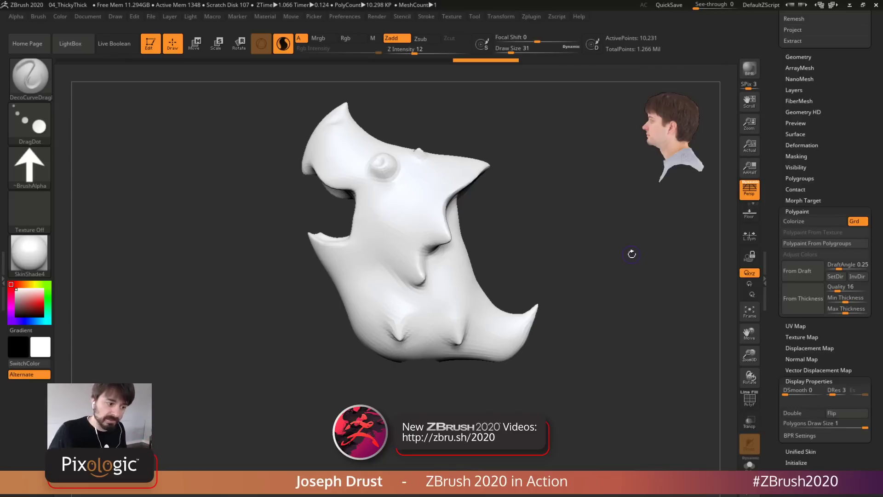
Shrink the inner shell with a negative Inflate deformation and inspect its horns, frill and tail
click(802, 145)
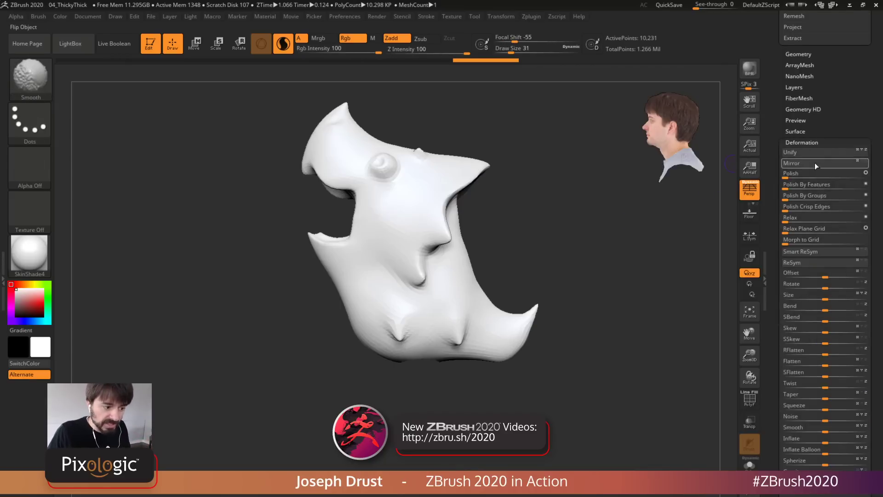
drag(824, 437, 814, 437)
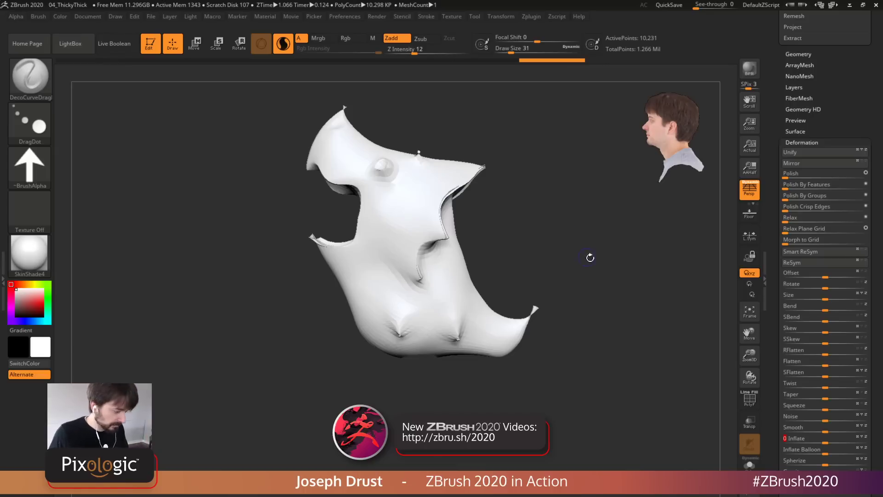
drag(590, 258, 529, 317)
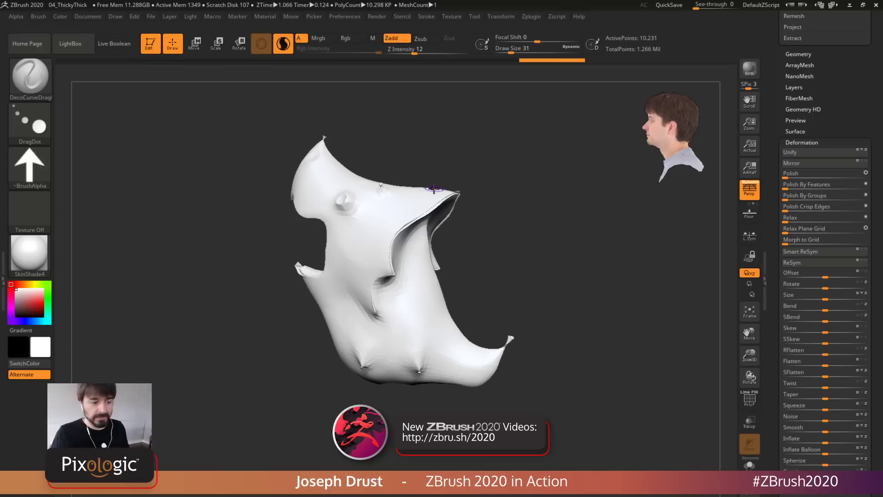
Polish the inner shell with the Polish deformation, switching its mode circle to filled, to round off the pinched tips
click(868, 173)
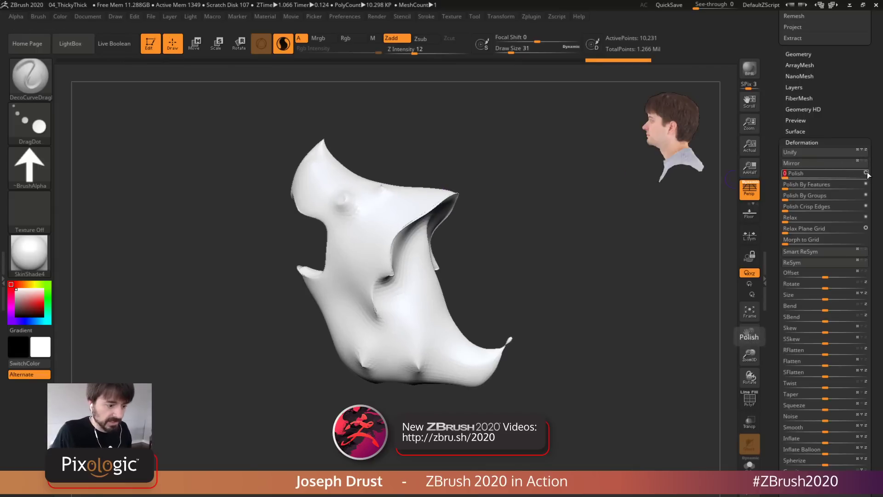
click(867, 173)
drag(797, 176, 869, 175)
drag(790, 177, 835, 171)
drag(581, 266, 584, 306)
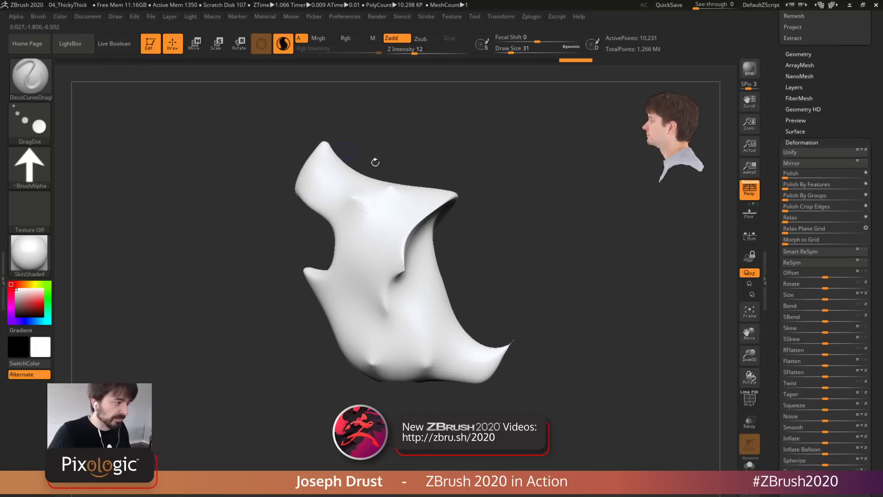
Smooth the inner shell's tail tip, body and head with the Smooth brush at Draw Size 74
key(space)
drag(599, 287, 592, 294)
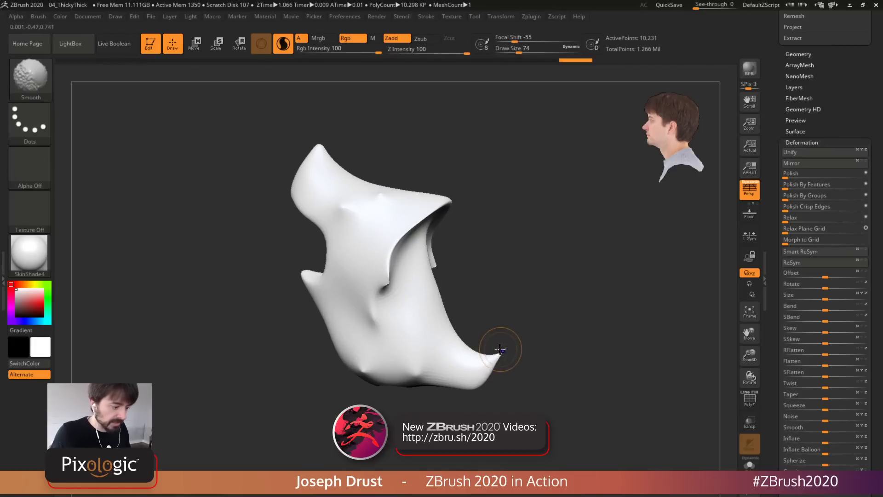
shift+drag(504, 348, 482, 380)
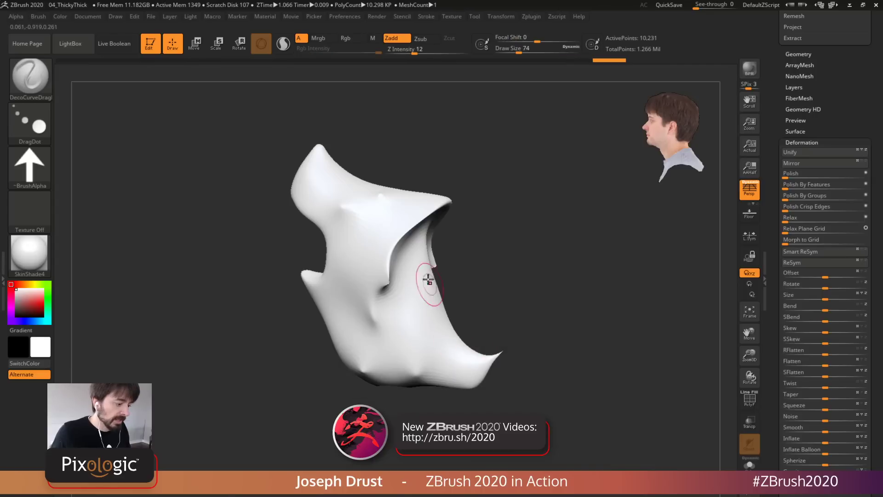
right_drag(430, 278, 455, 270)
mouse_move(403, 269)
shift+mouse_down()
mouse_move(400, 239)
mouse_move(403, 285)
mouse_move(420, 233)
mouse_move(414, 203)
mouse_move(299, 156)
mouse_move(294, 199)
shift+mouse_up()
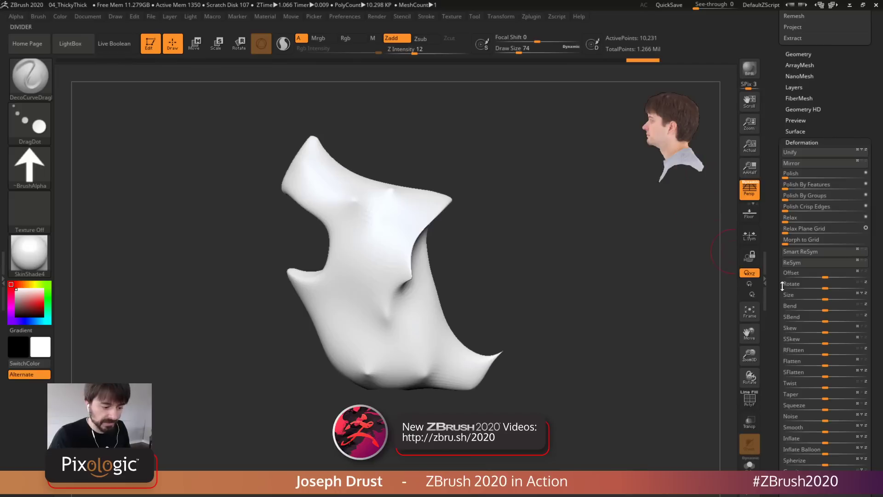
Flip the inner shell's normals back and unhide the rest of the Hollow mesh
drag(775, 340, 775, 186)
drag(774, 350, 787, 249)
click(846, 289)
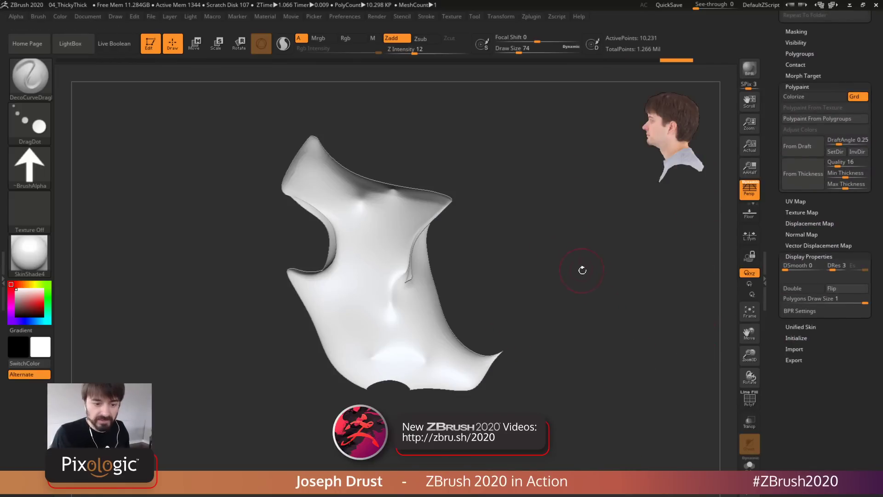
ctrl+shift+click(580, 367)
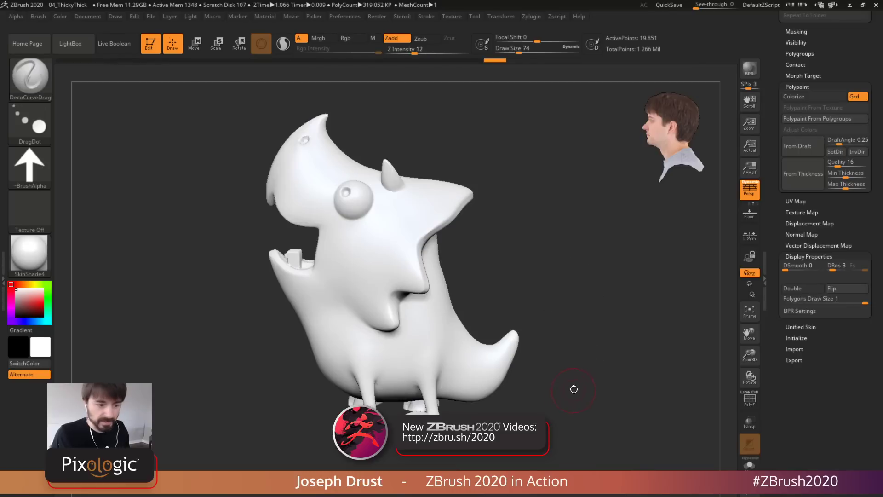
Recalculate the thickness polypaint on the Hollow mesh and inspect the remaining thin areas from the sides and underneath
mouse_move(589, 339)
mouse_down()
mouse_move(608, 336)
mouse_move(586, 343)
mouse_up()
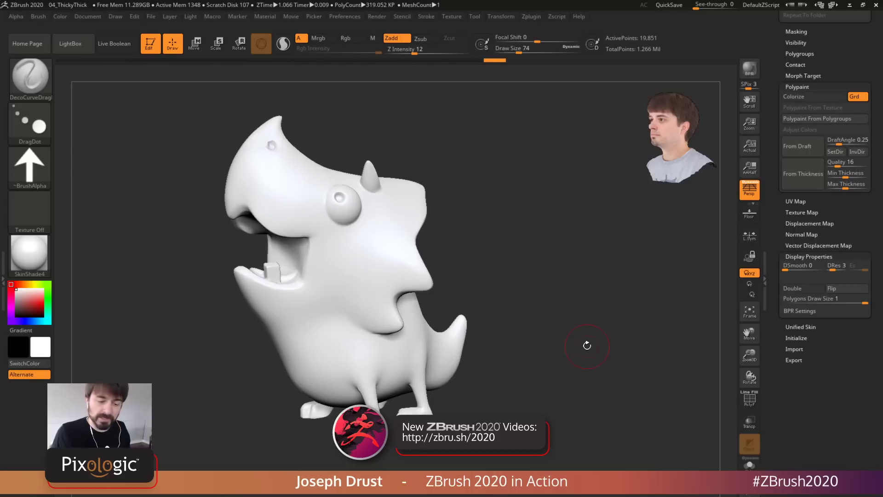
click(814, 186)
drag(636, 334, 628, 351)
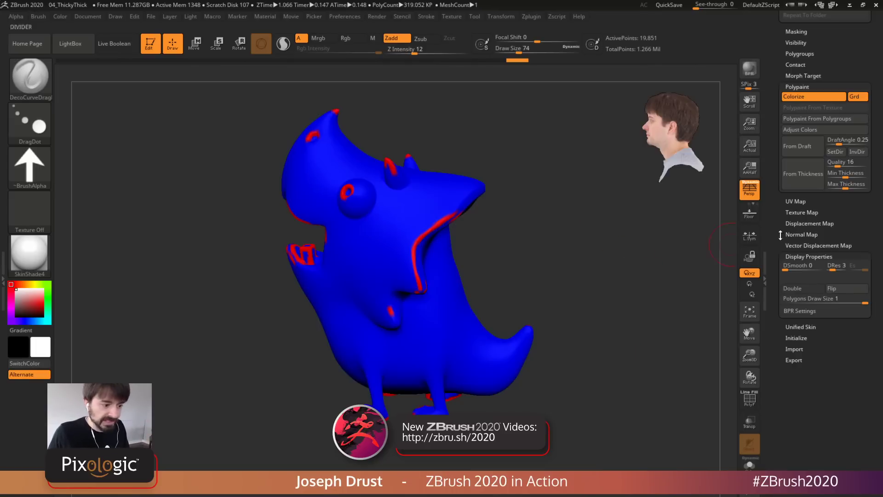
drag(648, 303, 623, 309)
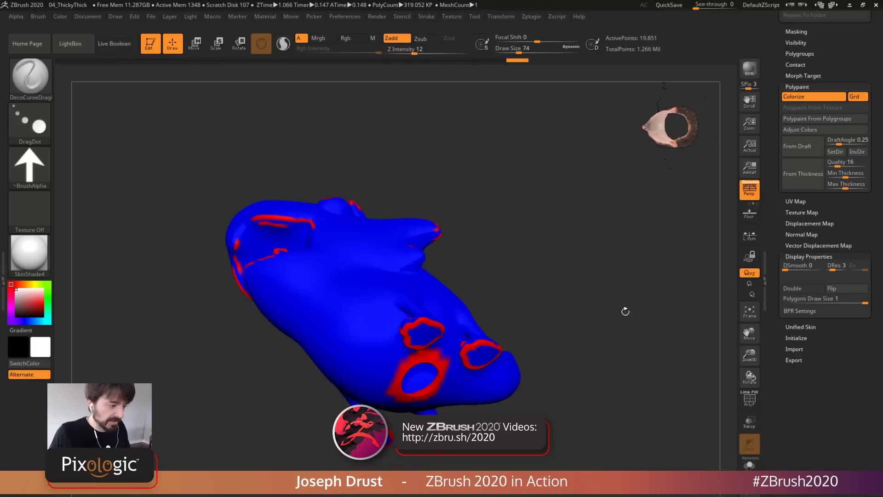
drag(585, 272, 506, 257)
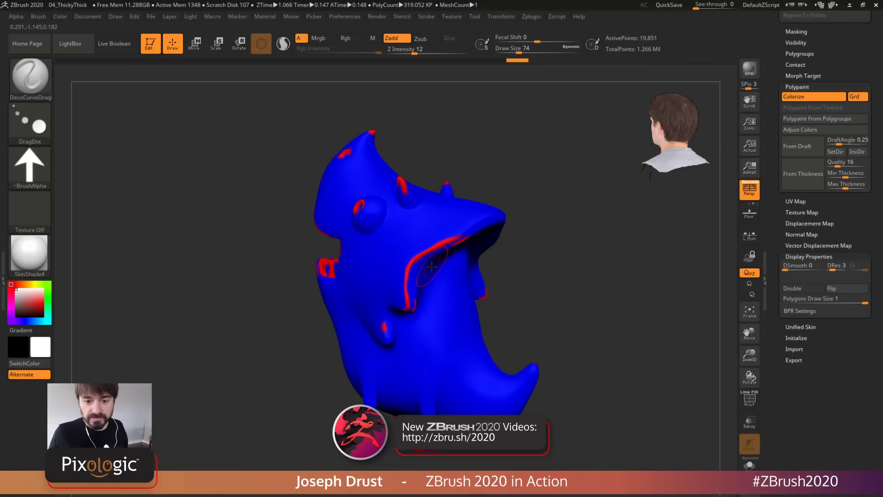
Thicken the thin rim of the frill with the Inflat brush, recalculating the thickness polypaint between strokes
key(b)
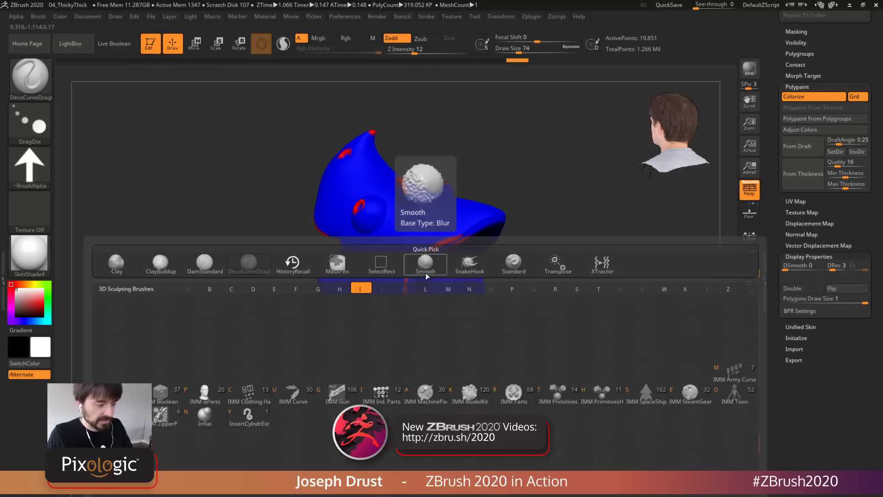
key(i)
key(n)
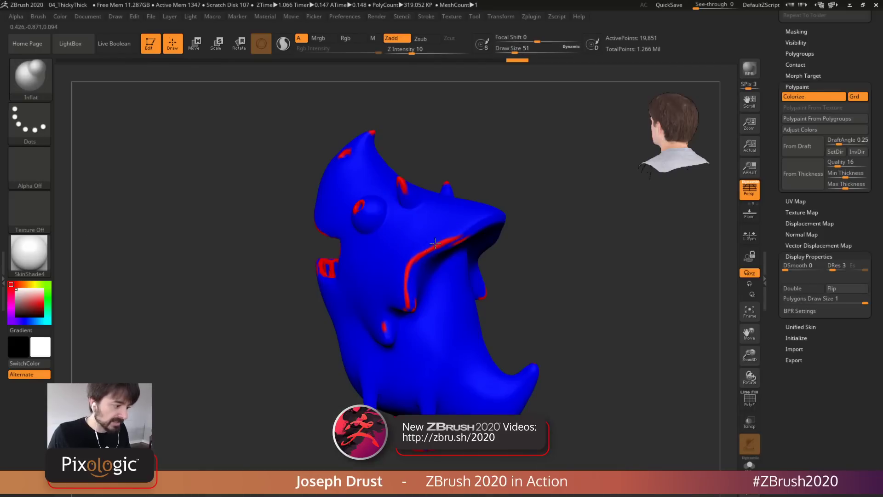
click(803, 175)
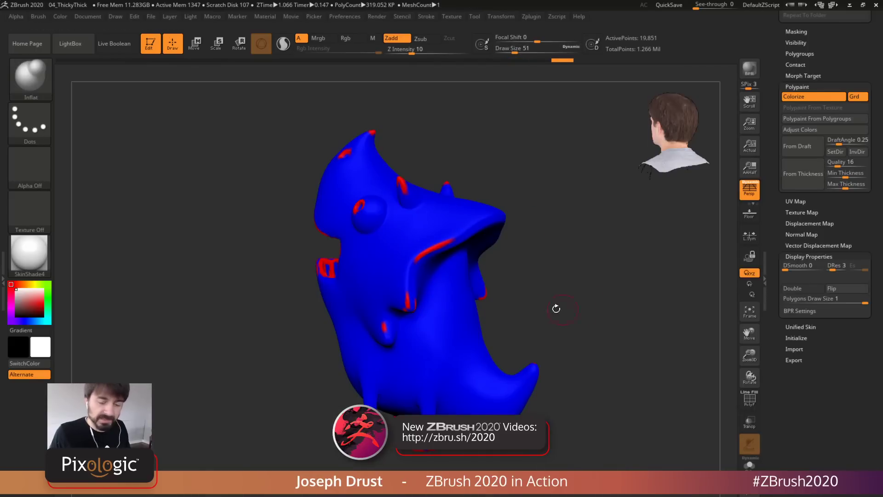
shift+drag(414, 261, 467, 231)
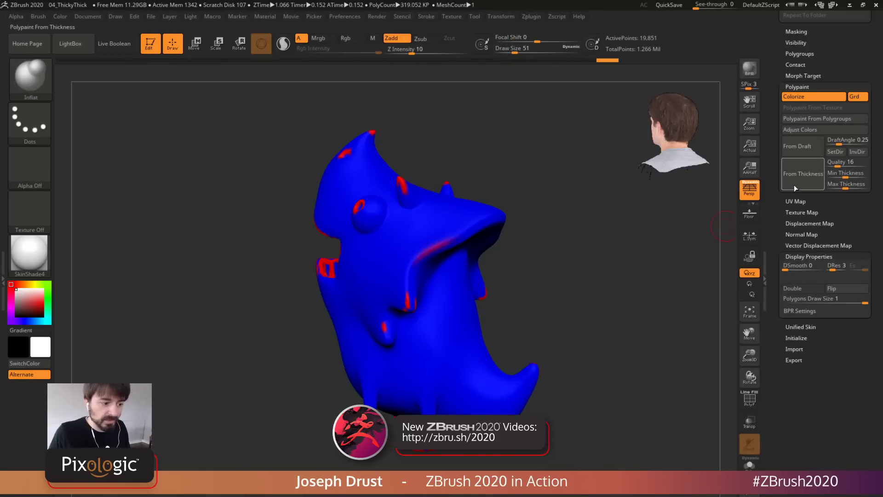
click(803, 175)
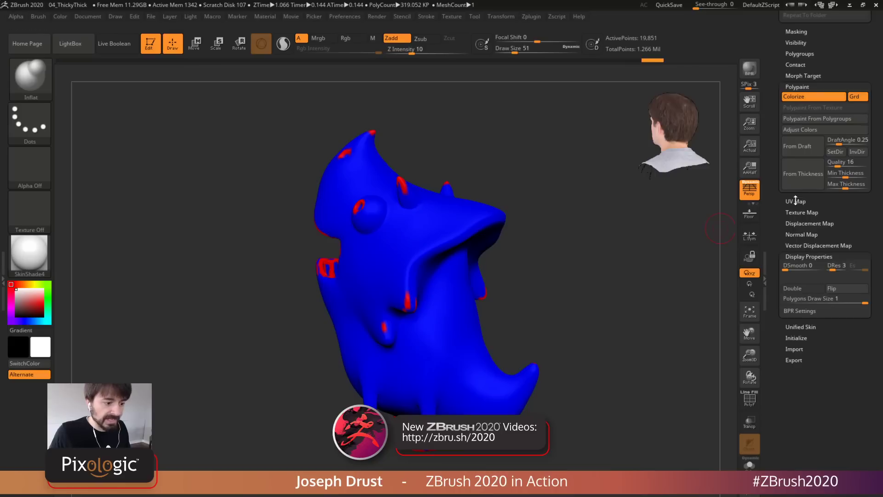
Inflate the thin tips of both brow horns and recalculate the thickness polypaint after each one
drag(636, 244, 624, 241)
drag(387, 189, 387, 182)
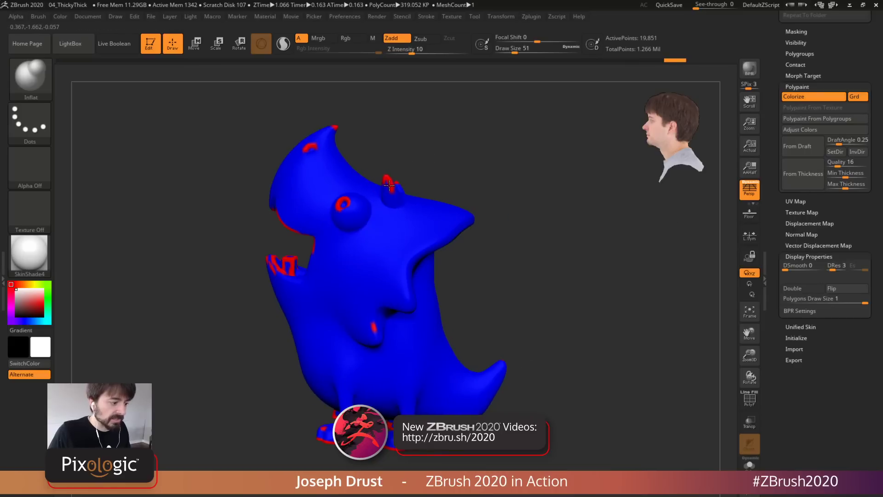
click(801, 181)
drag(611, 199, 512, 211)
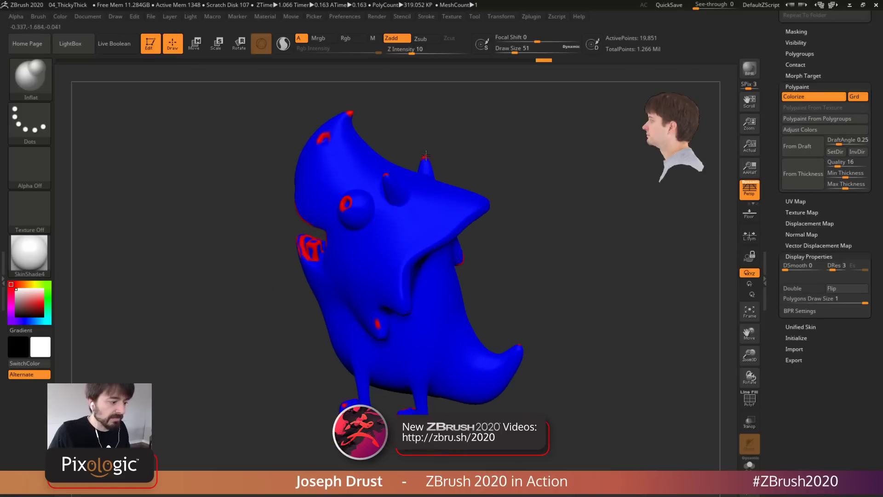
drag(421, 154, 423, 158)
click(810, 181)
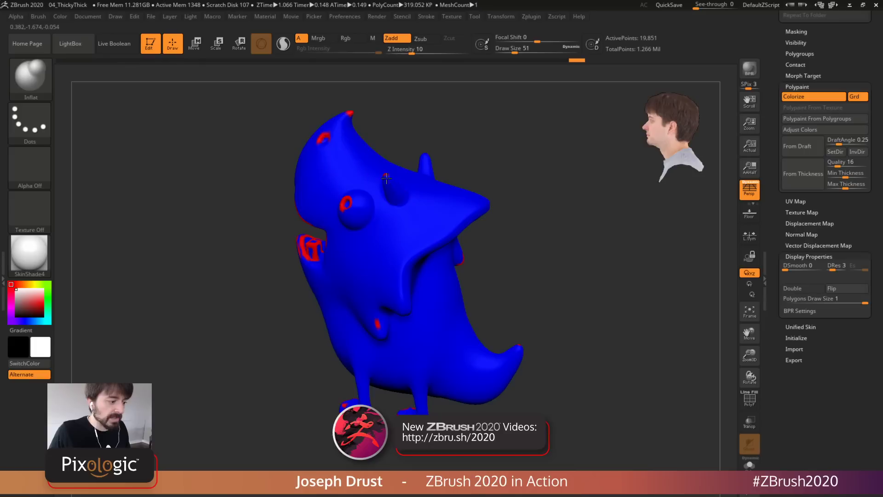
drag(601, 274, 599, 253)
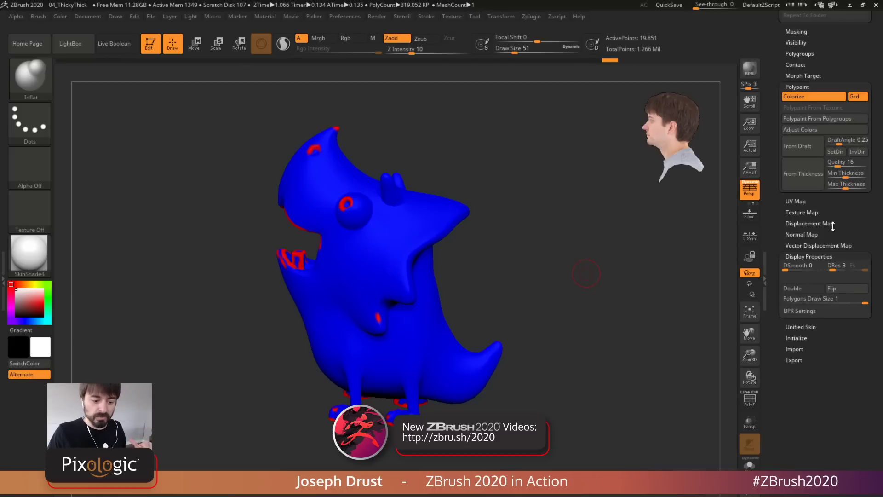
Switch to the Dog model and give it the MatCap Gray material, framing the whole body
drag(833, 226, 831, 408)
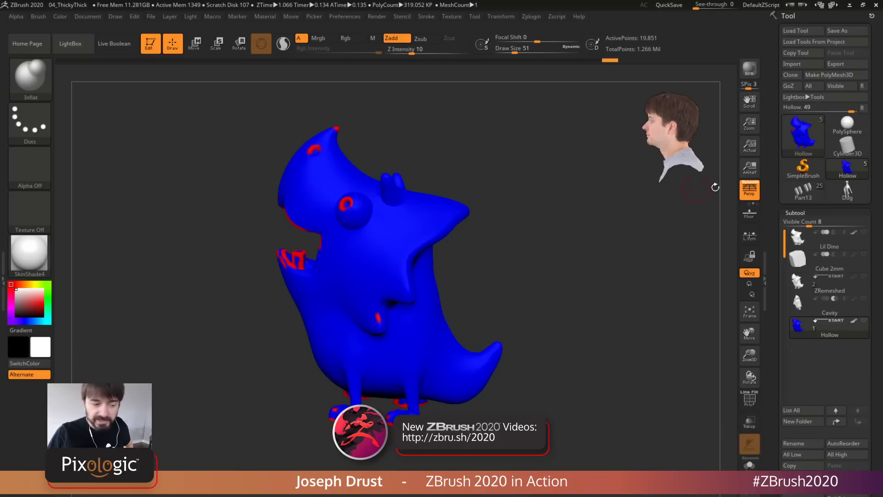
click(852, 196)
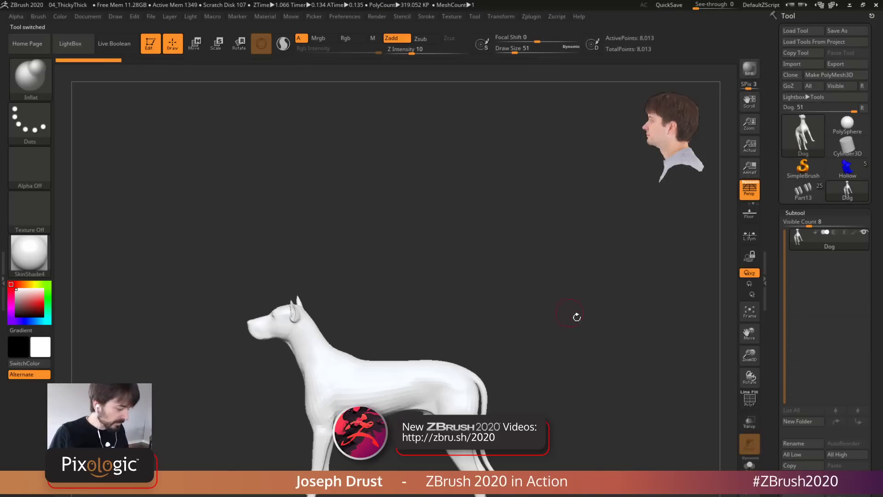
click(29, 253)
click(272, 235)
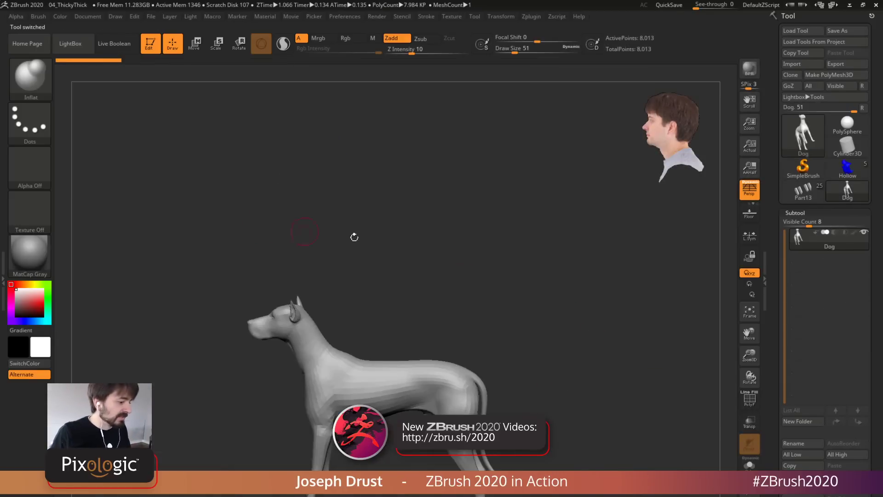
drag(354, 237, 593, 249)
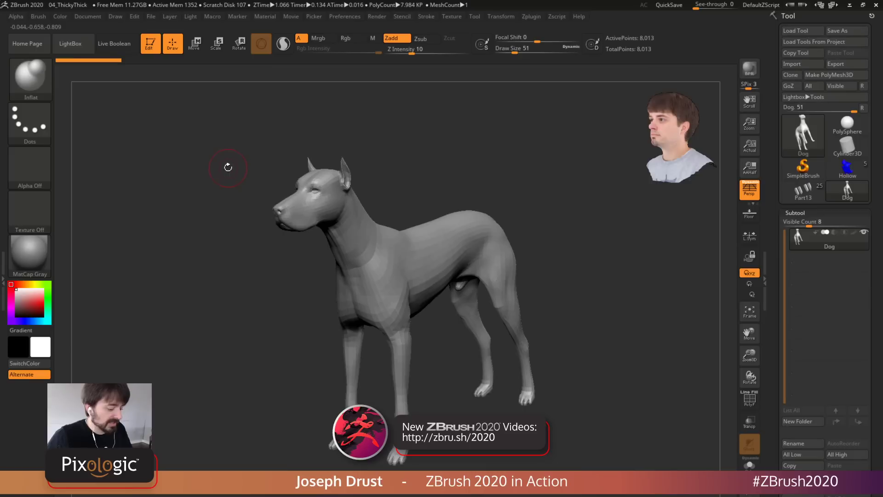
Select the Move brush with its Depth settings expanded, and show the dog in a straight front view with perspective off
key(b)
key(m)
key(v)
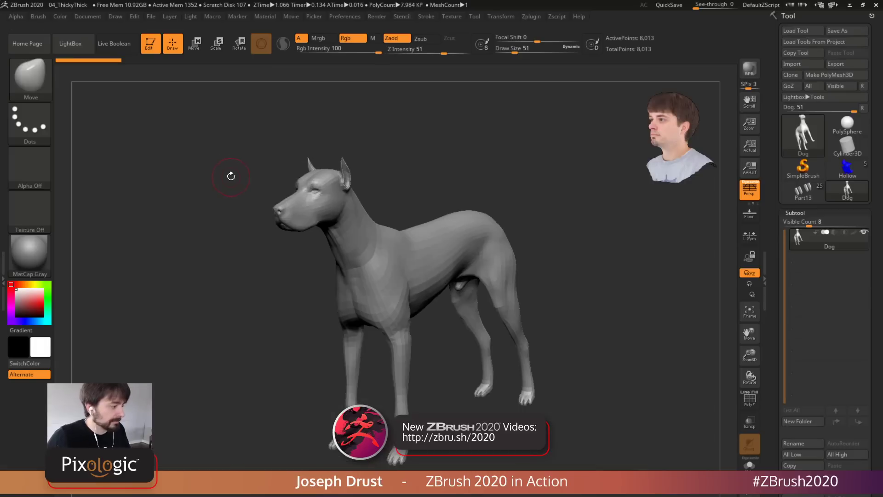
click(38, 17)
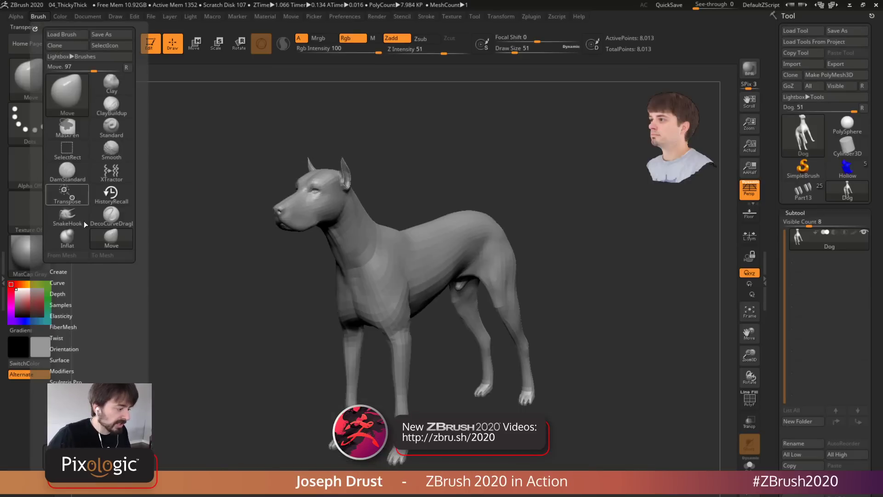
click(78, 293)
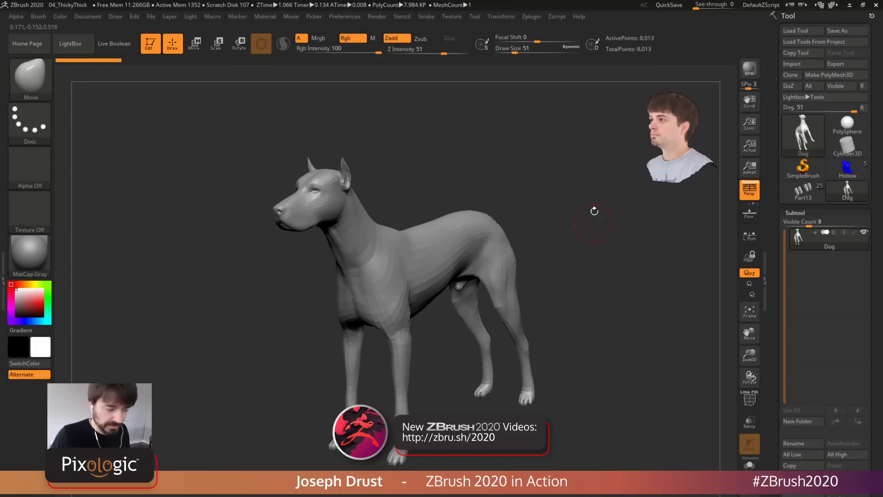
shift+drag(599, 269, 579, 306)
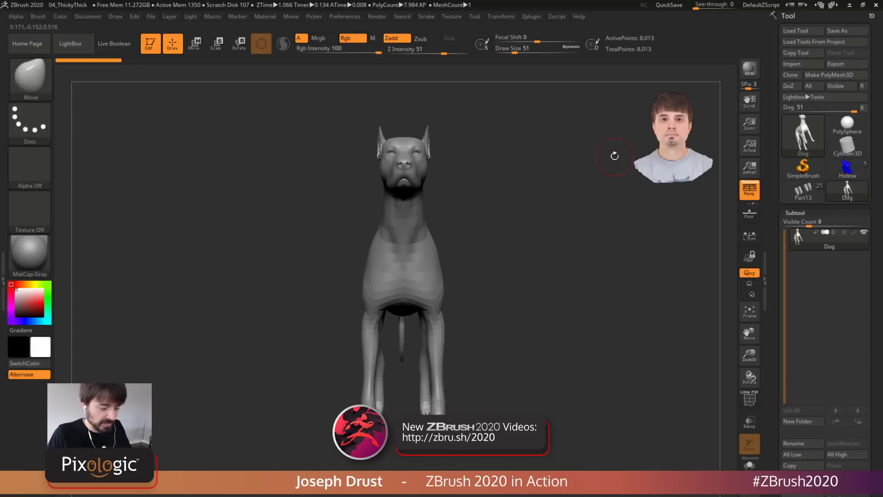
key(p)
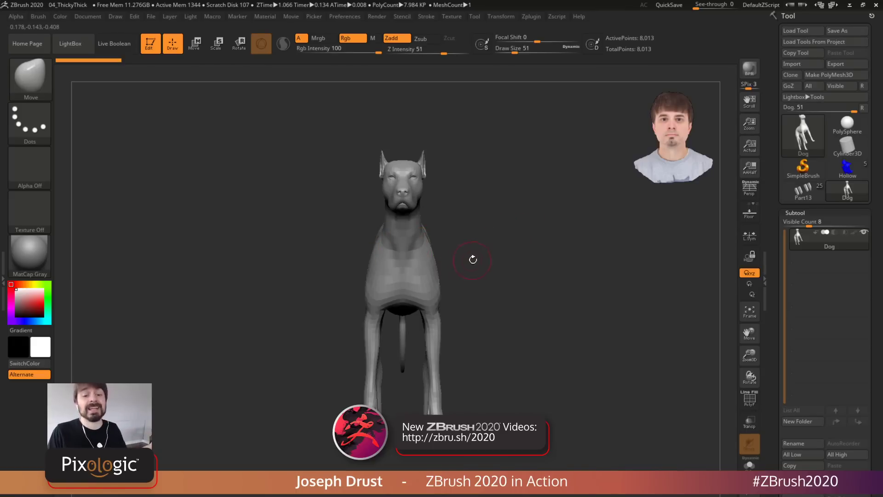
Pull the dog's chest and flanks outward with the Move brush at Draw Size 197
key(space)
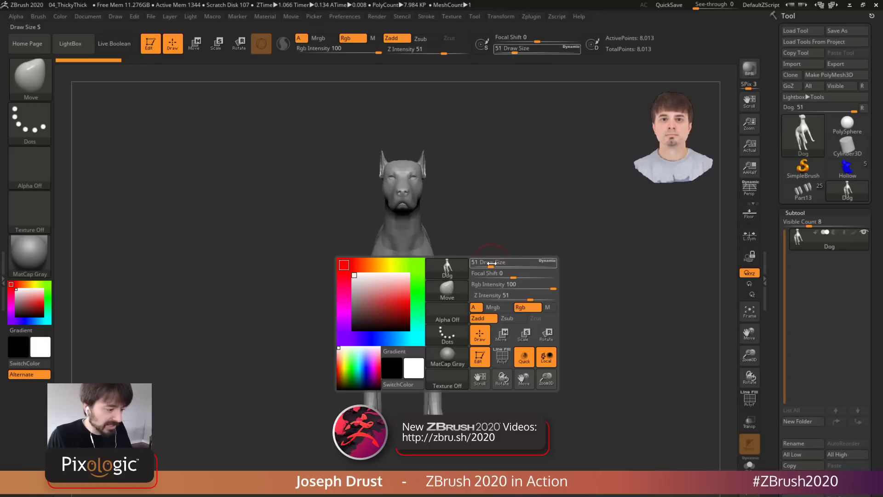
mouse_move(488, 261)
mouse_down()
mouse_move(507, 259)
mouse_move(484, 261)
mouse_up()
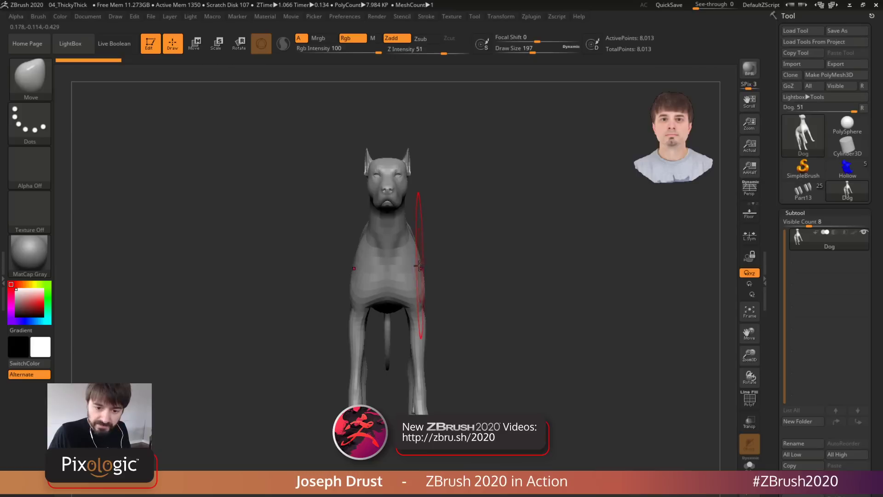
drag(418, 267, 454, 261)
mouse_move(587, 344)
mouse_down()
mouse_move(633, 325)
mouse_move(605, 341)
mouse_move(588, 368)
mouse_up()
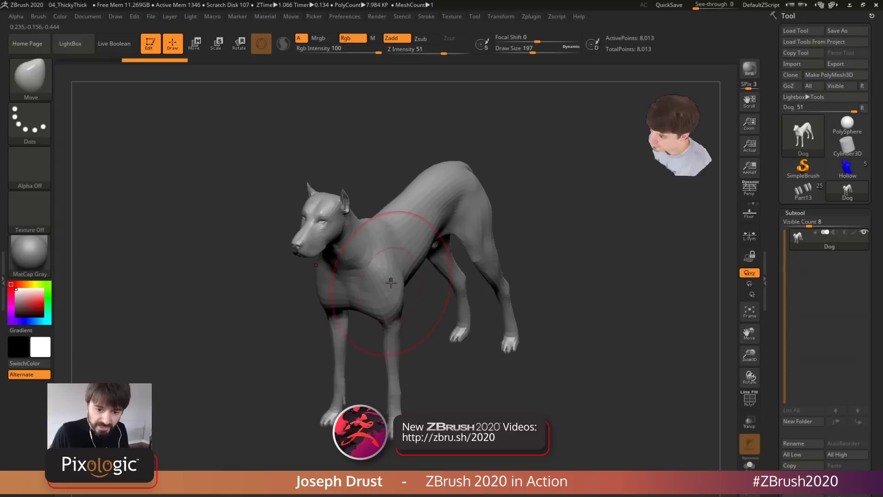
drag(401, 262, 416, 257)
mouse_move(441, 230)
mouse_down()
mouse_move(474, 208)
mouse_move(418, 289)
mouse_up()
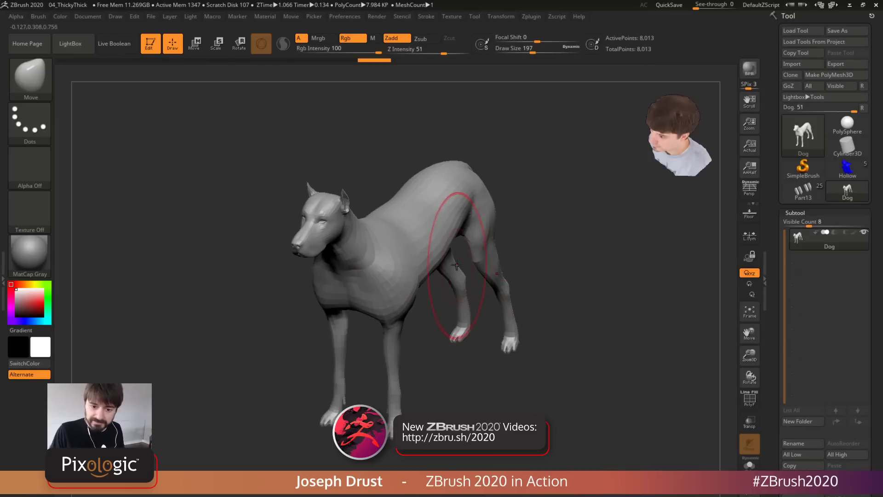
Try pushing the dog's rump in side view with the Move brush at Draw Size 136, and undo all the Move strokes
mouse_move(614, 281)
shift+mouse_down()
mouse_move(619, 265)
mouse_move(578, 262)
mouse_move(632, 262)
mouse_move(578, 264)
shift+mouse_up()
key(space)
drag(580, 264, 572, 264)
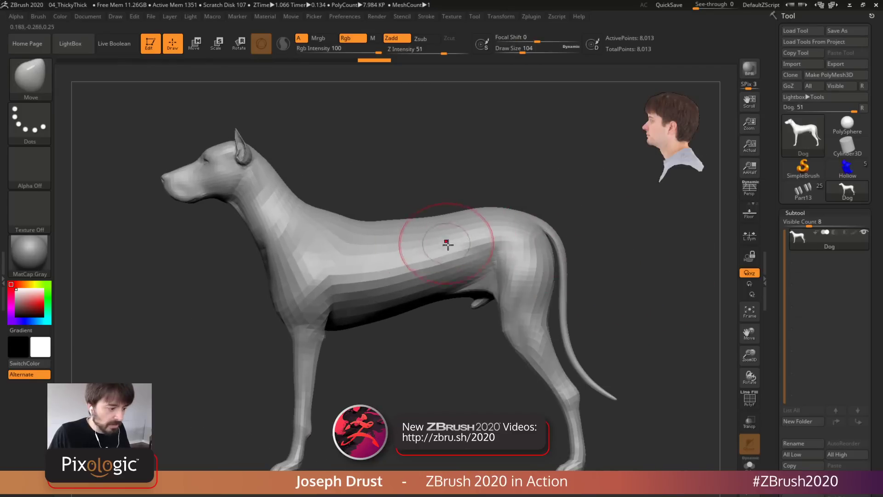
key(space)
drag(457, 250, 461, 250)
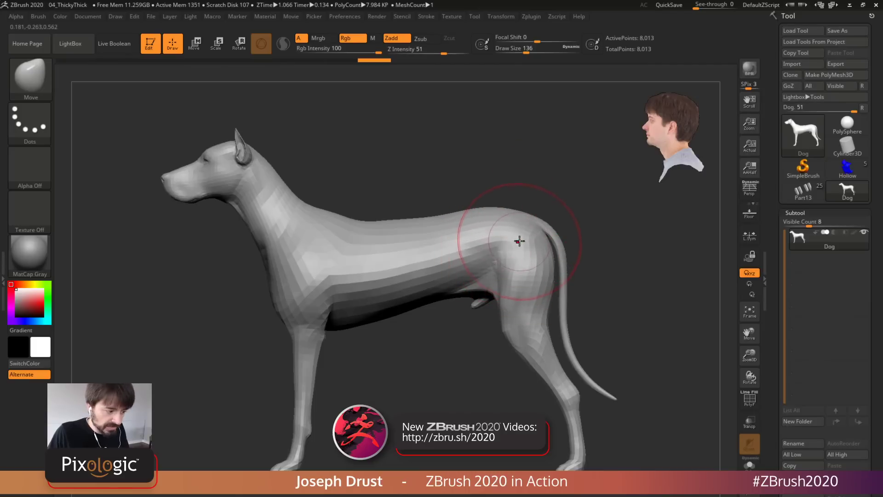
drag(548, 184, 555, 209)
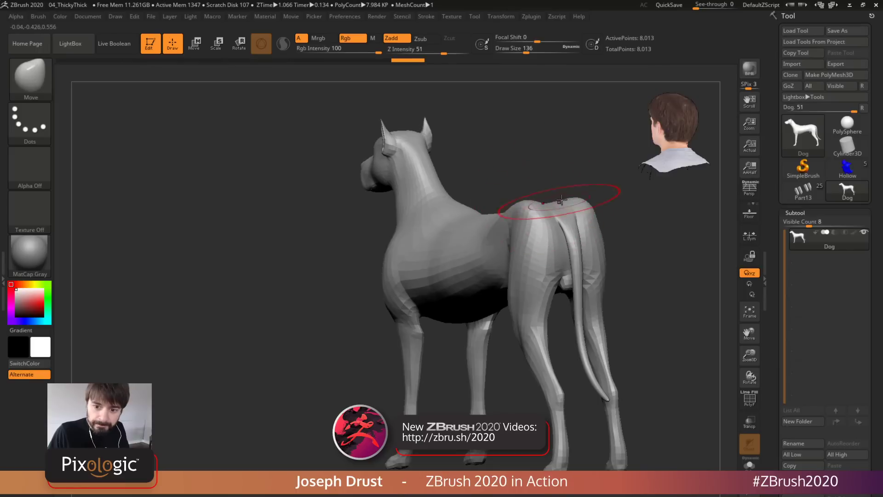
drag(519, 184, 521, 211)
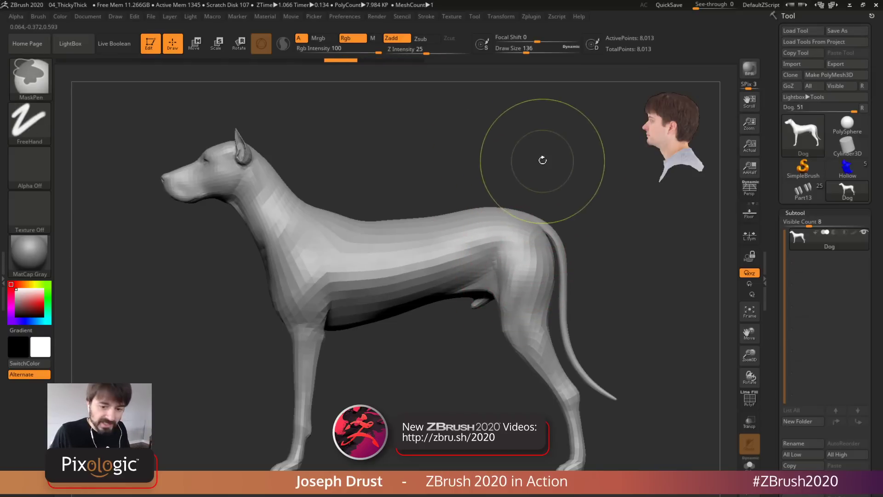
mouse_move(543, 158)
mouse_down()
mouse_move(567, 159)
mouse_move(568, 185)
mouse_up()
key(ctrl)
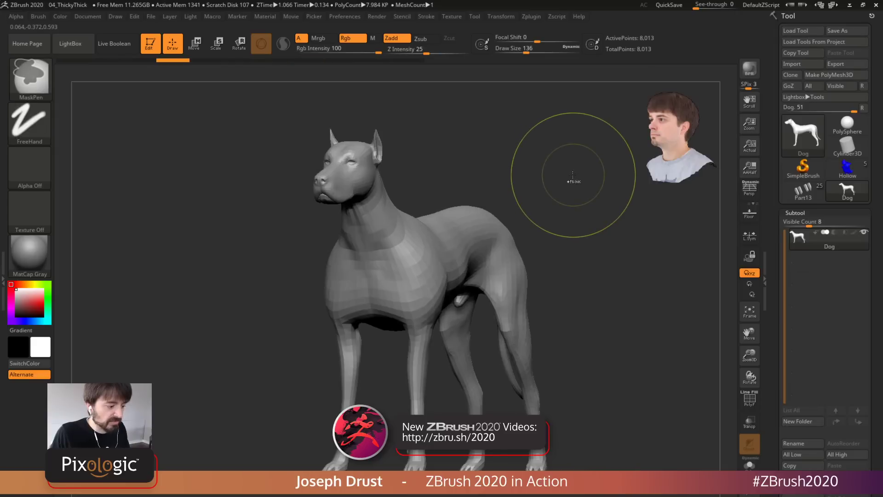
Turn on Infinite Depth for the Move brush with the dog in front view
shift+drag(601, 264, 585, 290)
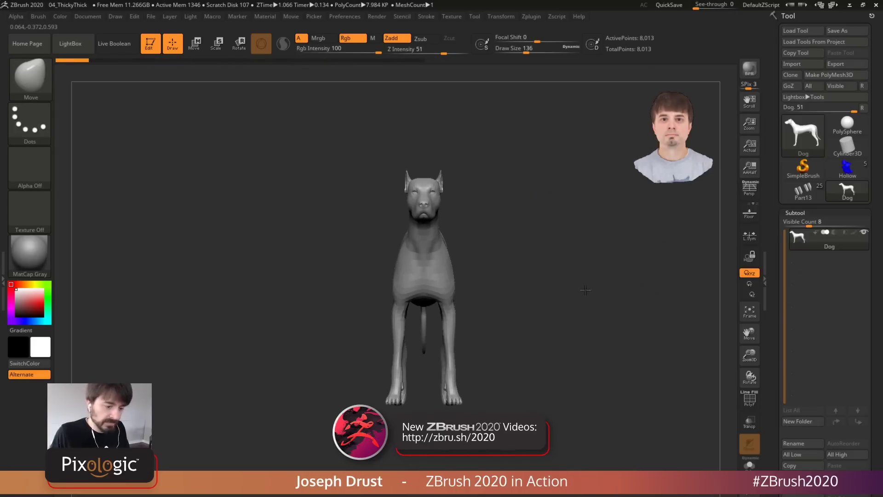
click(38, 16)
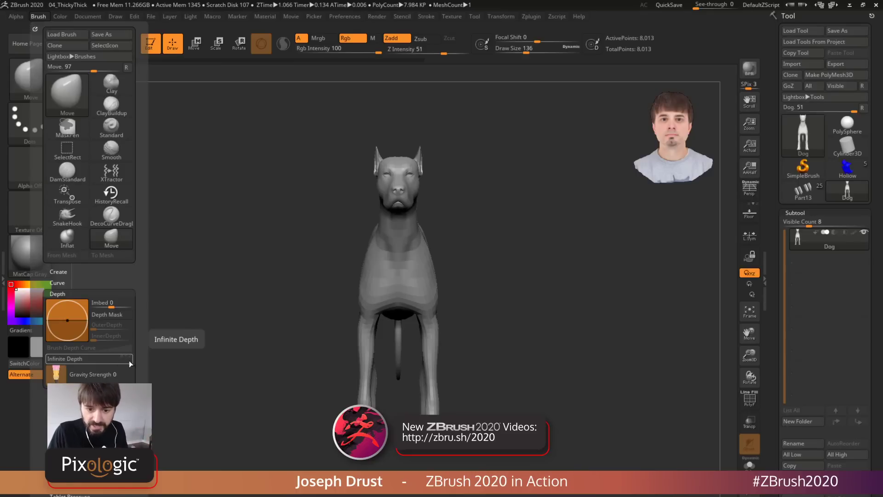
click(90, 363)
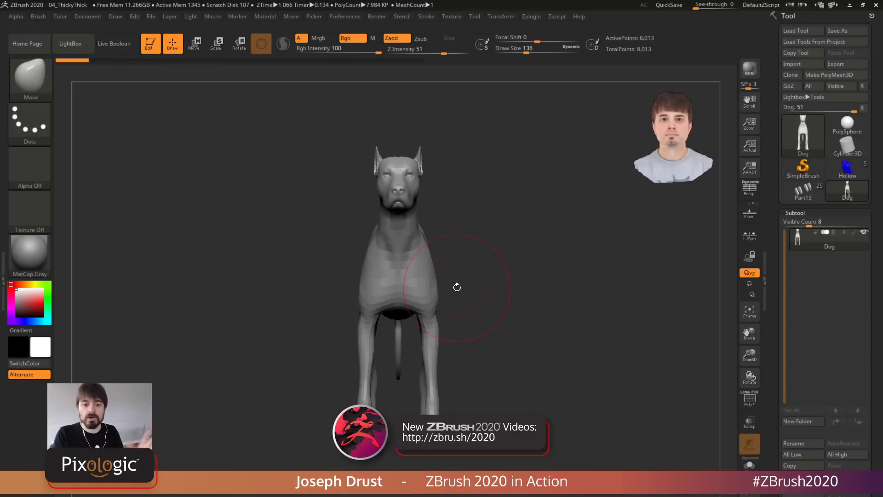
drag(556, 289, 532, 297)
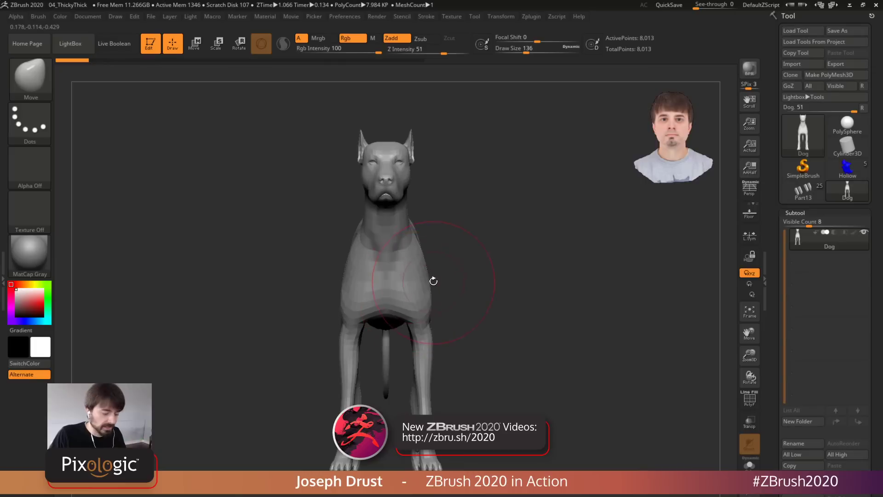
Try pulling the dog's chest and flanks outward in front view with the Infinite Depth Move brush at Draw Size 163
key(space)
mouse_move(440, 269)
mouse_down()
mouse_move(483, 265)
mouse_move(512, 278)
mouse_move(548, 240)
mouse_up()
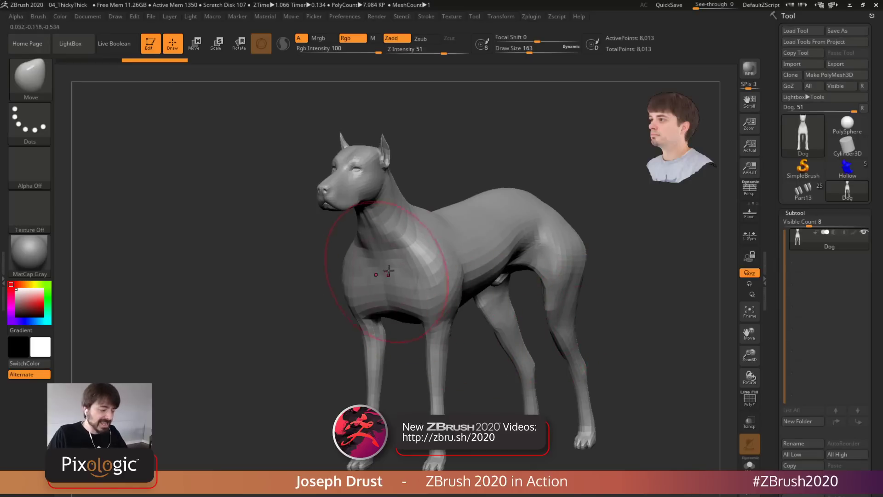
drag(301, 287, 197, 322)
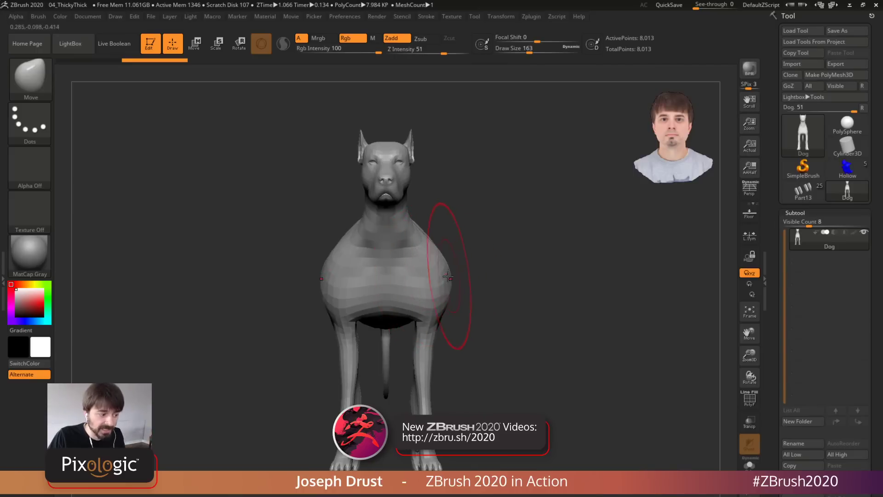
mouse_move(449, 277)
mouse_down()
mouse_move(362, 278)
mouse_move(486, 280)
mouse_move(518, 269)
mouse_up()
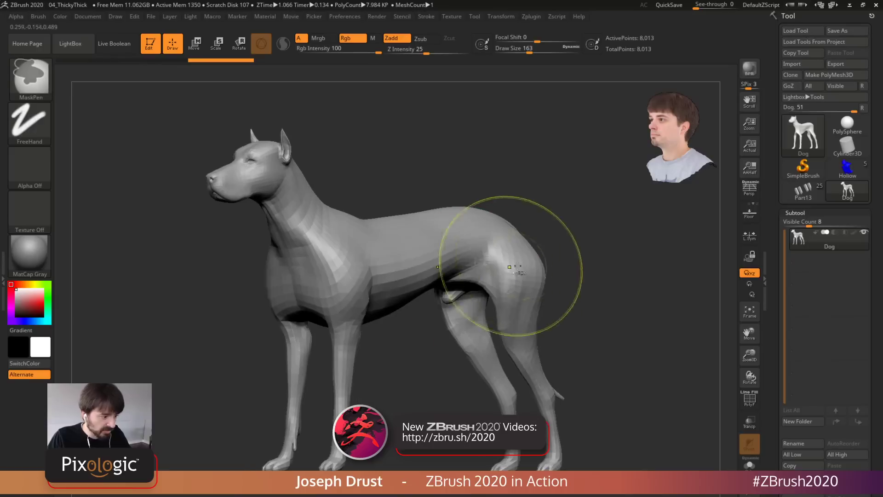
Try raising the dog's rump in side view with the Move brush at Draw Size 245, and undo the Move strokes
drag(568, 260, 595, 256)
shift+right_drag(536, 265, 536, 264)
key(space)
mouse_move(531, 268)
mouse_down()
mouse_move(538, 268)
mouse_move(529, 218)
mouse_up()
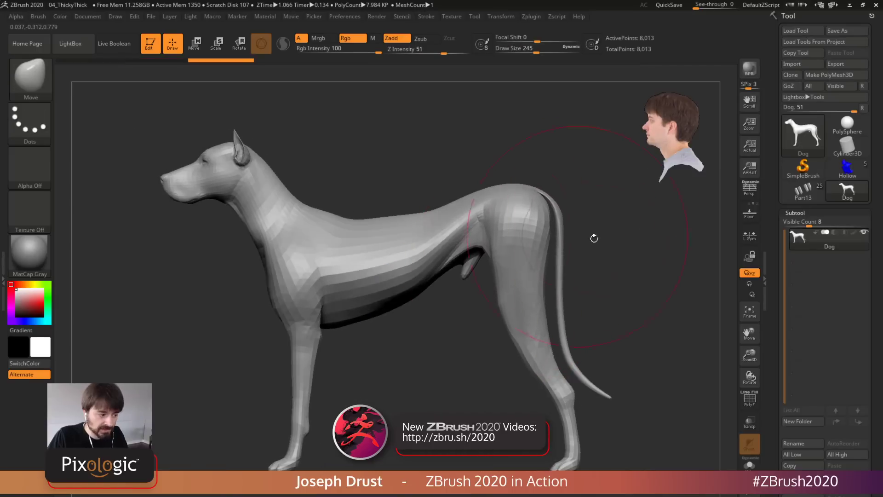
drag(591, 239, 551, 191)
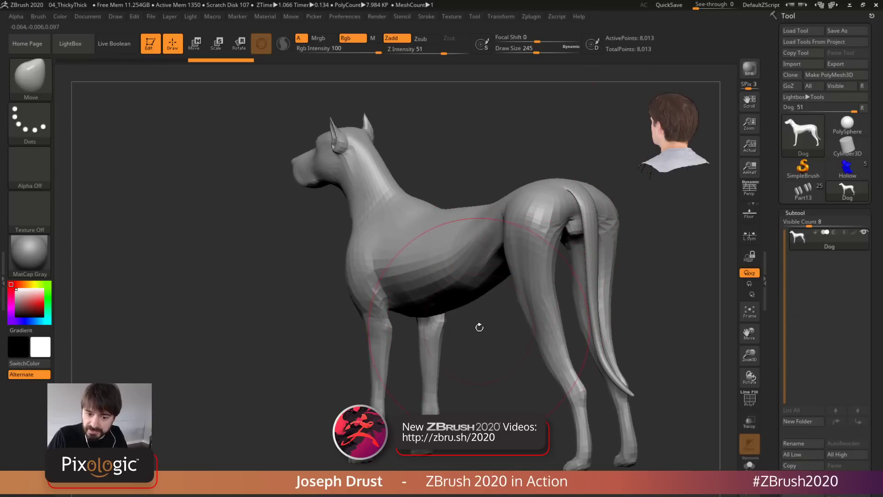
key(ctrl+z)
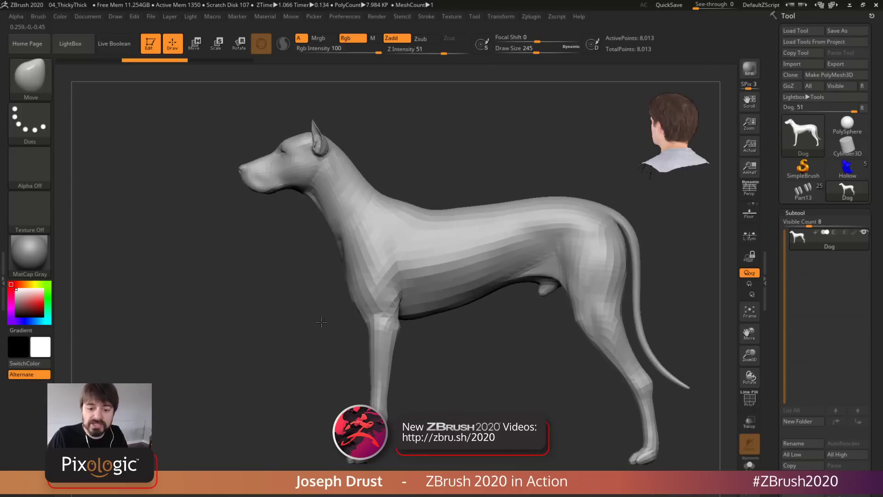
key(ctrl+z)
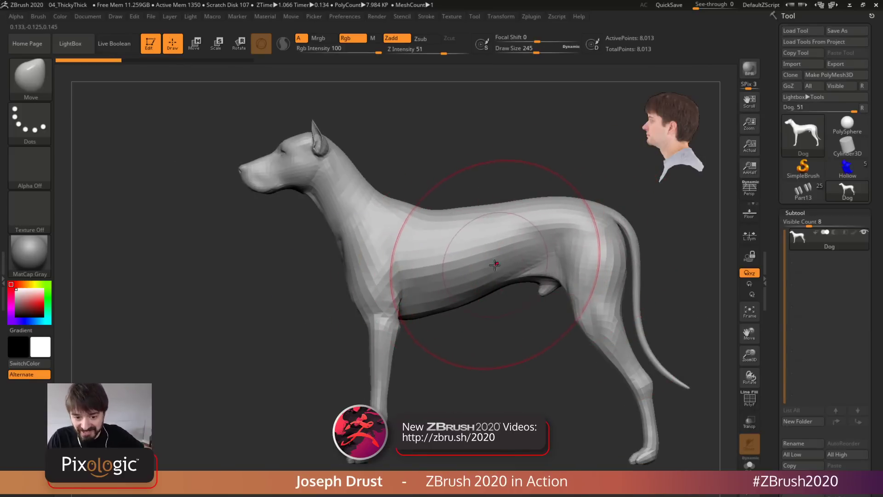
Try pulling the dog's belly downward in side view with the Move brush, and undo it after inspecting both sides
drag(443, 303, 438, 328)
drag(479, 378, 443, 366)
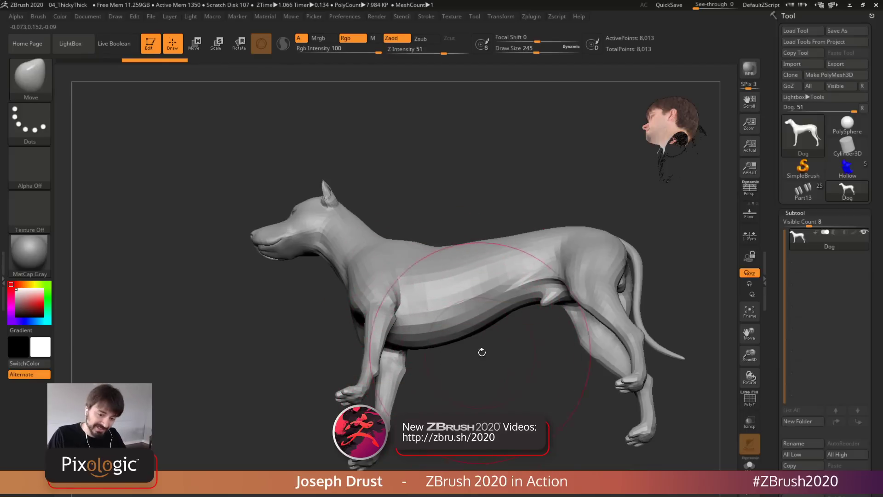
drag(481, 351, 489, 398)
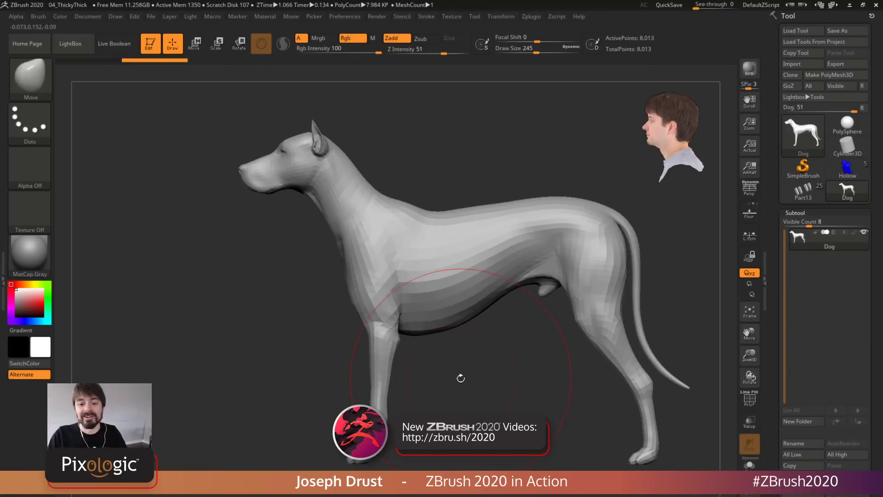
key(ctrl+z)
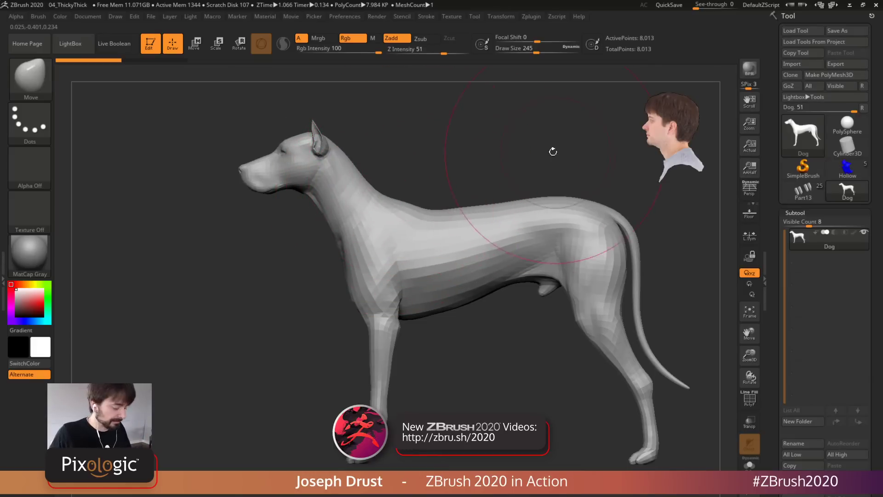
Try pulling the dog's shoulder outward with the Move brush in a three-quarter view with perspective on, and undo the stroke
drag(554, 150, 517, 174)
key(p)
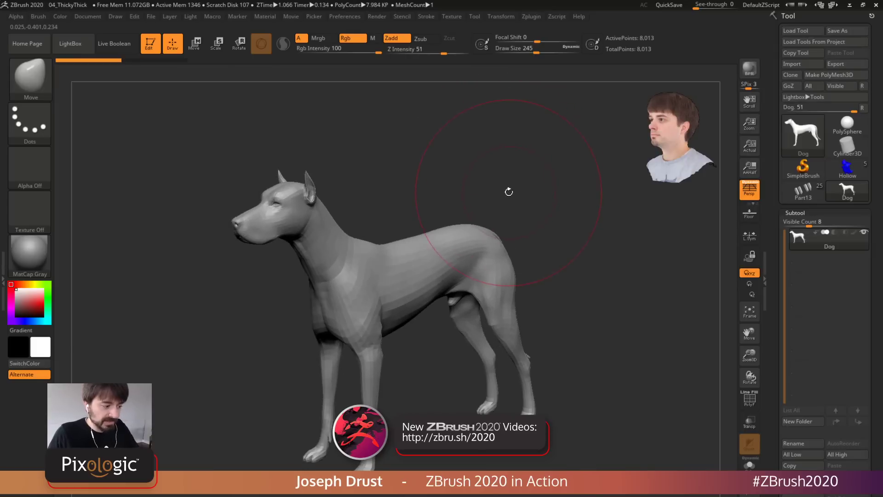
click(39, 17)
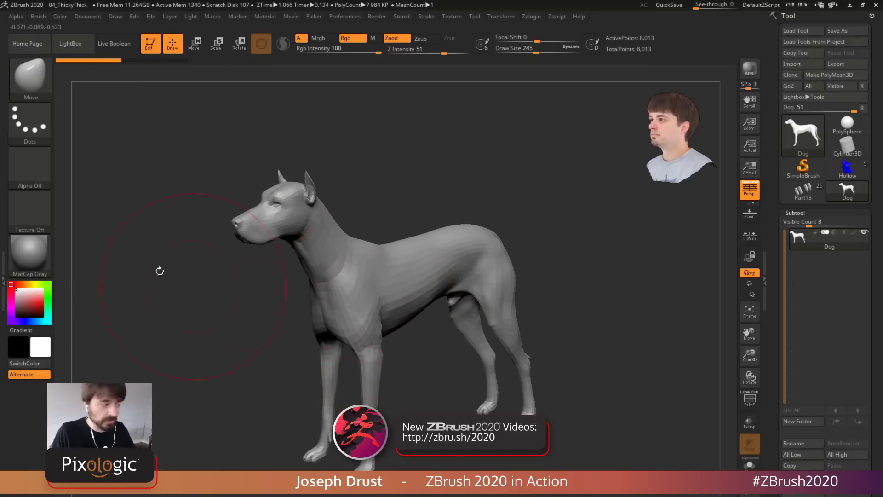
click(38, 17)
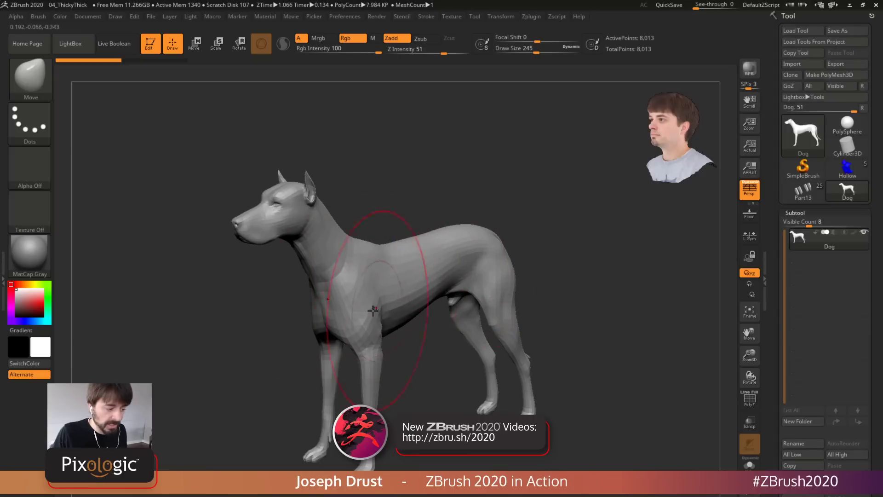
mouse_move(364, 312)
mouse_down()
mouse_move(395, 304)
mouse_move(410, 315)
mouse_move(374, 306)
mouse_move(437, 321)
mouse_move(419, 306)
mouse_up()
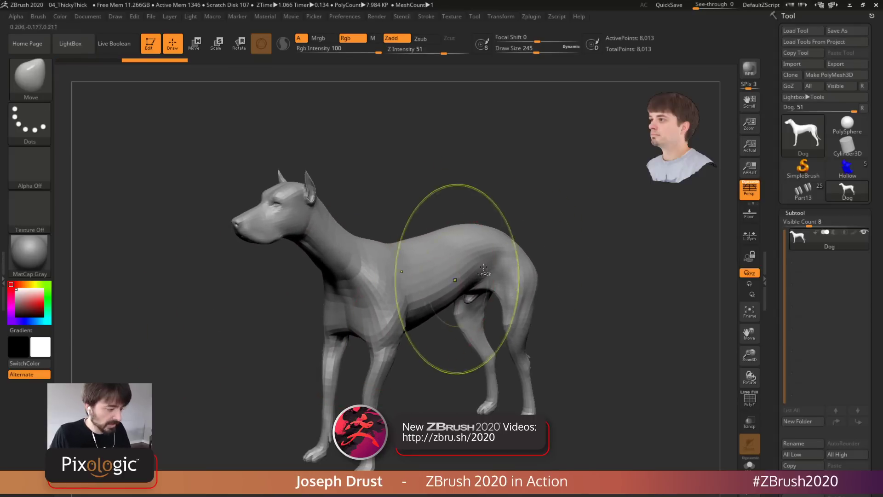
key(ctrl+z)
Try pulling the dog's chest and body outward from a front three-quarter view with the Move brush at Draw Size 90
drag(550, 205, 308, 285)
key(space)
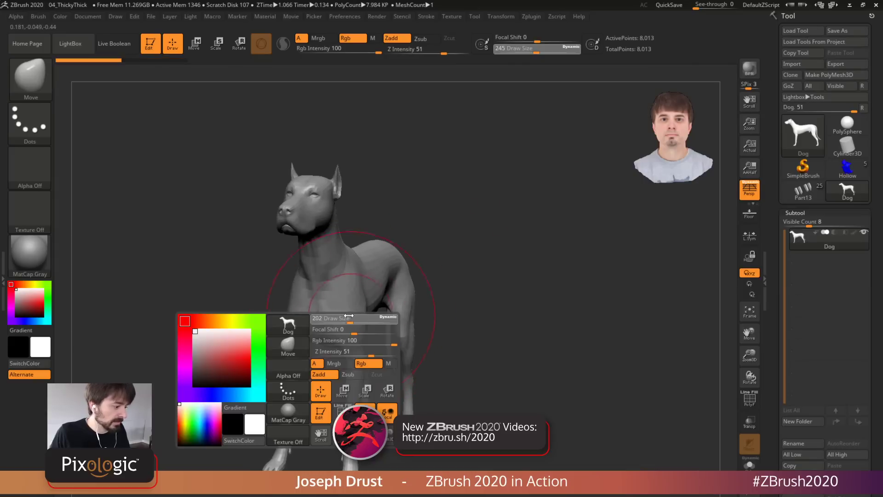
drag(520, 249, 463, 266)
drag(360, 311, 411, 328)
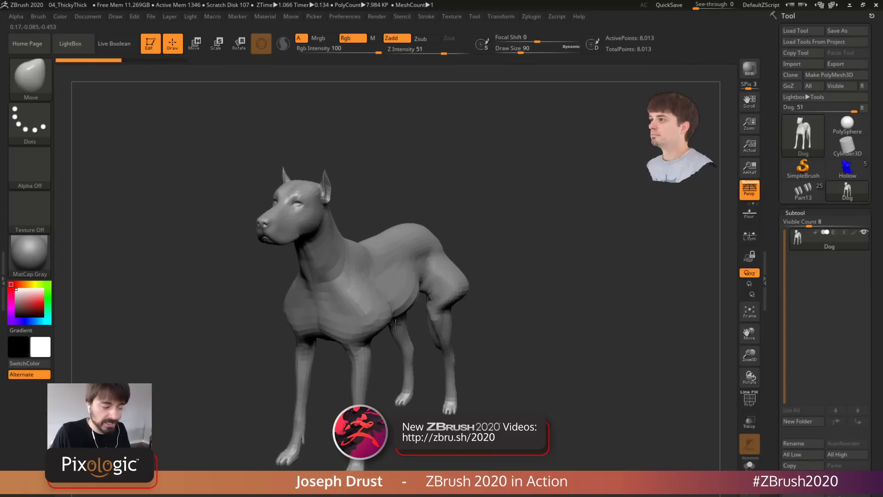
drag(398, 328, 396, 329)
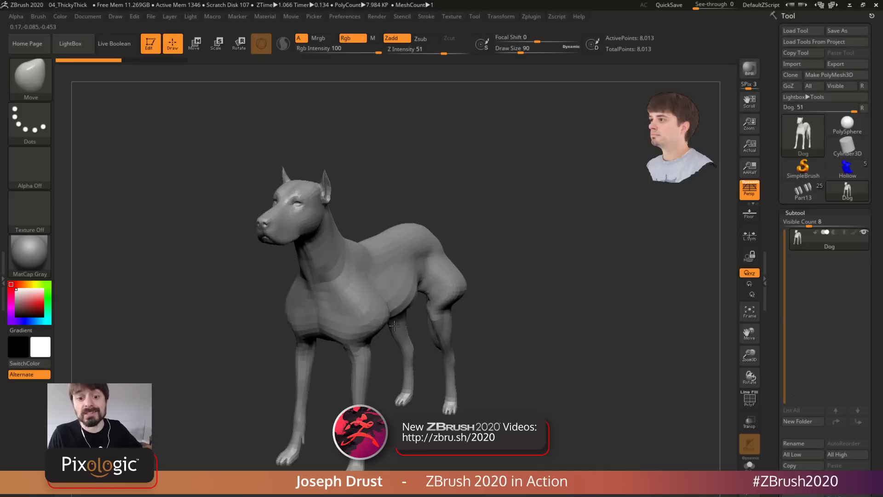
Try pulling the dog's rump outward in perspective with the Move brush at Draw Size 136, and revert it
mouse_move(507, 247)
mouse_down()
mouse_move(546, 413)
mouse_move(578, 353)
mouse_move(562, 345)
mouse_up()
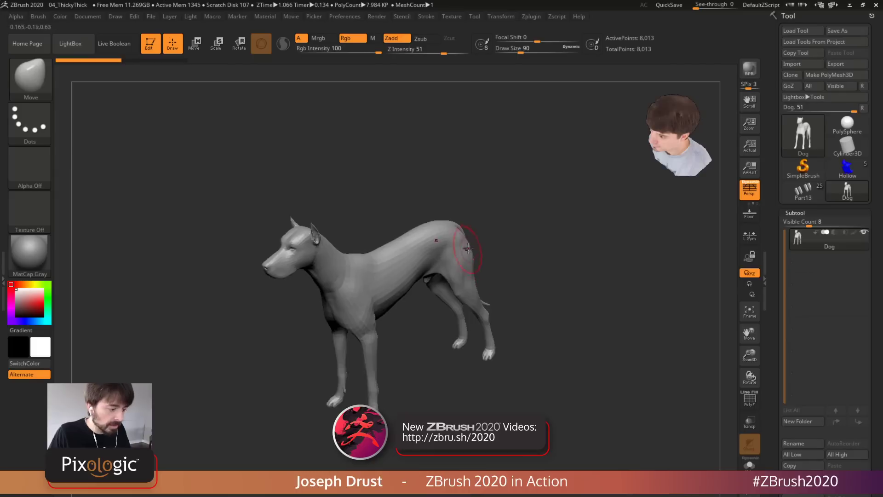
key(space)
mouse_move(465, 250)
mouse_down()
mouse_move(494, 236)
mouse_move(481, 250)
mouse_move(512, 243)
mouse_move(477, 259)
mouse_move(480, 267)
mouse_up()
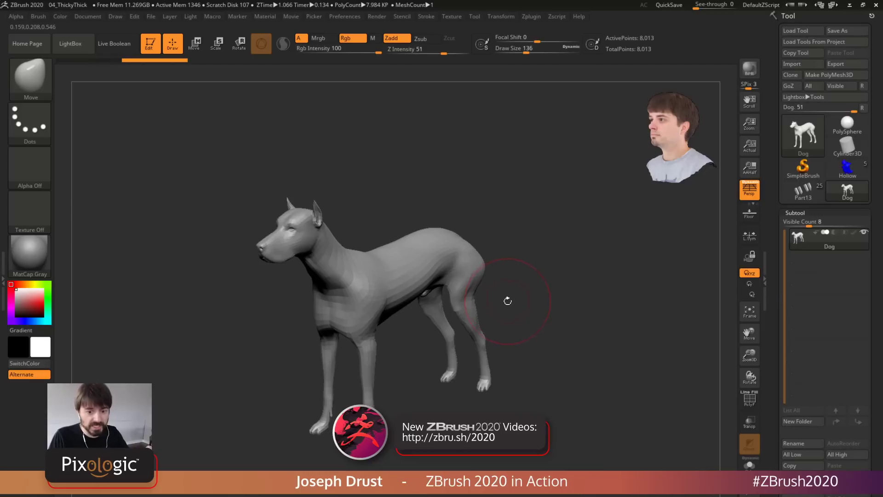
shift+drag(509, 299, 509, 296)
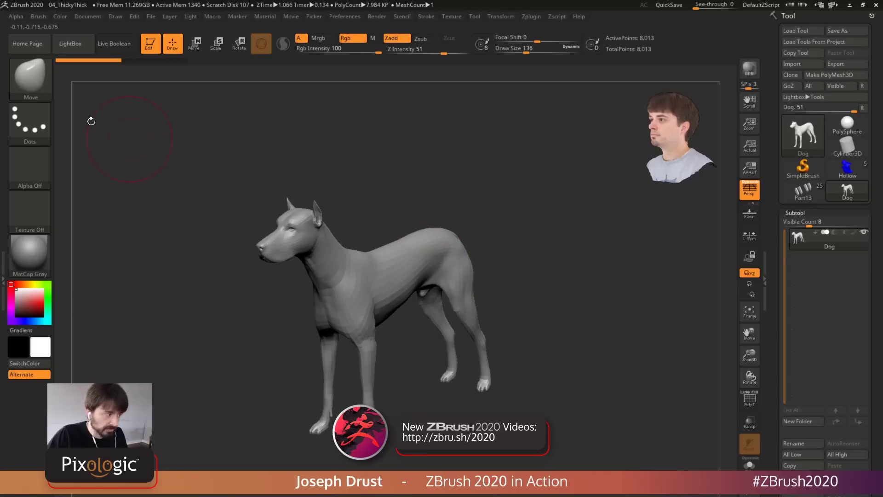
Select the SnakeHook brush and turn on its Infinite Depth, with the dog in front view and perspective off
key(b)
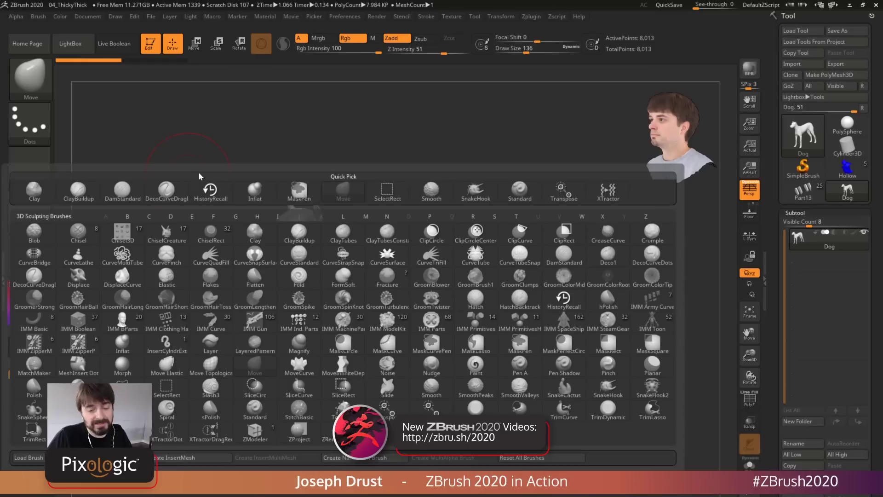
key(s)
key(h)
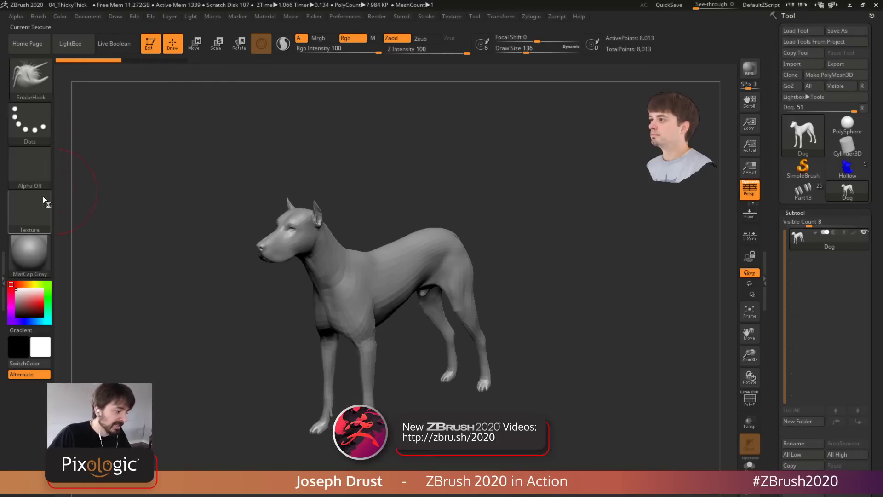
shift+drag(457, 190, 510, 290)
key(p)
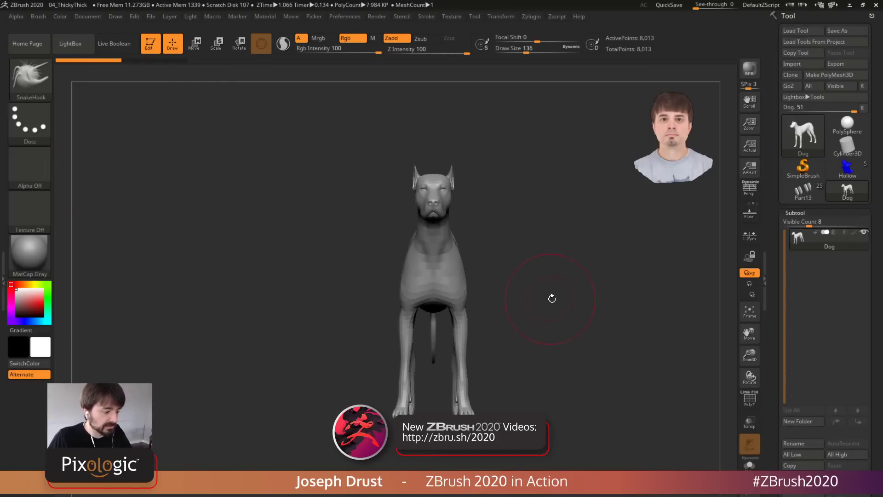
click(38, 17)
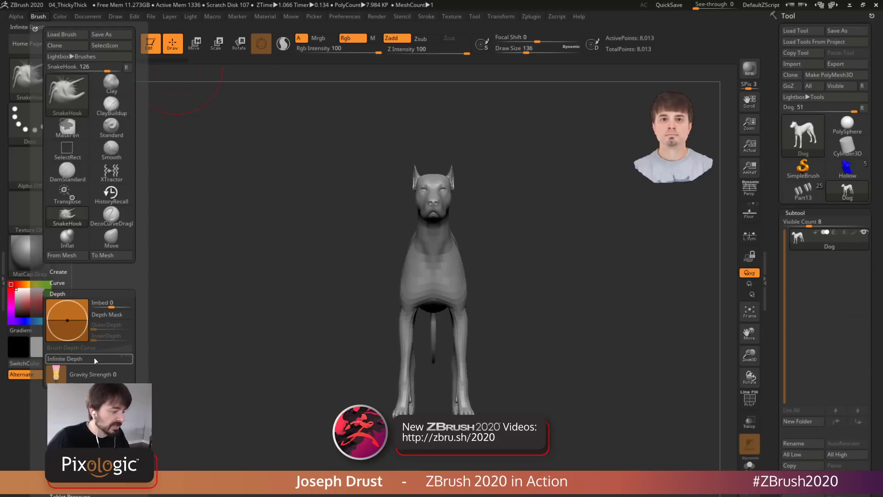
click(130, 359)
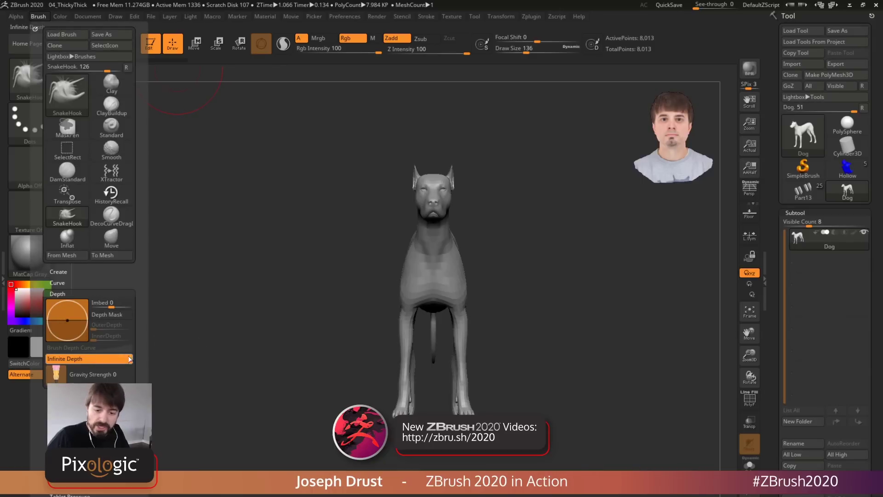
Try pulling the dog's flanks far outward with the SnakeHook brush at Draw Size 187, inspect the result, and undo the strokes
key(space)
click(468, 264)
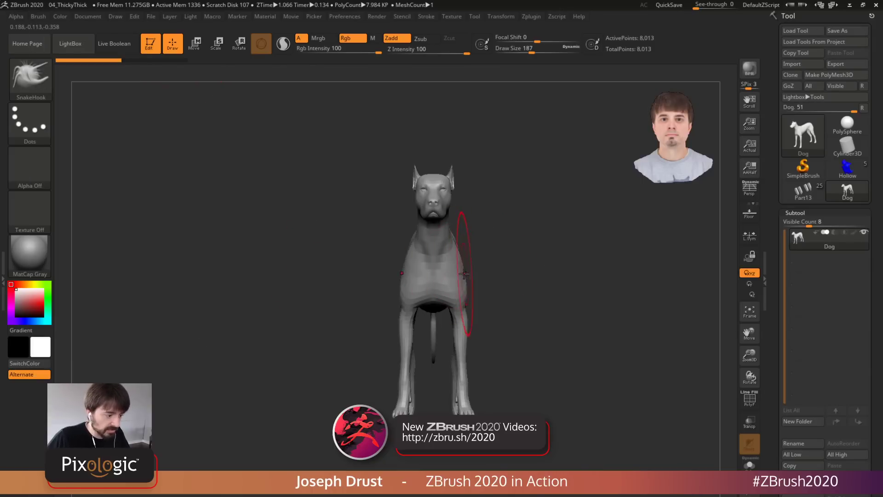
mouse_move(463, 273)
mouse_down()
mouse_move(529, 258)
mouse_move(606, 318)
mouse_up()
key(ctrl+z)
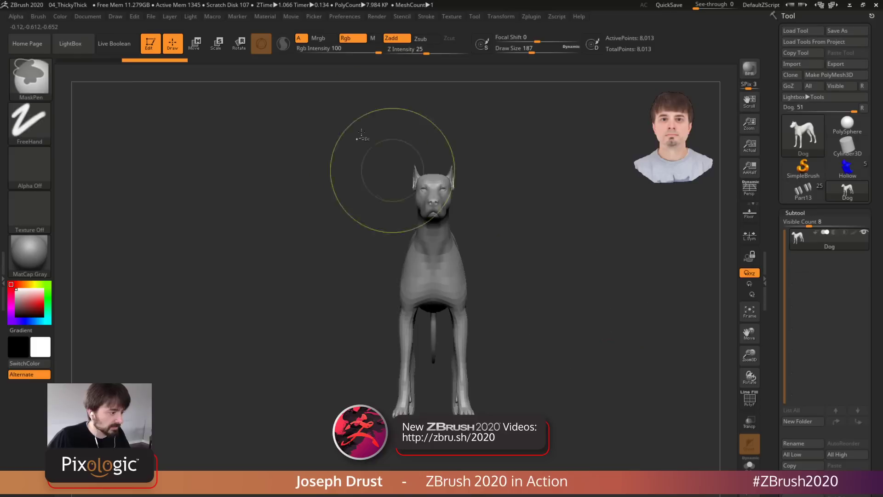
mouse_move(464, 276)
mouse_down()
mouse_move(537, 321)
mouse_move(559, 282)
mouse_up()
drag(631, 335, 544, 313)
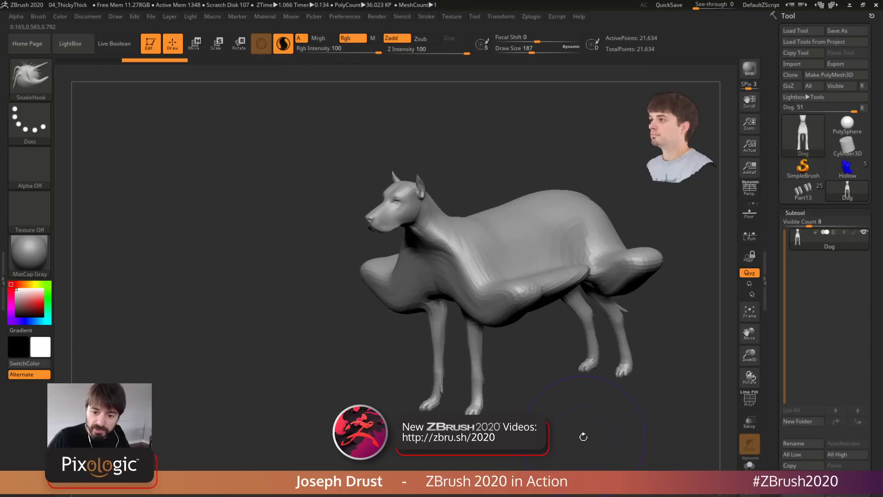
drag(566, 398, 488, 391)
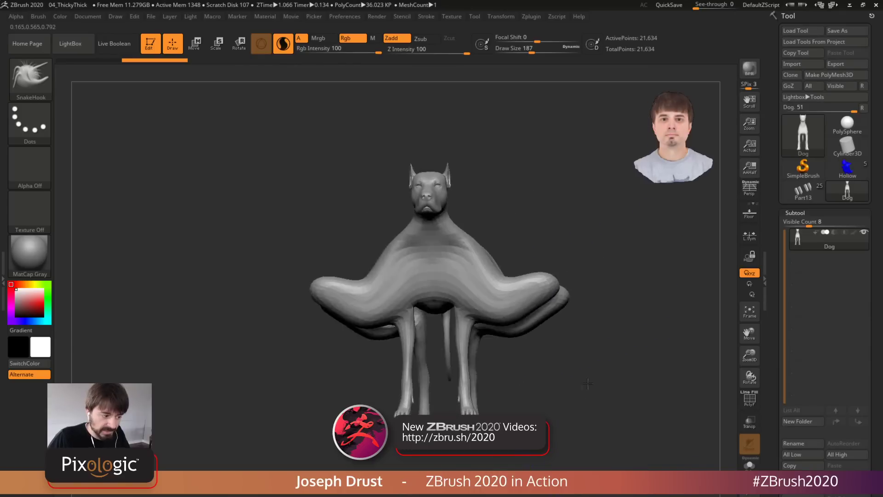
key(ctrl+z)
key(ctrl+z)
Pull wing-like shapes out of the dog's shoulders in front view with the SnakeHook brush, reducing the Draw Size to 128
mouse_move(467, 249)
mouse_down()
mouse_move(453, 259)
mouse_move(465, 255)
mouse_move(447, 235)
mouse_move(474, 256)
mouse_move(462, 256)
mouse_move(474, 257)
mouse_move(514, 228)
mouse_up()
key(space)
key(space)
key(space)
mouse_move(485, 260)
mouse_down()
mouse_move(501, 257)
mouse_move(481, 243)
mouse_move(491, 273)
mouse_move(503, 260)
mouse_up()
key(space)
mouse_move(501, 258)
mouse_down()
mouse_move(478, 266)
mouse_move(481, 248)
mouse_move(464, 261)
mouse_up()
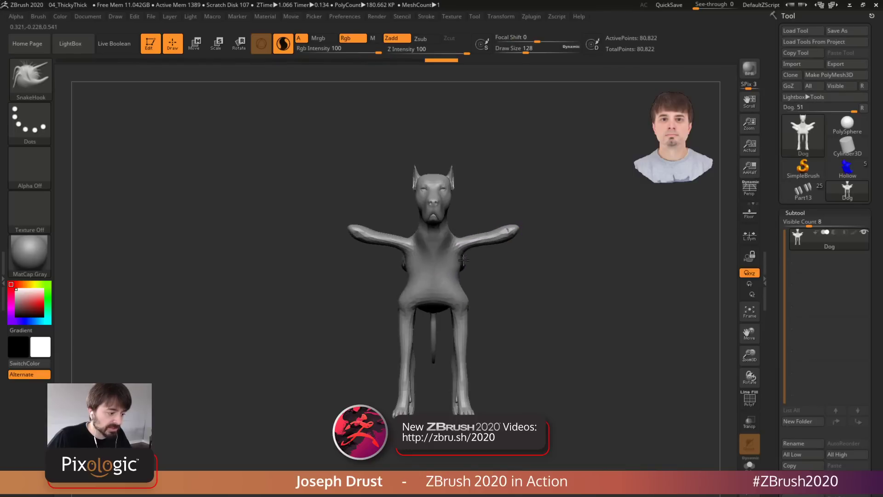
Redo the SnakeHook strokes on the dog's wings and examine the shape from a three-quarter view
key(ctrl+shift+z)
key(ctrl+shift+z)
key(ctrl+shift+z)
key(ctrl+shift+z)
key(ctrl+shift+z)
key(ctrl+shift+z)
drag(606, 285, 530, 263)
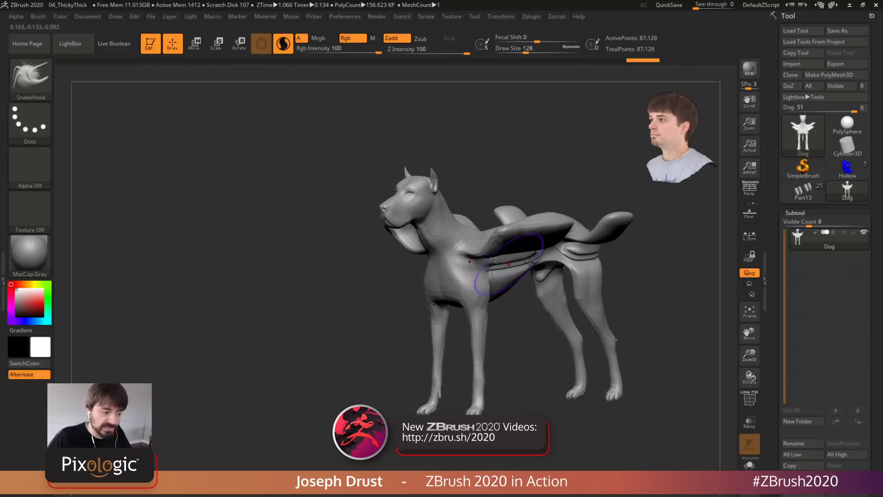
drag(644, 305, 594, 330)
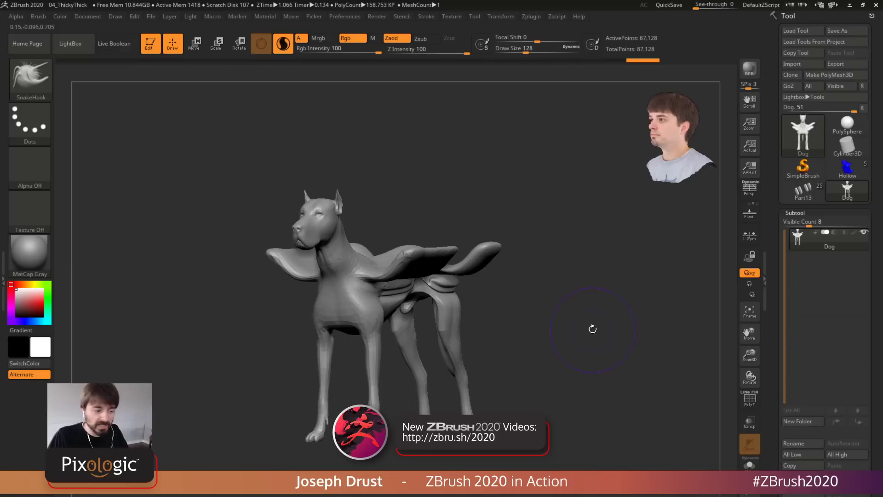
Undo all the SnakeHook strokes on the dog and show it in a straight front view
key(ctrl+z)
key(ctrl+z)
key(ctrl+z)
key(ctrl+z)
key(ctrl+z)
key(ctrl+z)
key(ctrl+z)
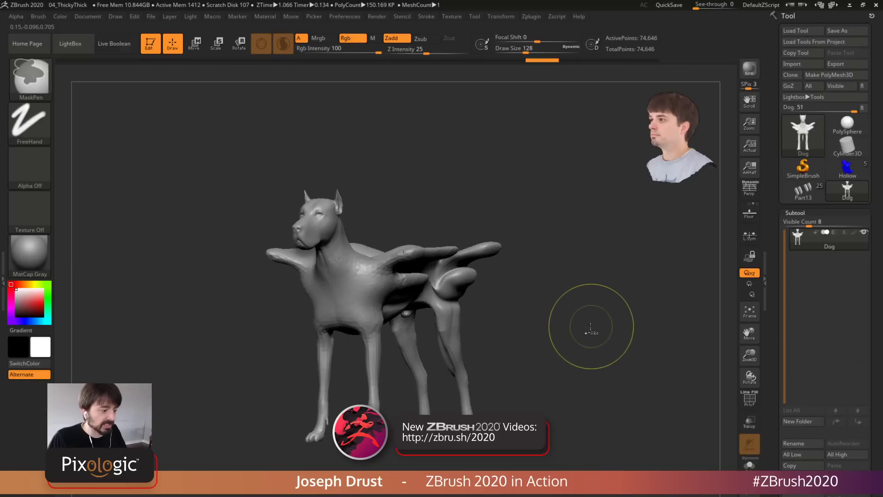
key(ctrl+z)
key(ctrl+z)
key(ctrl+z)
key(ctrl+z)
key(ctrl+z)
key(ctrl+z)
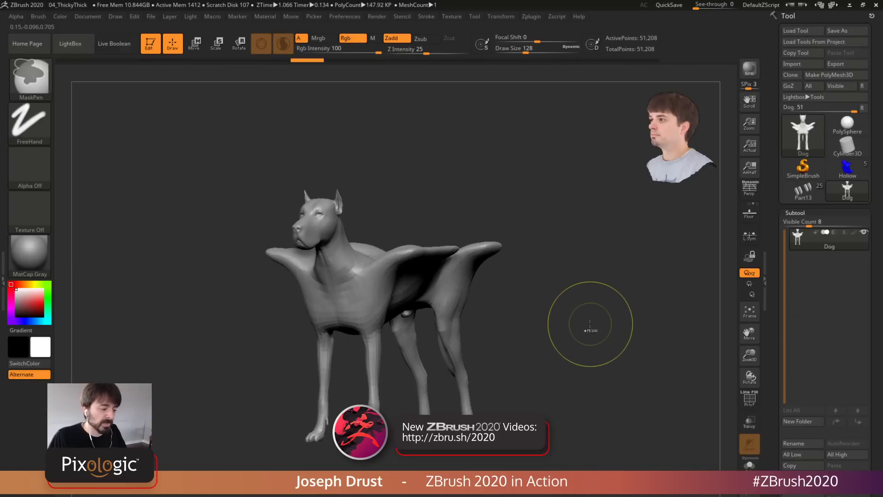
key(ctrl+z)
key(ctrl+z)
shift+drag(589, 324, 590, 311)
key(ctrl+z)
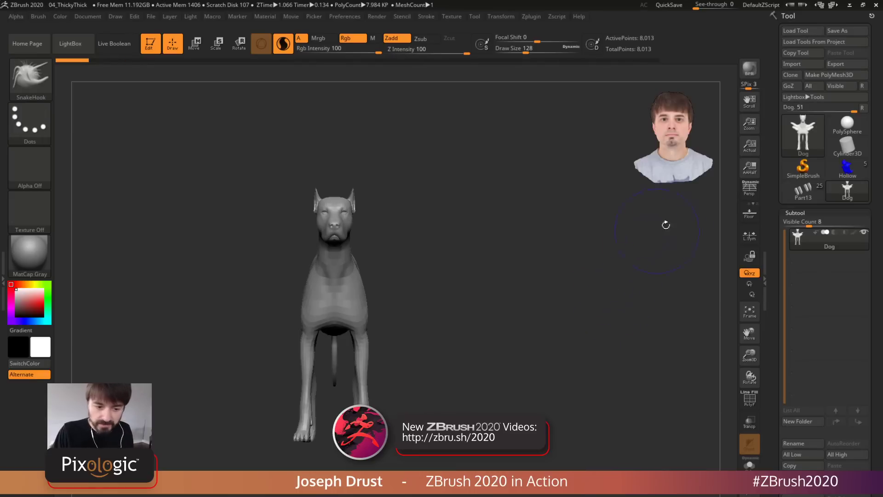
Switch to the multi-part mechanical Part13 model and frame it in a three-quarter perspective view
click(798, 192)
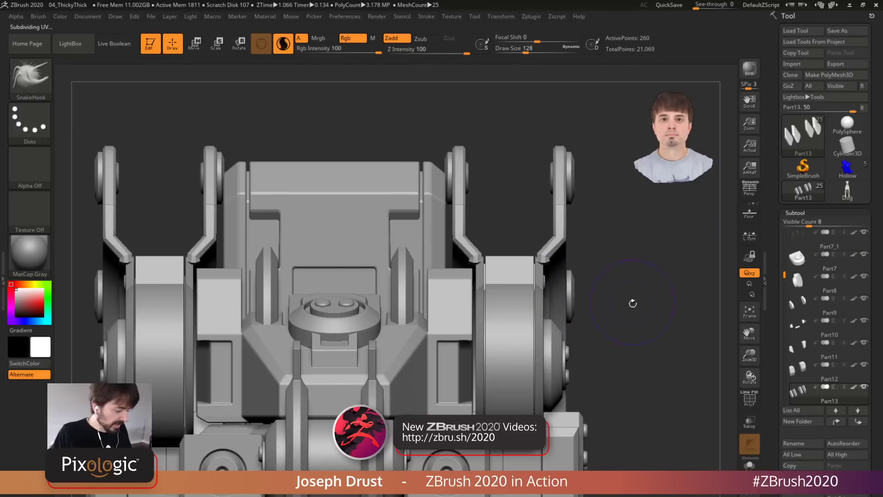
key(f)
mouse_move(606, 310)
mouse_down()
mouse_move(620, 317)
mouse_move(610, 310)
mouse_move(609, 327)
mouse_move(614, 307)
mouse_up()
key(p)
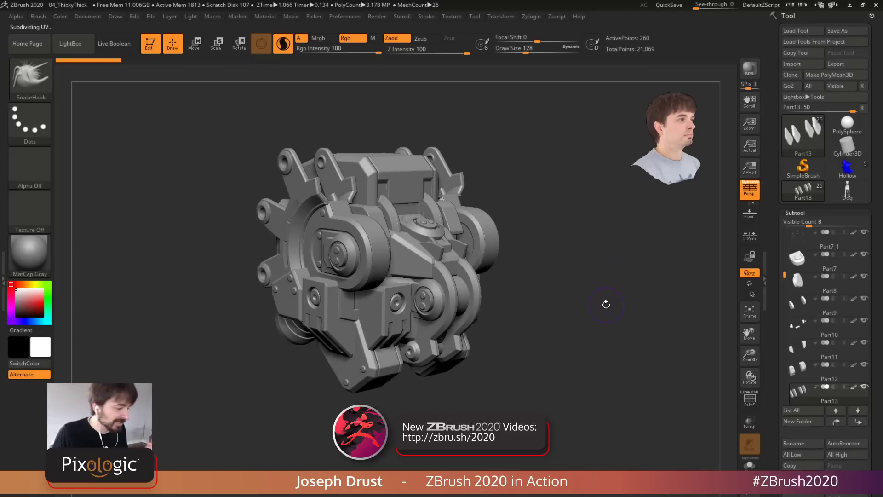
drag(568, 191, 590, 248)
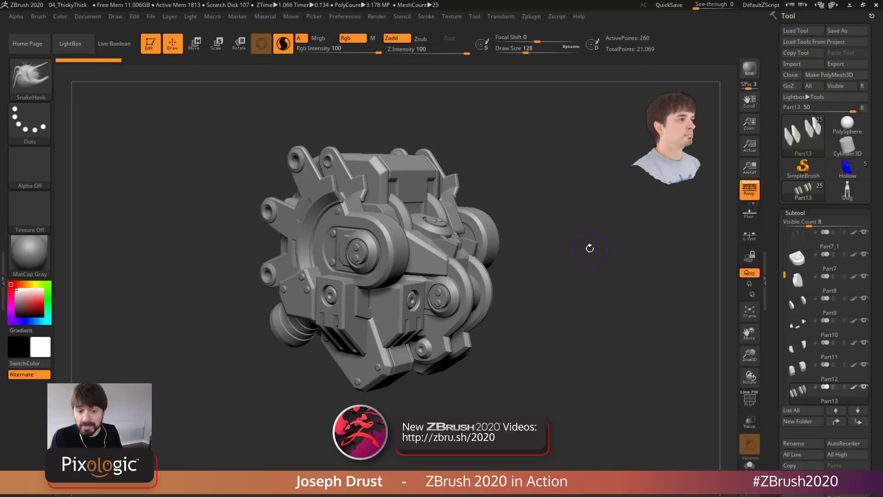
Isolate the Part13 plates in Solo mode and display their polygon wireframe from an angled view
click(748, 464)
drag(592, 326, 607, 138)
click(749, 464)
click(750, 463)
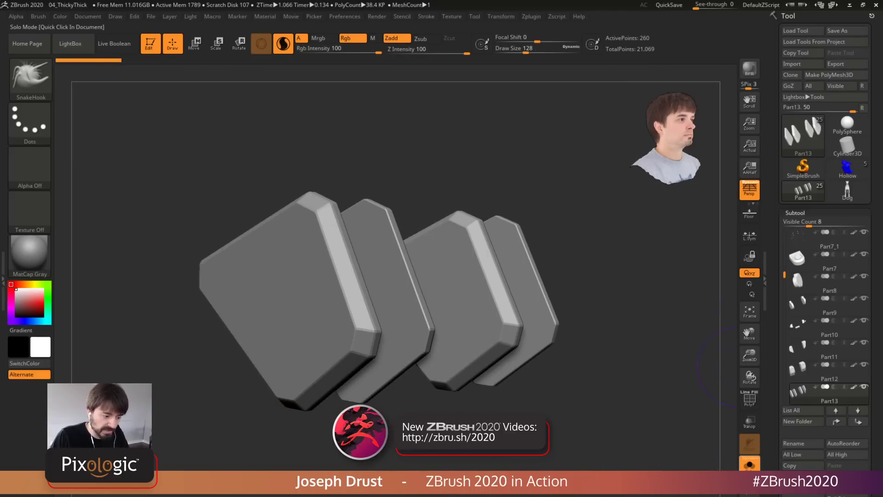
click(749, 399)
mouse_move(616, 311)
mouse_down()
mouse_move(637, 322)
mouse_move(627, 330)
mouse_up()
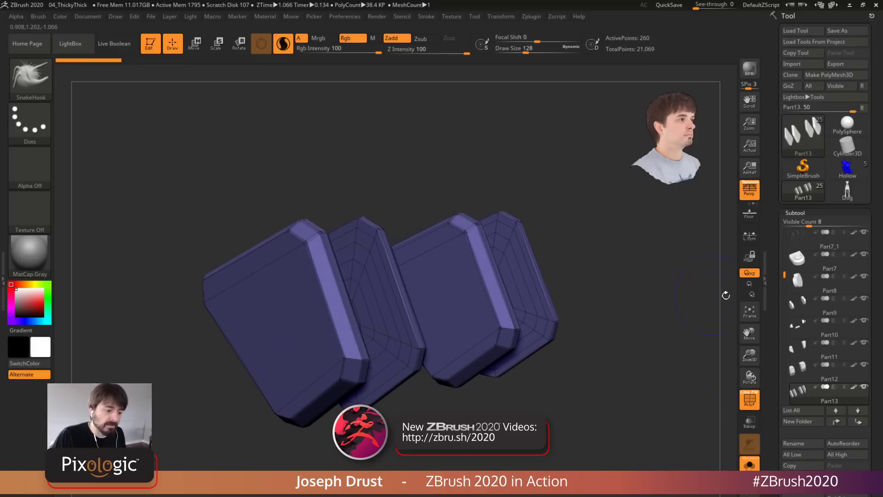
Set the plates' Dynamic Subdiv QGrid to 3 and bevel Coverage to 0.0443, with the wireframe hidden
scroll(816, 369, down, 10)
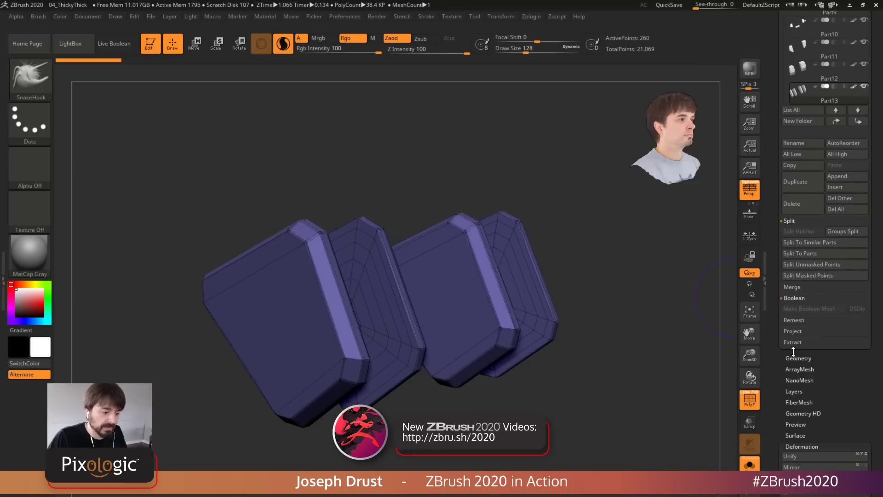
click(798, 358)
scroll(794, 312, down, 5)
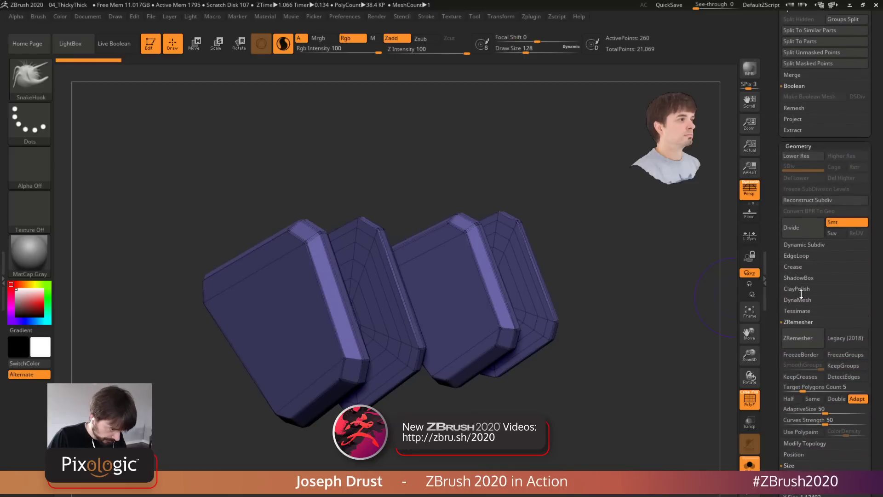
key(shift)
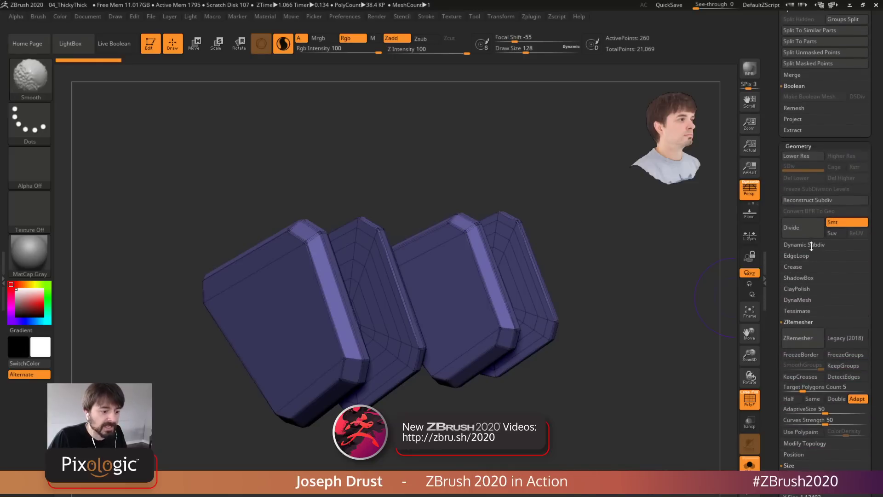
click(811, 245)
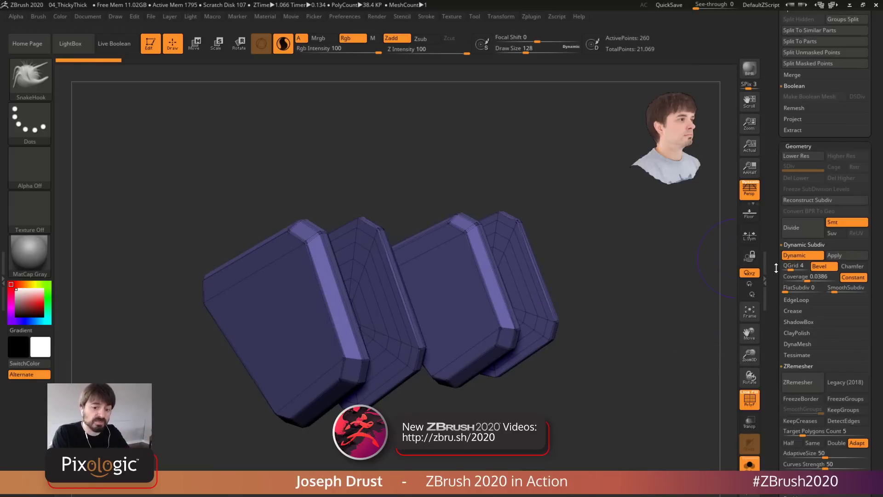
alt+drag(586, 234, 562, 102)
drag(636, 383, 594, 340)
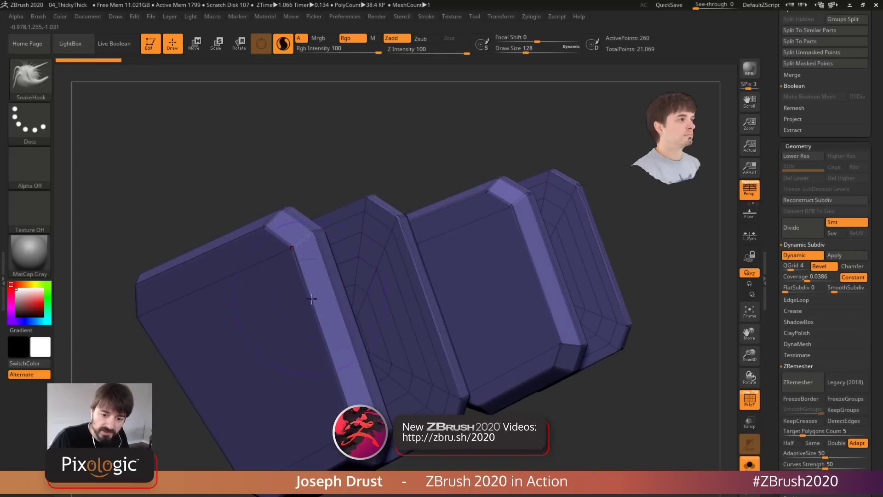
click(750, 399)
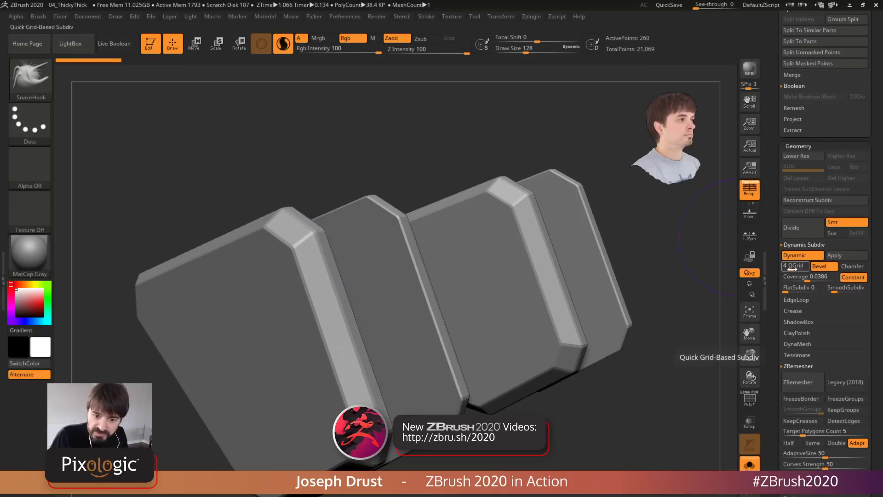
drag(795, 270, 788, 267)
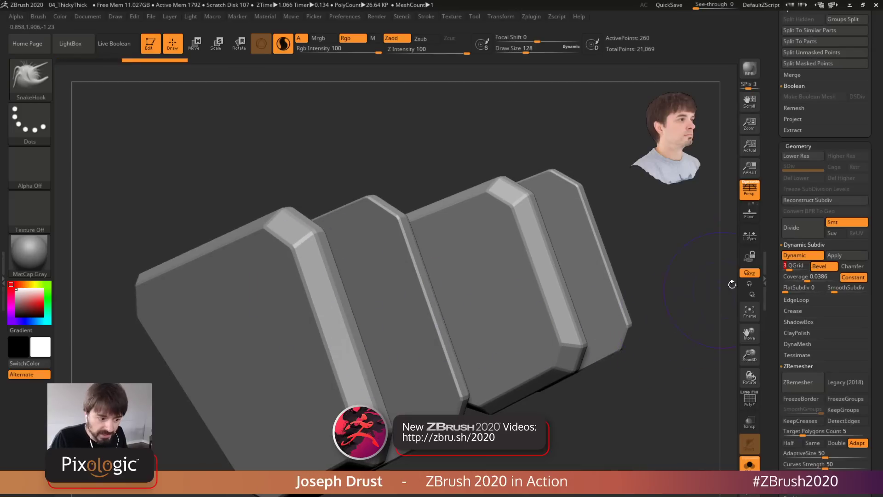
mouse_move(809, 277)
mouse_down()
mouse_move(819, 277)
mouse_move(807, 282)
mouse_up()
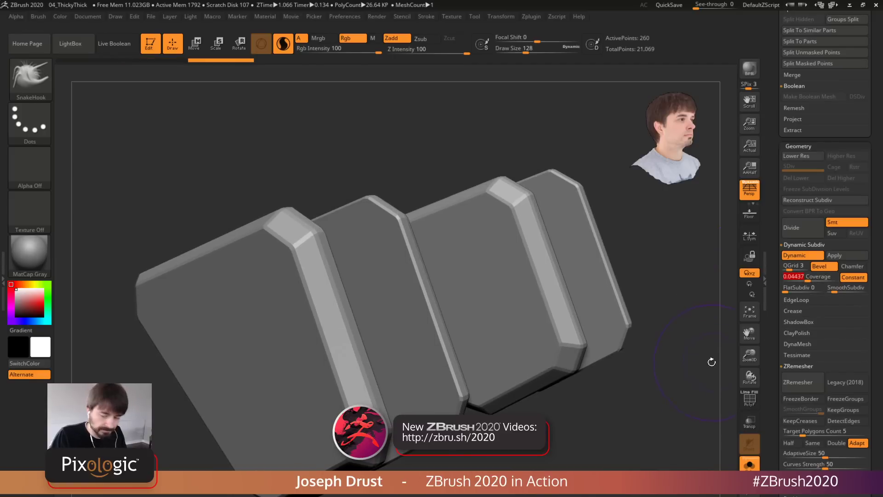
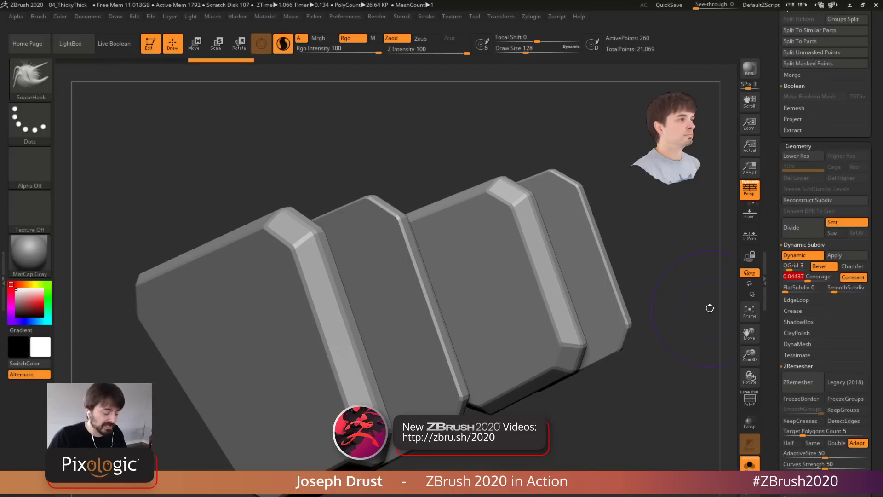
Check the plates within the full assembly, isolate them again and show them in side view without perspective
click(750, 465)
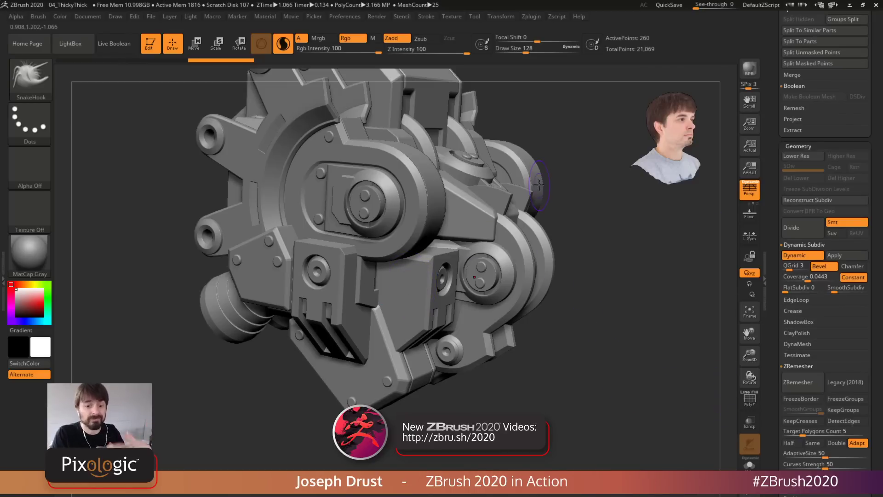
click(750, 465)
shift+drag(616, 355, 628, 306)
key(p)
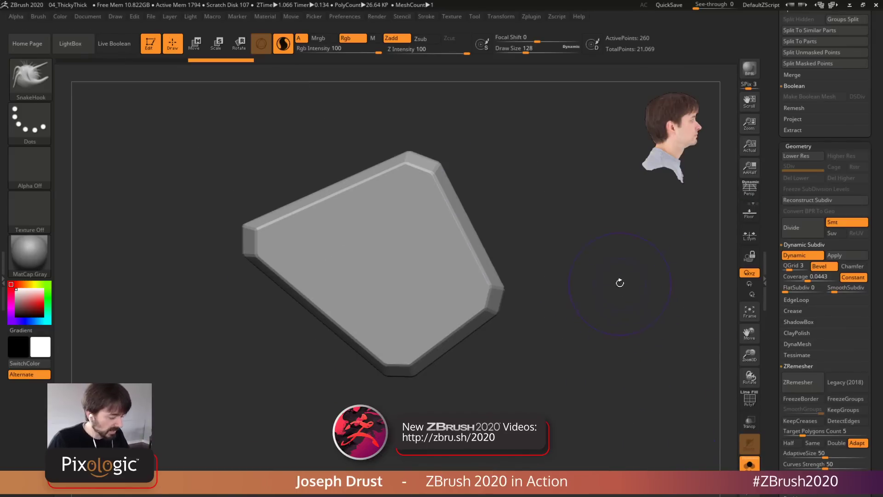
alt+drag(569, 244, 581, 302)
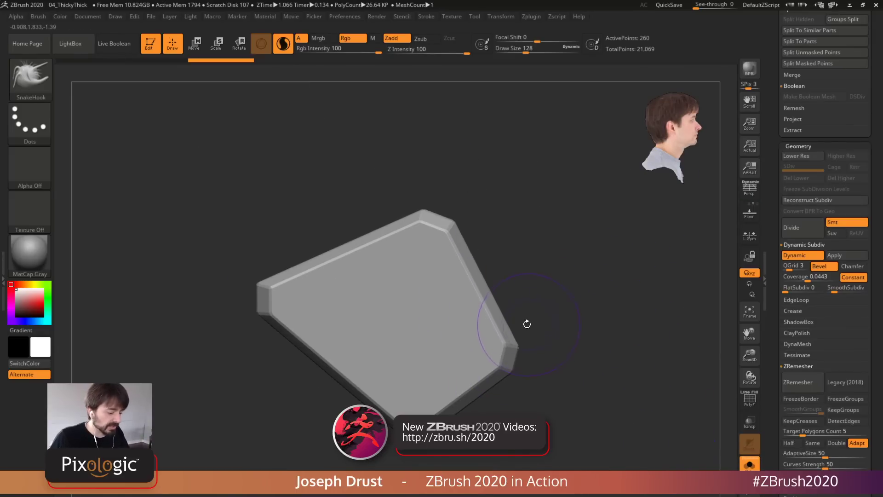
Choose the Move brush with Infinite Depth off, reduce the Draw Size to 59 and inspect the stacked plates
key(b)
key(m)
key(v)
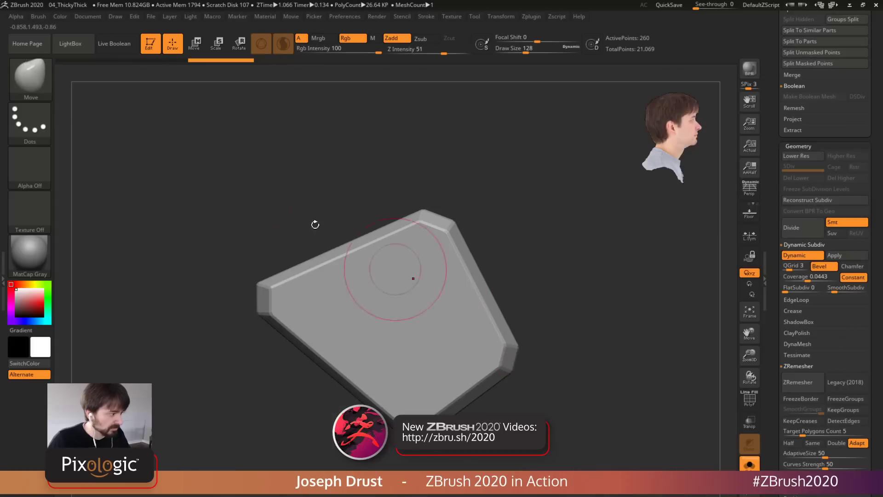
click(39, 17)
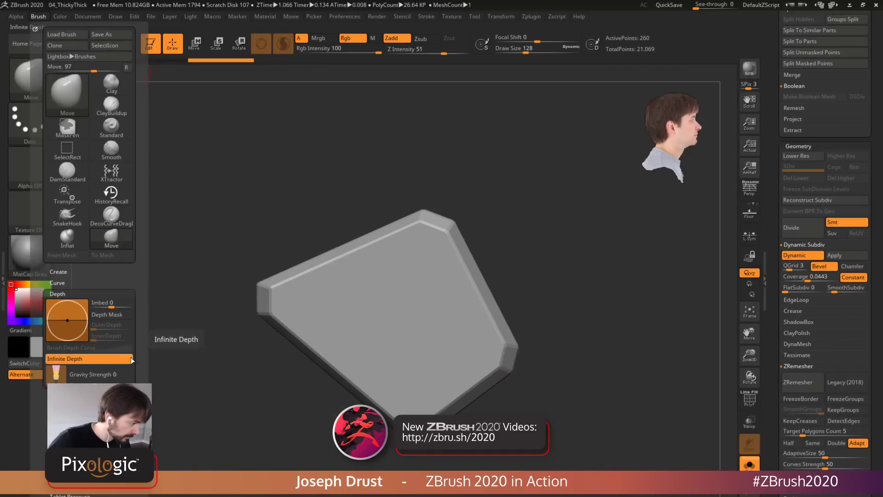
key(space)
drag(537, 368, 528, 367)
drag(598, 307, 507, 302)
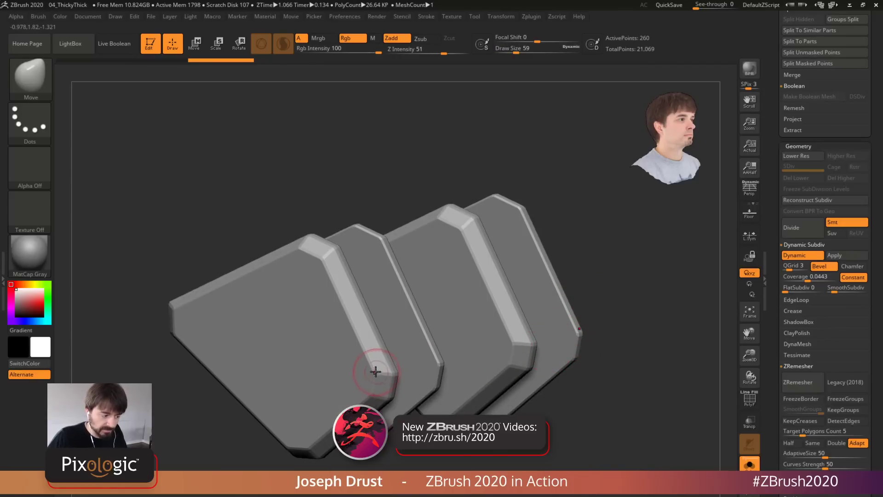
drag(625, 290, 680, 290)
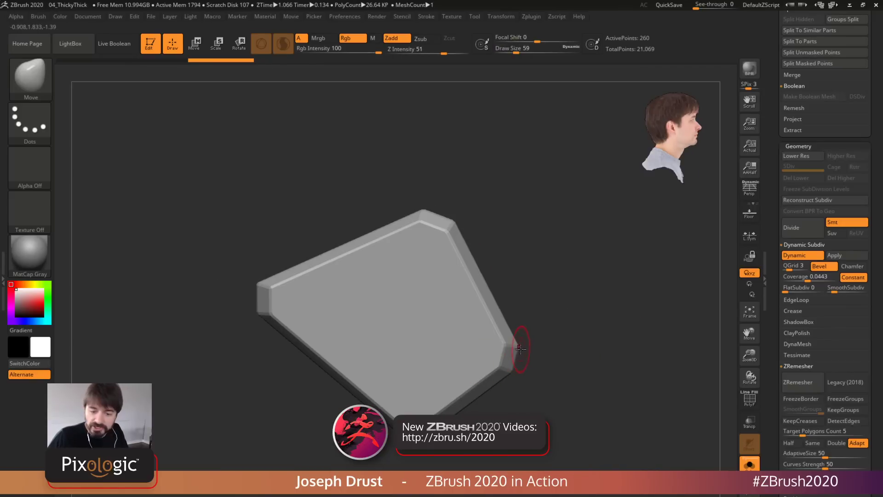
Try moving the plates' lower corner with the Move brush at Draw Size 132, inspect the individual plates and undo the strokes
key(space)
click(514, 350)
mouse_move(516, 349)
mouse_down()
mouse_move(572, 360)
mouse_move(674, 352)
mouse_move(619, 422)
mouse_move(585, 409)
mouse_move(548, 413)
mouse_move(577, 417)
mouse_move(455, 334)
mouse_up()
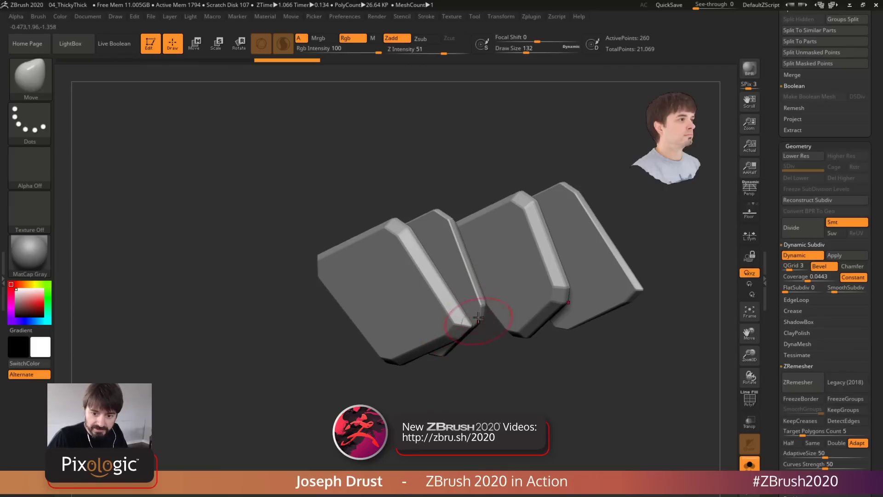
right_drag(481, 310, 505, 315)
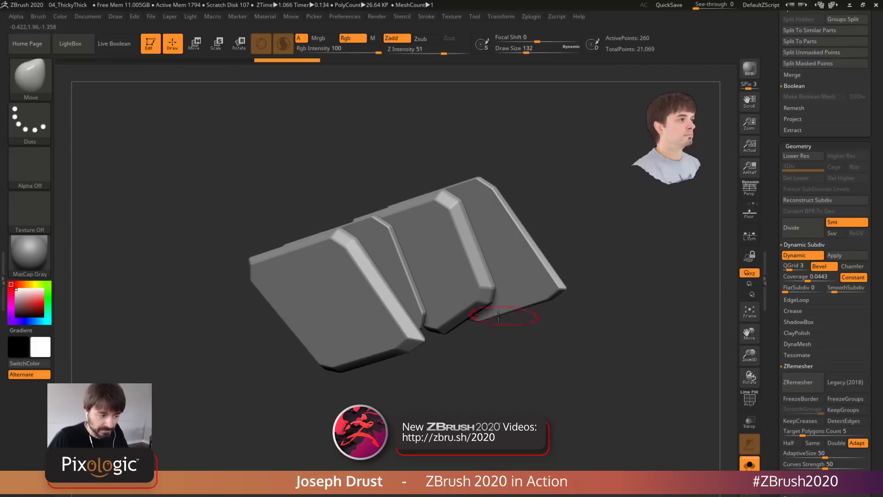
drag(487, 302, 522, 317)
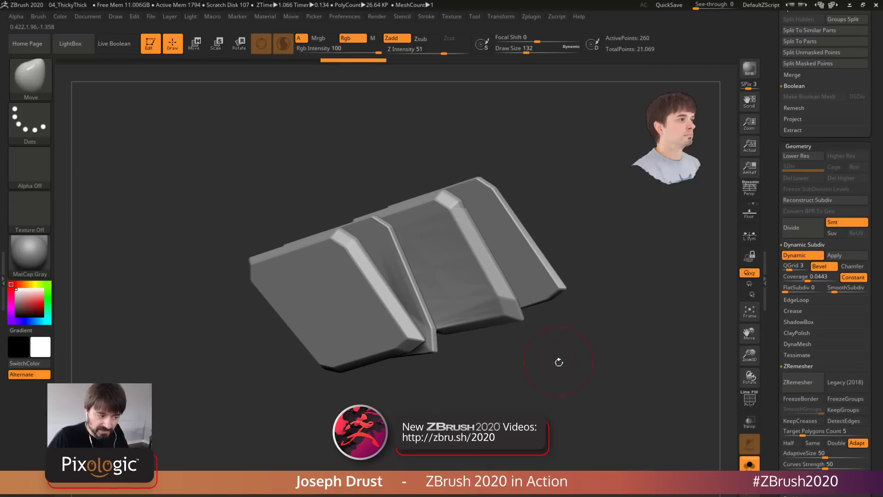
drag(558, 361, 522, 374)
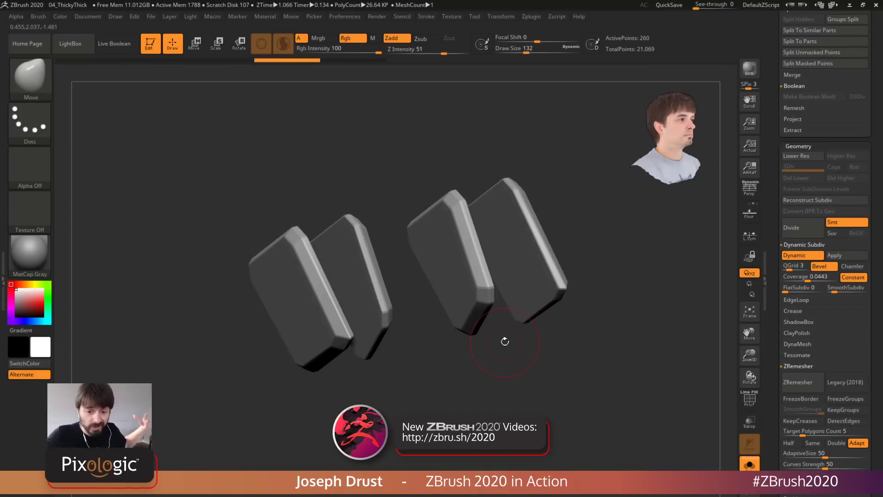
mouse_move(505, 341)
mouse_down()
mouse_move(576, 375)
mouse_move(611, 371)
mouse_up()
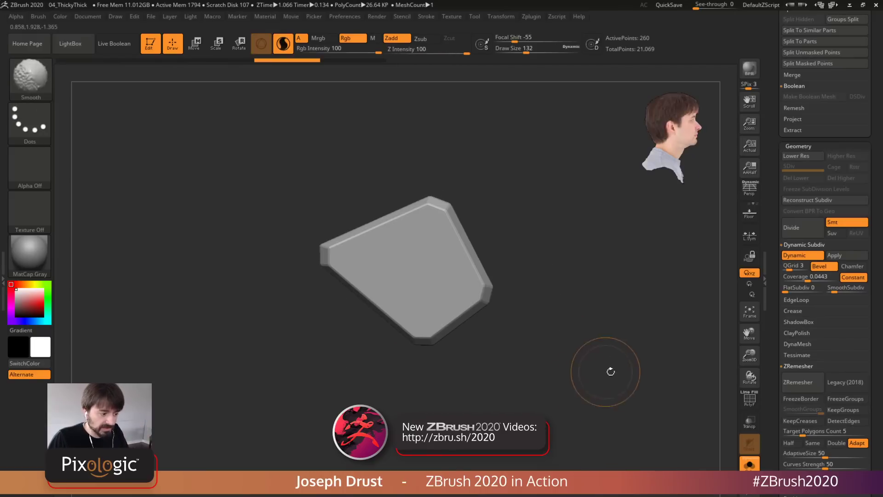
Turn on Infinite Depth for the Move brush and pull the plates' two lower corners outward at Draw Size 90
click(39, 16)
click(92, 360)
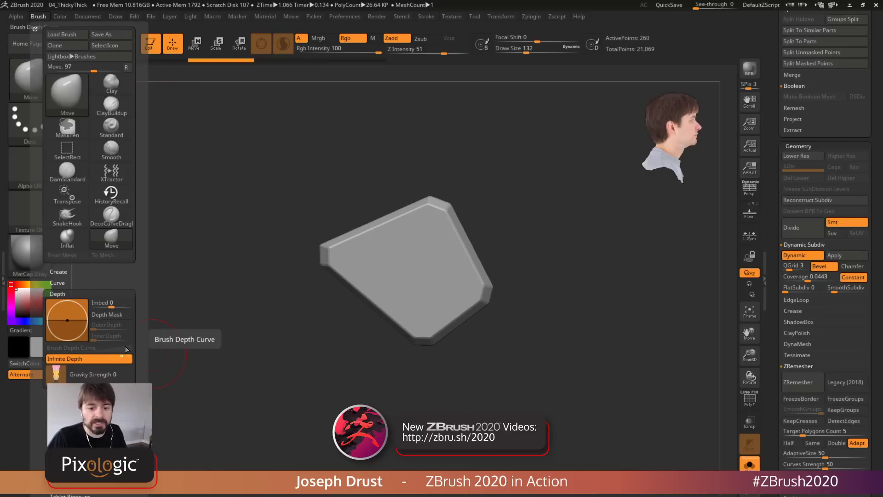
mouse_move(569, 357)
mouse_down()
mouse_move(567, 369)
mouse_move(562, 341)
mouse_move(564, 363)
mouse_up()
key(space)
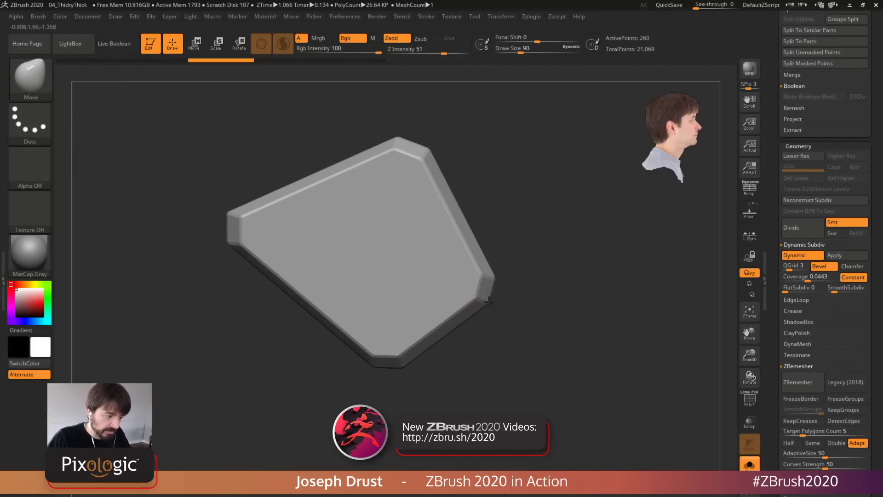
mouse_move(488, 302)
mouse_down()
mouse_move(534, 339)
mouse_move(529, 327)
mouse_up()
mouse_move(394, 365)
mouse_down()
mouse_move(374, 398)
mouse_move(396, 410)
mouse_move(351, 383)
mouse_up()
Set the Move brush's Focal Shift to -54 and reshape the plates' upper corners, reducing the Draw Size to 56
key(space)
drag(526, 280, 528, 276)
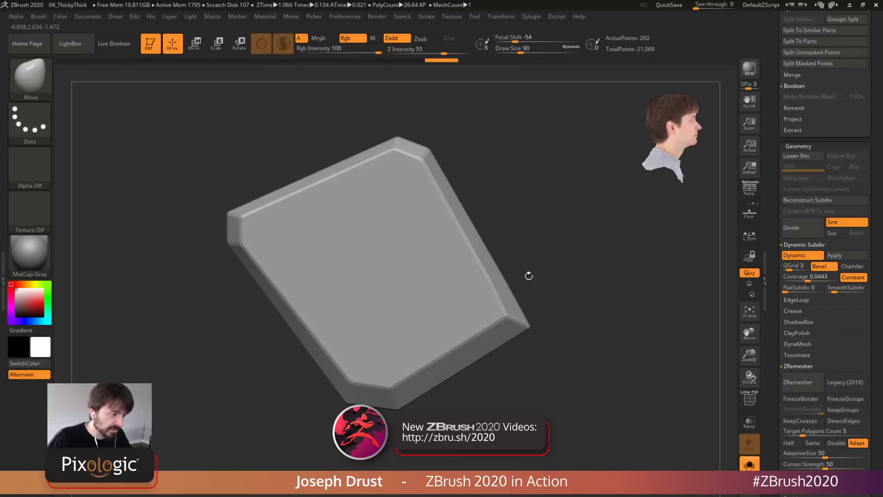
mouse_move(427, 151)
mouse_down()
mouse_move(434, 143)
mouse_move(397, 137)
mouse_move(395, 127)
mouse_move(388, 139)
mouse_move(395, 114)
mouse_move(390, 135)
mouse_up()
key(space)
mouse_move(423, 150)
mouse_down()
mouse_move(418, 156)
mouse_move(441, 136)
mouse_up()
drag(607, 230, 475, 326)
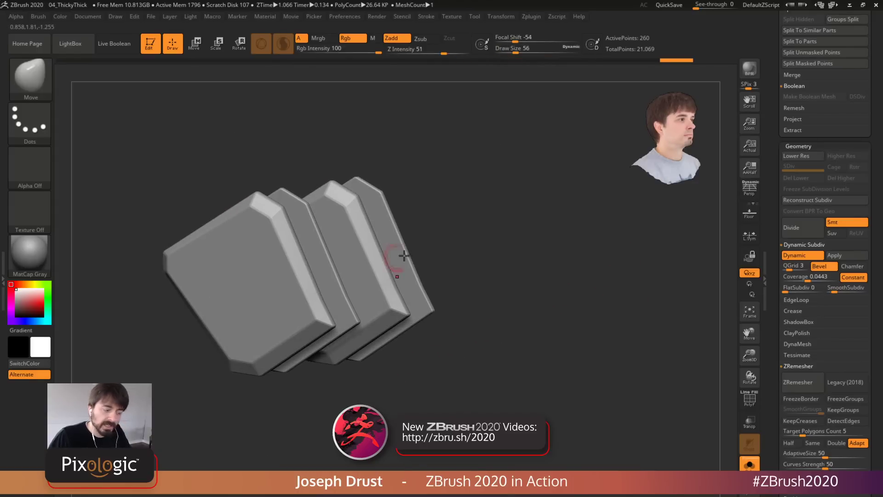
Pull the plates' lower front corner farther down with the Move brush at Draw Size 112
mouse_move(574, 283)
mouse_down()
mouse_move(554, 290)
mouse_move(582, 285)
mouse_move(564, 284)
mouse_move(512, 352)
mouse_move(589, 271)
mouse_up()
key(space)
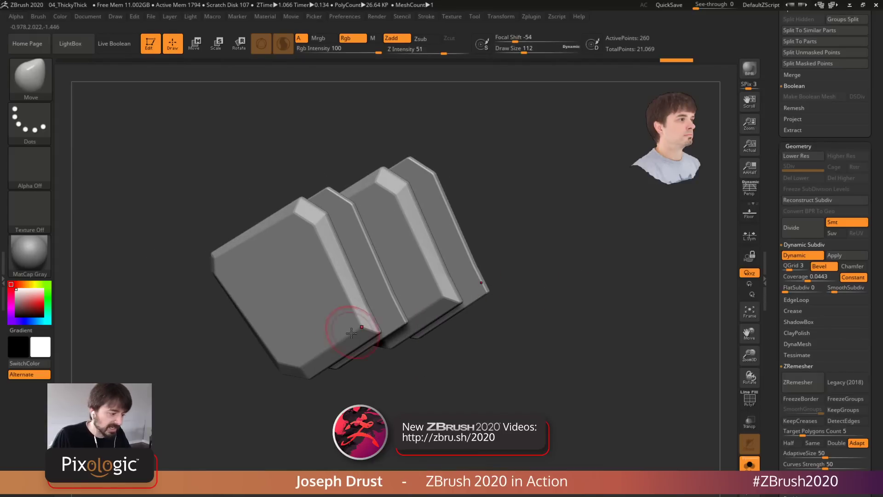
mouse_move(374, 330)
mouse_down()
mouse_move(390, 341)
mouse_move(399, 375)
mouse_up()
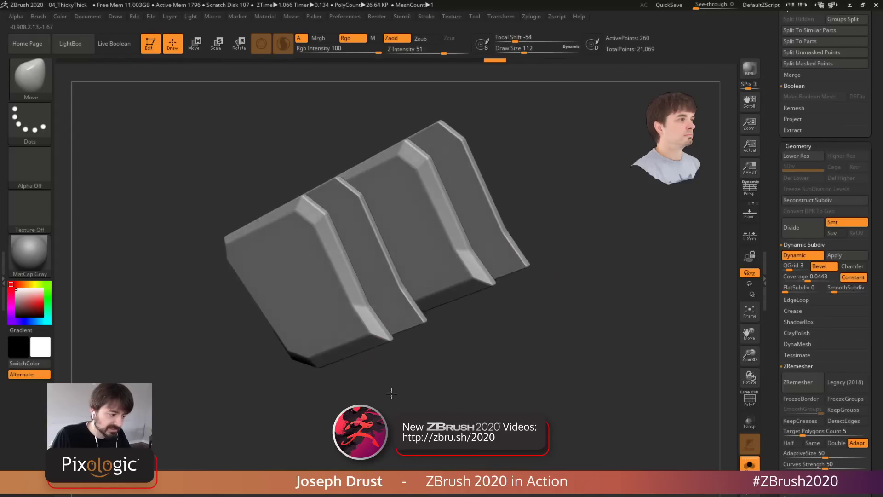
drag(369, 331, 362, 333)
mouse_move(374, 371)
shift+mouse_down()
mouse_move(435, 322)
mouse_move(392, 391)
shift+mouse_up()
Refine the plates' lower front bevel corners at Draw Size 44 and show the full assembly again
key(space)
drag(446, 328, 435, 328)
mouse_move(355, 295)
mouse_down()
mouse_move(388, 281)
mouse_move(436, 290)
mouse_move(357, 285)
mouse_up()
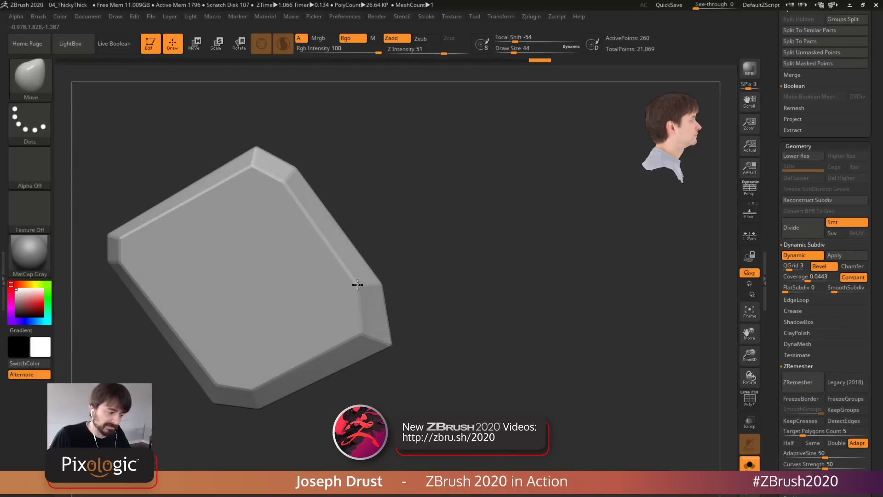
drag(362, 333, 387, 347)
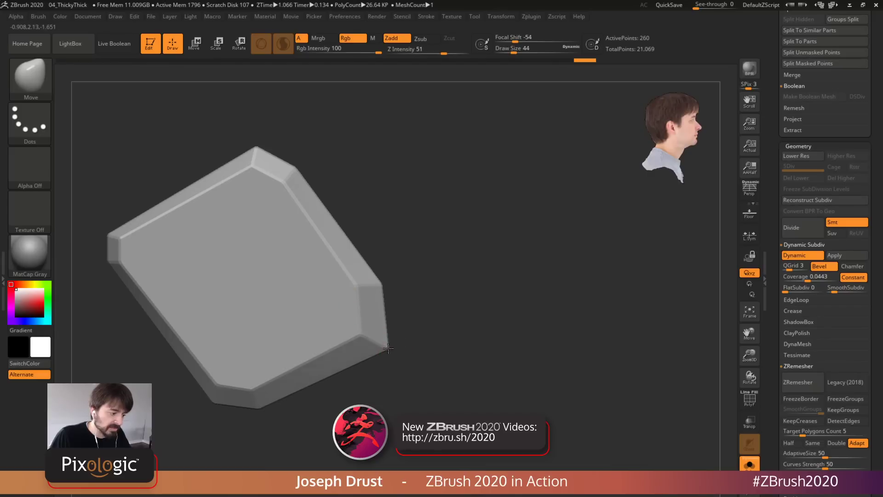
click(749, 463)
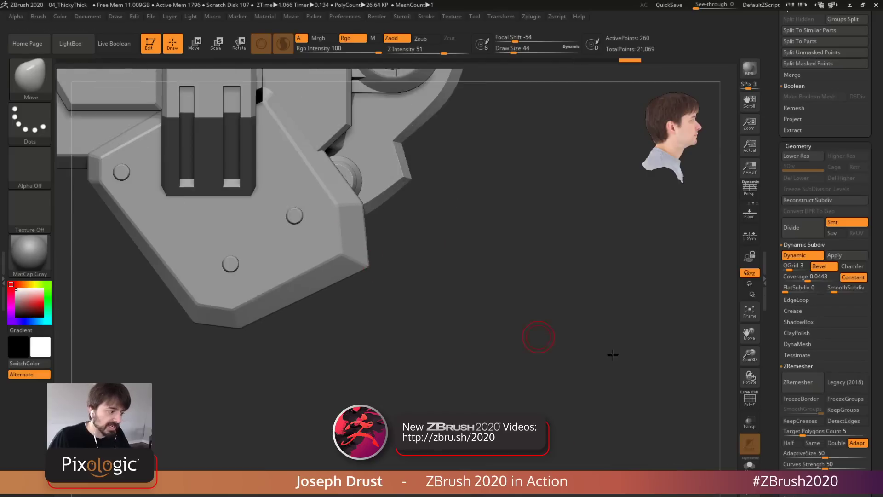
Turn off Dynamic Subdiv on the plates and pull their rear corner outward with the Move brush at Draw Size 68
mouse_move(532, 336)
mouse_down()
mouse_move(604, 323)
mouse_move(615, 390)
mouse_move(573, 465)
mouse_up()
key(space)
drag(615, 383, 627, 382)
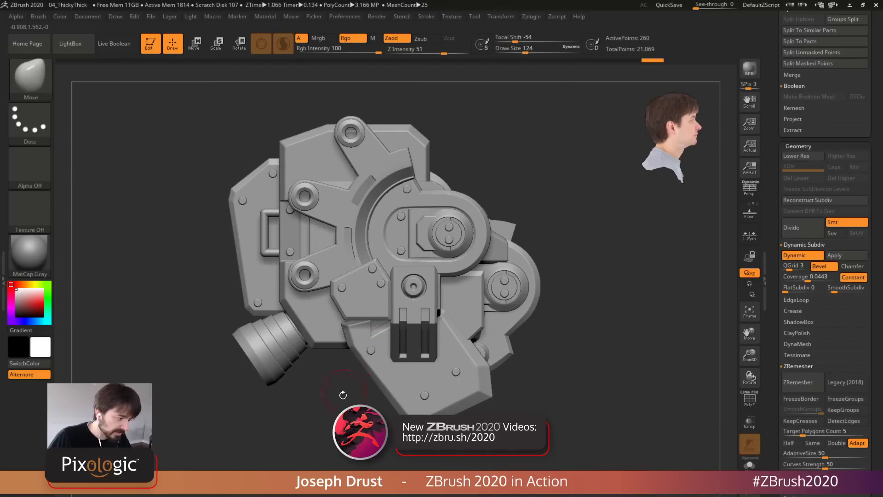
drag(344, 395, 343, 358)
key(space)
key(shift+d)
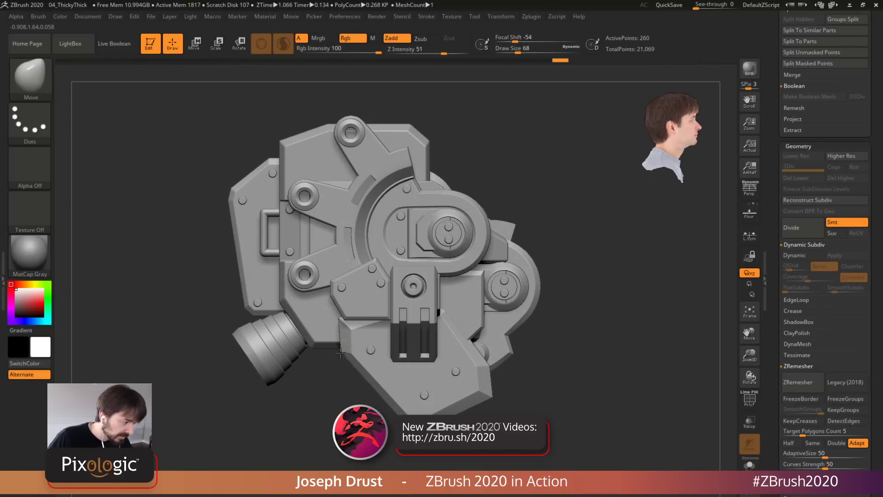
drag(348, 353, 323, 353)
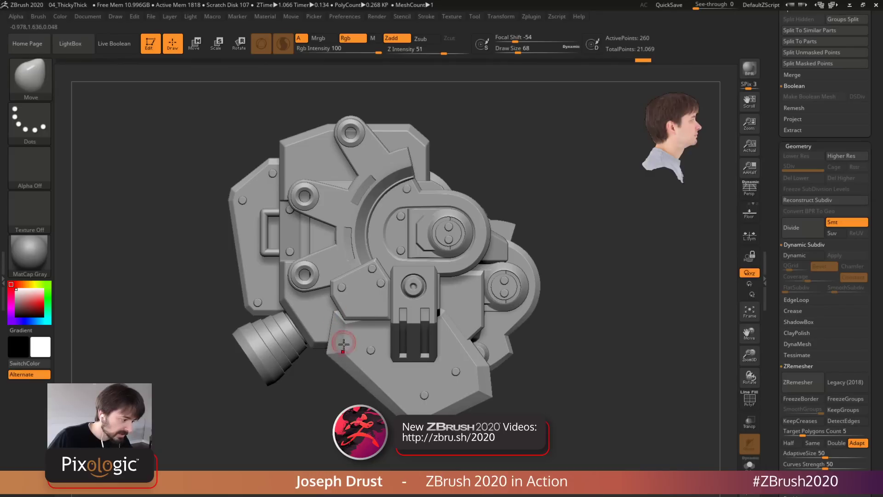
Reactivate Dynamic Subdiv on the plates, choosing Always YES to skip the note until the next restart
key(d)
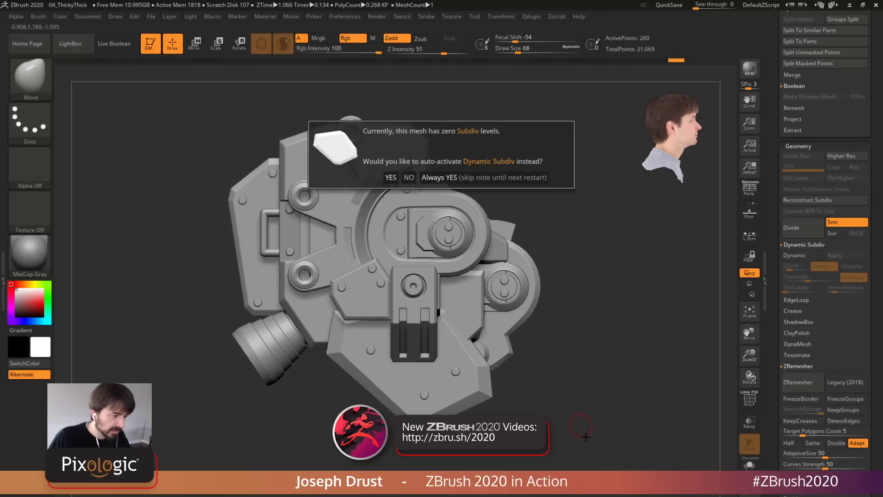
click(527, 182)
mouse_move(607, 415)
mouse_down()
mouse_move(639, 387)
mouse_move(557, 397)
mouse_move(641, 395)
mouse_move(580, 366)
mouse_move(590, 380)
mouse_move(621, 373)
mouse_move(618, 352)
mouse_up()
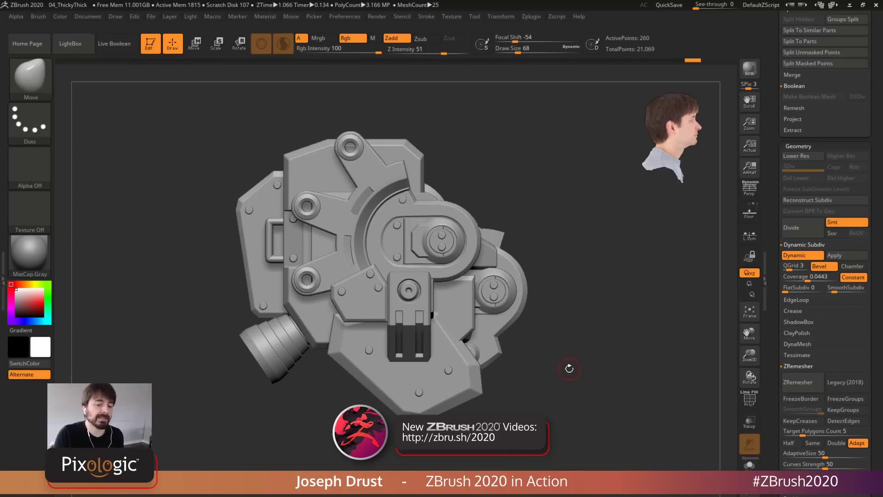
Select the rivets subtool Part7_1 and isolate it briefly before showing the whole assembly again
scroll(777, 129, up, 10)
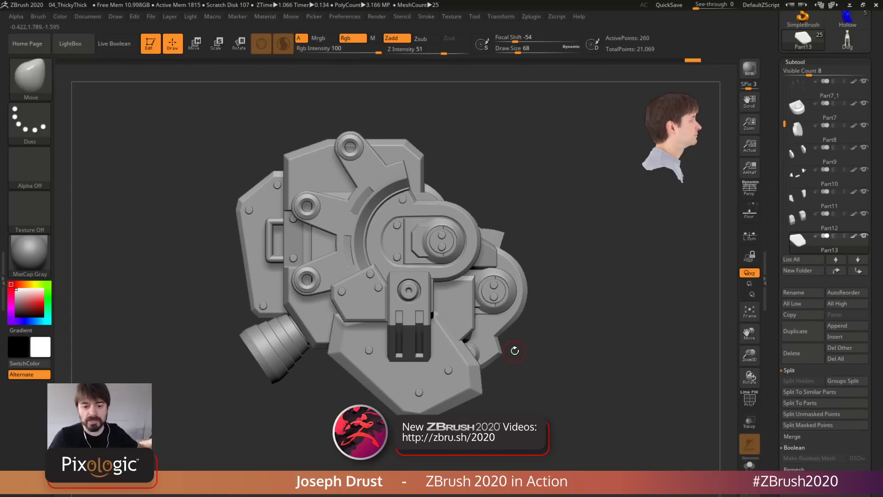
alt+click(420, 393)
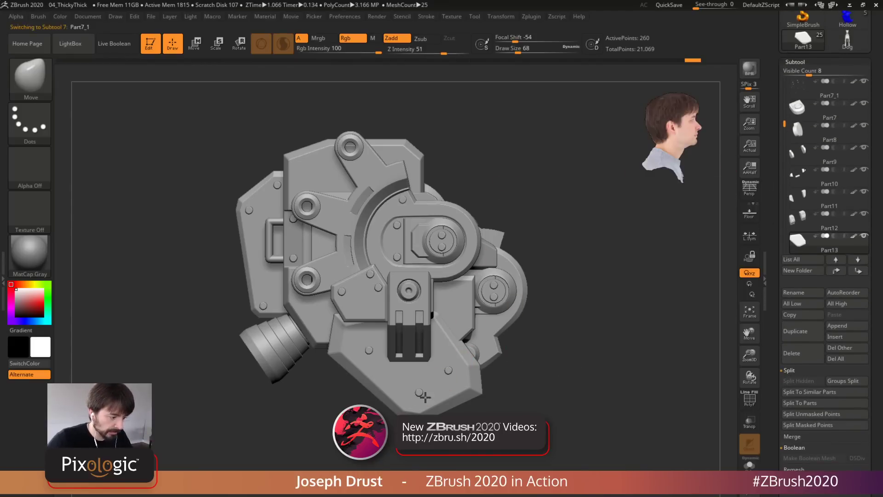
click(750, 464)
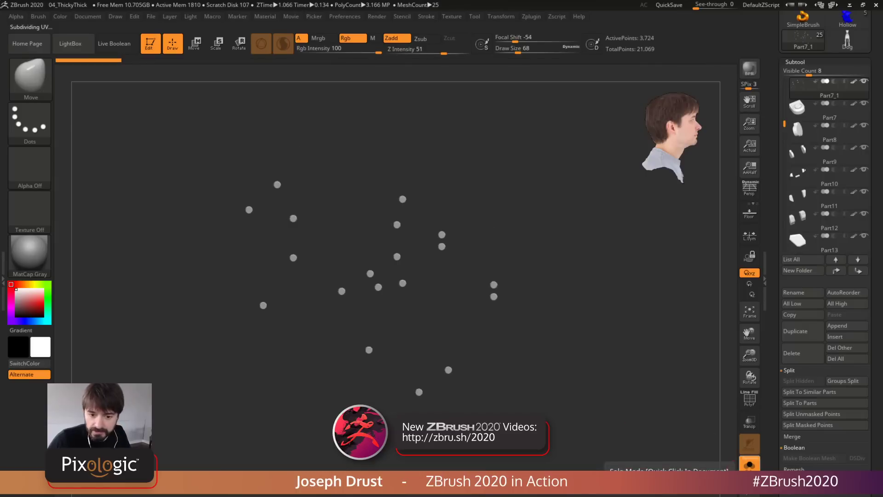
click(750, 464)
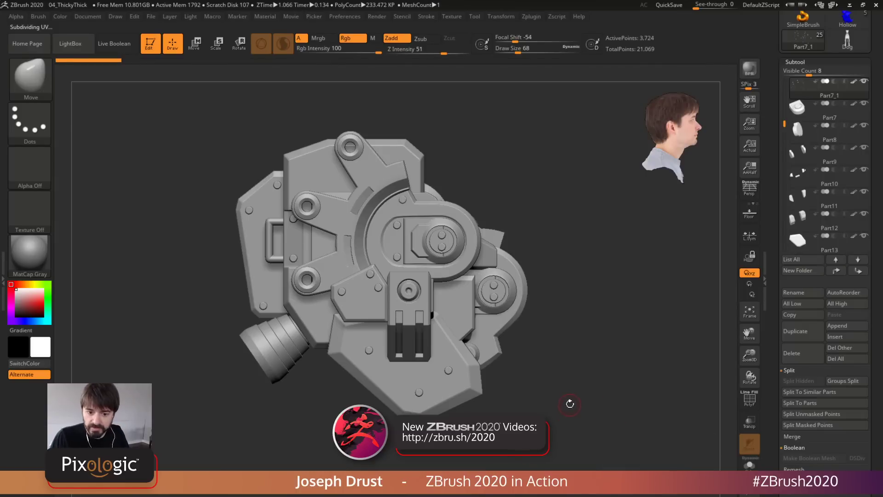
Mask all rivets except the lower plate's front one, center the gizmo on it and move it toward the plate's front edge
drag(616, 360, 533, 355)
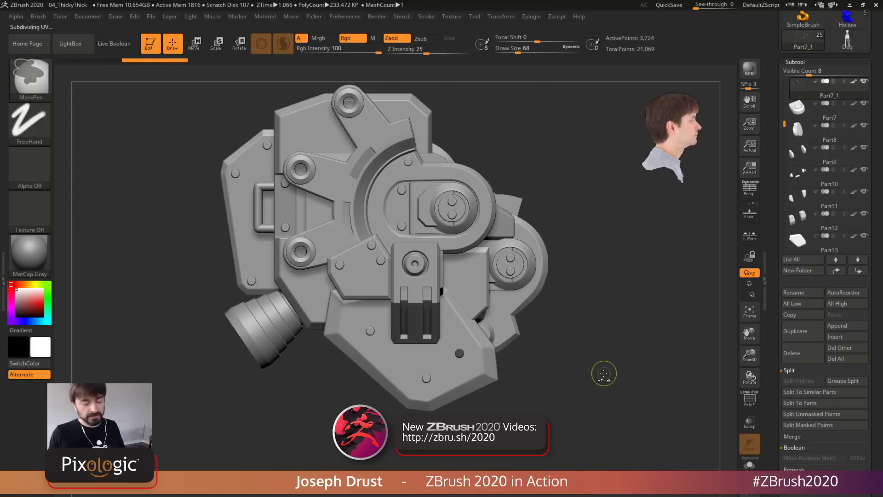
key(w)
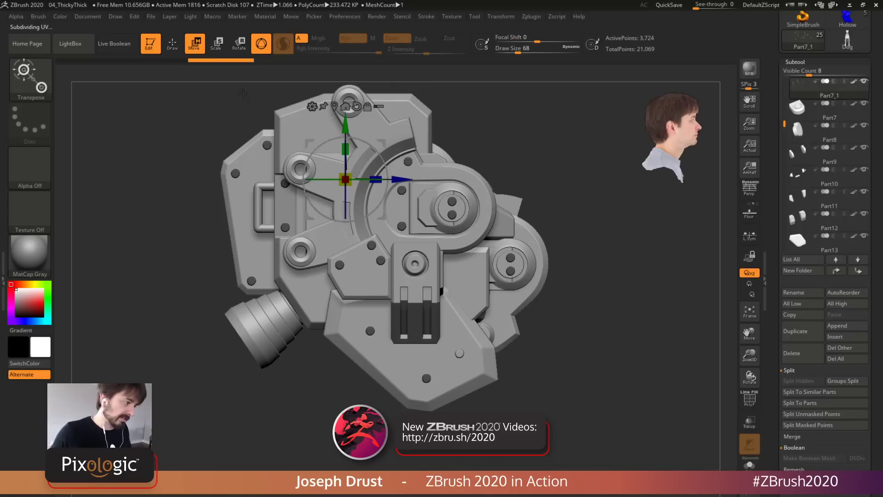
click(335, 106)
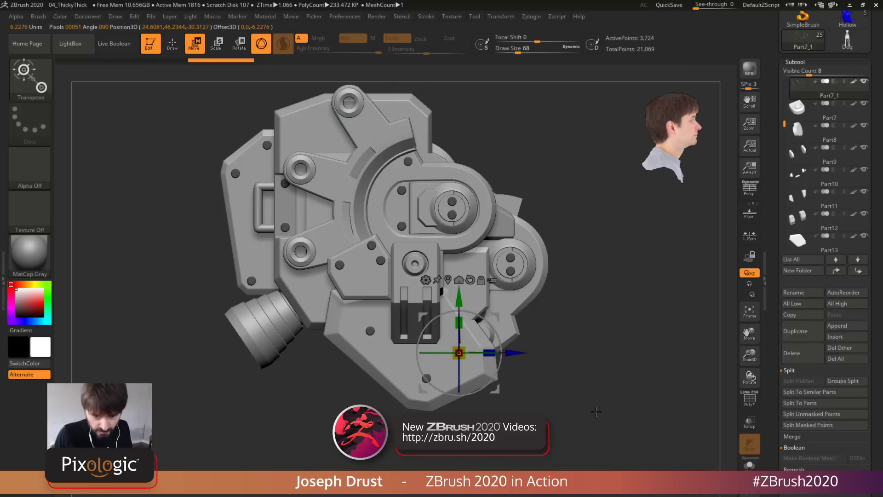
drag(499, 317, 512, 323)
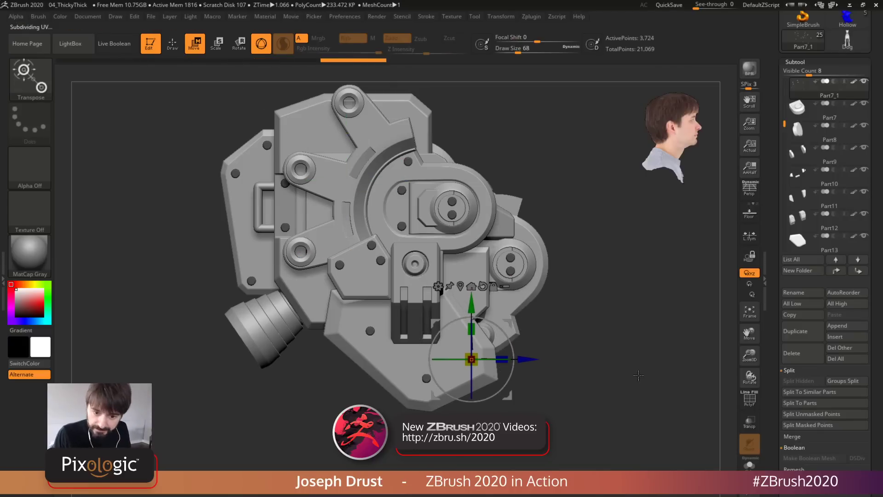
key(q)
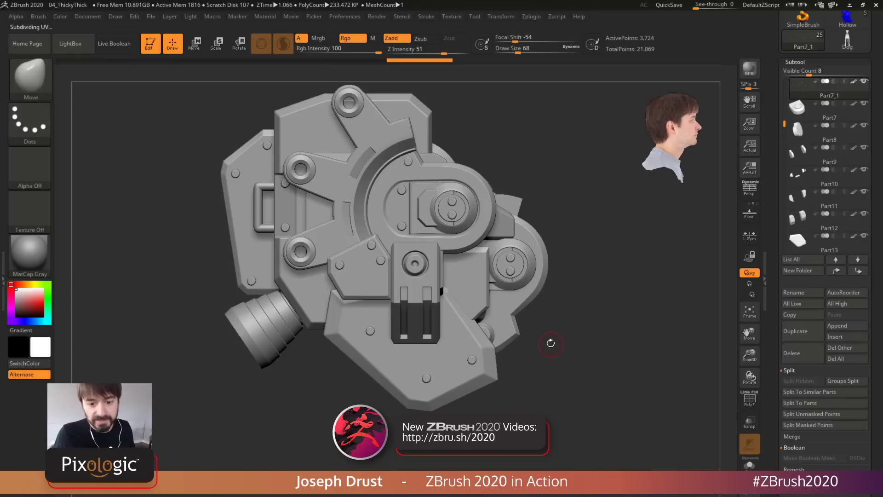
Set the Move brush's Focal Shift to -100 and reposition the lower plate's bottom and rear rivets and the rear side plate's lowest rivet
click(39, 16)
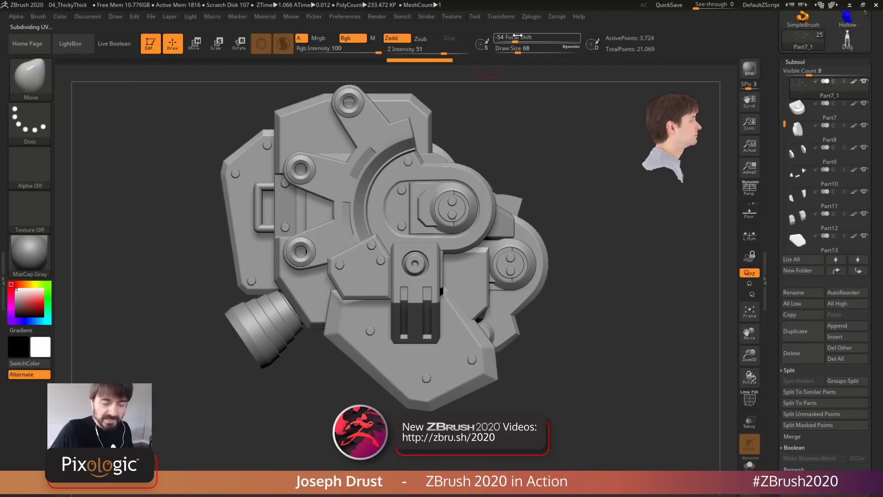
drag(517, 36, 492, 37)
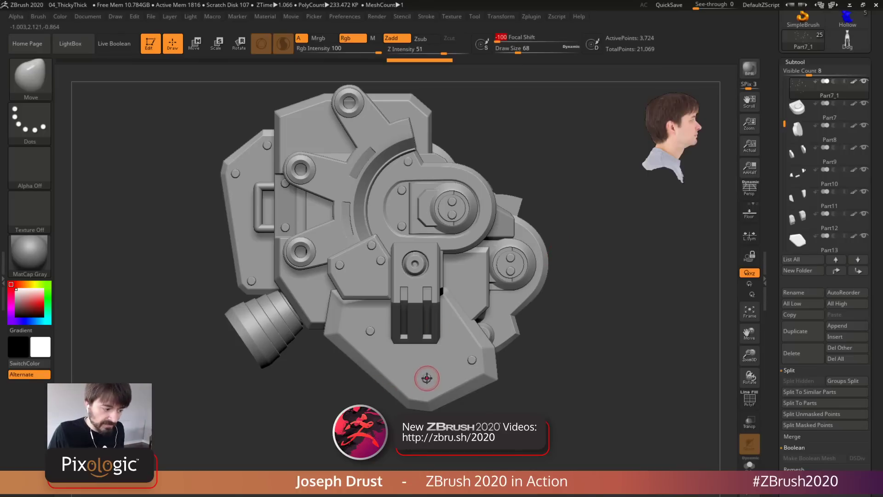
mouse_move(427, 378)
mouse_down()
mouse_move(415, 383)
mouse_move(435, 387)
mouse_move(410, 391)
mouse_move(435, 381)
mouse_move(420, 385)
mouse_up()
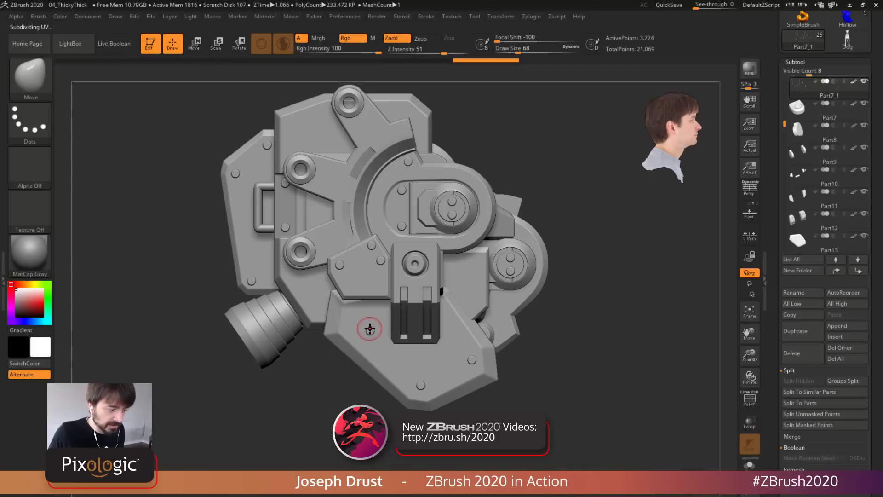
drag(370, 329, 348, 326)
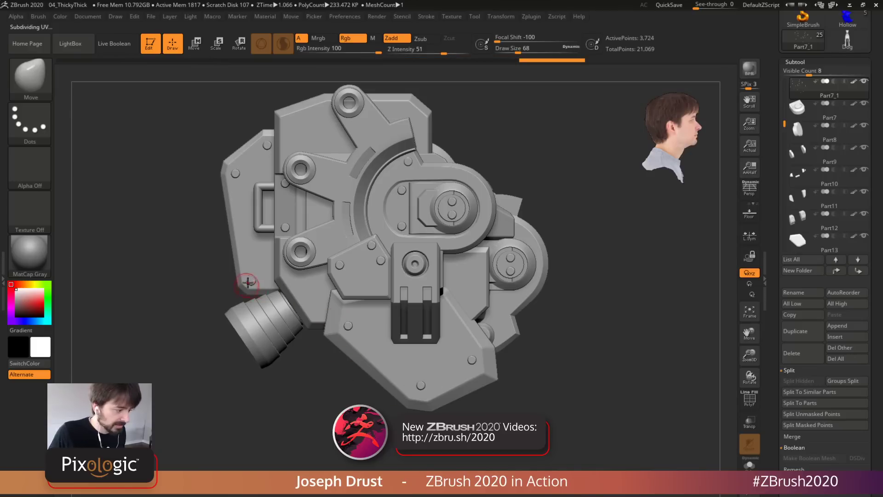
drag(248, 283, 241, 209)
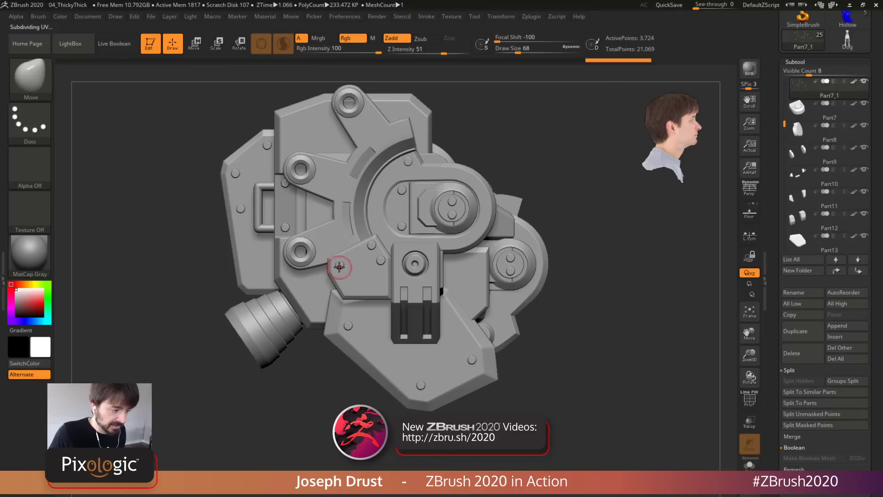
Shift rivets on the small middle plate, the round housing and the lower plate's bottom with the Move brush, and check the opposite side
mouse_move(339, 267)
mouse_down()
mouse_move(352, 284)
mouse_move(338, 261)
mouse_up()
drag(408, 161, 400, 161)
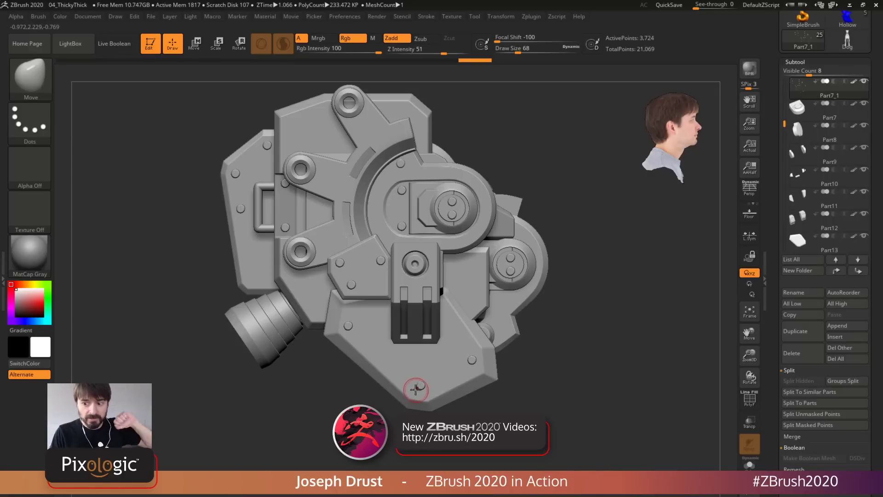
drag(418, 387, 424, 386)
drag(576, 390, 505, 408)
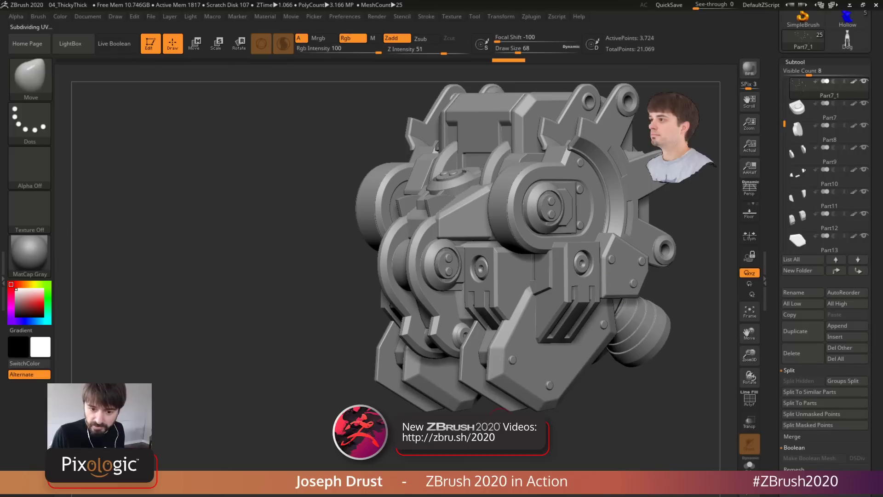
drag(193, 328, 346, 324)
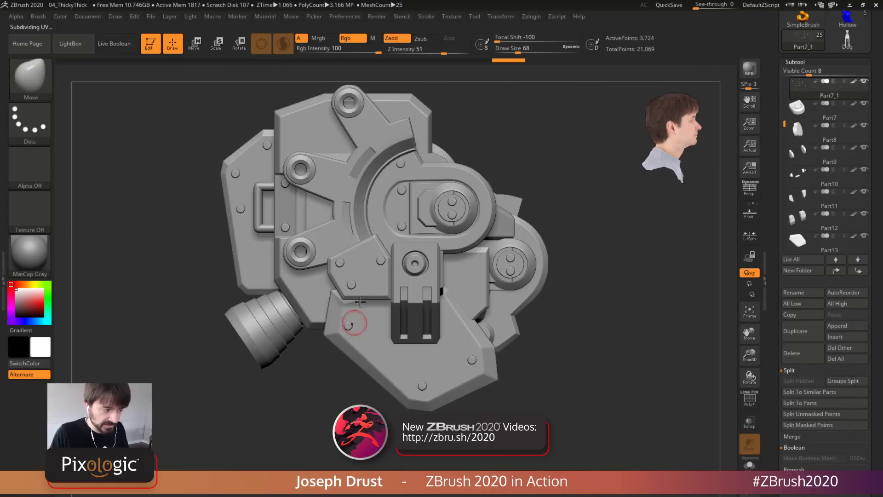
Rearrange the small middle plate's three rivets and move the rear side plate's middle rivet down to its lower corner
drag(385, 259, 379, 285)
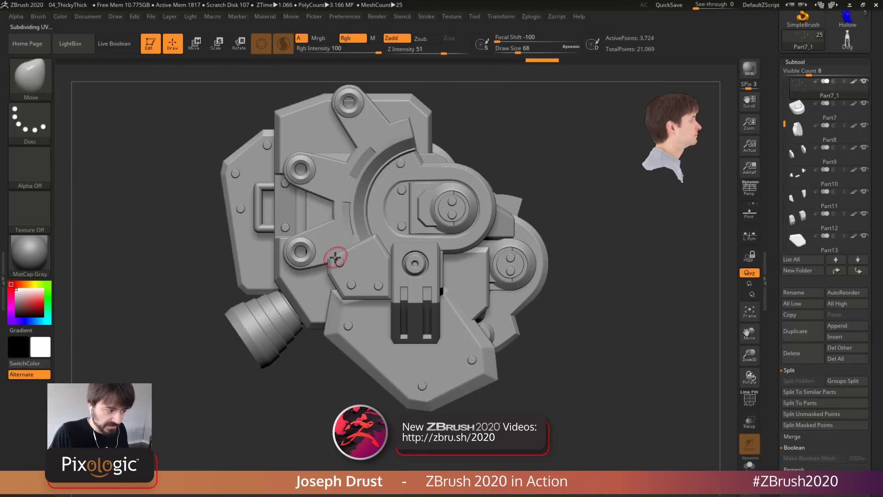
drag(339, 261, 371, 249)
drag(352, 284, 339, 262)
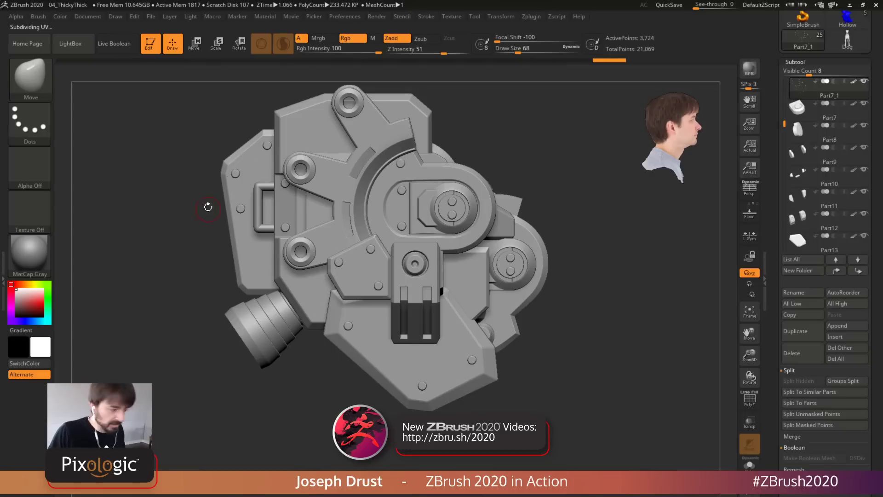
drag(243, 210, 250, 276)
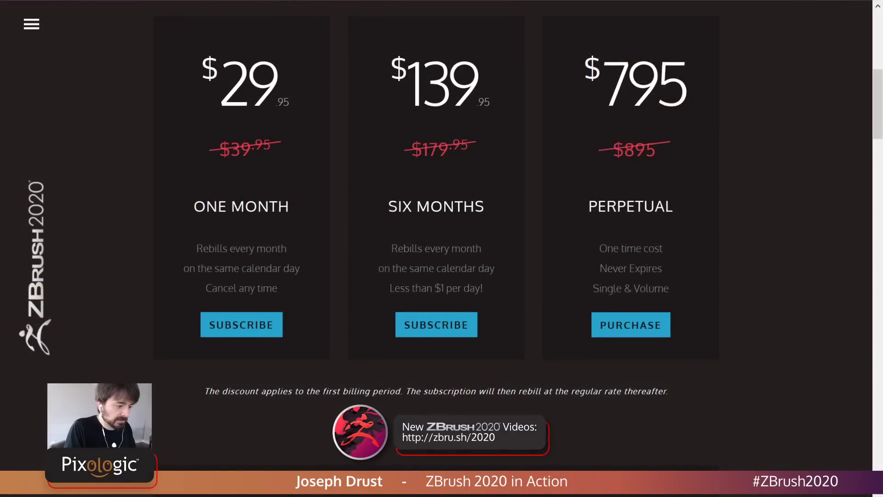
Review the subscription, perpetual licence and ZBrushCore upgrade prices on the ZBrush 2020 web page
scroll(442, 248, up, 7)
scroll(442, 249, down, 7)
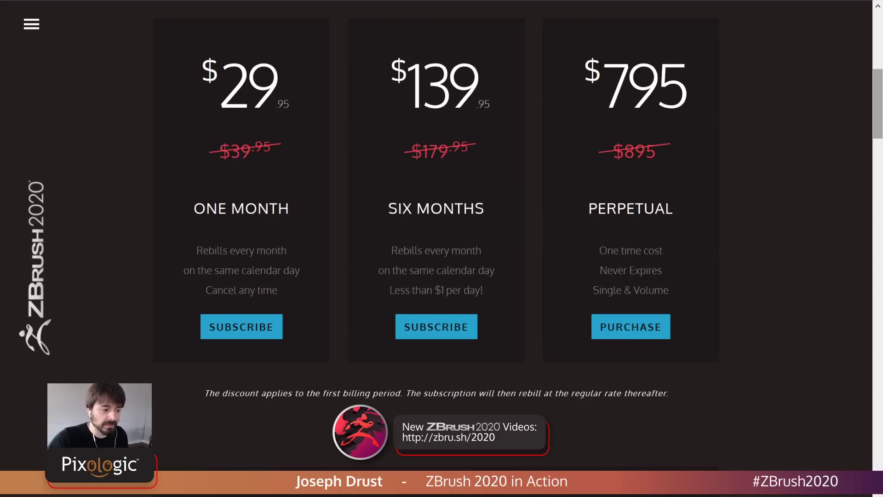
scroll(436, 248, down, 6)
drag(878, 148, 878, 154)
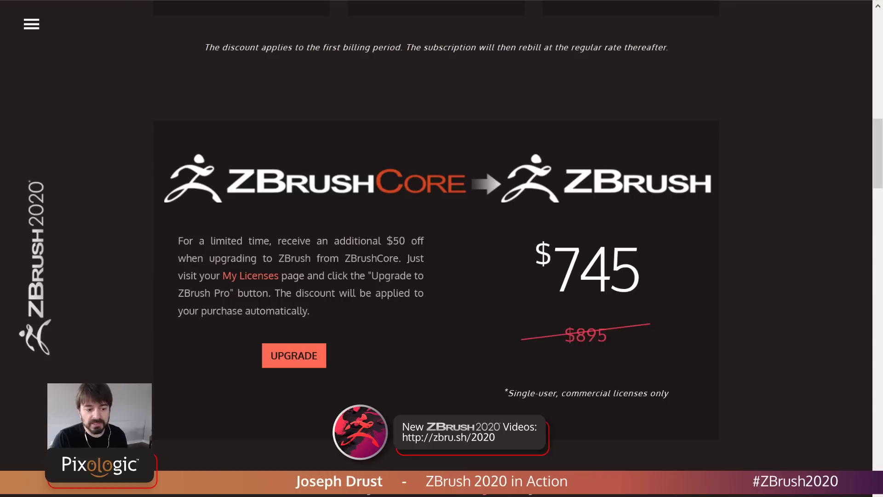
scroll(442, 249, up, 8)
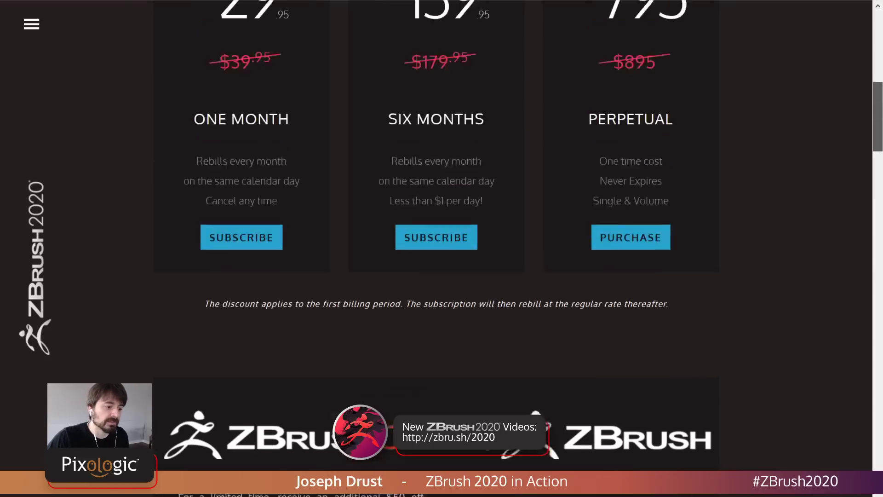